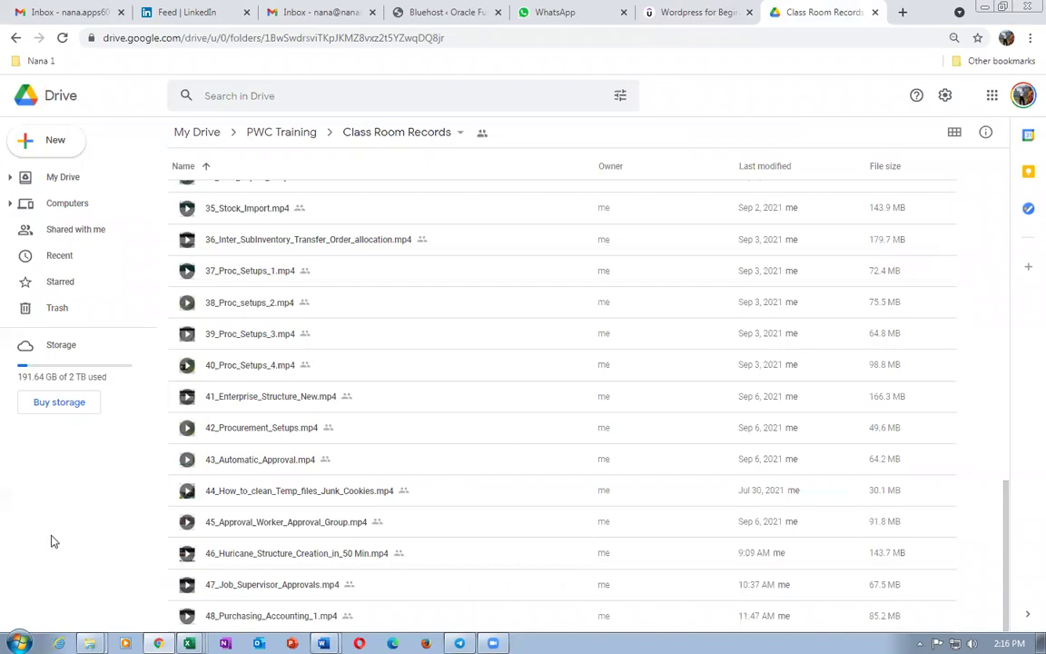
Open the etat Oracle Applications Cloud demo site in a new browser tab and confirm the single sign-off to reach its sign-in page
left_click(691, 14)
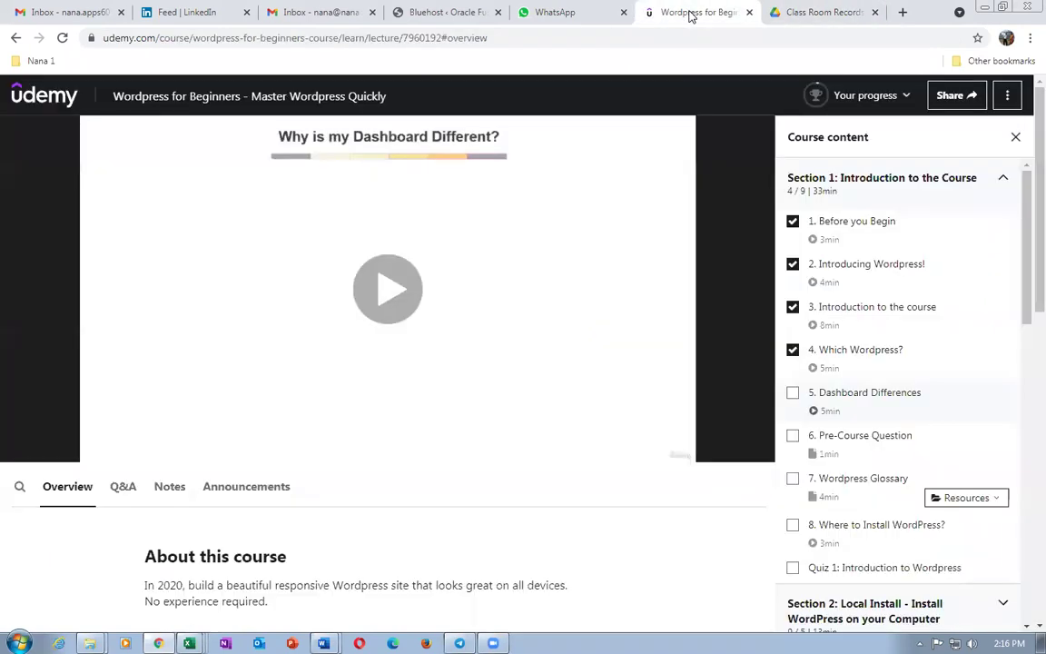
left_click(808, 12)
key("ctrl+t")
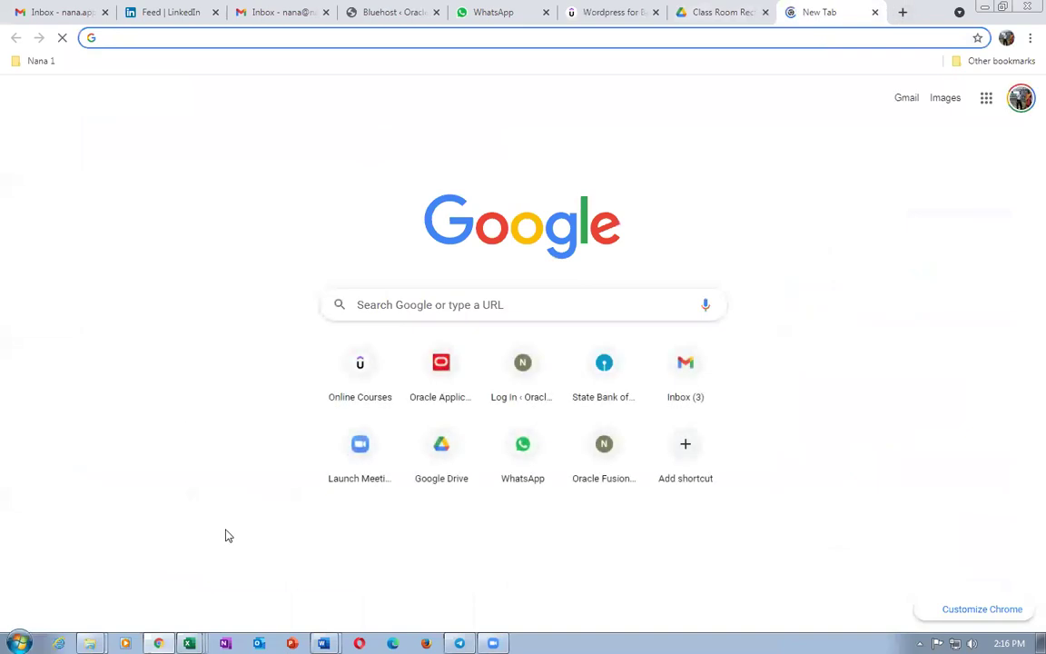
type("etat")
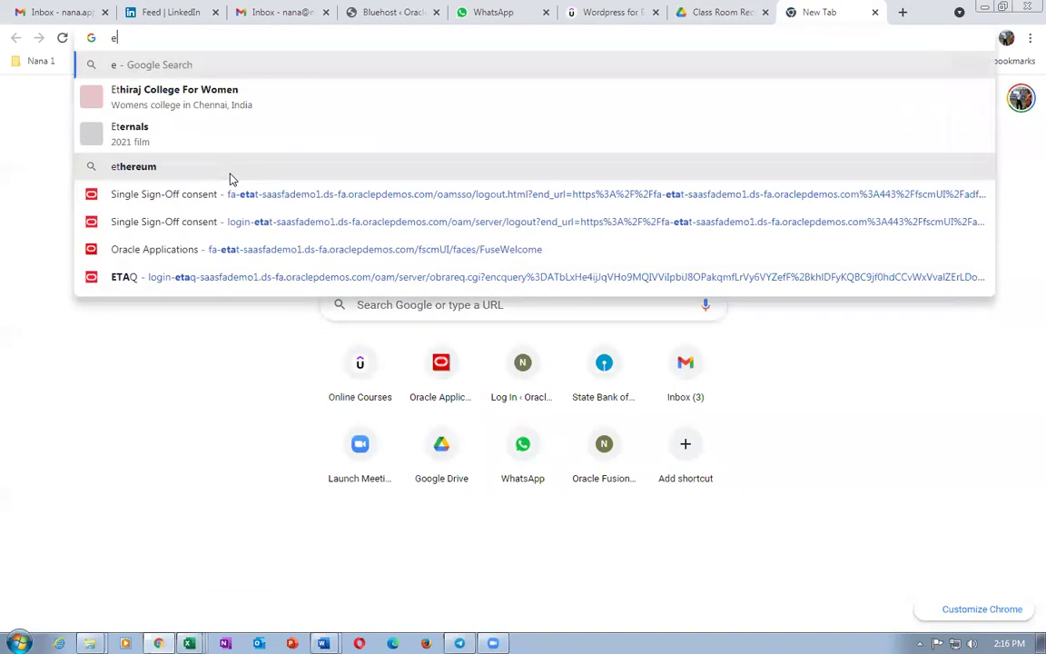
key("Down")
key("Down")
key("Down")
key("Down")
key("Down")
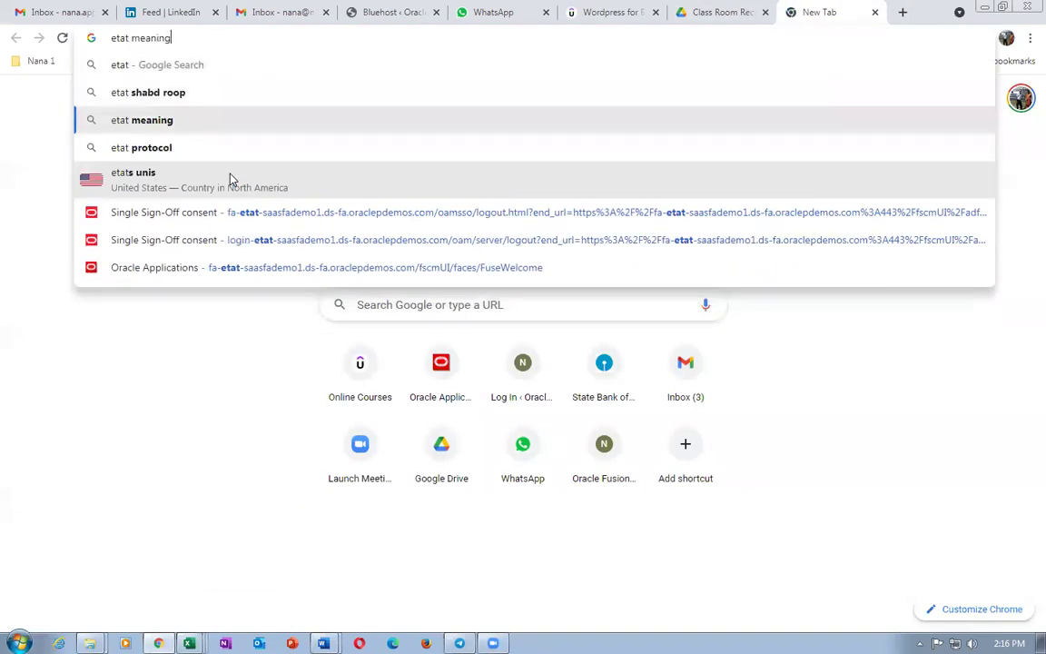
key("Return")
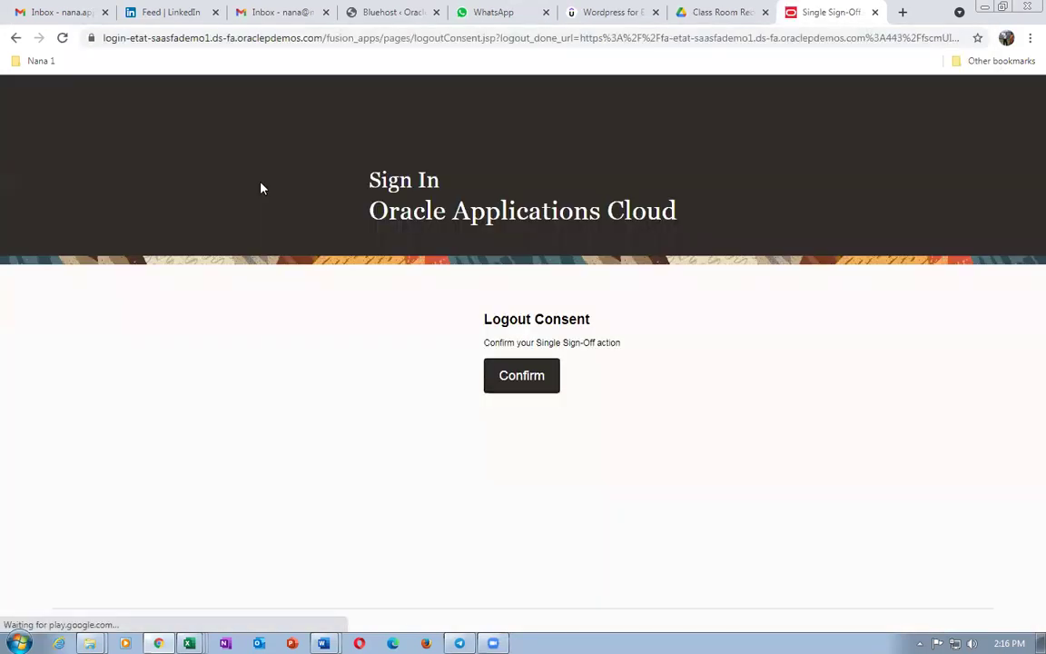
left_click(522, 385)
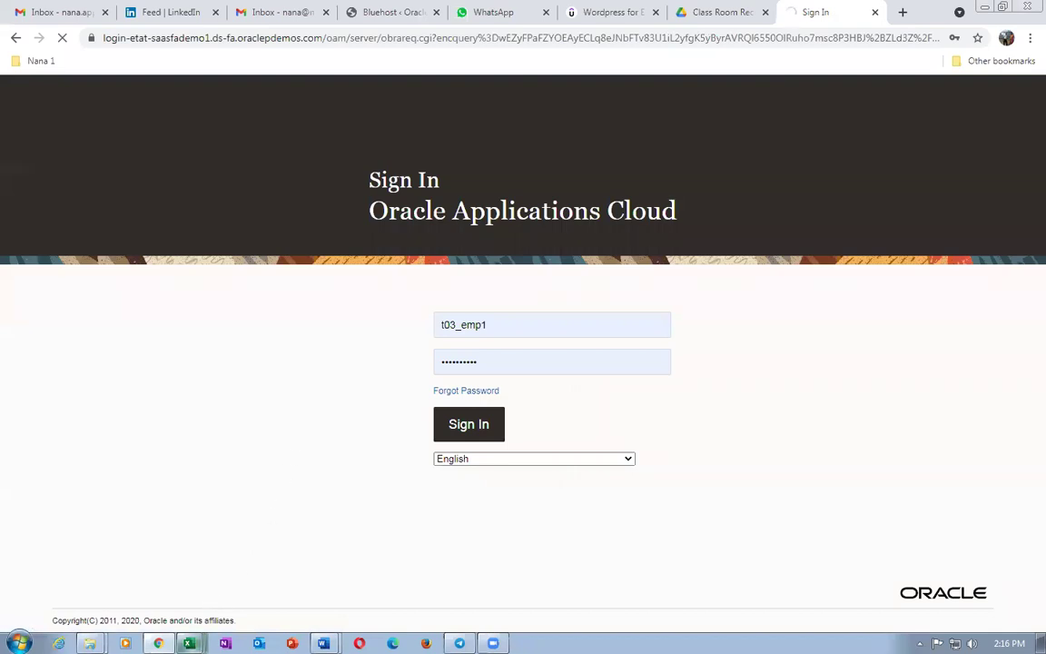
Switch to the P_to_P_Process workbook in Excel and review the procure-to-pay accounting entries, from the Inventory AP Accrual account to Cash
mouse_move(188, 644)
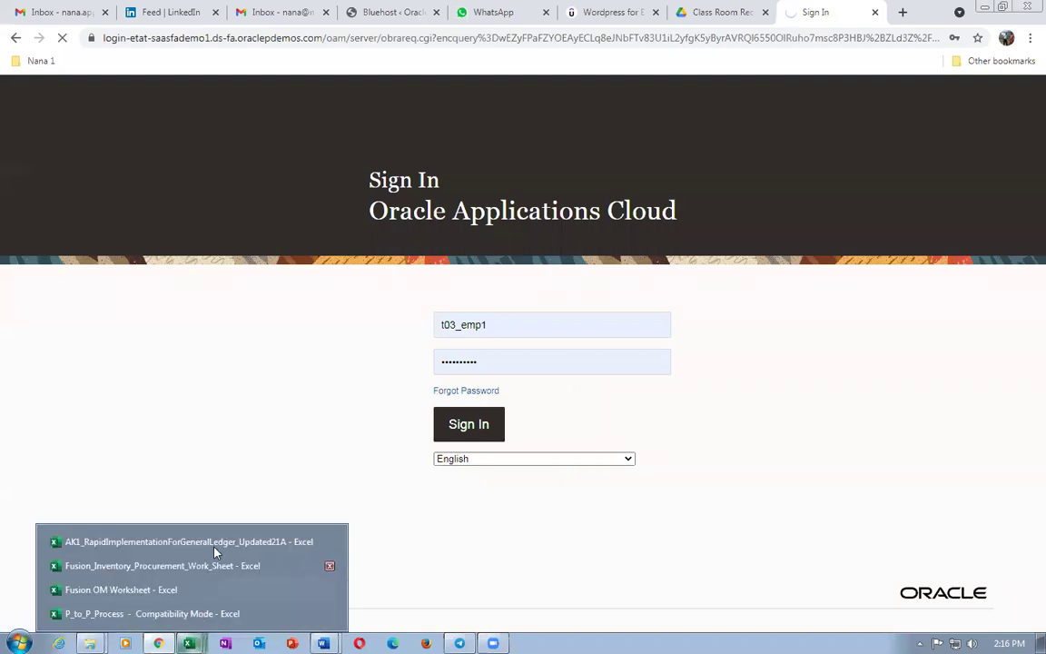
left_click(185, 622)
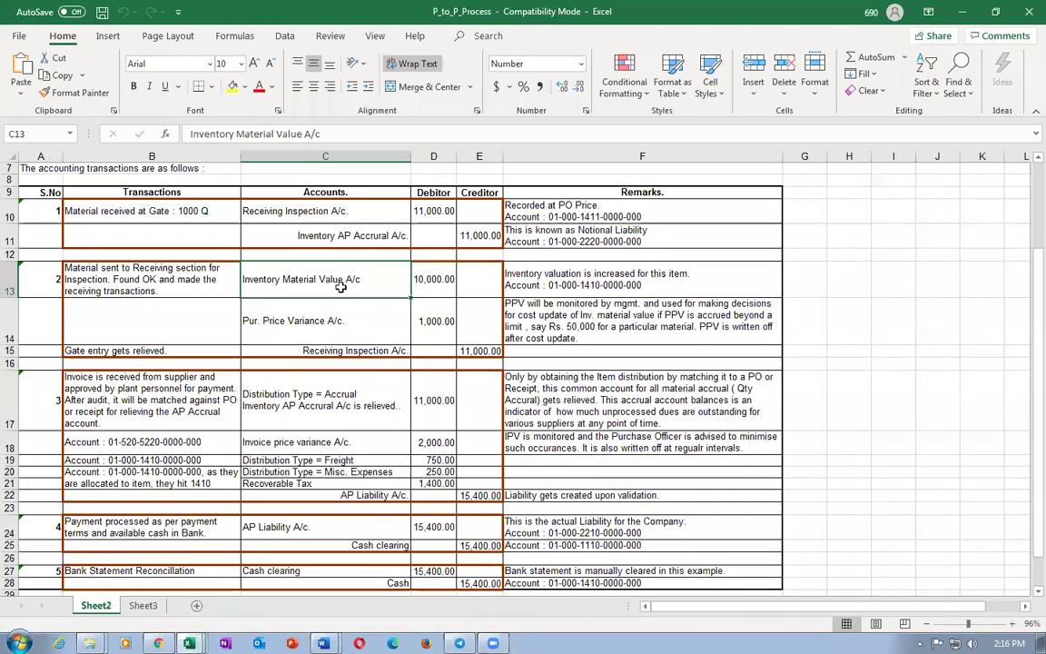
left_click(311, 233)
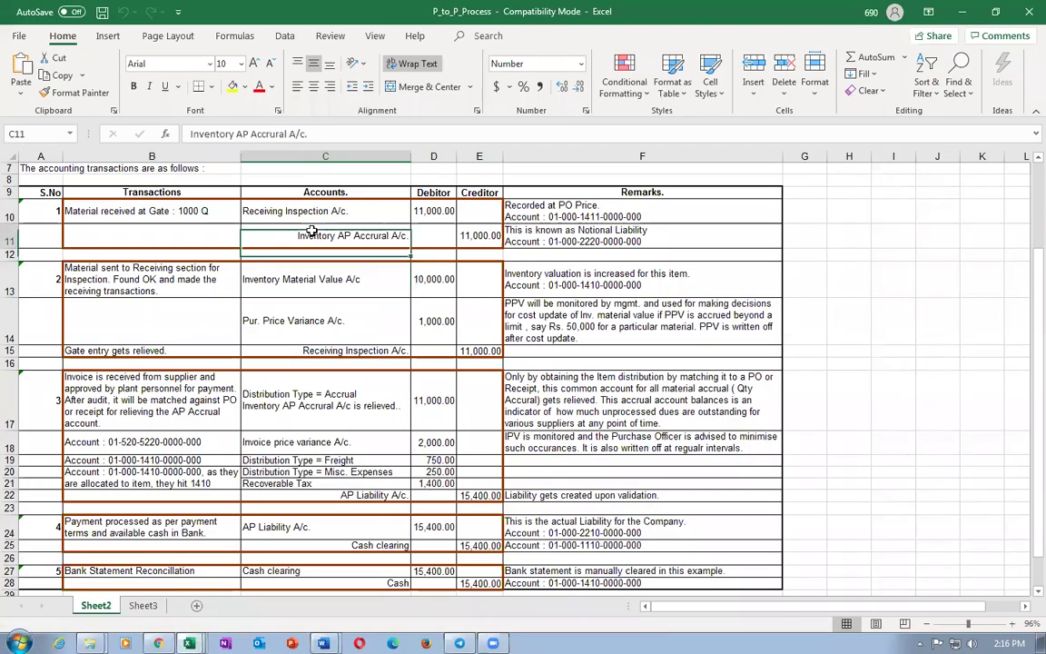
left_click(467, 585)
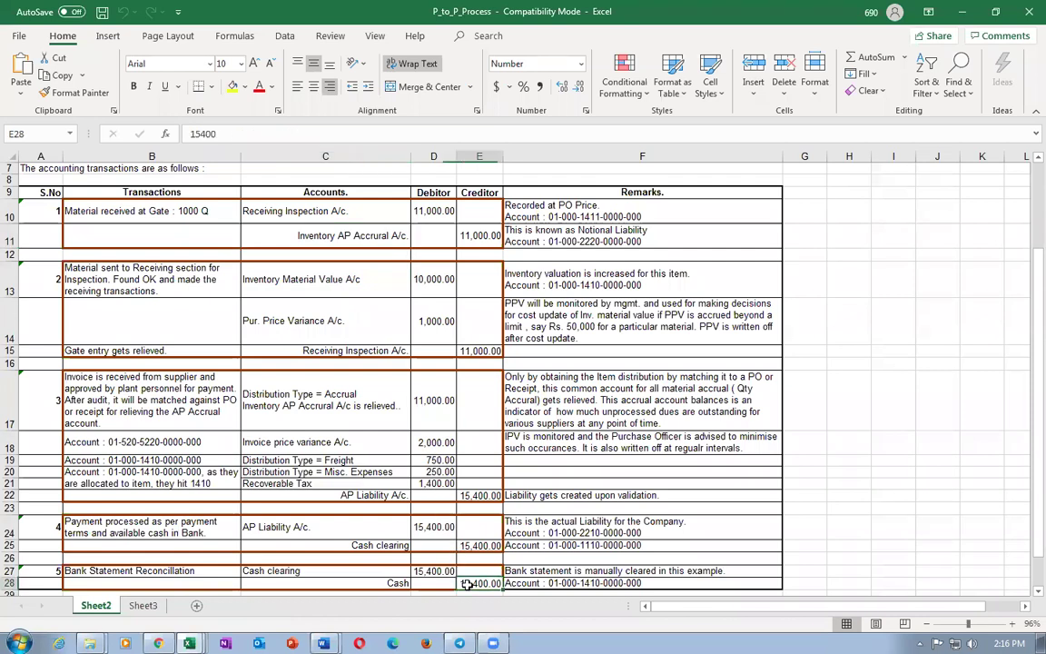
left_click(350, 235)
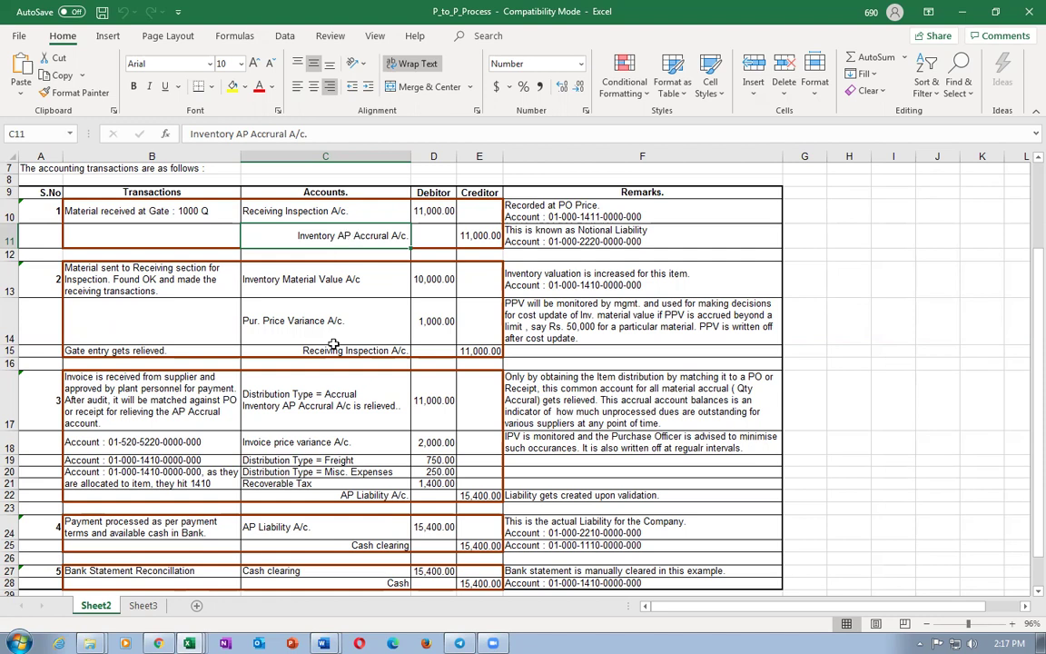
Switch to the Fusion Purchasing Accounting document in Word, maximize it and review rows 1 to 6 of the mapping set table
mouse_move(189, 643)
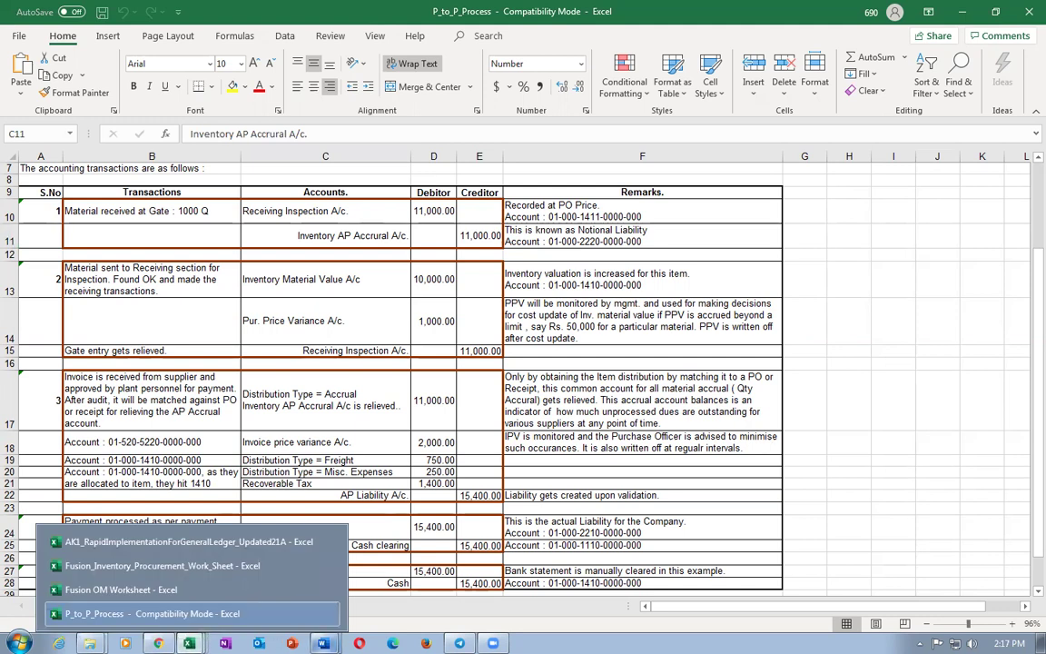
mouse_move(322, 643)
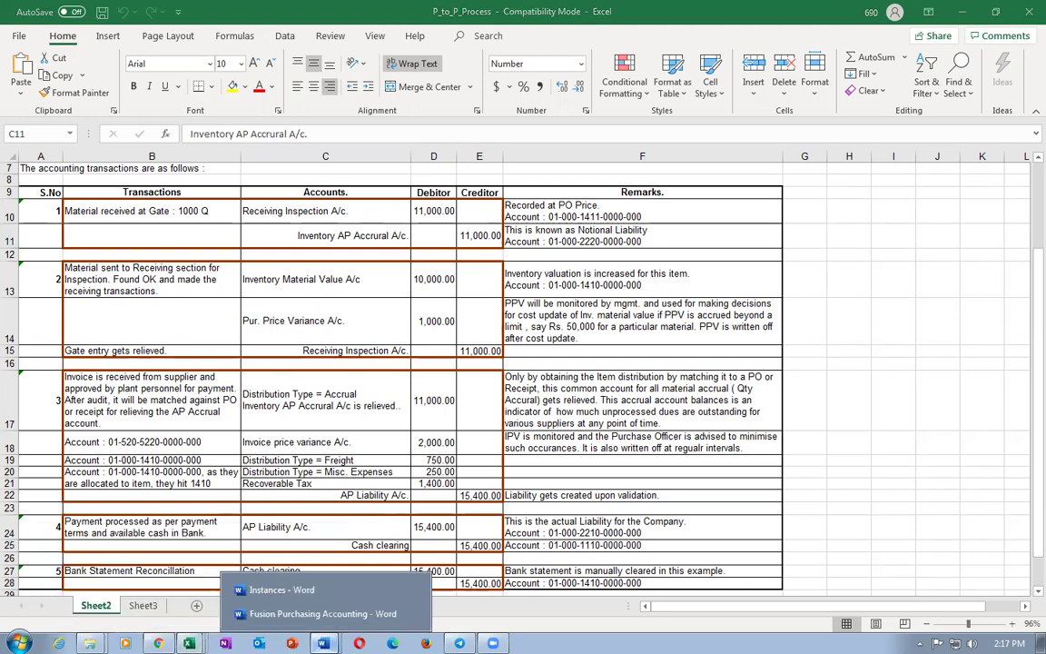
left_click(323, 614)
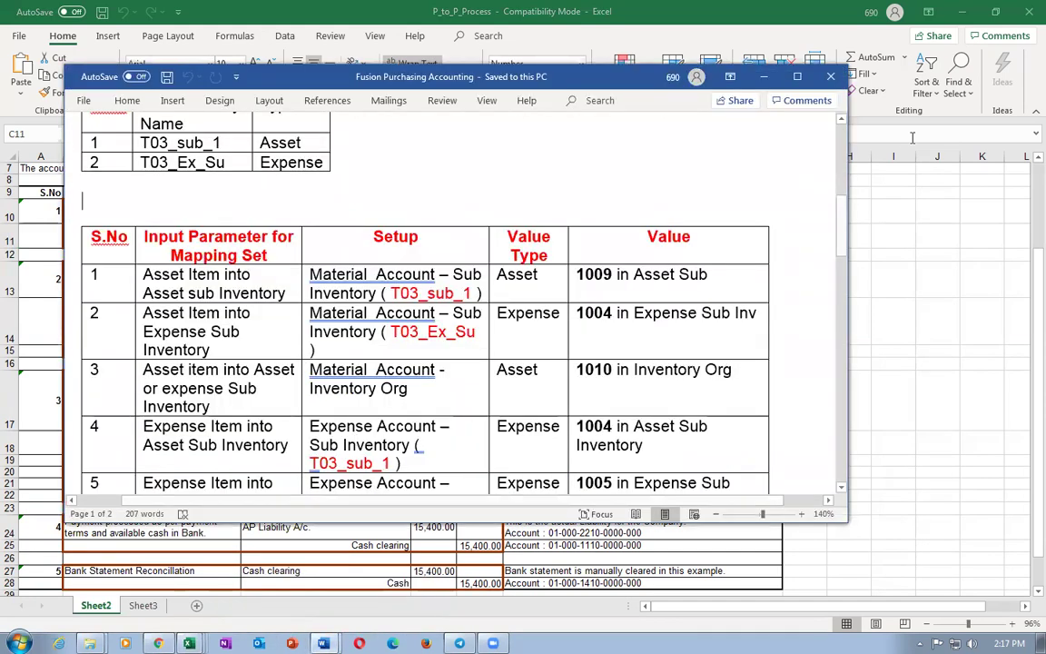
left_click(797, 77)
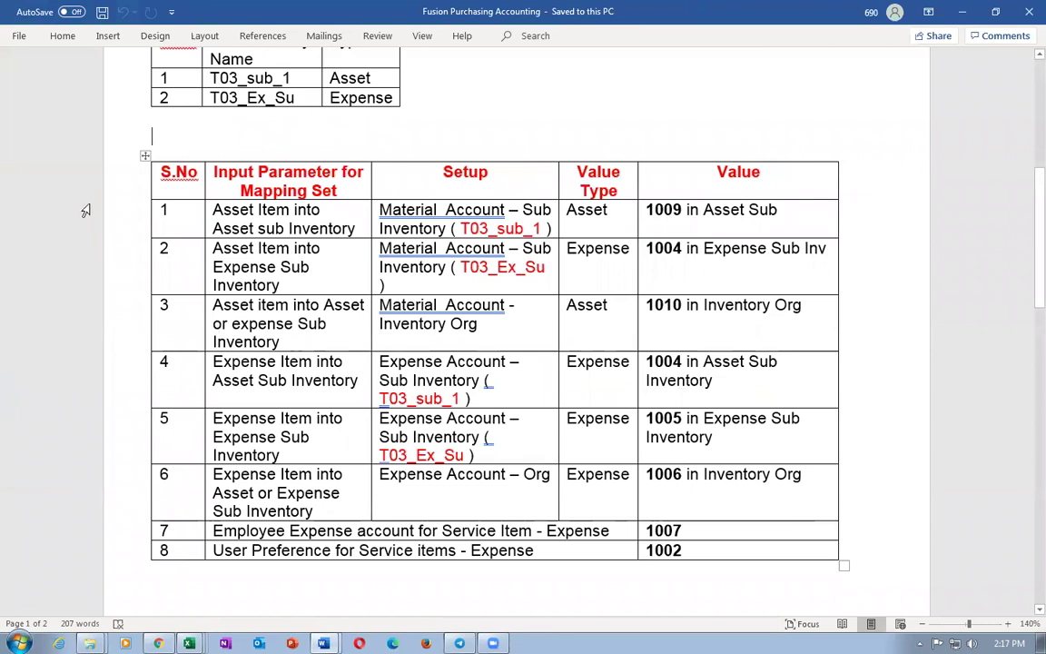
left_click_drag(98, 202, 91, 517)
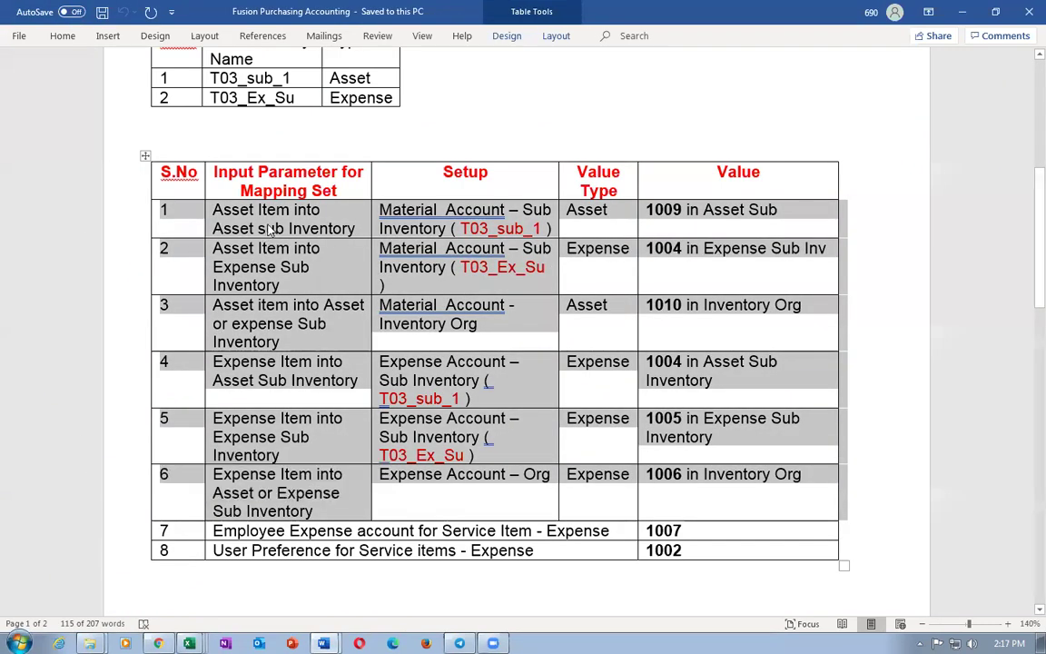
left_click(268, 216)
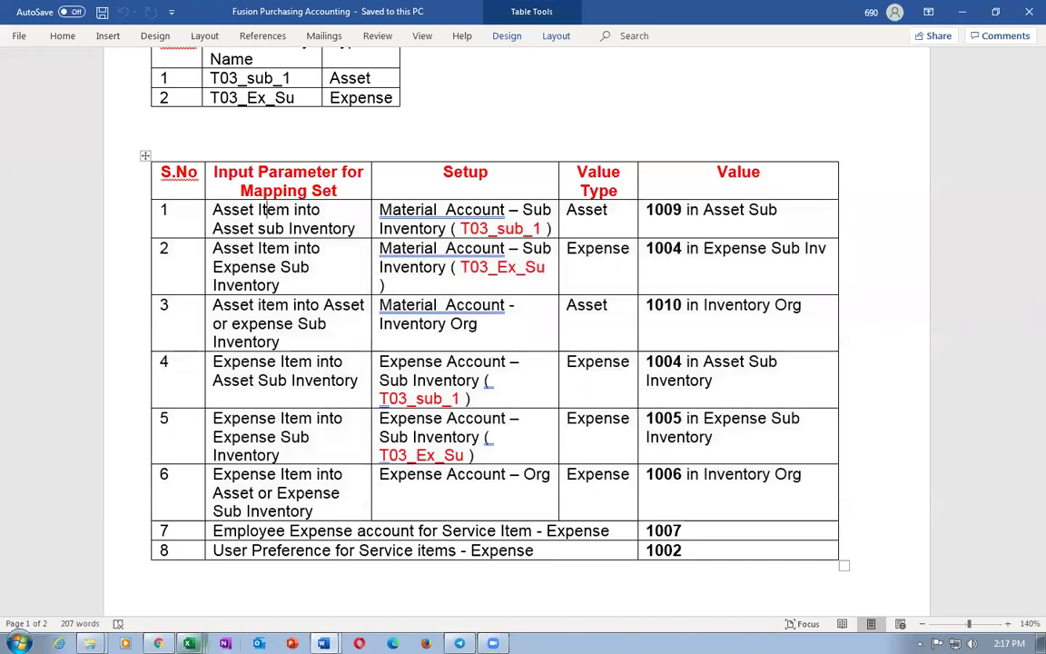
Switch to Oracle Applications in the browser, open Product Information Management and start creating an item
key("alt+Tab")
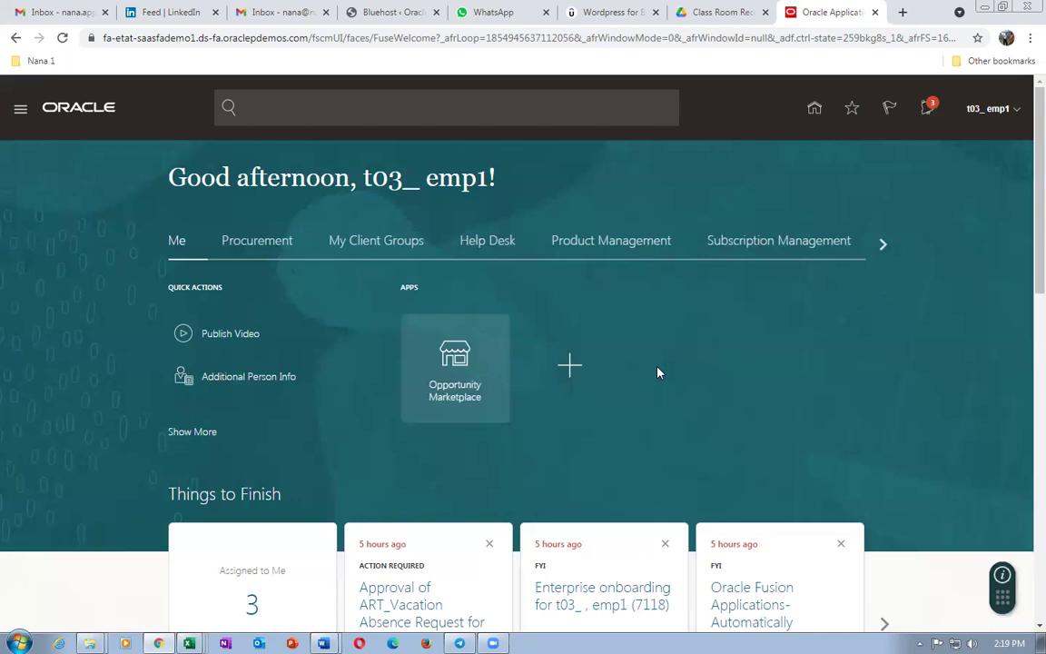
left_click(598, 243)
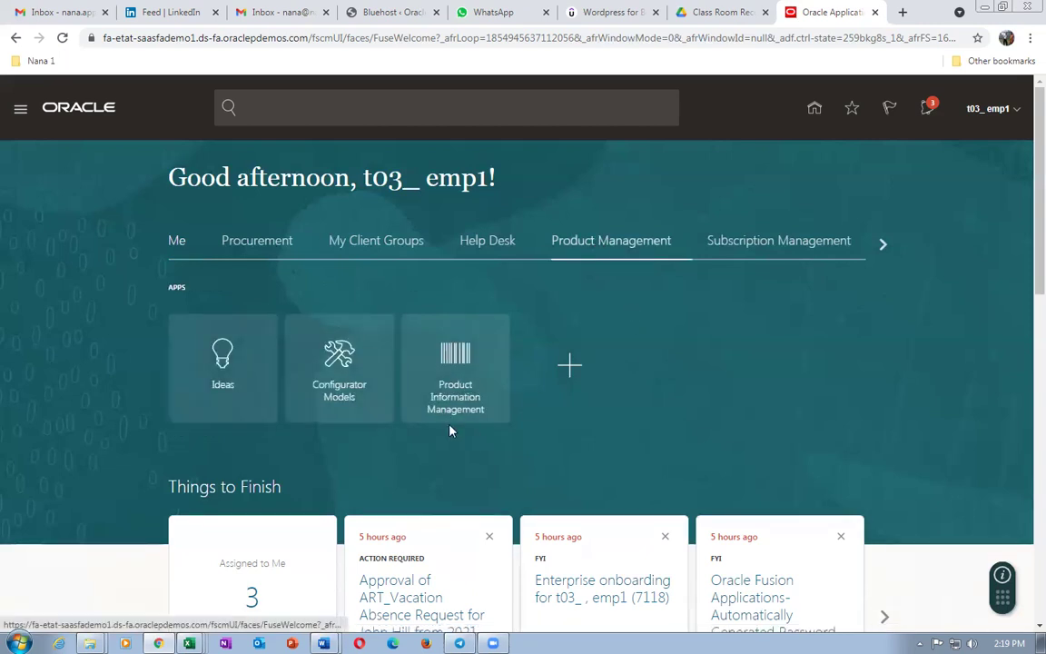
left_click(436, 396)
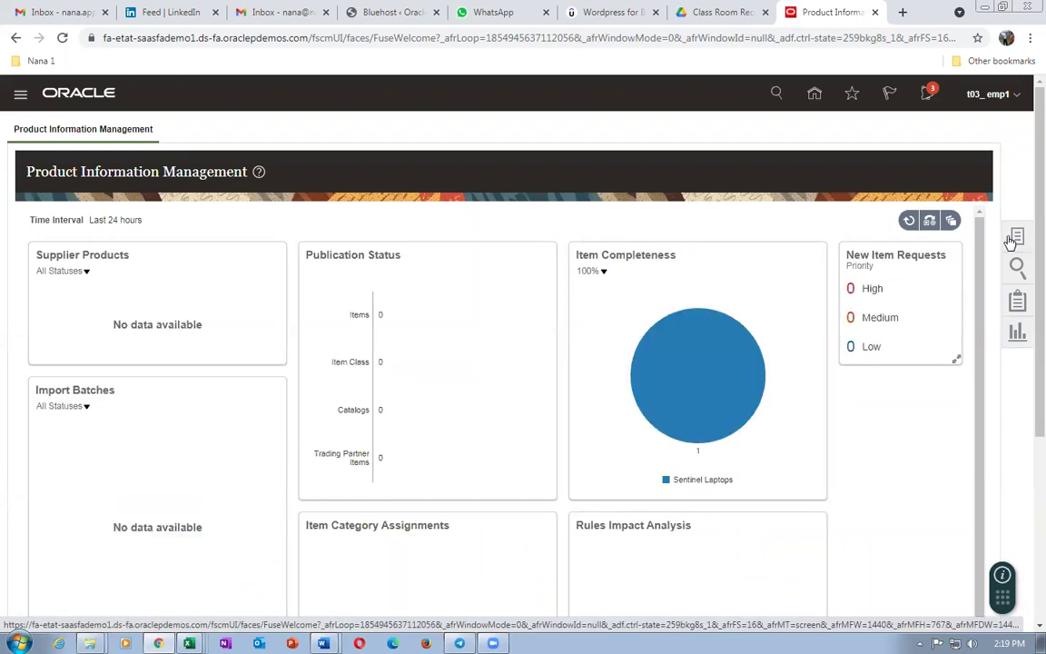
left_click(1017, 238)
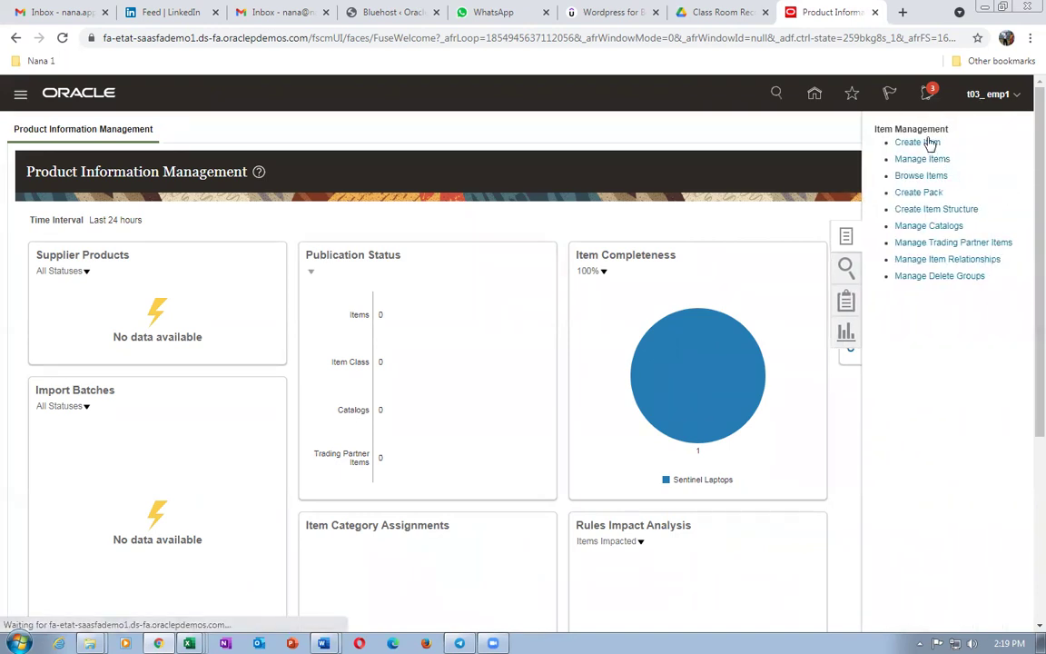
left_click(919, 143)
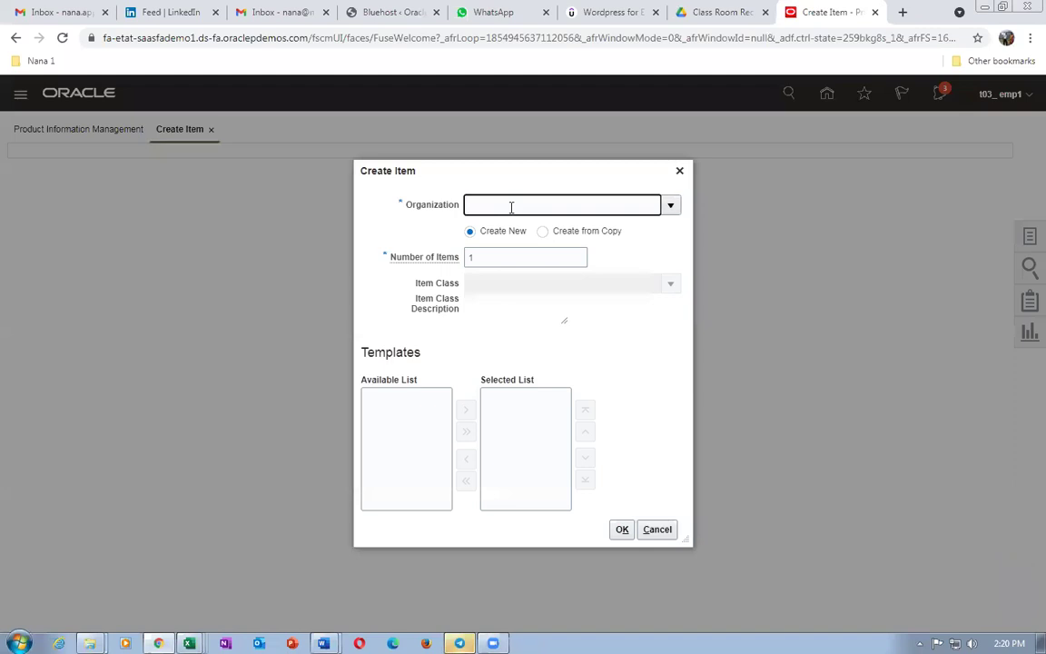
Set the new item's organization to T030 and accept item class AA_US2_ITEM_CLASS1 with the t03_Purchased Item template
type("030")
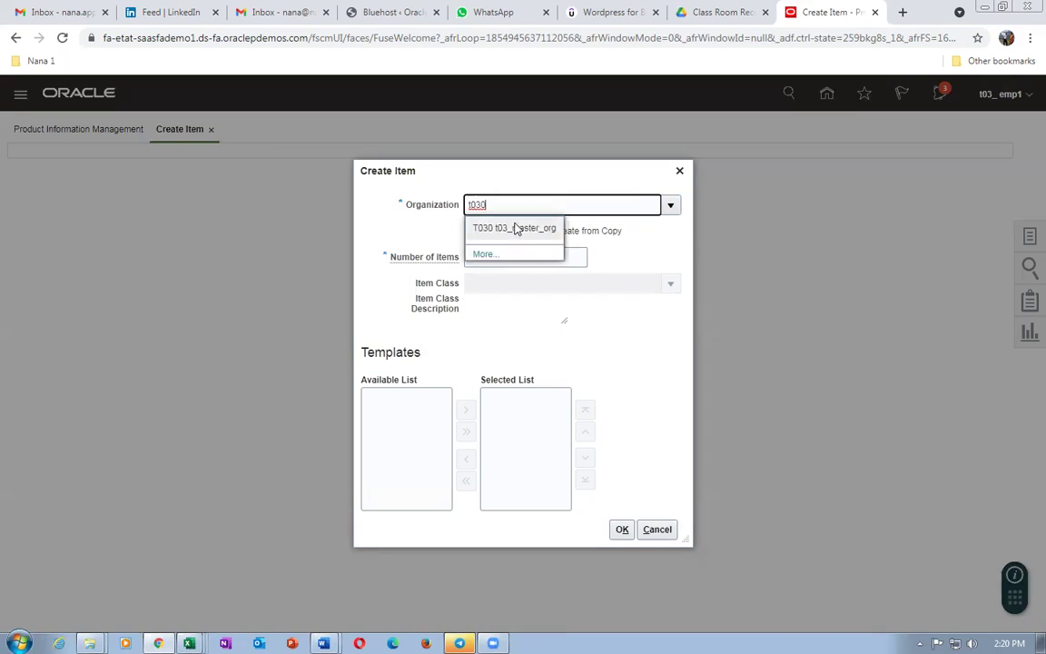
left_click(519, 226)
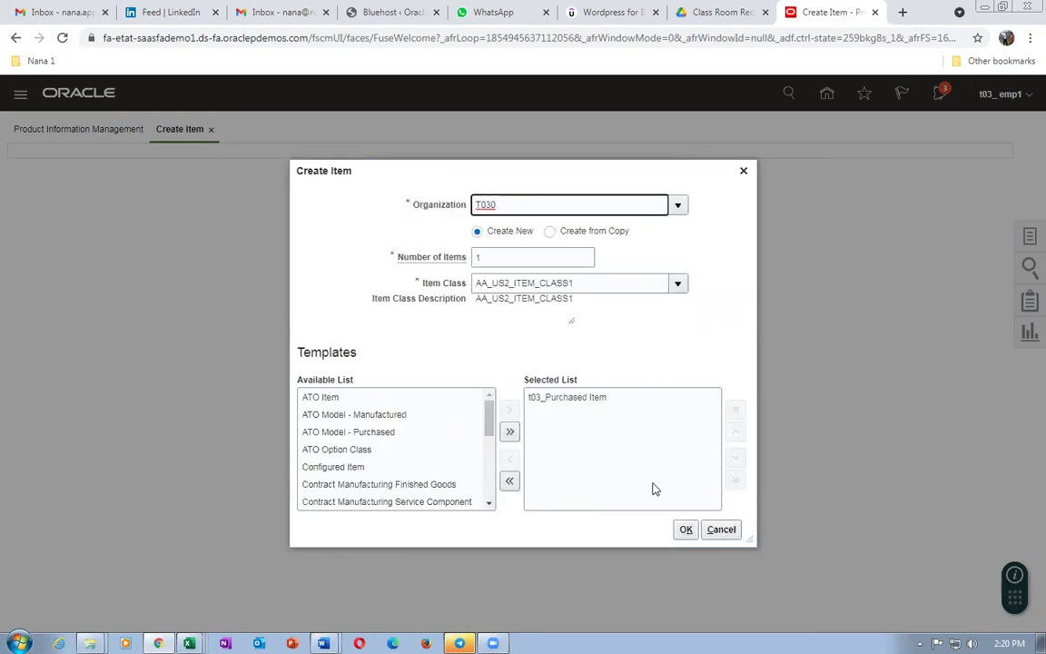
left_click(685, 532)
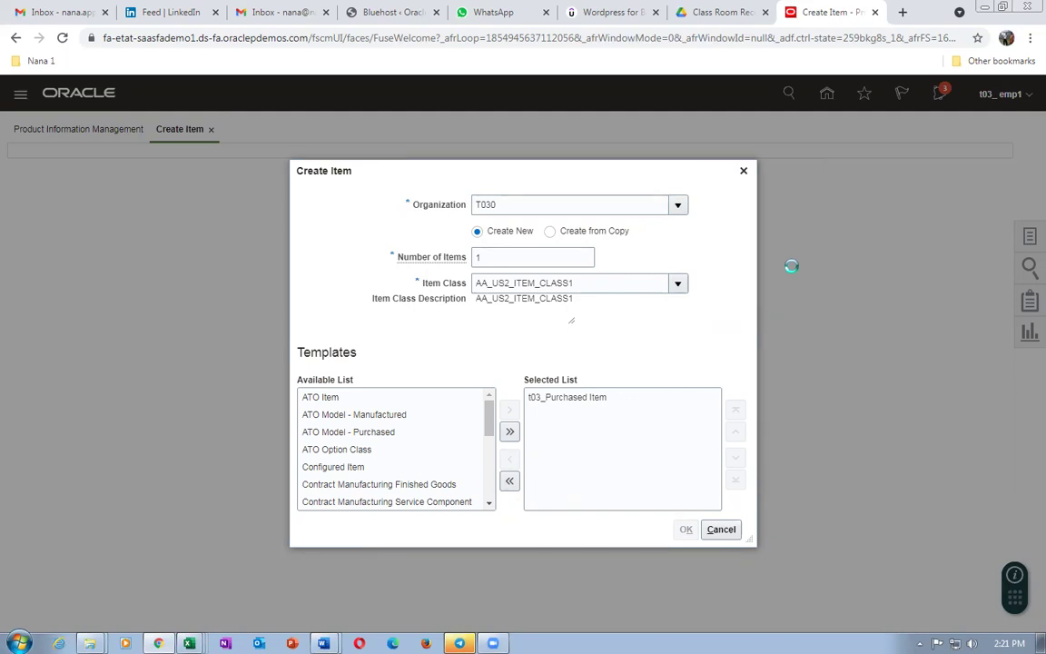
Switch to the Word document and examine the account values for asset items in asset and expense subinventories, in mapping table rows 1 and 2
key("alt+Tab")
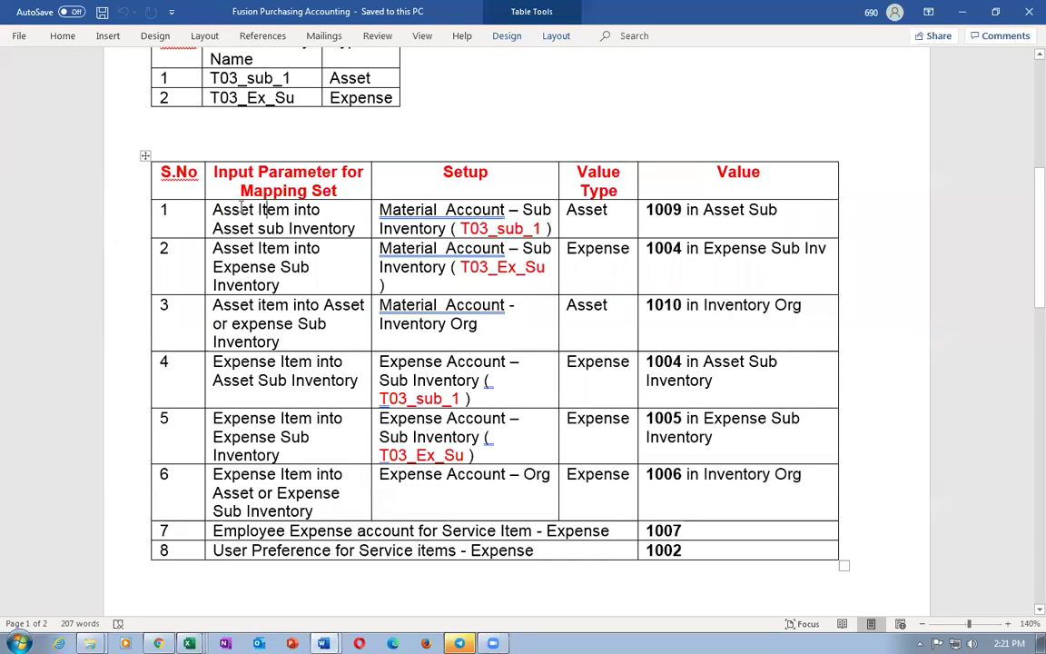
left_click_drag(223, 210, 287, 230)
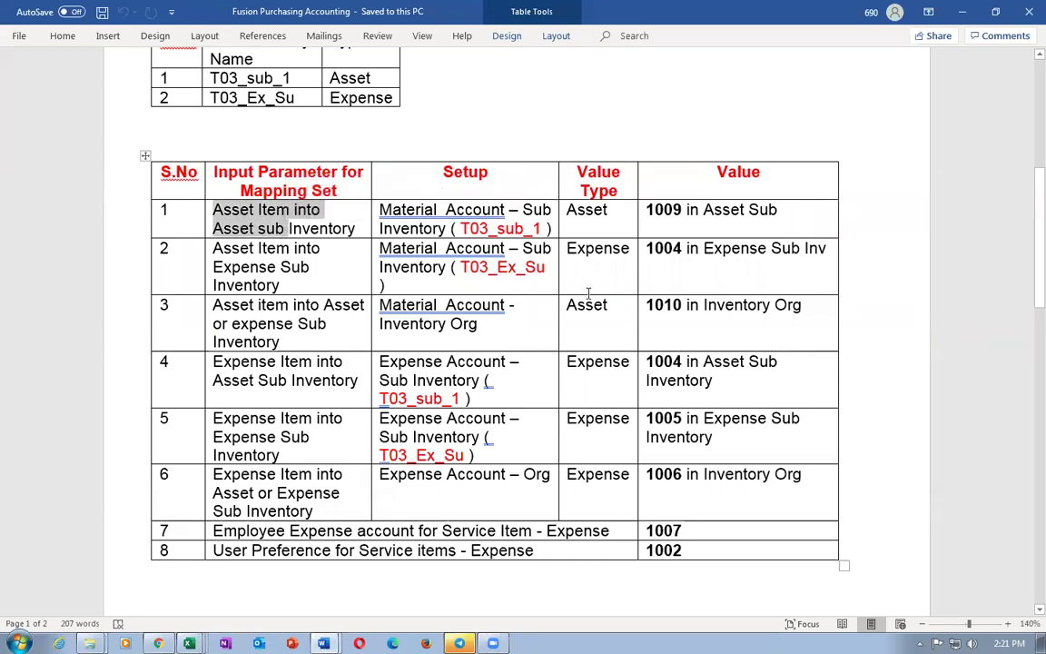
left_click_drag(647, 209, 682, 211)
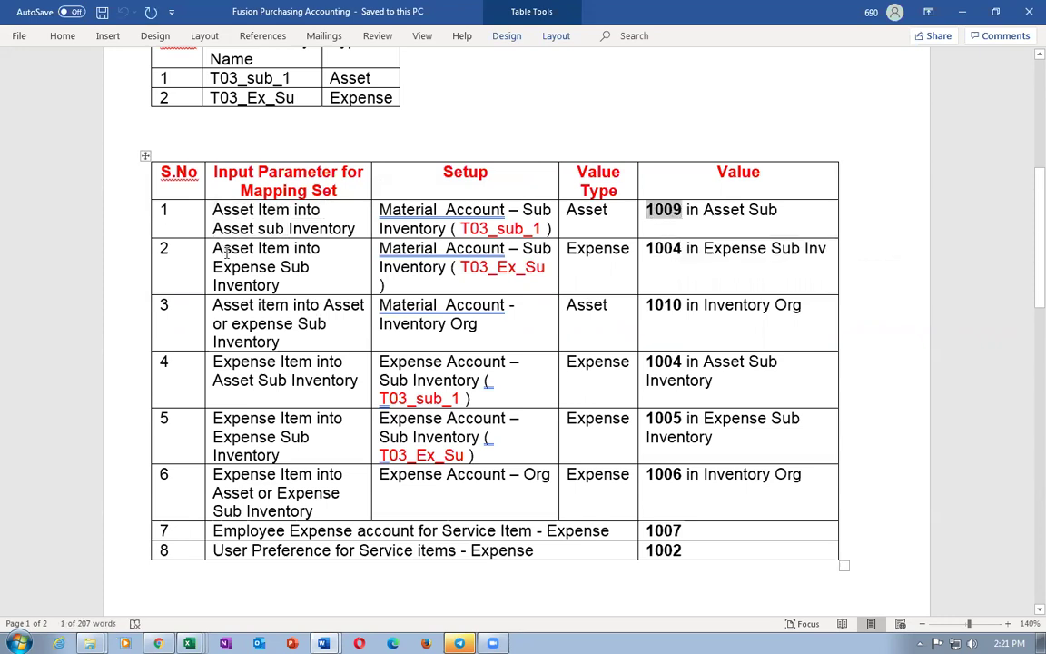
left_click_drag(215, 247, 247, 284)
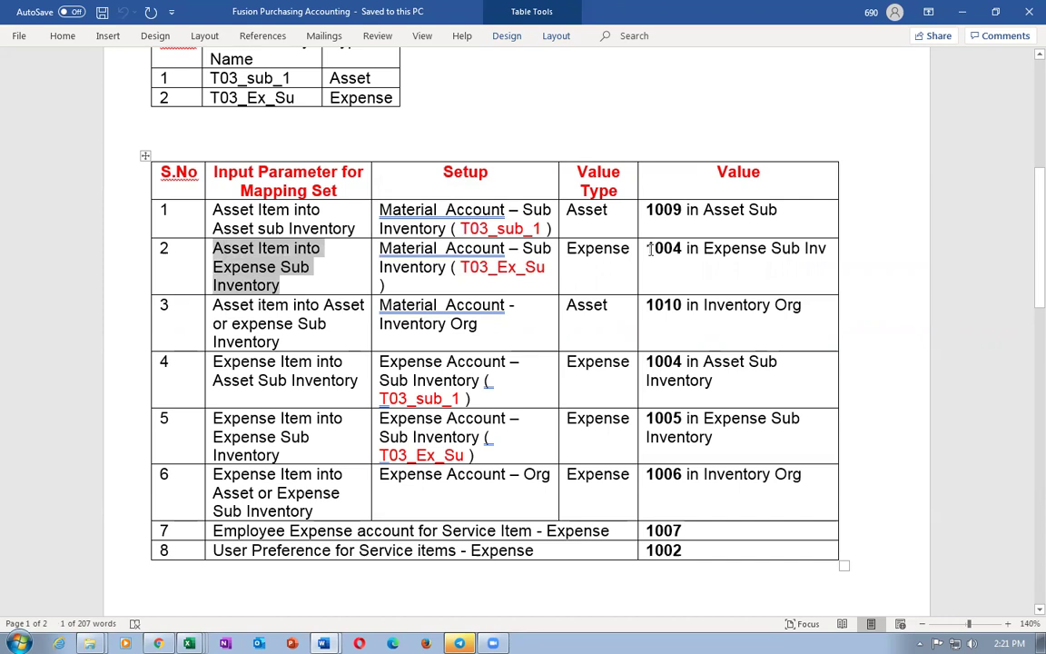
left_click_drag(646, 249, 677, 257)
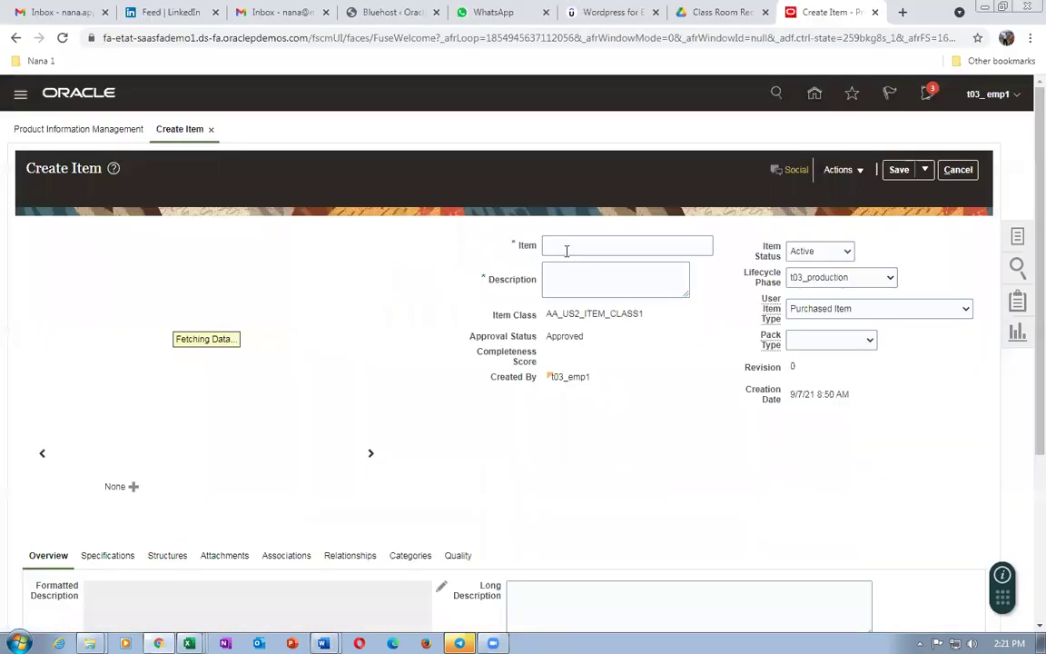
Back in Oracle's Create Item page, enter t03_asset_item as the item name and description, and display the item's organization associations
left_click(563, 246)
type("t03")
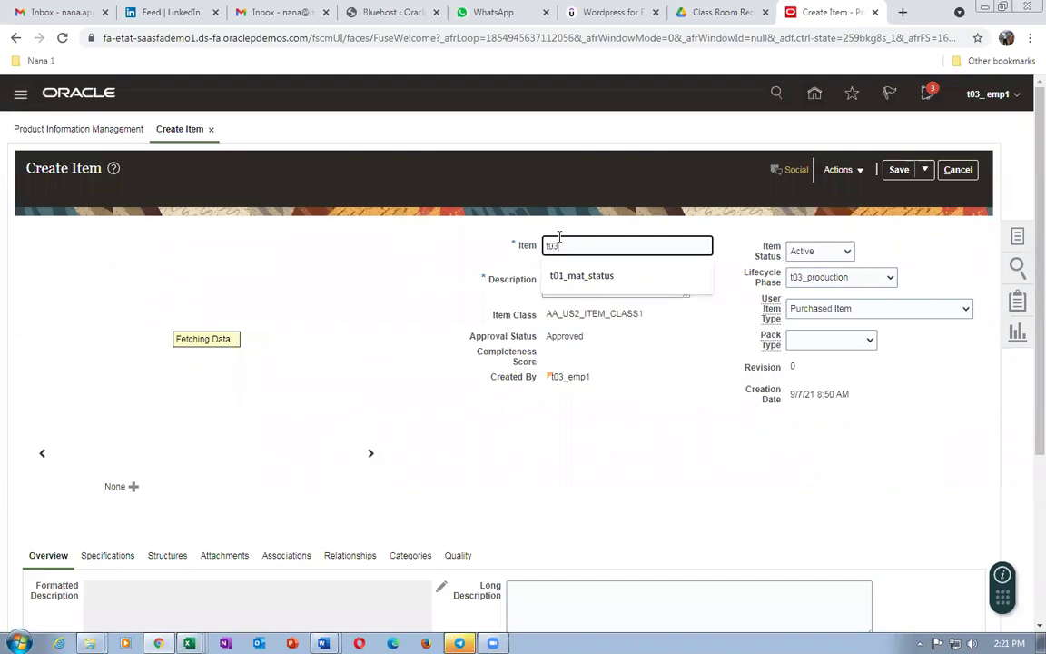
type("_asset_")
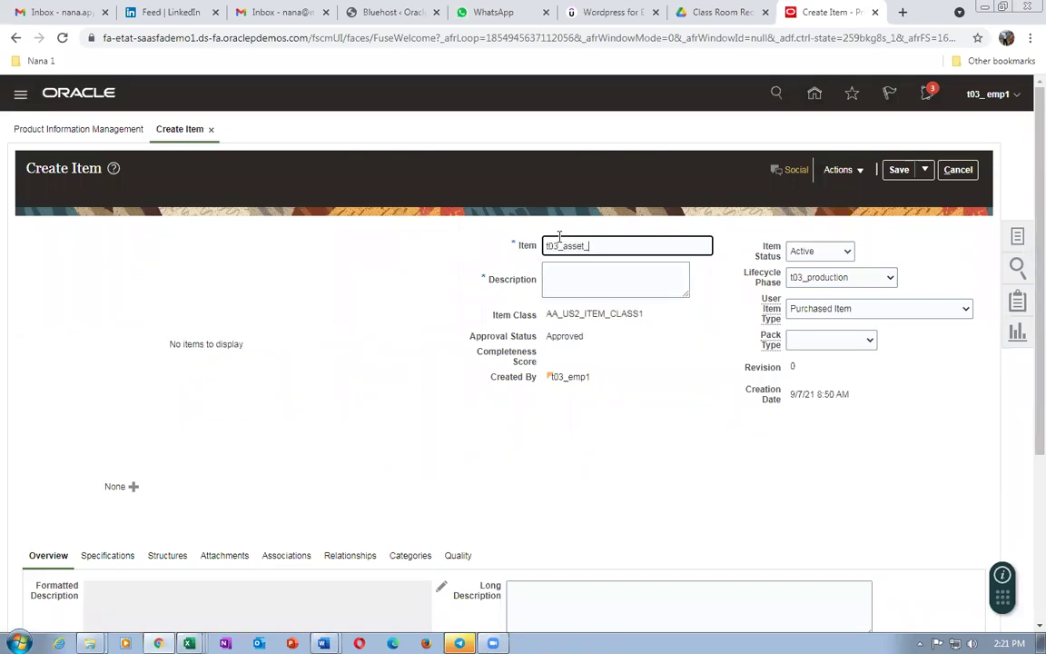
type("item")
key("ctrl+a")
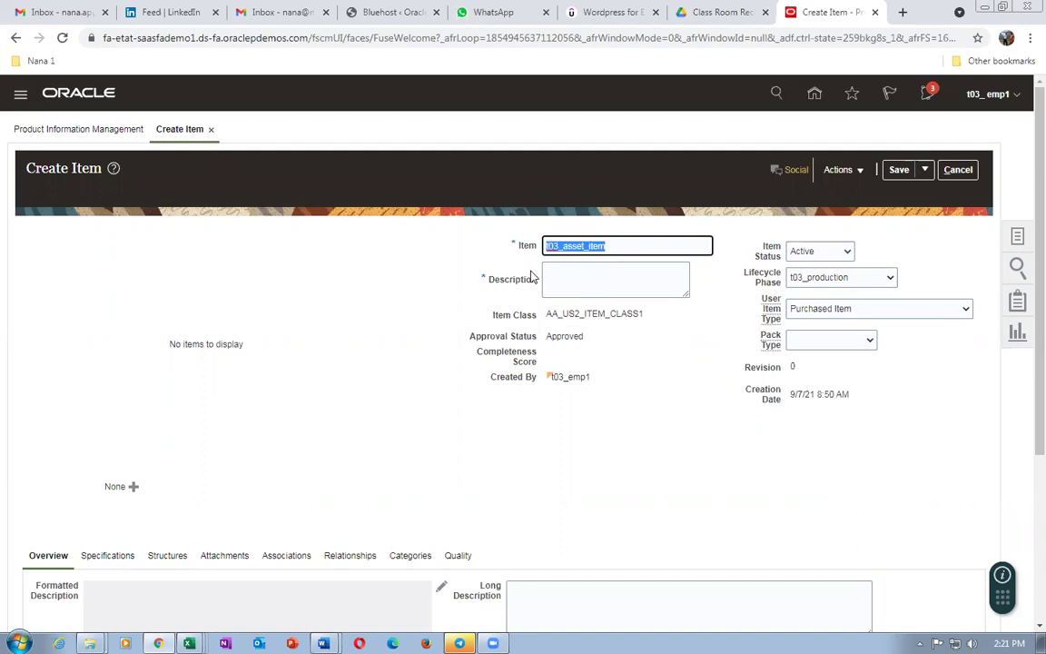
left_click(651, 280)
scroll(363, 381, "down", 3)
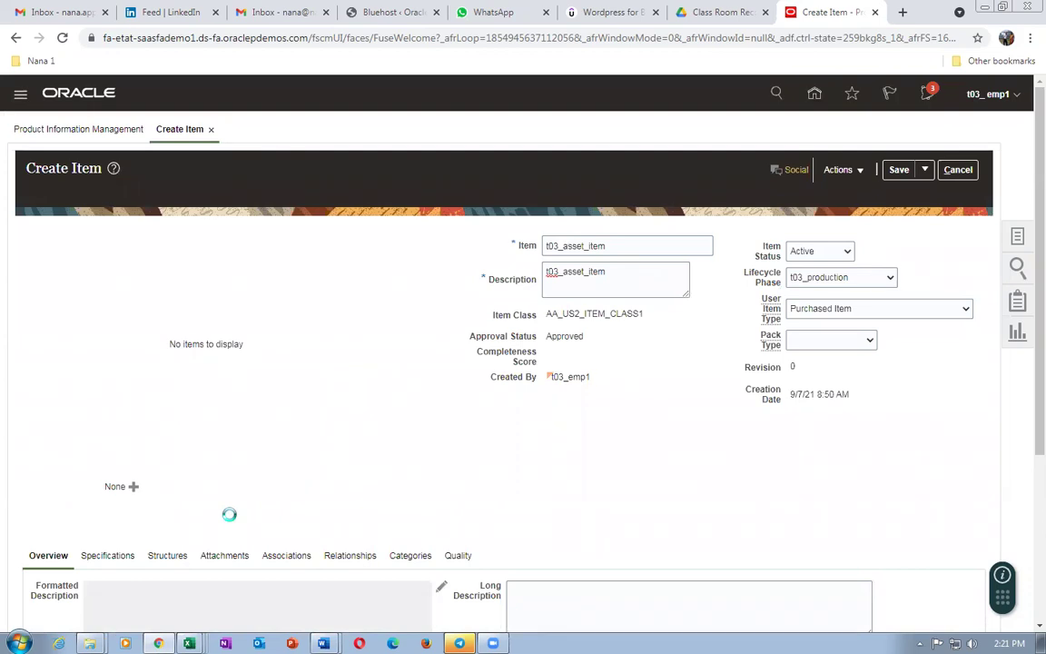
scroll(229, 514, "down", 1)
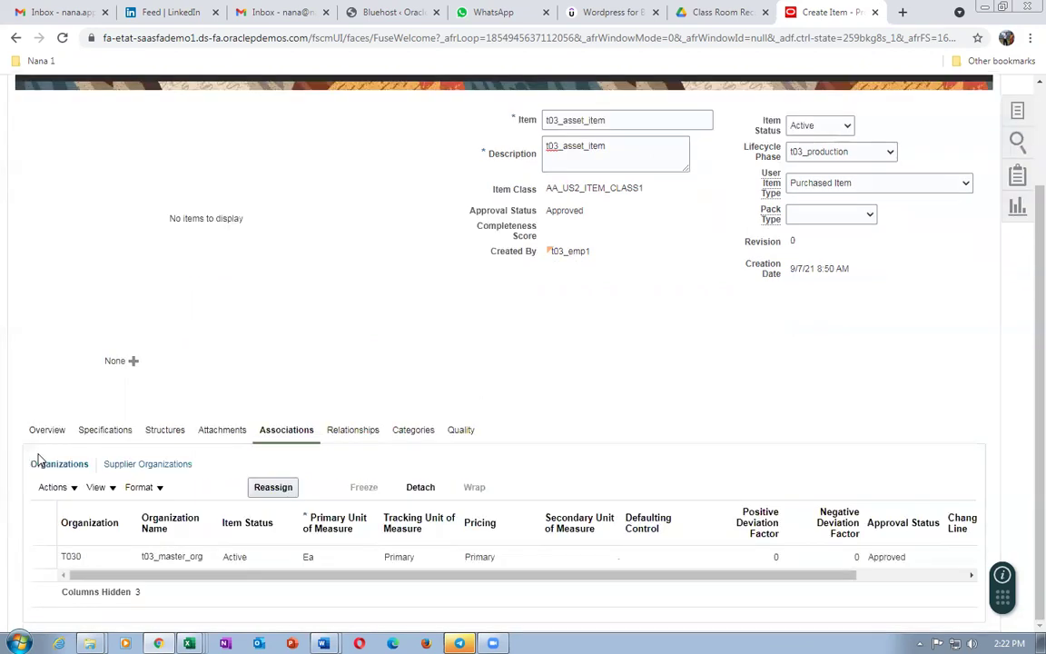
Search the organizations for t03 and add T031 (t03_child_1) to the item's organization associations
left_click(44, 488)
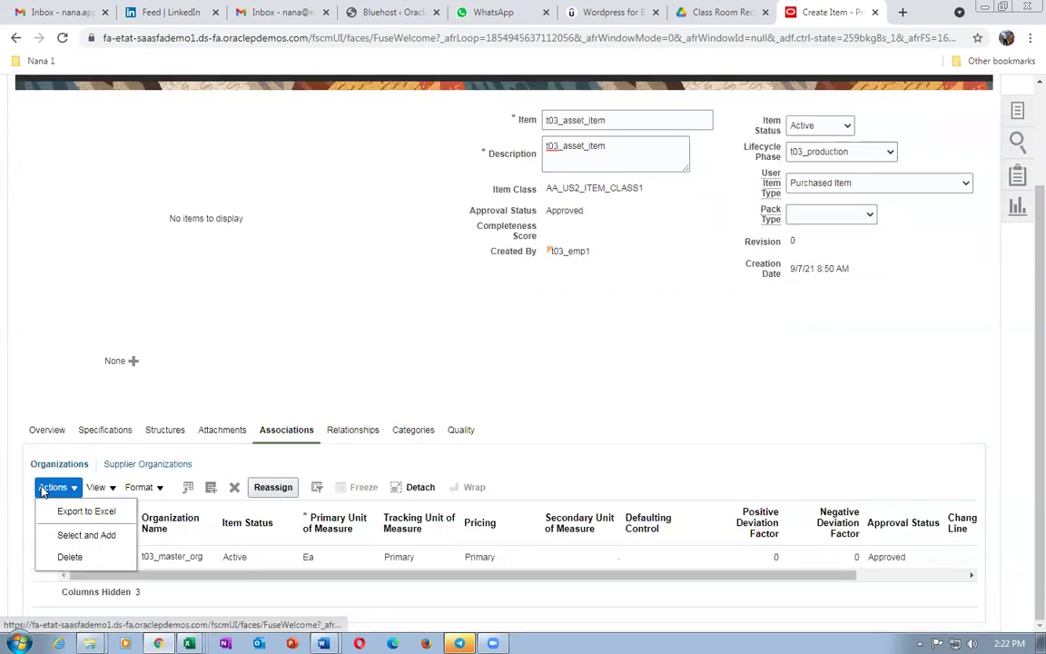
left_click(63, 541)
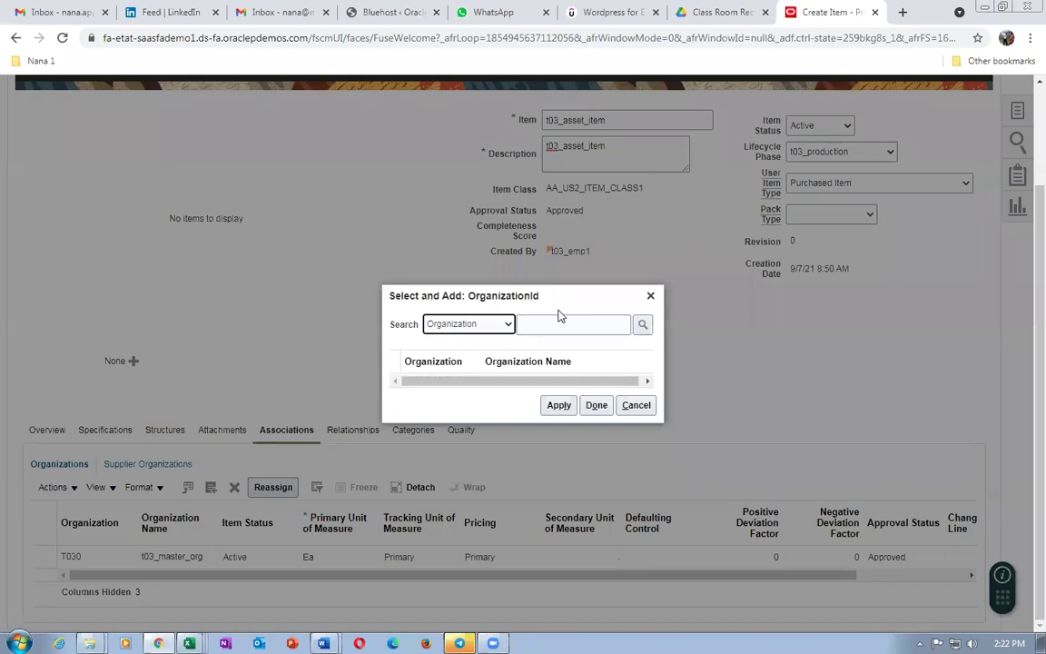
left_click(589, 323)
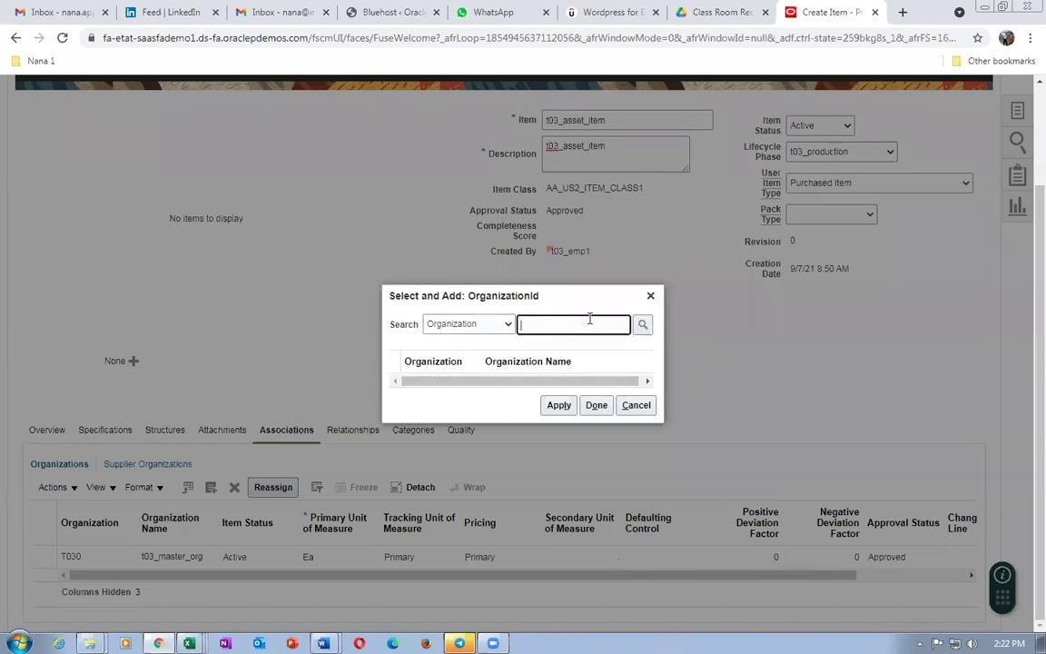
type("t03")
key("Return")
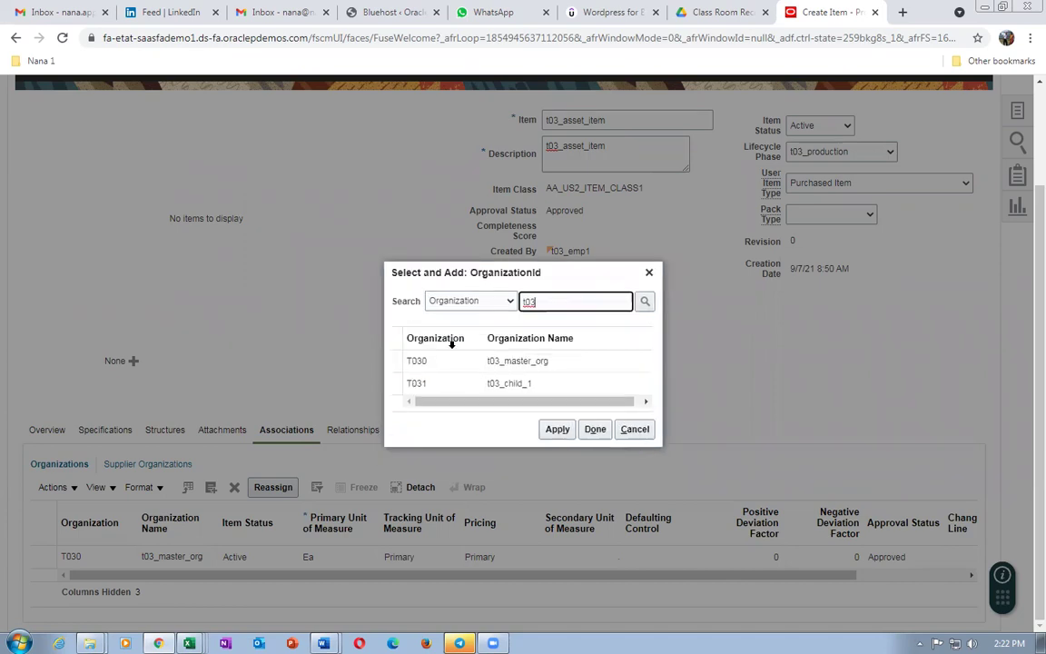
left_click(390, 385)
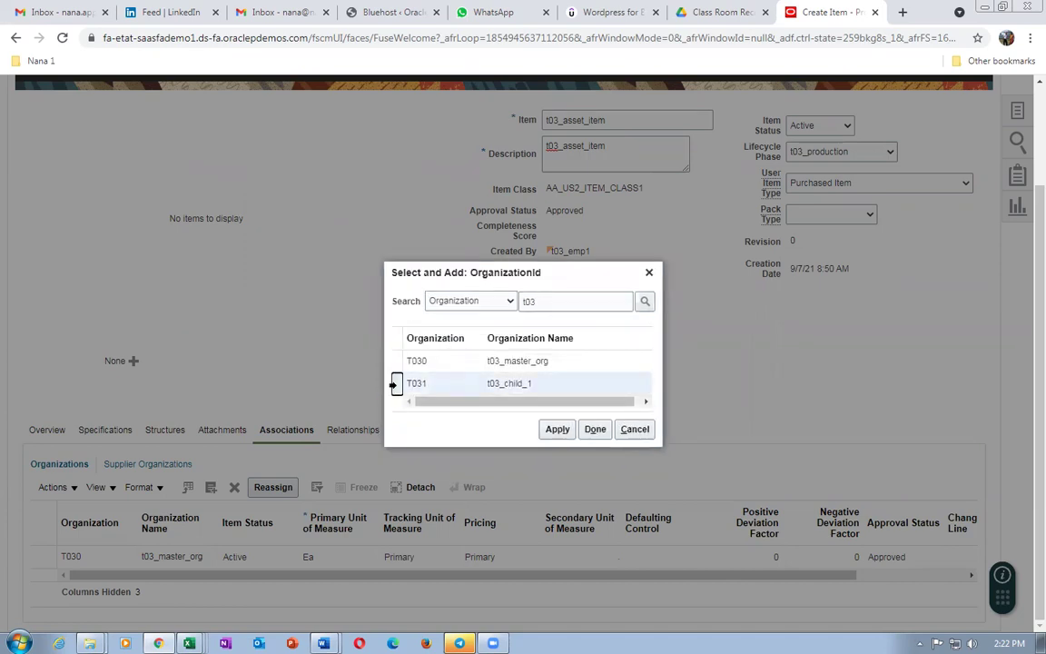
left_click(595, 429)
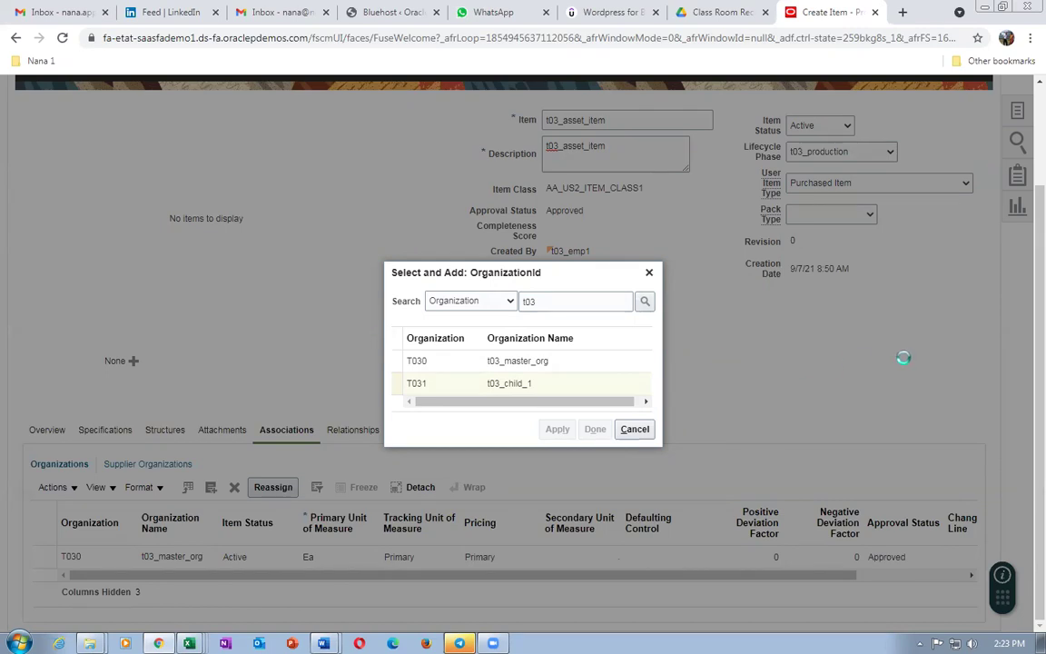
Save and close the new item t03_asset_item
scroll(904, 362, "up", 3)
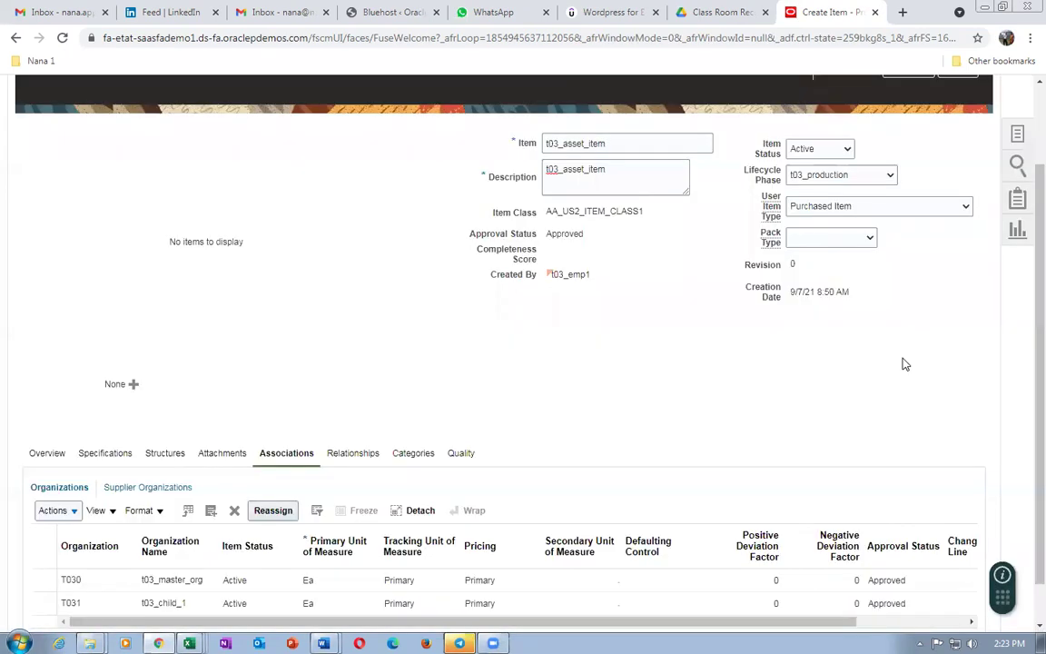
left_click(925, 172)
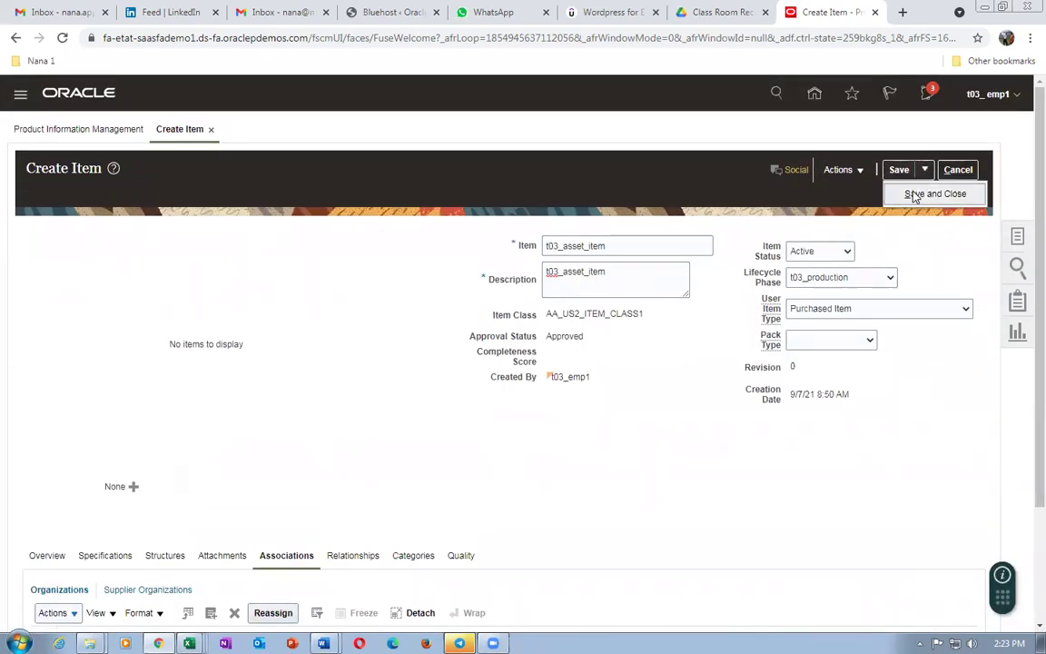
left_click(913, 192)
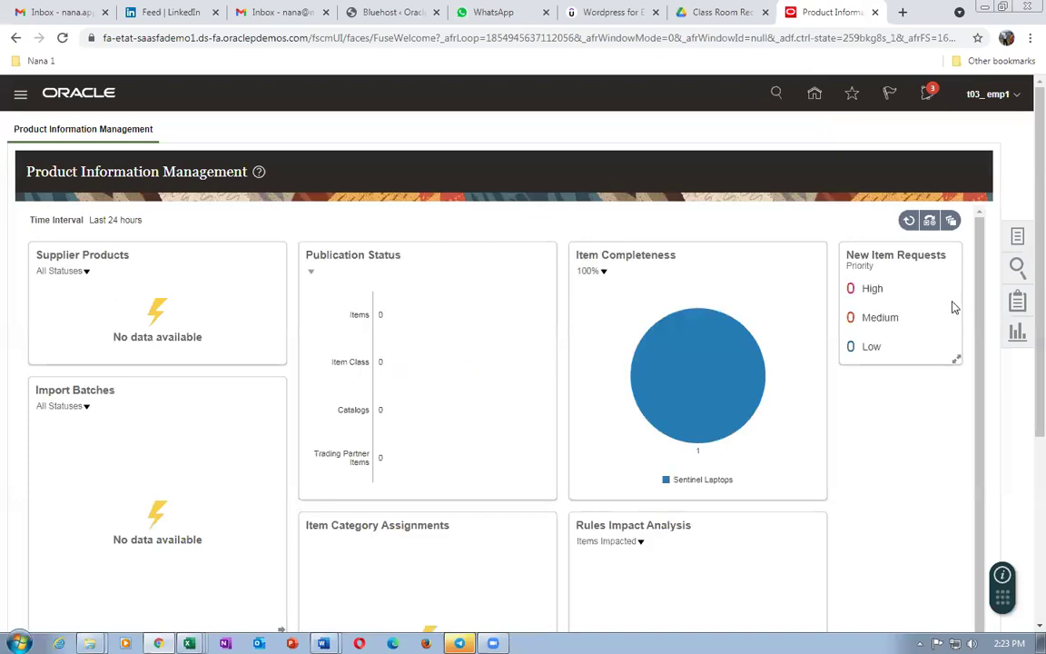
Start creating another item from the item management tasks and set its organization to T030
left_click(1017, 238)
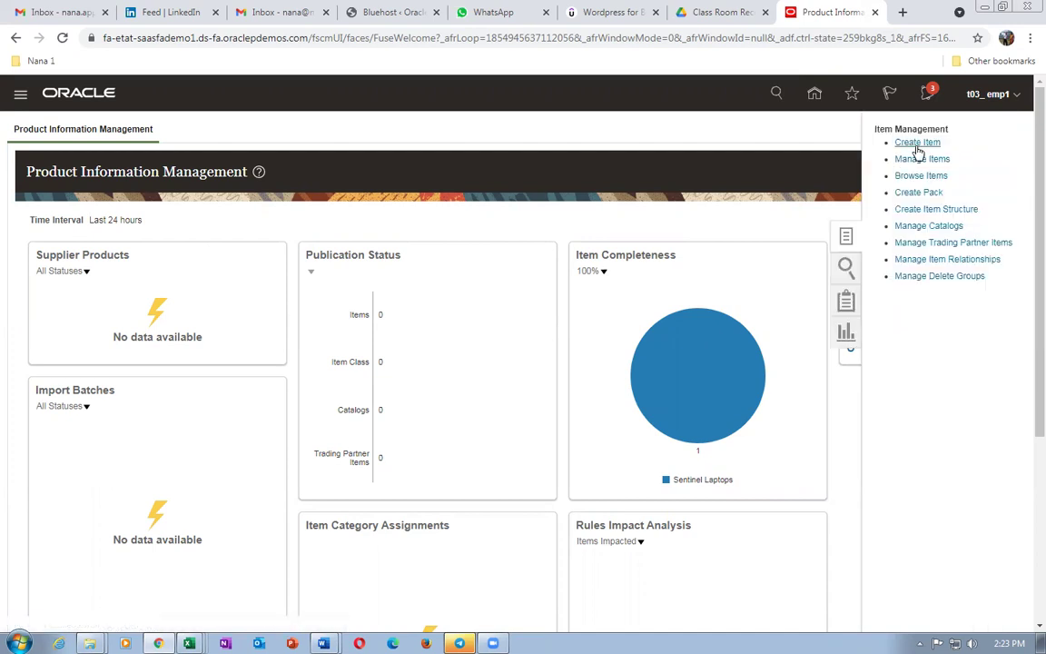
left_click(912, 143)
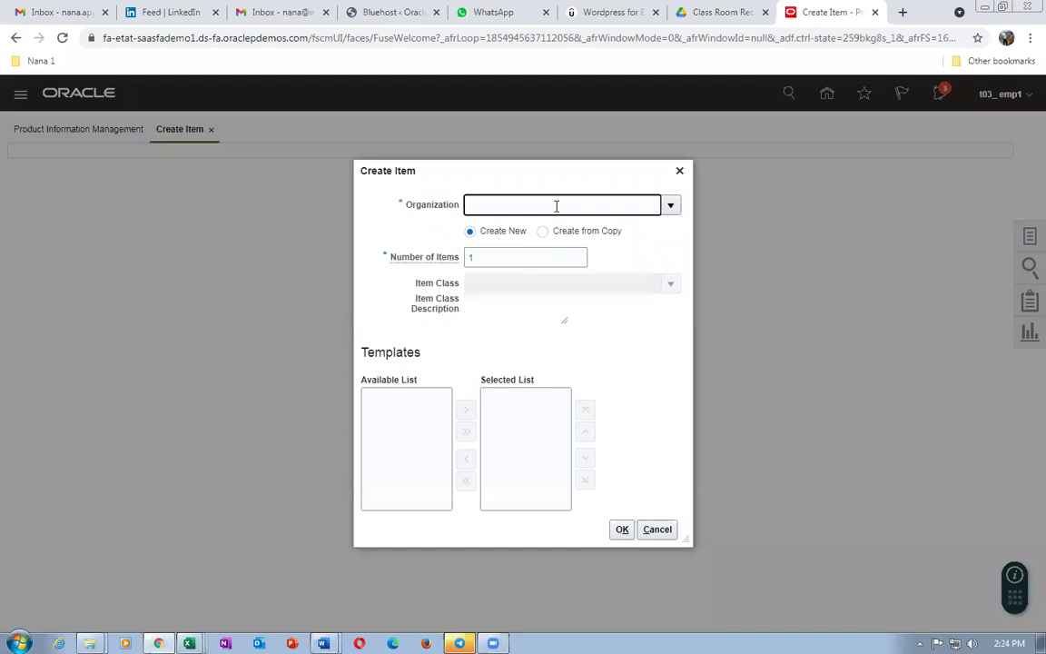
type("t03")
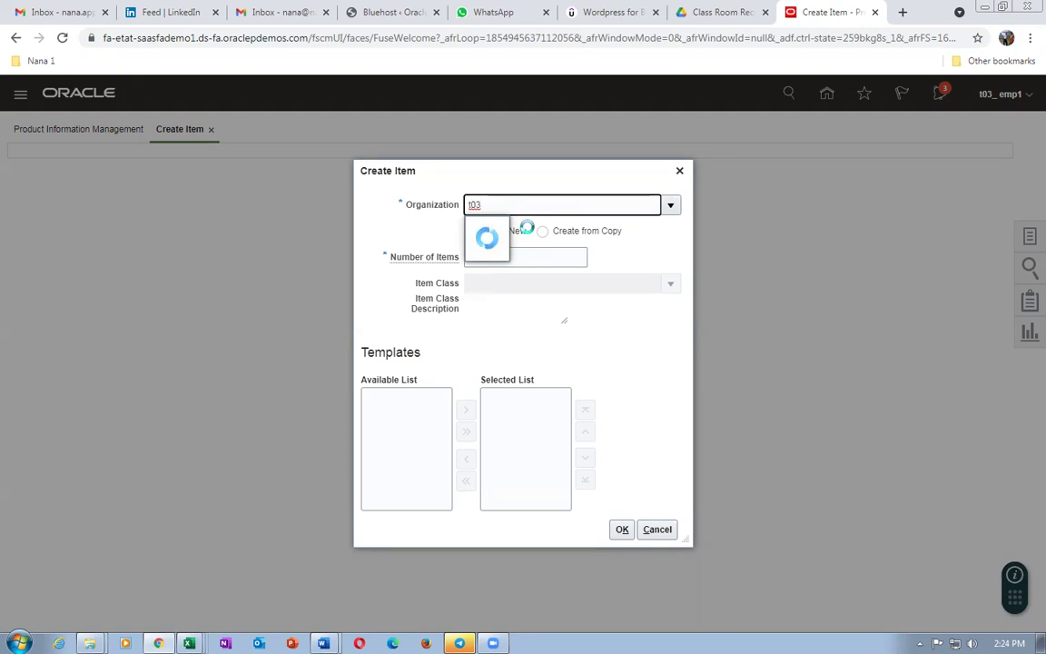
left_click(527, 230)
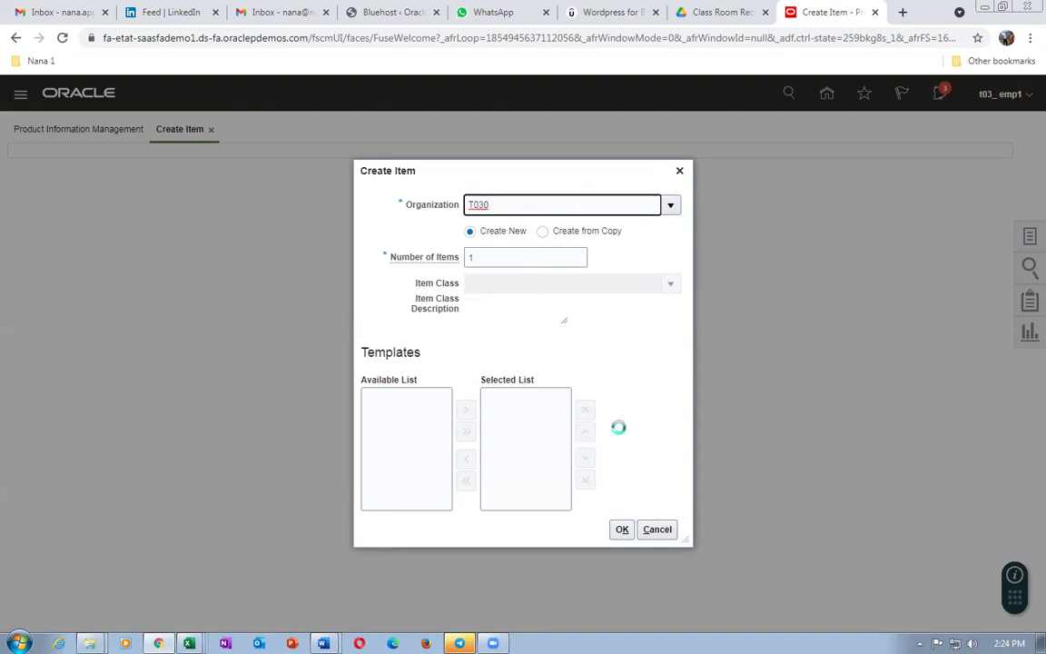
left_click(621, 530)
Duplicate the Create Item browser tab and close the LinkedIn, second inbox and Google Drive tabs
right_click(835, 11)
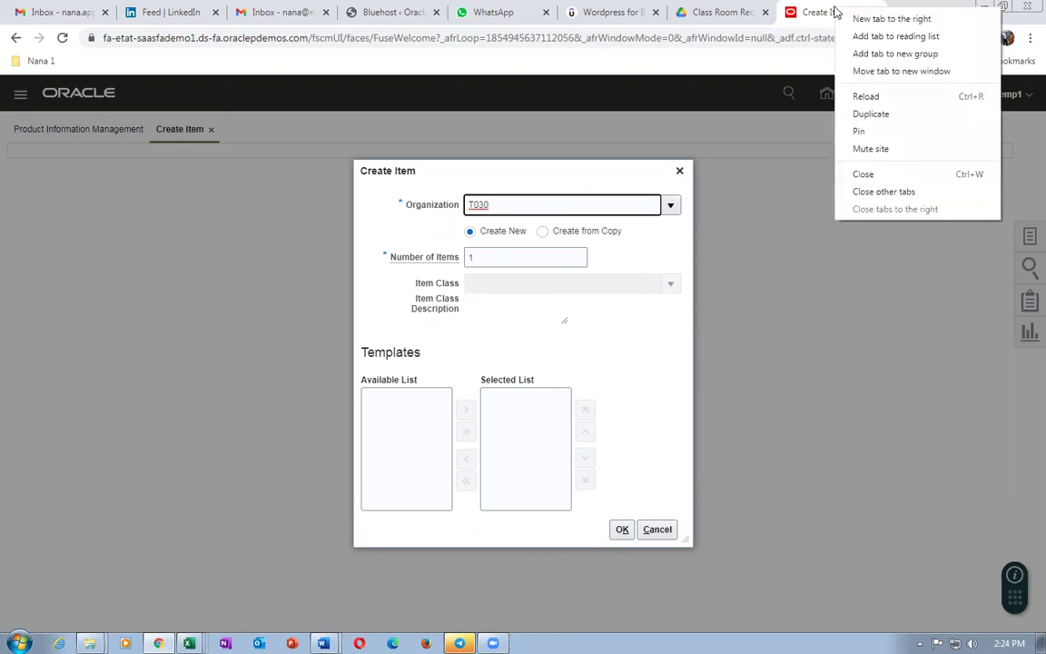
left_click(872, 115)
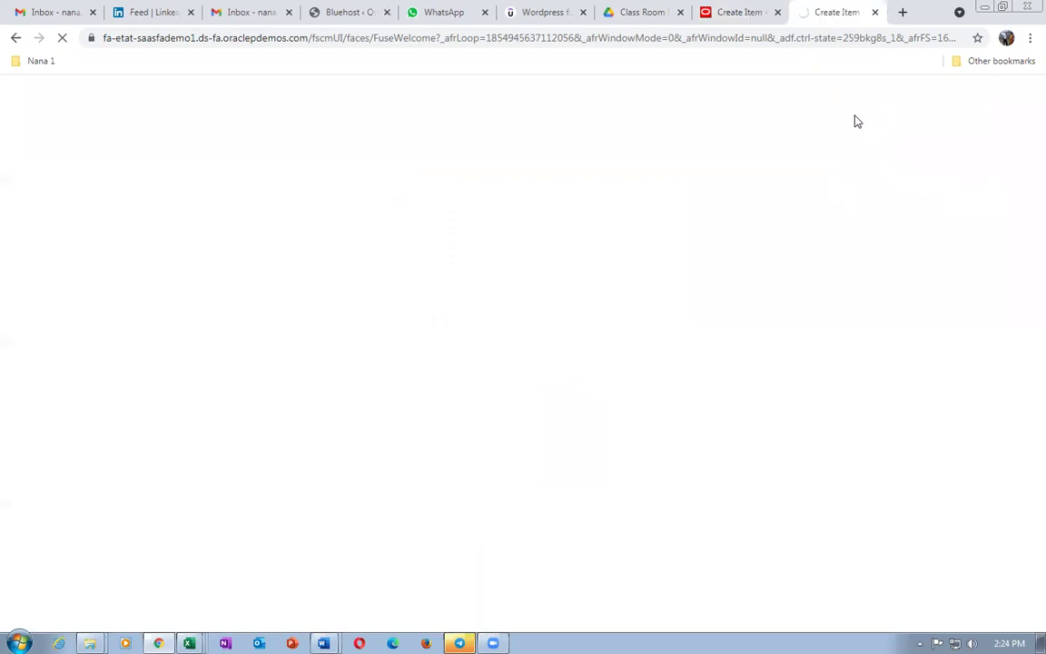
left_click(191, 12)
left_click(191, 13)
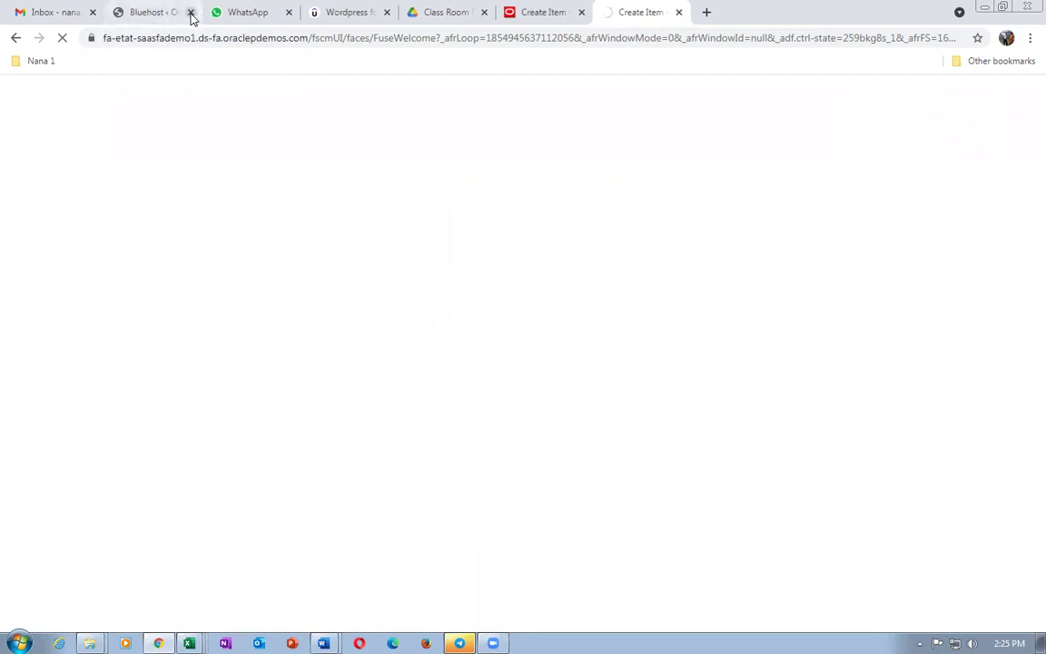
left_click(251, 16)
left_click(353, 12)
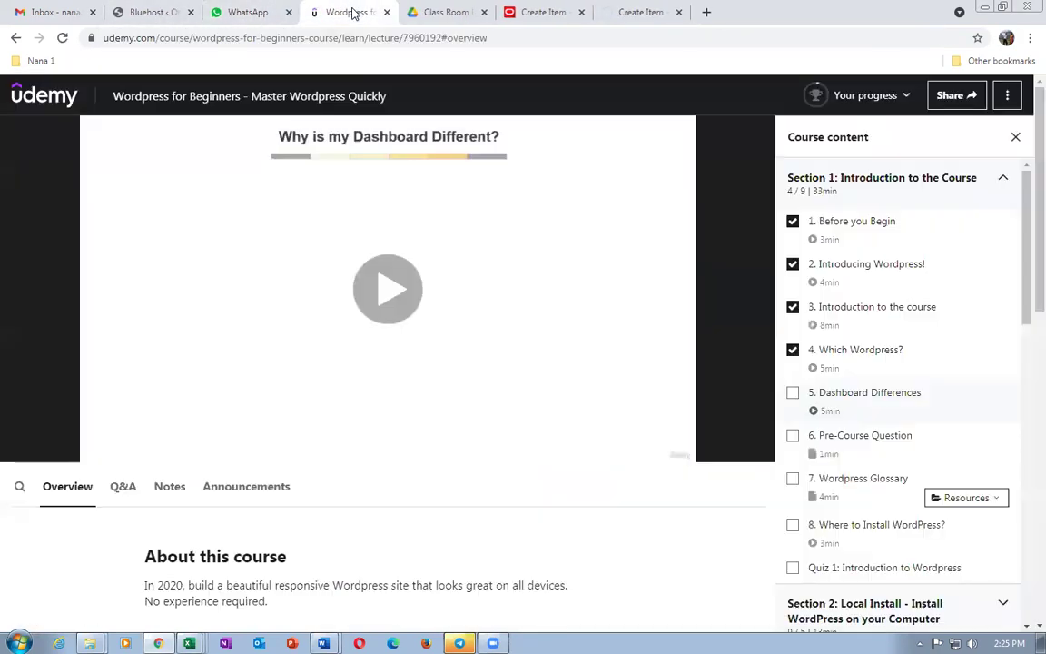
left_click(433, 15)
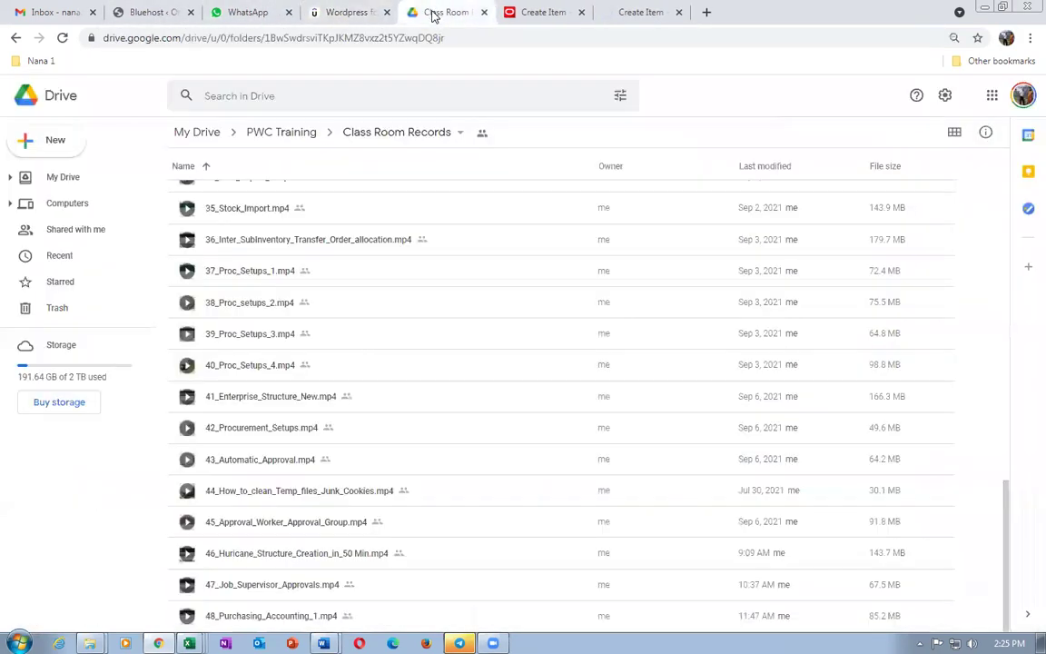
left_click(484, 12)
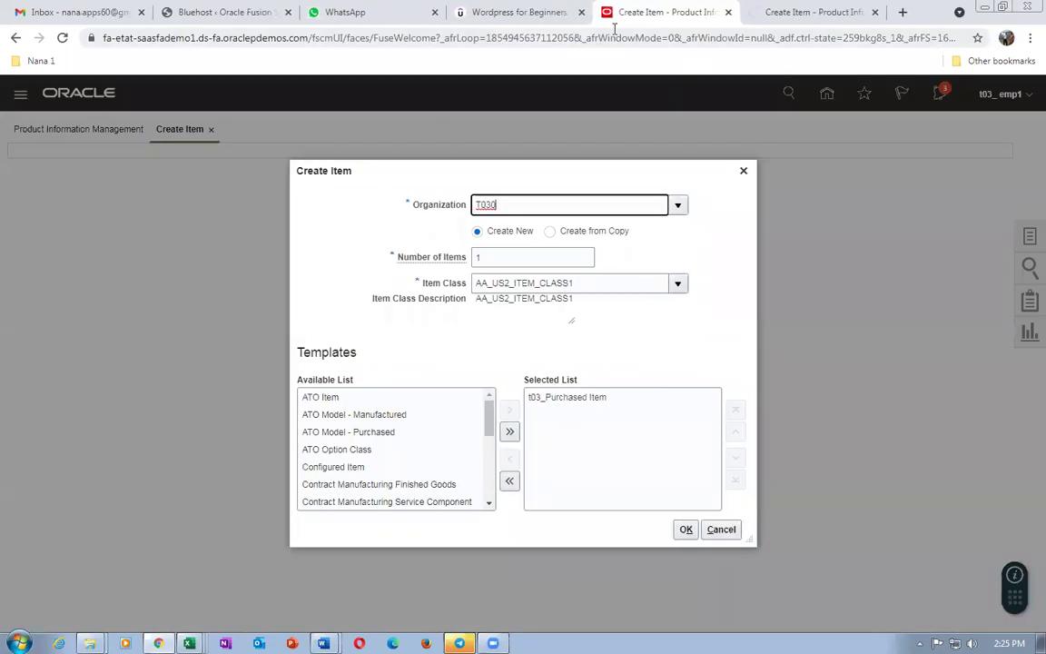
In the duplicated tab, shorten the address to fa-etat-saasfademo1.ds-fa.oraclepdemos.com and load the Oracle home page
left_click(799, 19)
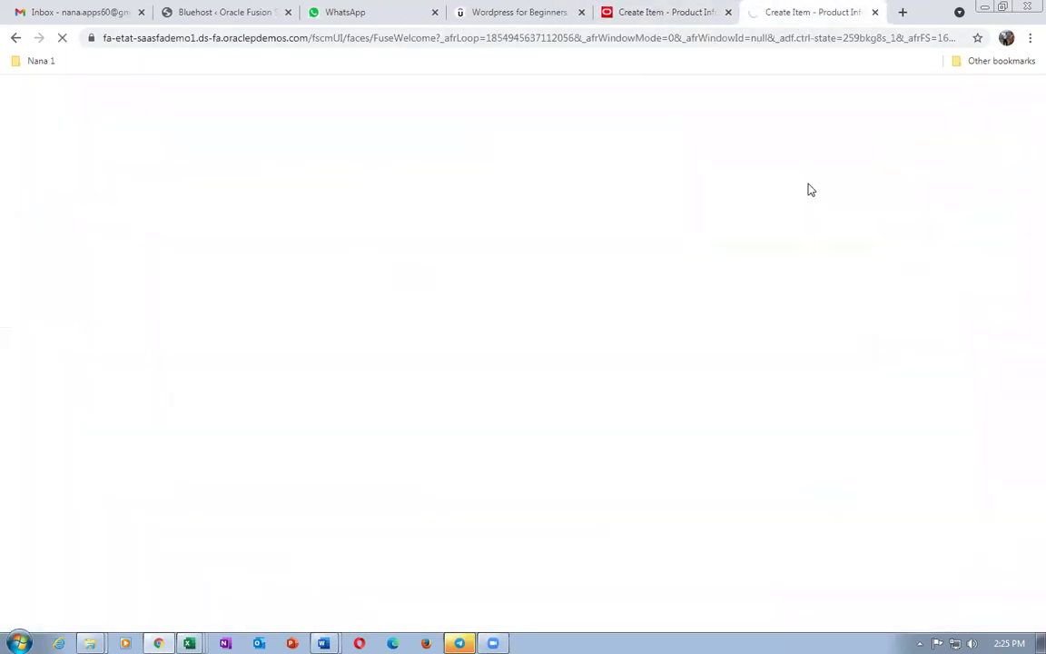
left_click(641, 38)
key("End")
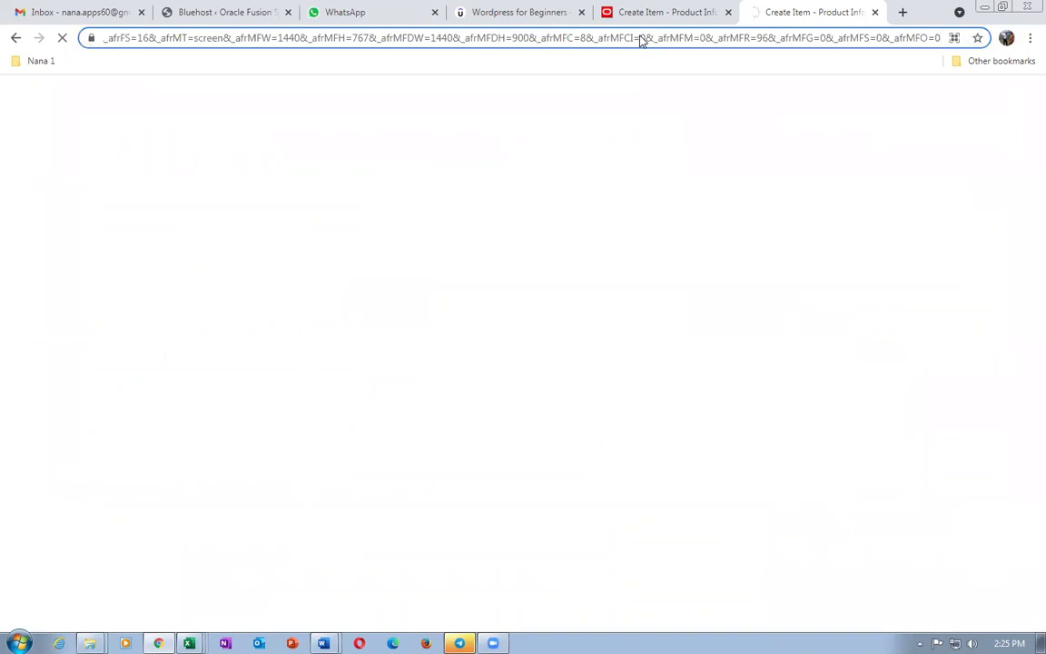
key("BackSpace")
key("BackSpace")
key("BackSpace")
key("BackSpace")
key("BackSpace")
key("BackSpace")
key("BackSpace")
key("BackSpace")
key("BackSpace")
key("BackSpace")
key("BackSpace")
key("BackSpace")
key("BackSpace")
key("BackSpace")
key("BackSpace")
key("BackSpace")
key("BackSpace")
key("BackSpace")
key("BackSpace")
key("BackSpace")
key("BackSpace")
key("BackSpace")
key("BackSpace")
key("BackSpace")
key("BackSpace")
key("BackSpace")
key("BackSpace")
key("BackSpace")
key("BackSpace")
key("BackSpace")
key("BackSpace")
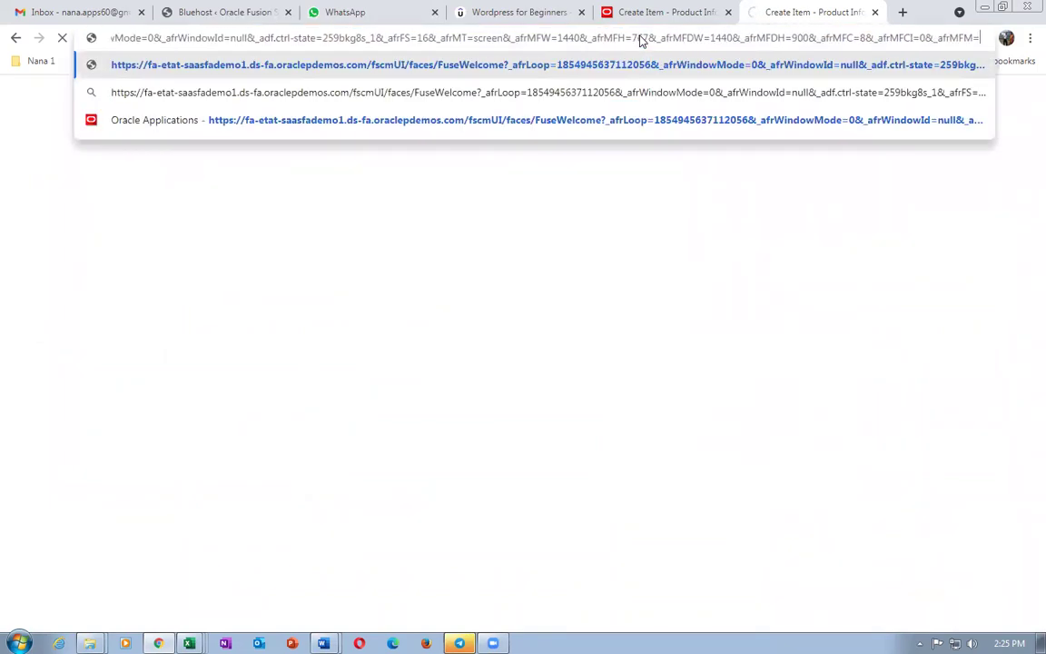
key("BackSpace")
key("BackSpace")
key("BackSpace")
key("BackSpace")
key("BackSpace")
key("BackSpace")
key("BackSpace")
key("BackSpace")
key("BackSpace")
key("BackSpace")
key("BackSpace")
key("BackSpace")
key("BackSpace")
key("BackSpace")
key("BackSpace")
key("BackSpace")
key("BackSpace")
key("BackSpace")
key("BackSpace")
key("BackSpace")
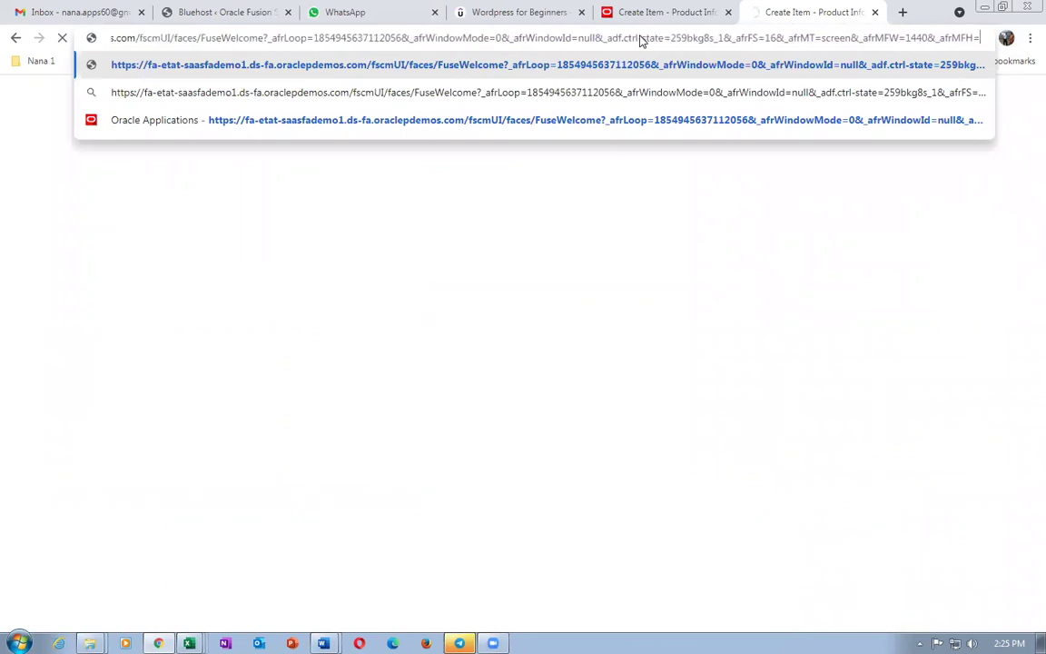
key("BackSpace")
key("BackSpace")
key("BackSpace")
key("BackSpace")
key("BackSpace")
key("BackSpace")
key("BackSpace")
key("BackSpace")
key("BackSpace")
key("BackSpace")
key("BackSpace")
key("BackSpace")
key("BackSpace")
key("BackSpace")
key("BackSpace")
key("BackSpace")
key("BackSpace")
key("BackSpace")
key("BackSpace")
key("BackSpace")
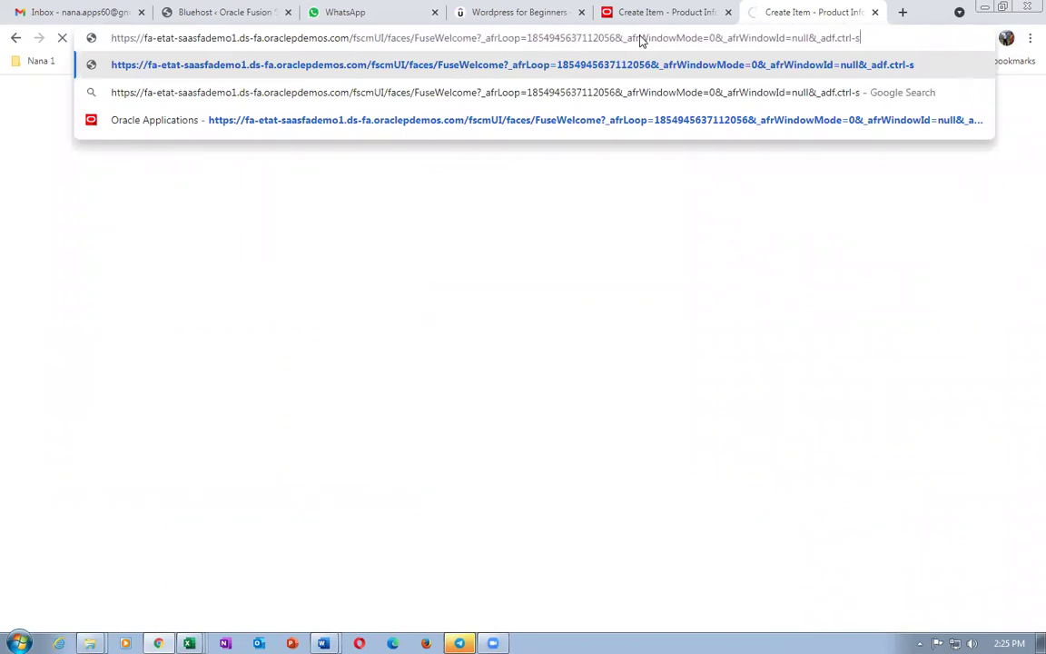
key("BackSpace")
key("BackSpace")
key("BackSpace")
key("BackSpace")
key("BackSpace")
key("BackSpace")
key("BackSpace")
key("BackSpace")
key("BackSpace")
key("BackSpace")
key("BackSpace")
key("BackSpace")
key("BackSpace")
key("BackSpace")
key("BackSpace")
key("BackSpace")
key("BackSpace")
key("BackSpace")
key("BackSpace")
key("BackSpace")
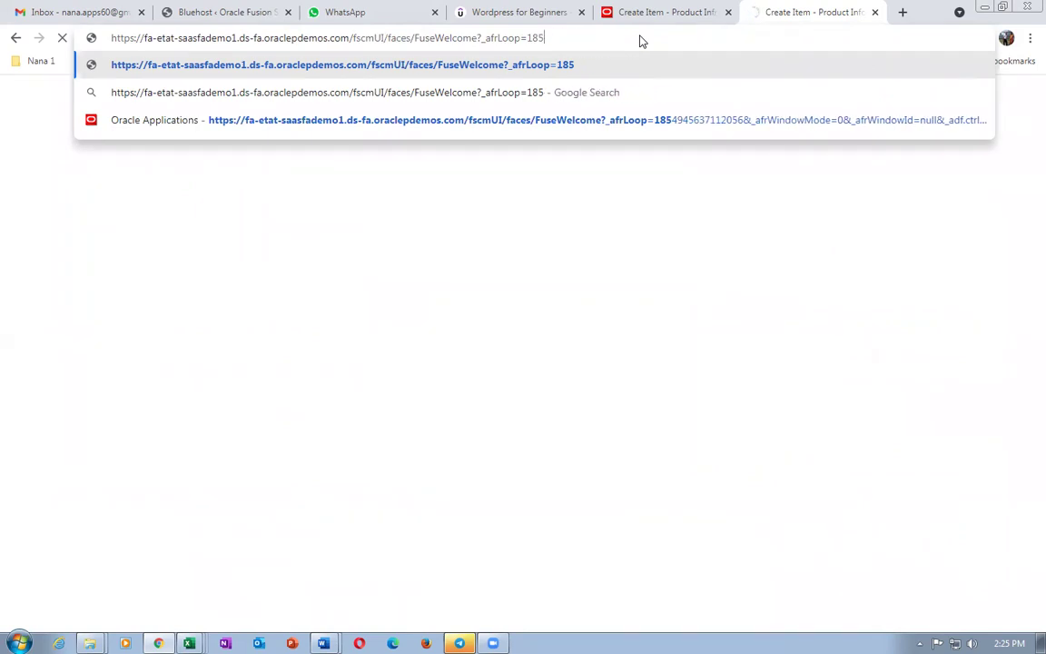
key("BackSpace")
key("BackSpace")
key("BackSpace")
key("BackSpace")
key("BackSpace")
key("BackSpace")
key("BackSpace")
key("BackSpace")
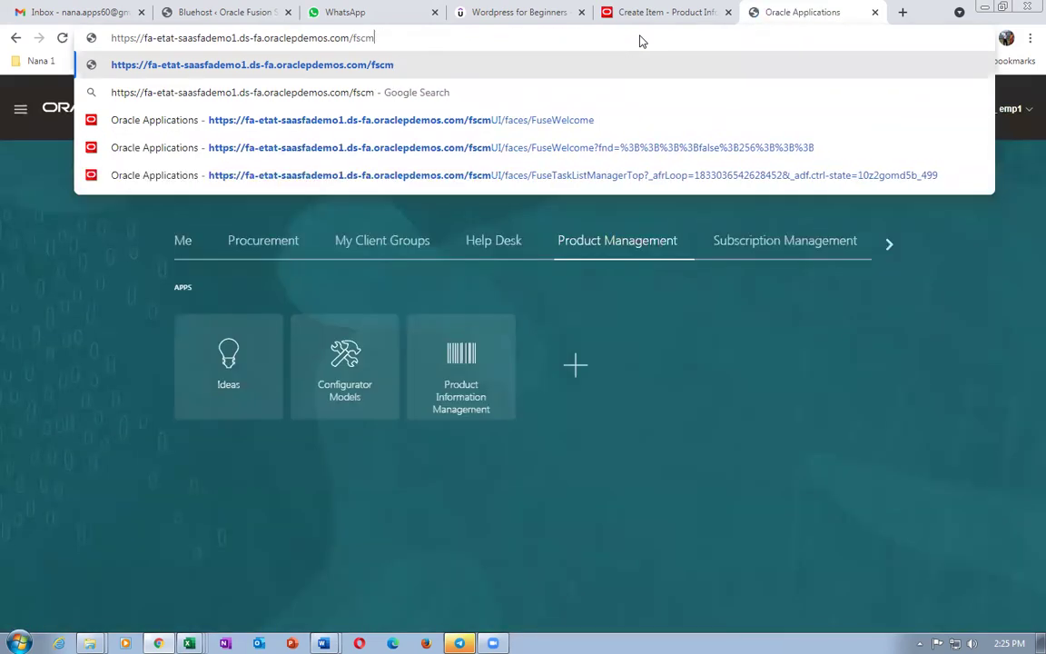
key("Return")
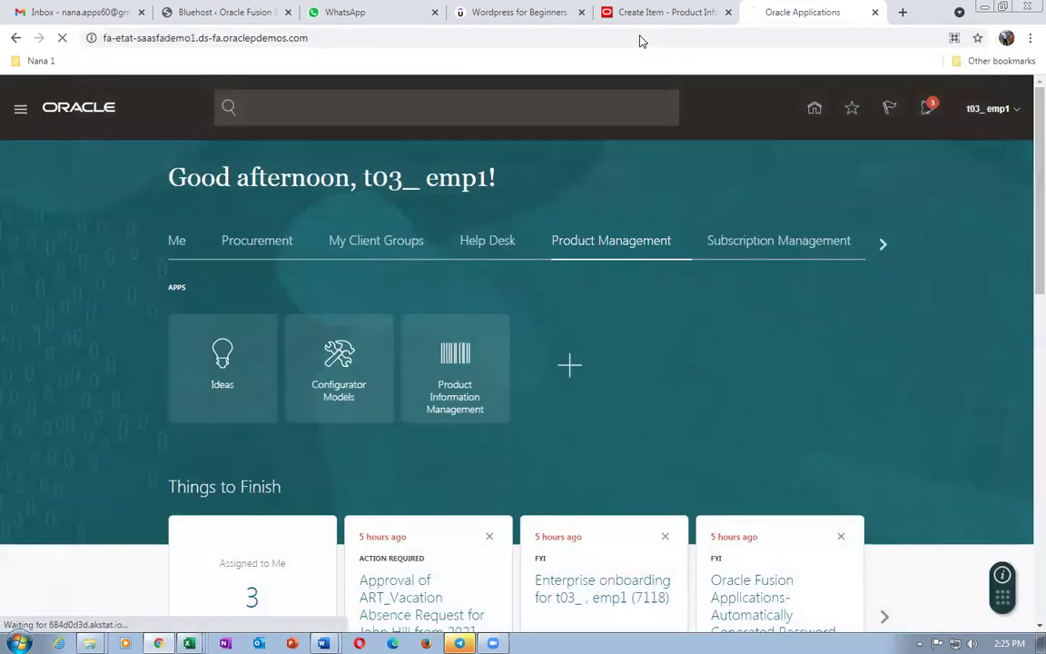
Back in the Create Item tab, accept item class AA_US2_ITEM_CLASS1 with the t03_Purchased Item template
left_click(642, 12)
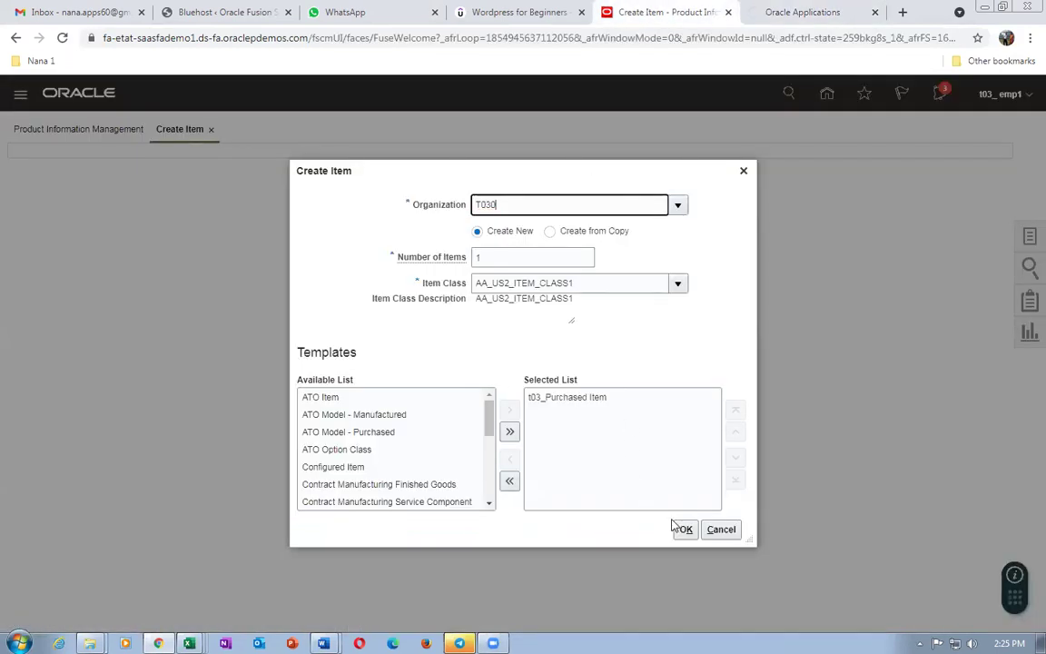
left_click(636, 367)
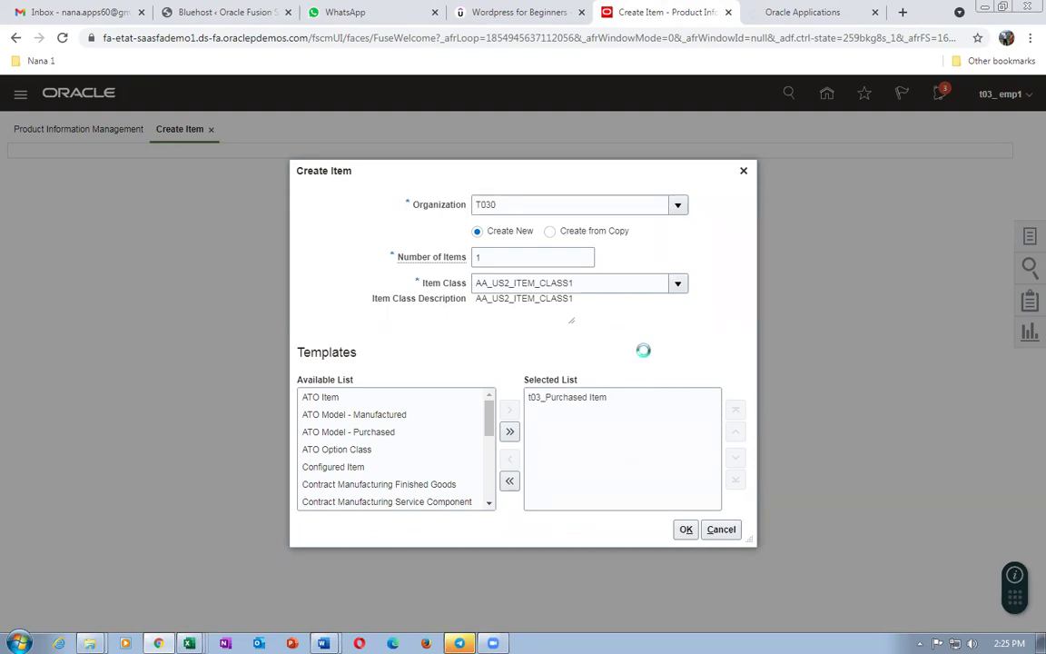
left_click(686, 531)
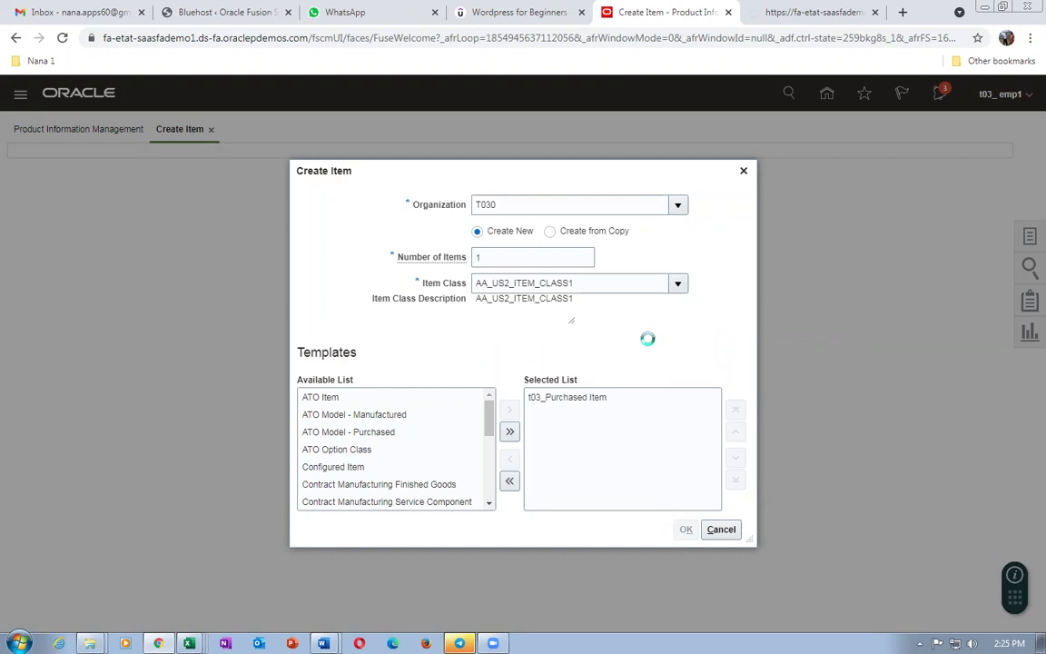
Return to the Oracle Applications home page tab and duplicate it
left_click(810, 13)
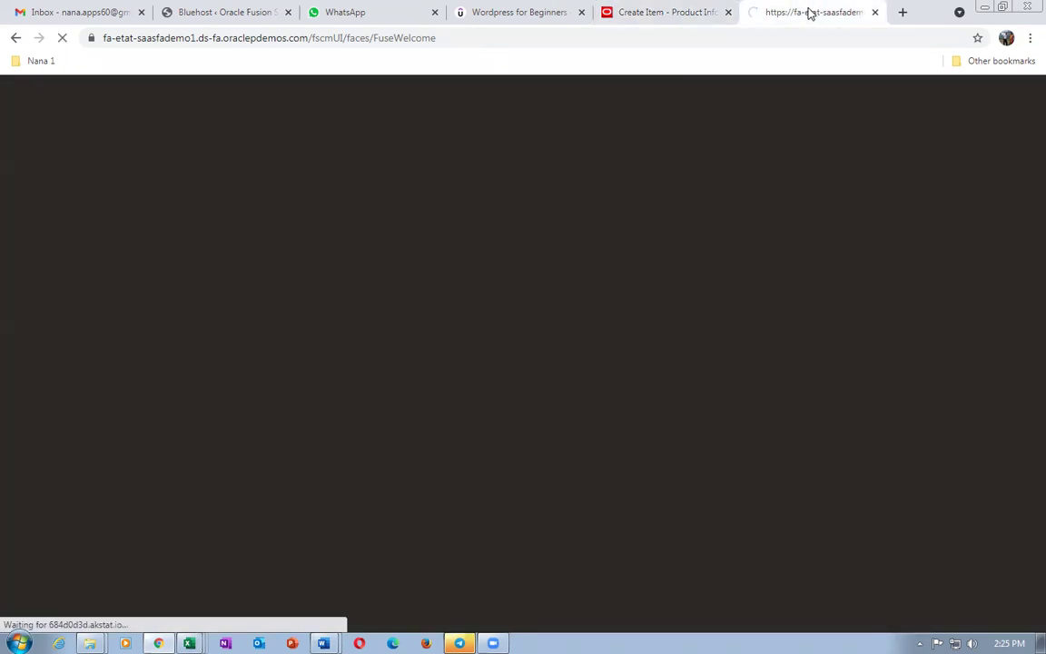
left_click(407, 38)
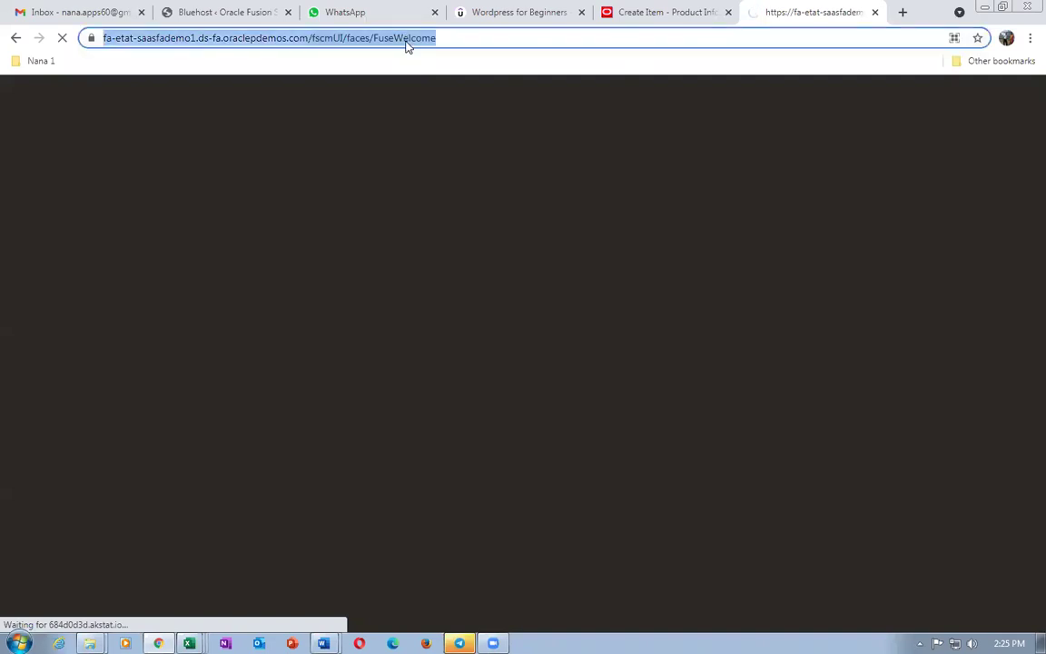
left_click(654, 16)
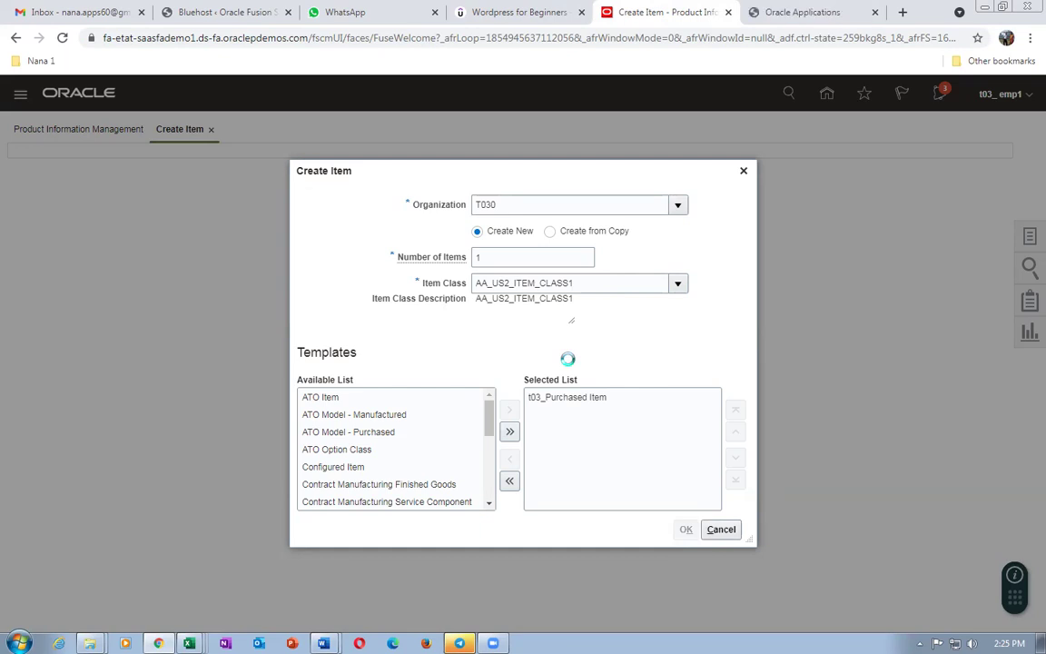
left_click(819, 14)
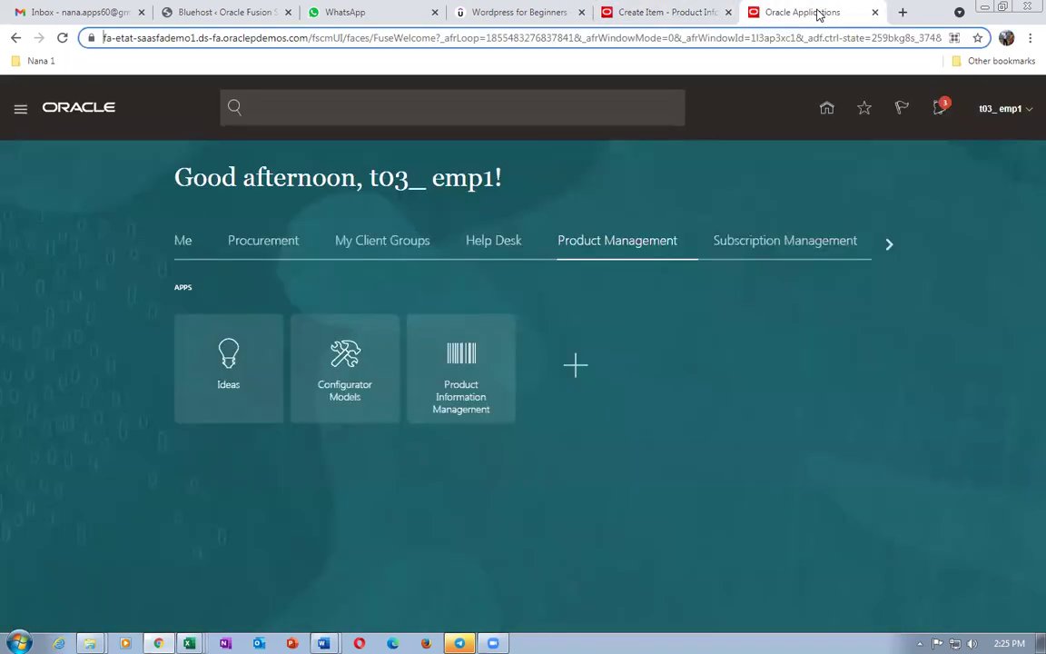
right_click(819, 14)
left_click(859, 117)
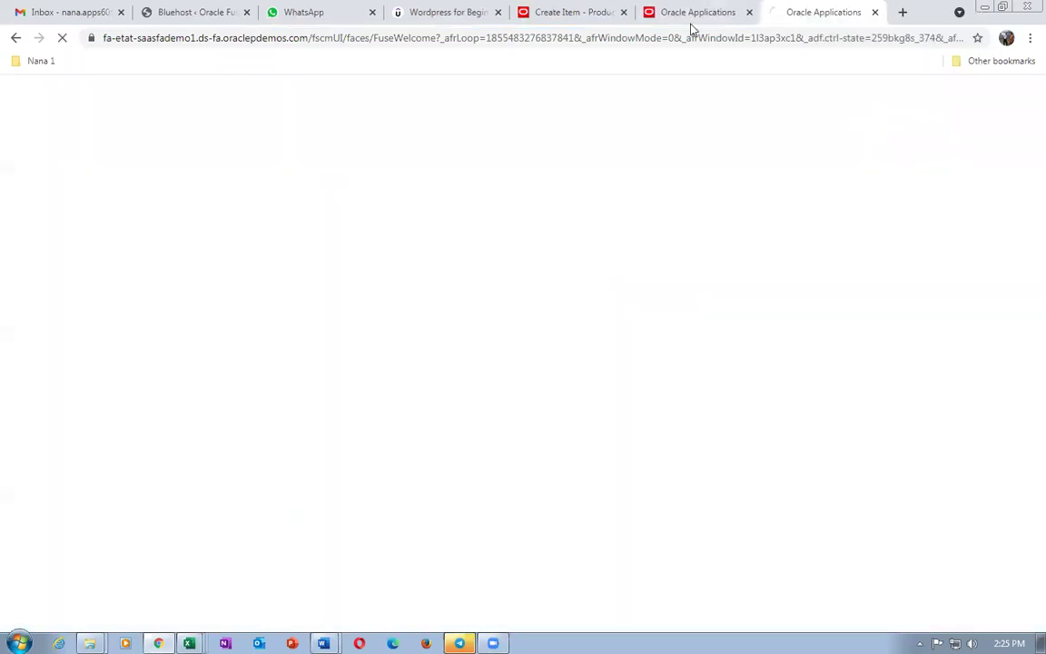
Back in the Create Item tab, enter t03_expense_item as both the item name and the description
left_click(581, 13)
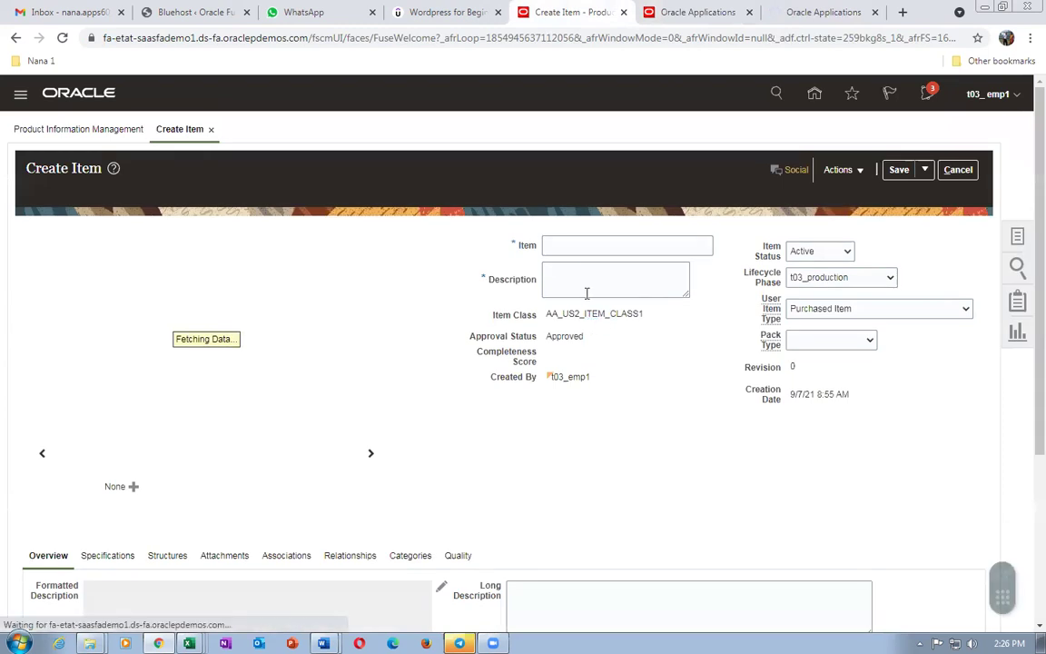
left_click(589, 247)
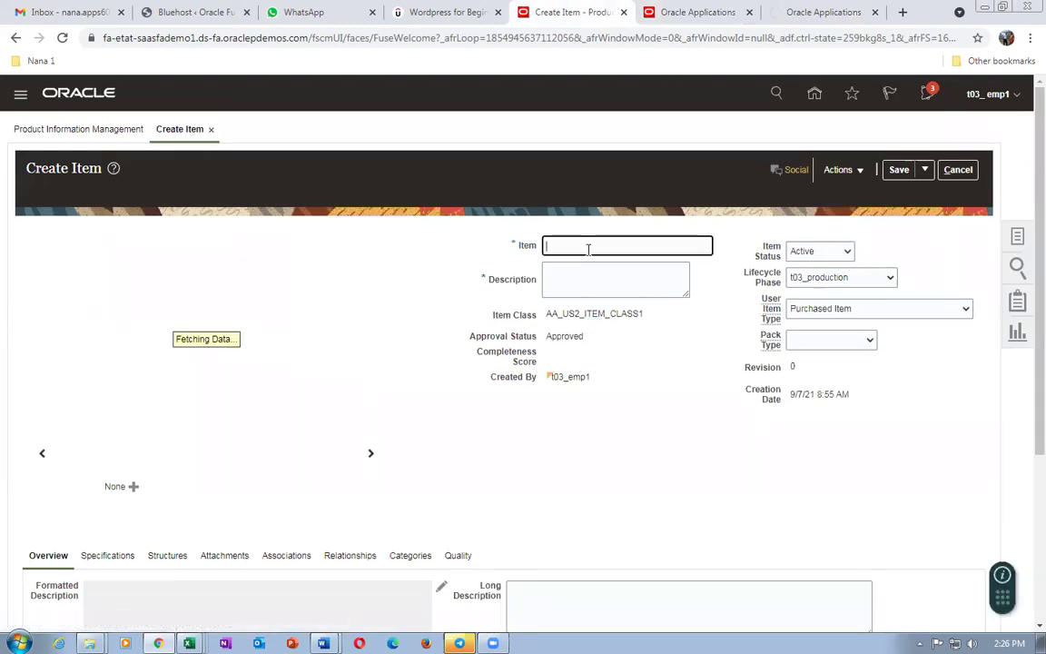
type("t03_expense_item")
left_click_drag(661, 243, 490, 238)
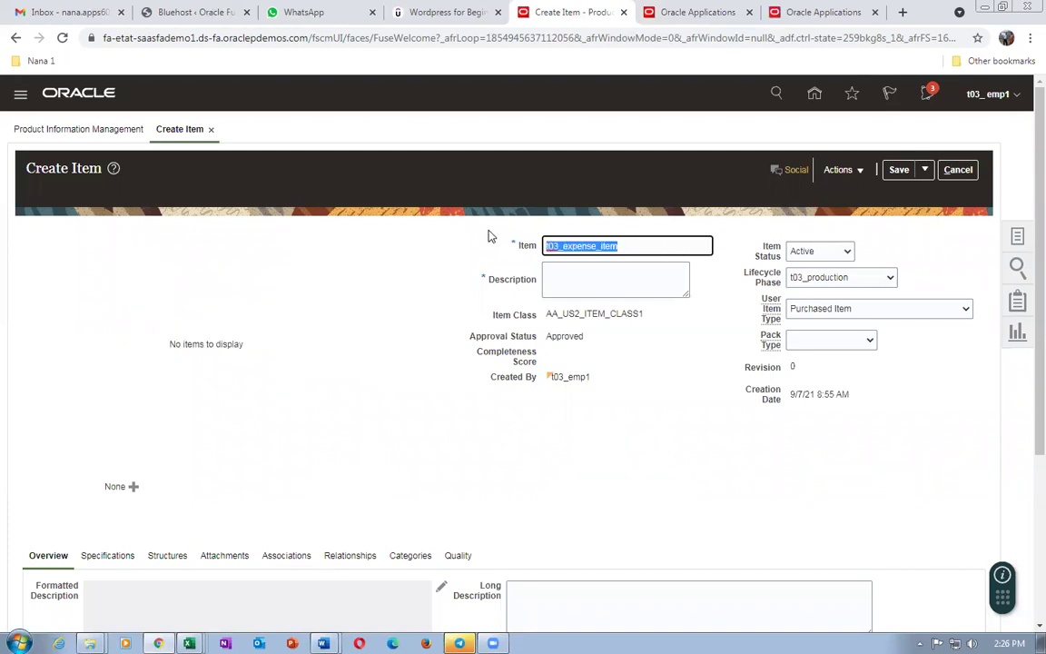
left_click(578, 280)
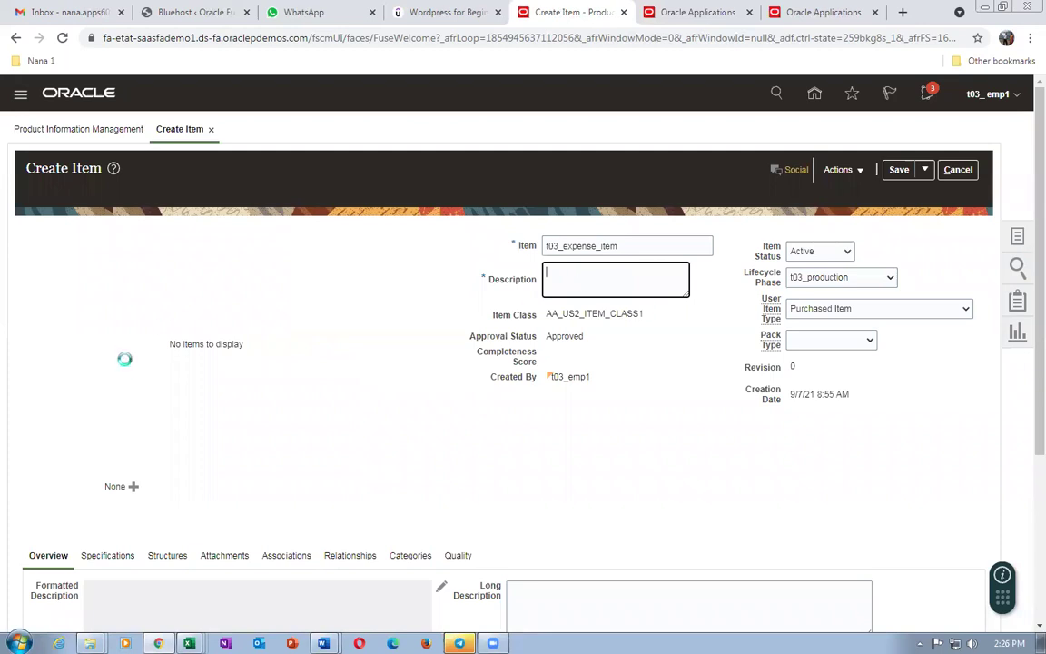
type("t03_expense_item")
In the item's Manufacturing specifications, set Inventory Asset Value to No to mark it as an expense item
scroll(125, 390, "down", 3)
left_click(100, 418)
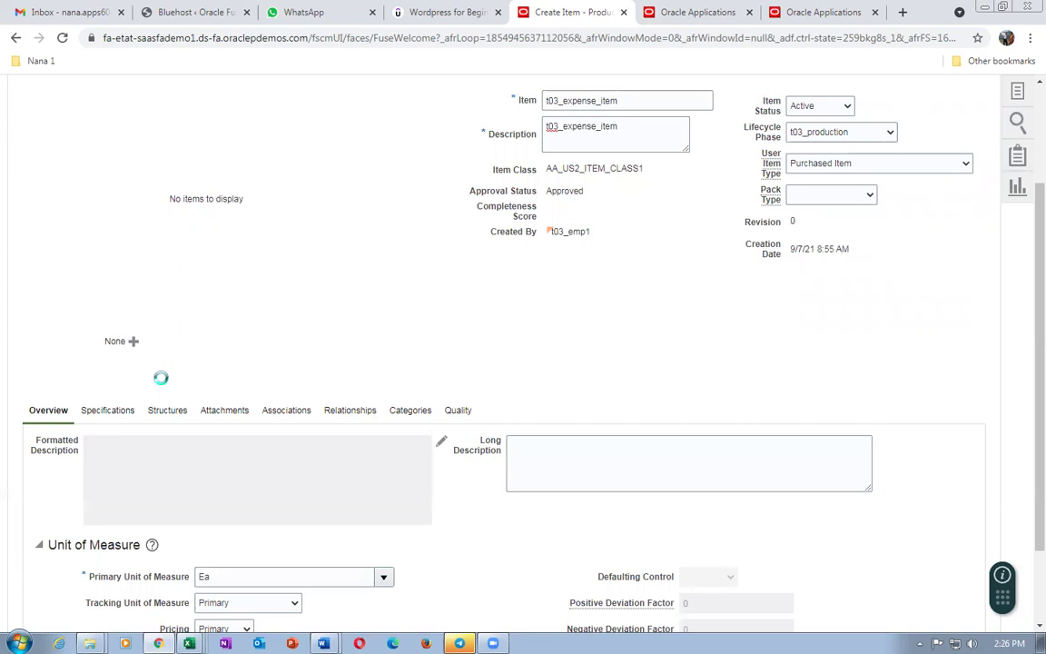
scroll(161, 379, "down", 2)
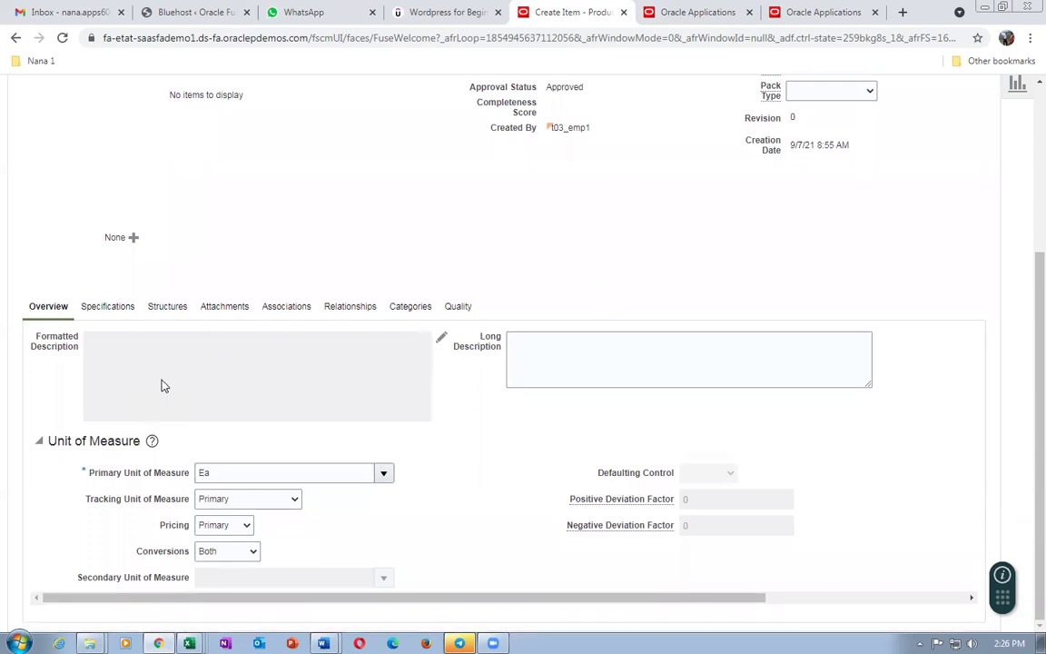
left_click(102, 308)
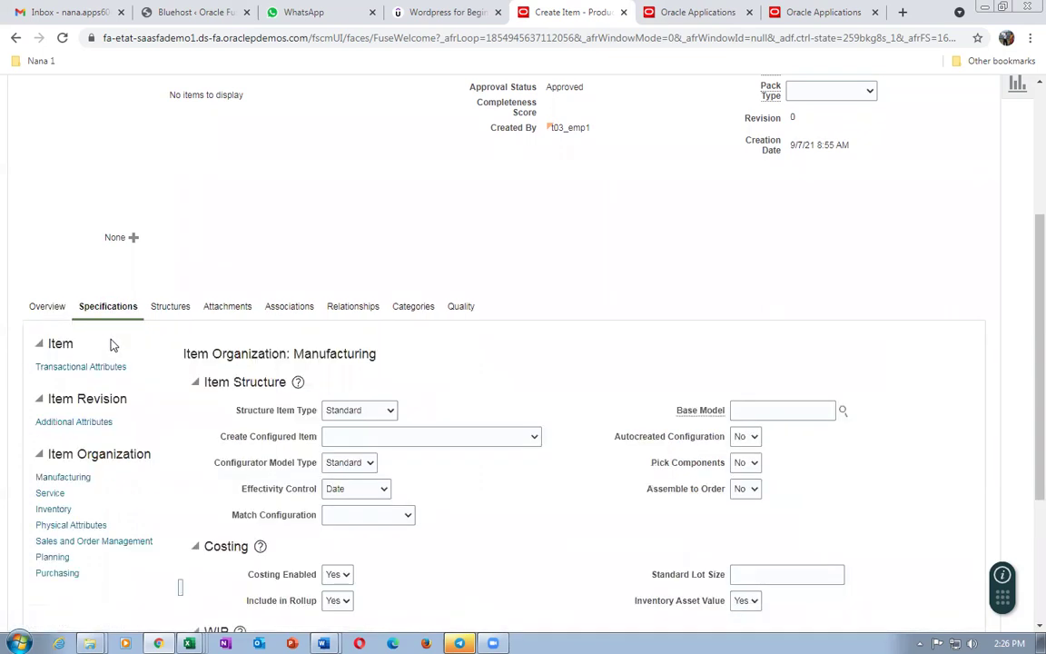
left_click(698, 12)
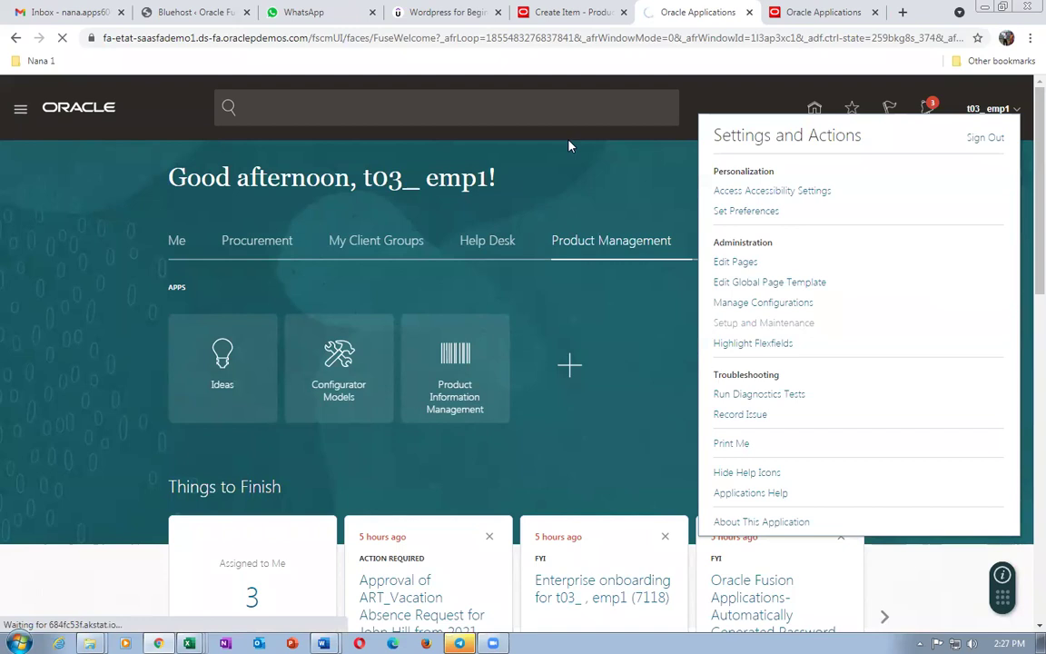
left_click(569, 14)
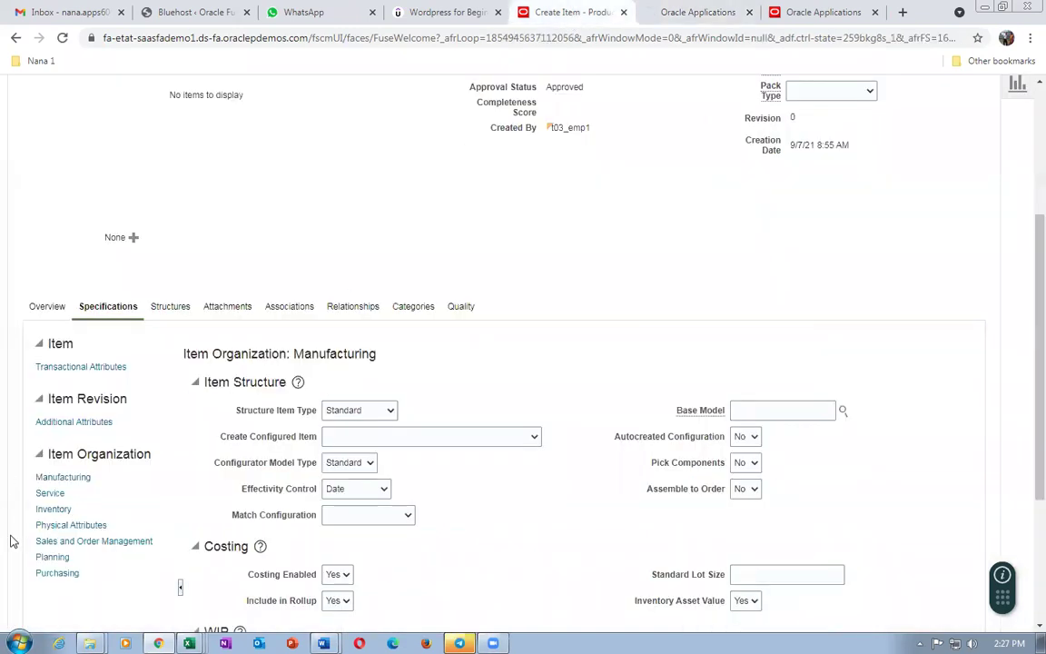
scroll(444, 545, "down", 1)
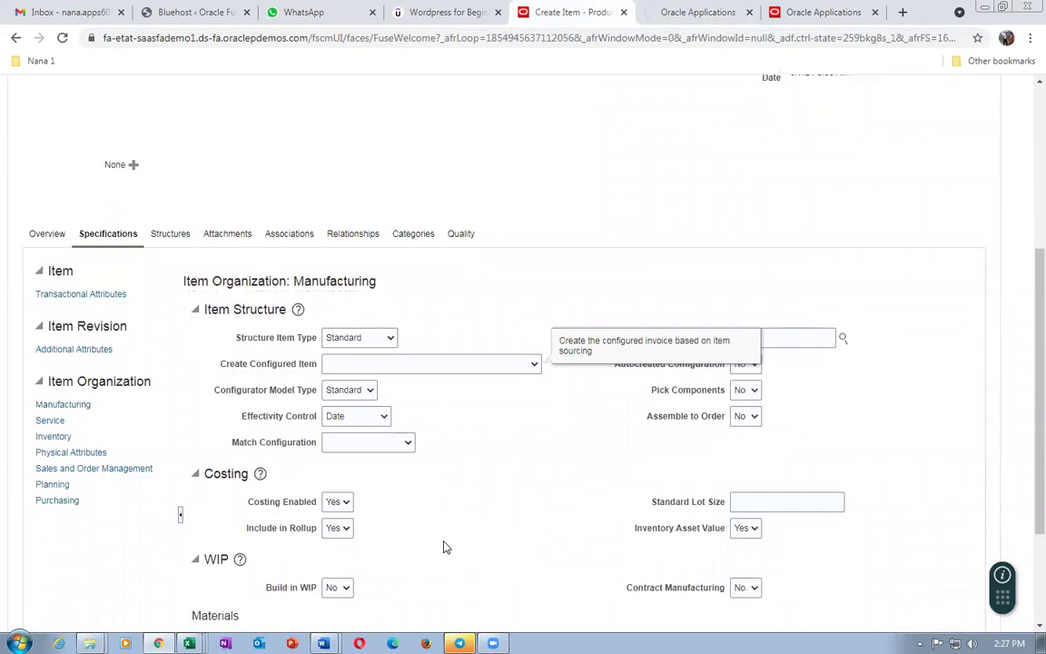
left_click(751, 532)
left_click(747, 545)
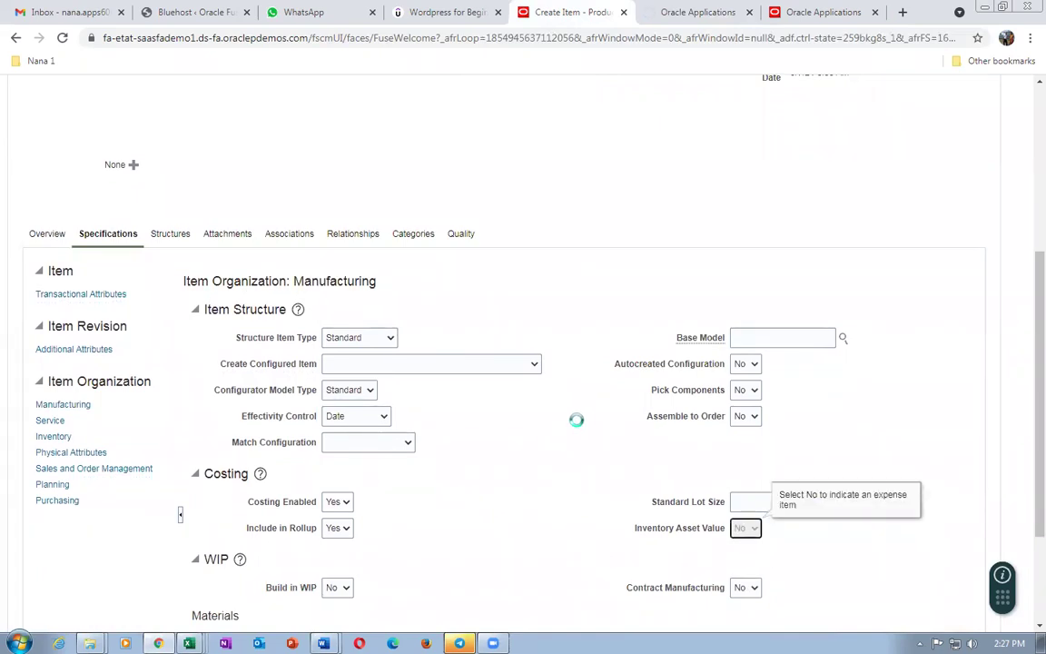
Open the expense item's associations on the Create Item page
left_click(691, 14)
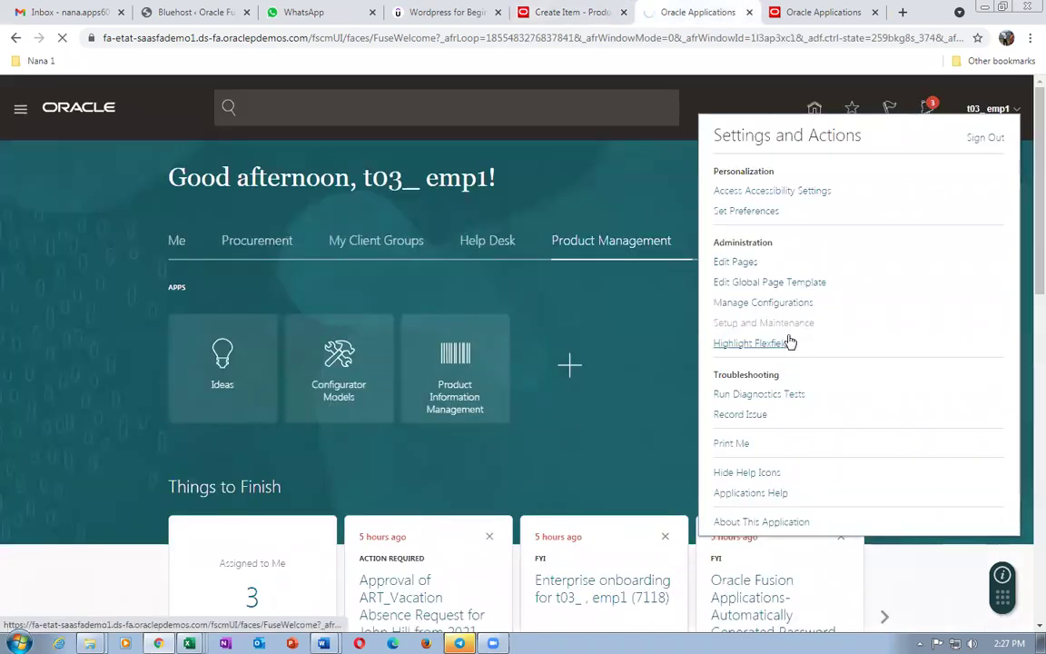
left_click(572, 13)
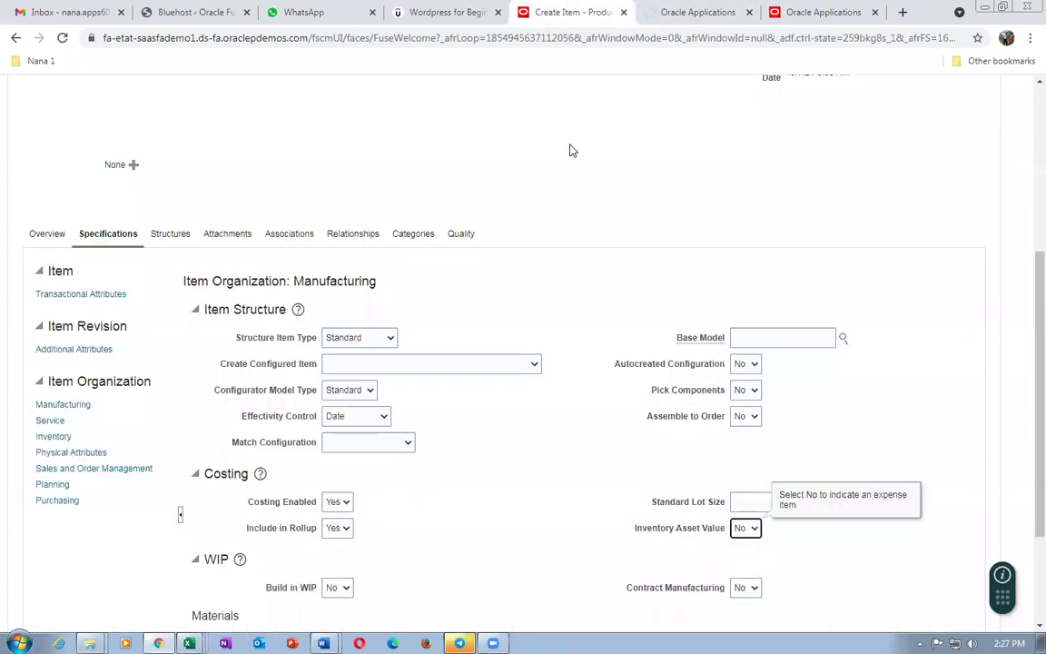
left_click(596, 479)
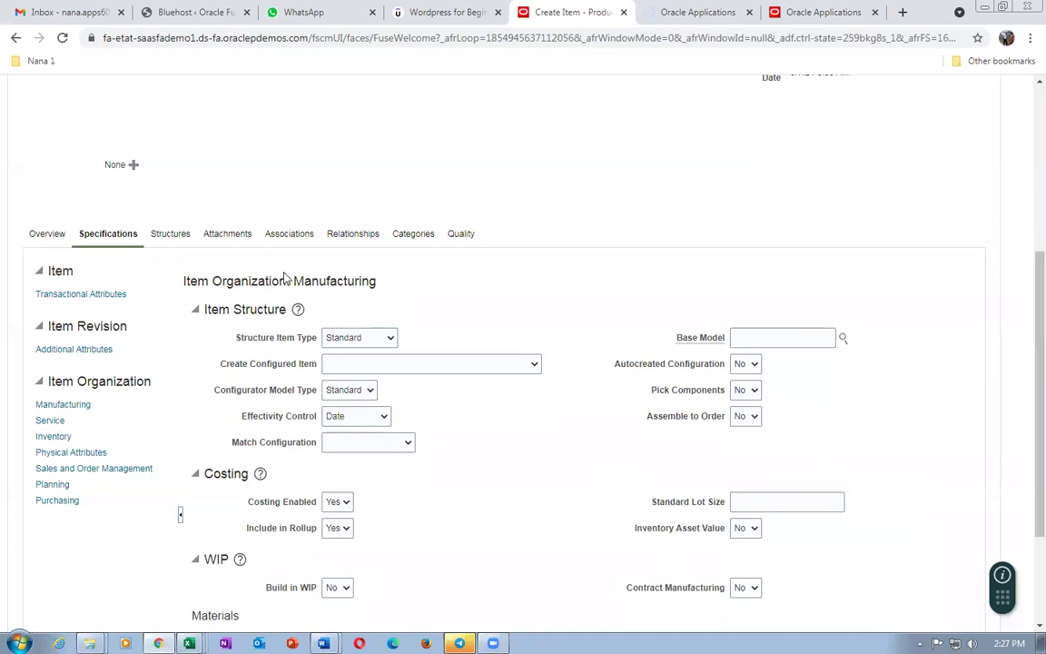
left_click(293, 238)
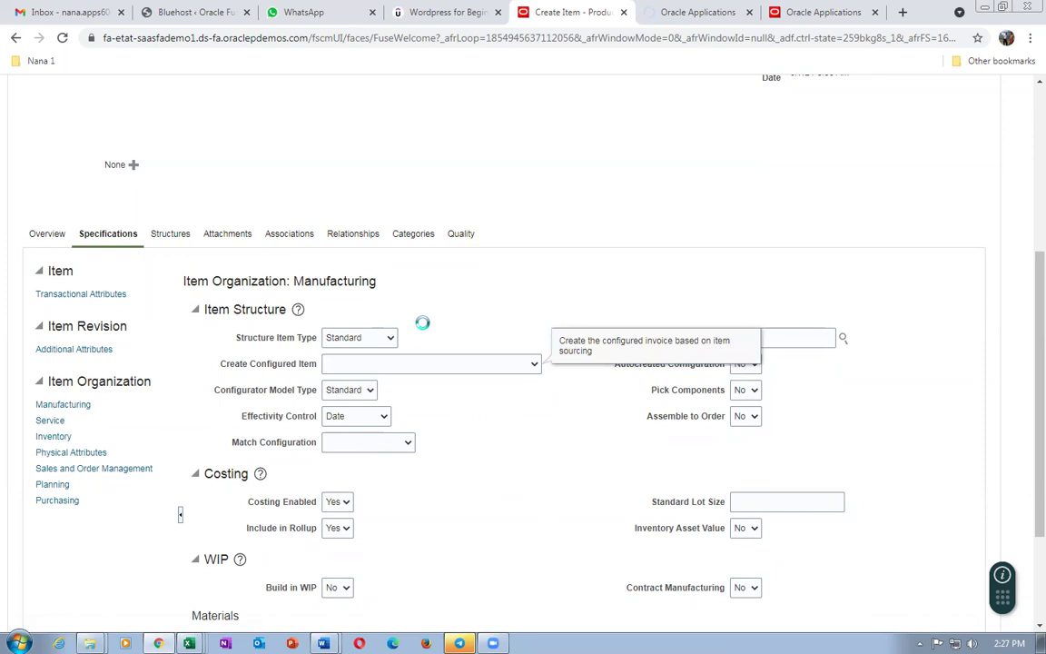
left_click(708, 16)
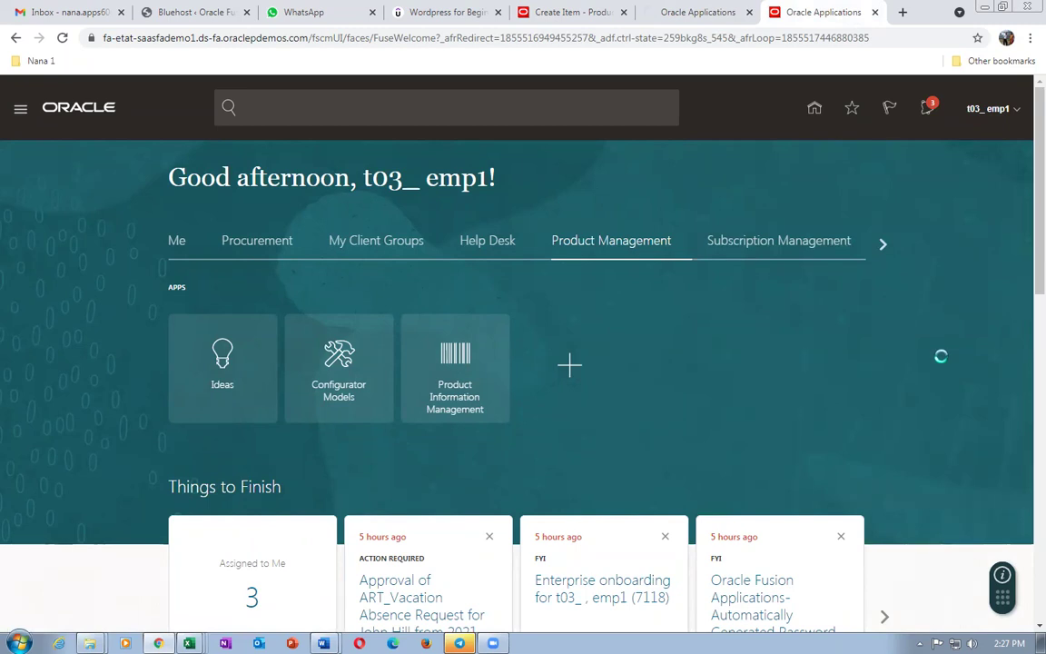
left_click(556, 12)
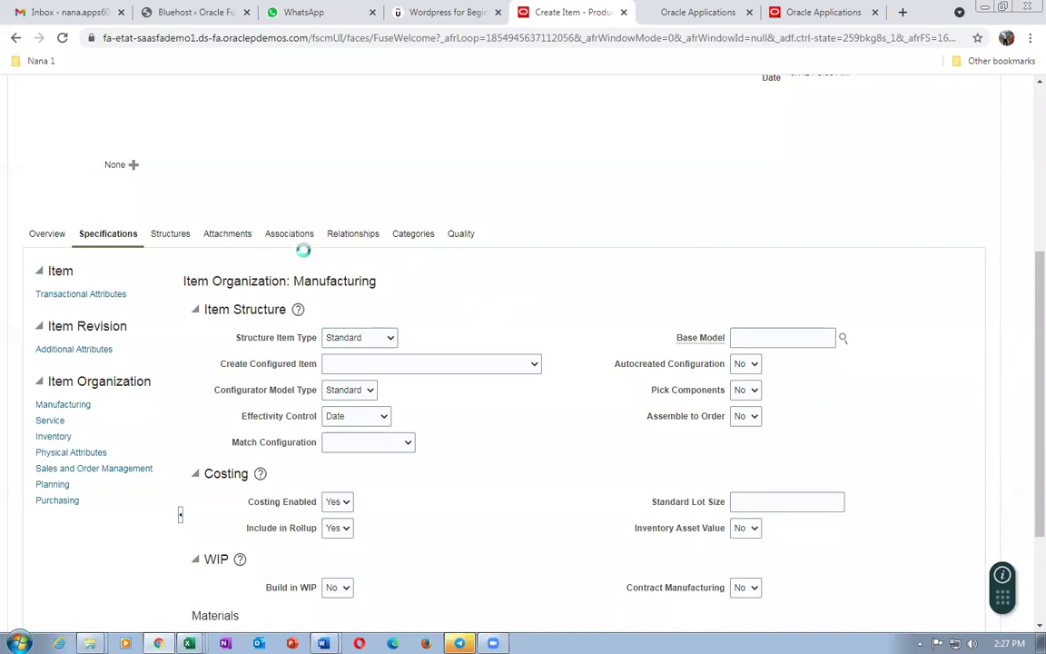
left_click(680, 13)
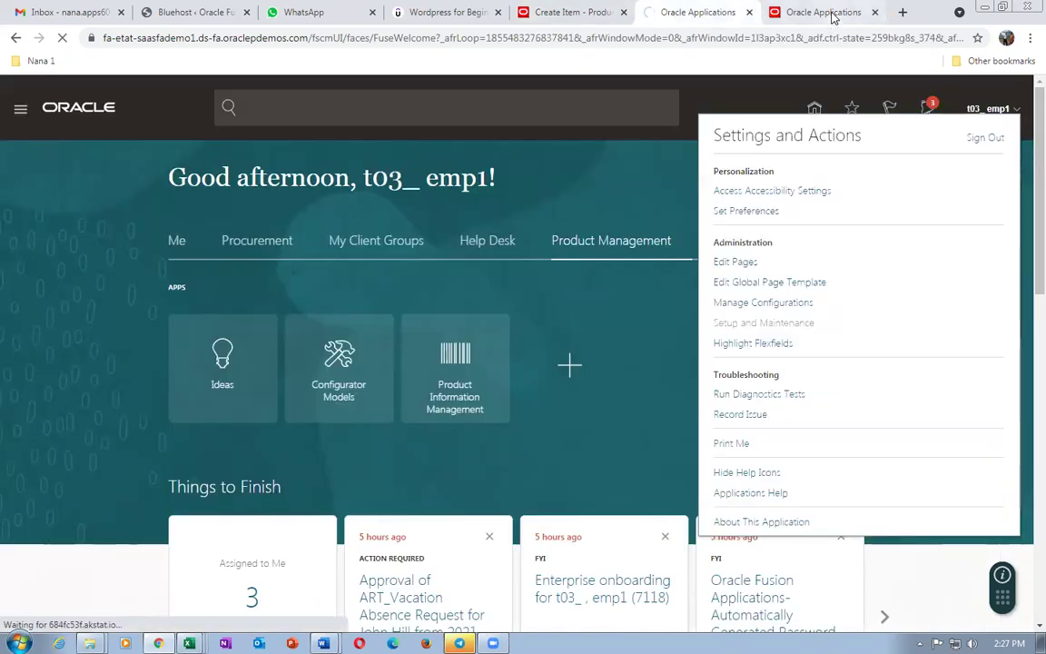
left_click(837, 16)
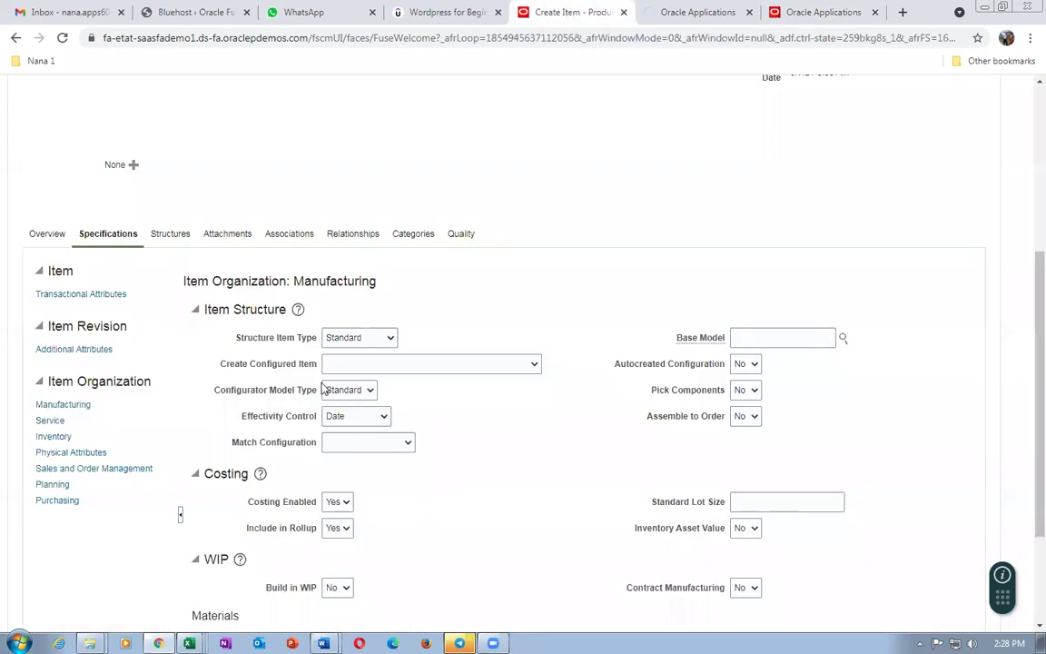
left_click(567, 12)
left_click(681, 16)
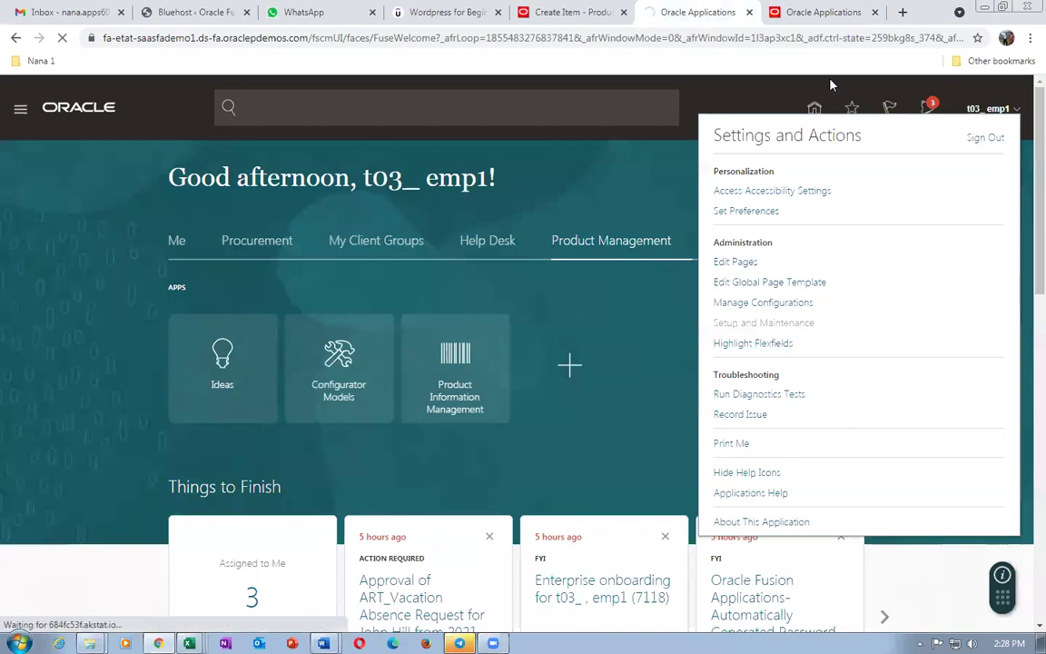
left_click(845, 9)
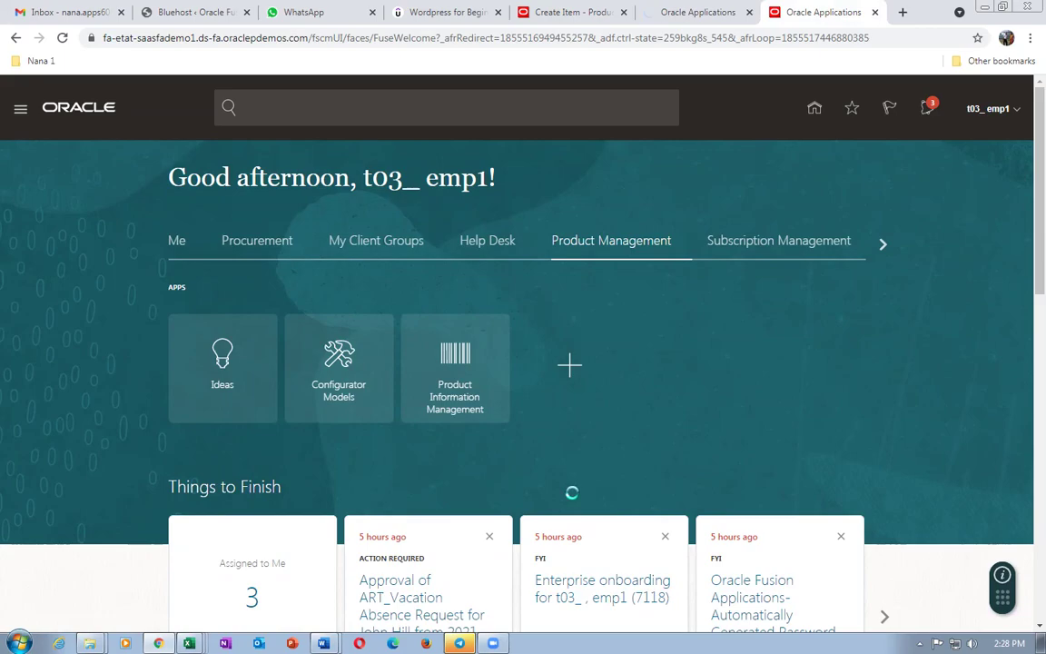
left_click(460, 643)
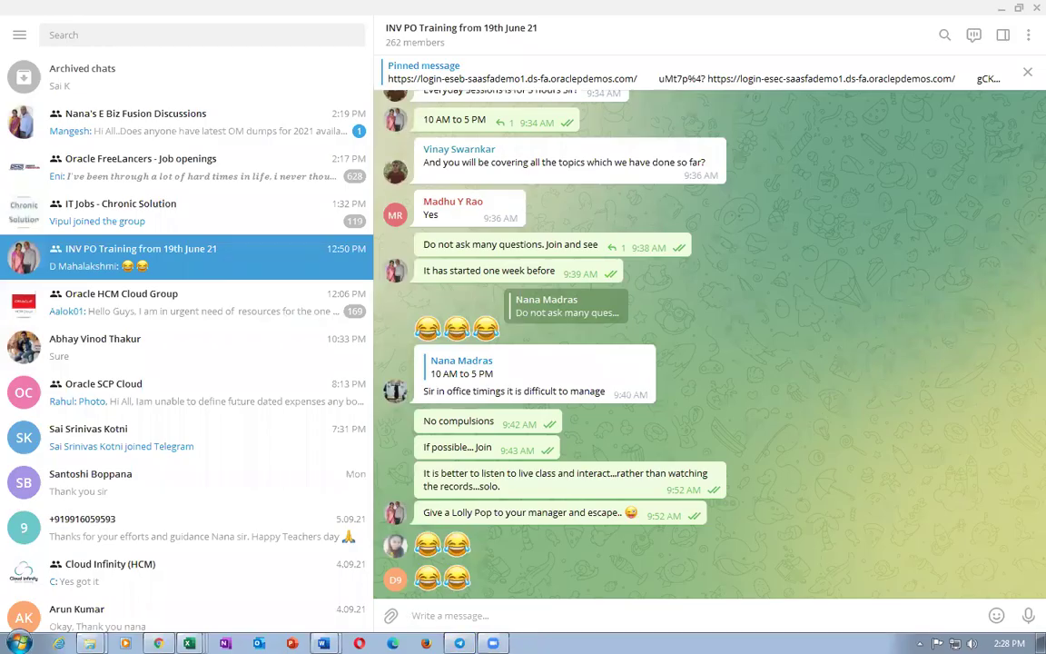
key("alt+Tab")
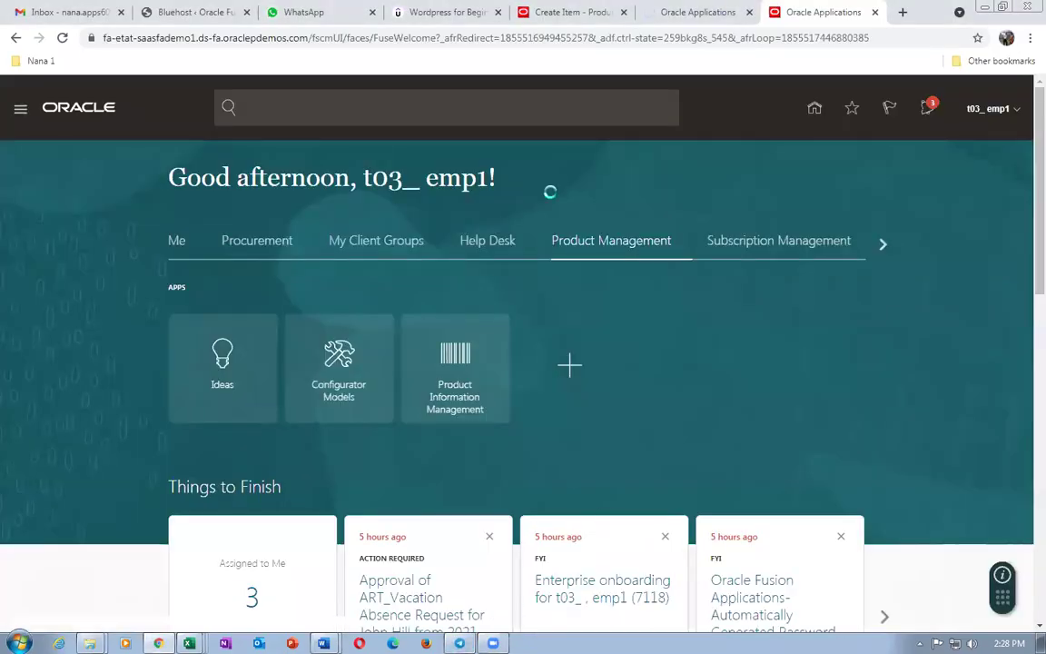
left_click(355, 13)
left_click(450, 12)
left_click(588, 12)
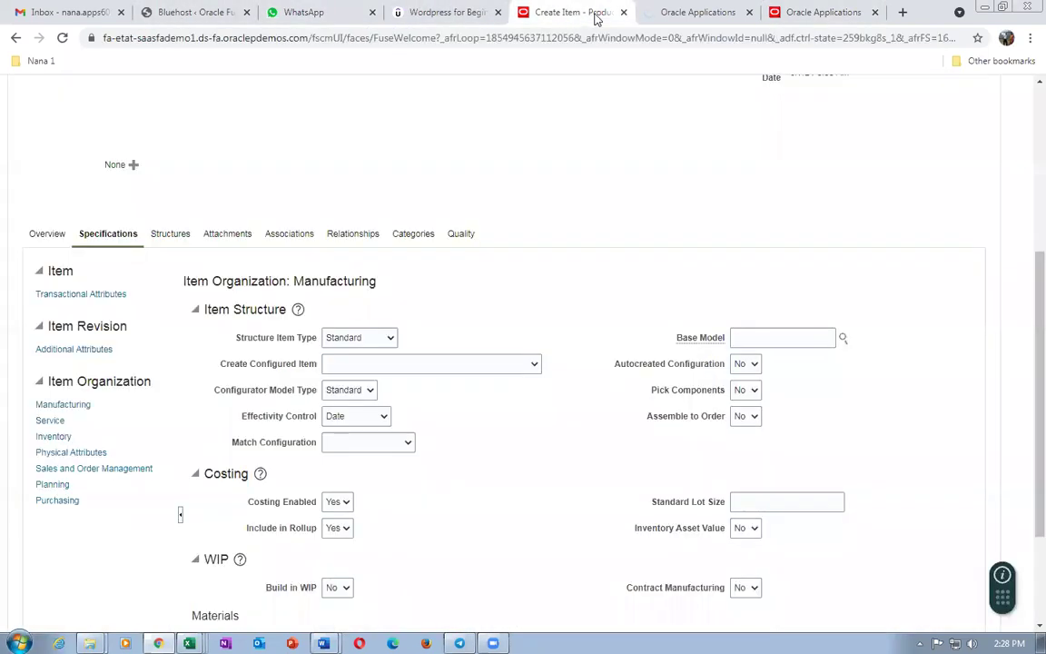
left_click(704, 13)
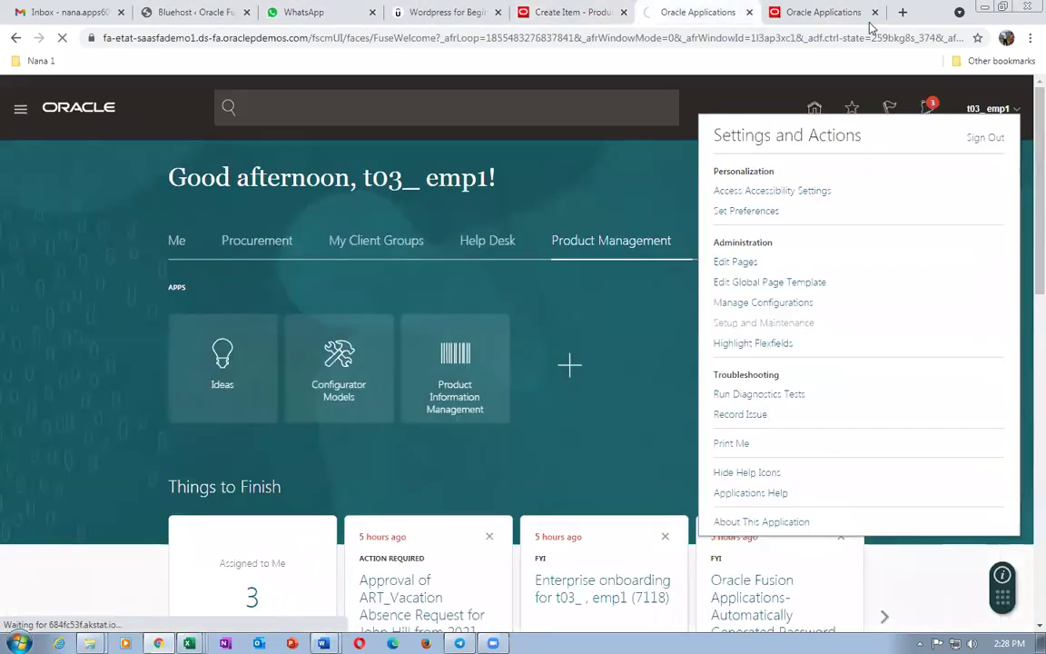
left_click(811, 16)
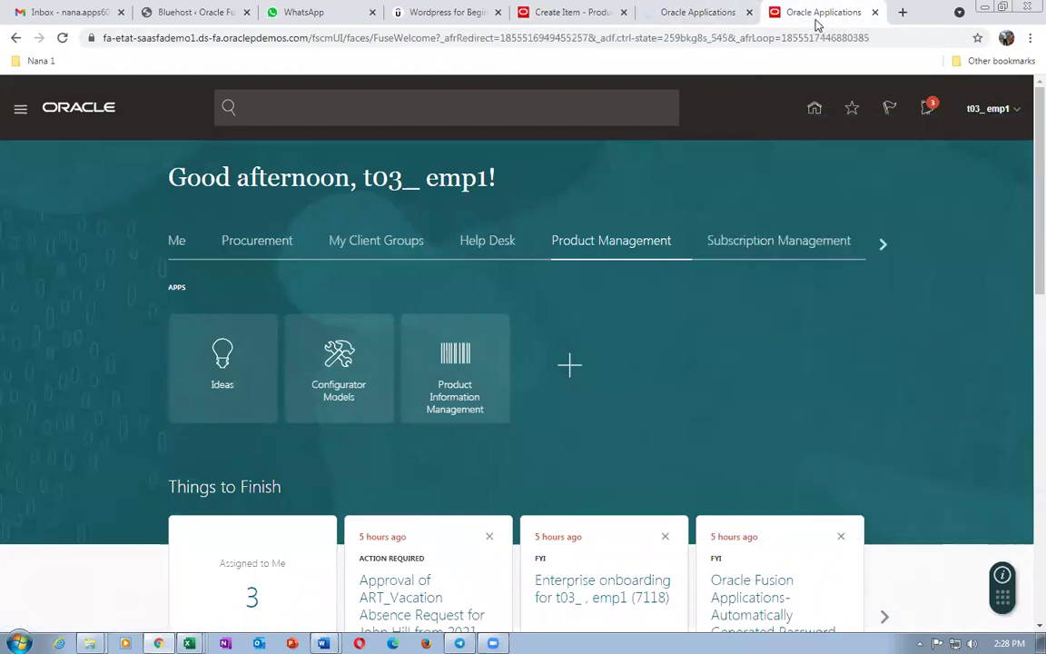
left_click(563, 11)
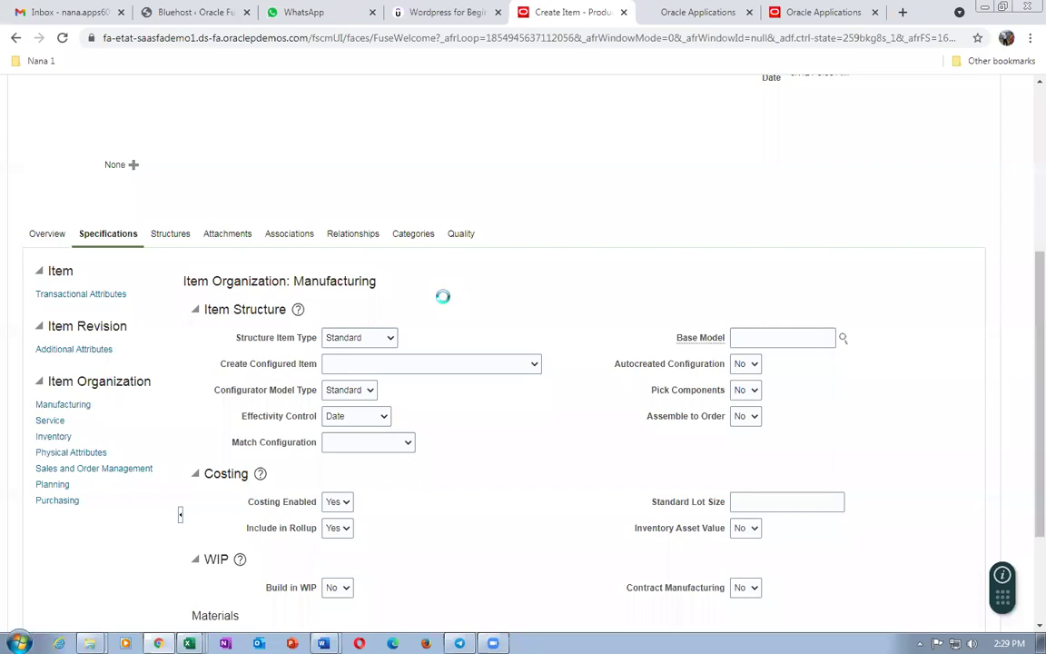
left_click(697, 12)
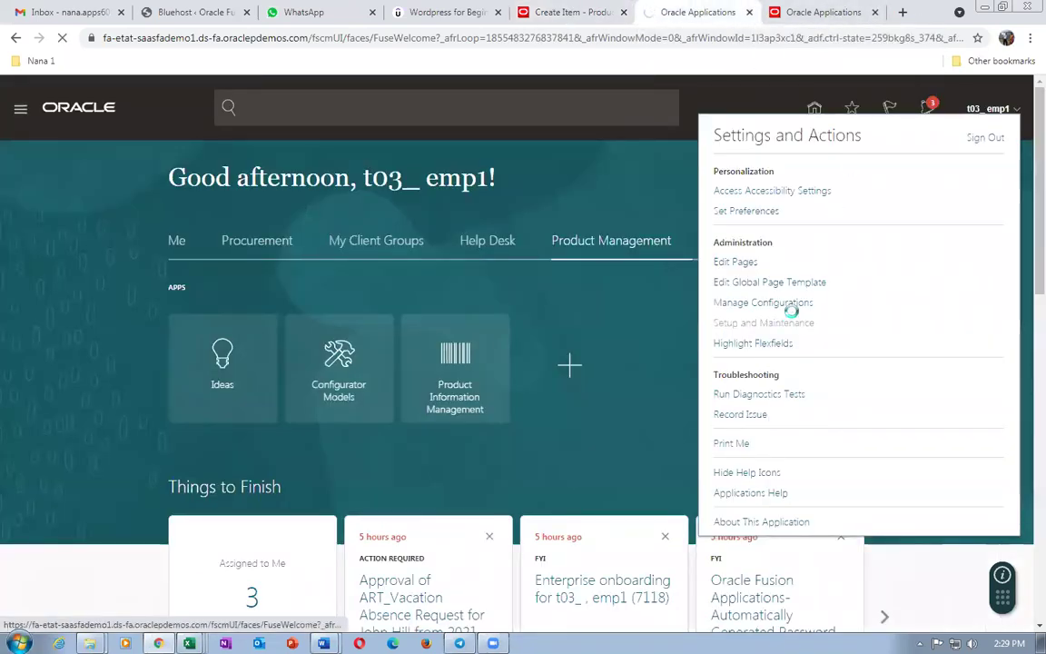
left_click(822, 15)
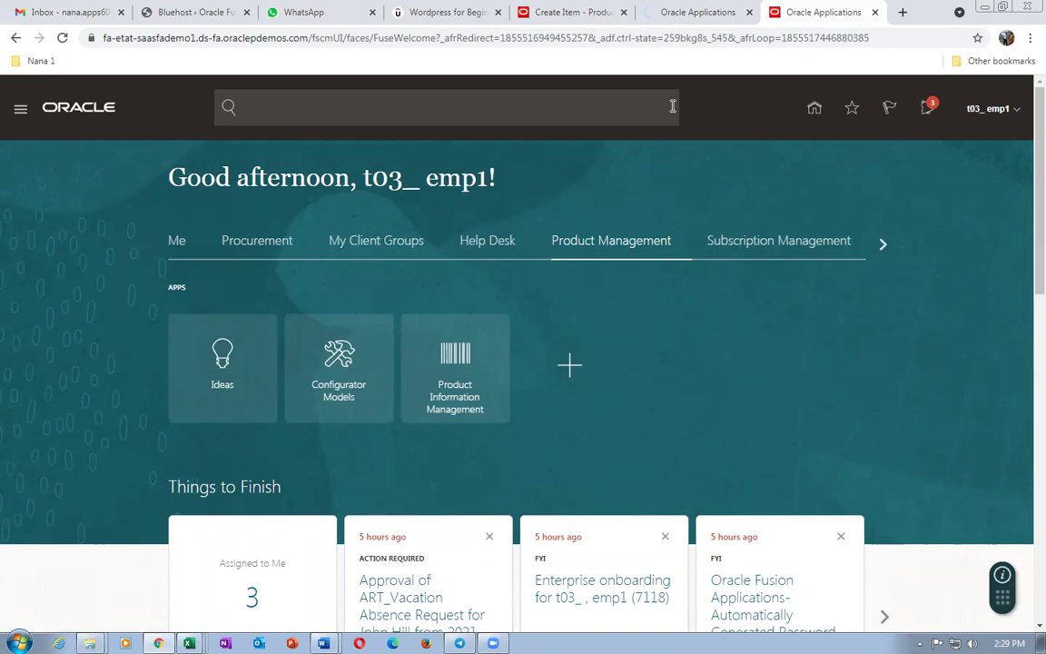
left_click(690, 12)
left_click(557, 13)
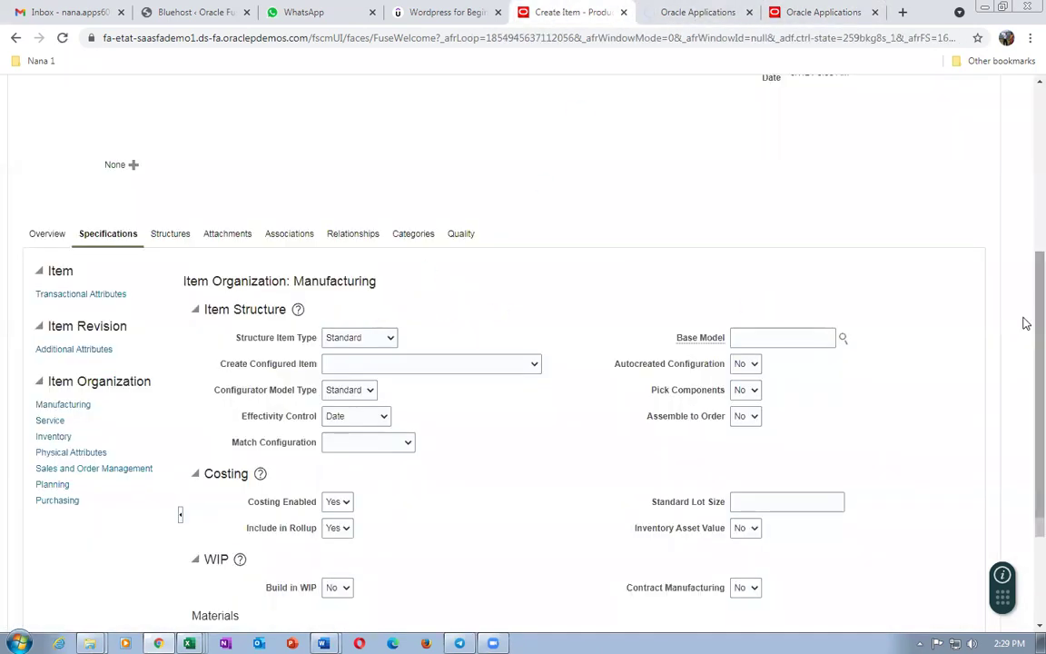
left_click_drag(1025, 313, 1025, 154)
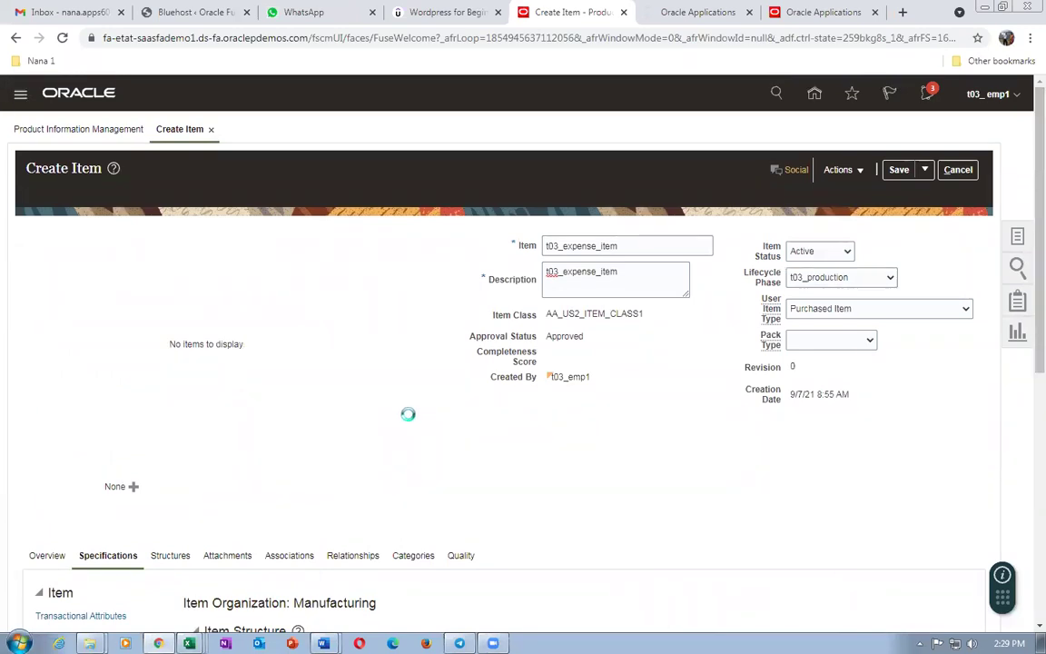
Switch to the Fusion Purchasing Accounting document in Word and review the mapping table's first row for asset items into an asset subinventory
key("alt+Tab")
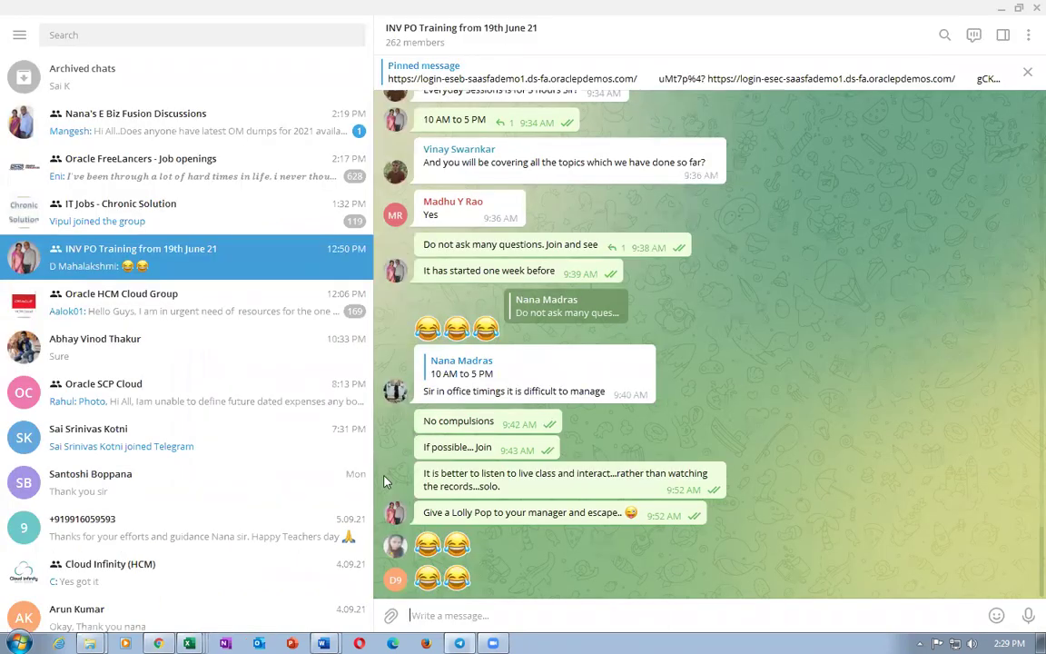
key("alt+Tab")
key("alt+Tab")
key("alt+Tab")
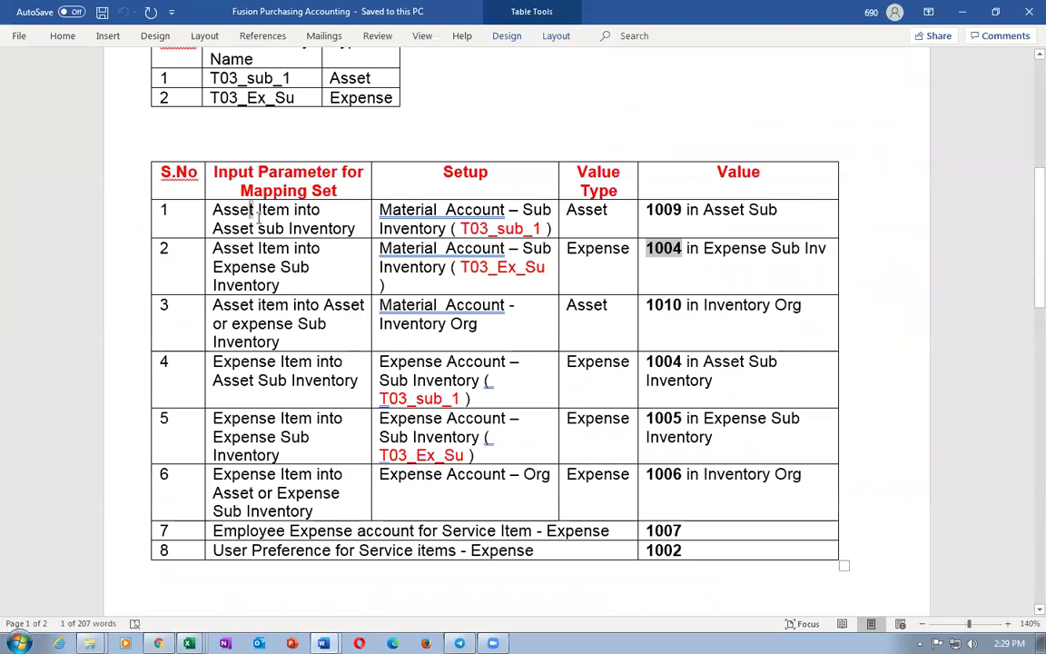
left_click_drag(212, 210, 257, 229)
left_click_drag(400, 210, 443, 229)
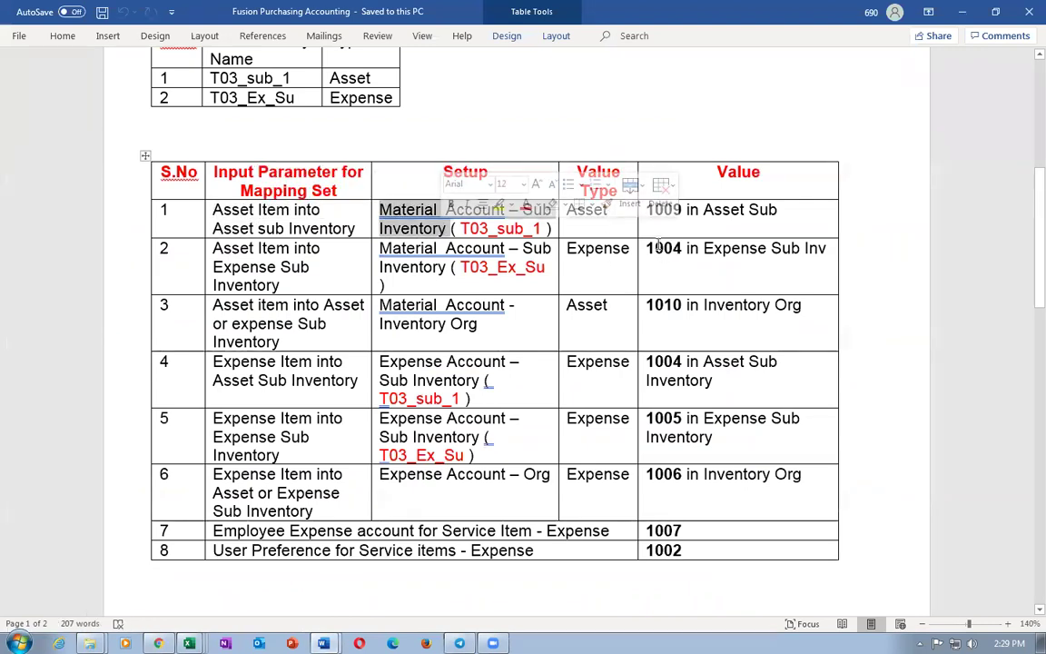
left_click(705, 210)
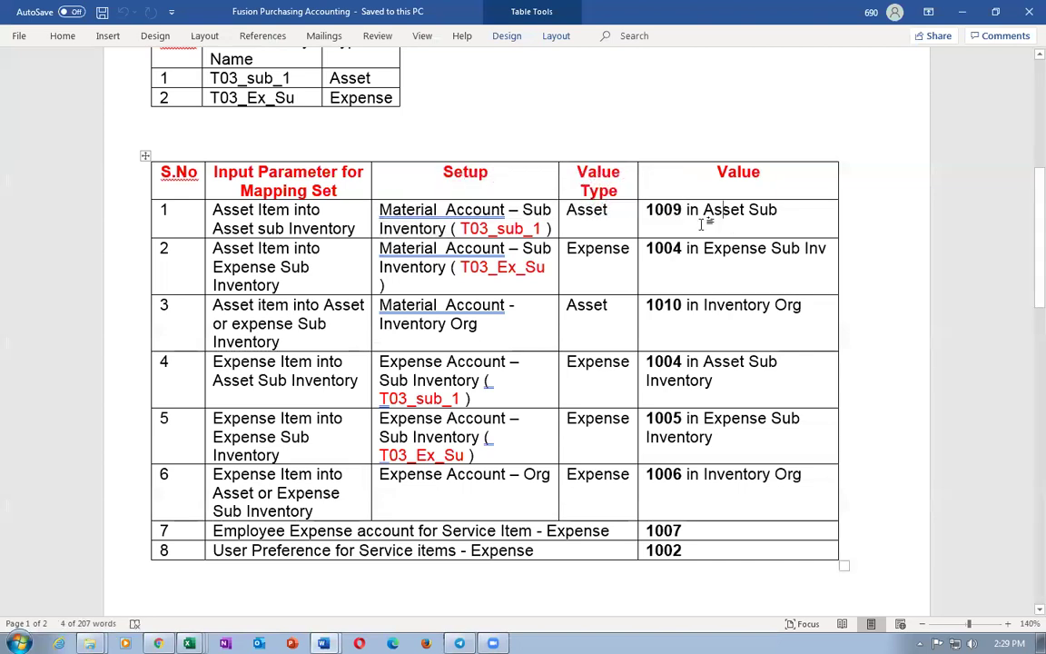
Highlight account 1009 in the mapping table's first row, and return to Chrome to check the open Oracle Applications tabs
left_click_drag(683, 210, 677, 212)
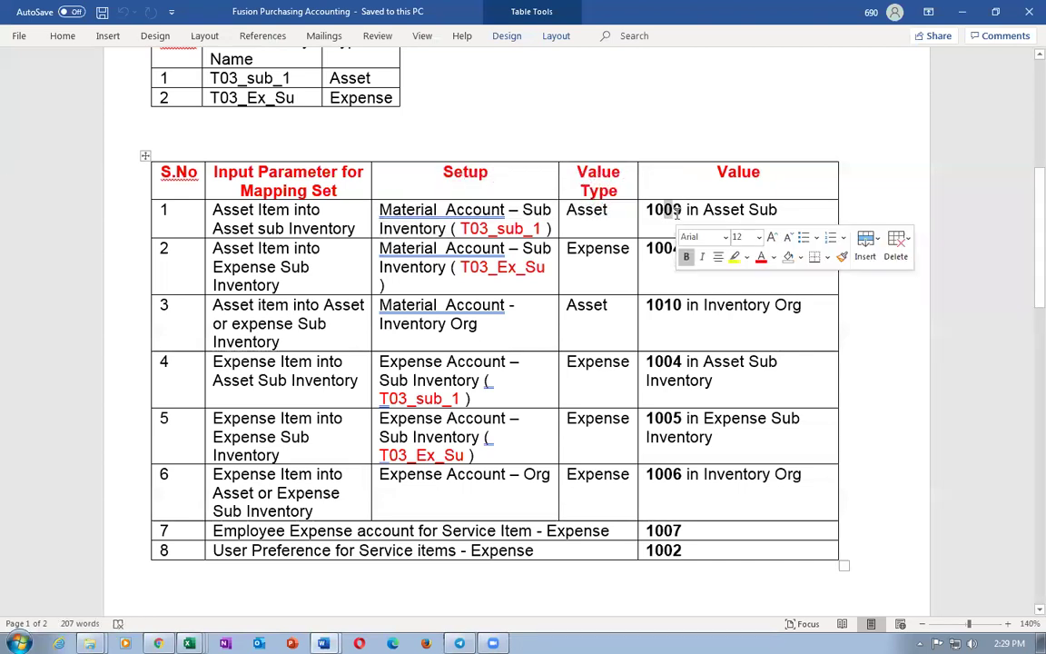
key("alt+Tab")
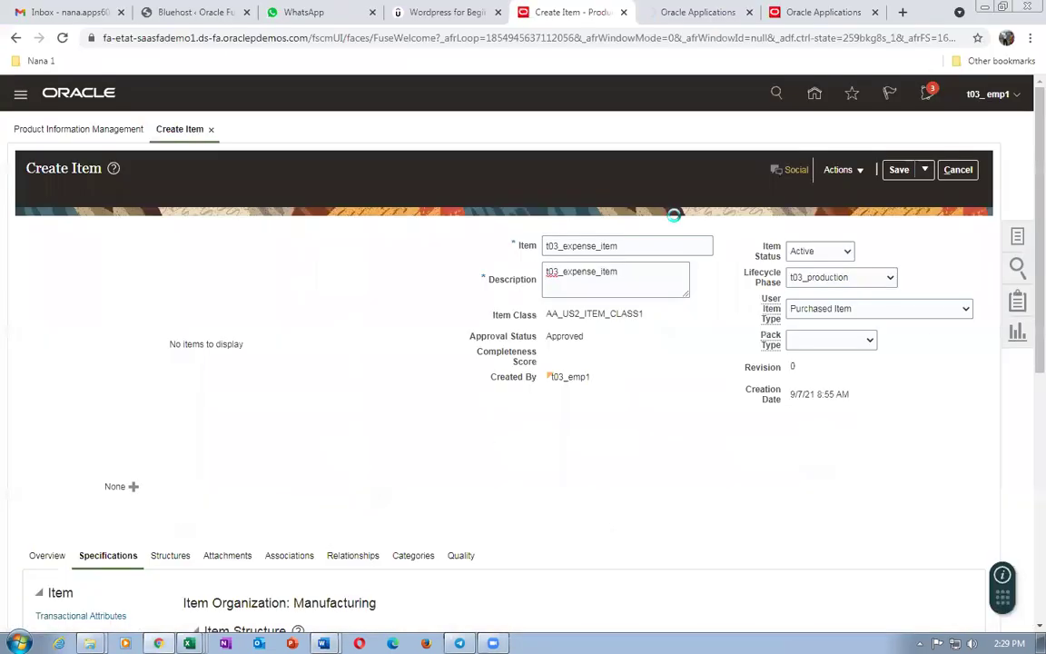
left_click(673, 11)
left_click(822, 13)
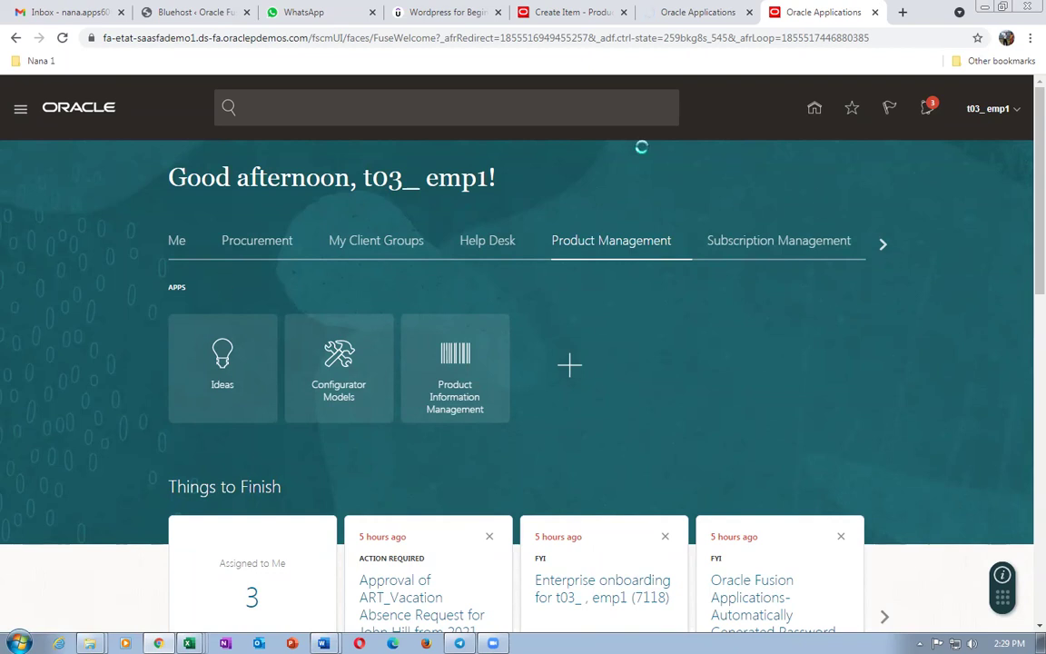
Open a new browser tab and copy the login-eteo-test instance URL from the end of the Instances document in Word
left_click(904, 11)
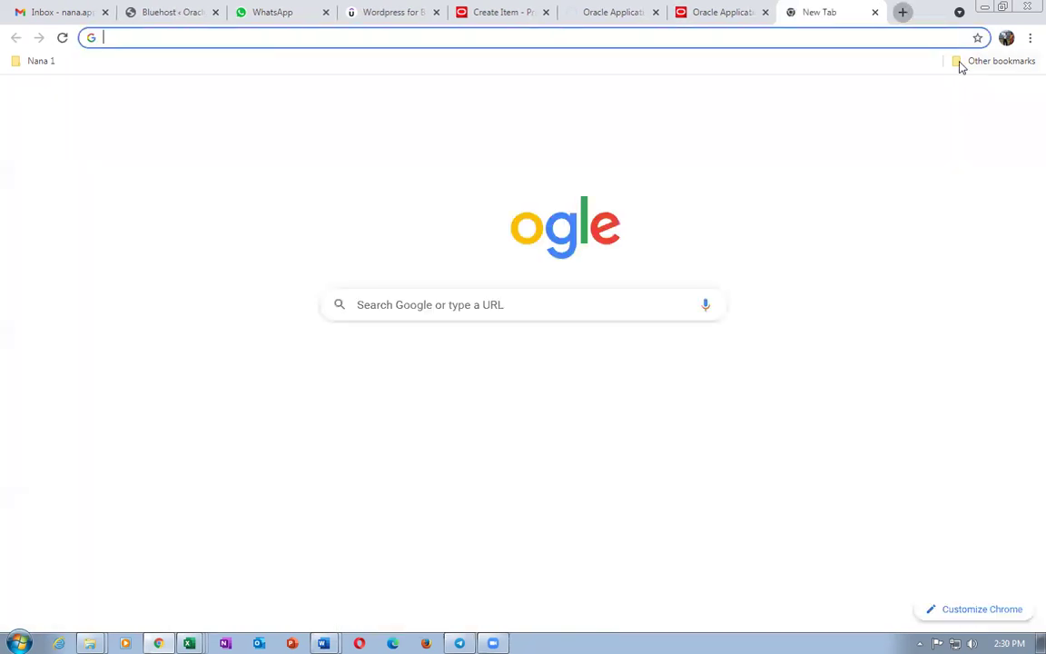
left_click(322, 644)
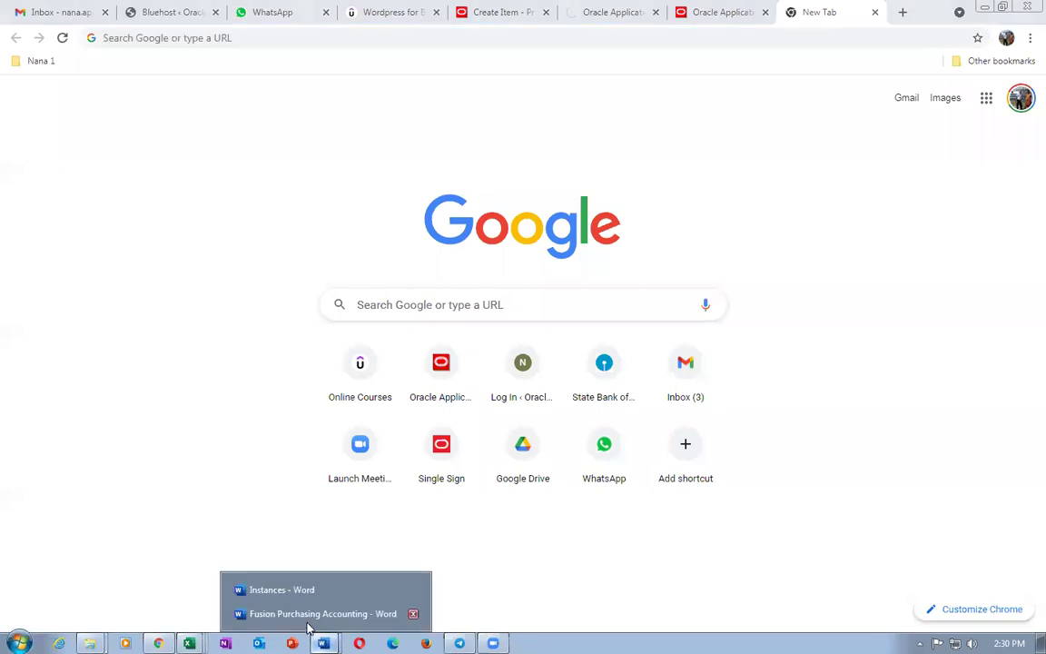
left_click(292, 592)
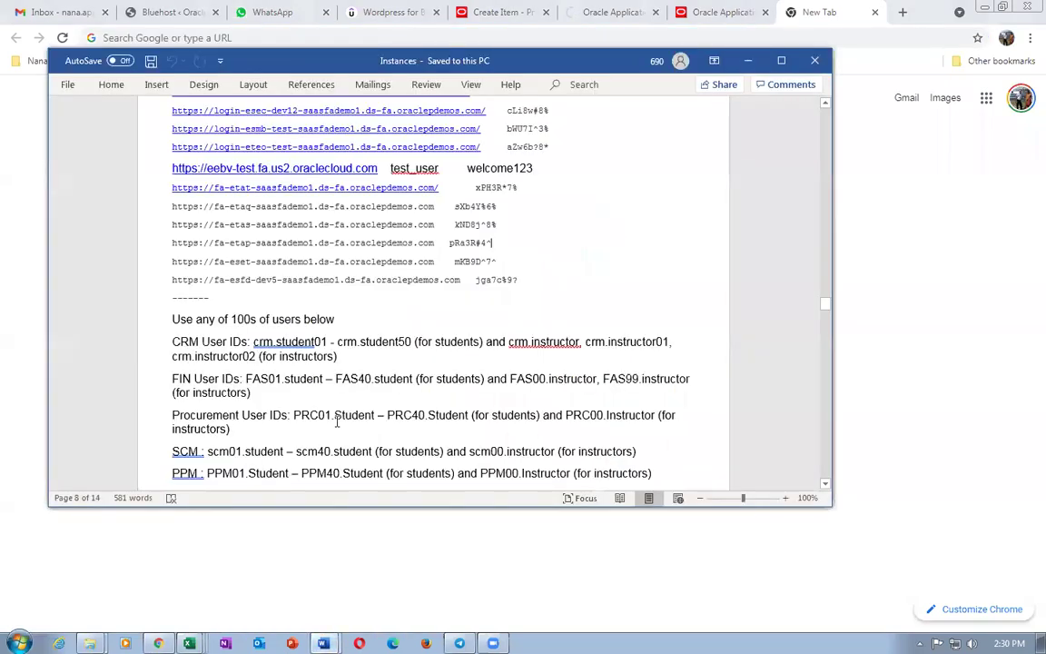
left_click(393, 321)
key("ctrl+End")
scroll(394, 316, "up", 1)
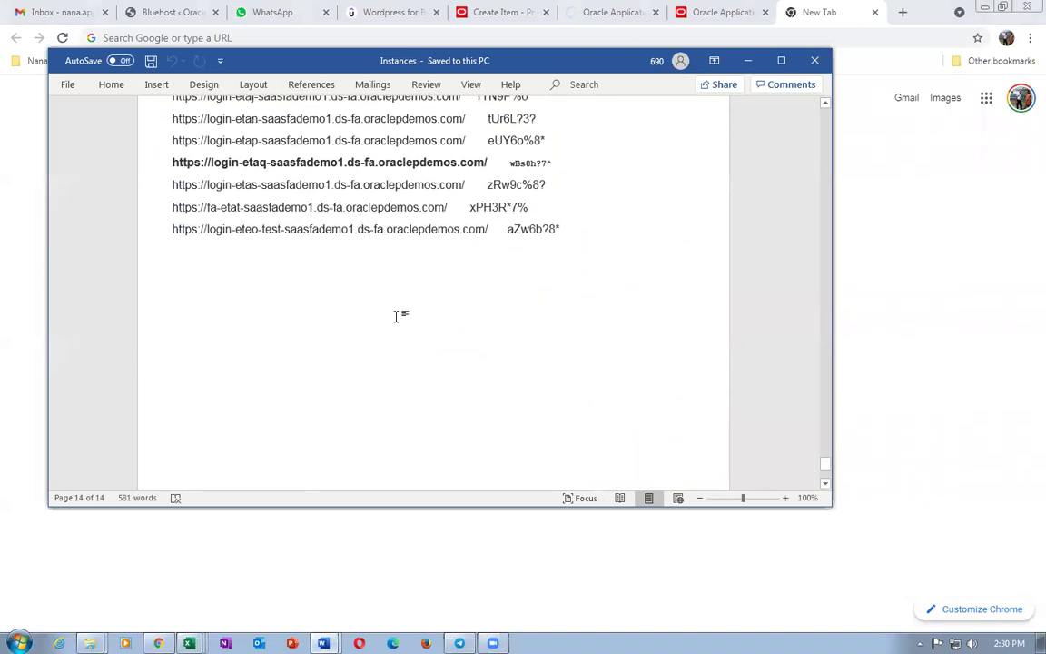
scroll(396, 316, "up", 1)
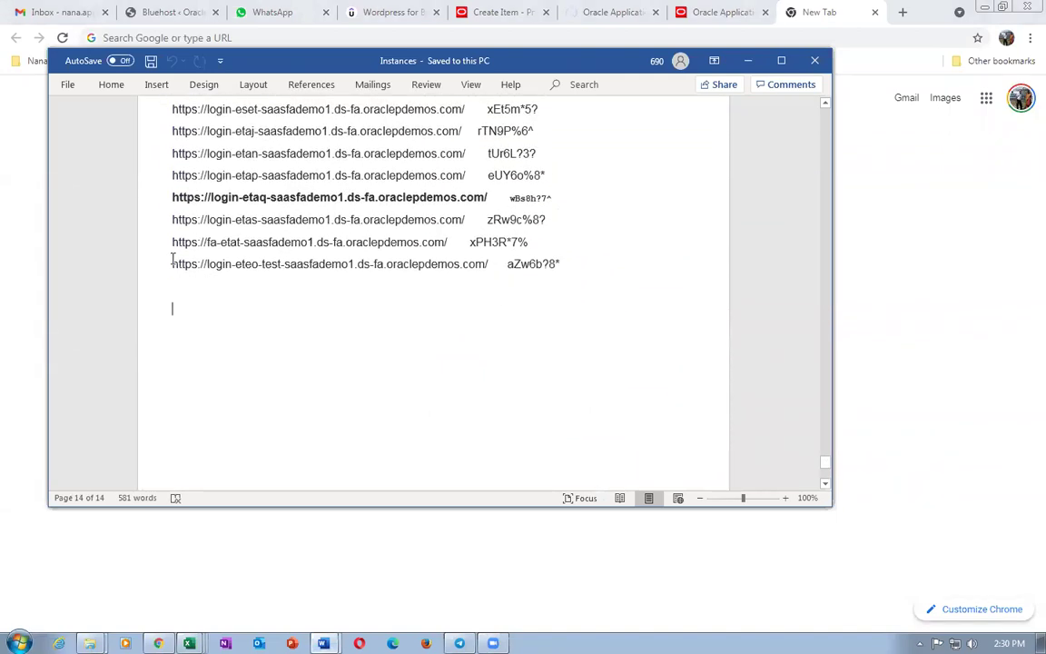
left_click_drag(172, 259, 304, 264)
left_click(304, 264)
left_click_drag(175, 264, 505, 266)
key("ctrl+c")
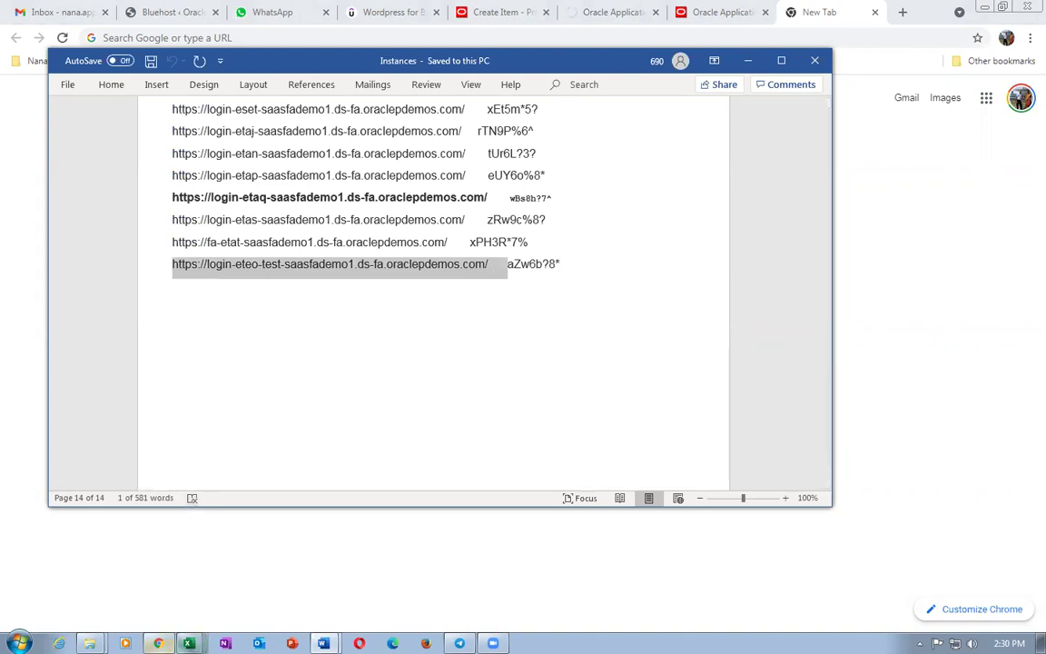
Load the copied instance URL in Chrome's new tab and sign in to Oracle Applications Cloud with the saved credentials
left_click(158, 643)
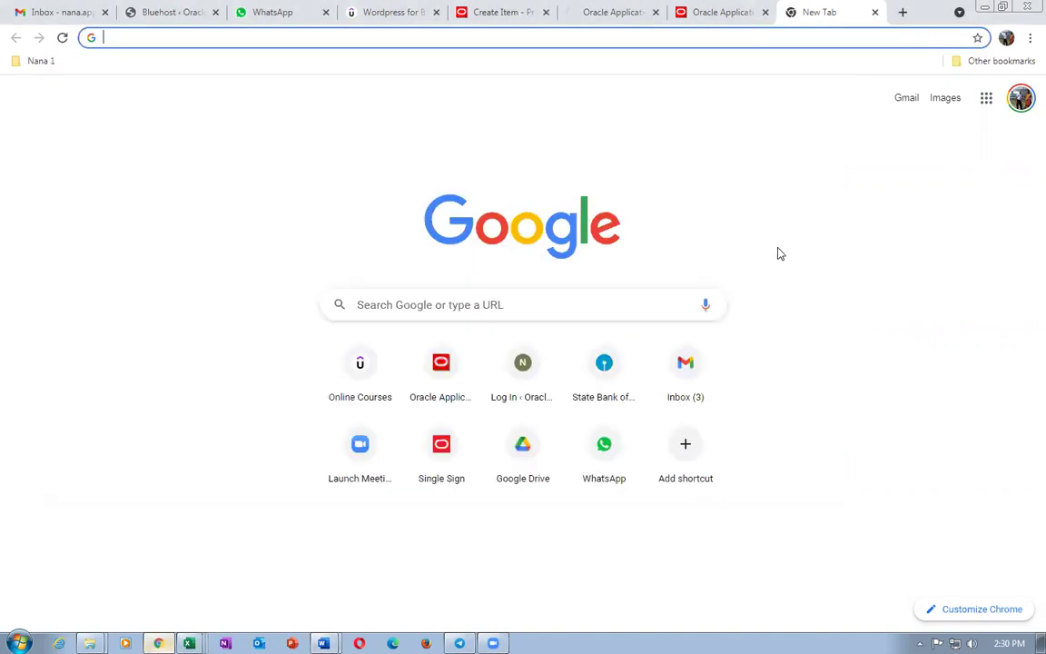
left_click(662, 39)
key("ctrl+v")
key("Return")
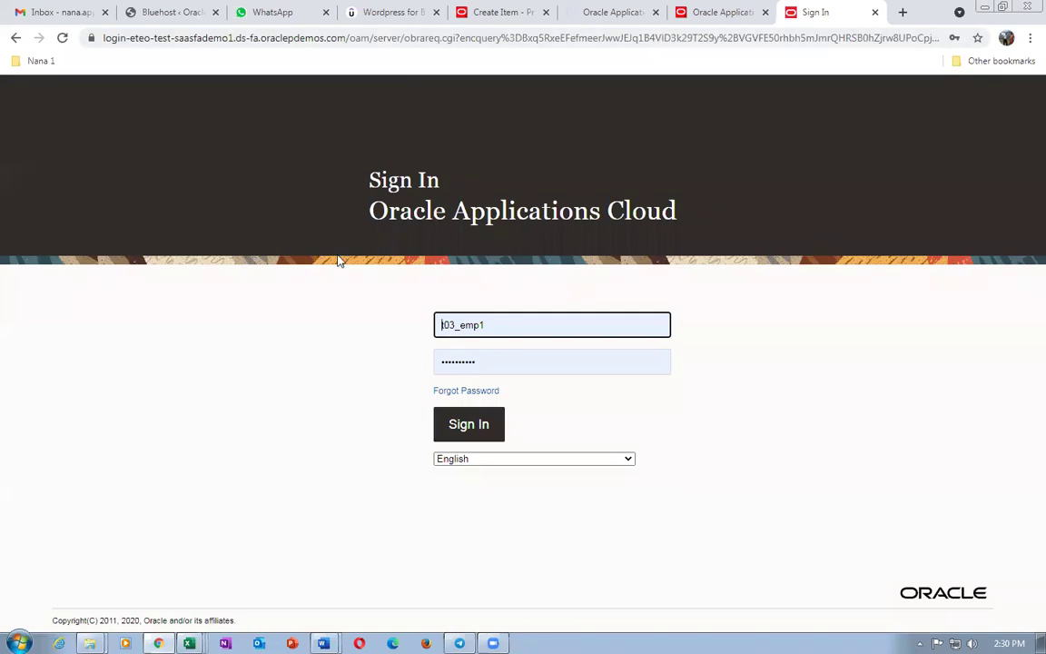
key("Return")
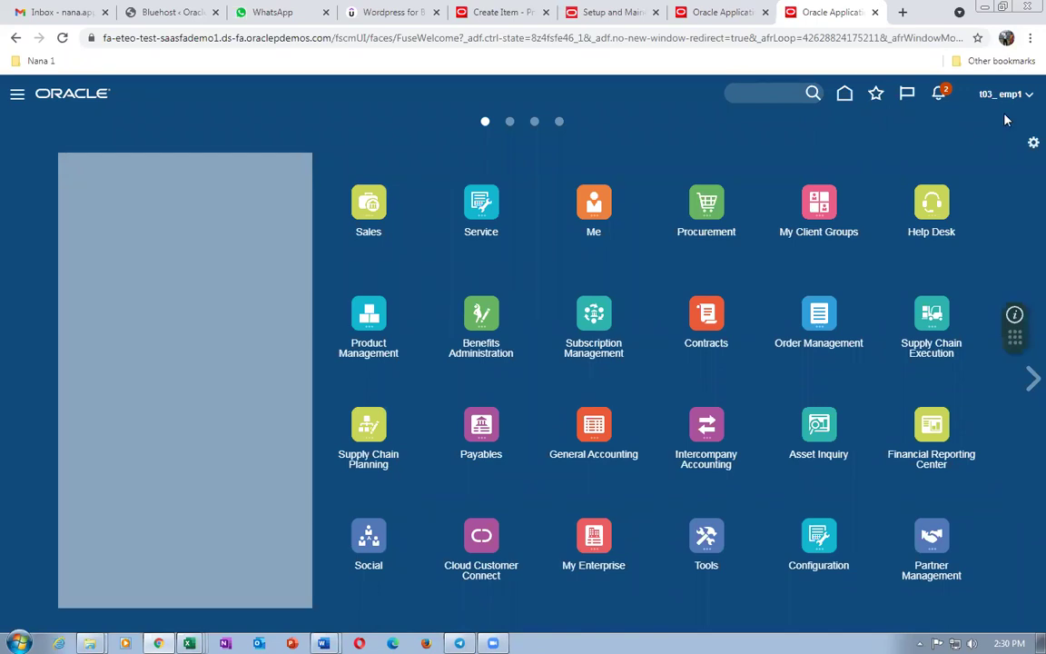
Open the search page of Setup and Maintenance on the eteo-test instance
left_click(499, 14)
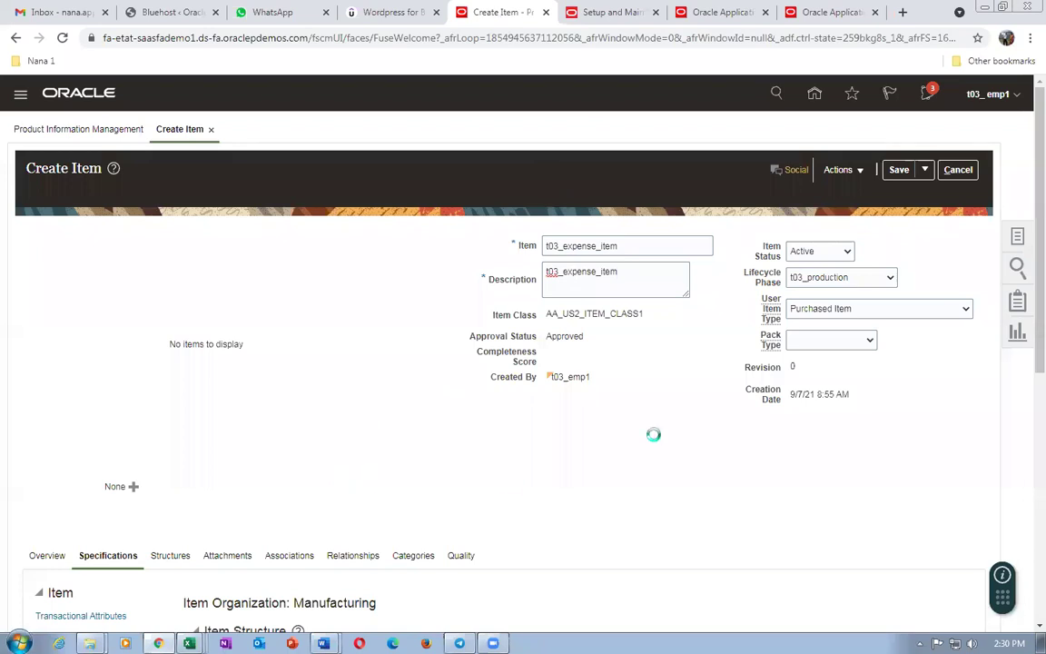
left_click(822, 12)
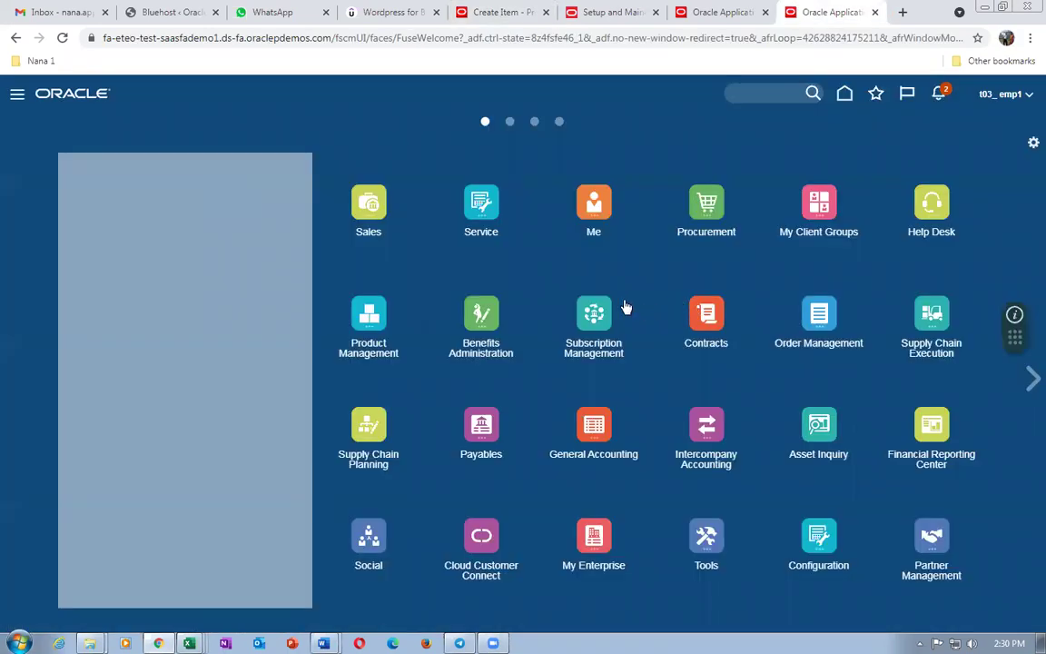
left_click(1007, 96)
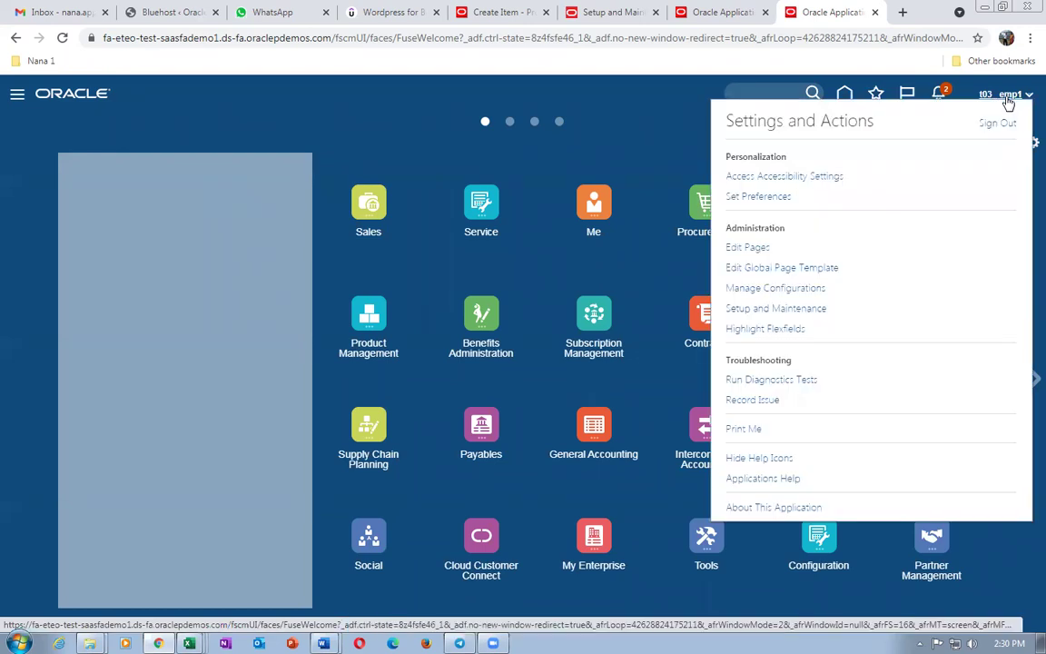
left_click(805, 309)
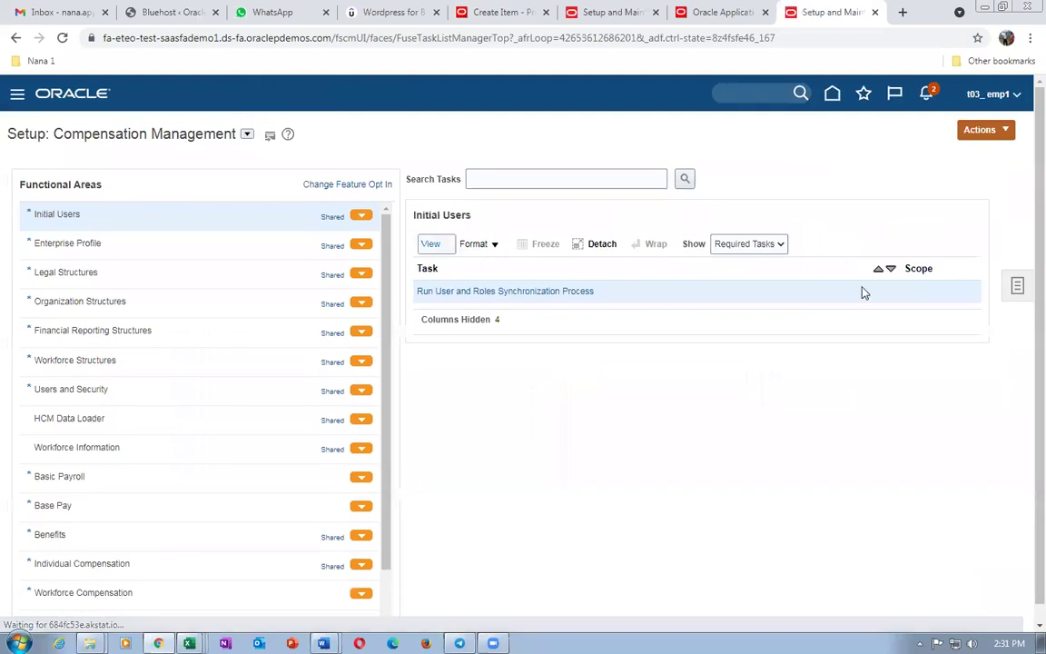
left_click(1017, 285)
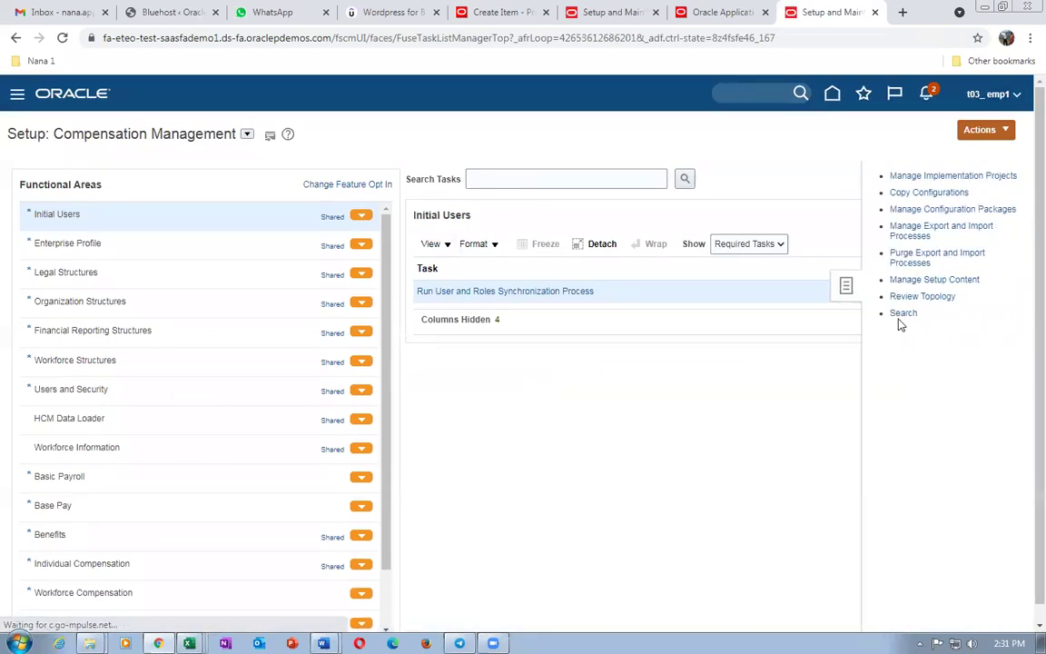
left_click(903, 314)
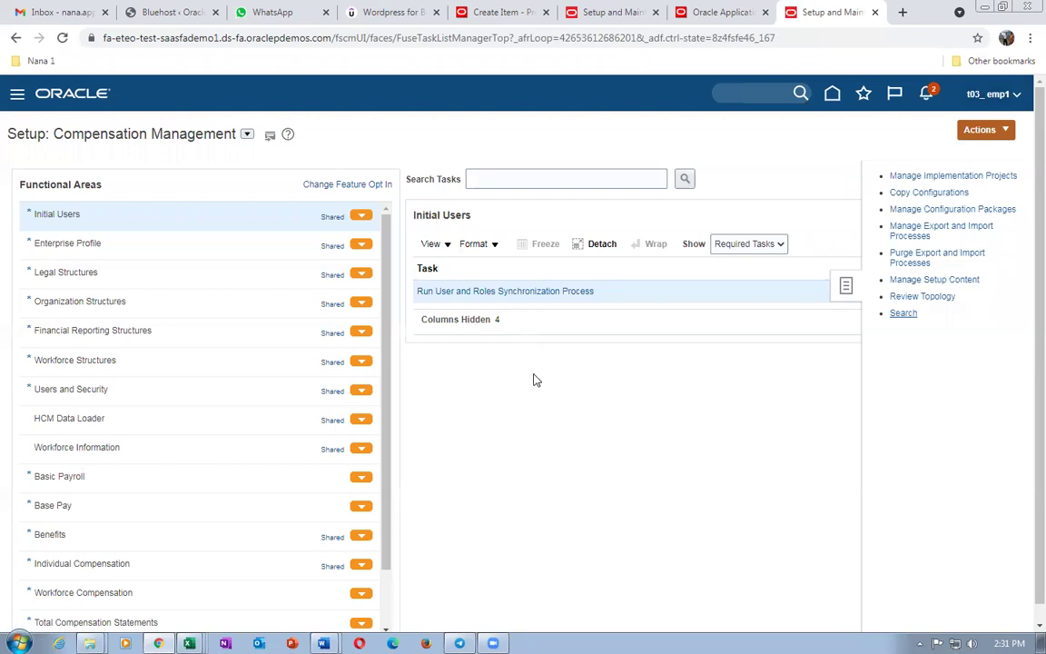
left_click(904, 313)
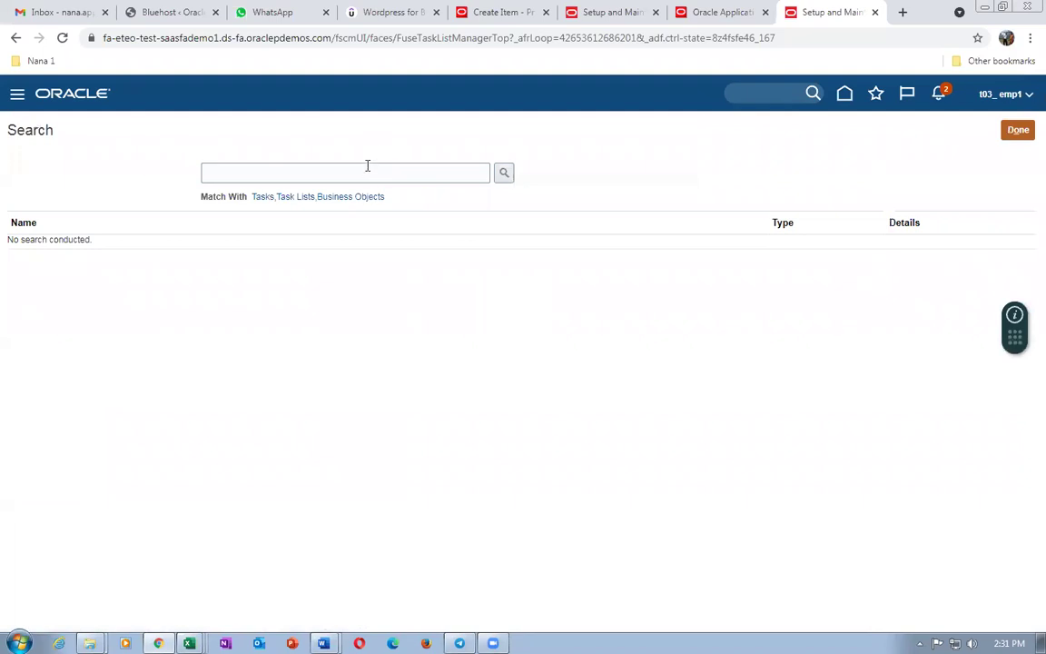
Search for man%cha%value%set% and open the Manage Chart of Accounts Value Sets task
left_click(363, 178)
type("man%cha%va;lue%set%")
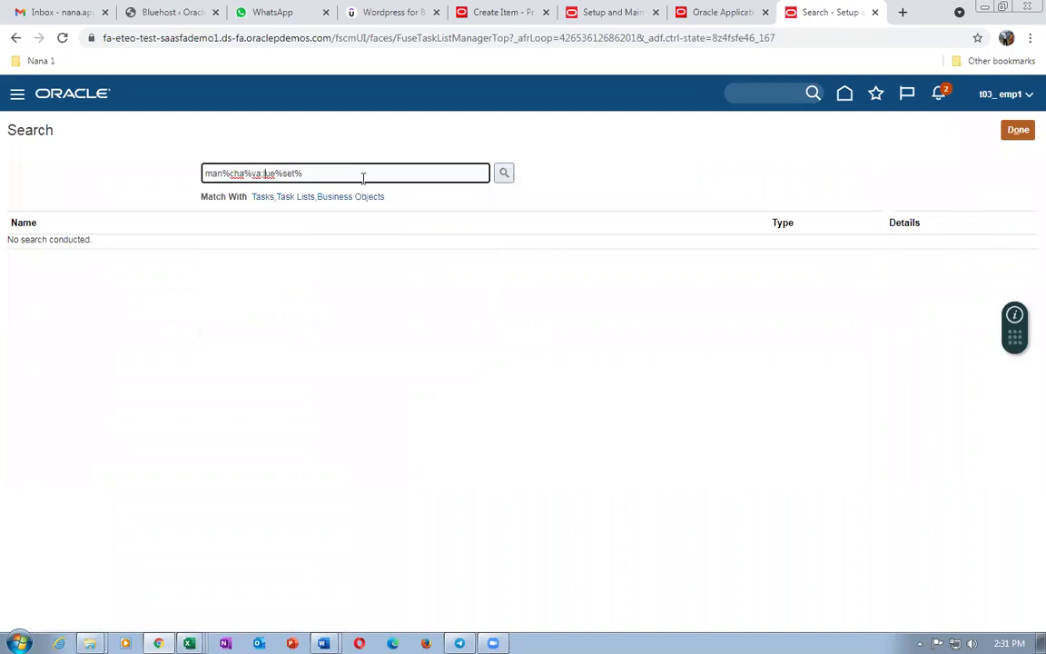
key("BackSpace")
key("Return")
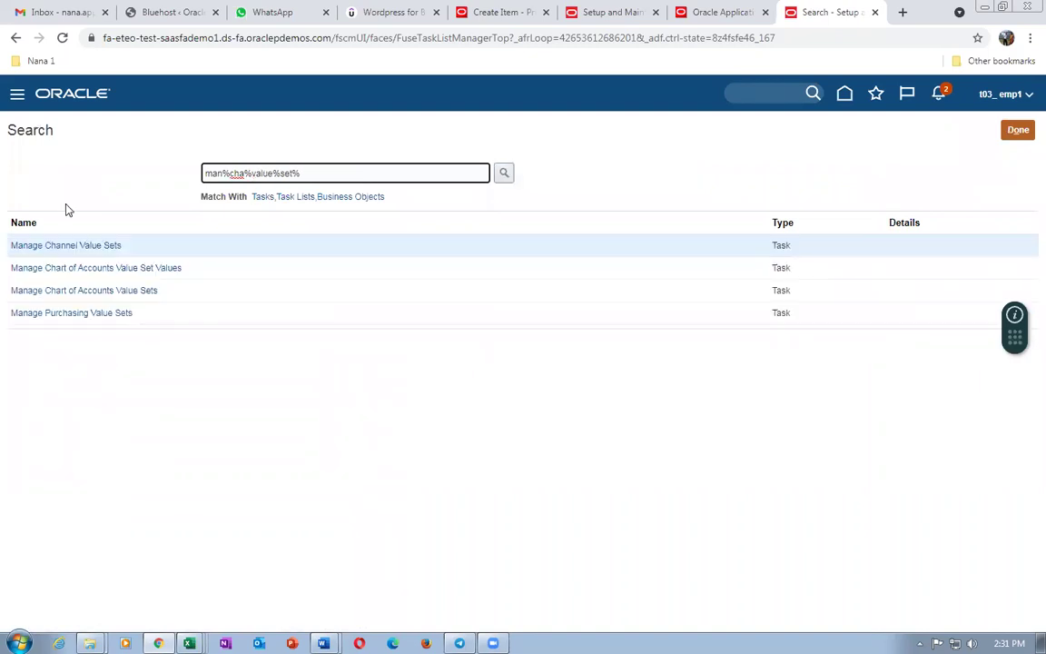
left_click(89, 290)
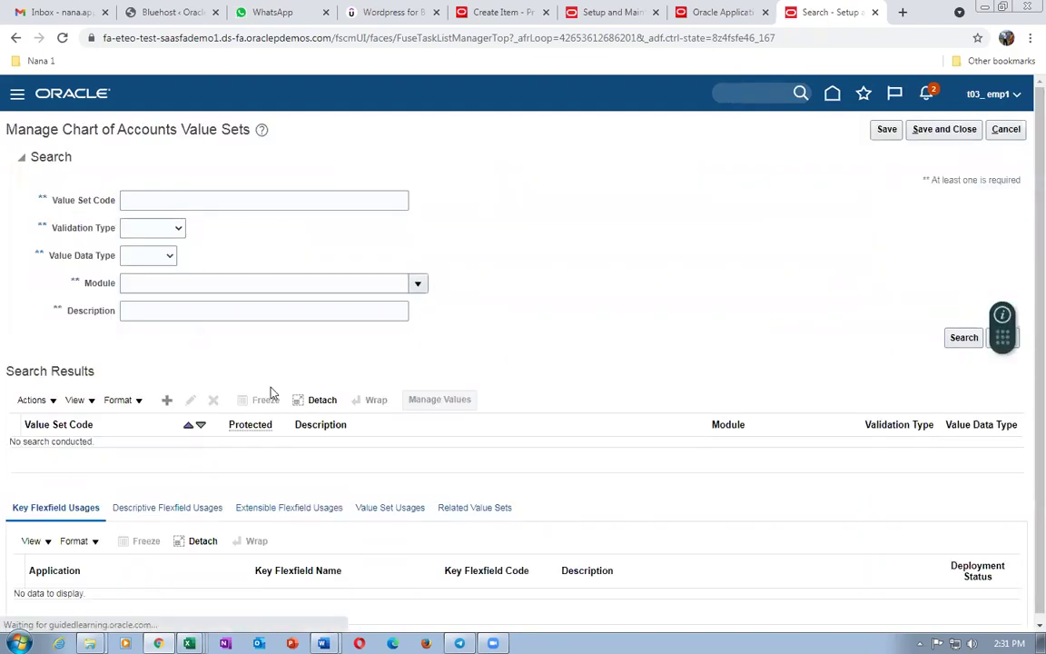
Search for the value set code Account t03 and open the values of the Account t03 US value set
left_click(132, 200)
type("Qcc")
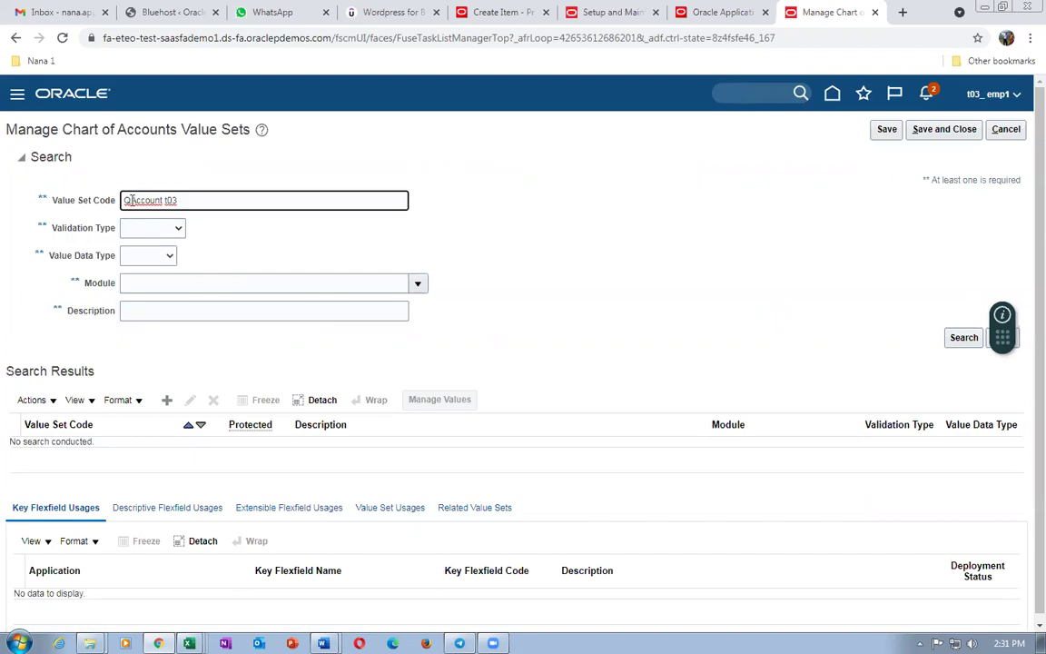
key("BackSpace")
key("Return")
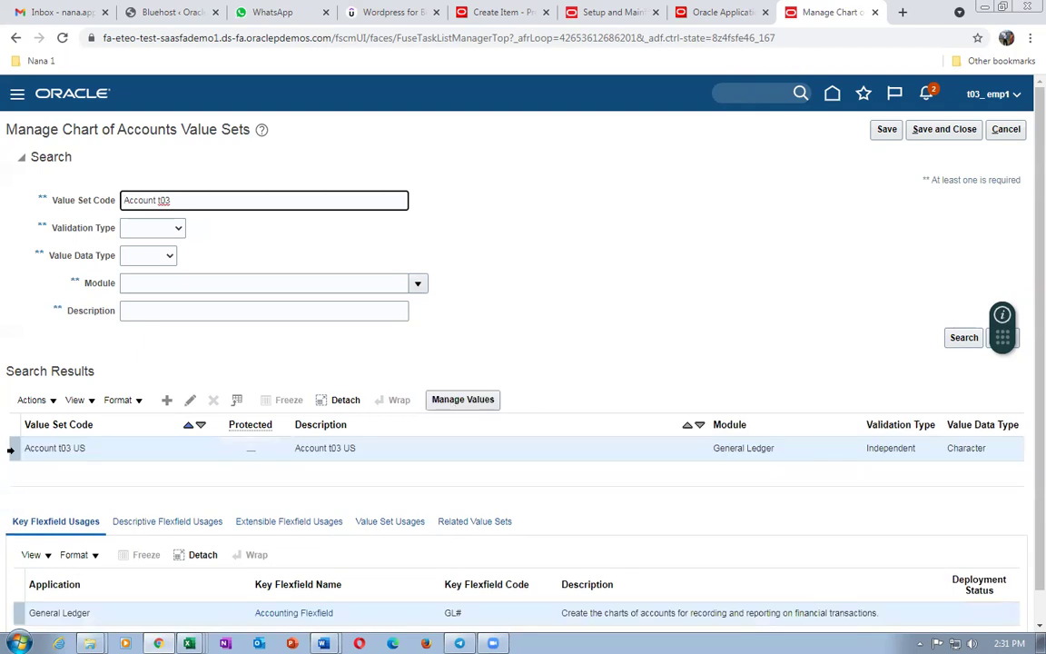
left_click(459, 401)
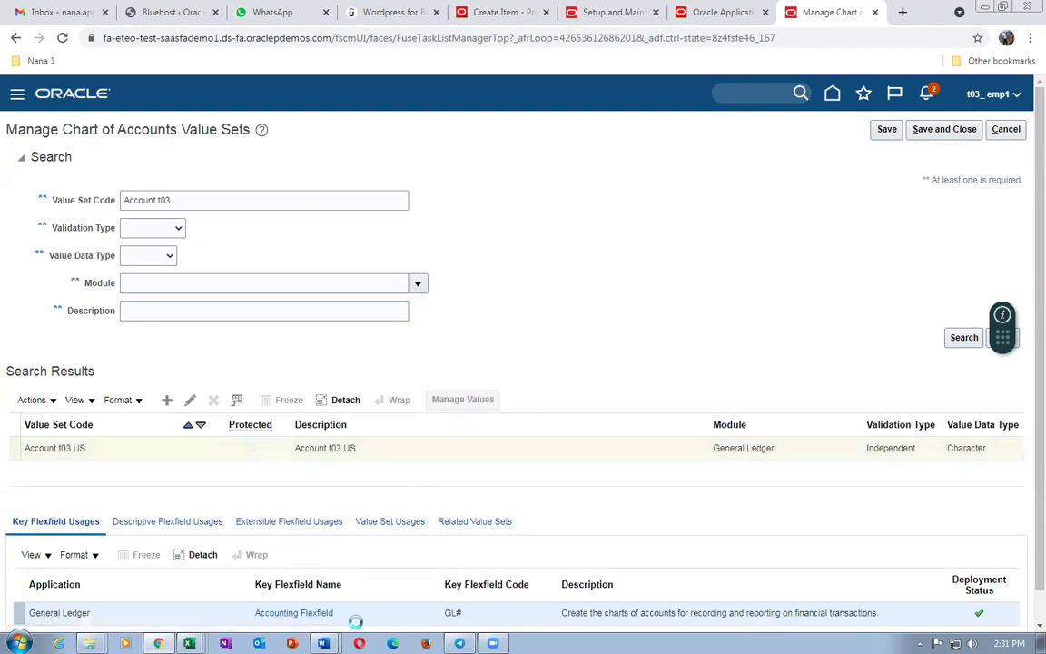
Review the configured account values and types at the start of the Fusion Purchasing Accounting document in Word, and return to Chrome
mouse_move(323, 643)
left_click(300, 611)
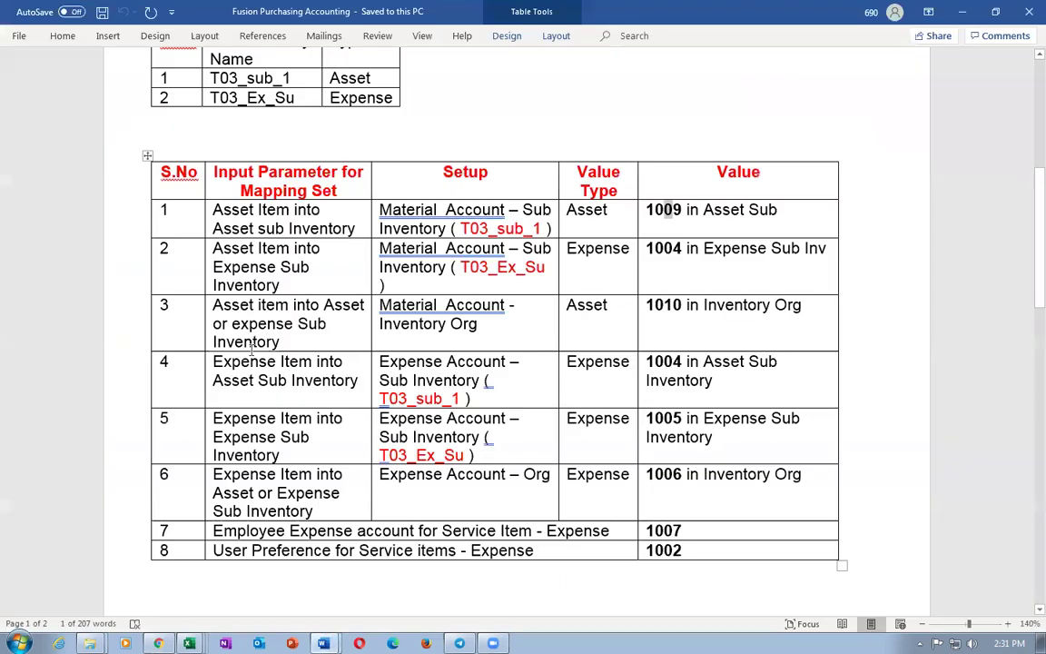
scroll(299, 287, "up", 5)
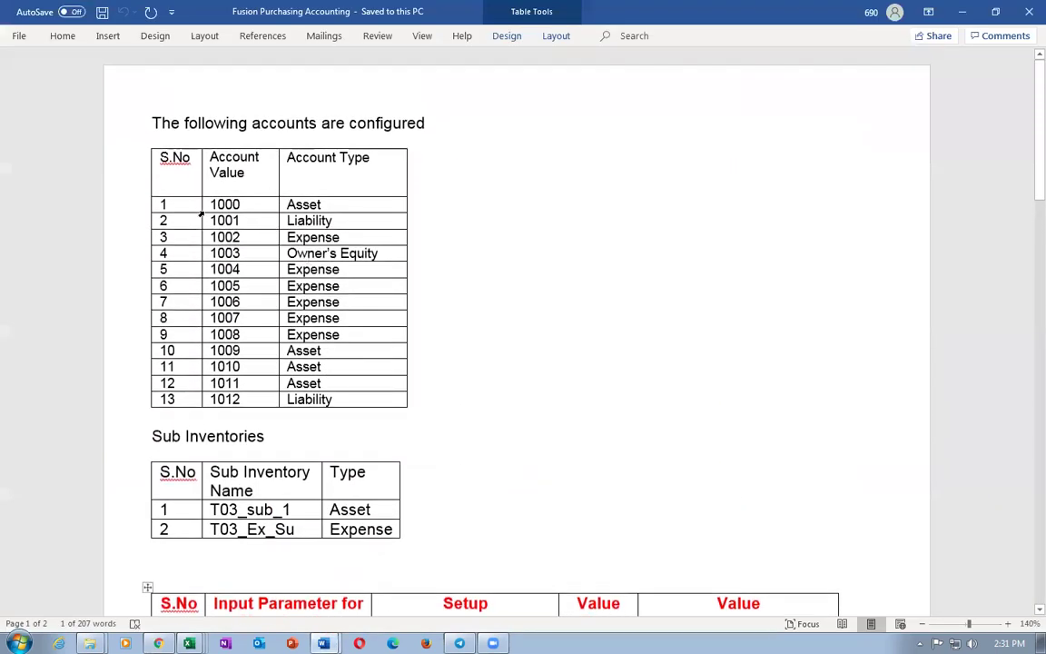
key("alt+Tab")
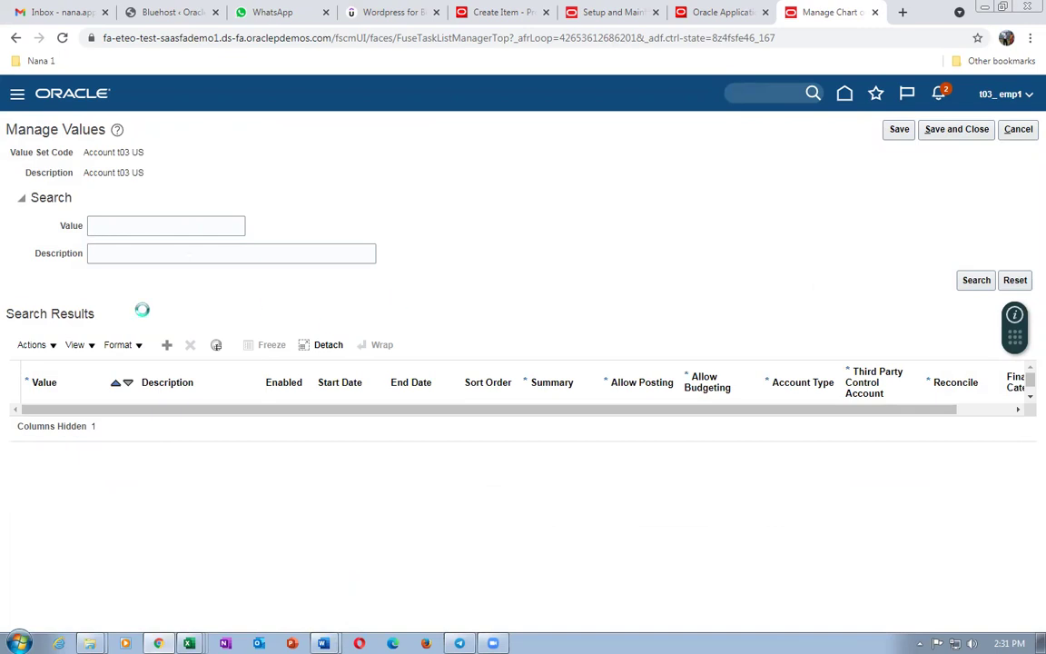
Create account value 1000 with description 1000 and account type Asset in the Account t03 US value set
left_click(34, 345)
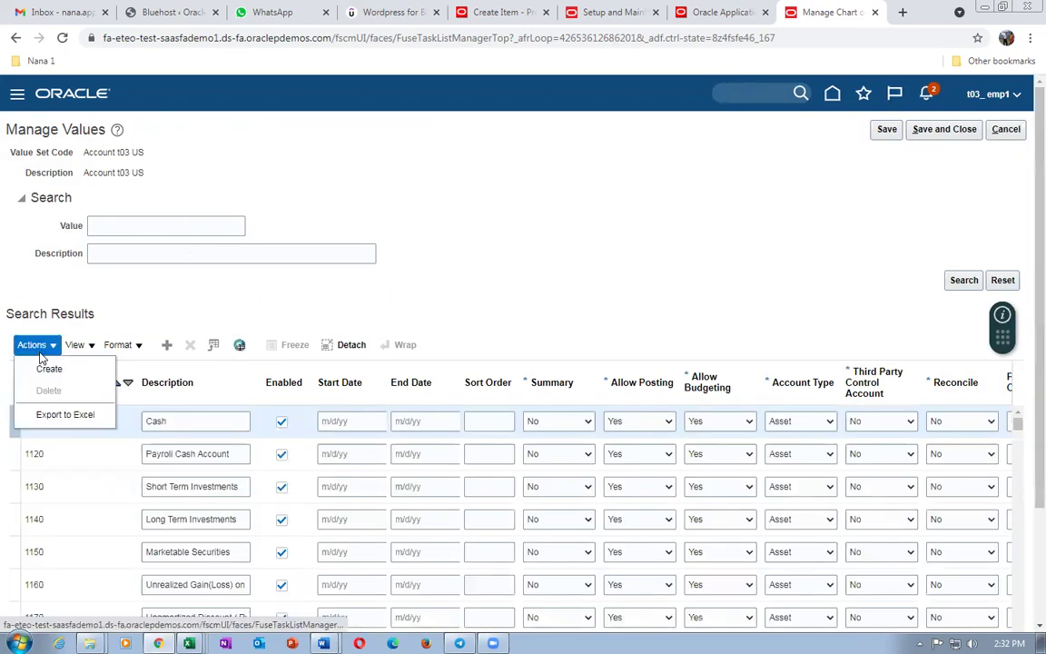
left_click(47, 367)
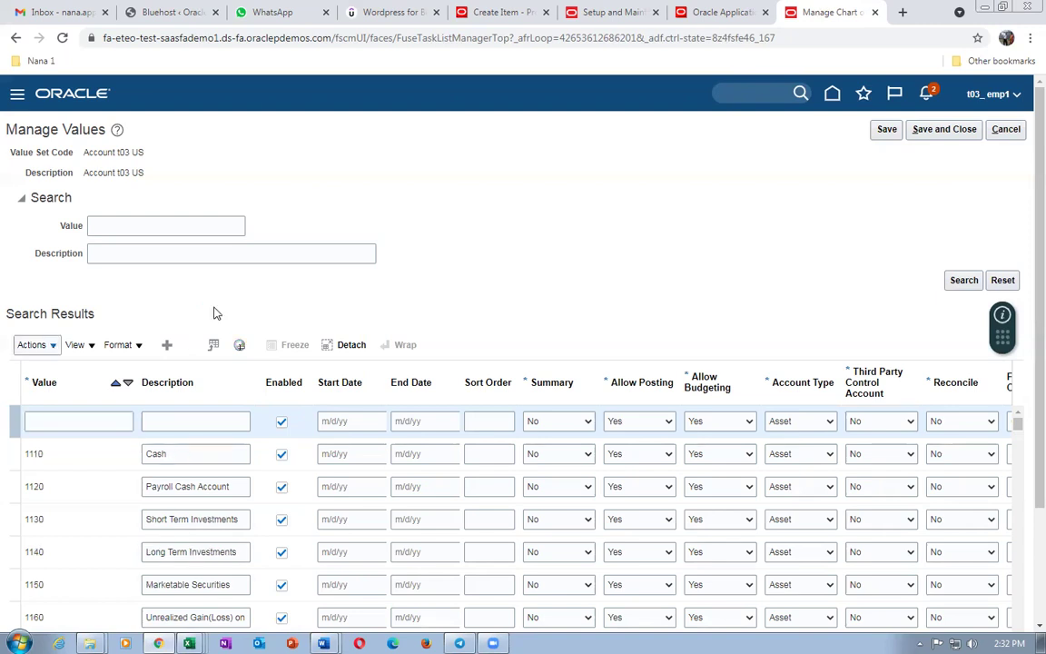
left_click(103, 419)
key("Tab")
type("1000")
key("Tab")
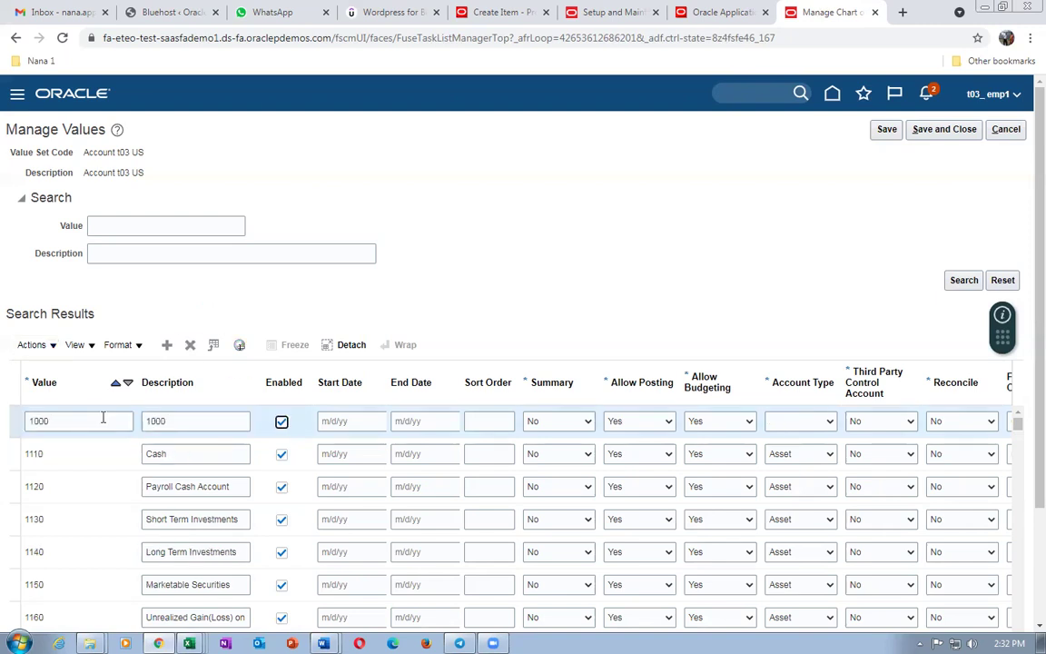
left_click(803, 421)
left_click(781, 443)
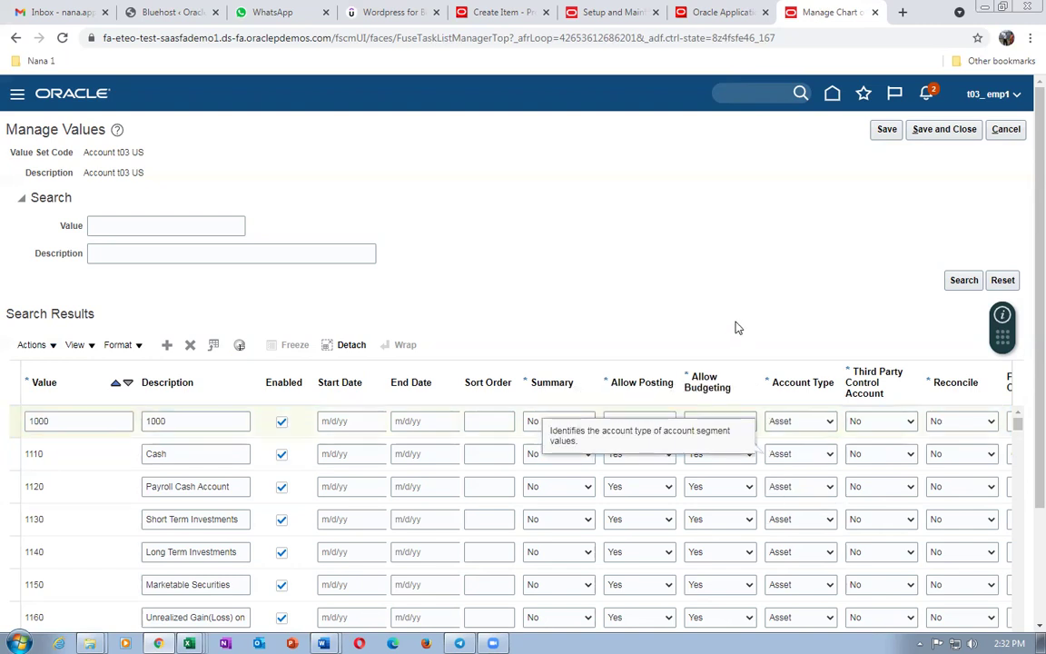
Check the configured accounts table in Word for the next value and account type, and return to the Manage Values page
left_click(32, 344)
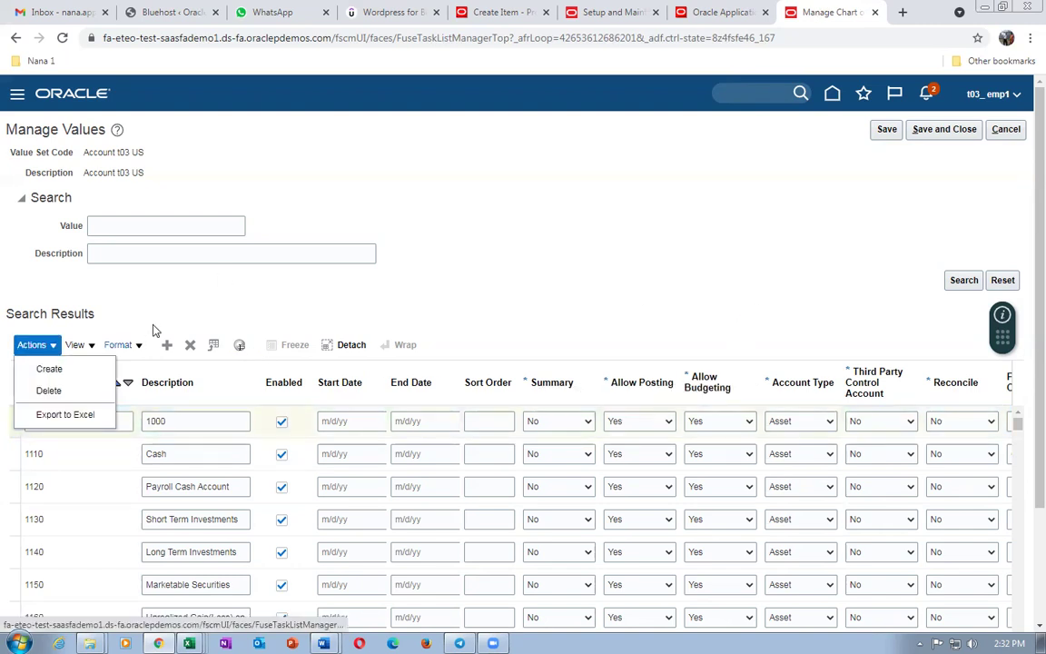
key("alt+Tab")
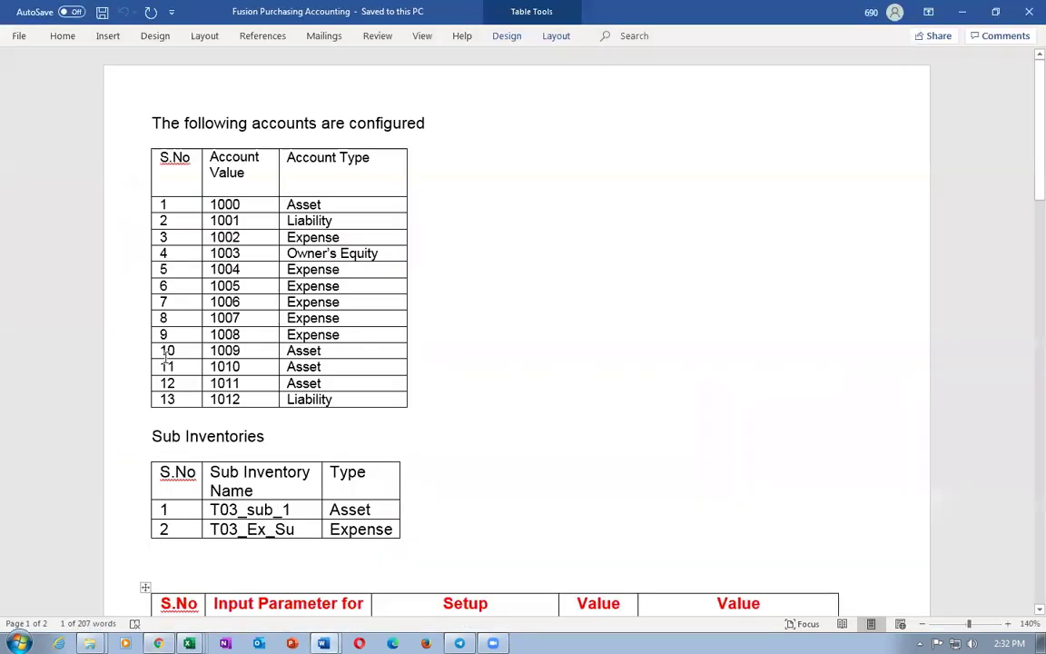
key("alt+Tab")
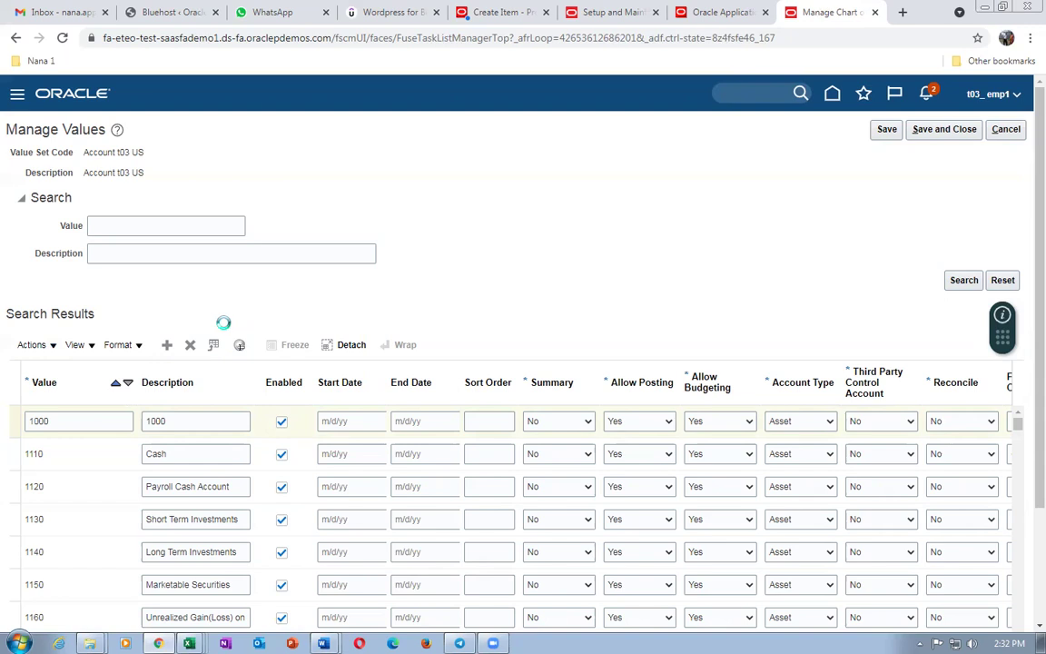
Create account value 1001 with description 1001 and account type Liability
left_click(90, 423)
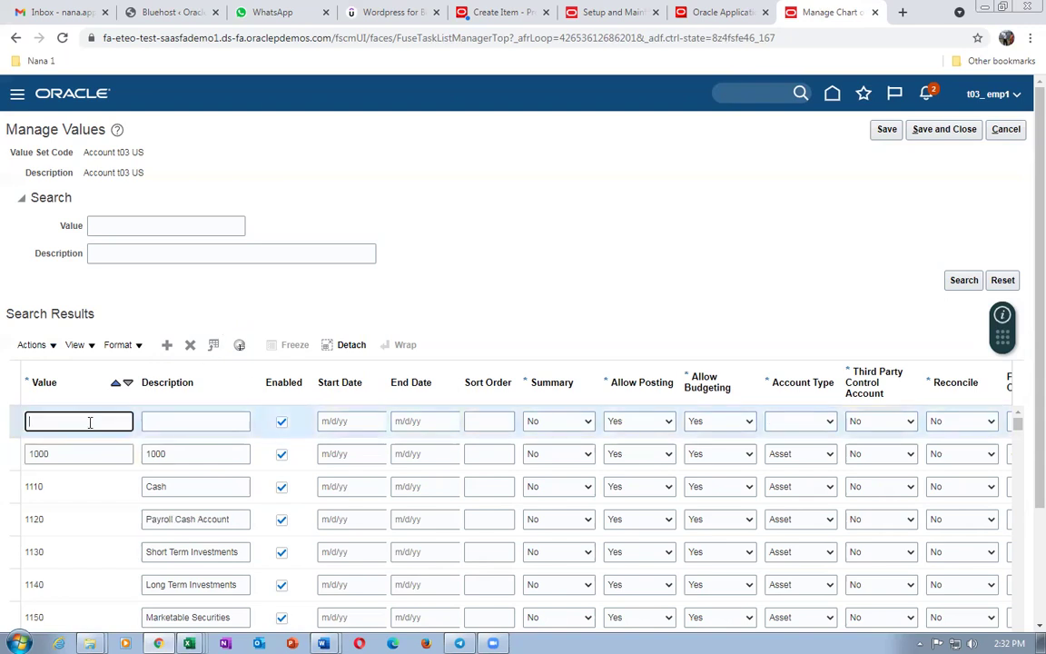
key("Tab")
type("1")
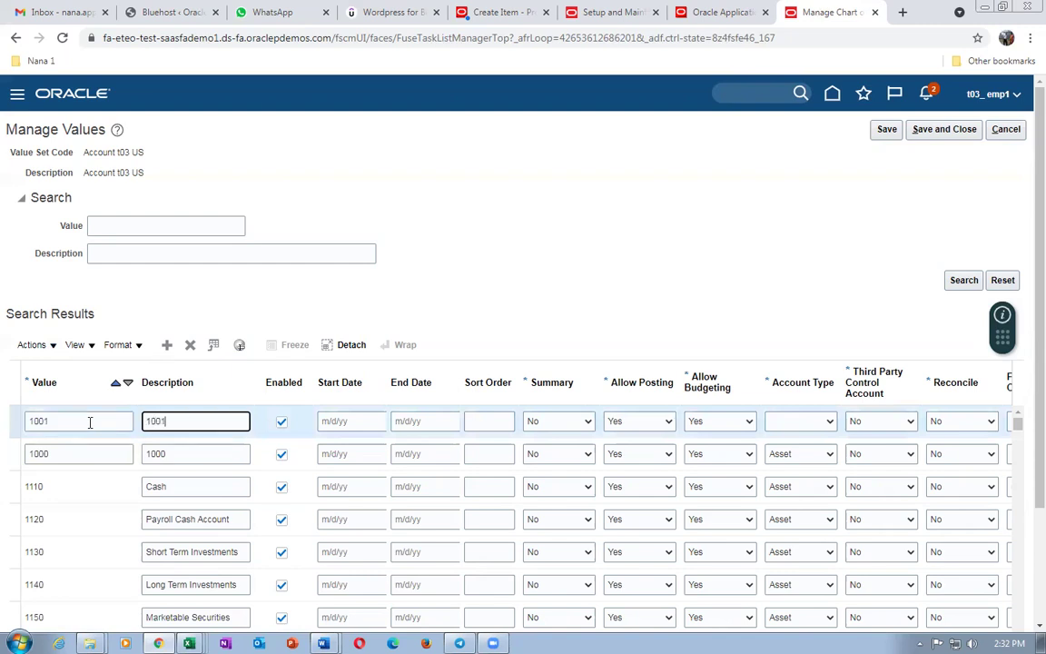
left_click(828, 423)
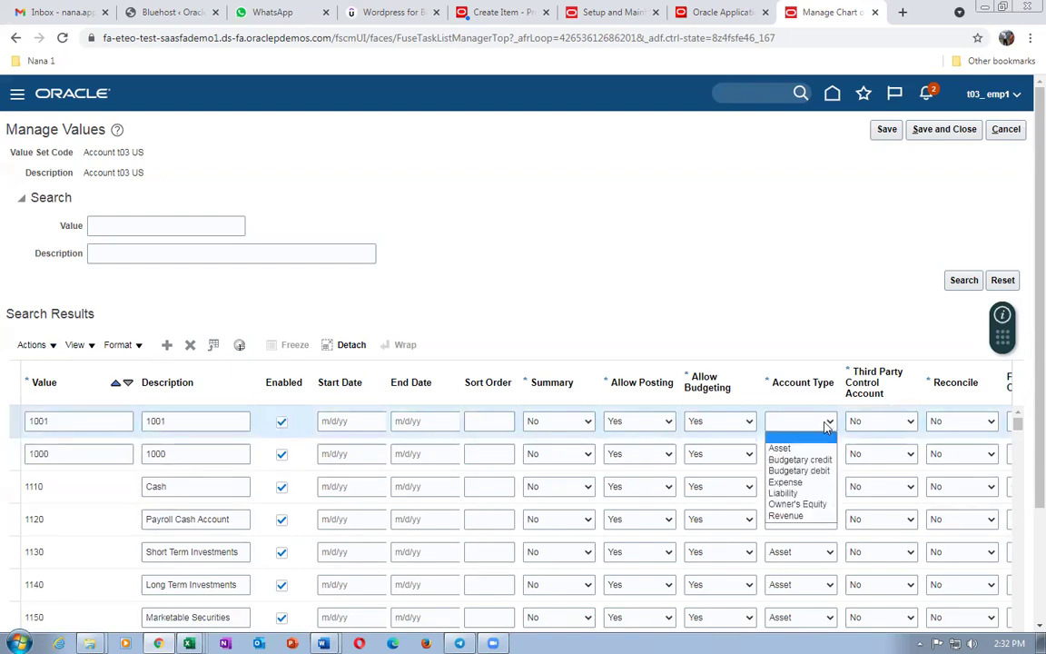
left_click(800, 492)
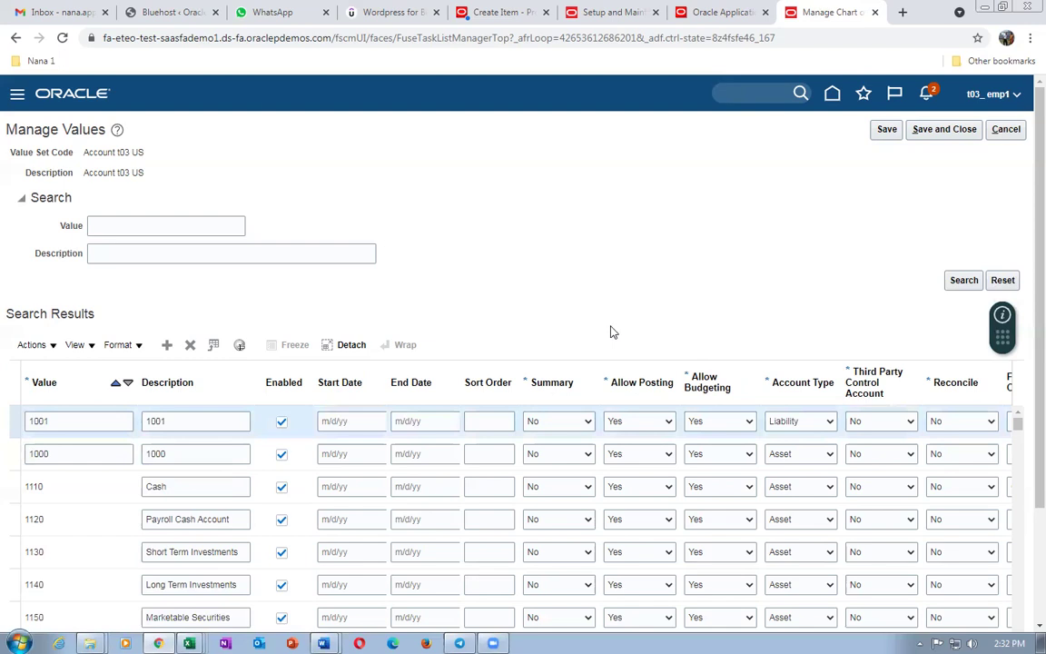
Check the accounts table in Word, return to Chrome, and create account value 1002 with description 1002 and account type Expense
left_click(167, 346)
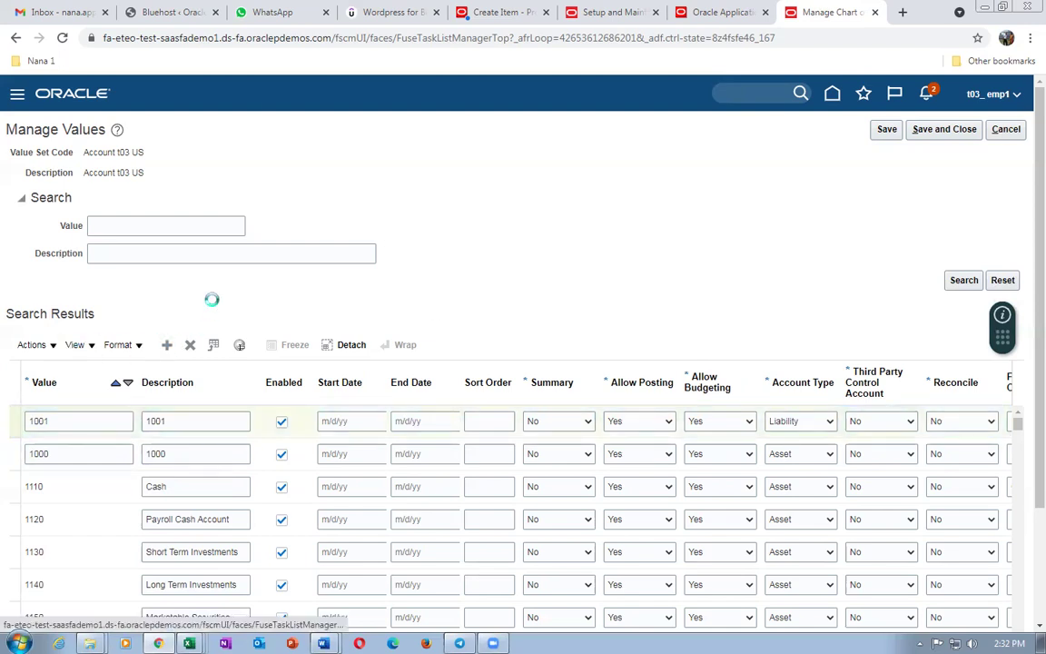
key("alt+Tab")
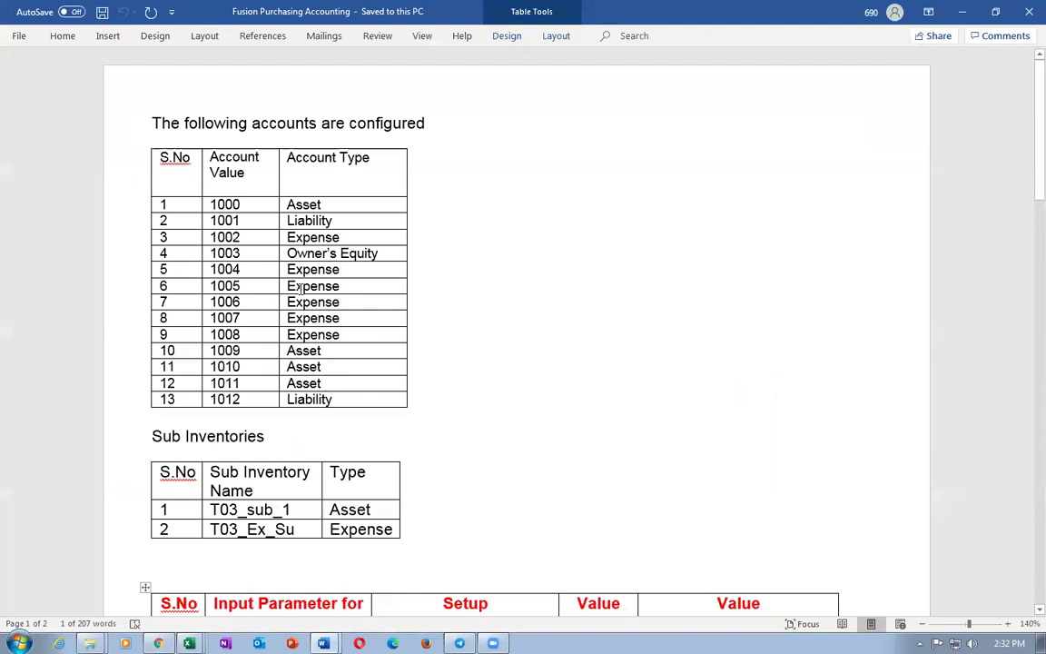
key("alt+Tab")
left_click(80, 423)
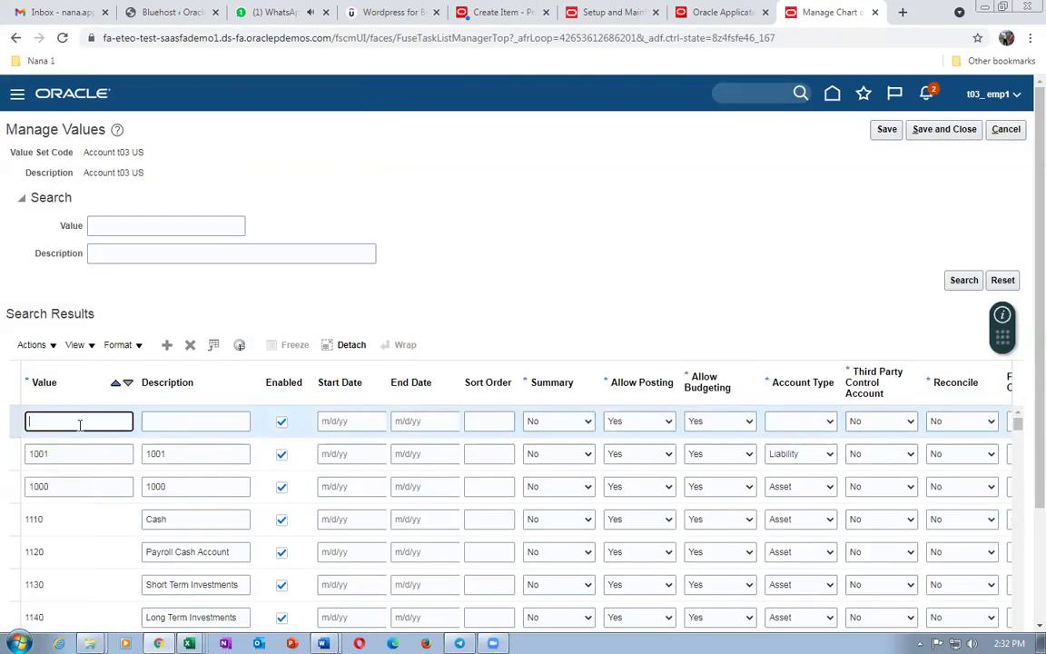
type("1002")
key("Tab")
type("1002")
left_click(814, 425)
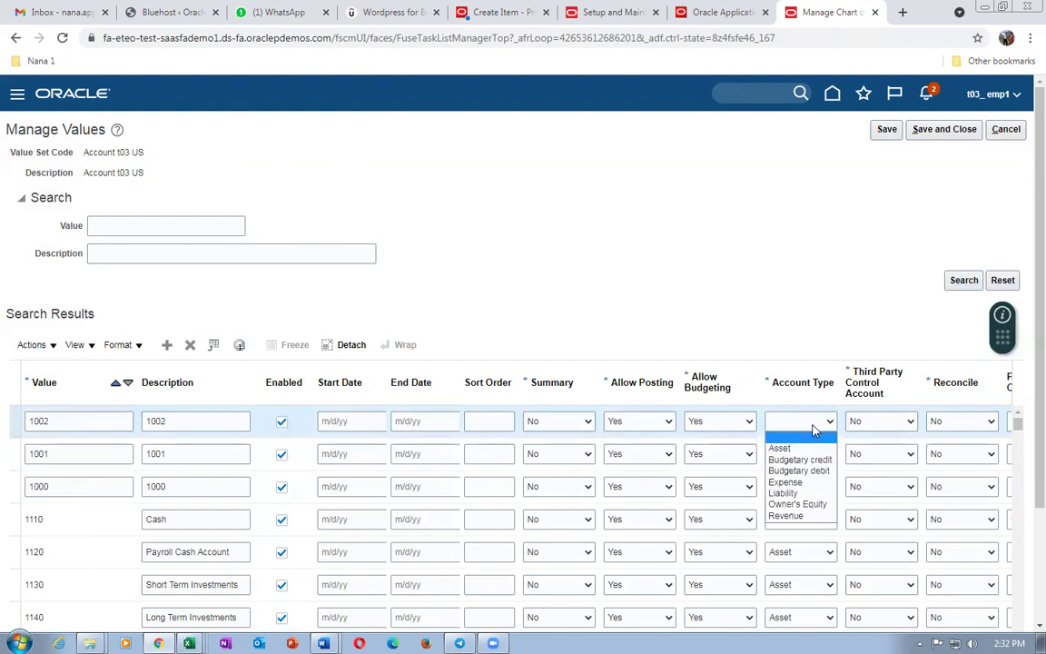
left_click(799, 482)
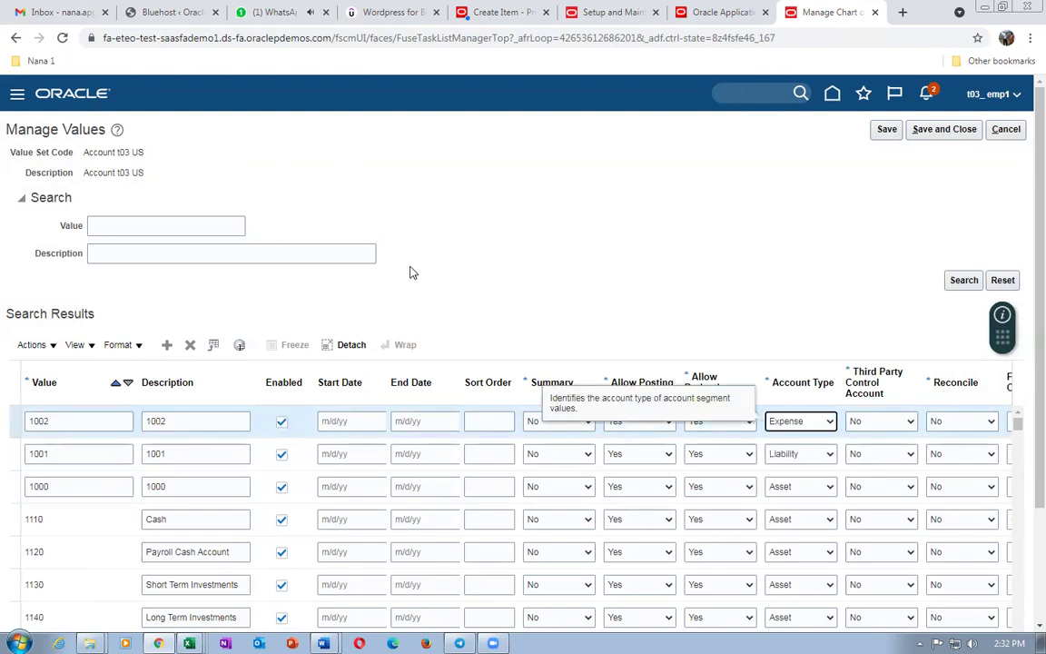
Create account value 1003 with description 1003 and account type Owner's Equity
left_click(168, 347)
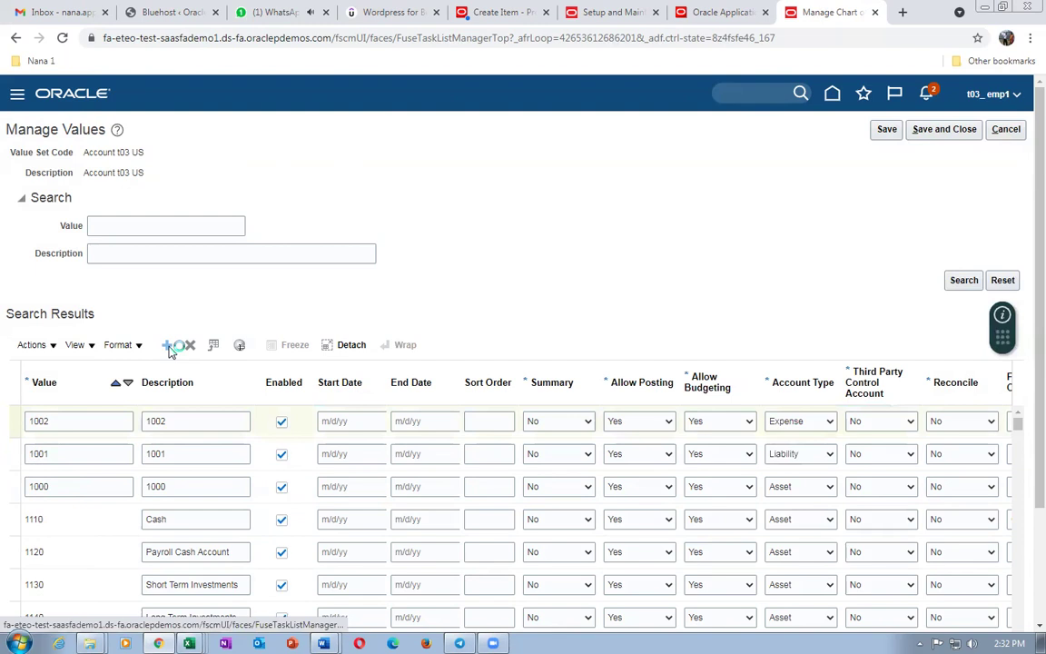
left_click(88, 422)
type("1003")
key("Tab")
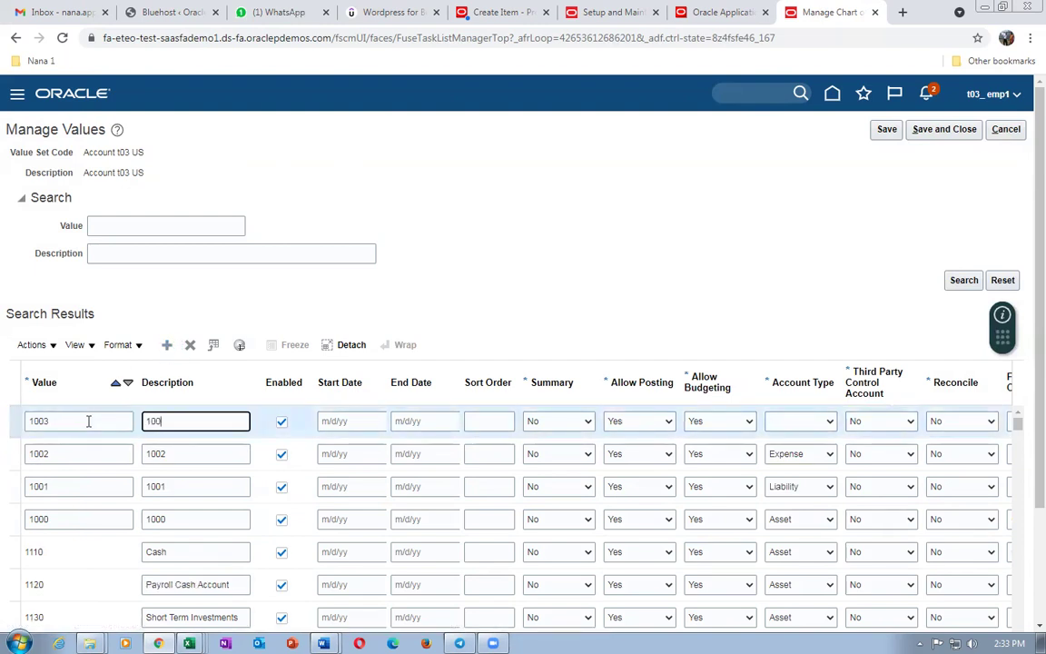
type("1003")
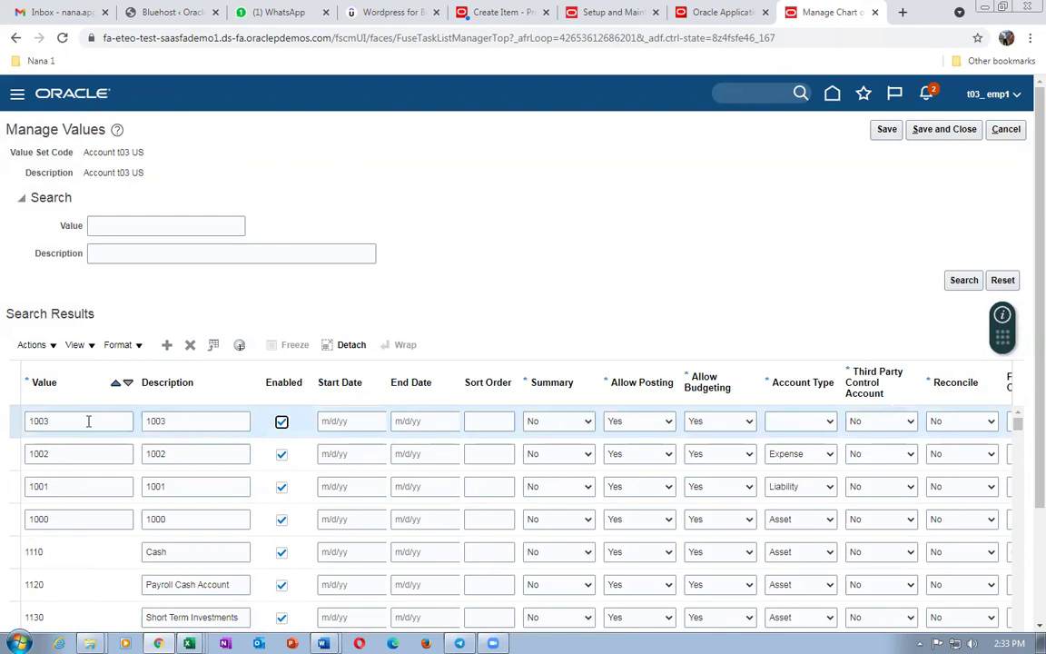
left_click(790, 425)
left_click(798, 504)
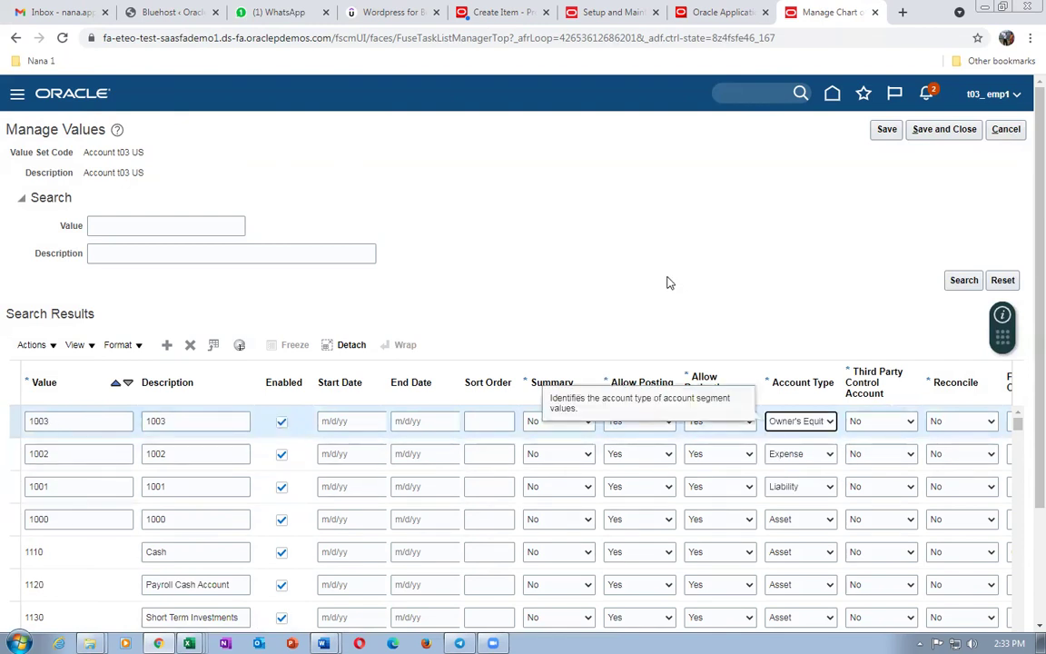
Review the account types for values 1004 to 1008 in the Word accounts table, and return to Chrome
key("alt+Tab")
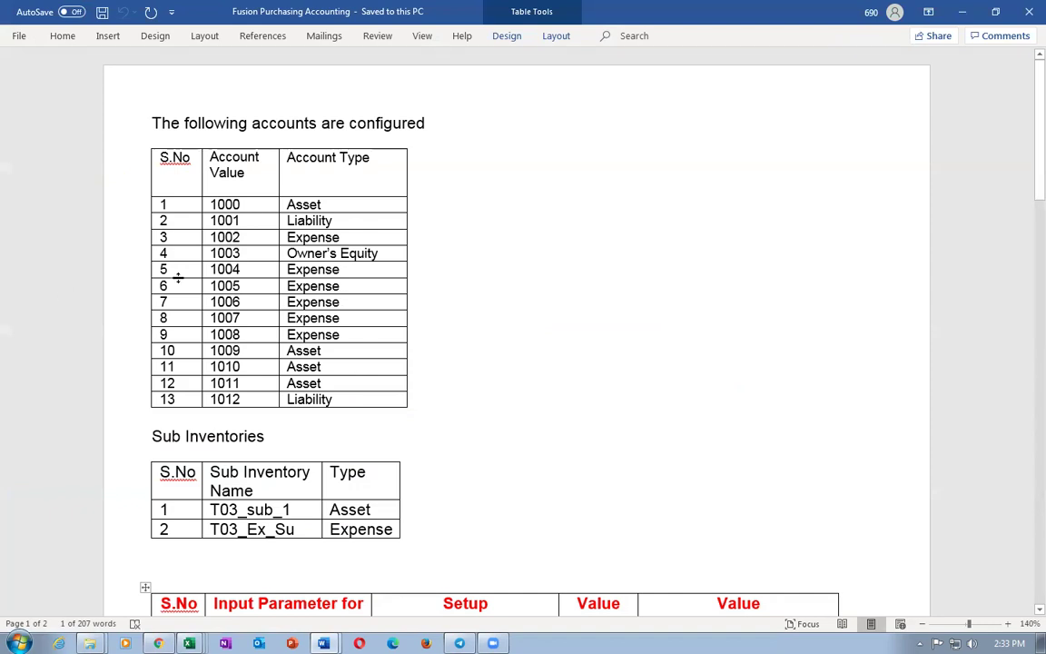
left_click_drag(246, 269, 255, 340)
key("alt+Tab")
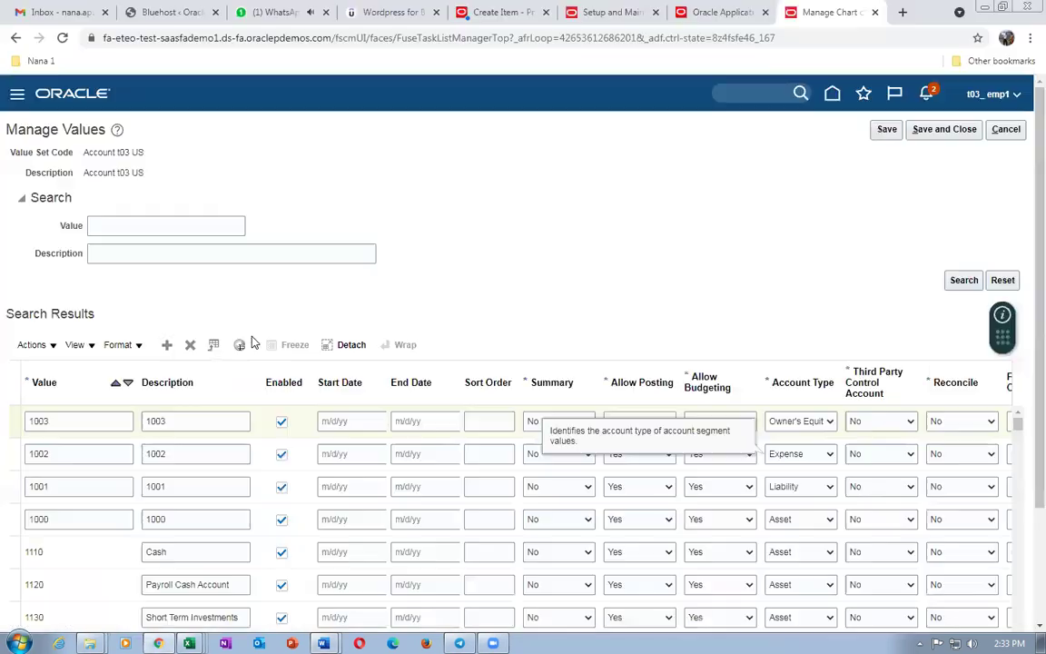
Create account value 1004 with description 1004 and account type Expense
left_click(167, 346)
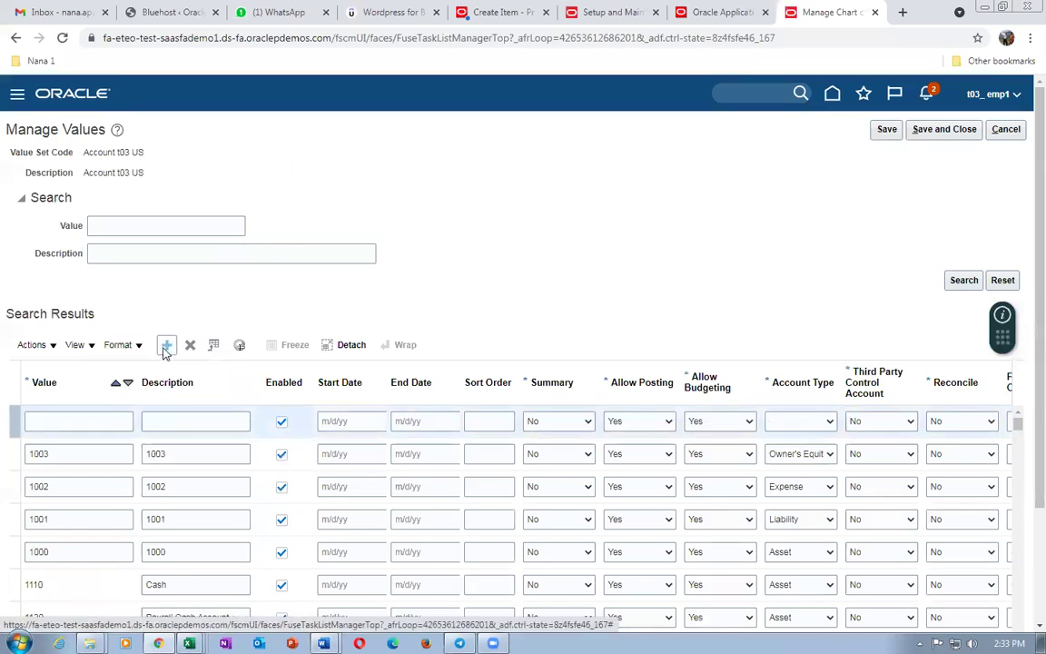
left_click(39, 423)
type("1004")
key("Tab")
type("1004")
left_click(815, 421)
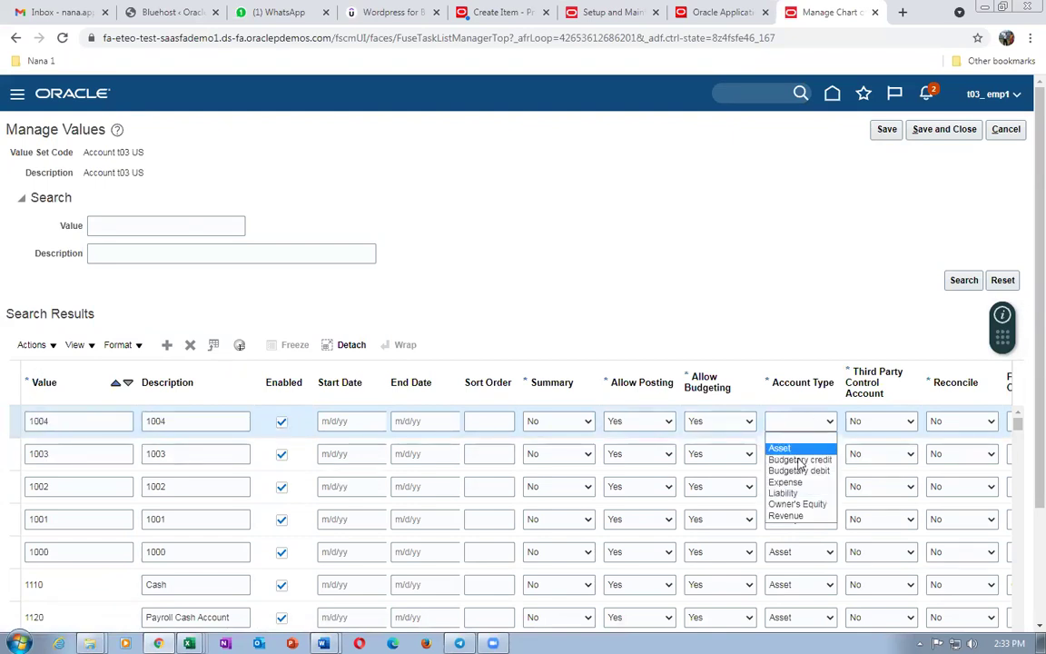
left_click(787, 482)
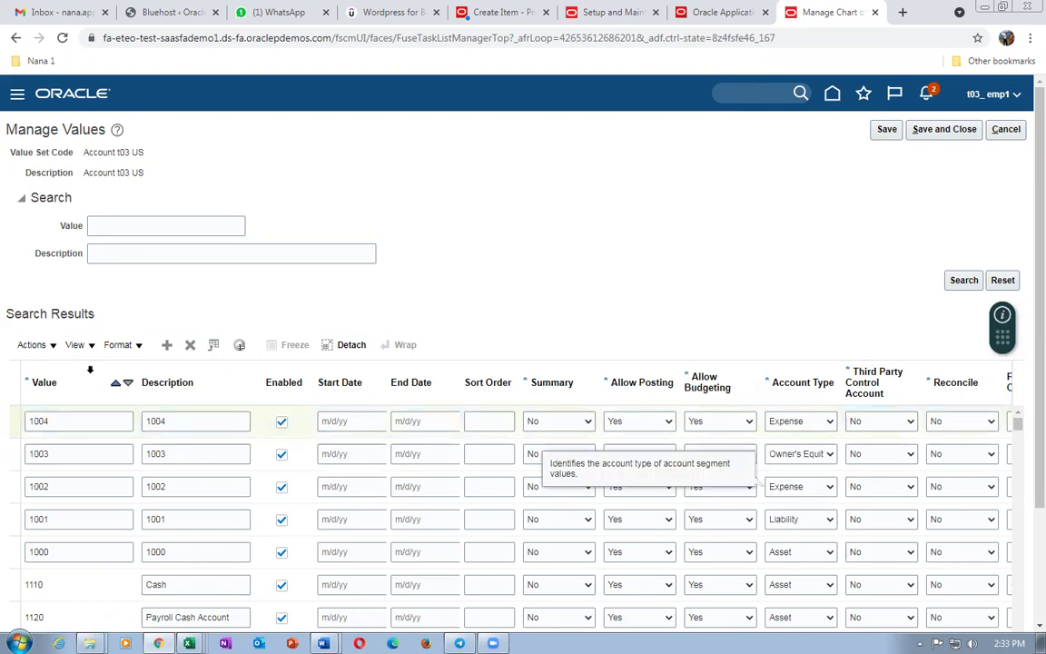
Create account value 1005 with description 1005 and account type Expense, and save the values
left_click(167, 346)
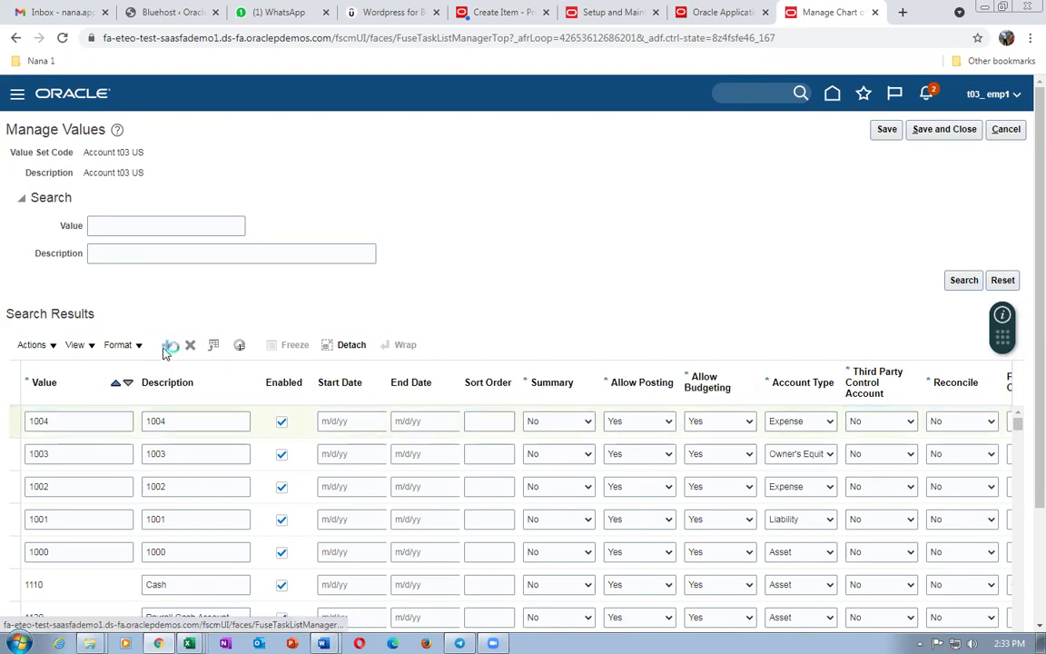
type("1005")
key("Tab")
key("Tab")
left_click(793, 421)
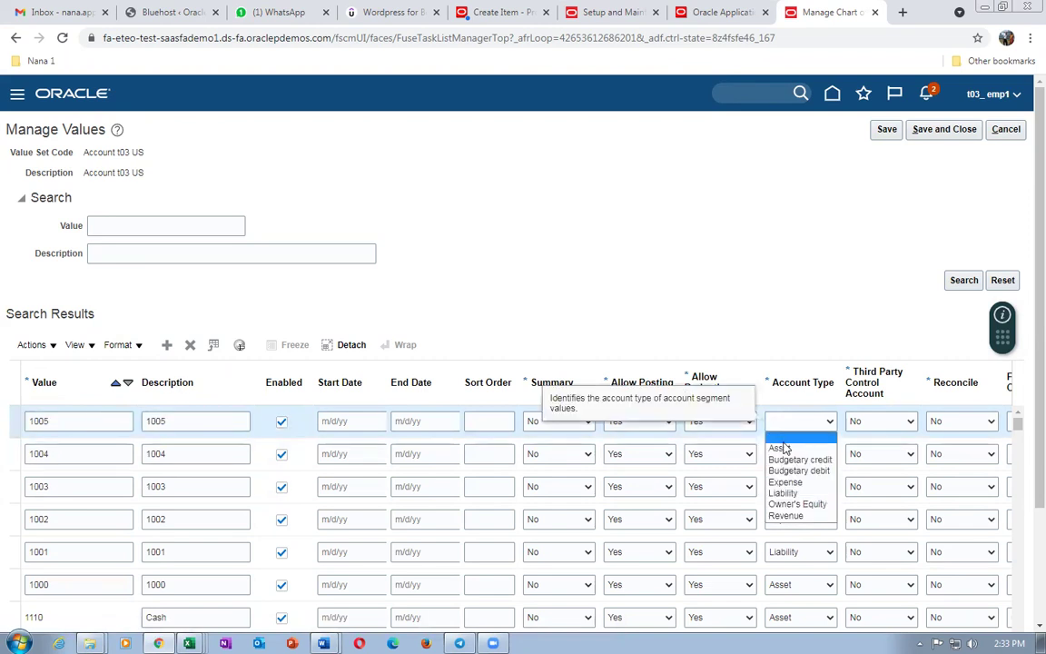
left_click(781, 483)
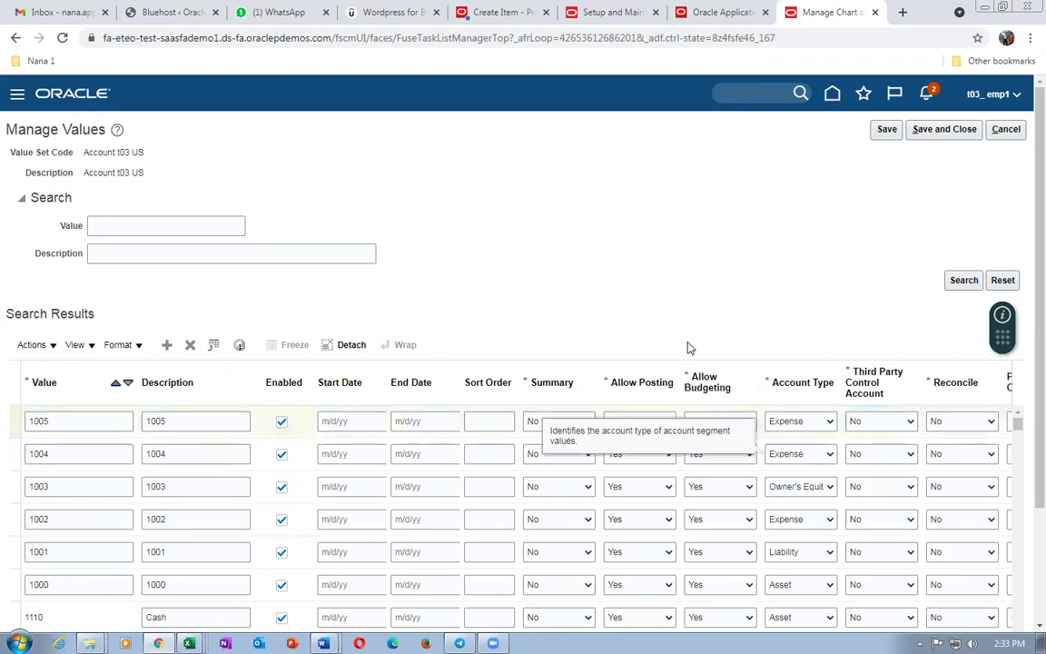
left_click(887, 130)
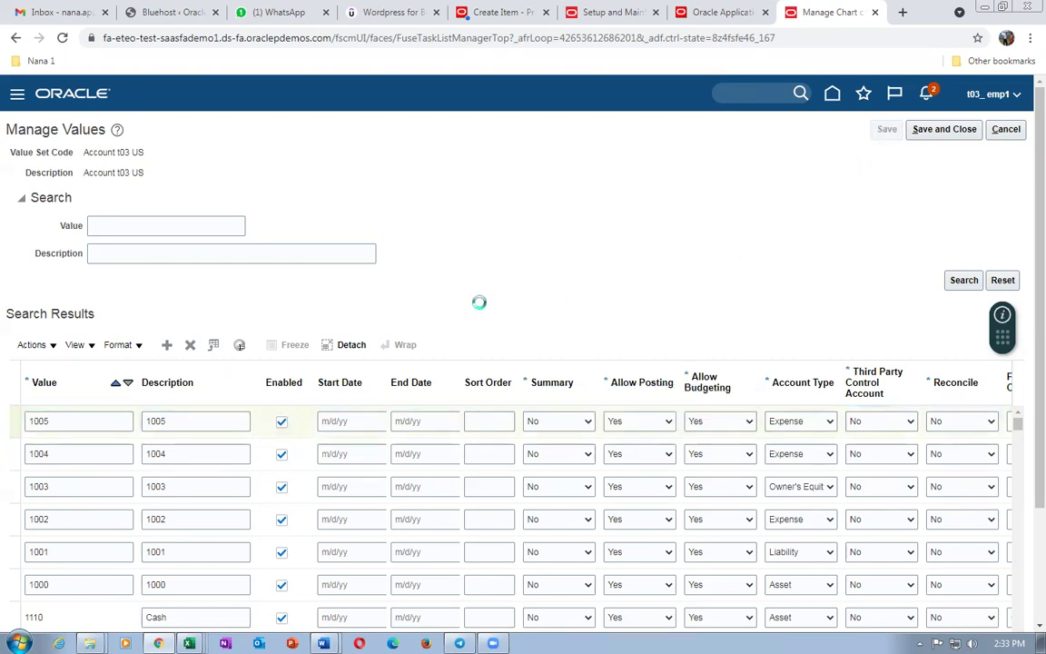
Create account value 1006 with description 1006 and account type Expense
left_click(167, 346)
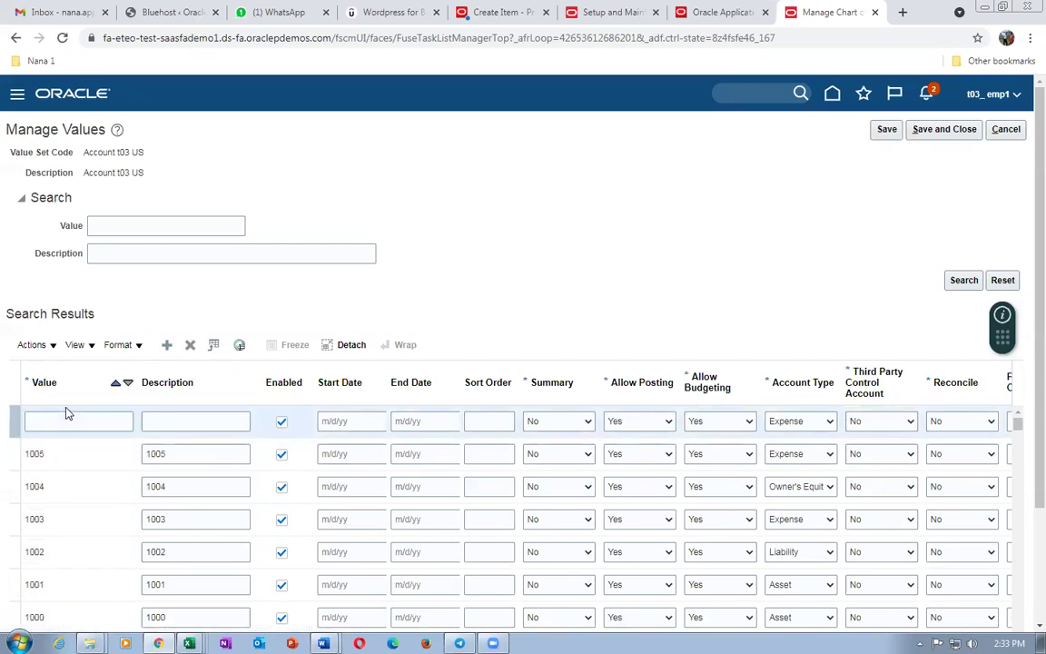
type("1006")
key("Tab")
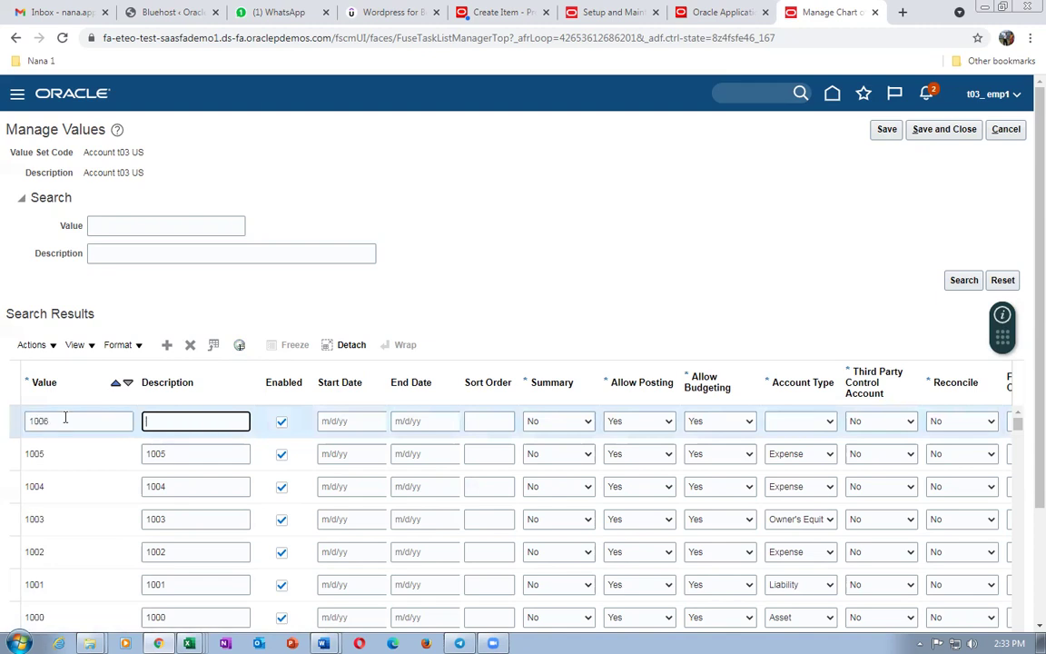
type("1006")
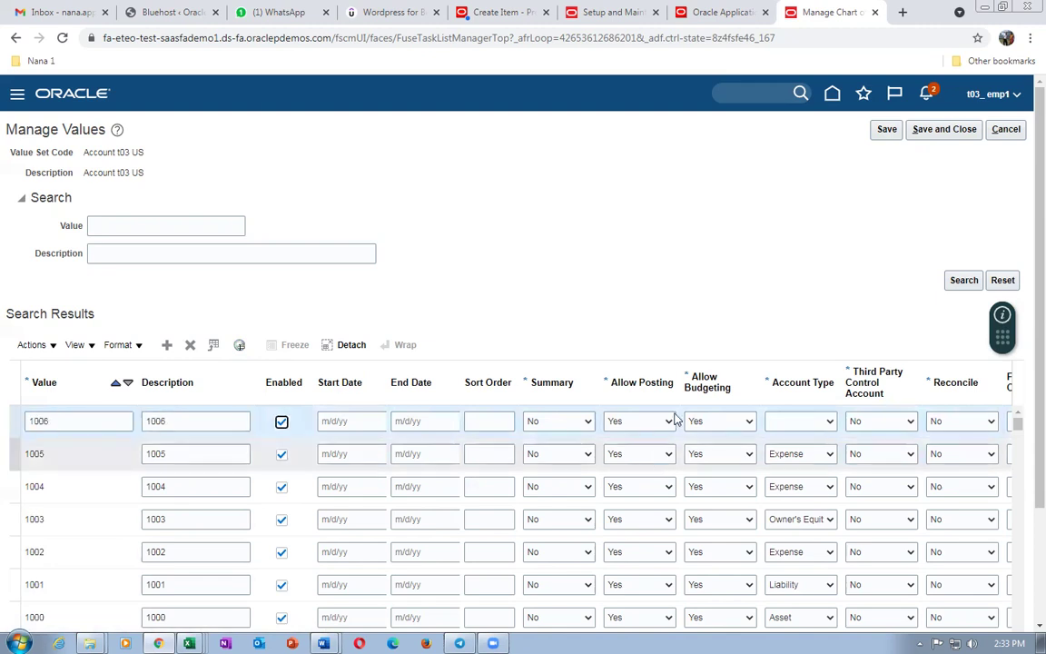
left_click(787, 421)
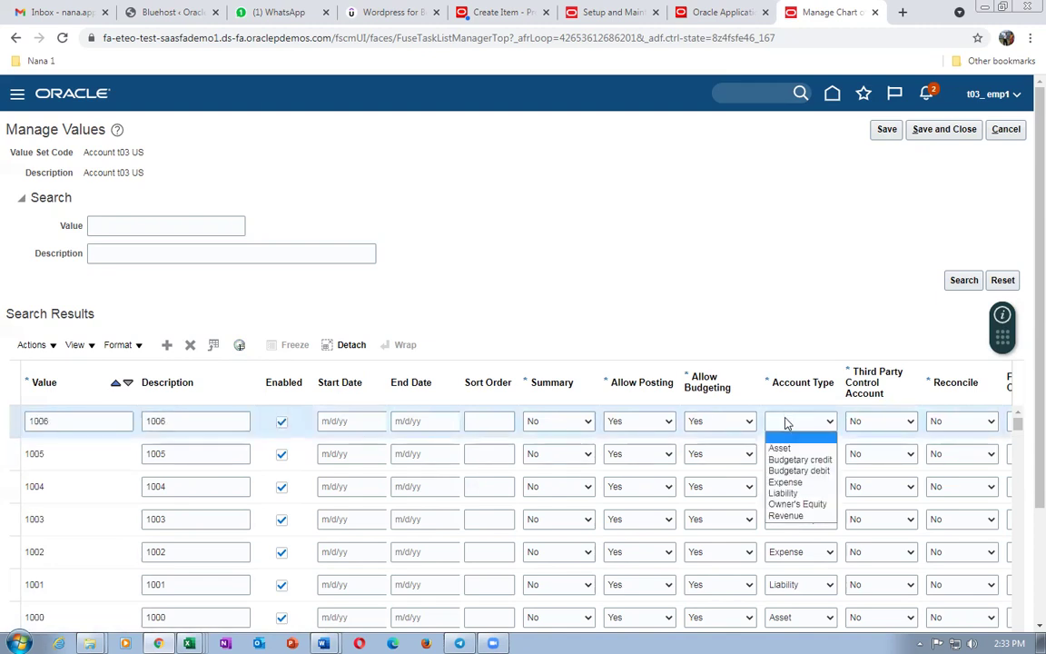
left_click(785, 482)
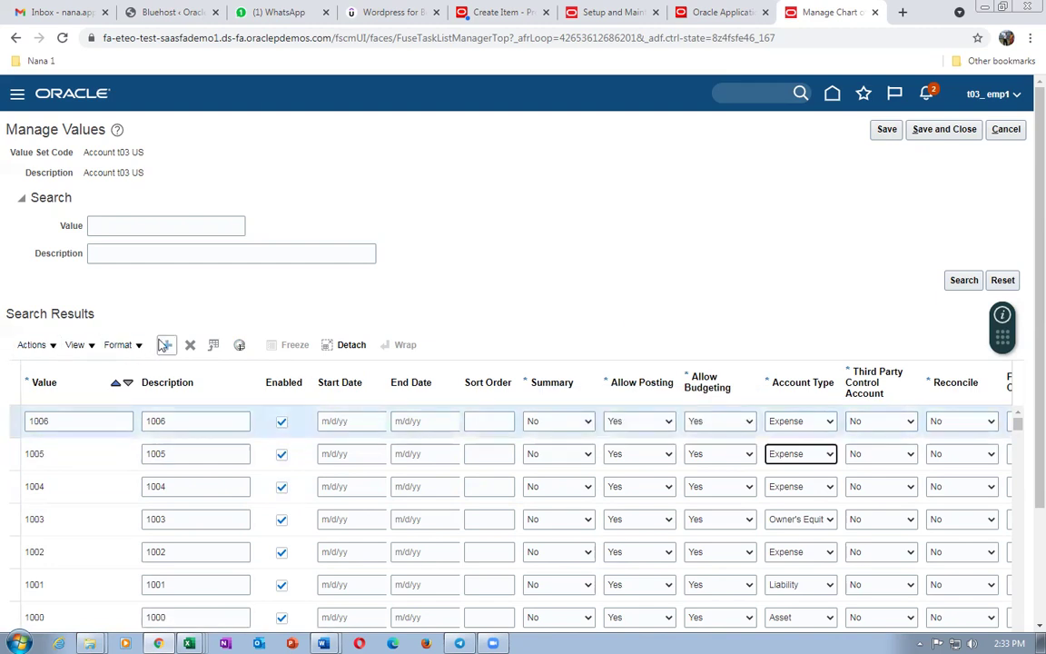
Create account value 1007 with description 1007 and account type Expense
left_click(88, 424)
type("1007")
key("Tab")
type("1007")
key("Tab")
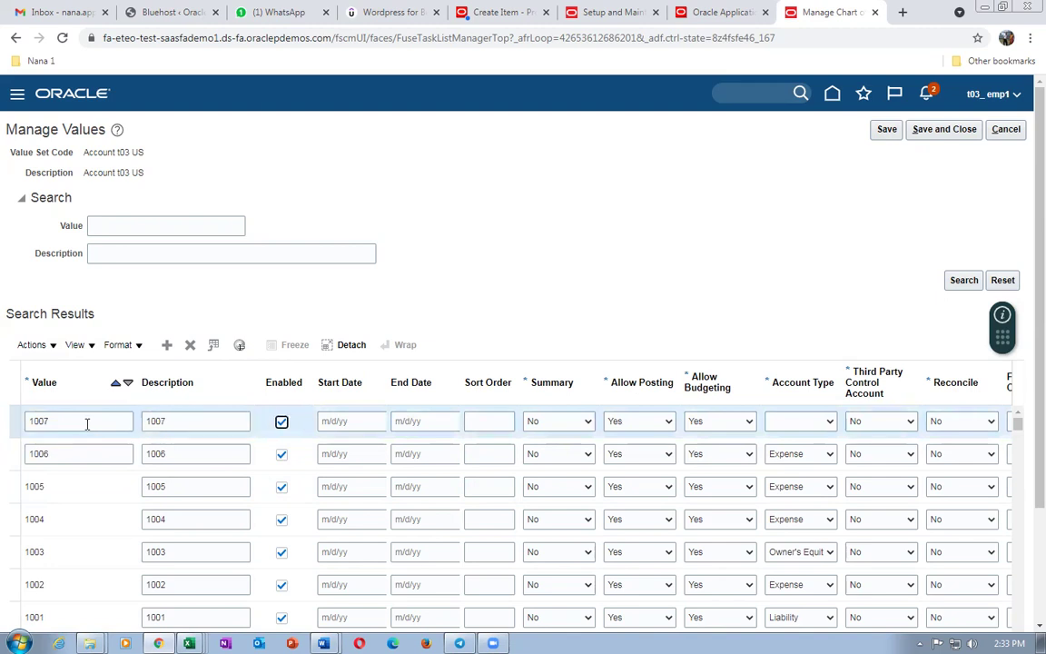
left_click(787, 427)
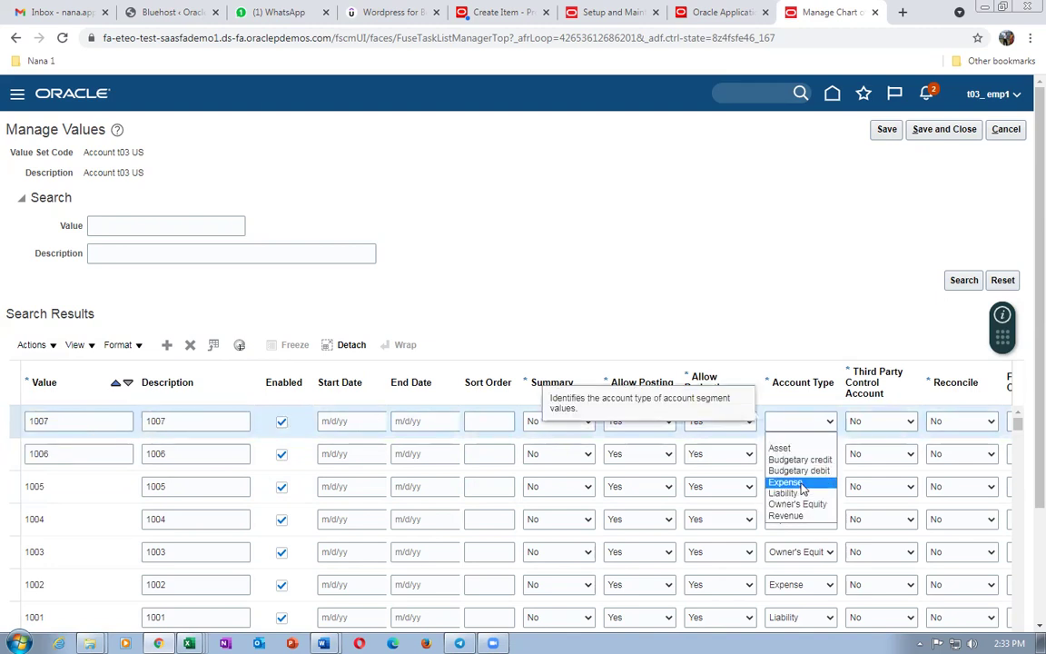
left_click(799, 482)
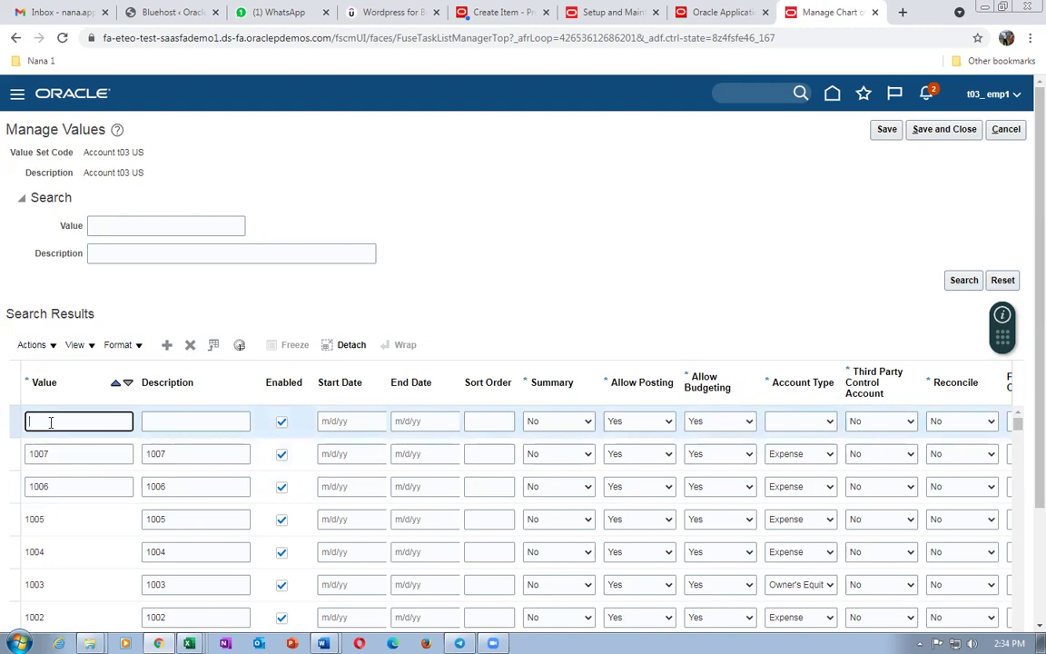
Create account value 1008 with description 1008 and account type Budgetary debit, and save the values
type("8")
key("Tab")
type("1008")
key("Tab")
left_click(813, 429)
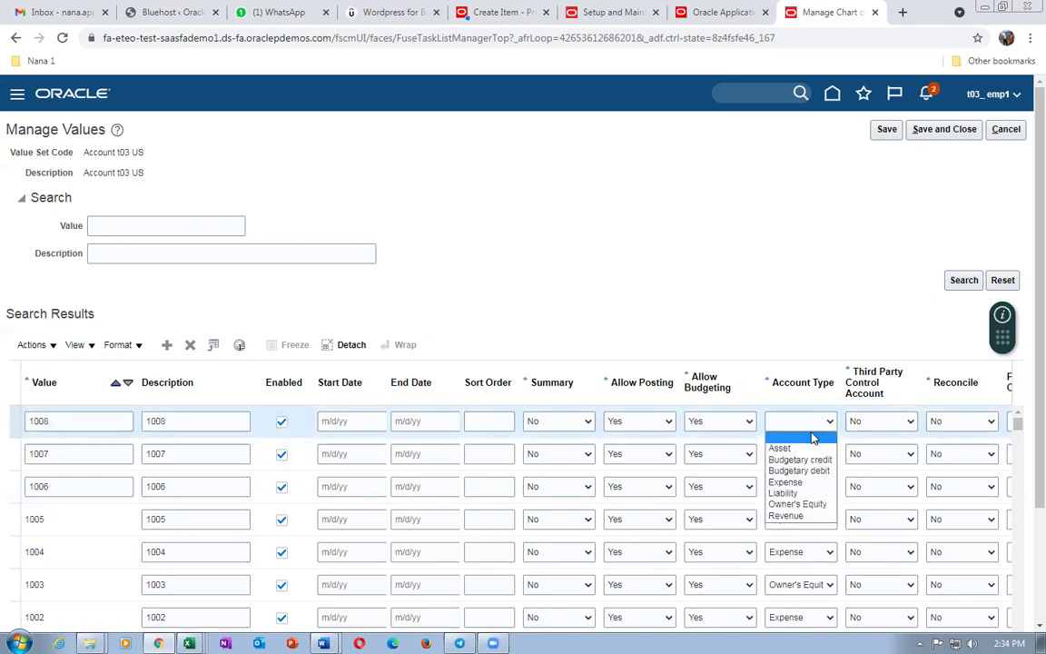
left_click(792, 470)
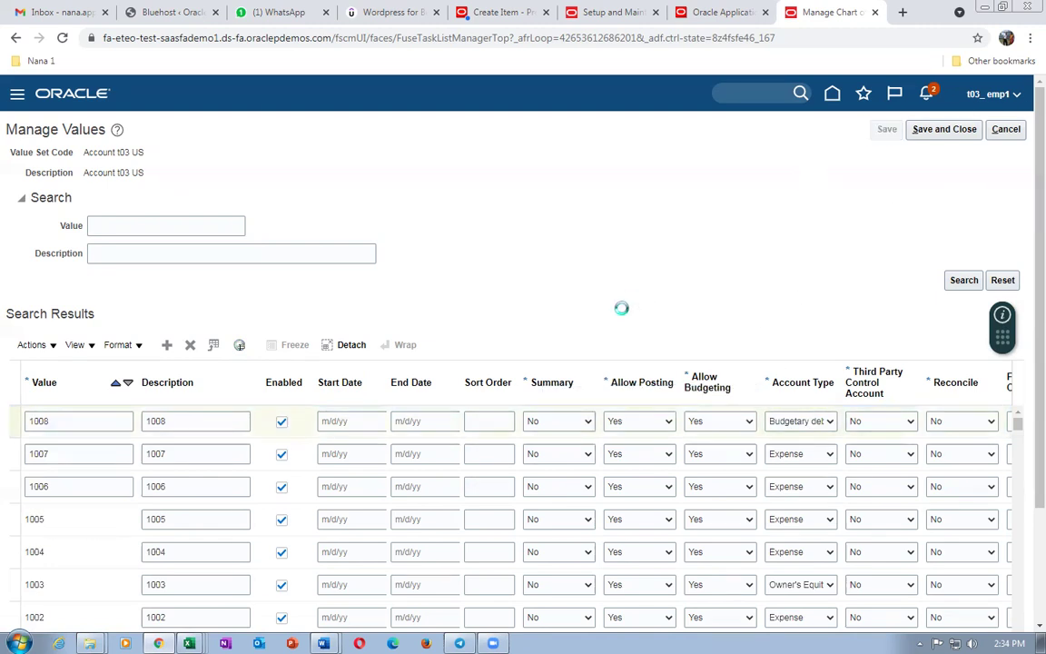
Check the account type for value 1009 in the Word accounts table, and return to the Manage Values page in Chrome
key("alt+Tab")
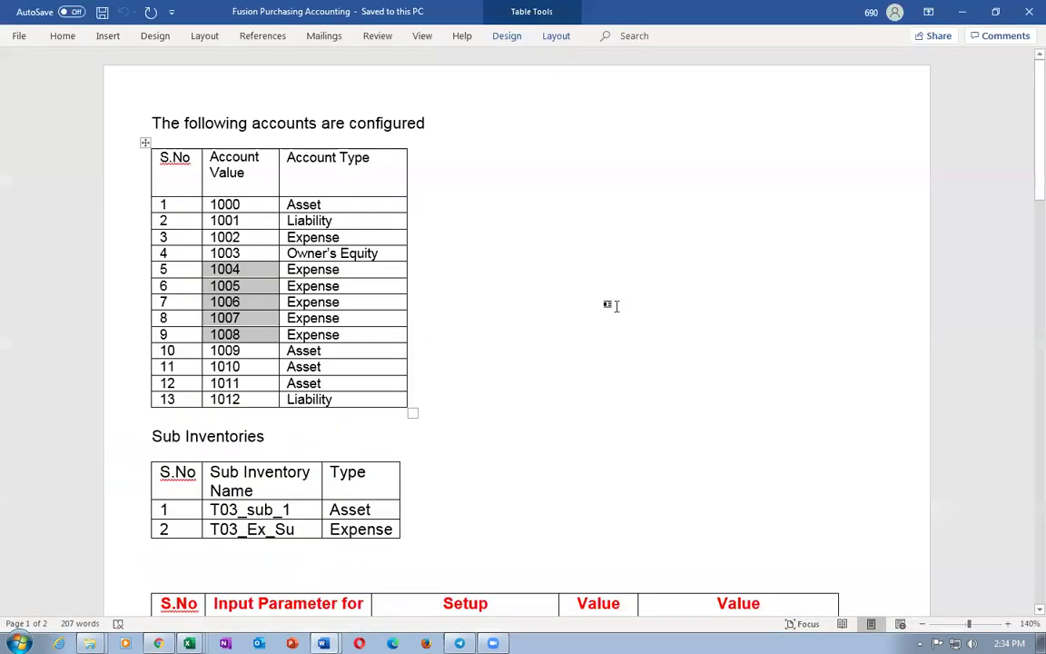
left_click(240, 356)
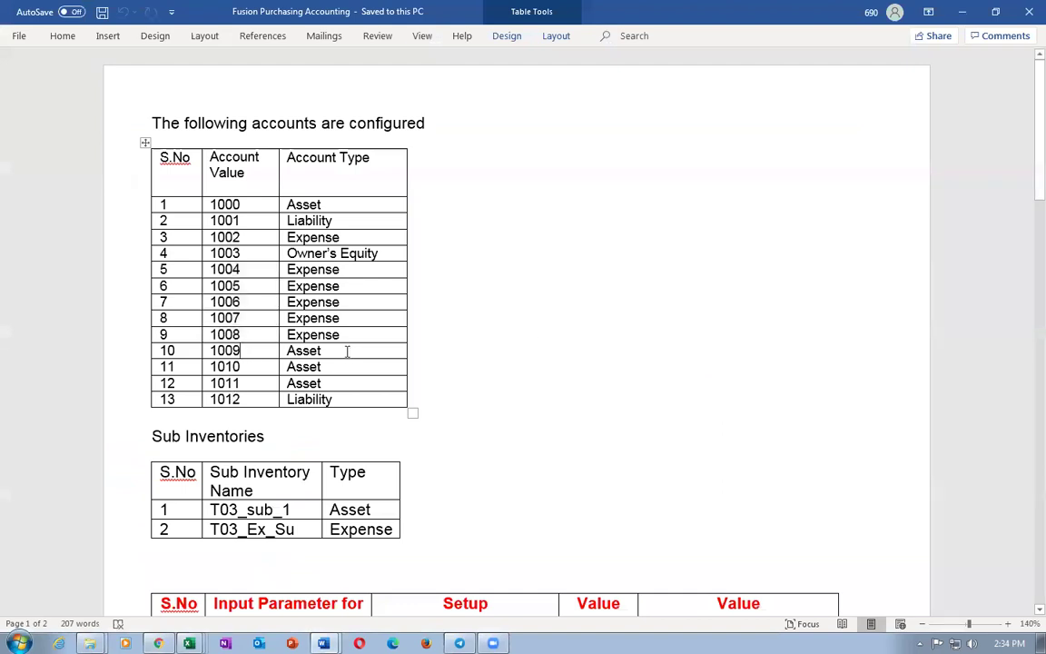
key("alt+Tab")
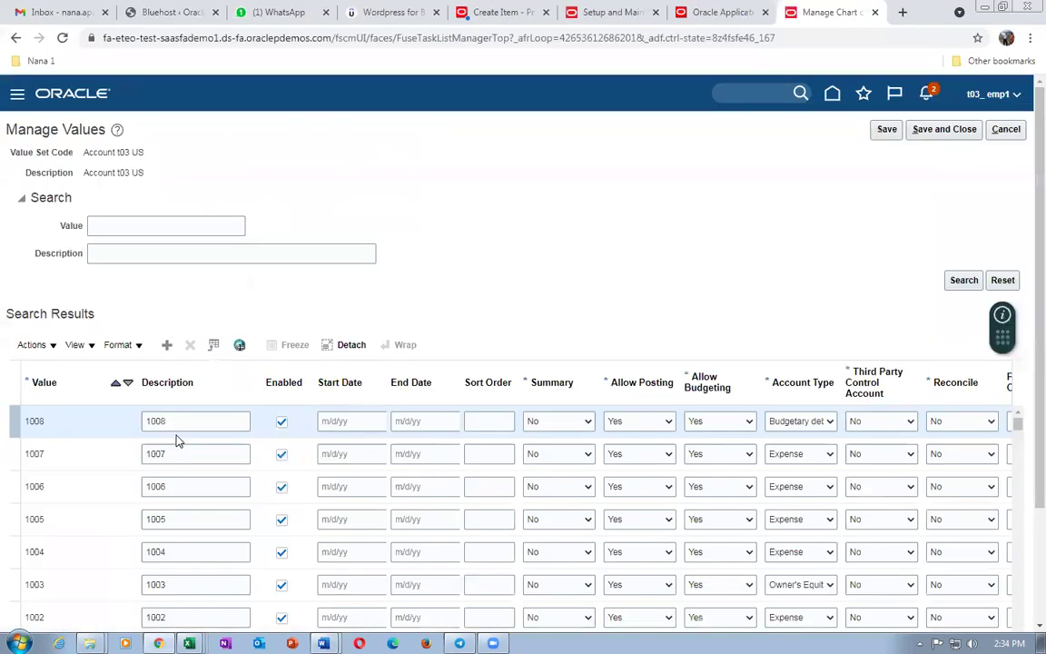
Set the account type of value 1008 to Expense and save the change
left_click(804, 421)
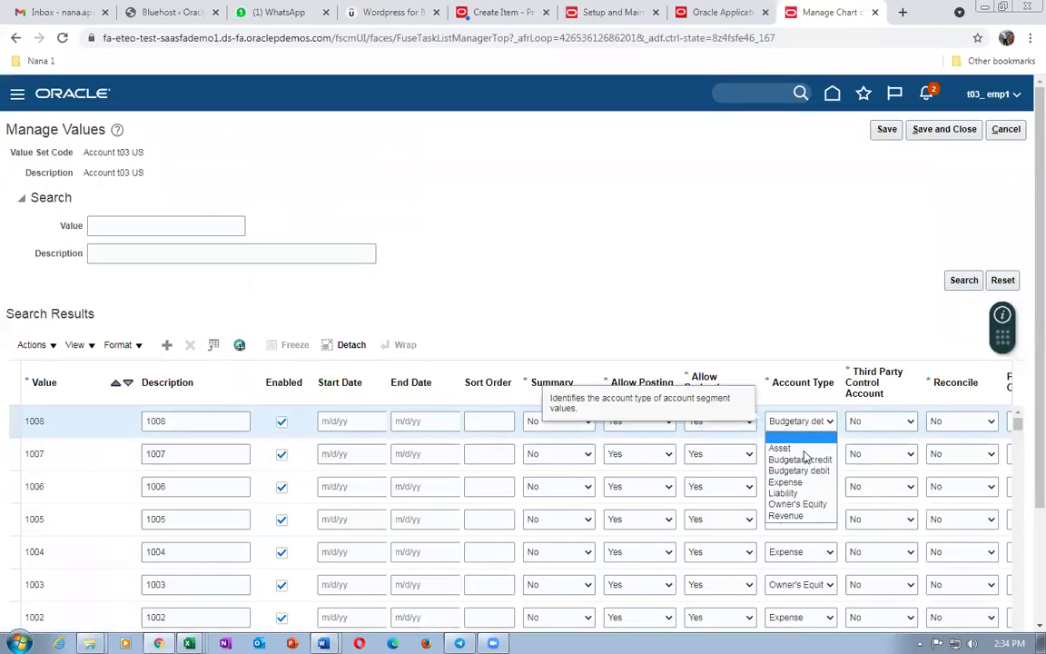
left_click(786, 482)
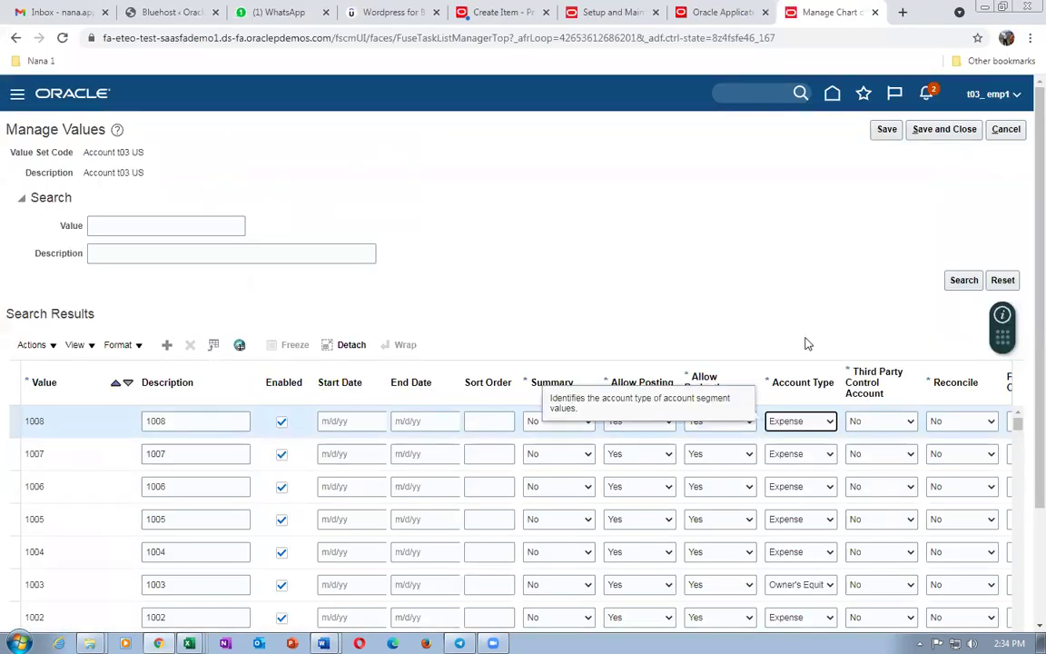
left_click(885, 129)
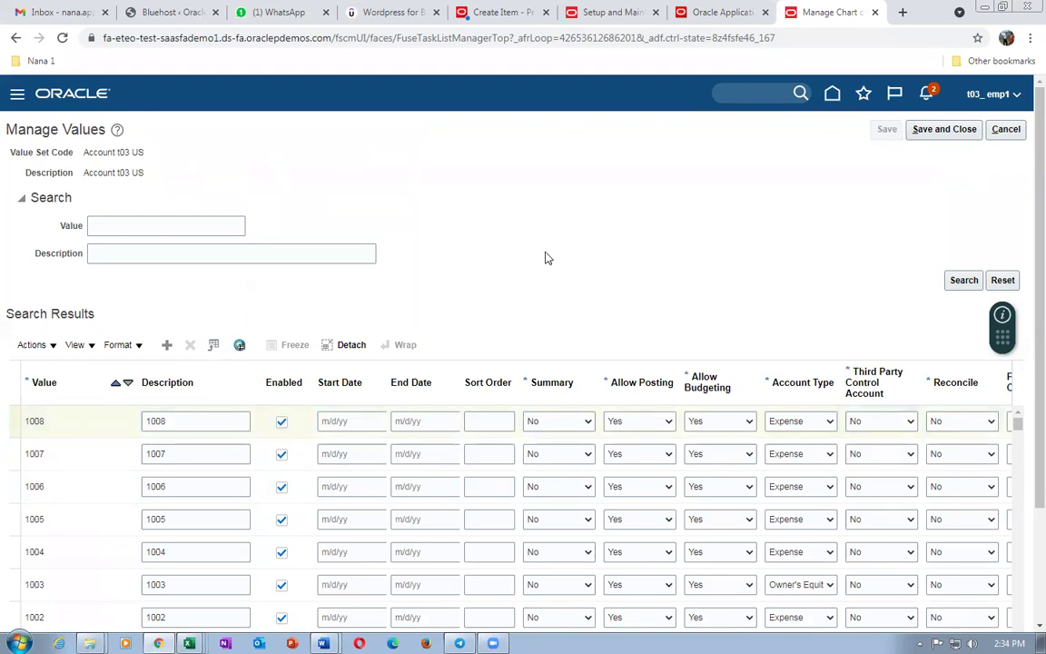
Check the Word accounts table for value 1009, and create account value 1009 with description 1009 and account type Asset
key("alt+Tab")
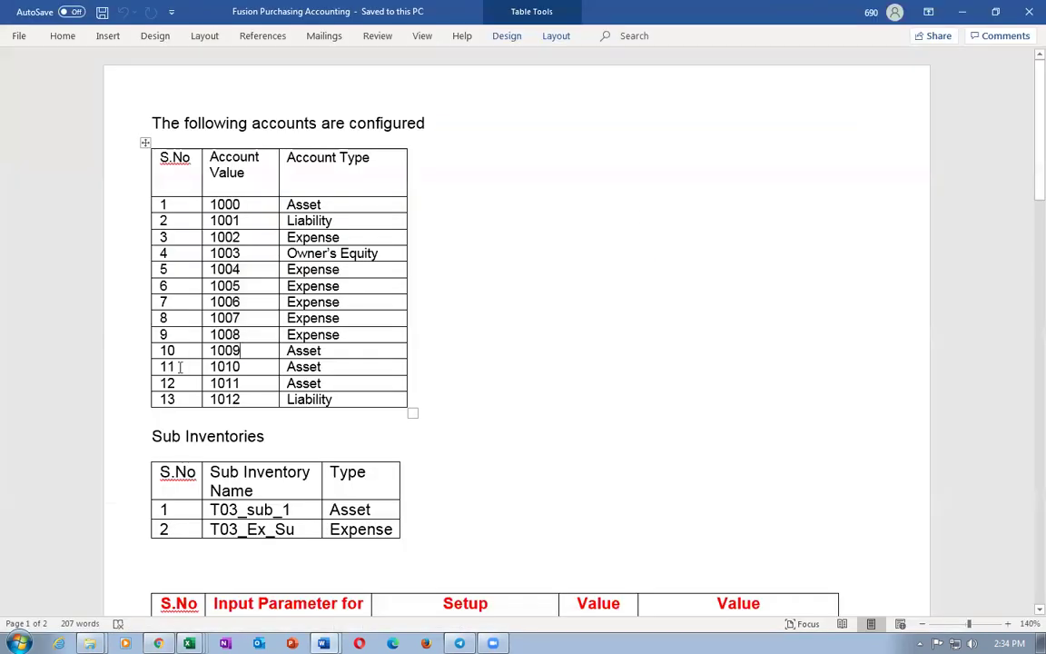
key("alt+Tab")
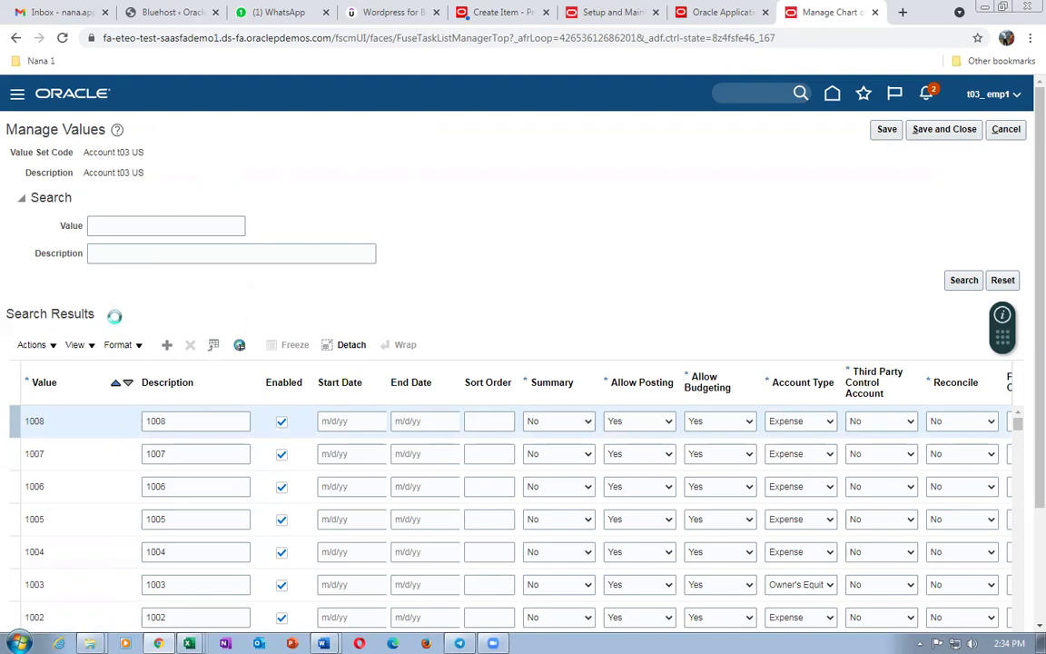
left_click(90, 420)
type("1009")
key("Tab")
type("1009")
key("Tab")
left_click(804, 422)
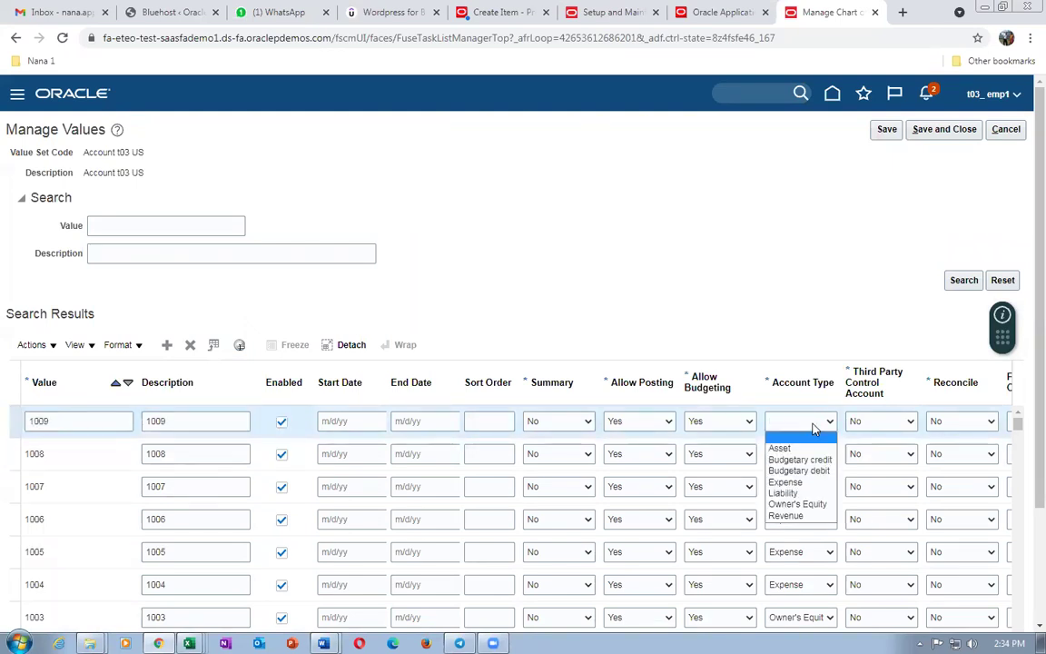
left_click(660, 270)
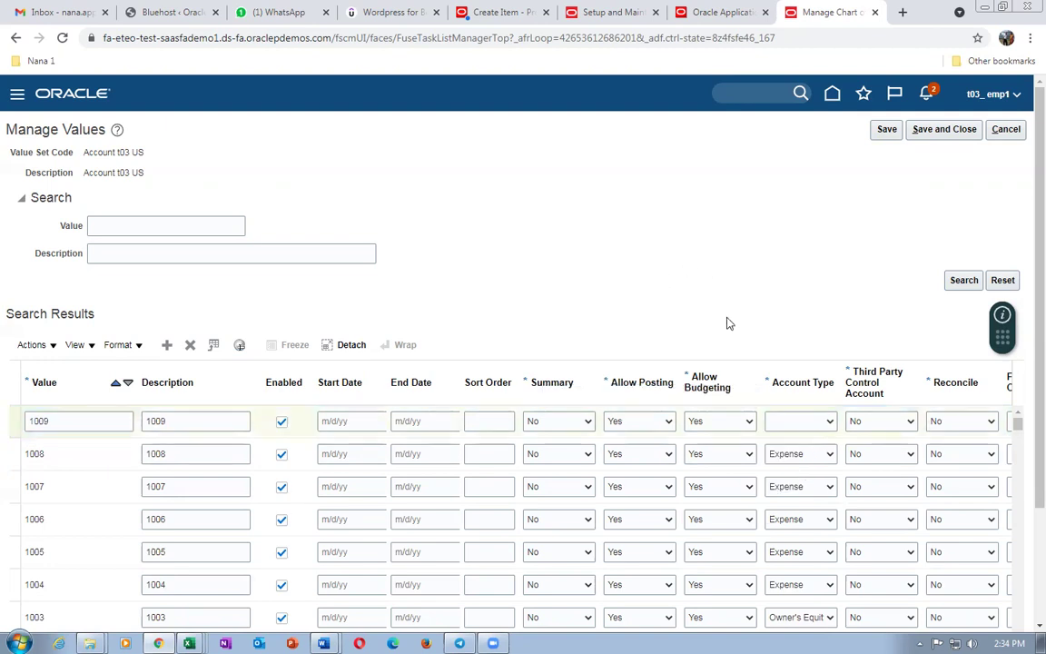
left_click(789, 425)
left_click(783, 445)
Create account value 1010 with description 1010 and account type Asset
left_click(167, 344)
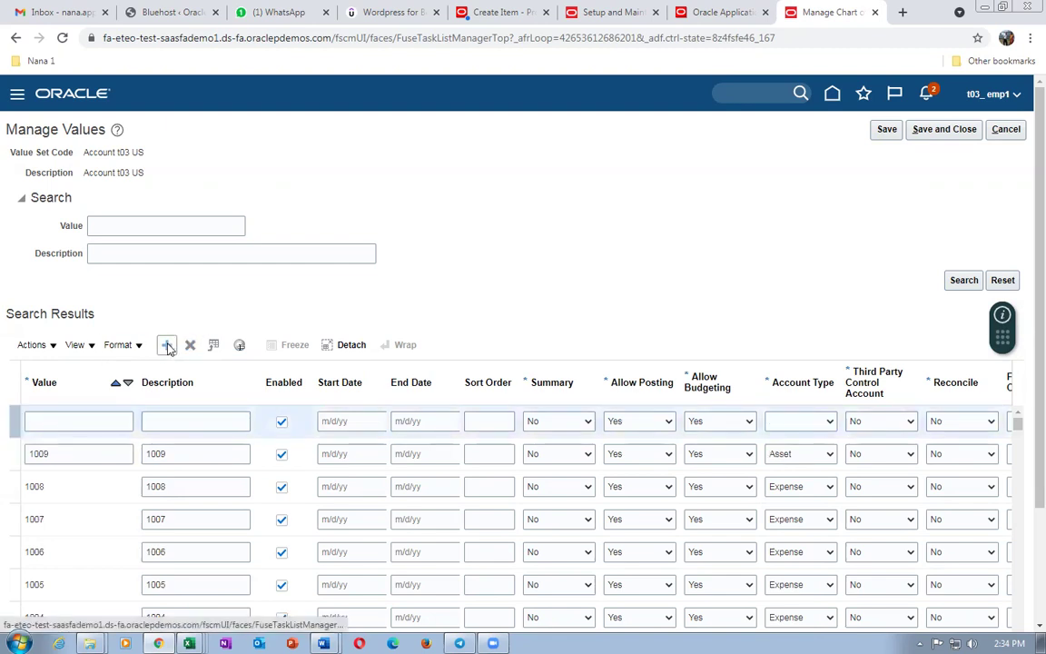
left_click(84, 422)
type("1010")
key("Tab")
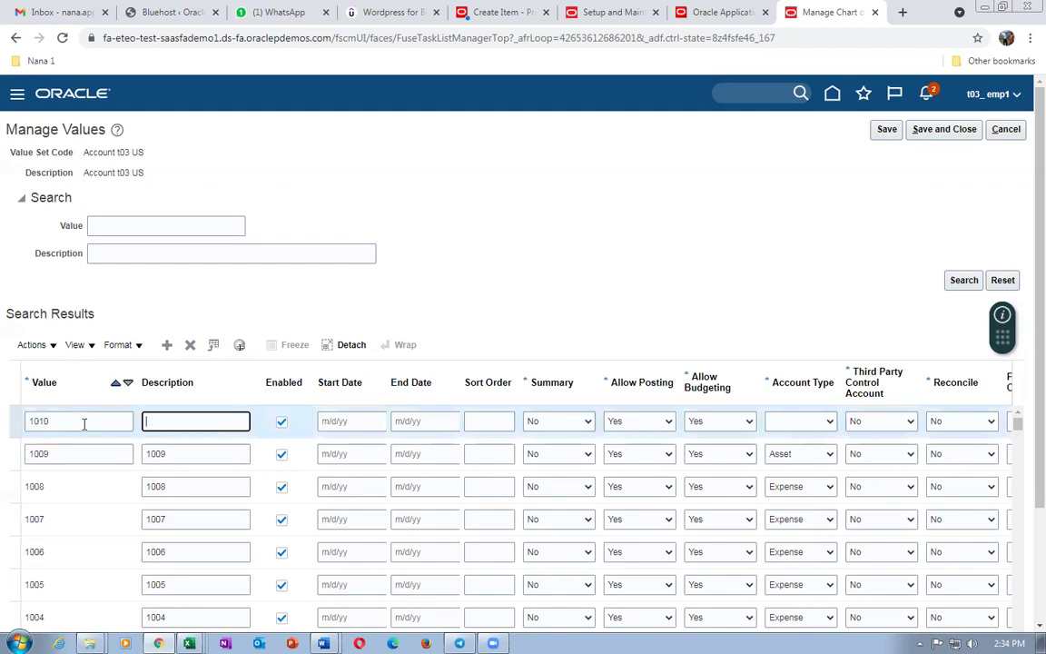
type("1010")
key("Tab")
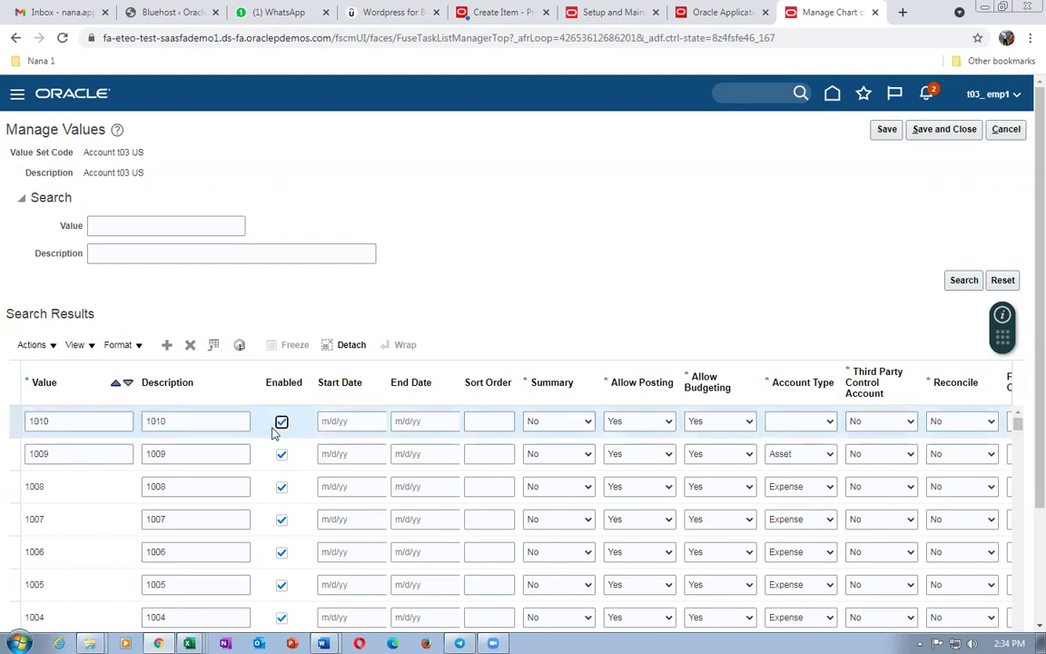
left_click(801, 424)
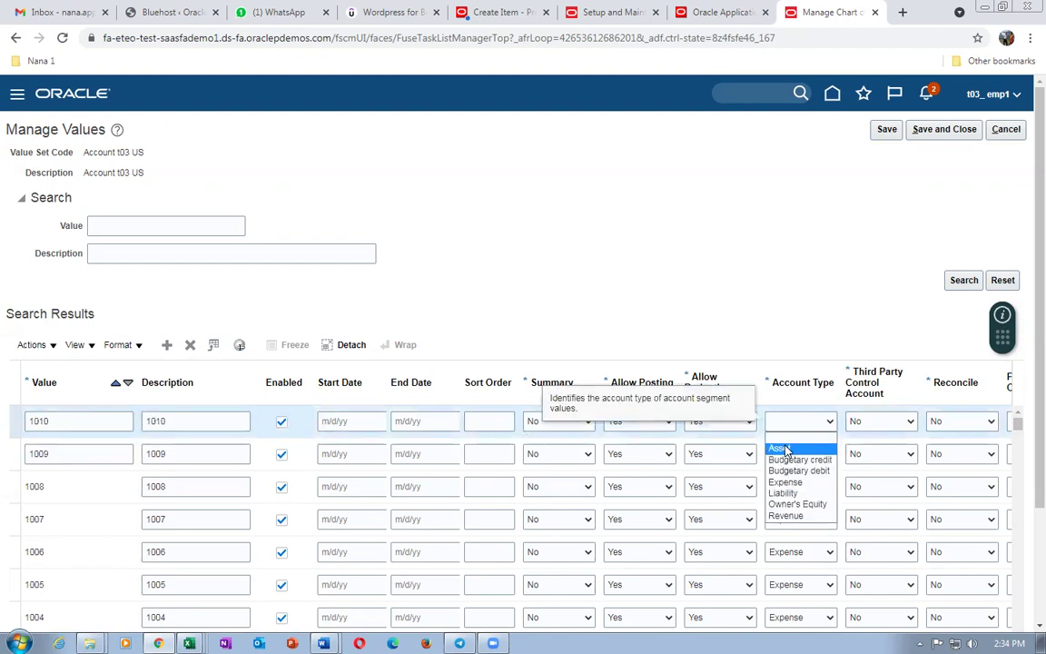
left_click(782, 449)
Check the Word accounts table for value 1011, and create account value 1011 with description 1011 and account type Asset
key("alt+Tab")
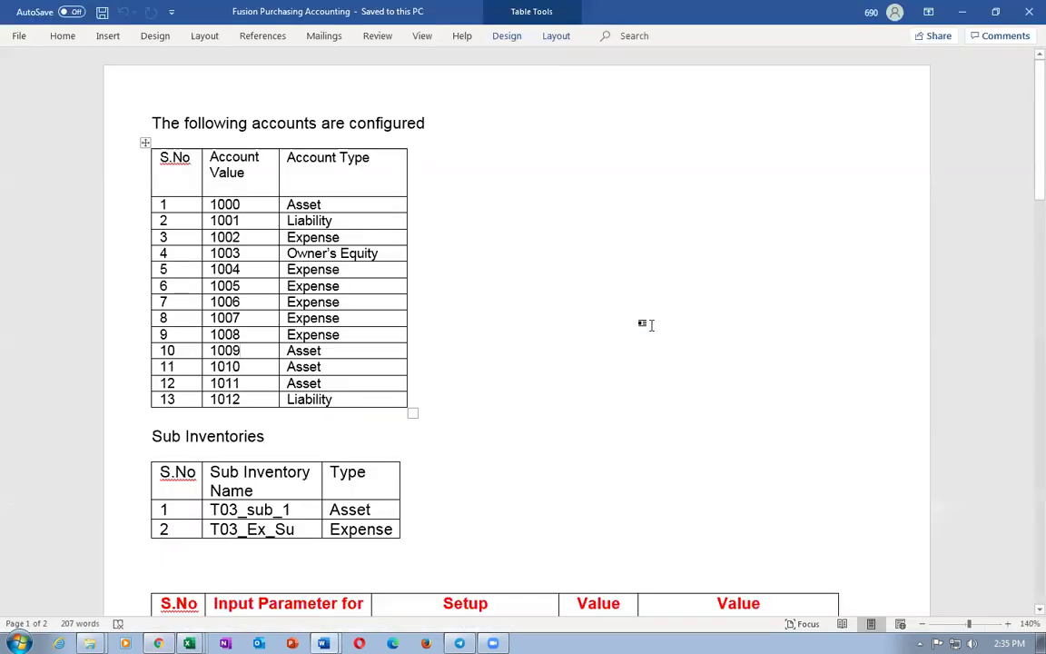
key("alt+Tab")
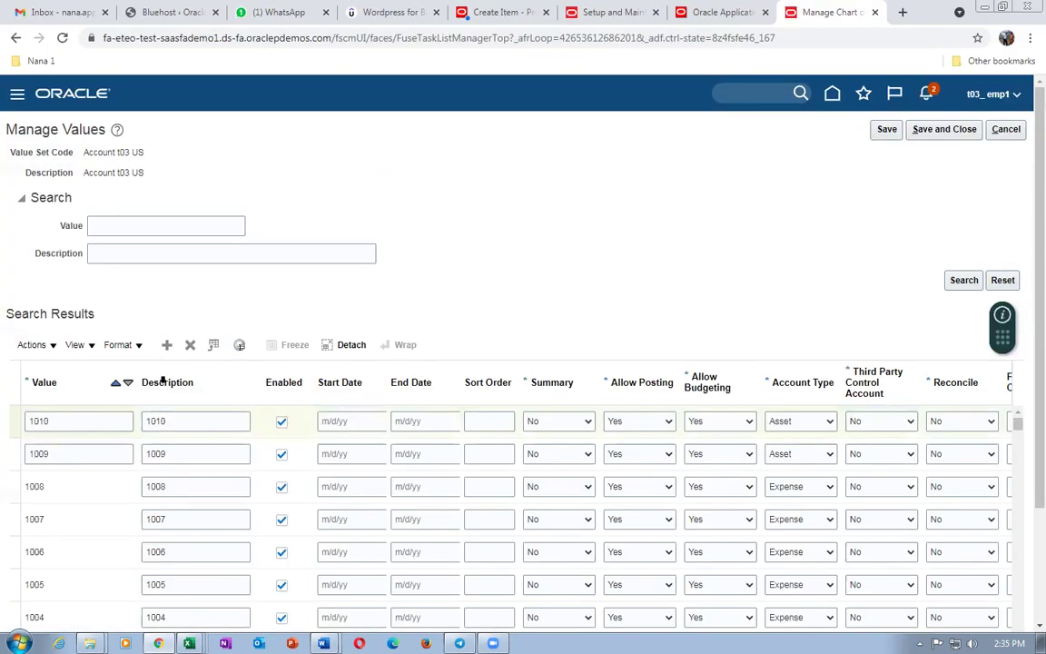
left_click(63, 421)
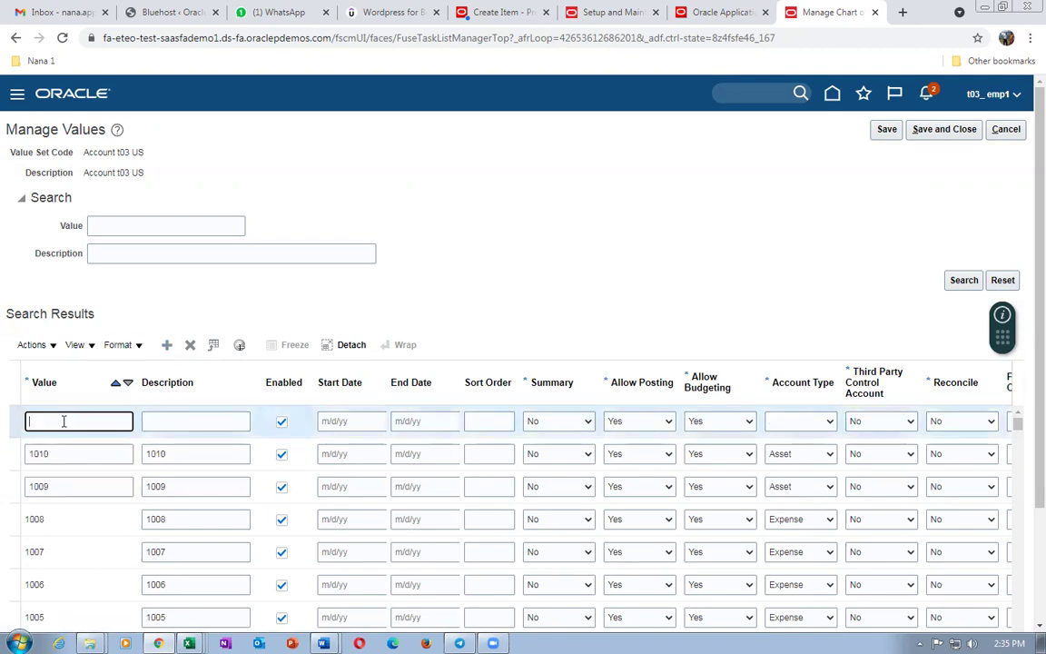
type("1011")
key("Tab")
type("1011")
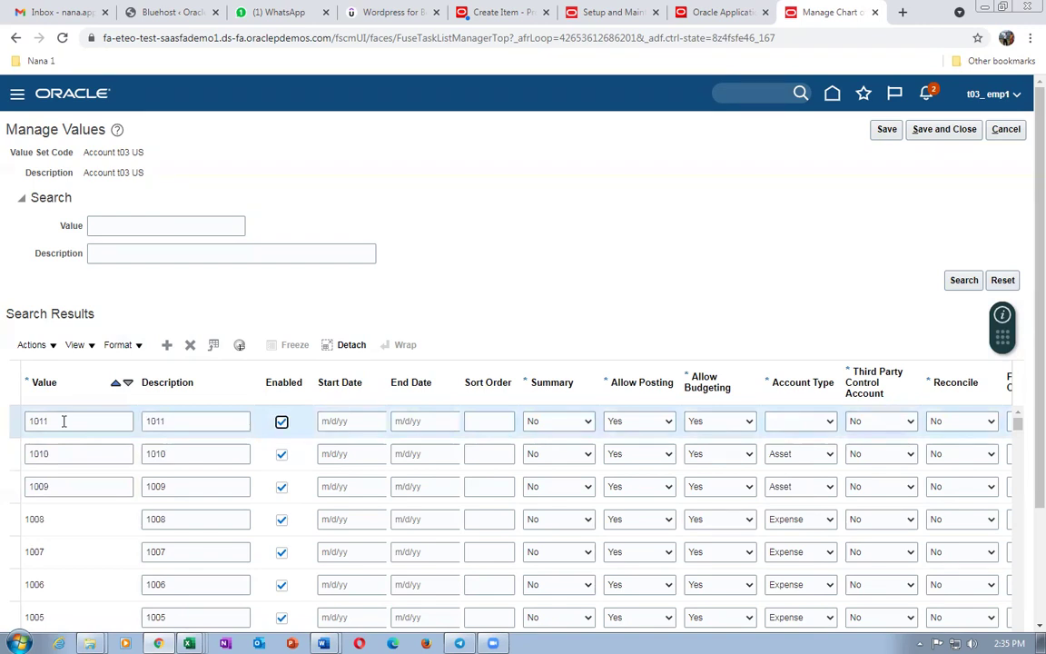
left_click(799, 422)
left_click(790, 447)
Create account value 1012 with description 1012 and account type Liability, and save and close the values
key("alt+Tab")
key("alt+Tab")
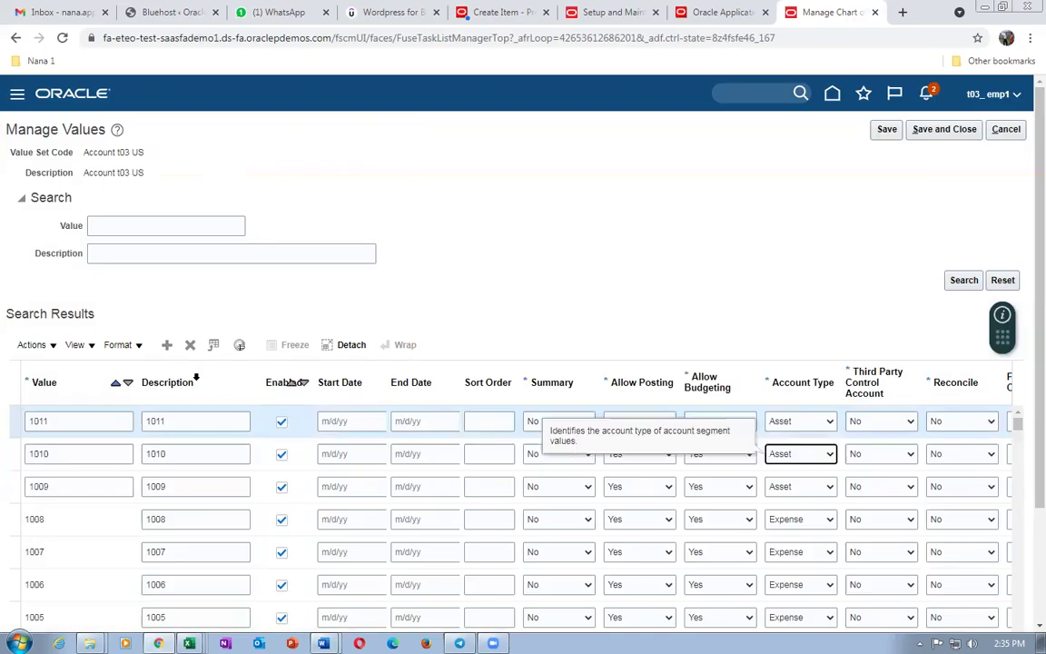
left_click(168, 345)
left_click(102, 422)
type("1012")
key("Tab")
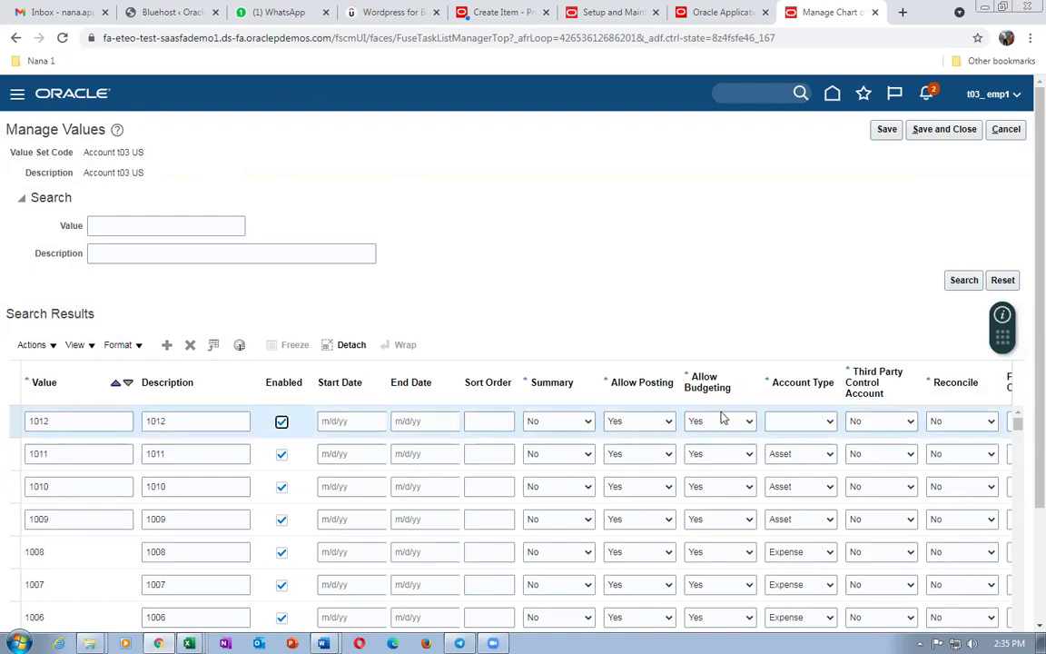
left_click(790, 423)
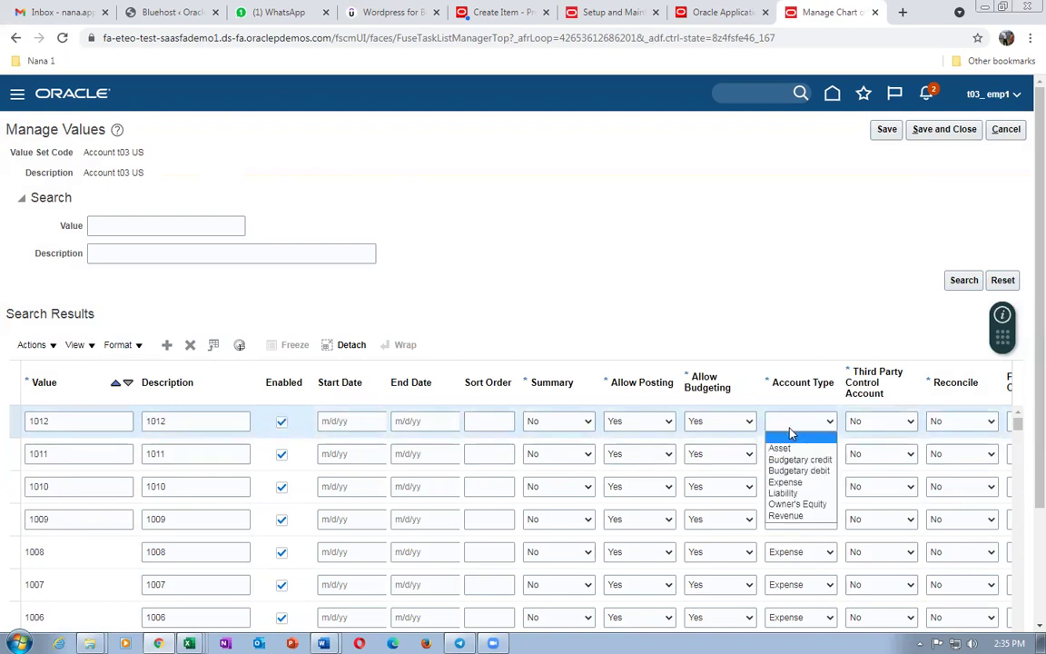
left_click(797, 494)
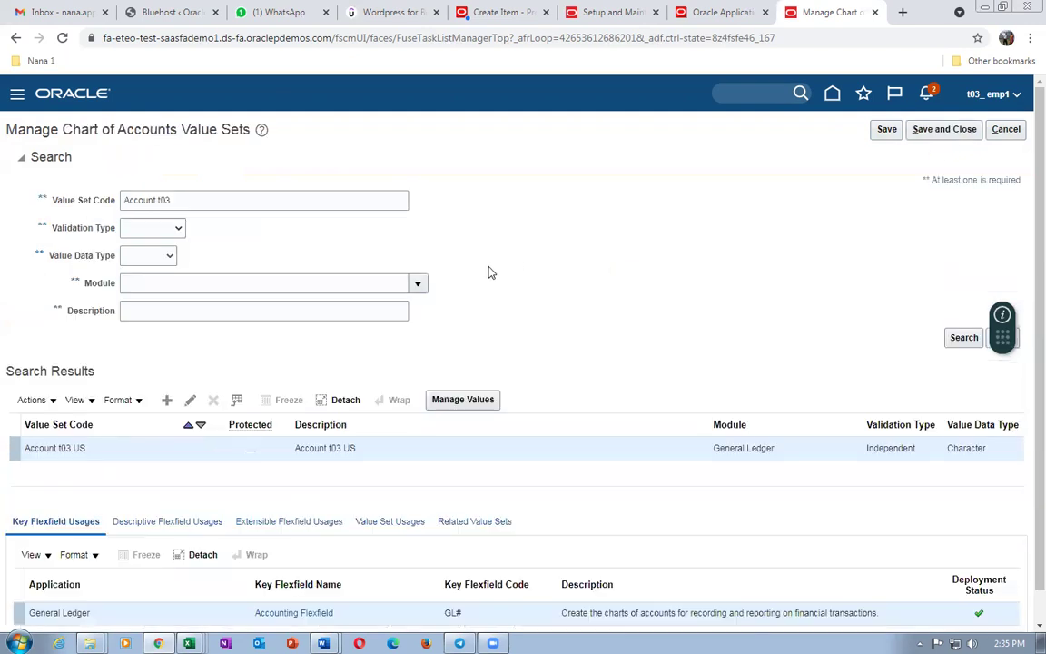
Reopen the values of the Account t03 US value set, review accounts 1000 to 1012, and leave without changes
left_click(458, 401)
left_click(970, 282)
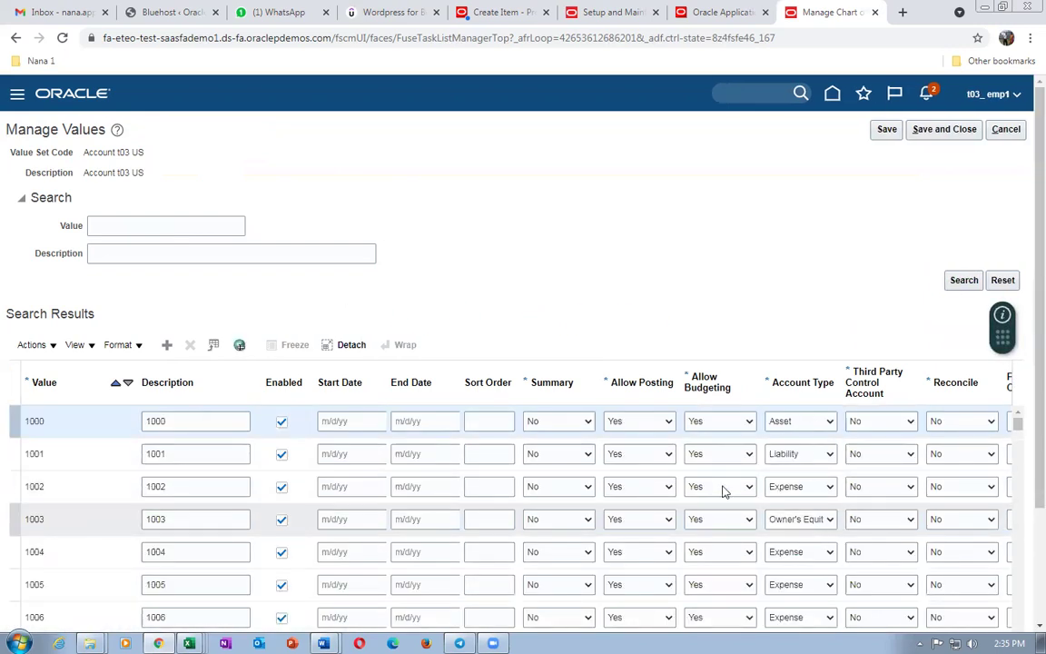
scroll(724, 490, "down", 3)
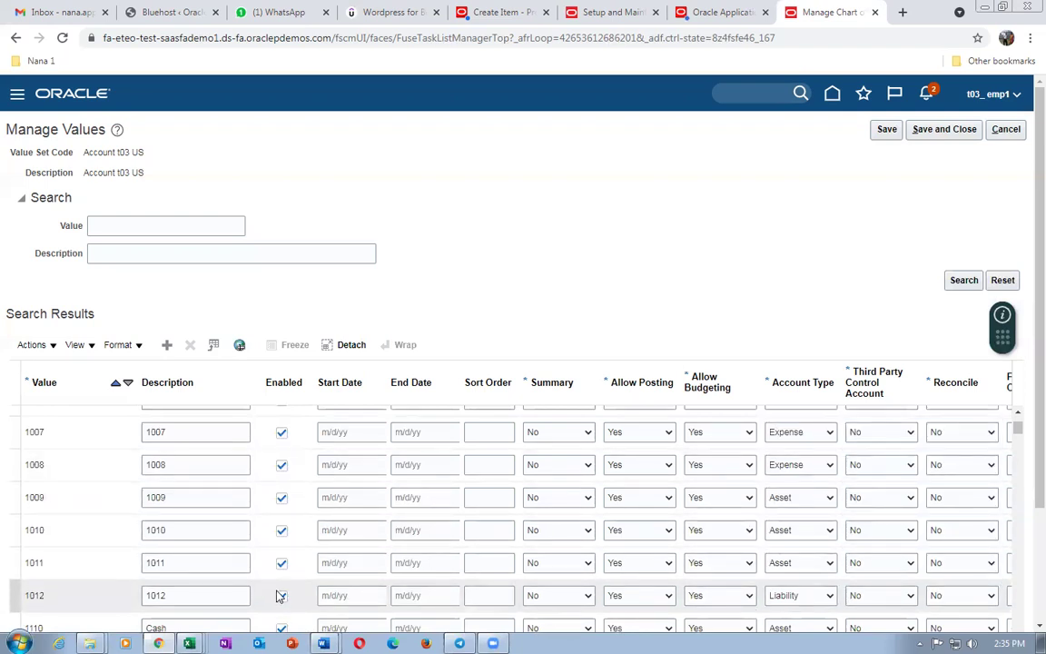
left_click(1006, 129)
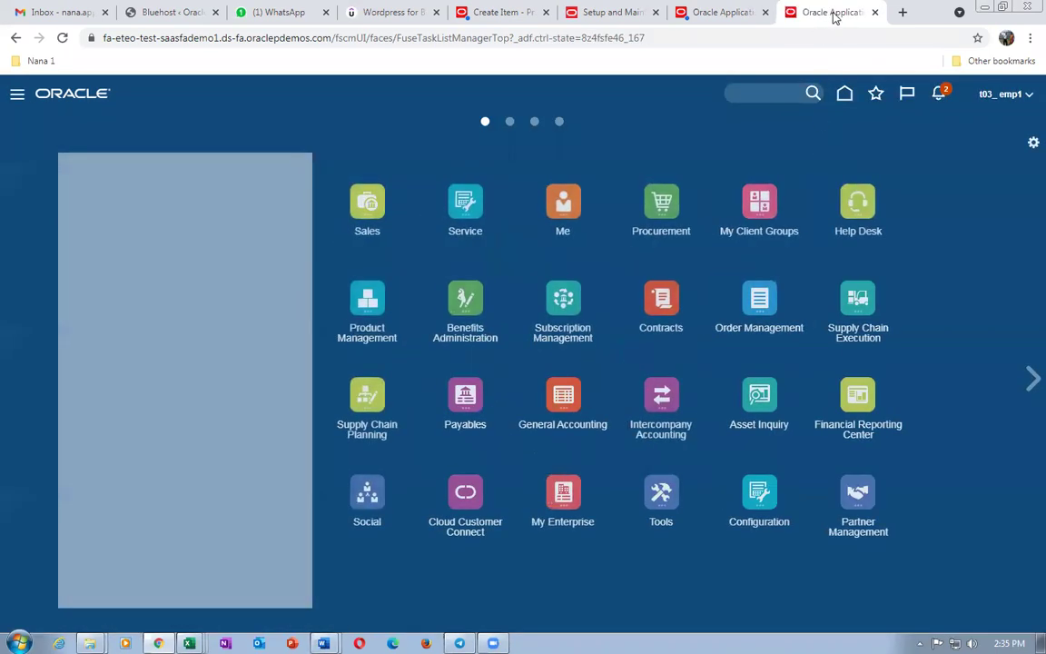
right_click(823, 11)
left_click(830, 111)
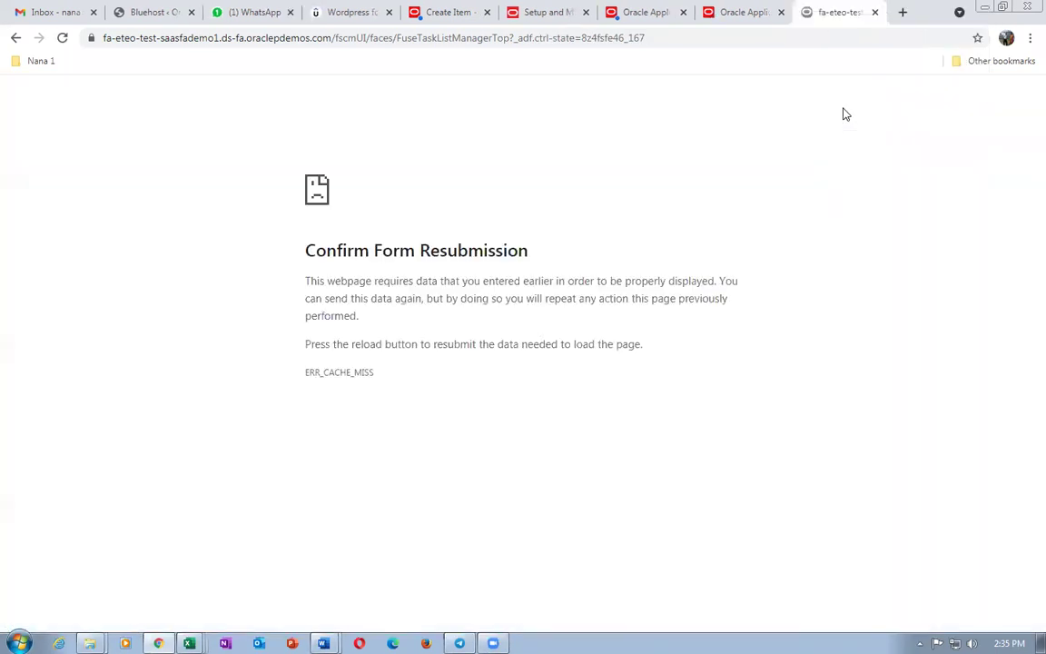
left_click(656, 34)
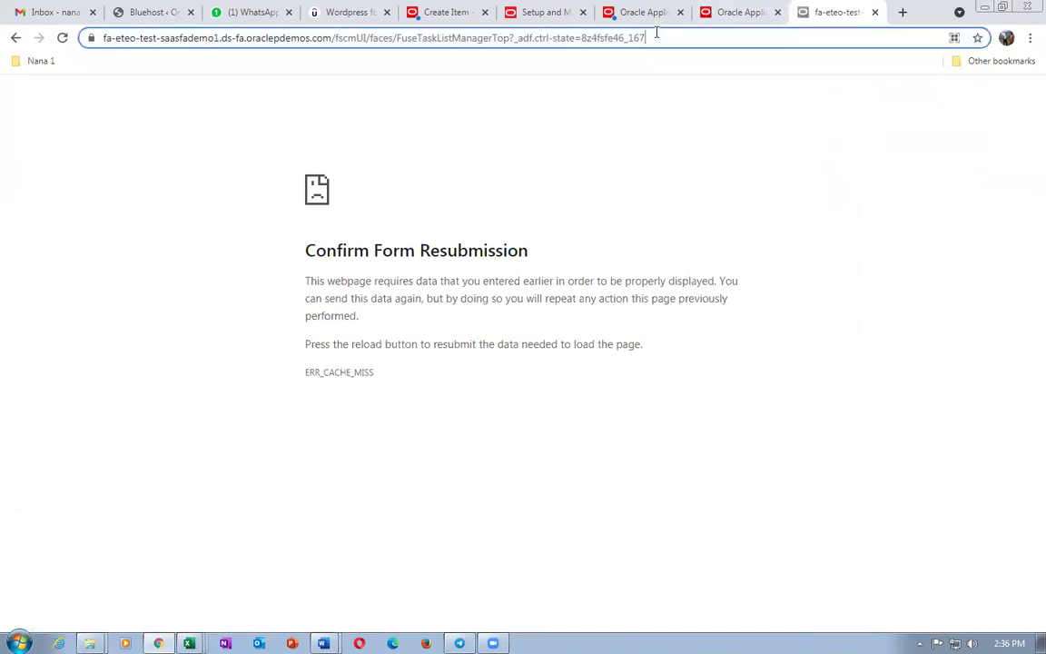
left_click(673, 36)
key("BackSpace")
key("BackSpace")
key("BackSpace")
key("BackSpace")
key("BackSpace")
key("BackSpace")
key("BackSpace")
key("BackSpace")
key("BackSpace")
key("BackSpace")
key("BackSpace")
key("BackSpace")
key("BackSpace")
key("BackSpace")
key("BackSpace")
key("BackSpace")
key("BackSpace")
key("BackSpace")
key("BackSpace")
key("BackSpace")
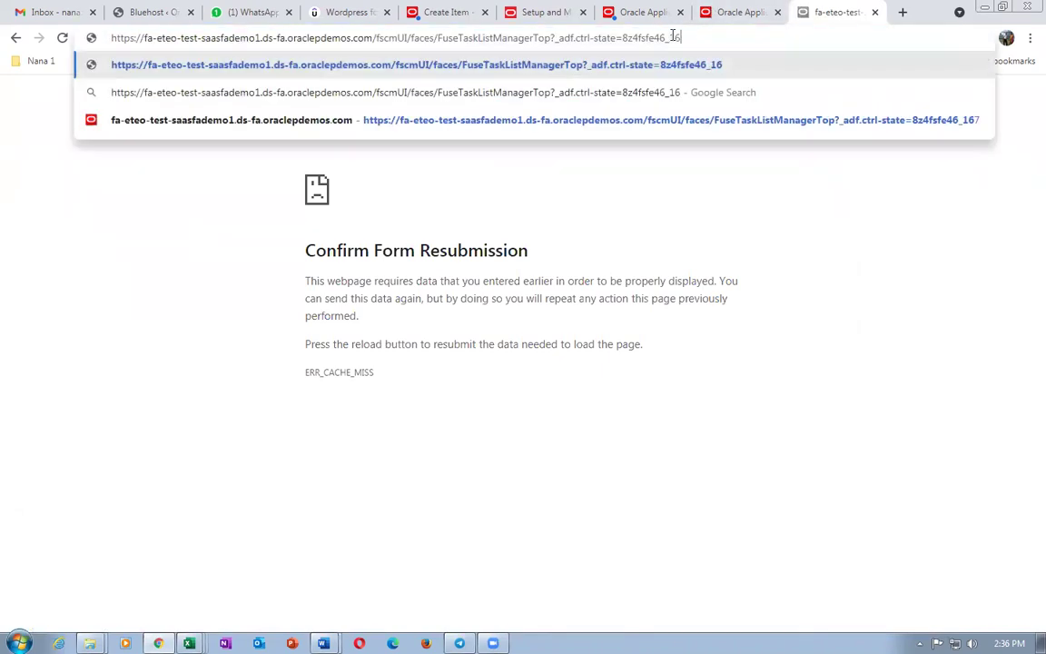
key("BackSpace")
key("BackSpace")
key("BackSpace")
key("BackSpace")
key("BackSpace")
key("BackSpace")
key("BackSpace")
key("BackSpace")
key("BackSpace")
key("BackSpace")
key("BackSpace")
key("BackSpace")
key("BackSpace")
key("BackSpace")
key("BackSpace")
key("BackSpace")
key("BackSpace")
key("BackSpace")
key("BackSpace")
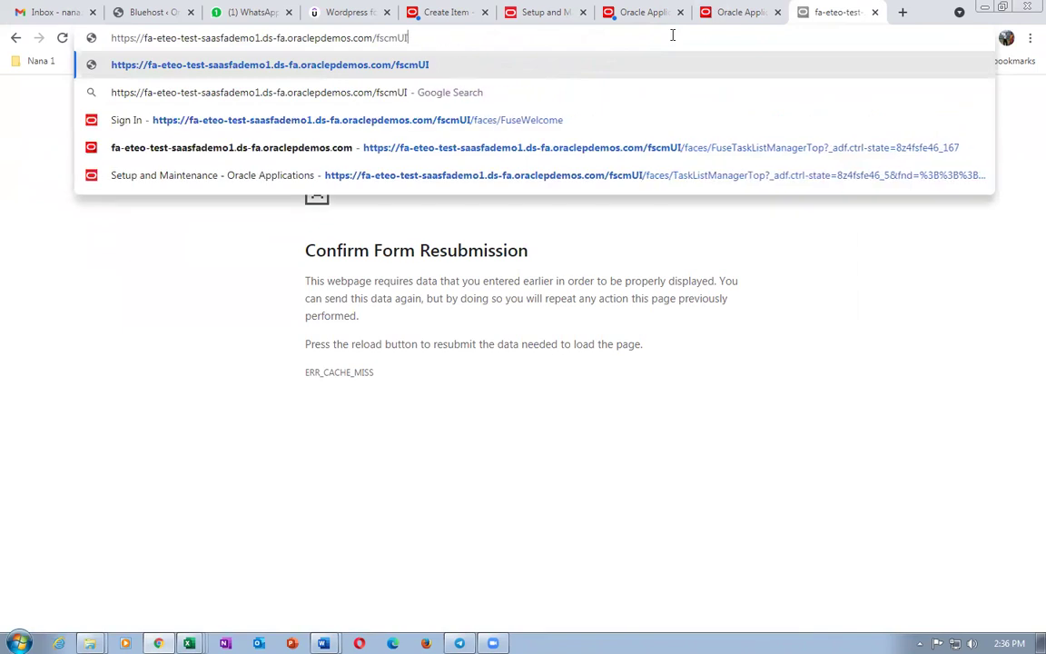
key("Return")
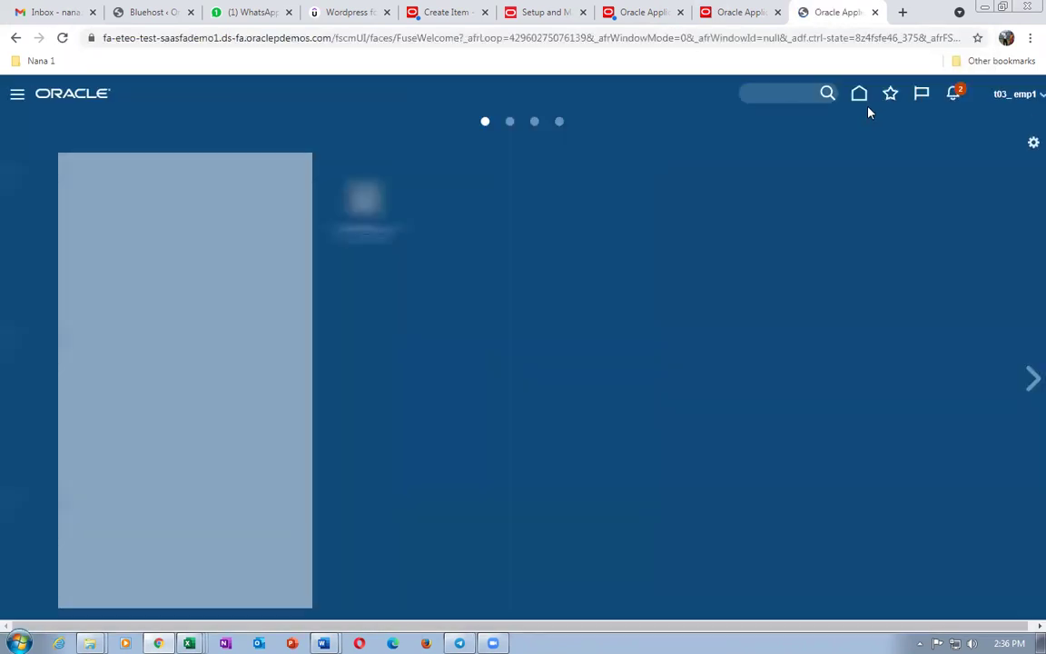
right_click(829, 10)
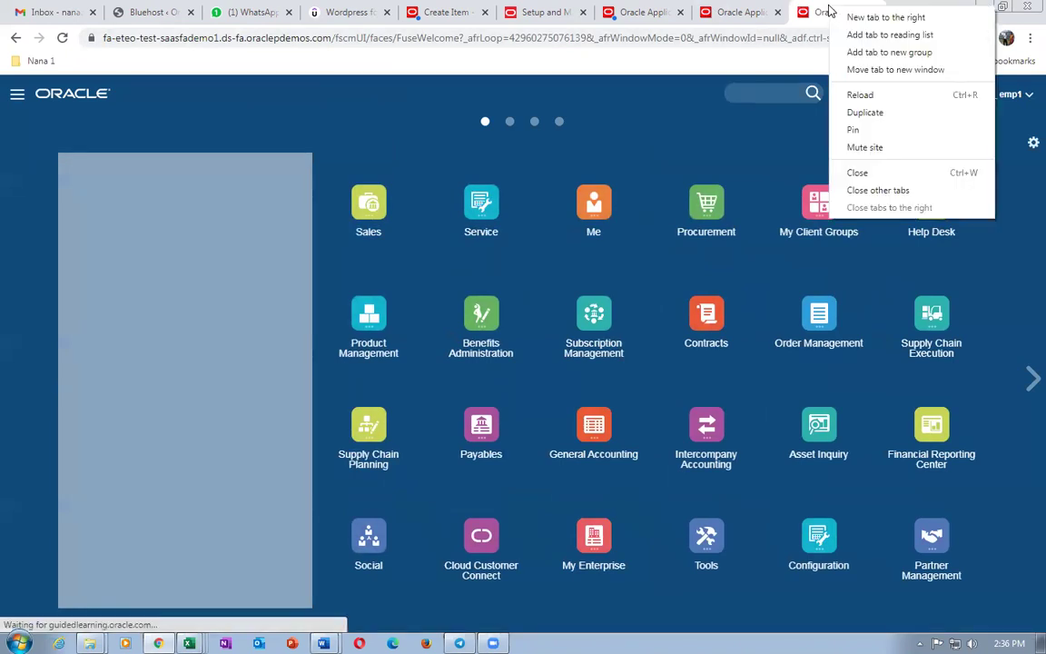
left_click(849, 116)
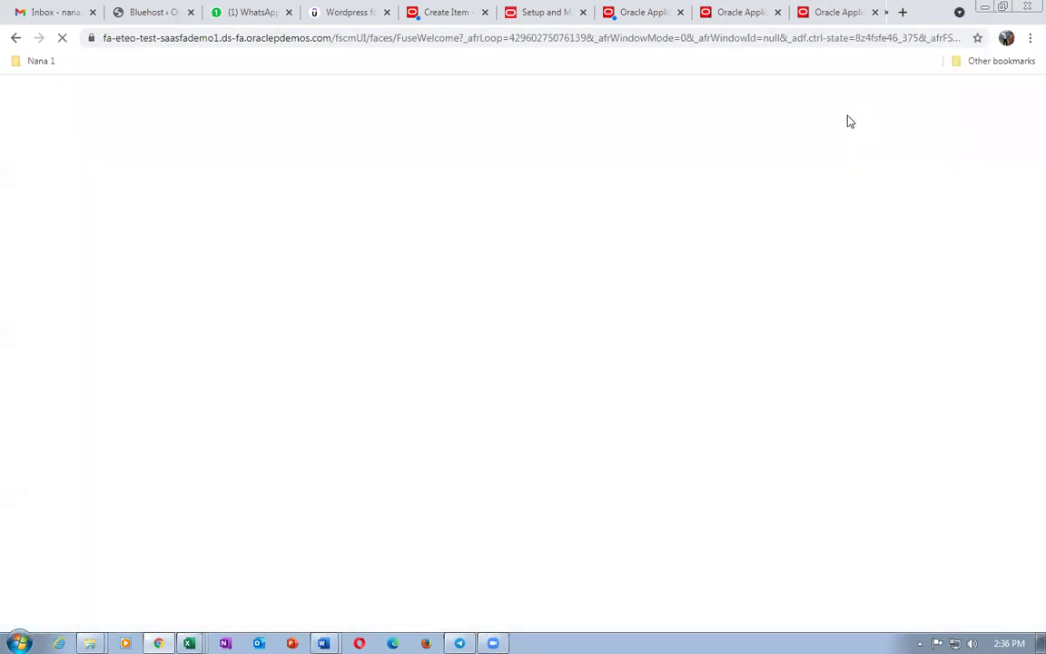
left_click(514, 38)
key("BackSpace")
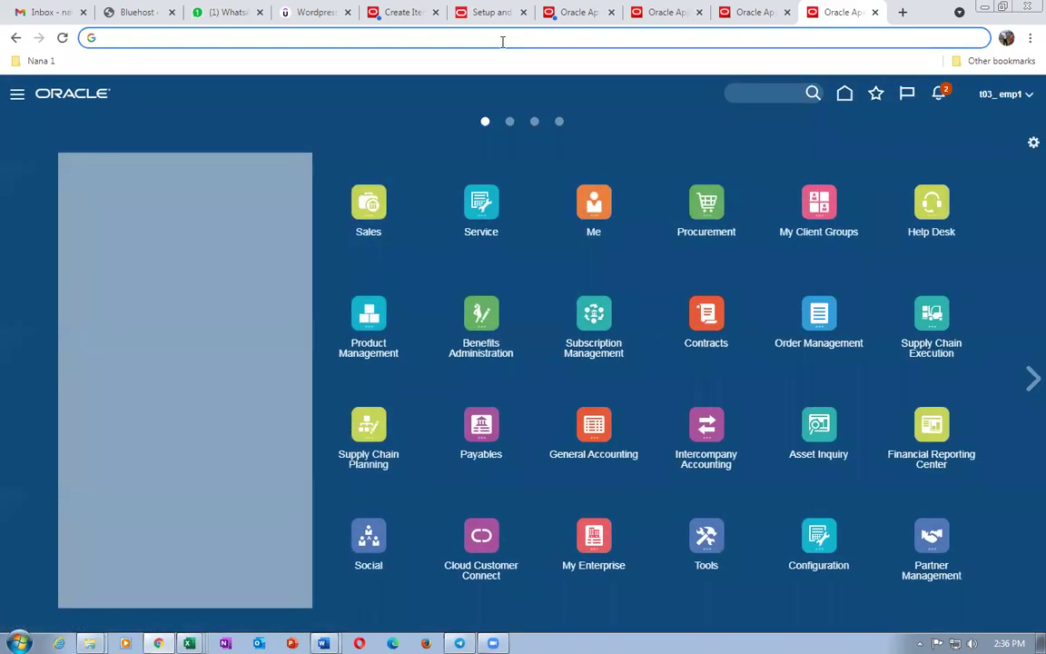
left_click(875, 12)
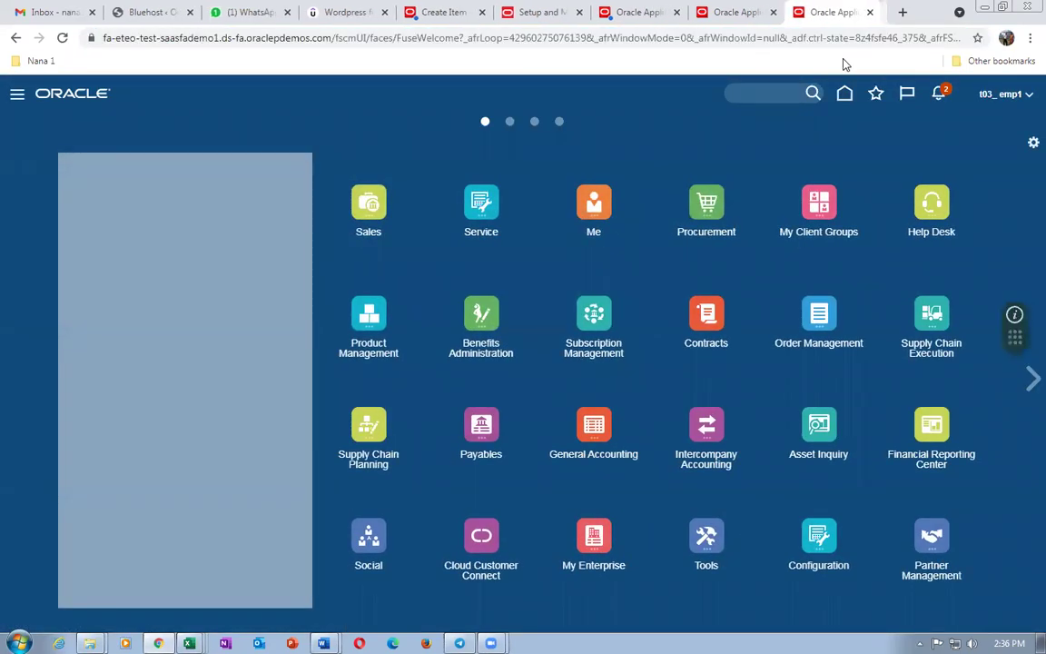
Open two more copies of the Oracle home page tab, and switch to the tab with the fa-etat-saasfademo1 instance
right_click(846, 18)
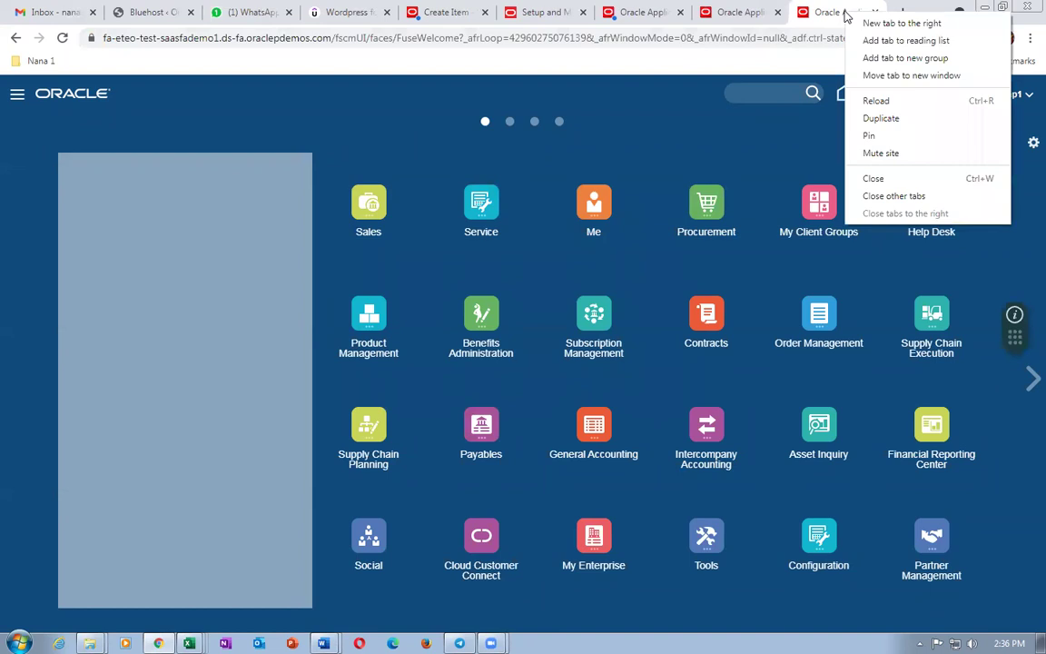
left_click(874, 119)
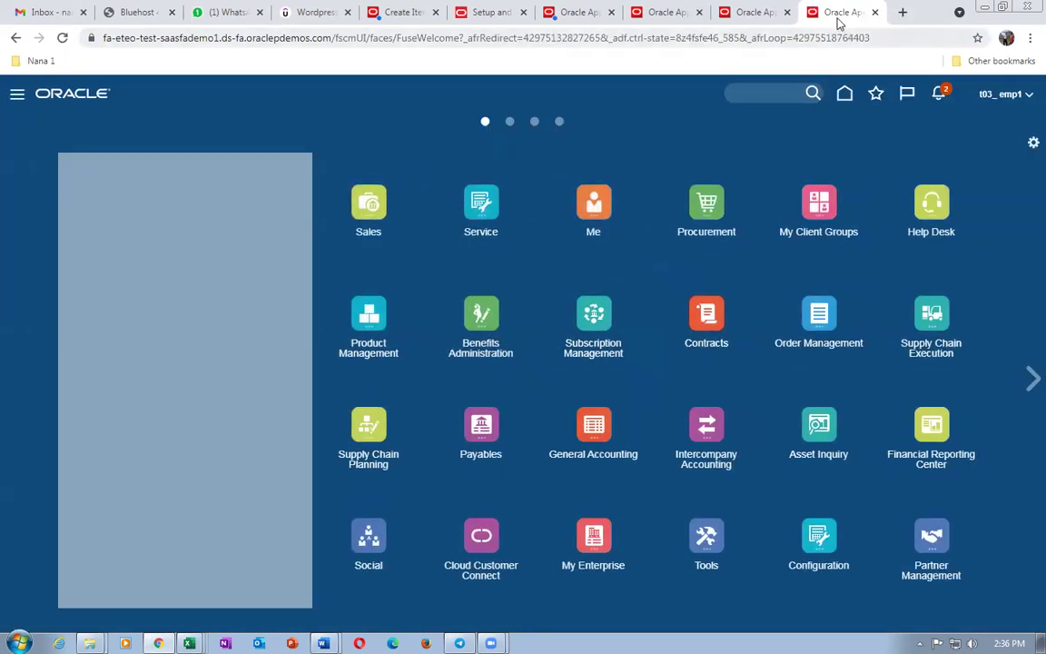
right_click(840, 22)
left_click(870, 127)
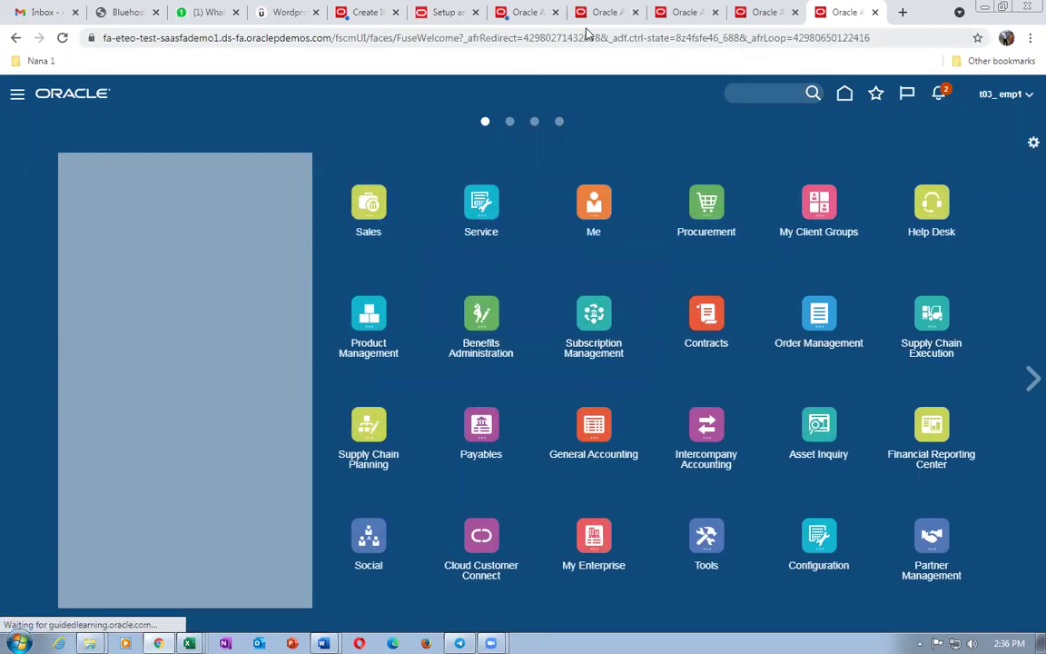
left_click(529, 12)
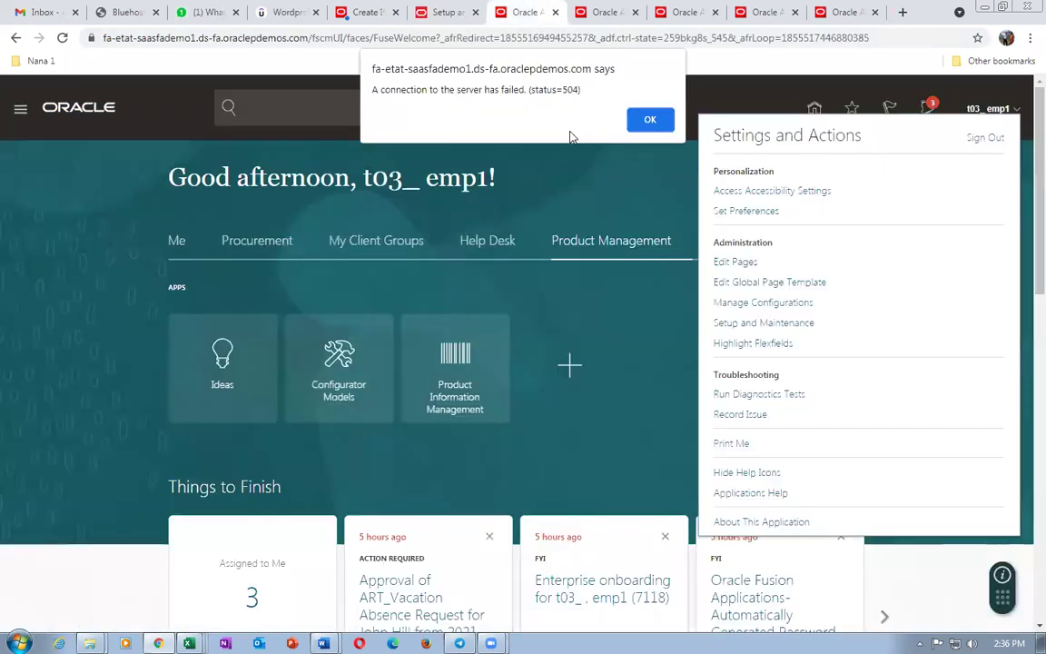
Dismiss the connection error, switch to the fa-eteo-test-saasfademo1 tab, and check the T03_sub_1 entry in the Word document's Sub Inventories table
left_click(647, 119)
left_click(606, 13)
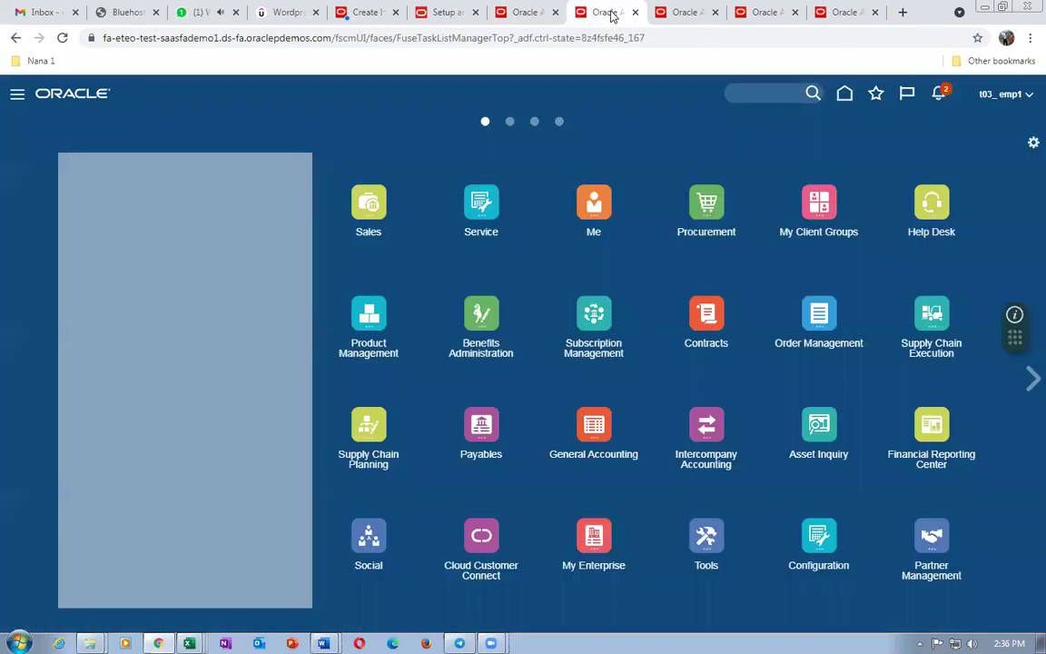
key("alt+Tab")
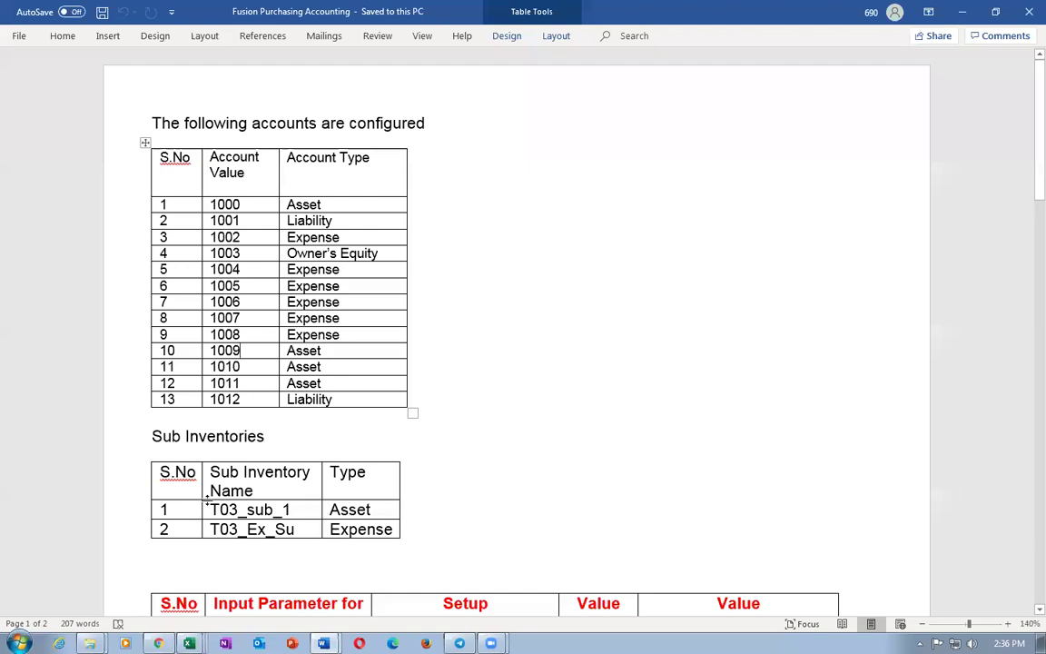
left_click(169, 509)
key("Tab")
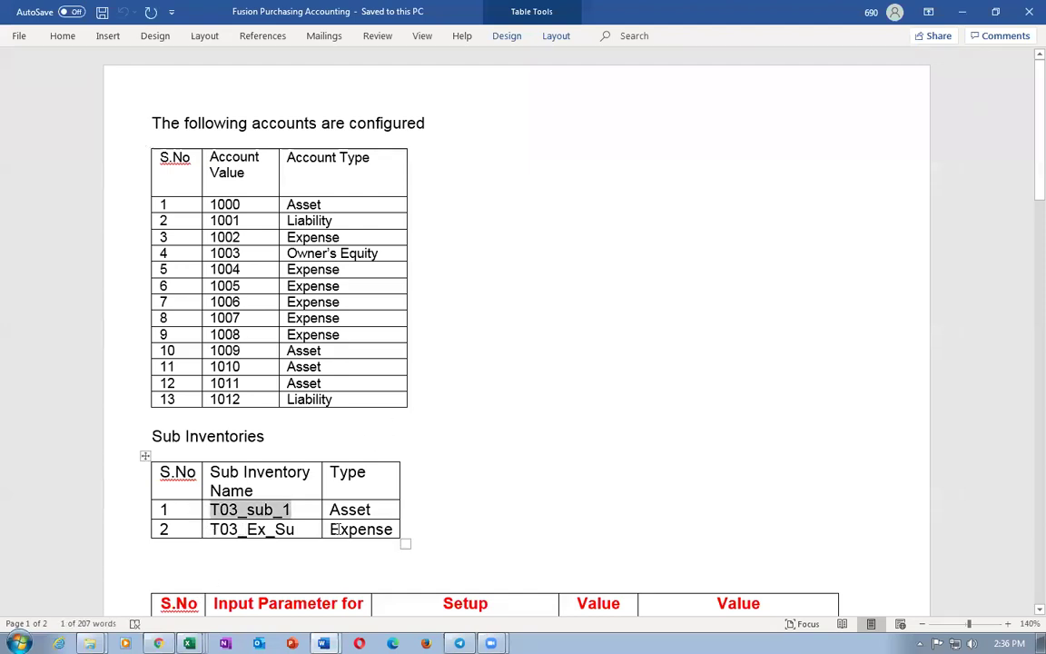
key("alt+Tab")
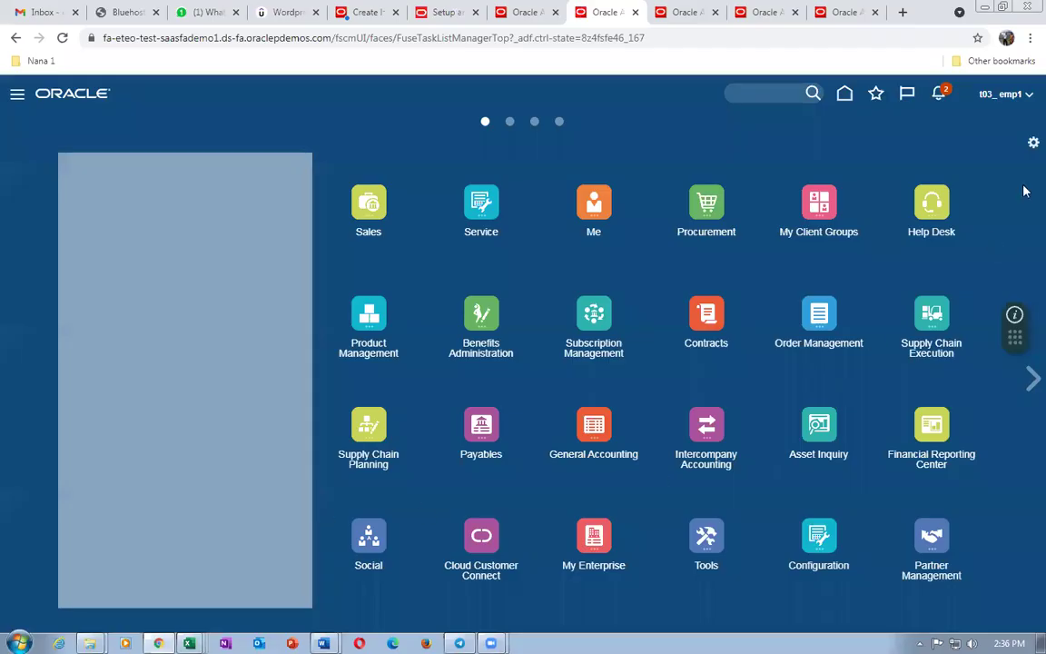
Go to Setup and Maintenance, search the tasks for man%sub%loca%, and open Manage Subinventories and Locators
left_click(1005, 95)
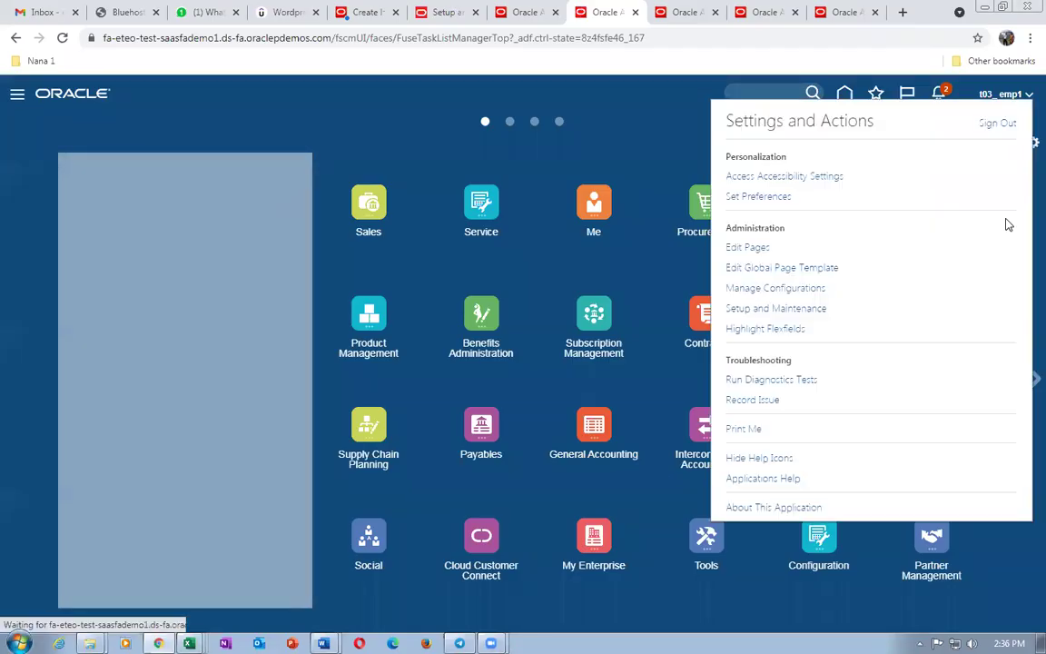
left_click(783, 308)
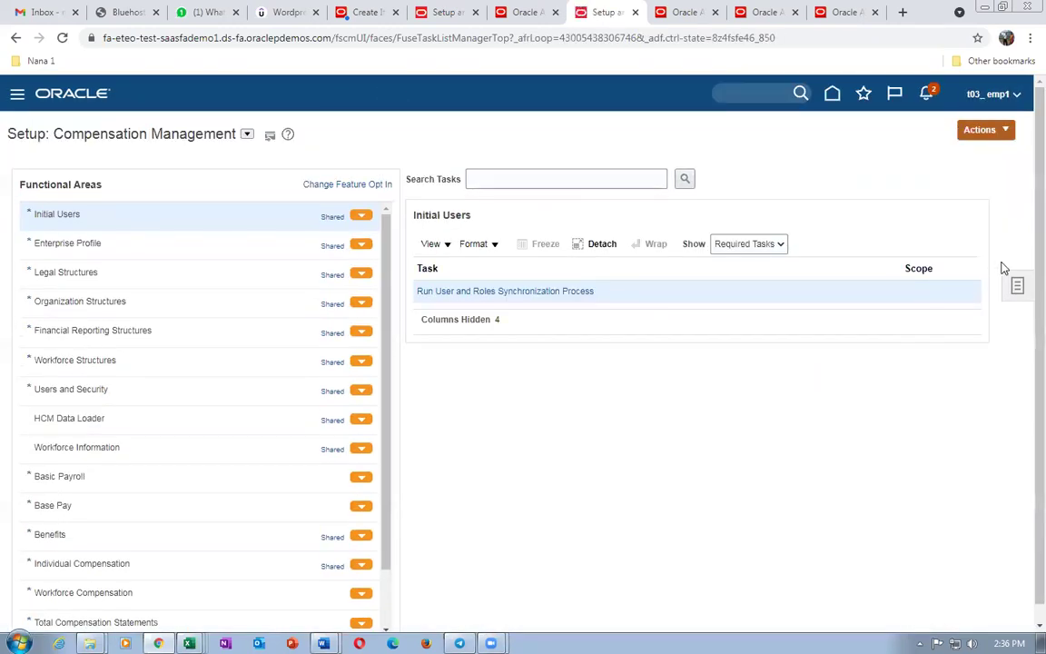
left_click(1017, 288)
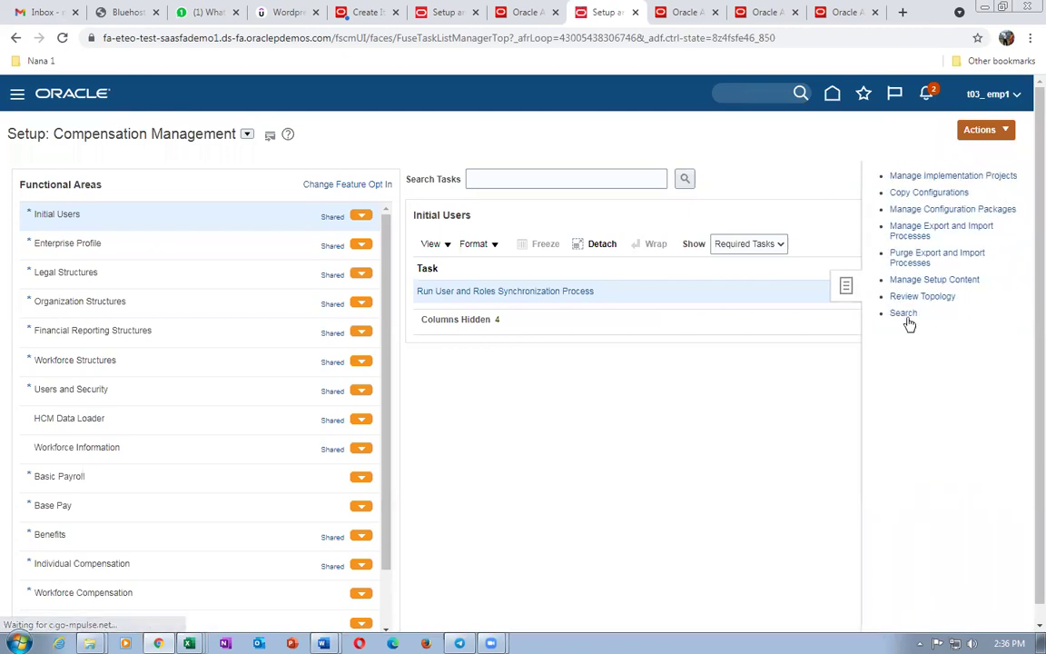
left_click(378, 171)
type("man%s")
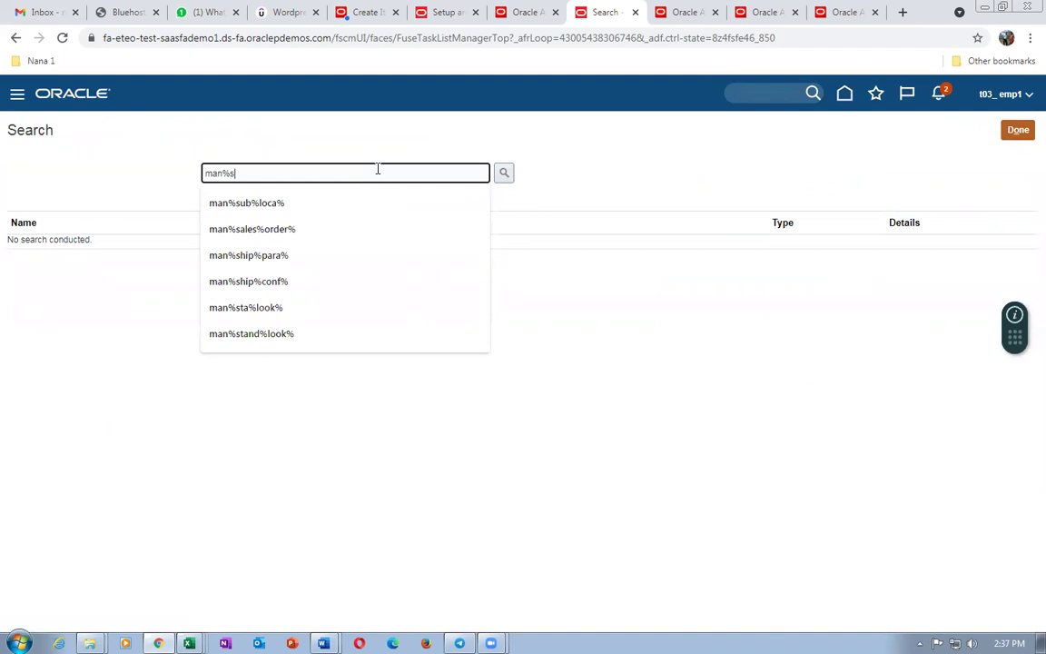
type("ub%loca%")
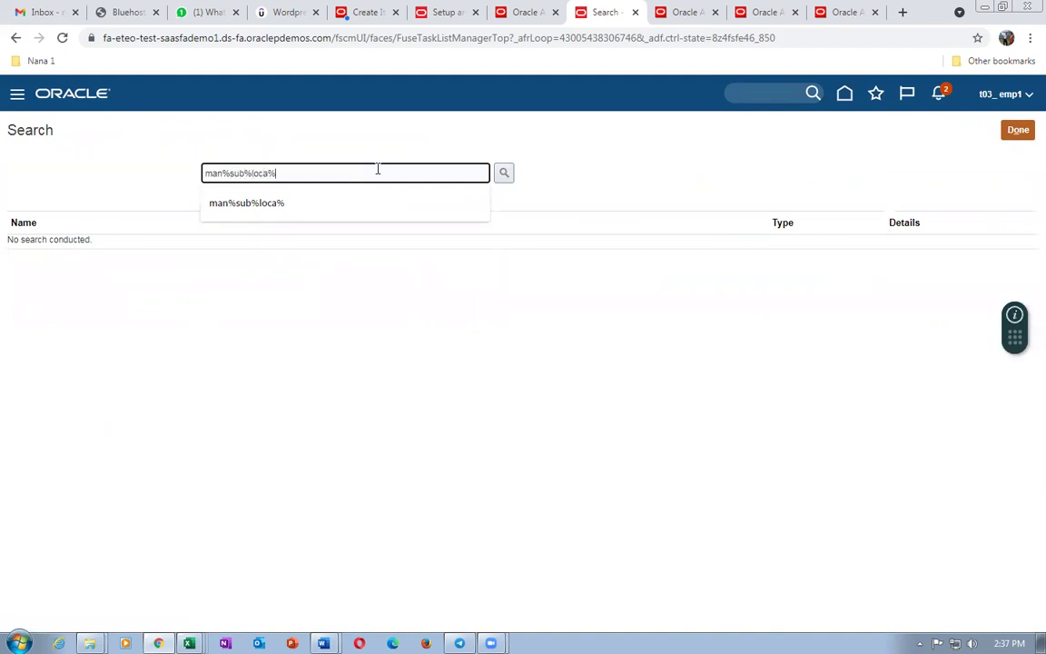
key("Return")
left_click(86, 245)
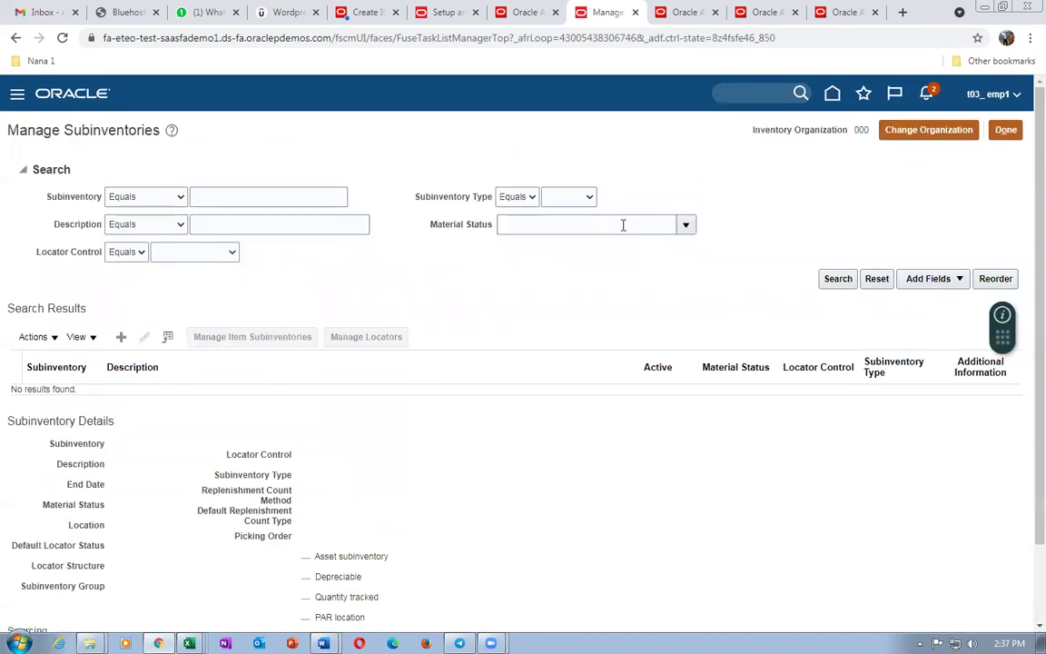
Read the unread Infidox chat in WhatsApp Web, and return to the Manage Subinventories page
left_click(212, 12)
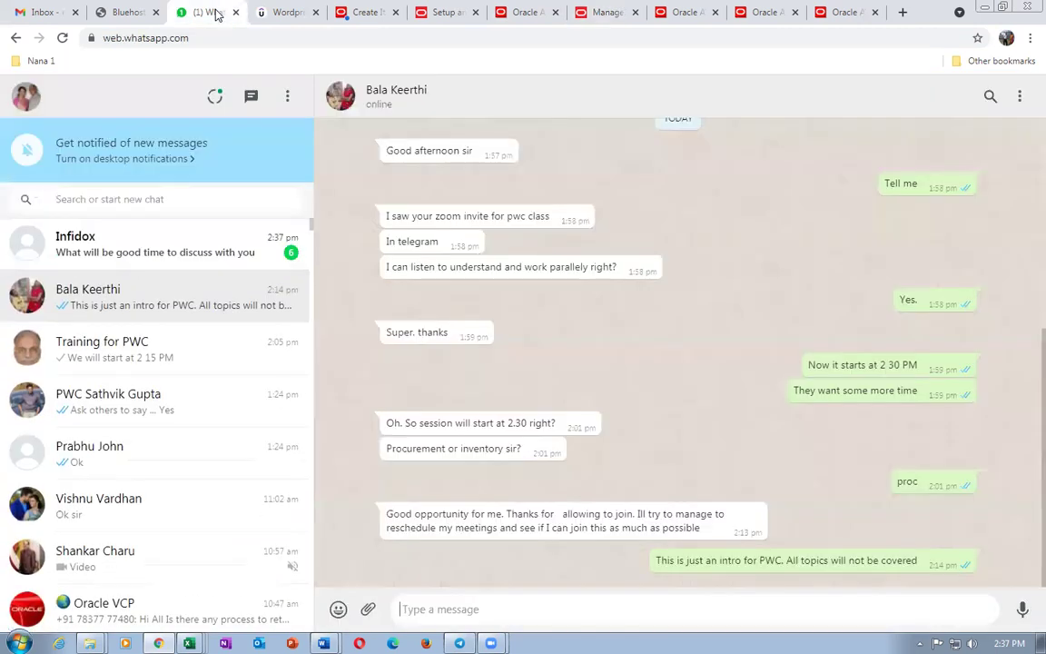
left_click(122, 252)
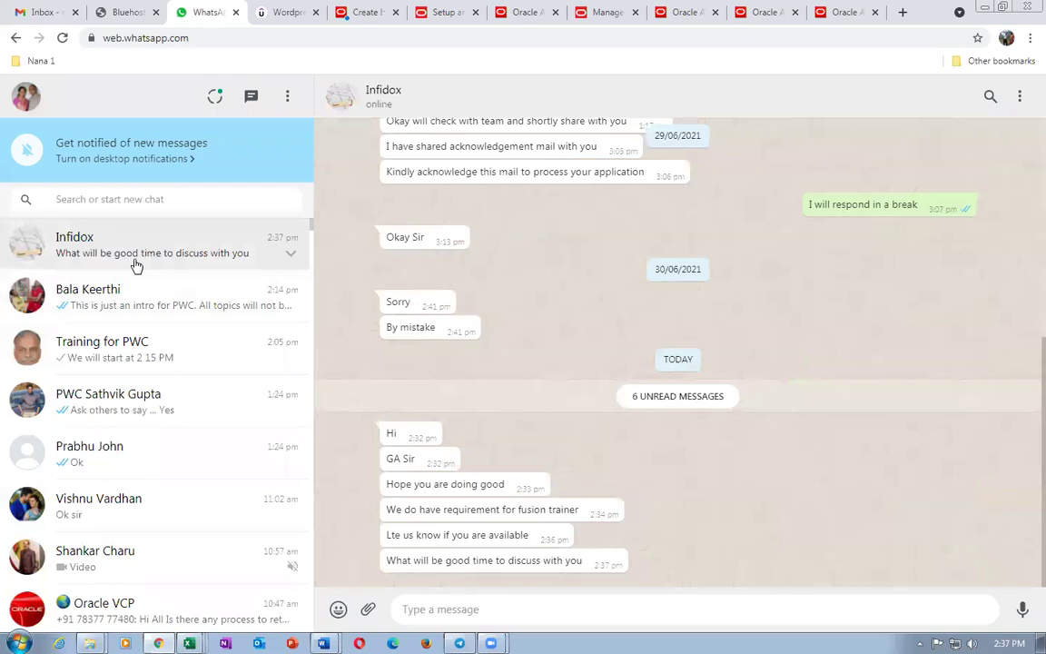
left_click(763, 13)
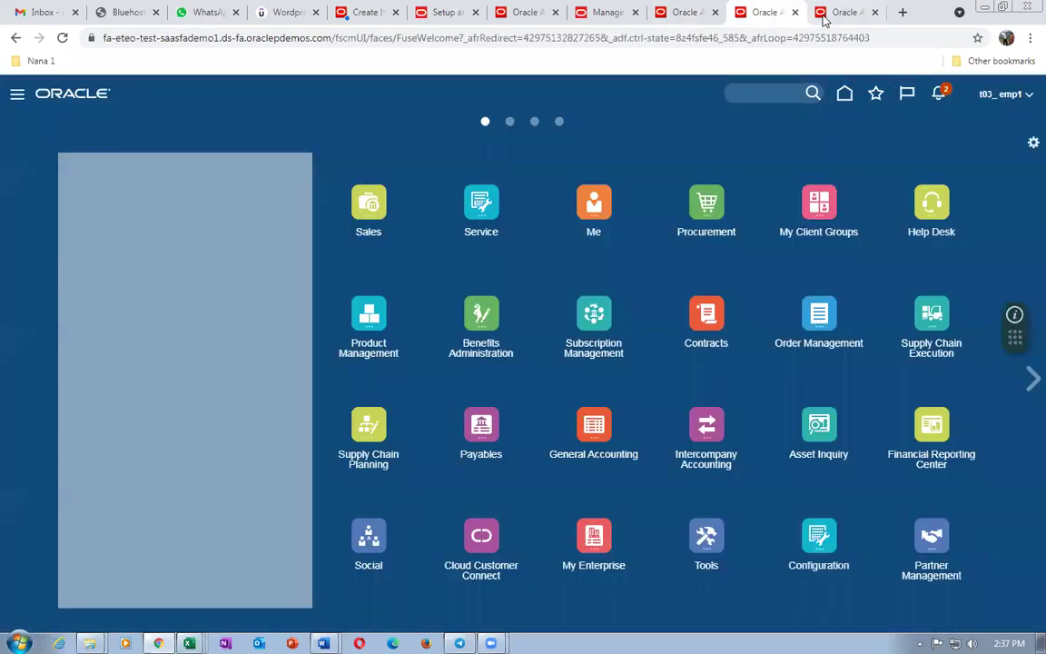
left_click(584, 12)
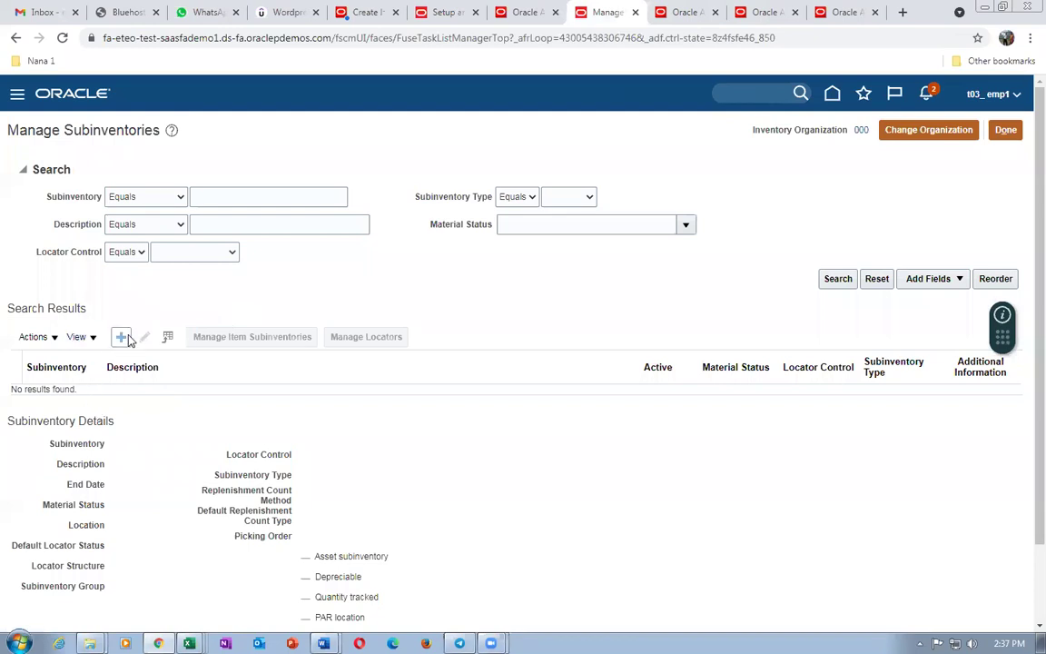
Change the inventory organization to T031 for managing subinventories
left_click(928, 129)
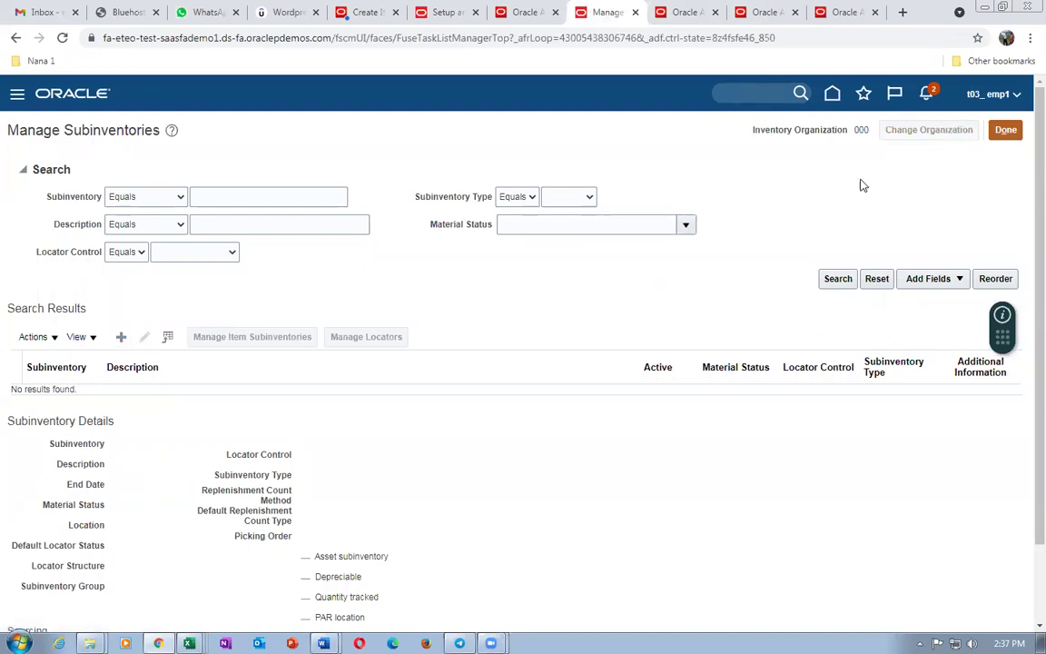
type("T")
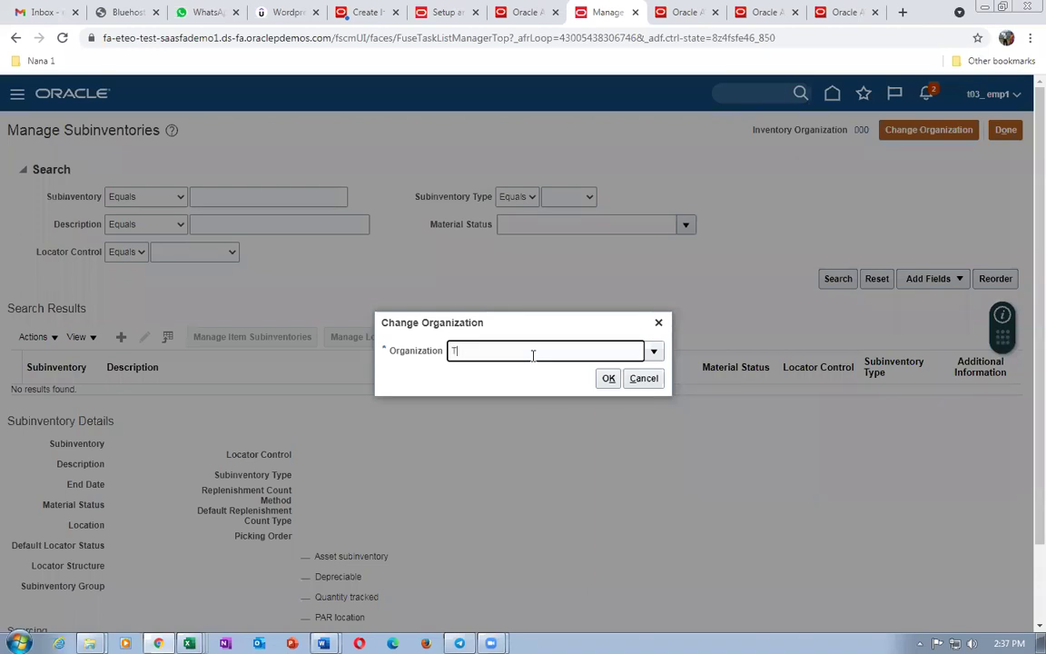
type("031")
left_click(608, 378)
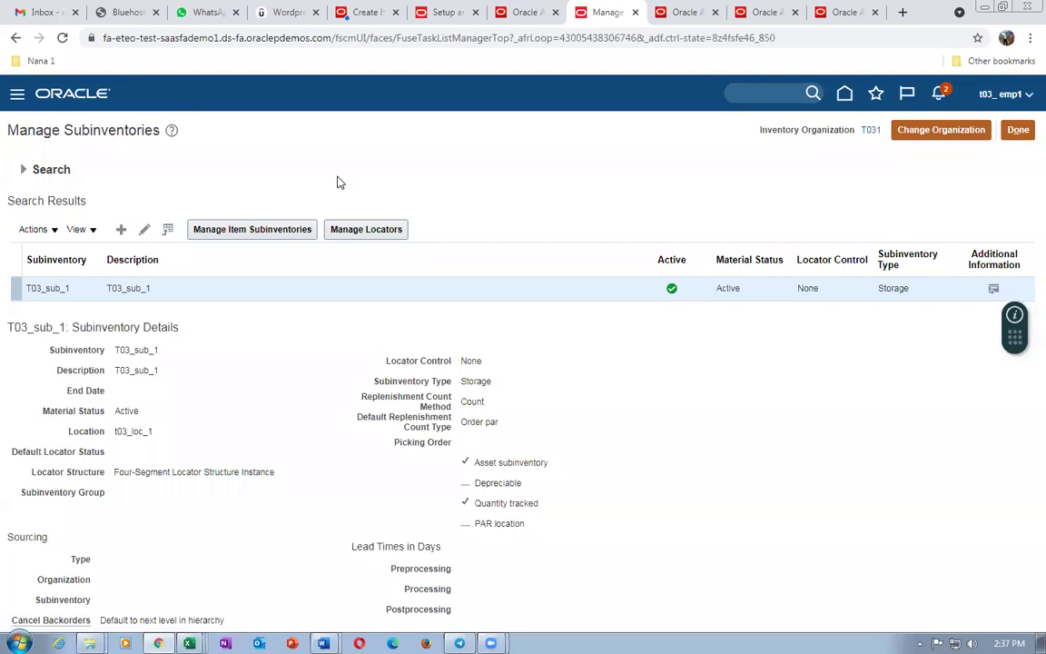
Copy T03_Ex_Su from the Word document's subinventory table and use it as name and description of a new subinventory
key("alt+Tab")
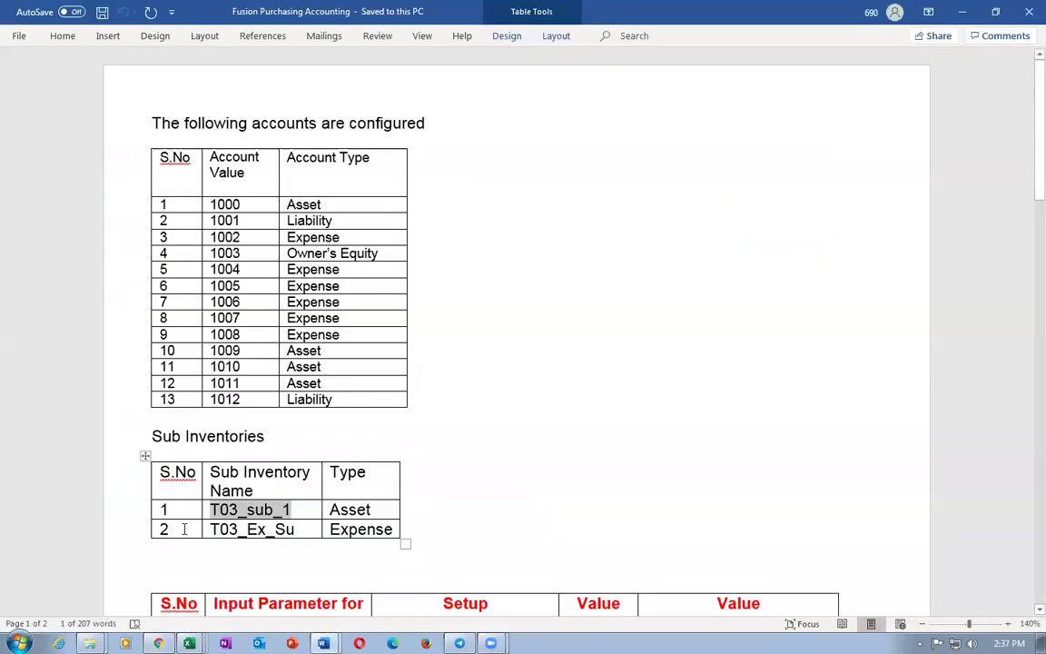
left_click(182, 527)
key("ctrl+c")
key("Tab")
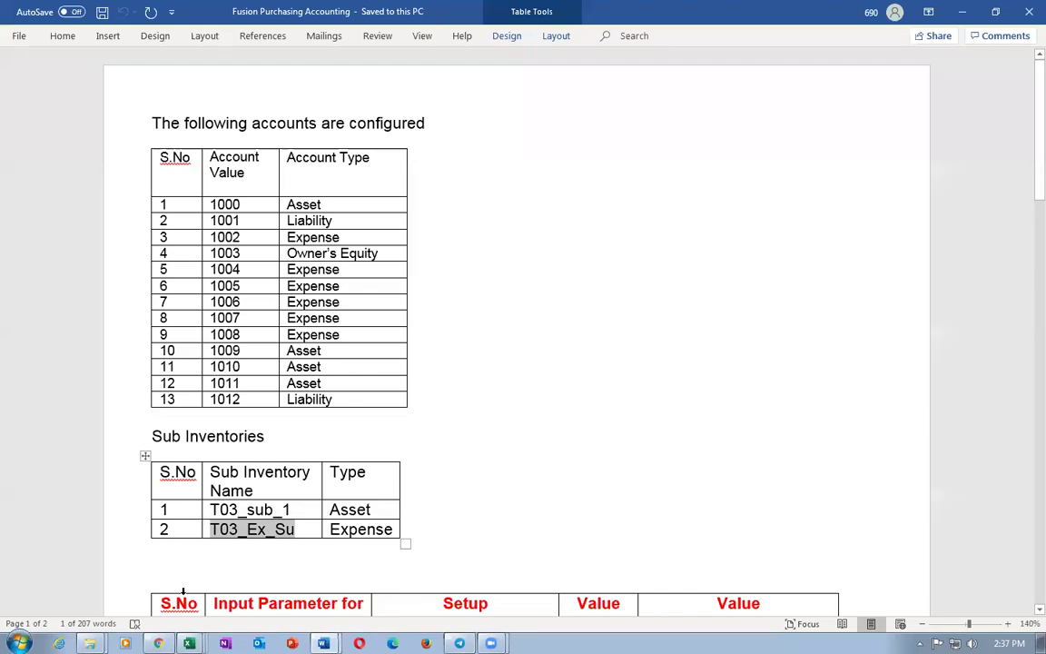
key("alt+Tab")
left_click(236, 197)
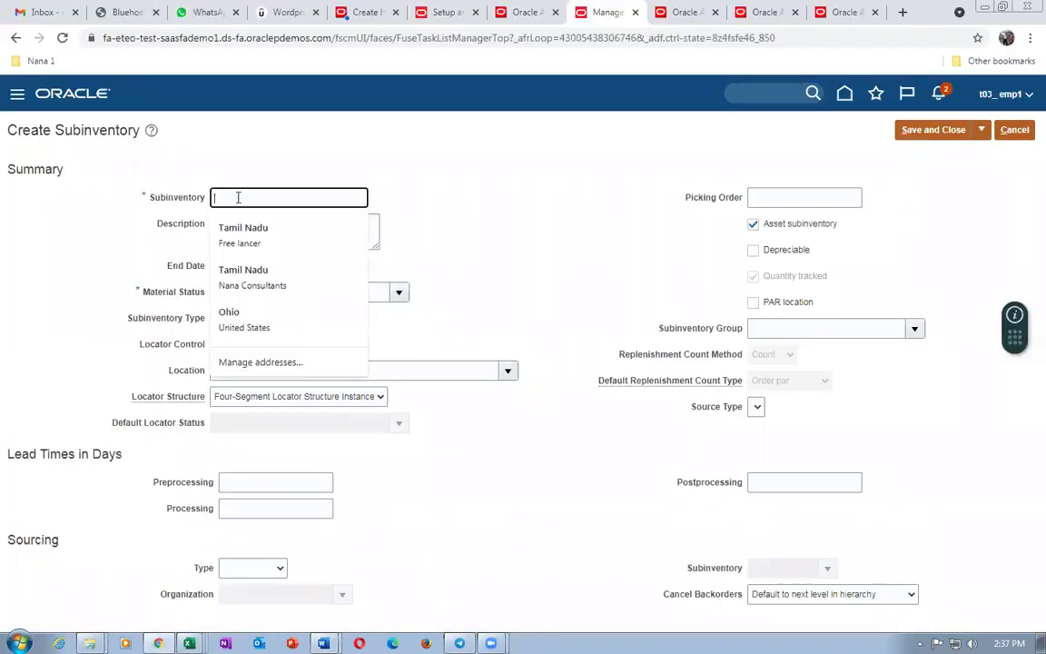
key("ctrl+v")
left_click(227, 226)
key("ctrl+v")
Search the locations for t03 and assign t03_loc_1 as the new subinventory's location
left_click(236, 367)
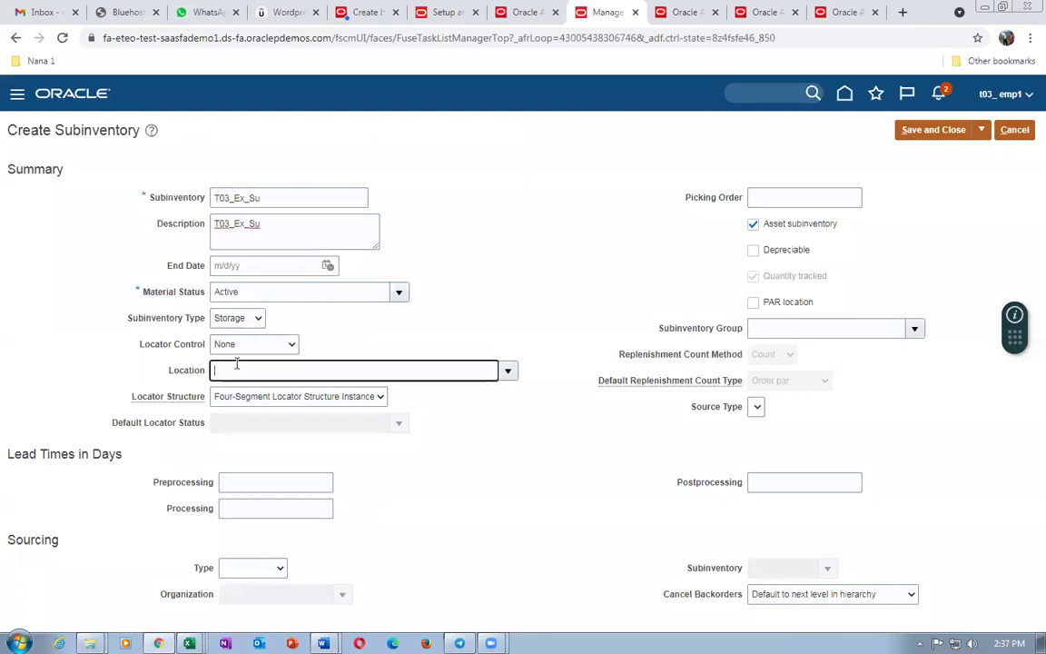
type("t03")
key("Tab")
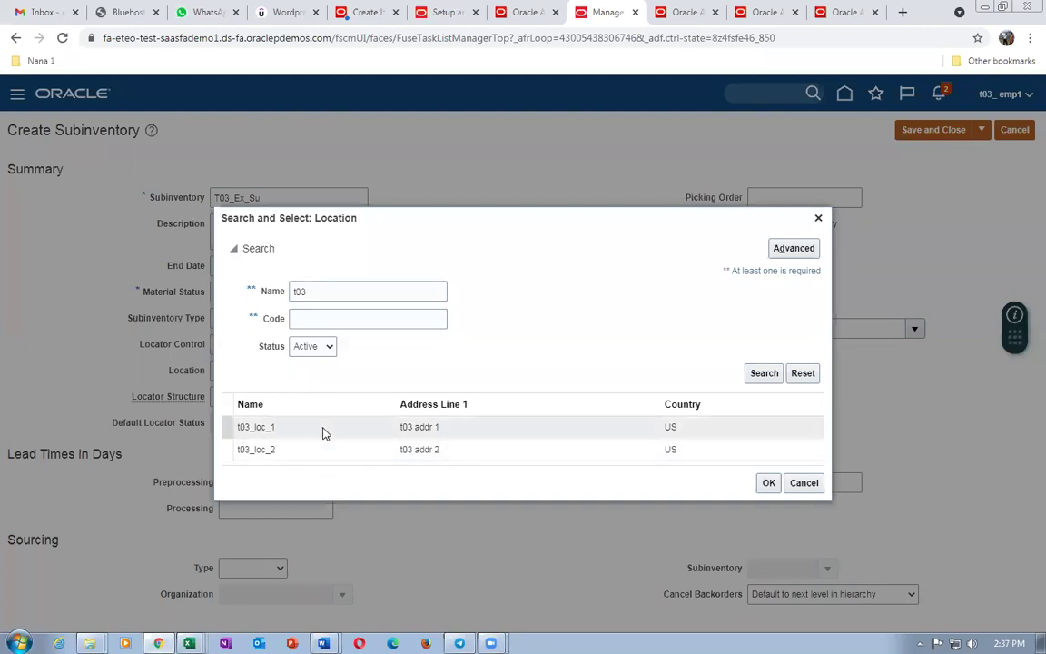
left_click(303, 427)
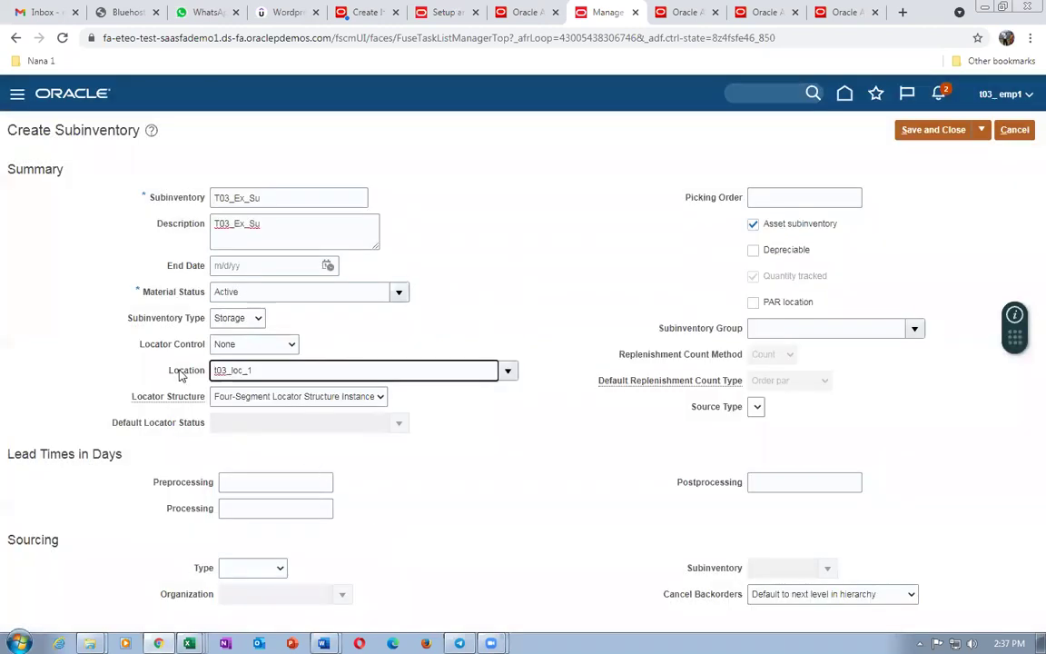
Turn off the Asset subinventory option for T03_Ex_Su, and save and close the subinventory
left_click(754, 226)
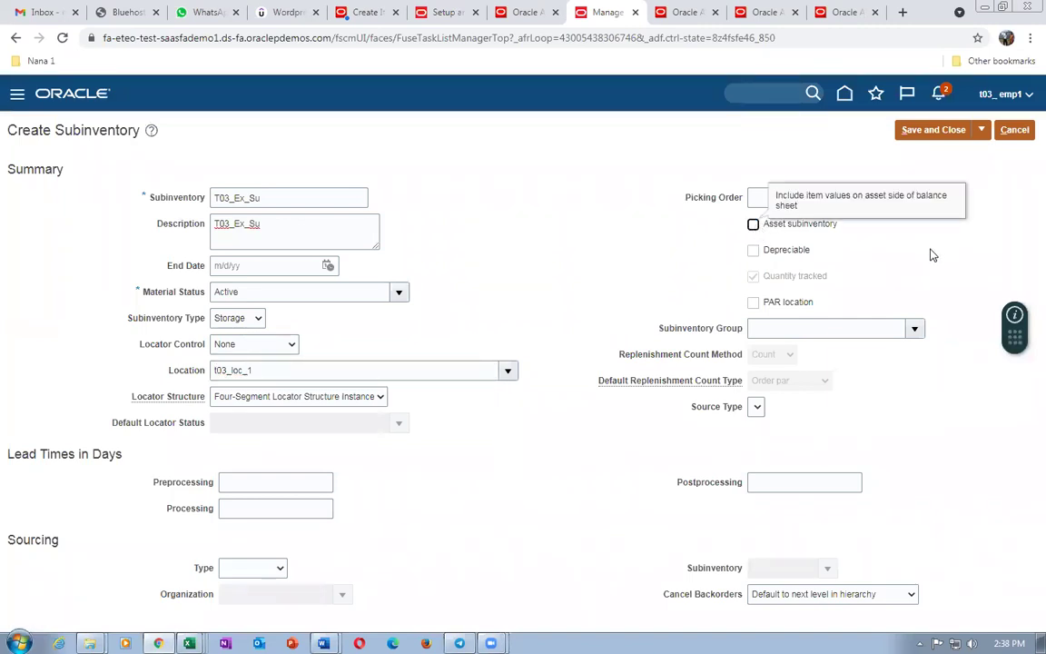
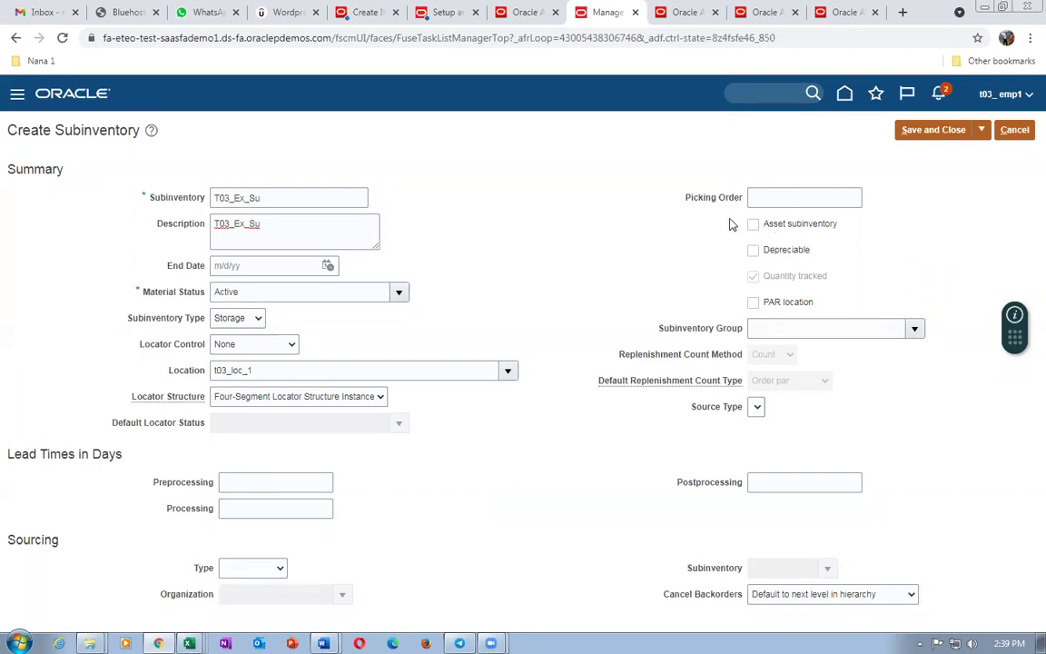
left_click(940, 130)
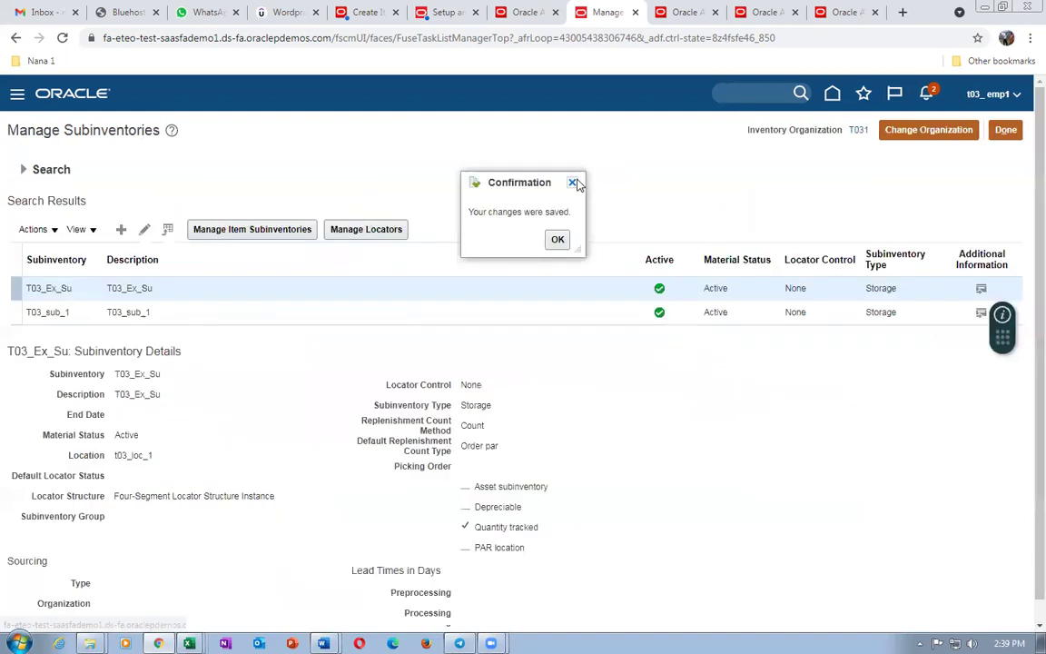
left_click(556, 239)
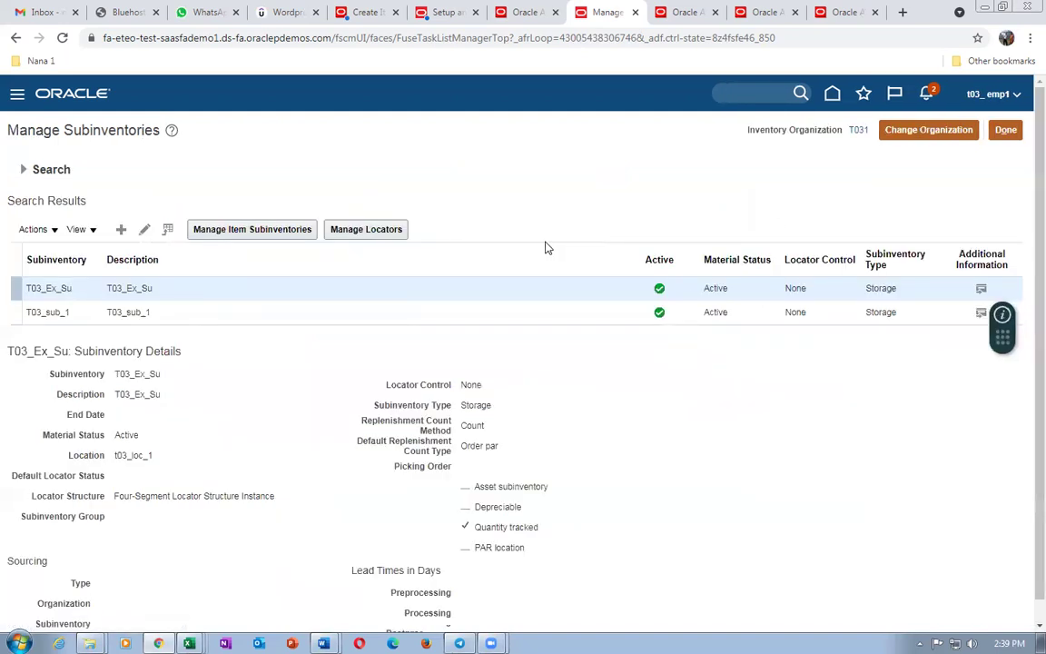
Switch to the Word document and examine rows 1 to 6 of the mapping set table for asset and expense items
key("alt+Tab")
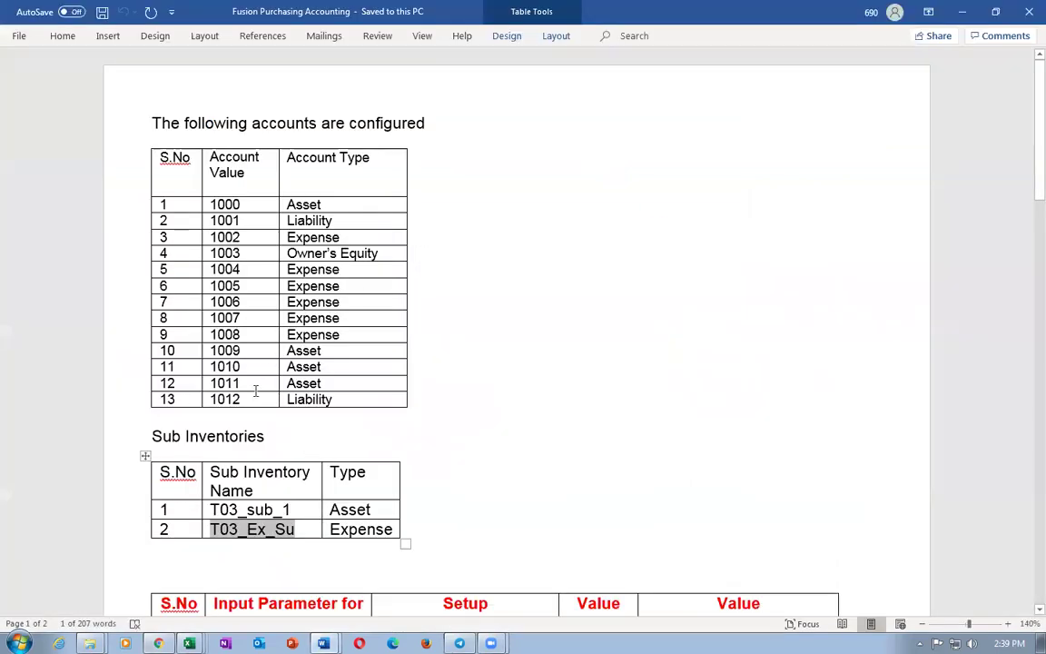
left_click(247, 534)
scroll(247, 535, "down", 6)
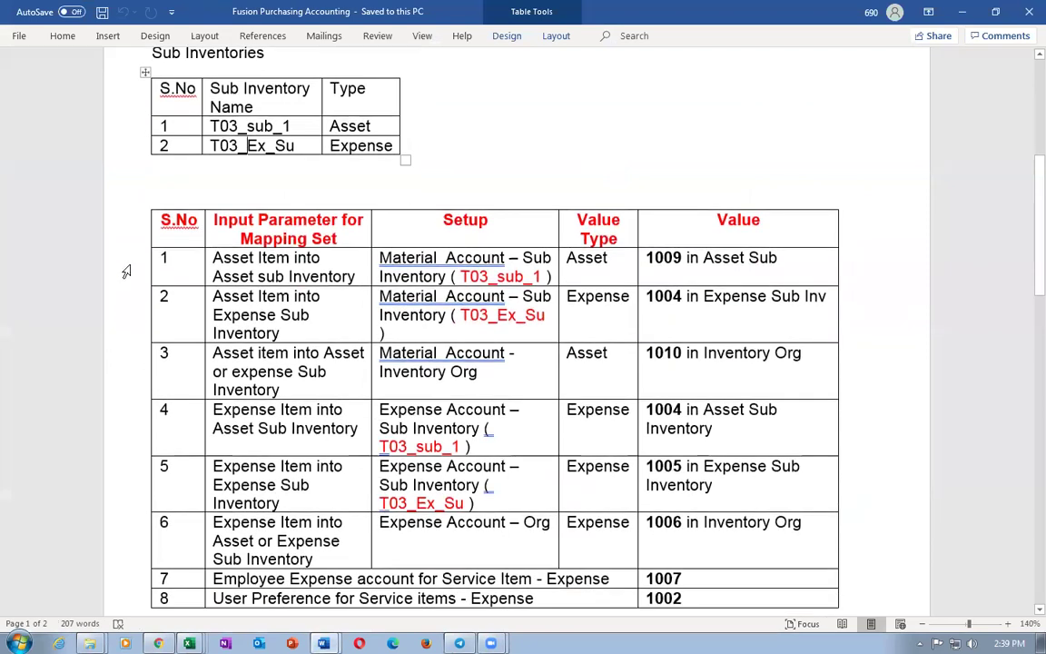
left_click_drag(123, 268, 110, 532)
key("ctrl+c")
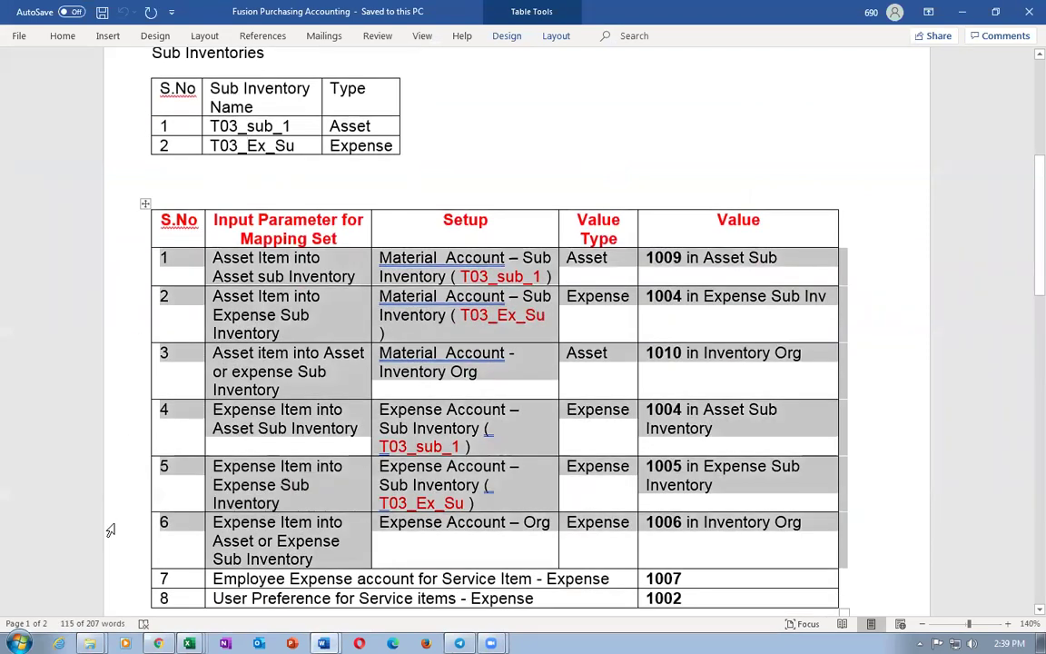
Switch to the browser, close the task search, and open Setup and Maintenance in three of the Oracle tabs
key("alt+Tab")
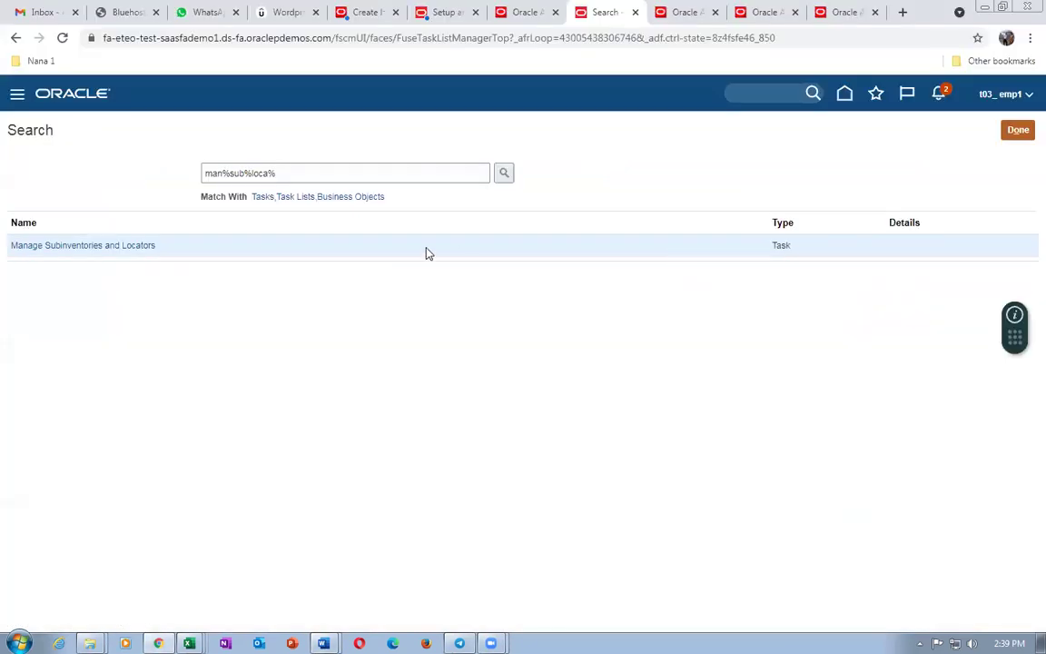
left_click(1018, 132)
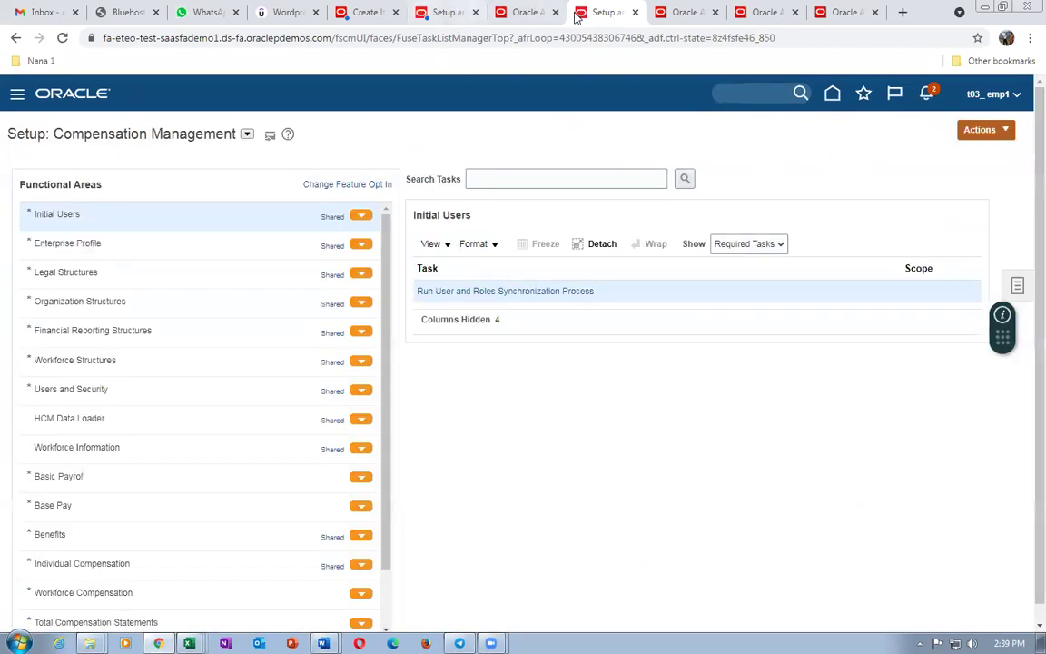
left_click(990, 105)
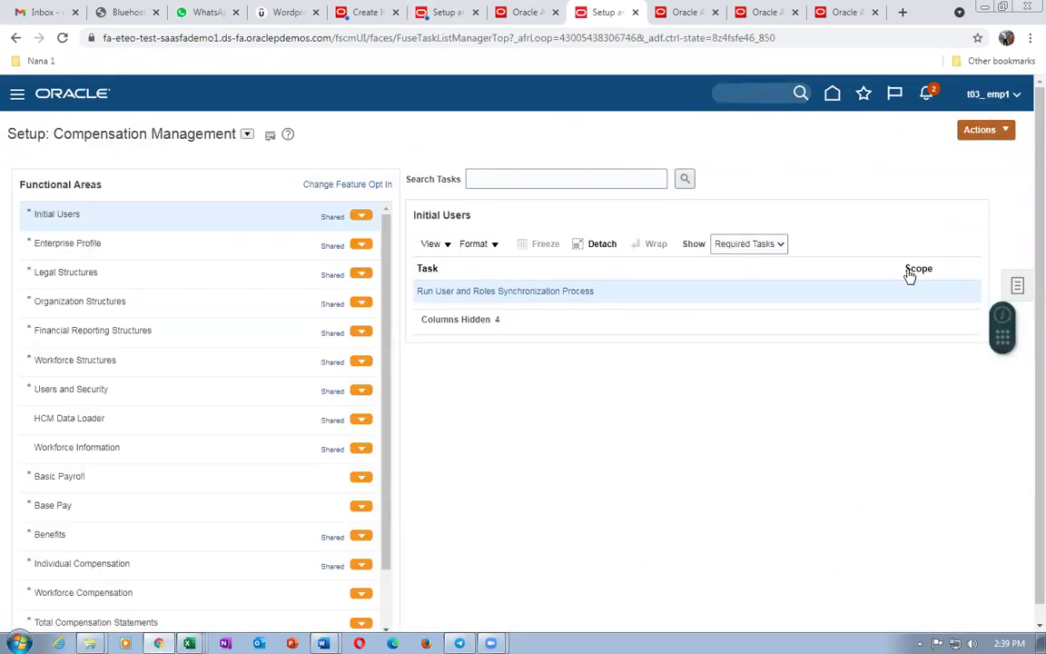
left_click(783, 311)
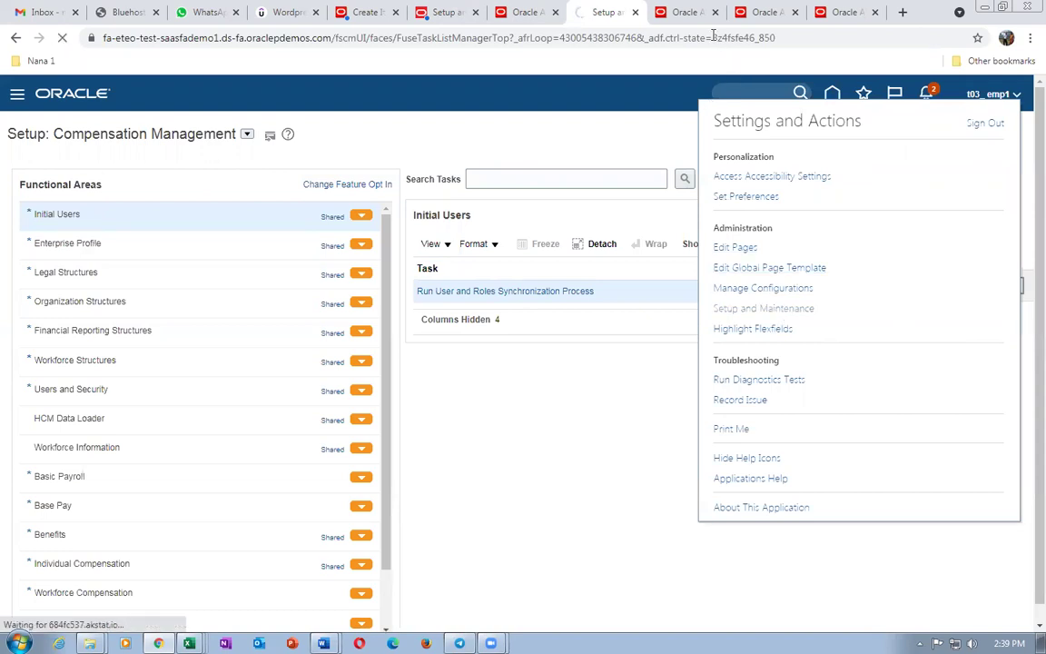
left_click(997, 98)
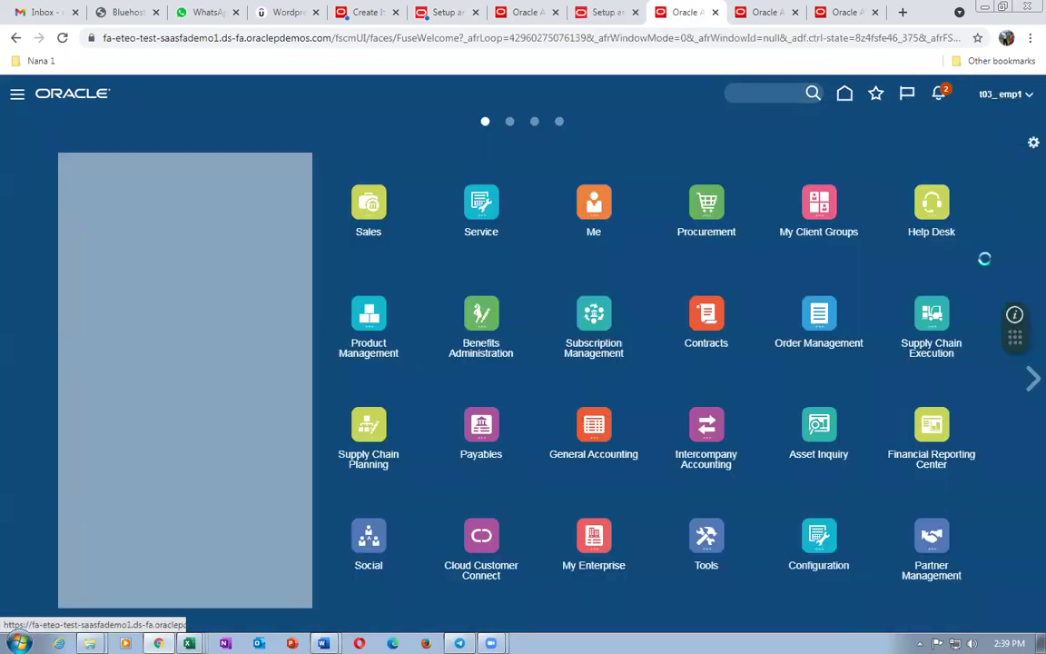
left_click(754, 309)
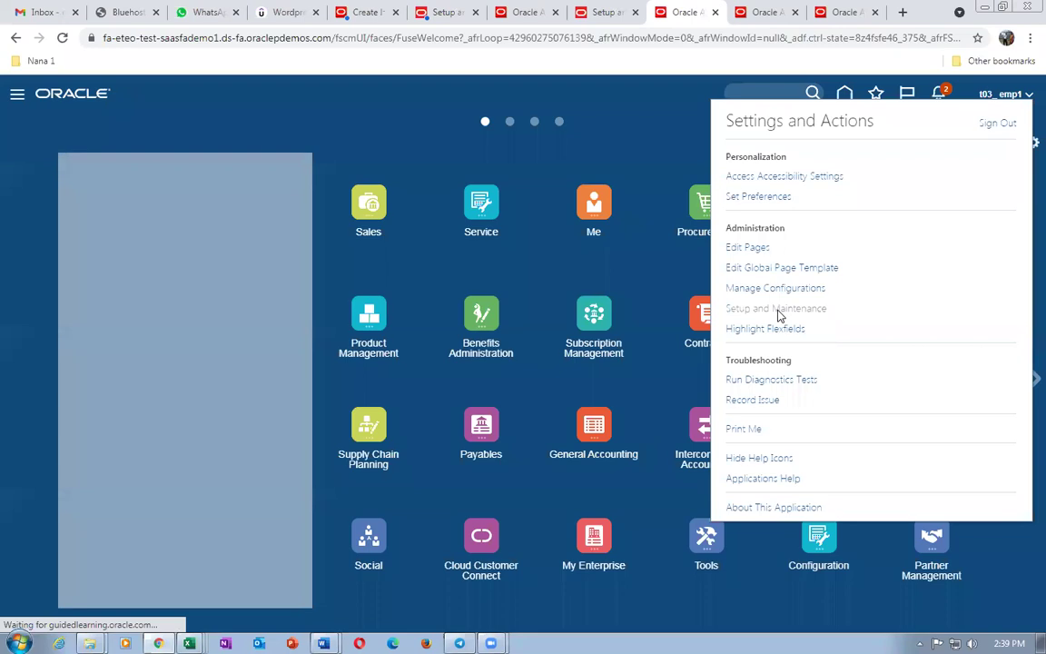
left_click(767, 19)
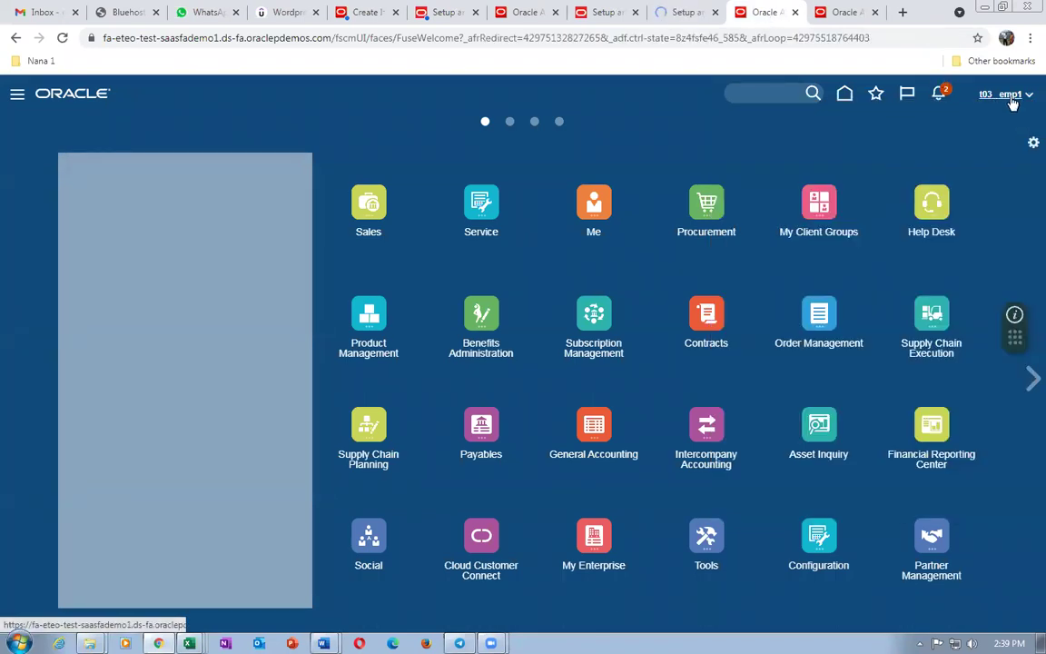
left_click(791, 311)
left_click(701, 19)
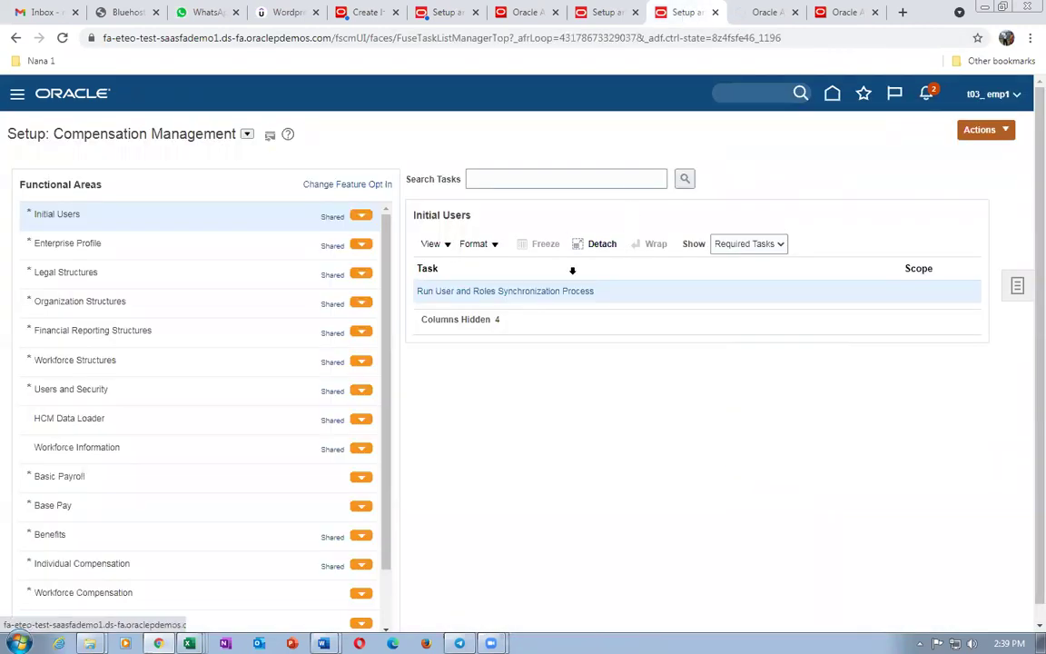
In the Manufacturing and Supply Chain Materials Management setup, search tasks for man%map%set% and pick the Cost Accounting result for Manage Mapping Sets
left_click(247, 134)
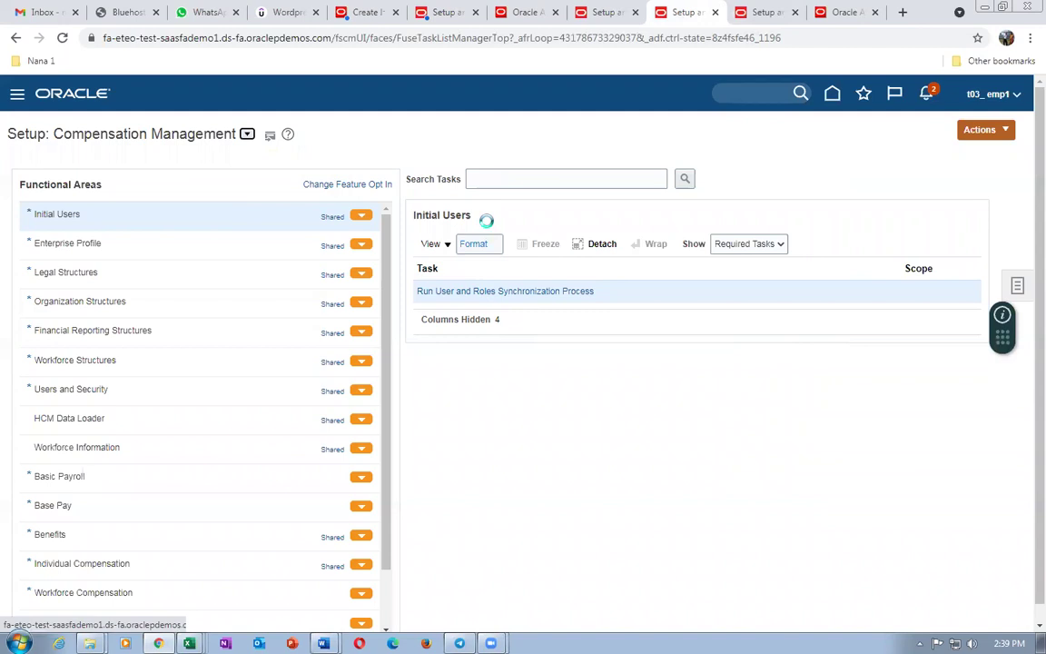
left_click(503, 180)
type("man%map%set%")
key("Return")
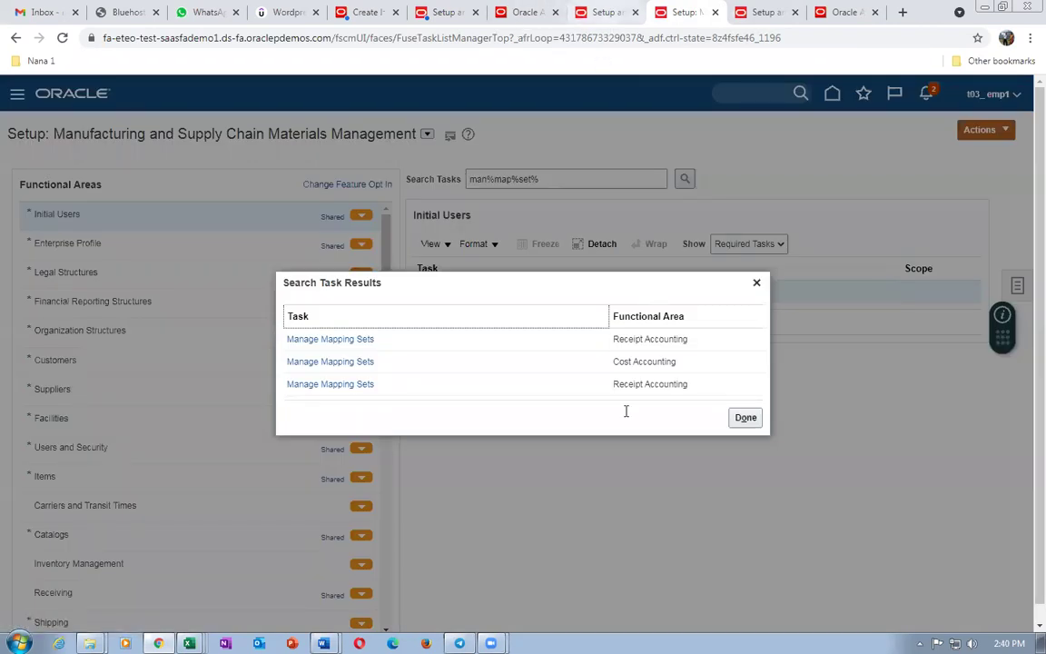
left_click(330, 364)
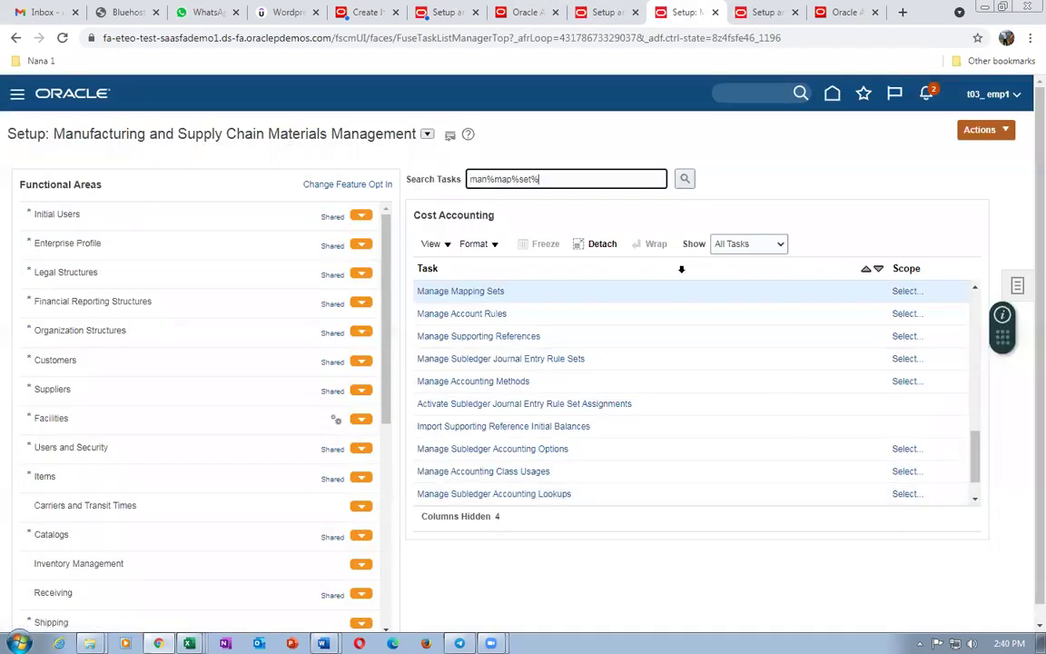
Set the Manage Mapping Sets scope to the Cost Management subledger application and go to the task
left_click(905, 291)
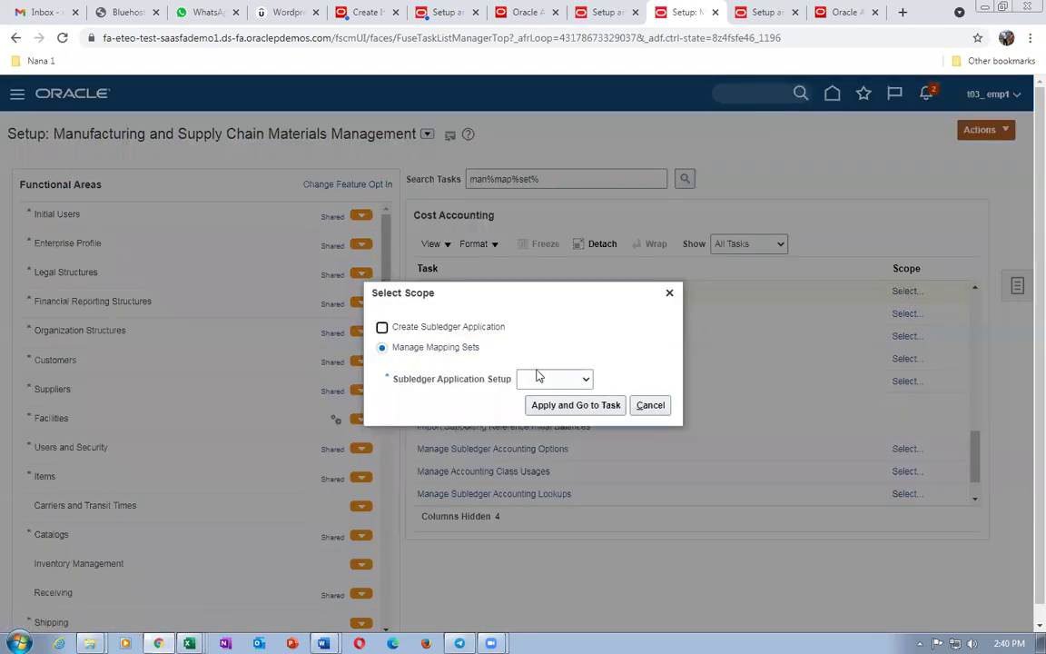
left_click(535, 377)
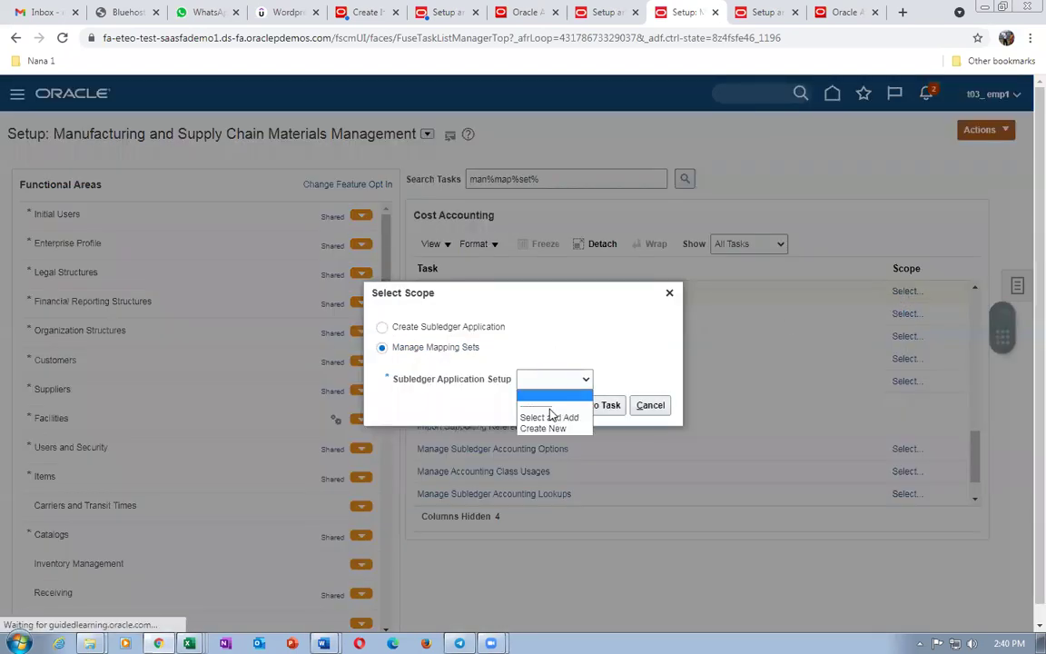
left_click(545, 418)
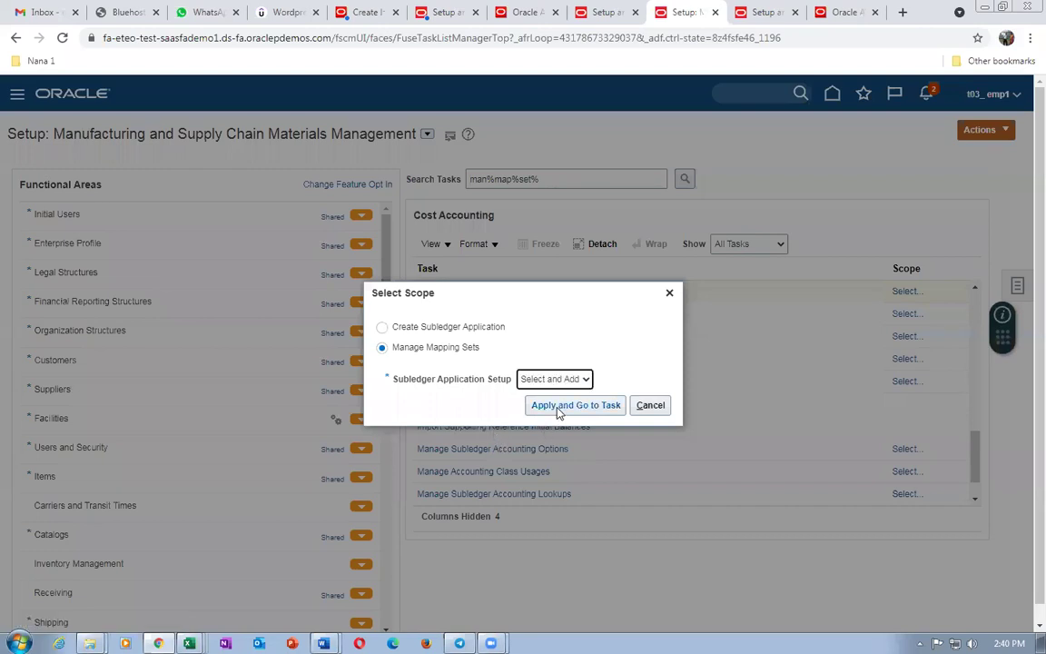
left_click(556, 407)
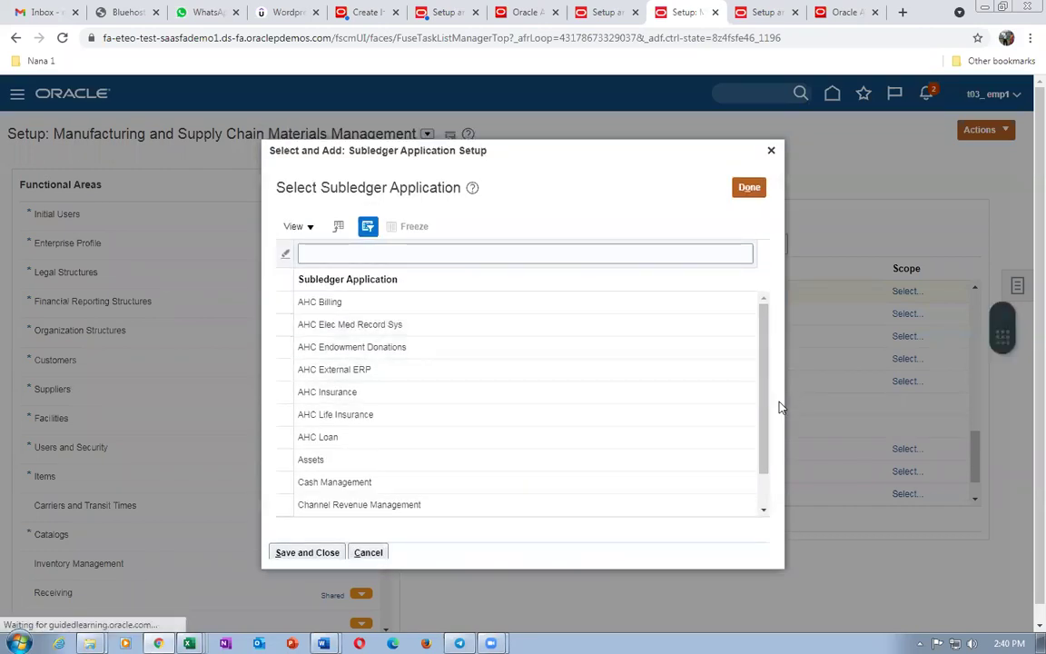
scroll(766, 416, "down", 2)
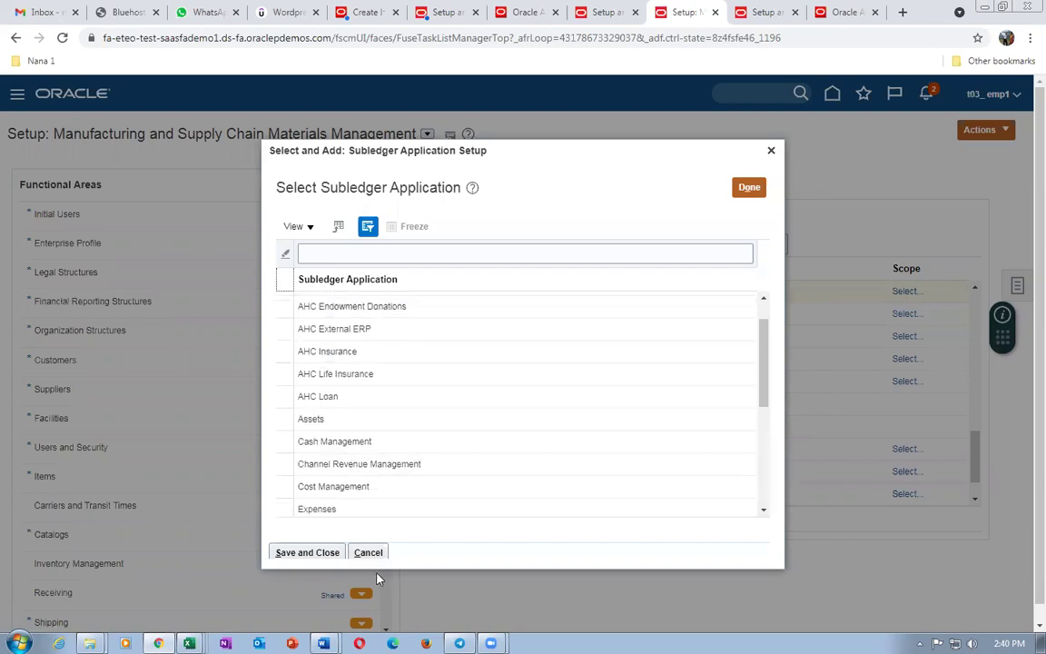
left_click(286, 486)
left_click(299, 552)
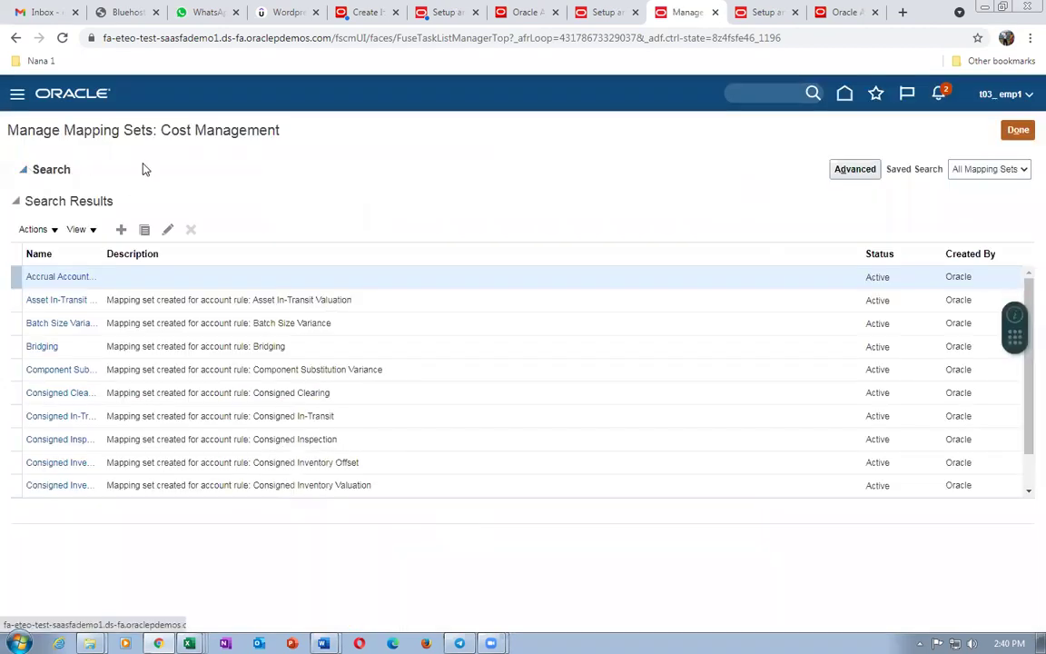
Switch to the Word document and highlight Material Account – Sub Inventory in row 1 of the mapping set table
key("alt+Tab")
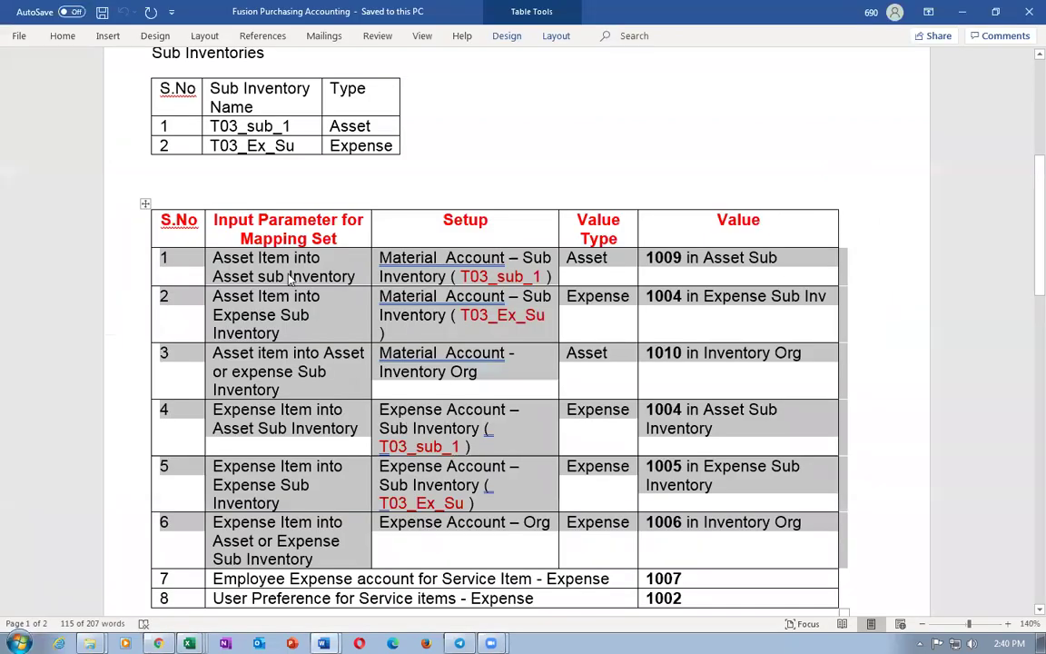
left_click(254, 238)
key("Return")
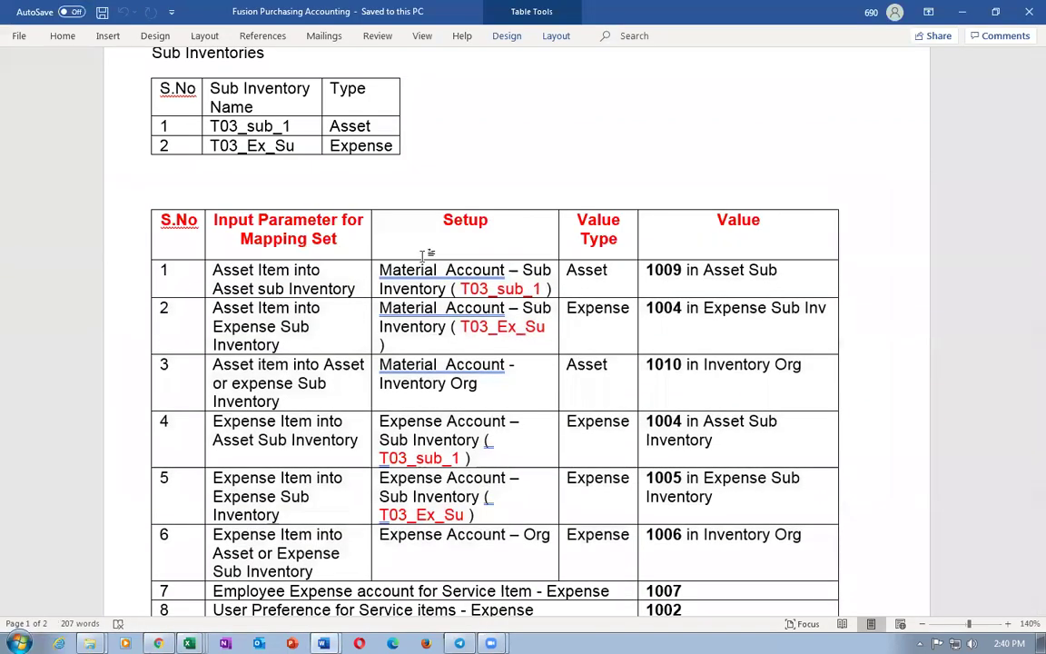
key("ctrl+z")
left_click_drag(379, 259, 449, 277)
key("alt+Tab")
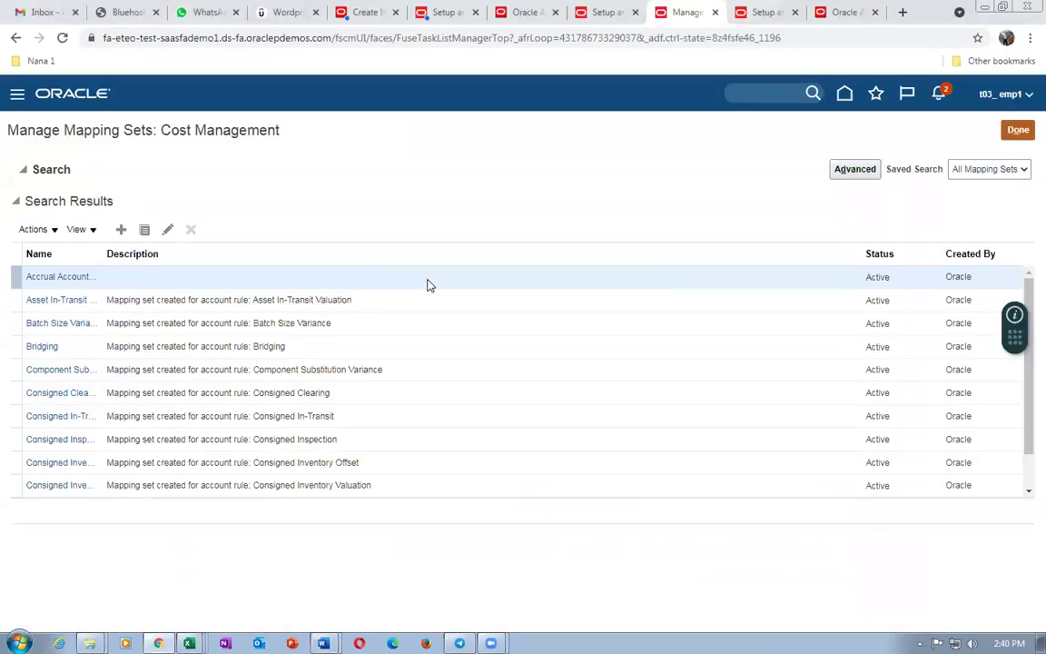
Search the Cost Management mapping sets for the name Material and widen the Name column to read the full names
left_click(182, 196)
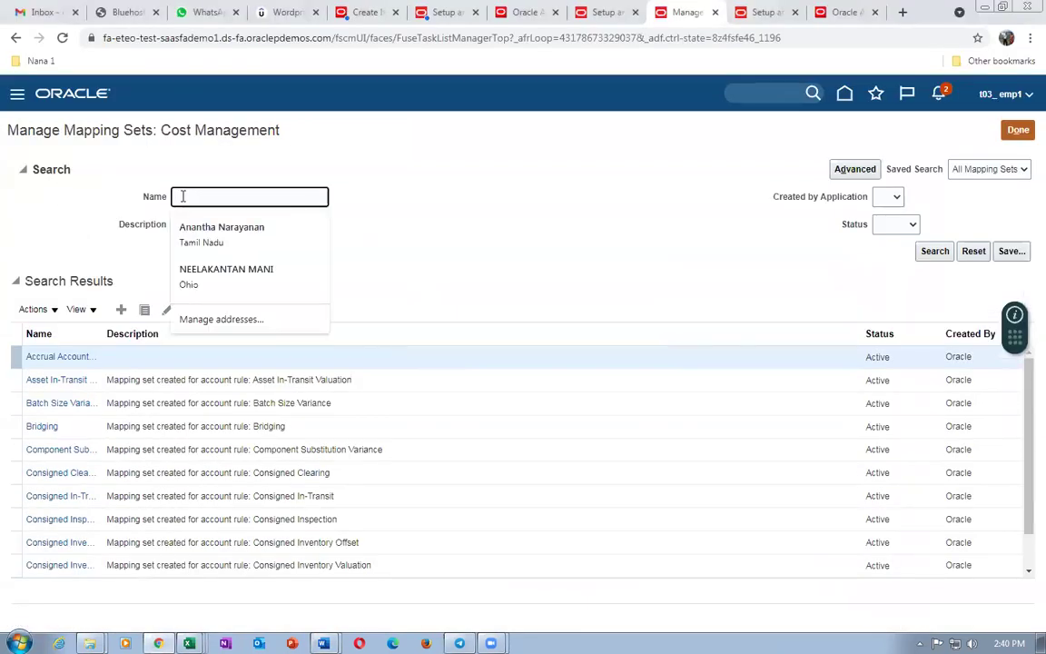
type("Material")
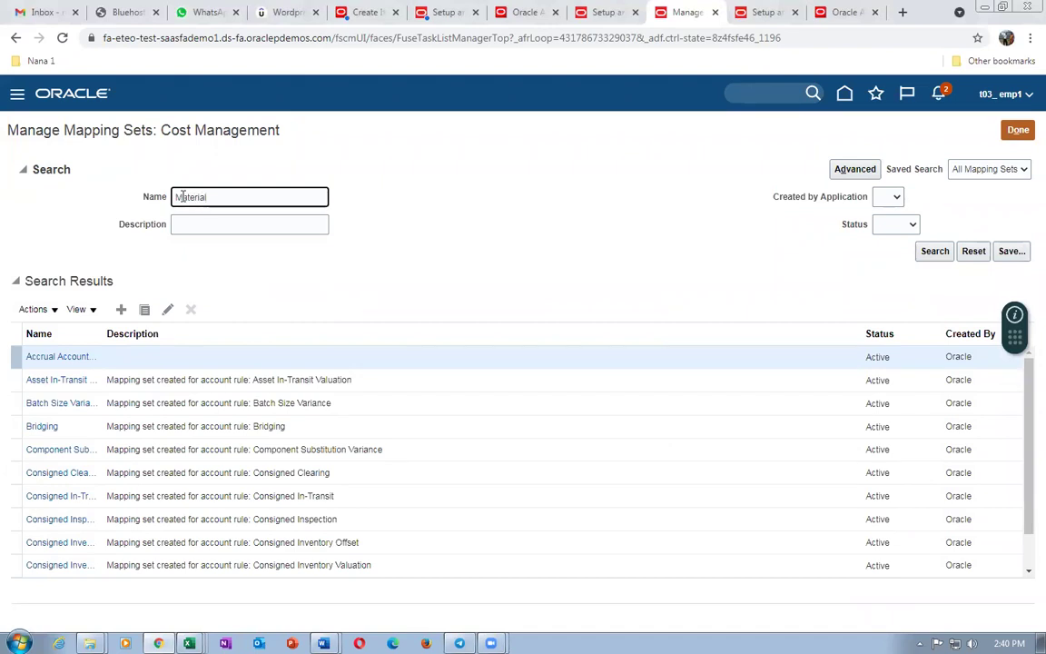
key("Return")
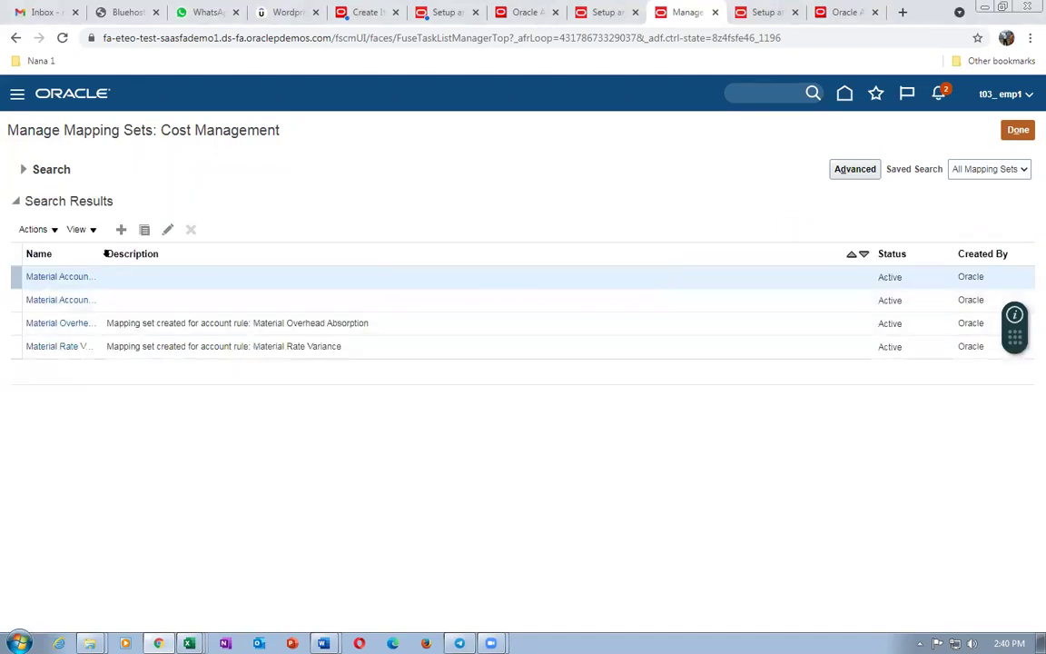
left_click_drag(100, 253, 275, 272)
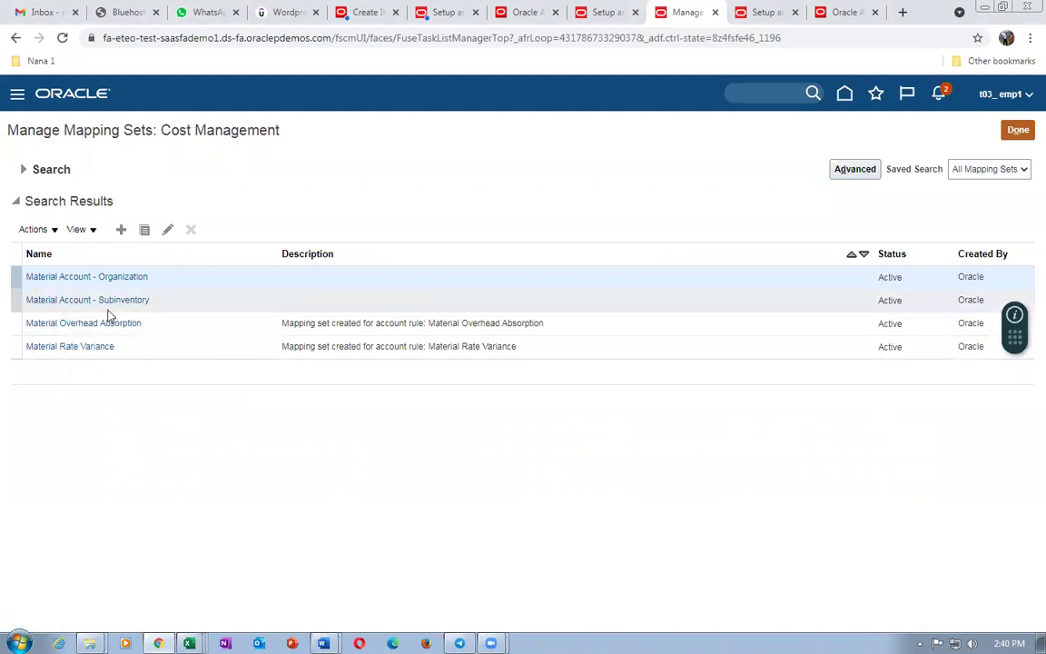
Check the row 1 setup name in the Word table and open the Material Account - Subinventory mapping set for editing
key("alt+Tab")
left_click_drag(502, 239, 336, 239)
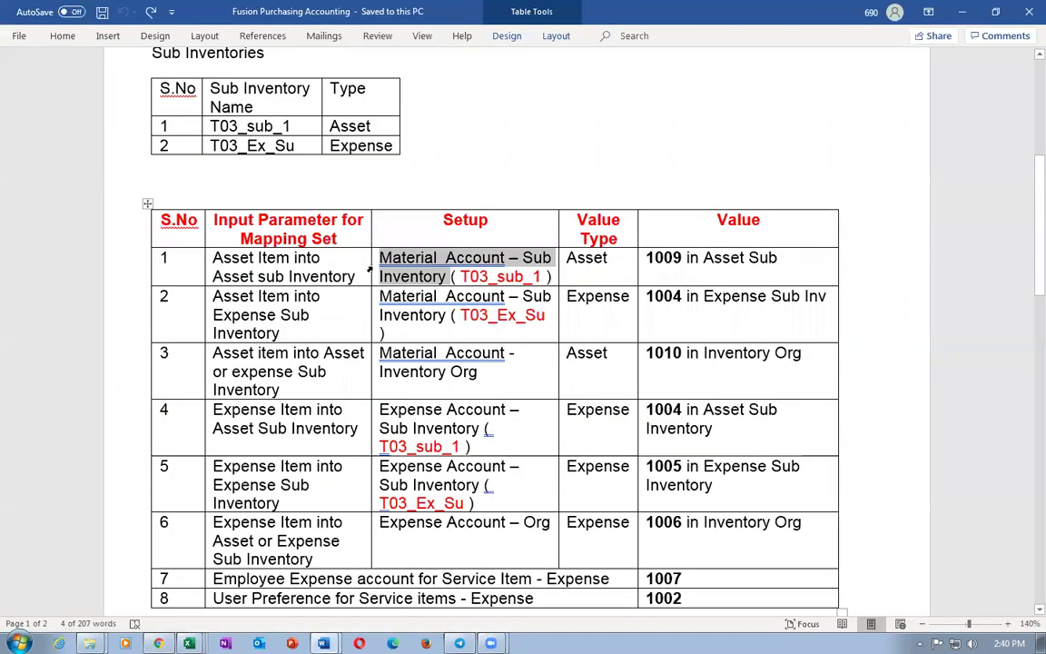
key("alt+Tab")
left_click(89, 300)
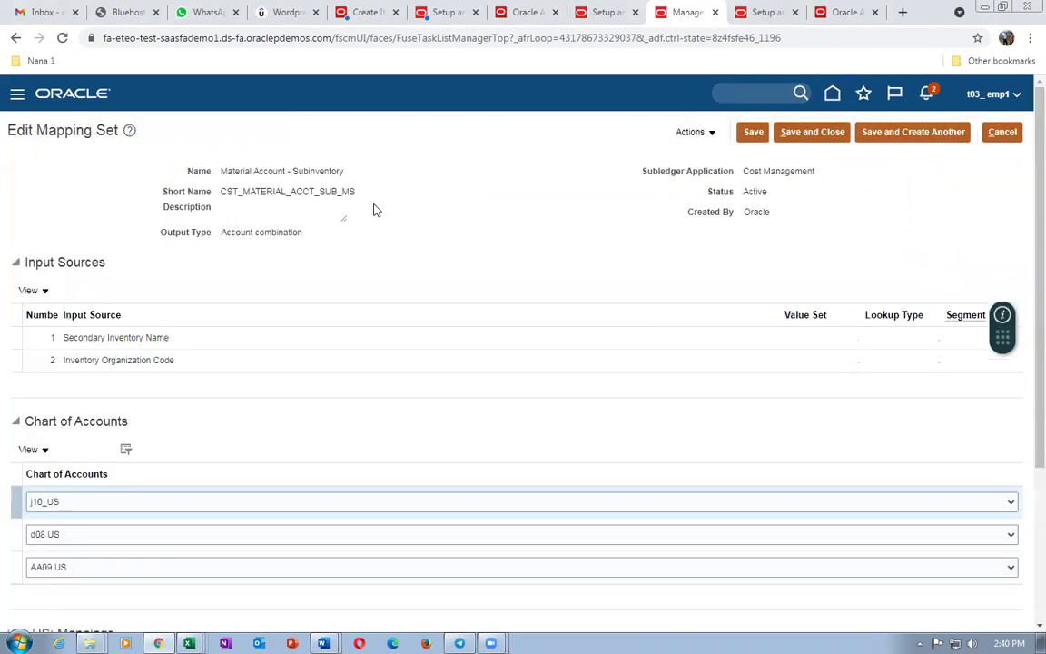
Add t03 US as a chart of accounts in the Material Account - Subinventory mapping set and select its row to show its mappings
scroll(263, 336, "down", 3)
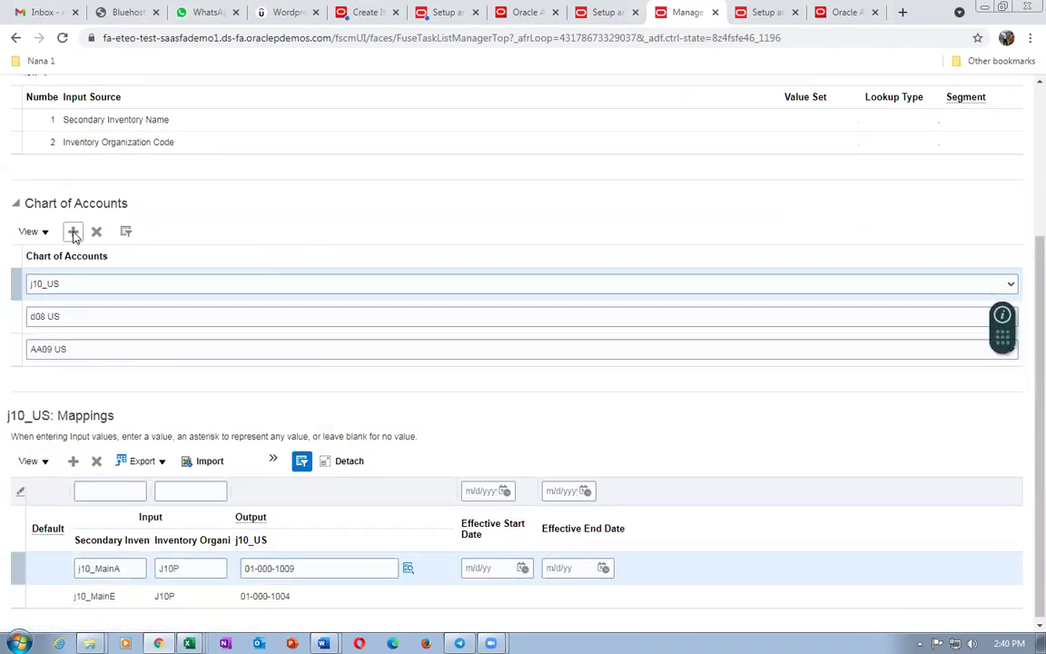
left_click(74, 231)
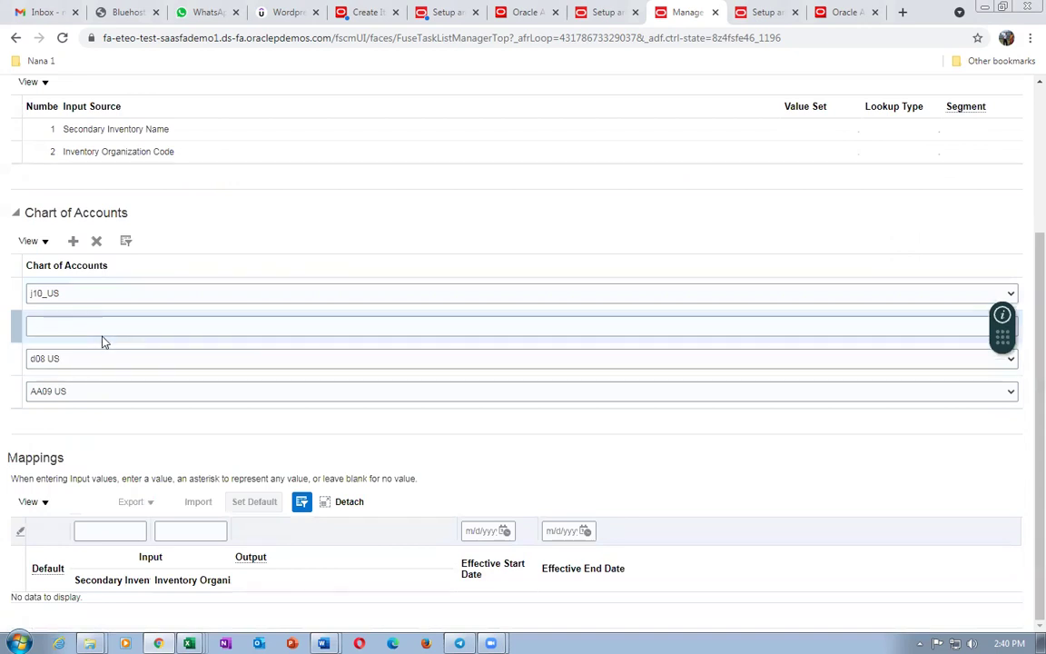
left_click(103, 334)
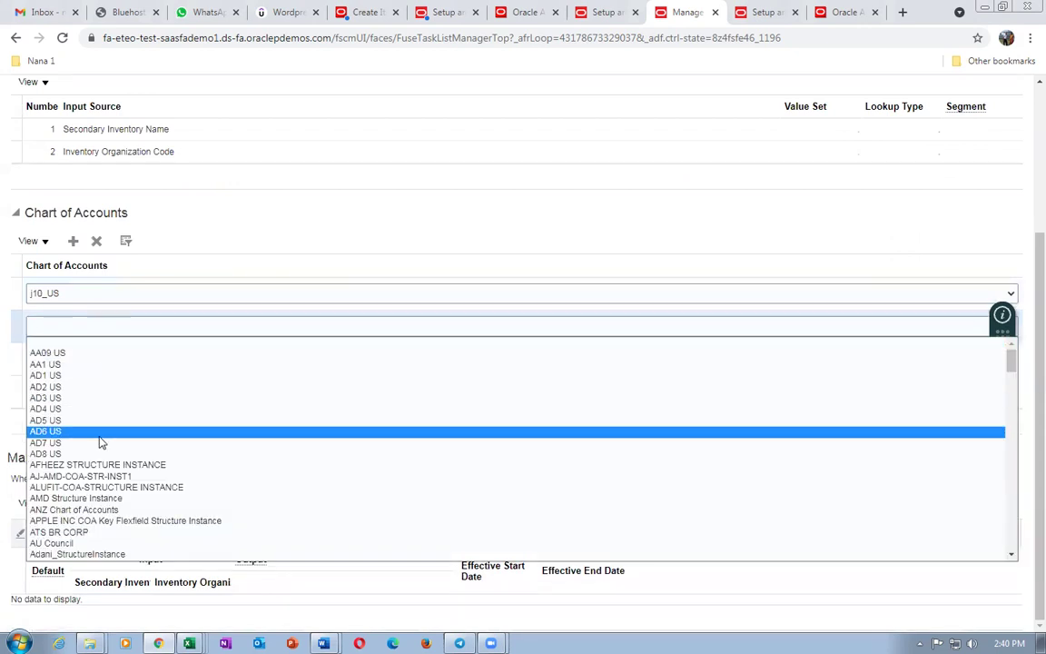
type("TCS Acc Flexfield")
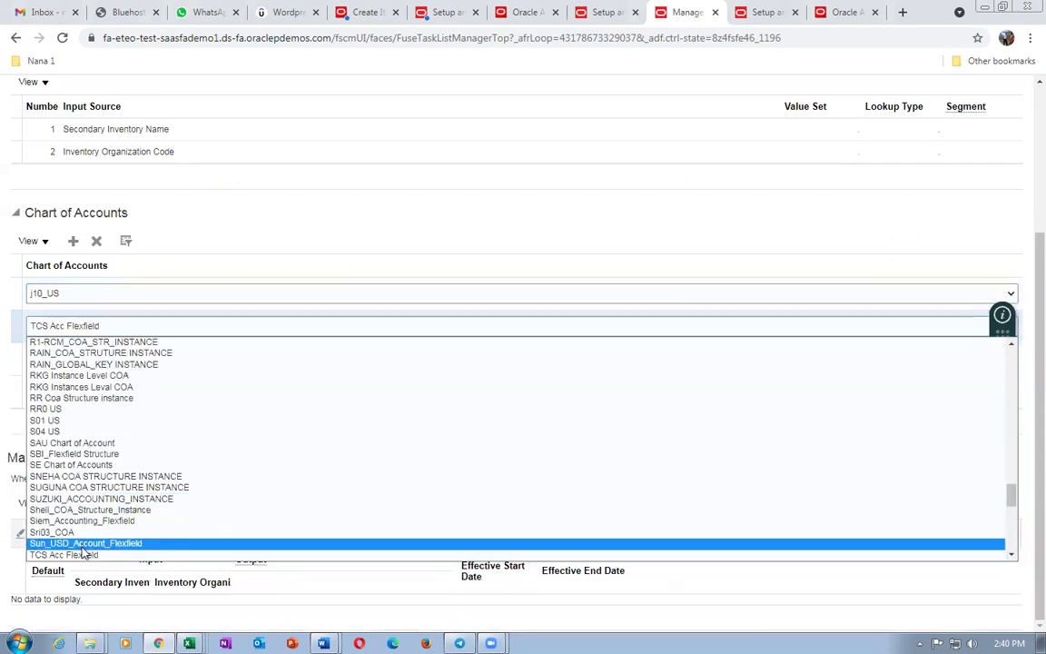
key("Down")
key("Down")
key("Down")
key("Down")
key("Down")
key("Down")
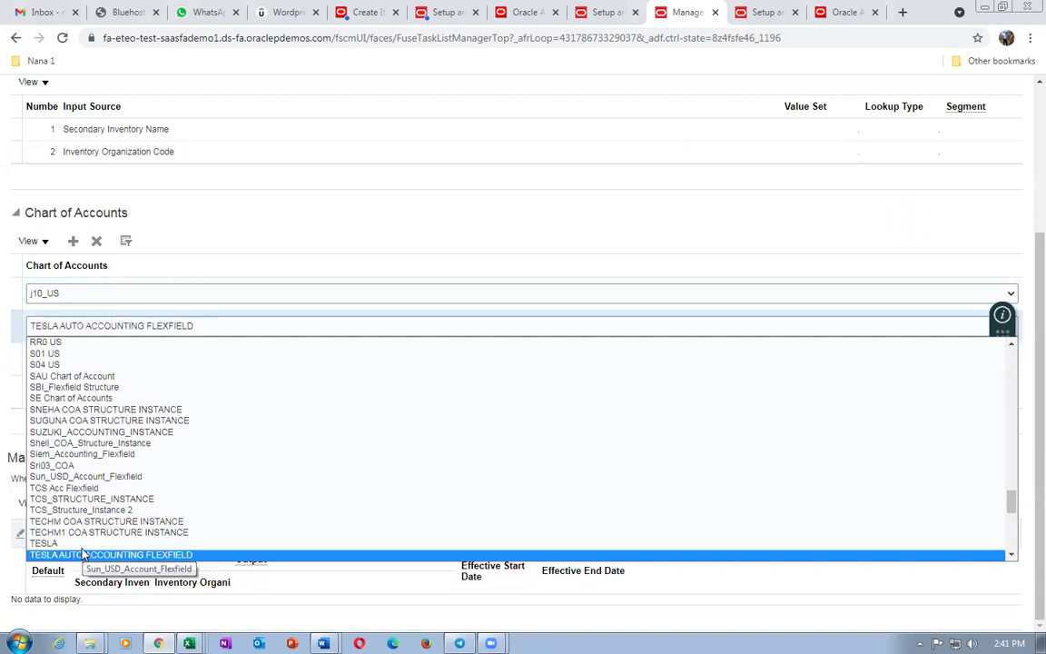
key("Down")
key("Down")
key("Down")
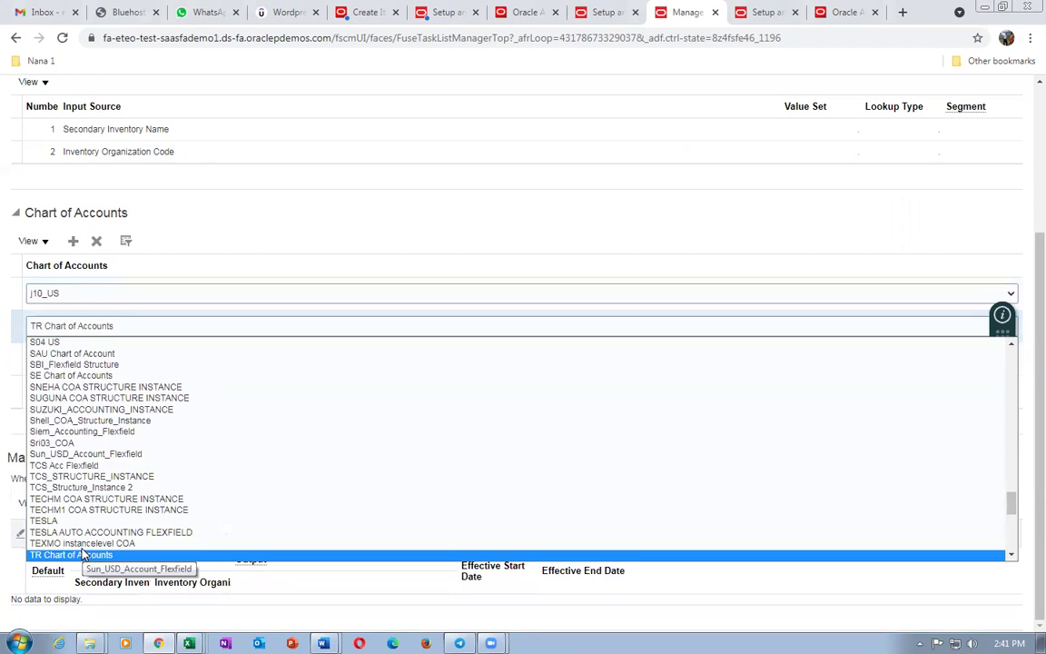
key("Down")
key("Down")
key("Down")
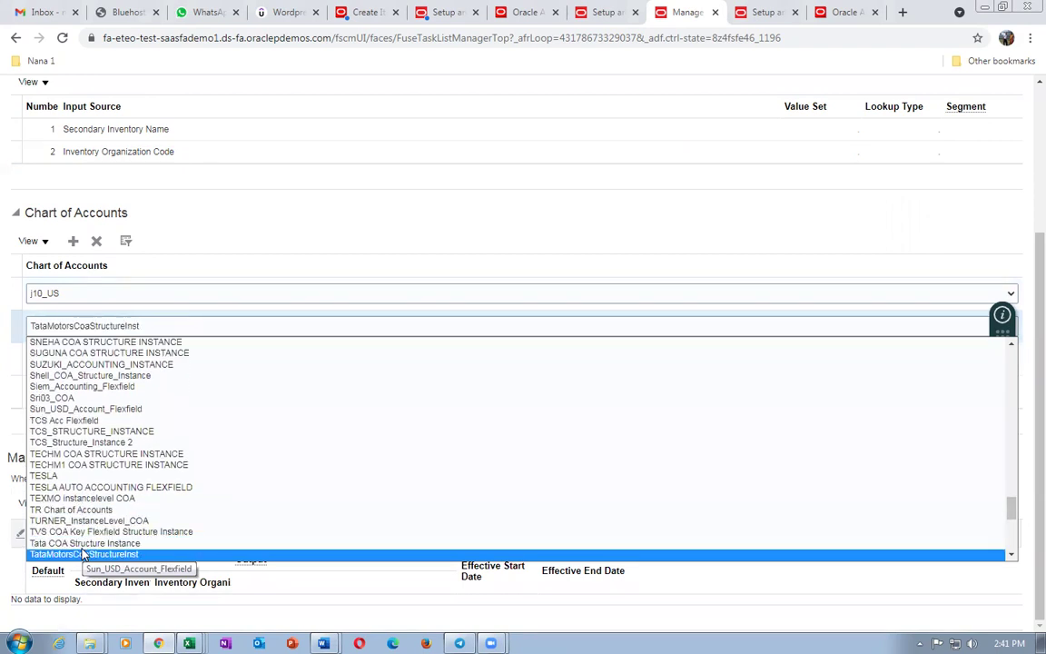
key("End")
left_click(77, 554)
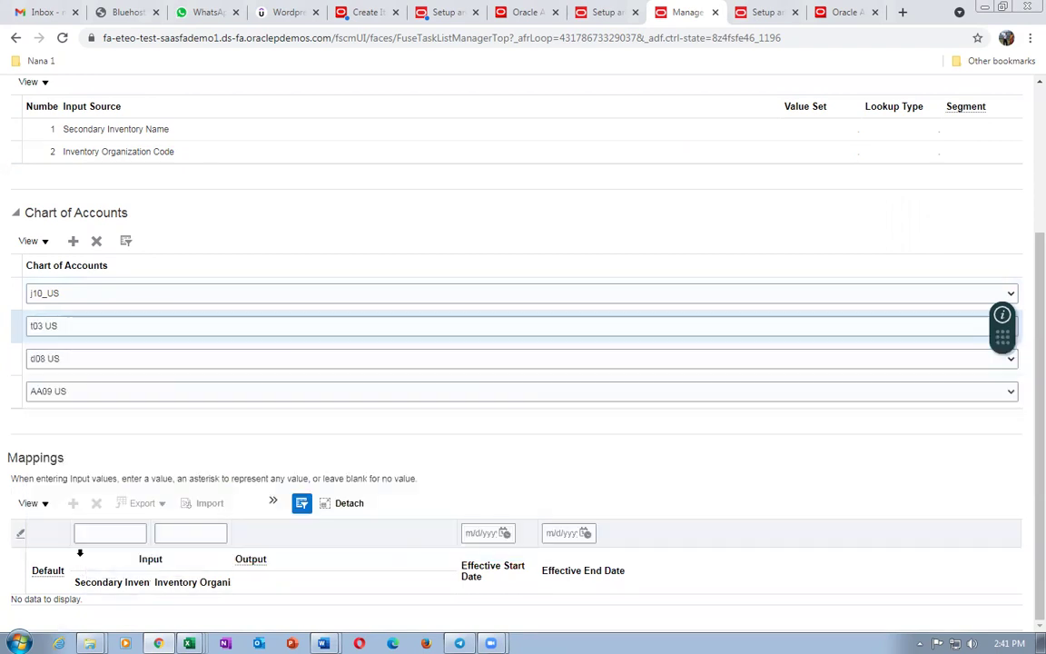
left_click(12, 326)
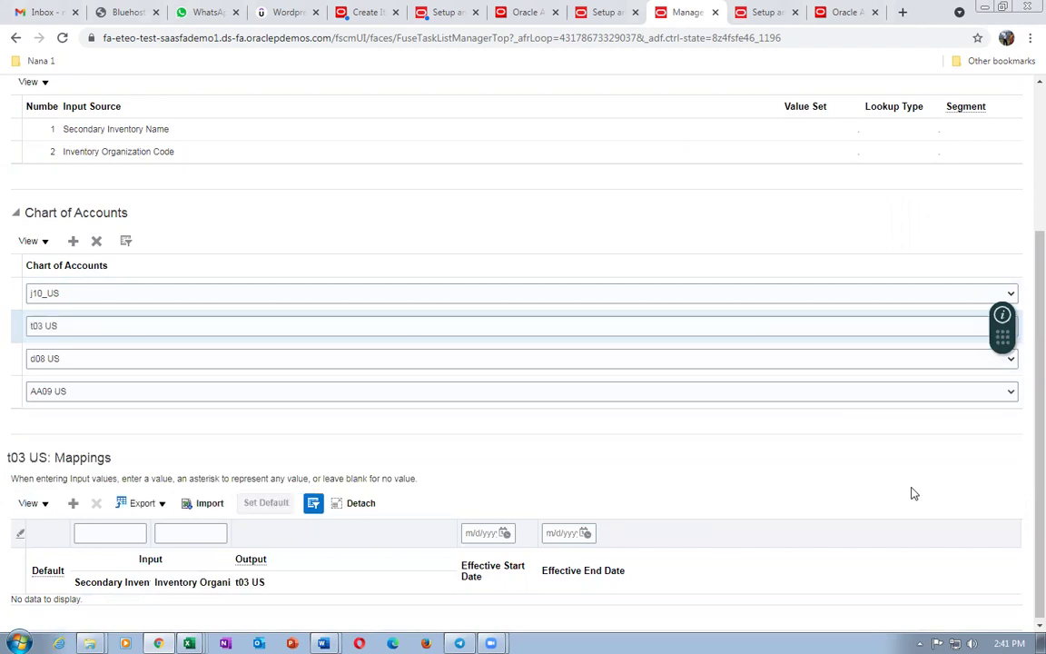
Add a mapping row for t03 US with output 01-000-1009, taking the account value from row 1 of the Word table
left_click(72, 501)
key("alt+Tab")
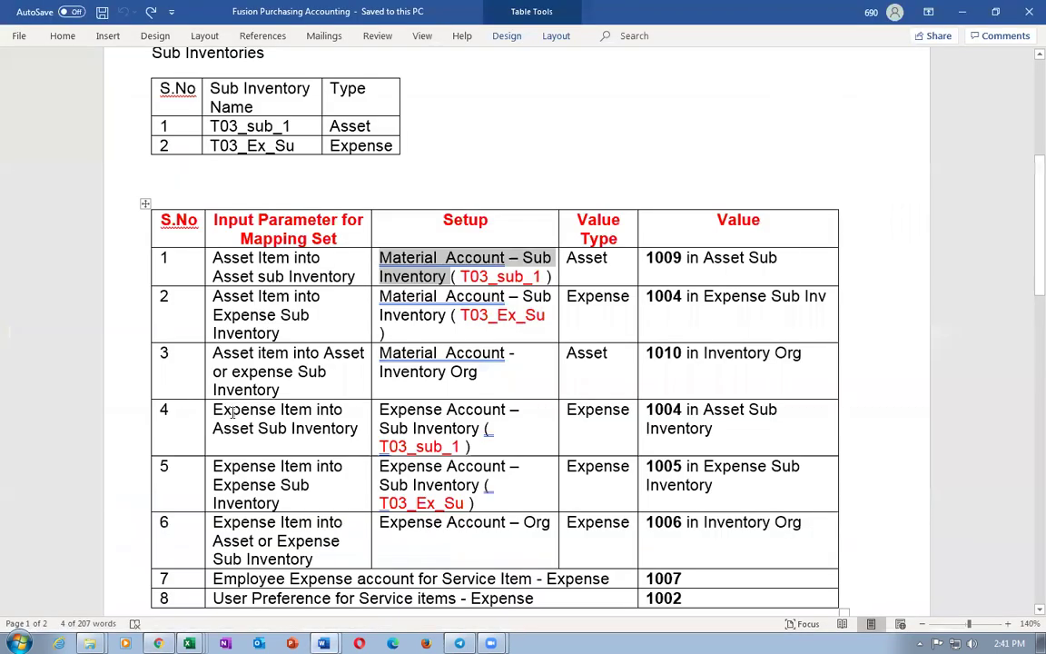
left_click_drag(648, 257, 682, 258)
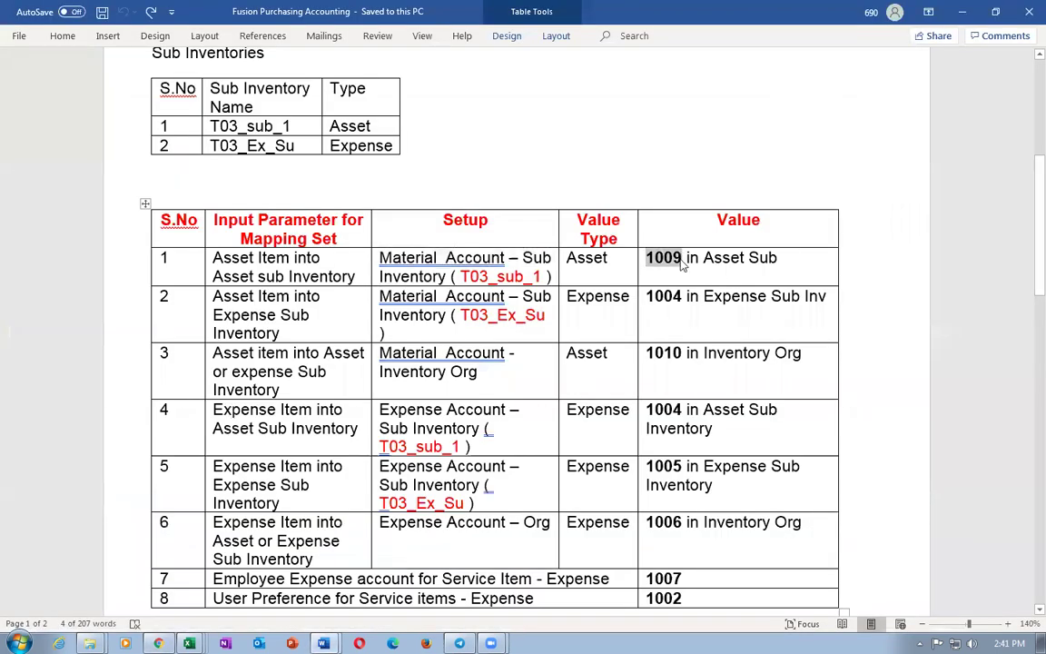
key("alt+Tab")
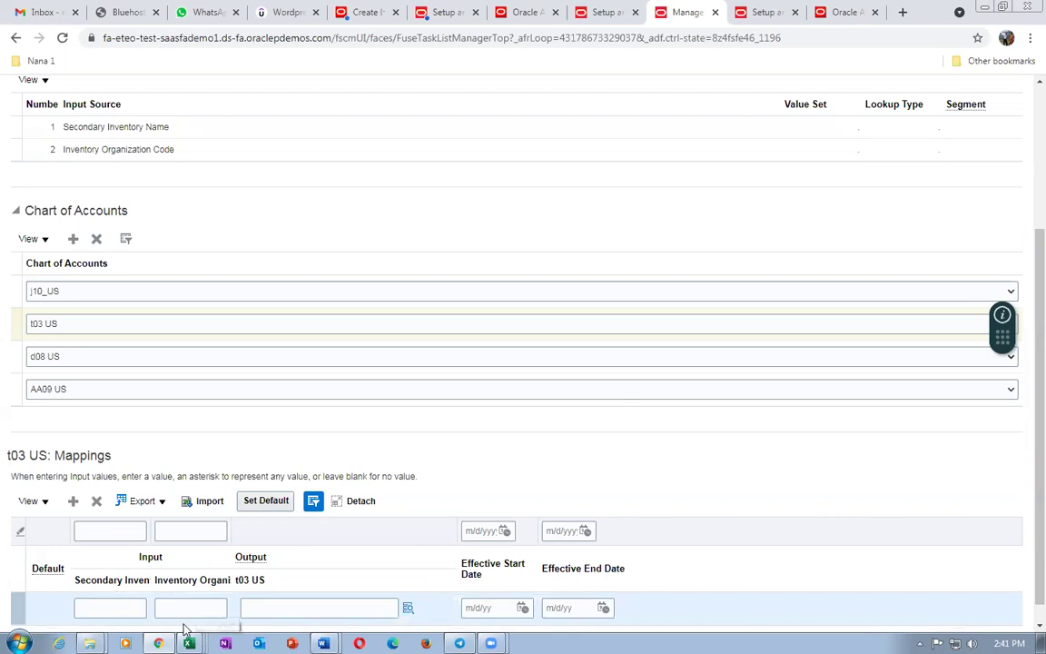
left_click(283, 608)
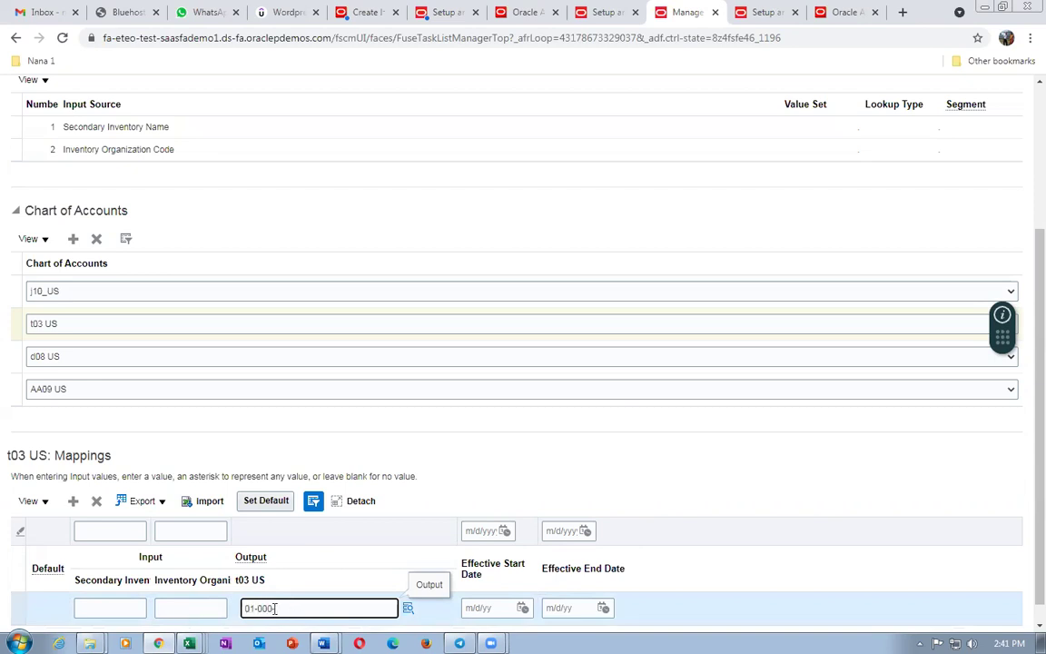
key("alt+Tab")
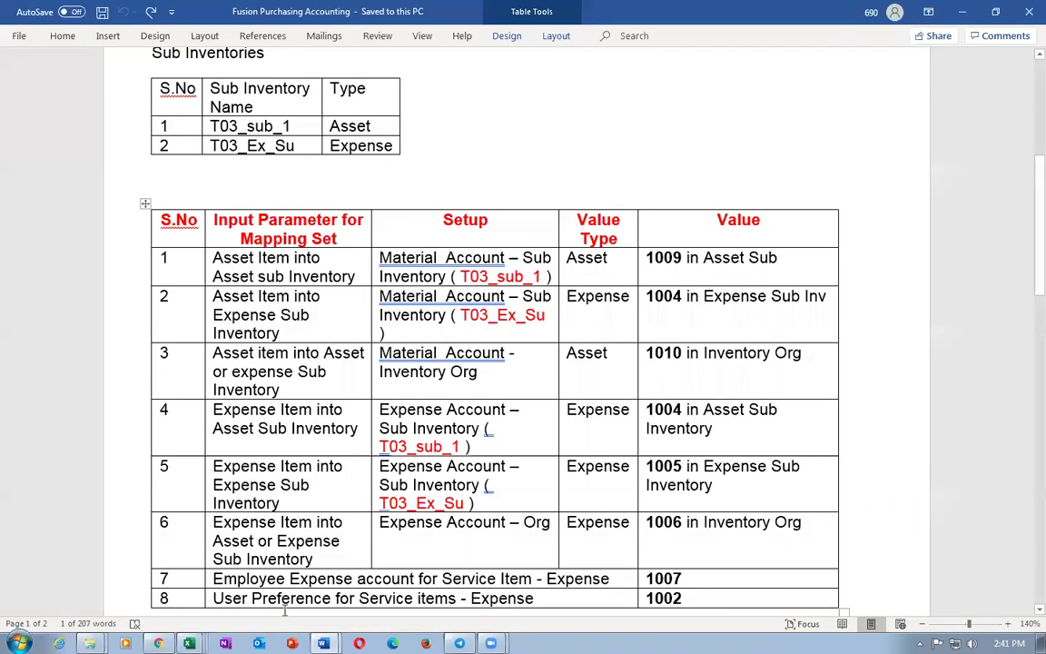
key("alt+Tab")
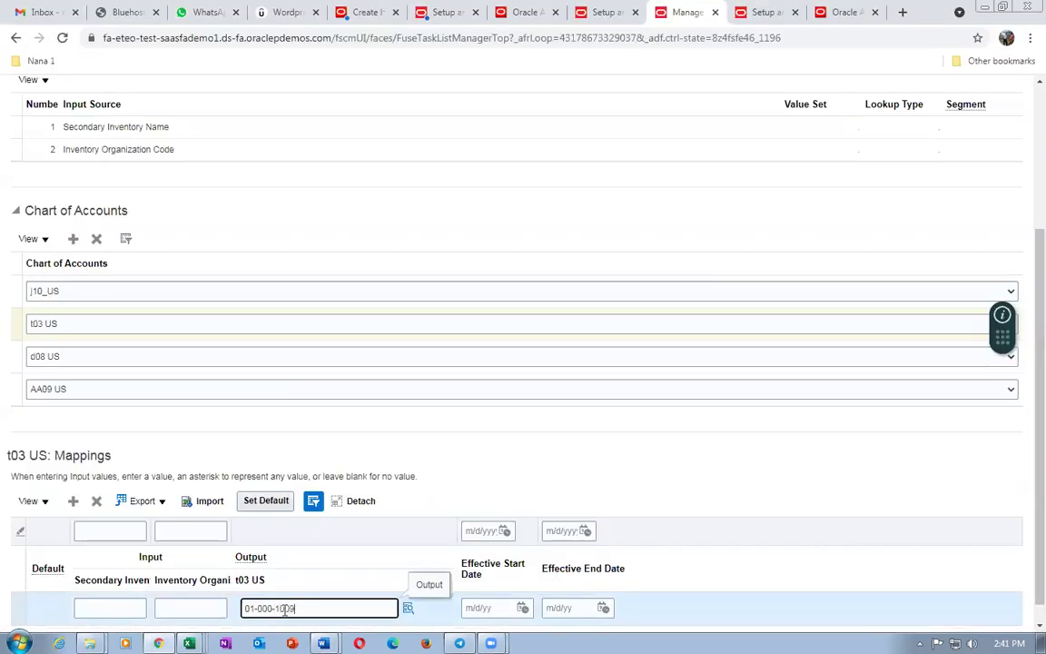
key("Tab")
left_click(312, 496)
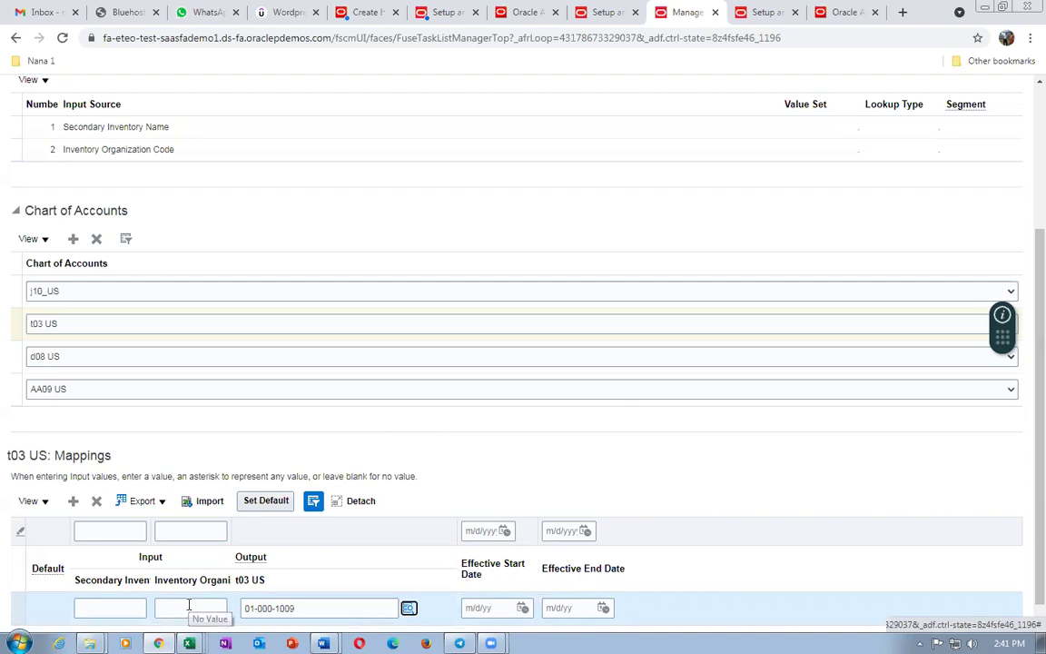
Copy T03_sub_1 from the Word document into the mapping's Secondary Inventory Name and set its Inventory Organization Code to T031
key("alt+Tab")
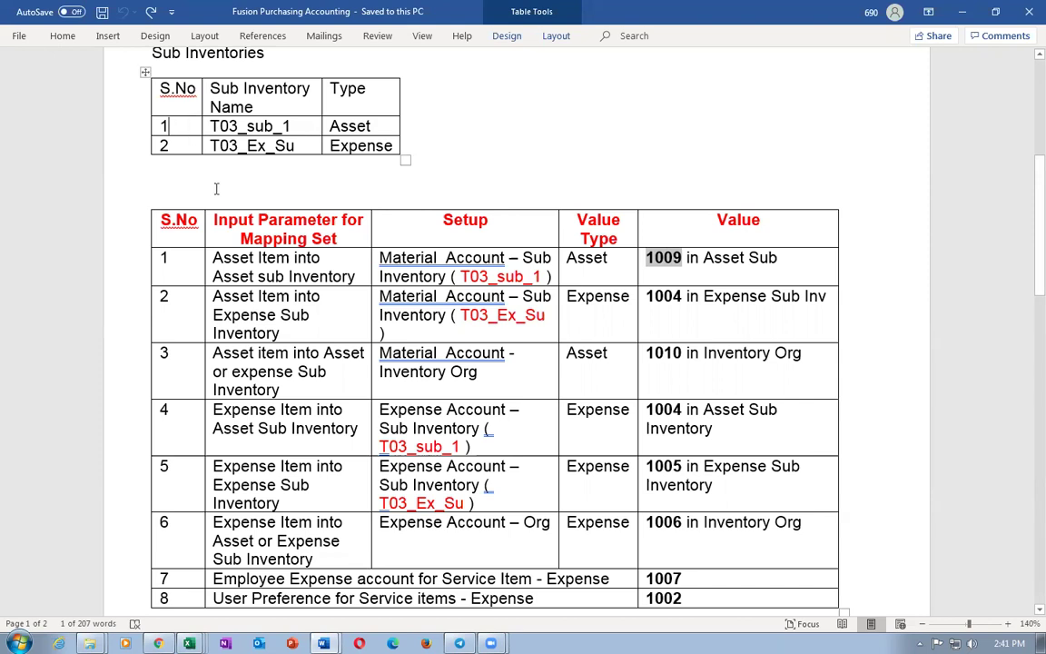
key("Tab")
key("ctrl+c")
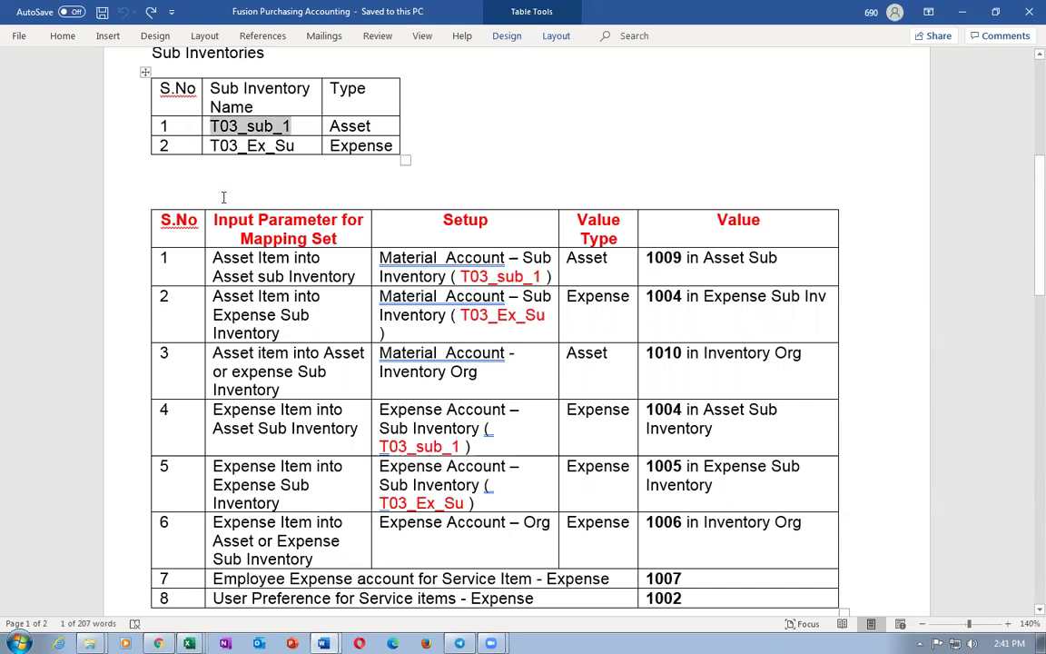
key("alt+Tab")
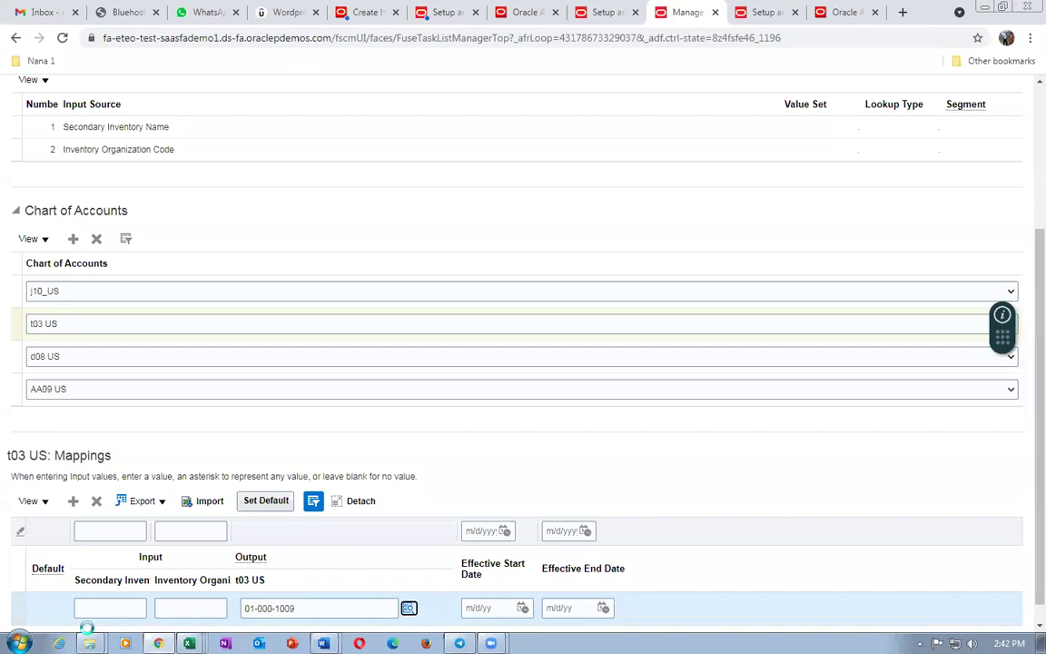
left_click(99, 612)
key("ctrl+v")
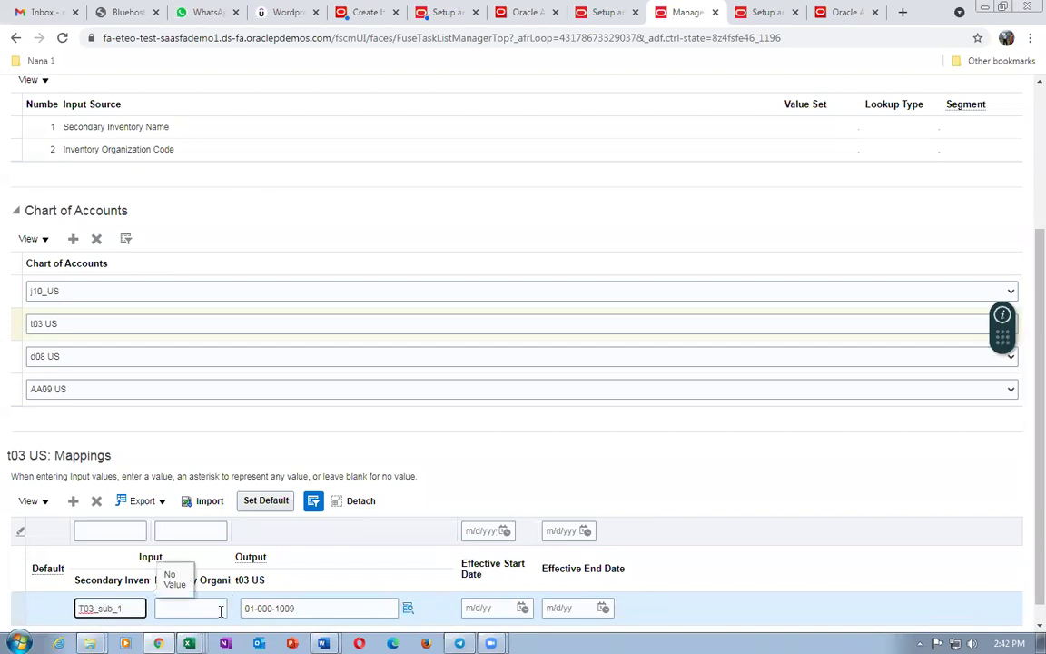
left_click(219, 609)
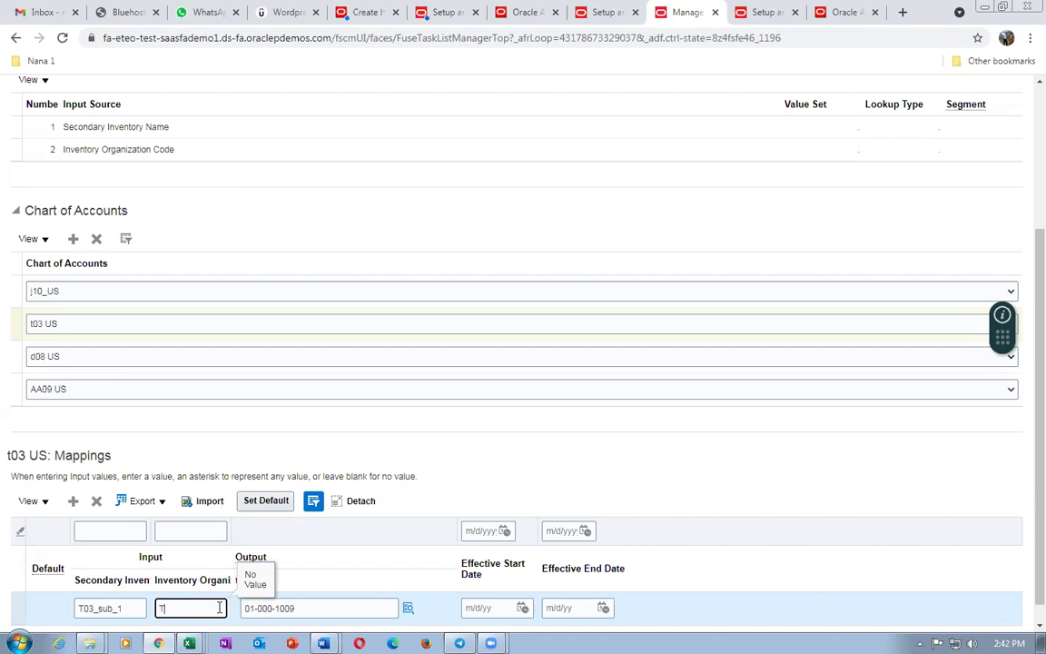
key("Tab")
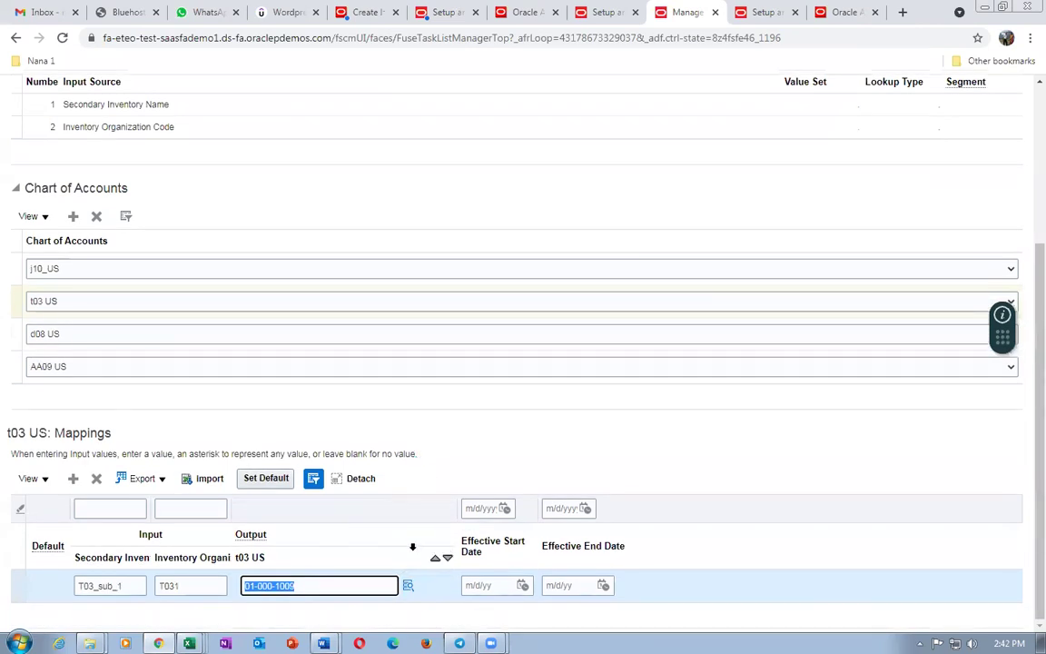
left_click(308, 590)
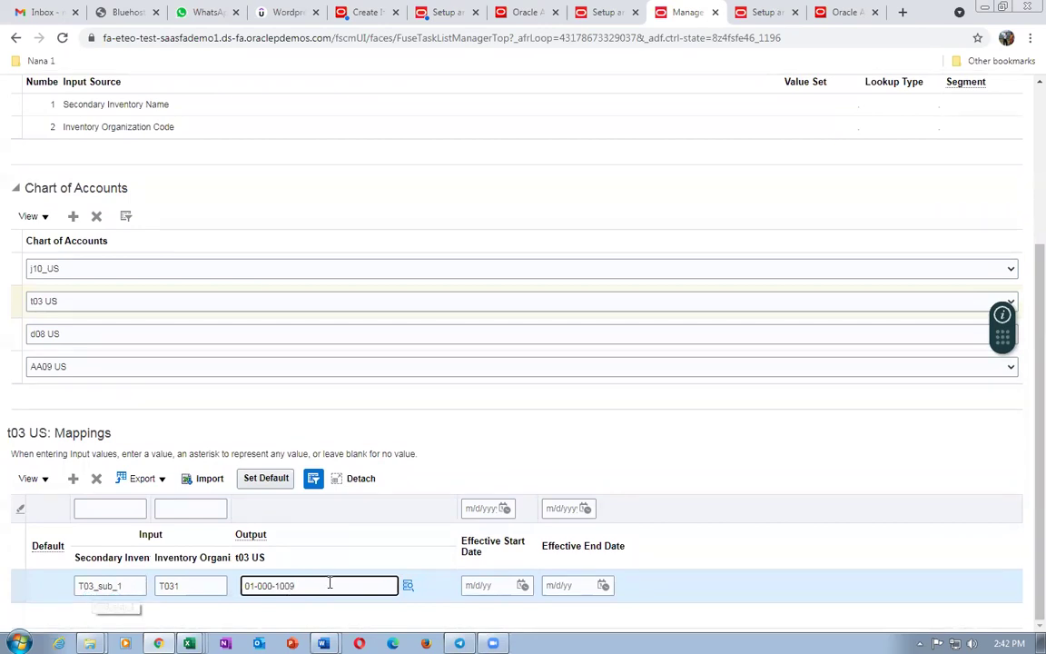
Compare the mapping with the Word table, then save and close the Material Account - Subinventory mapping set
key("alt+Tab")
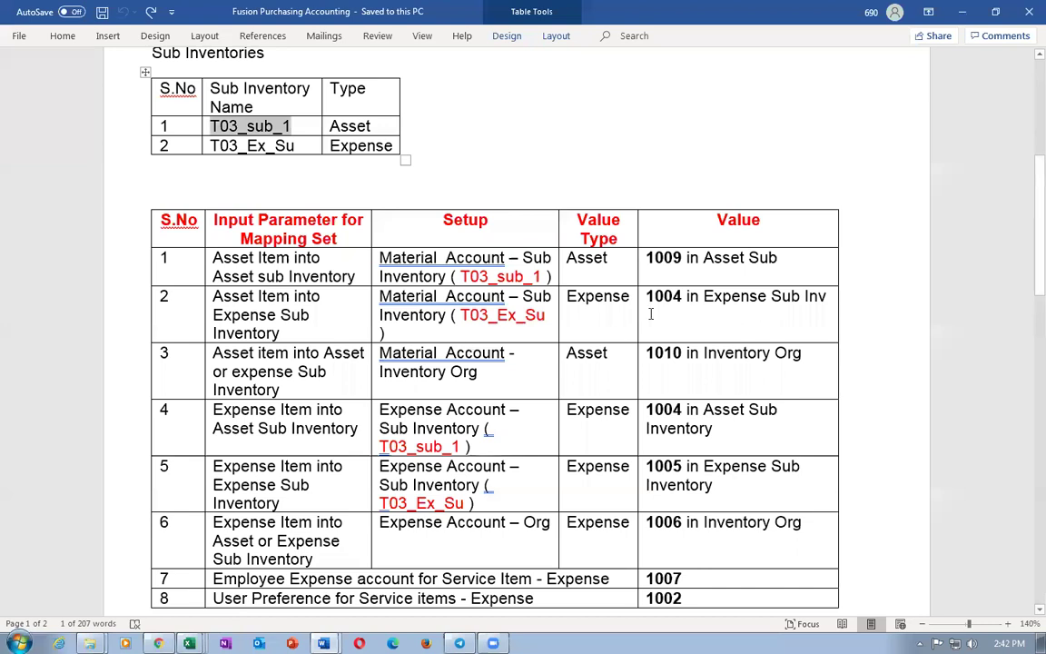
key("alt+Tab")
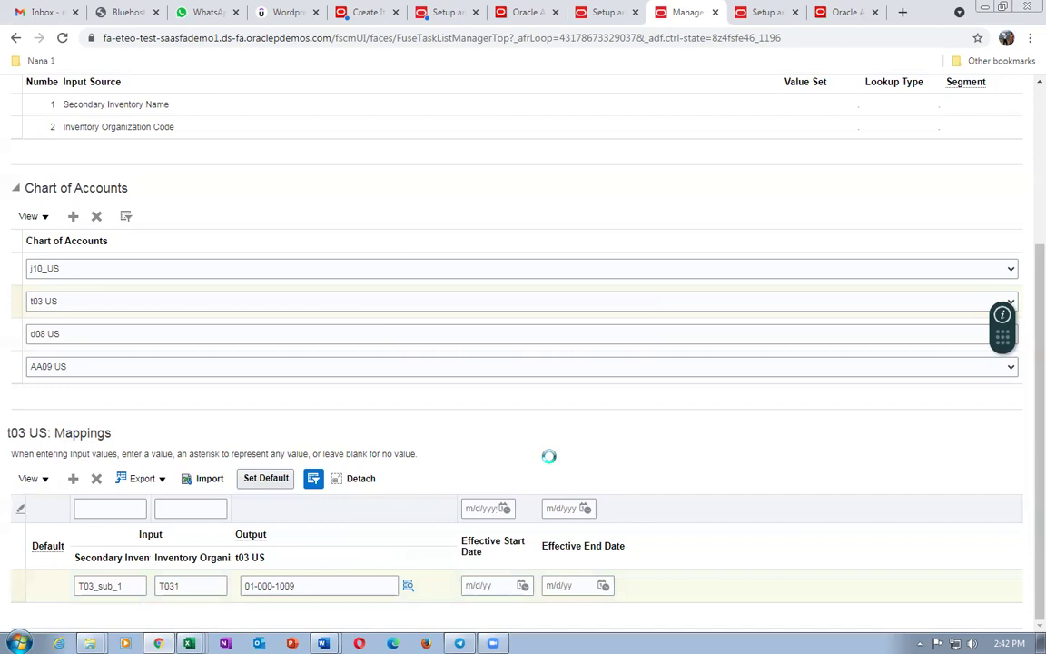
scroll(545, 454, "up", 3)
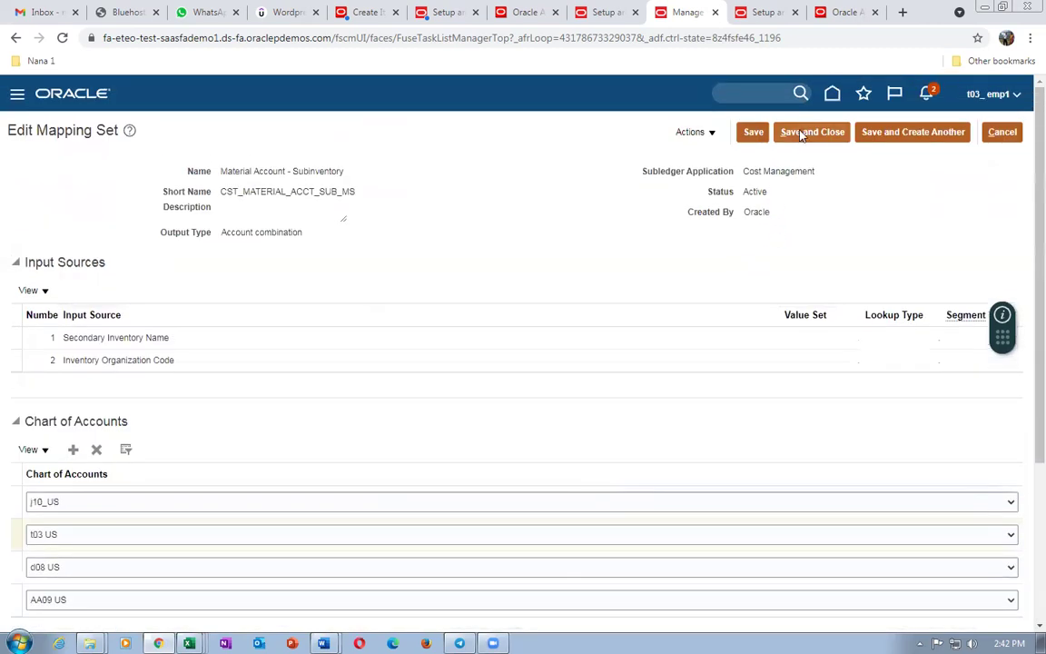
left_click(808, 132)
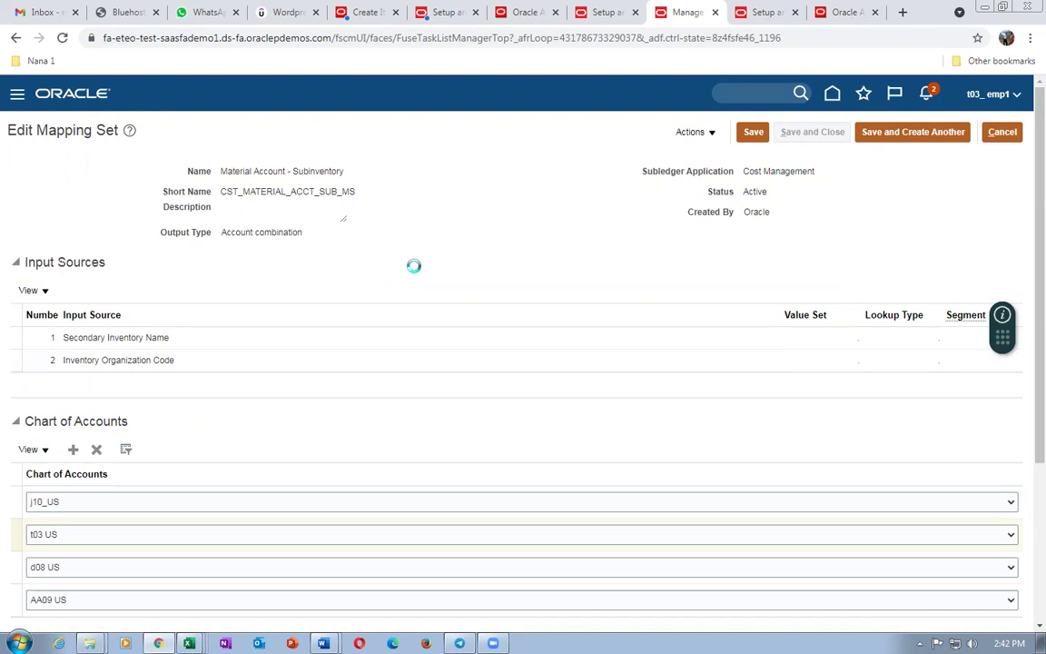
In the other setup browser tab, switch to Manufacturing and Supply Chain Materials Management and search its tasks for man%map%set%
left_click(762, 13)
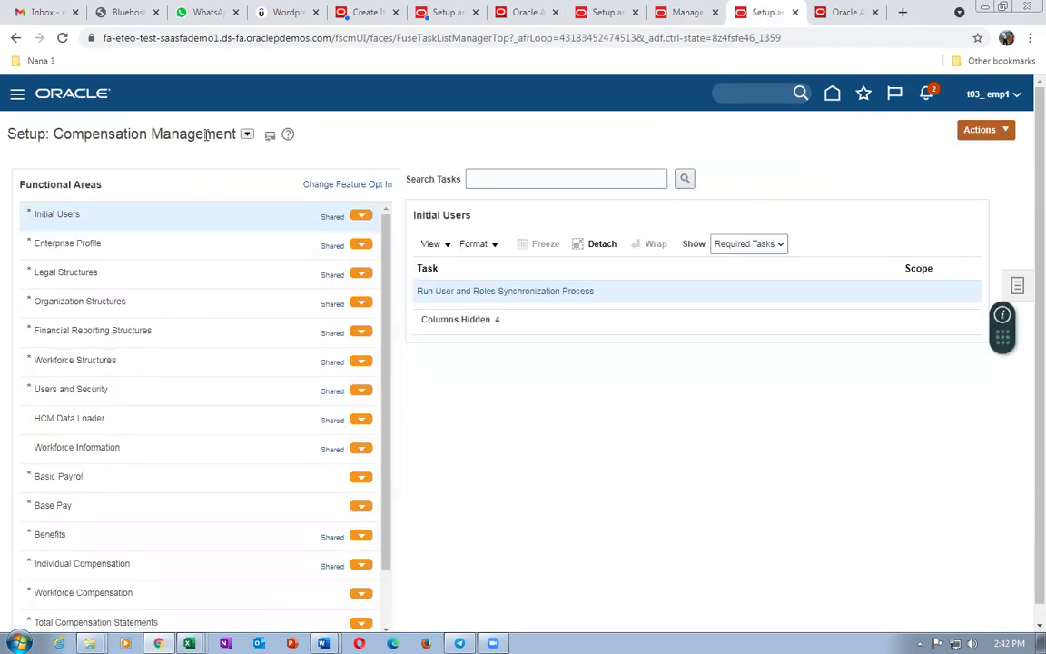
left_click(248, 134)
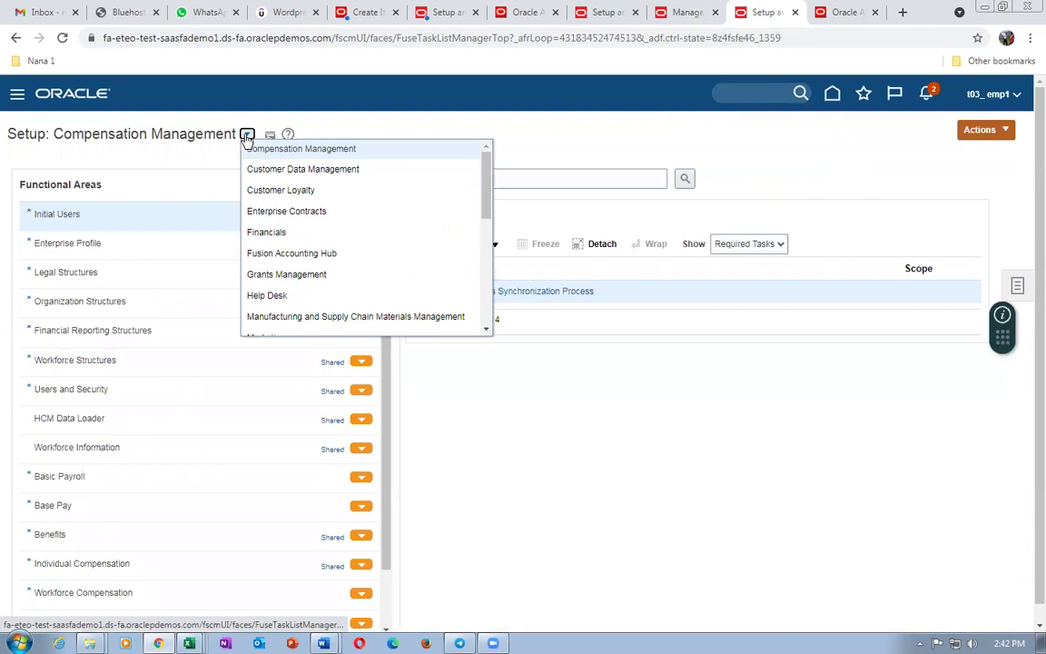
left_click(291, 316)
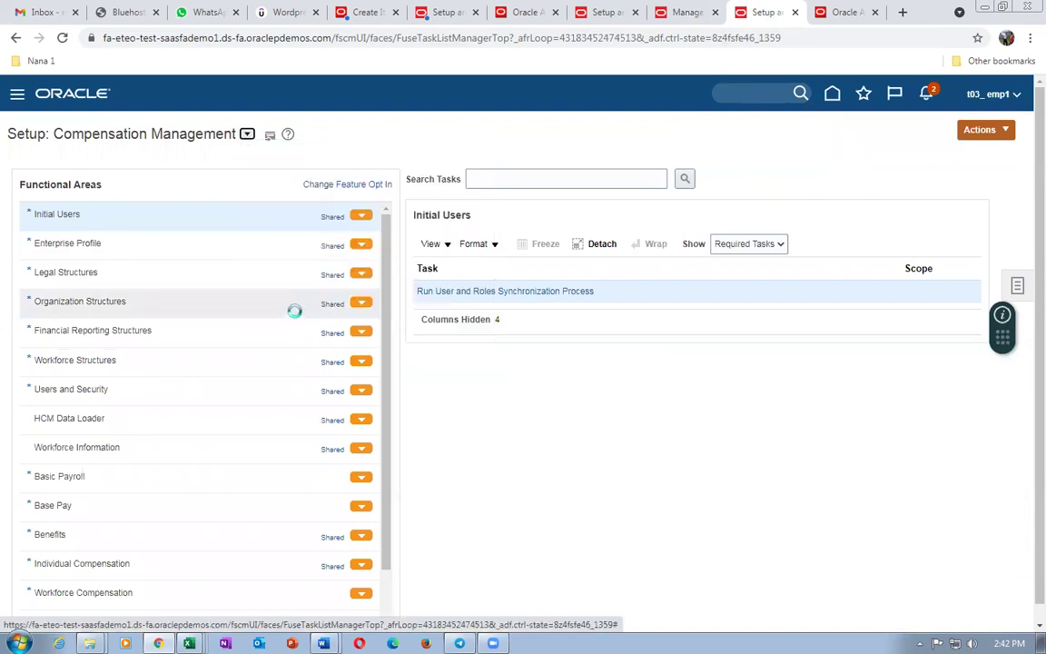
left_click(567, 178)
type("man%")
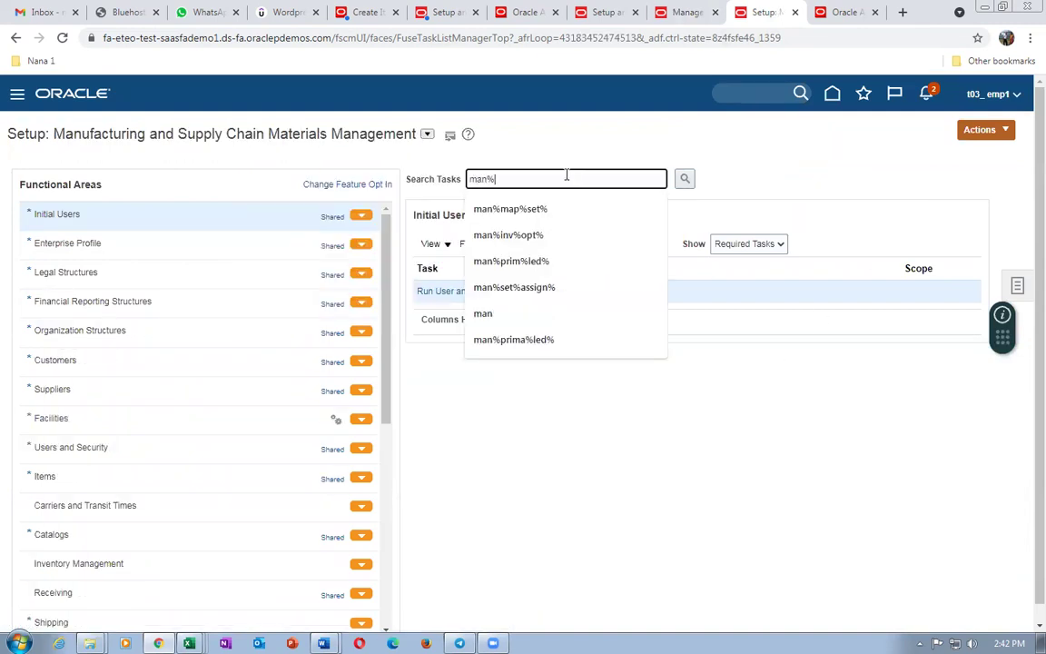
type("map%set%")
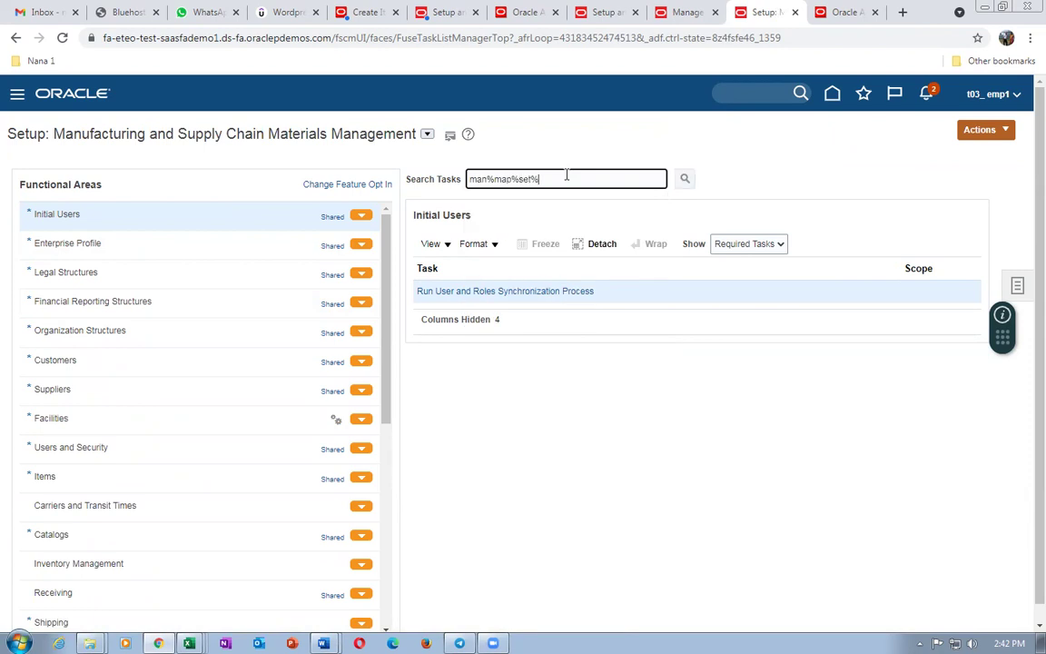
key("Return")
Check the pending save of the mapping set, then open the Cost Accounting Manage Mapping Sets task with Cost Management scope
left_click(688, 12)
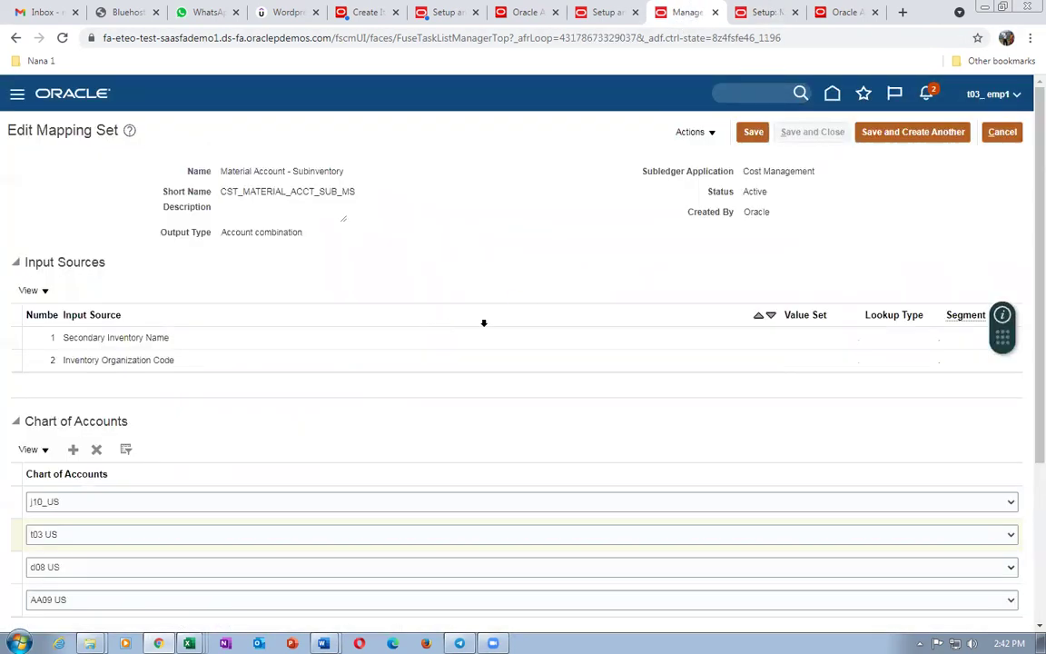
left_click(766, 11)
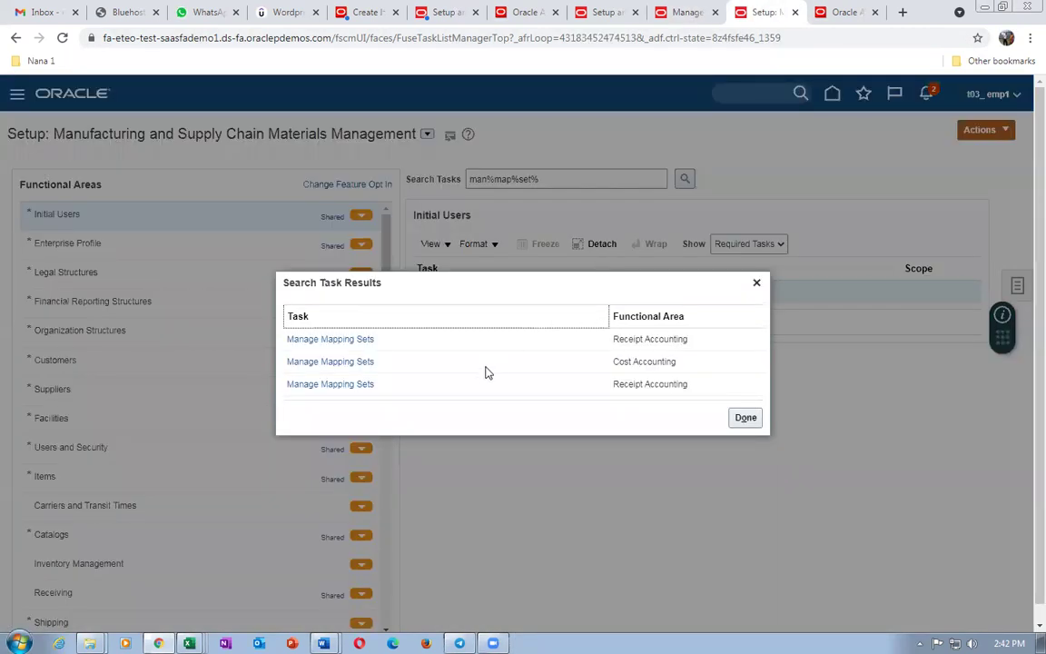
left_click(332, 361)
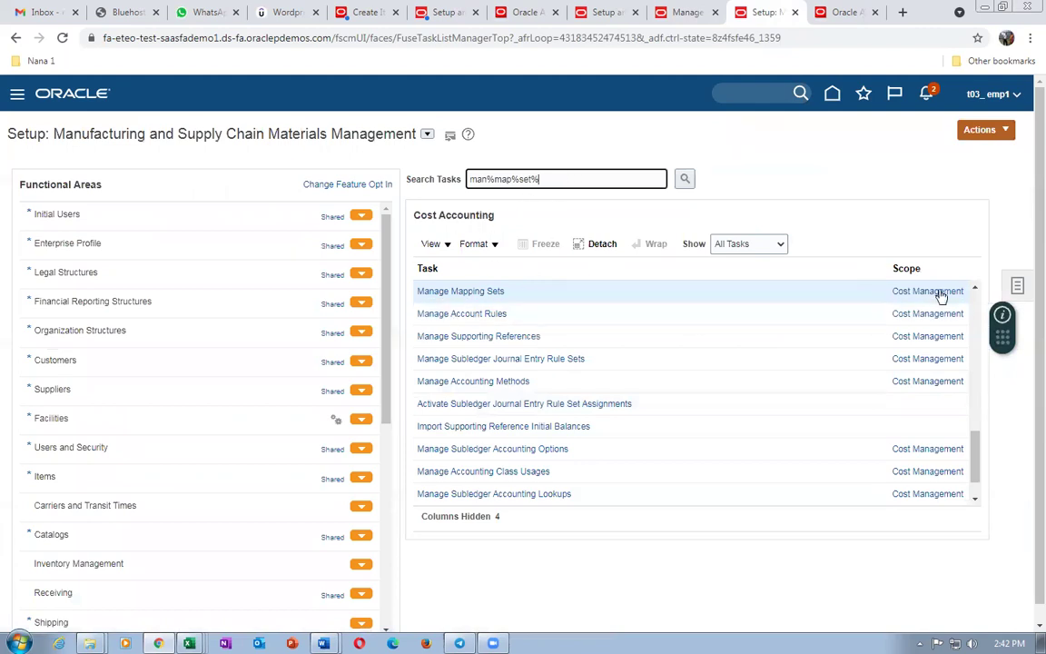
left_click(450, 291)
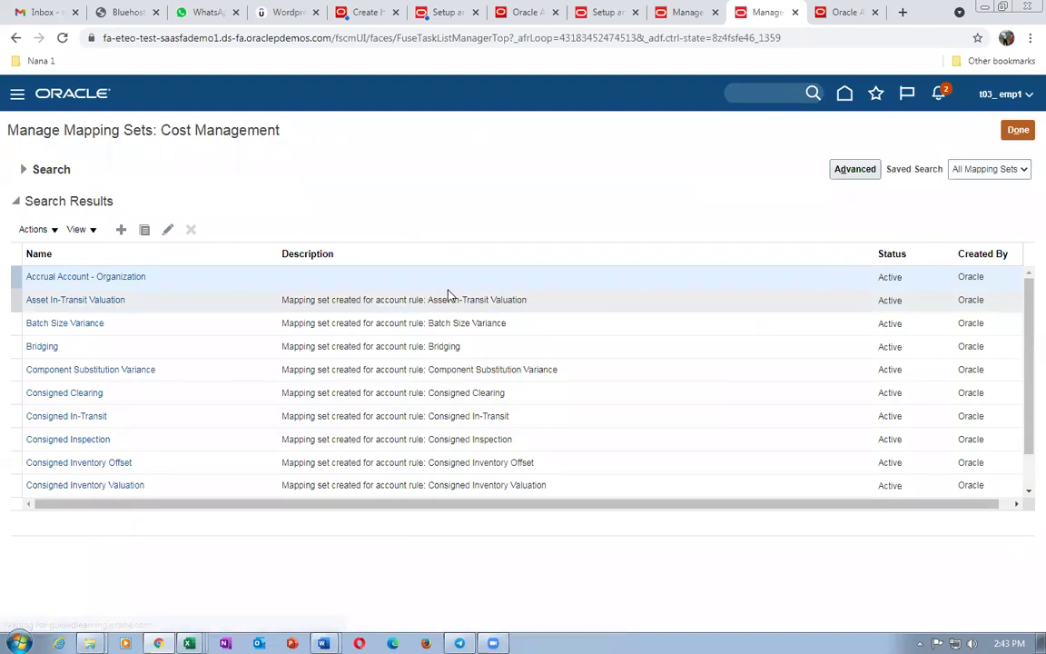
Search the Cost Management mapping sets for the name Material and check the pending save in the other browser tab
left_click(50, 171)
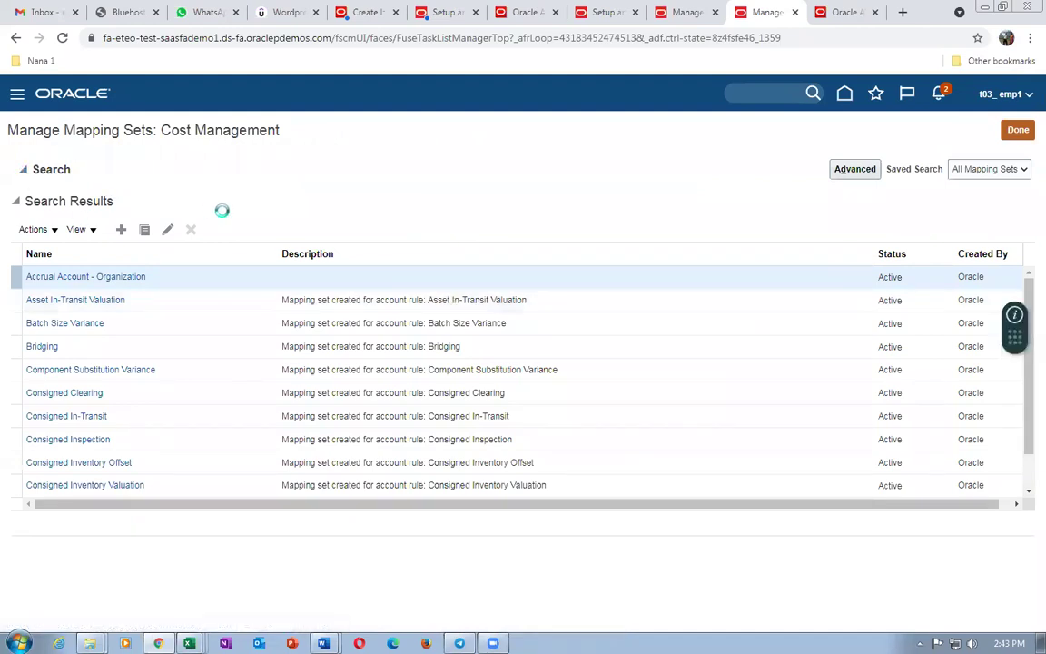
left_click(201, 190)
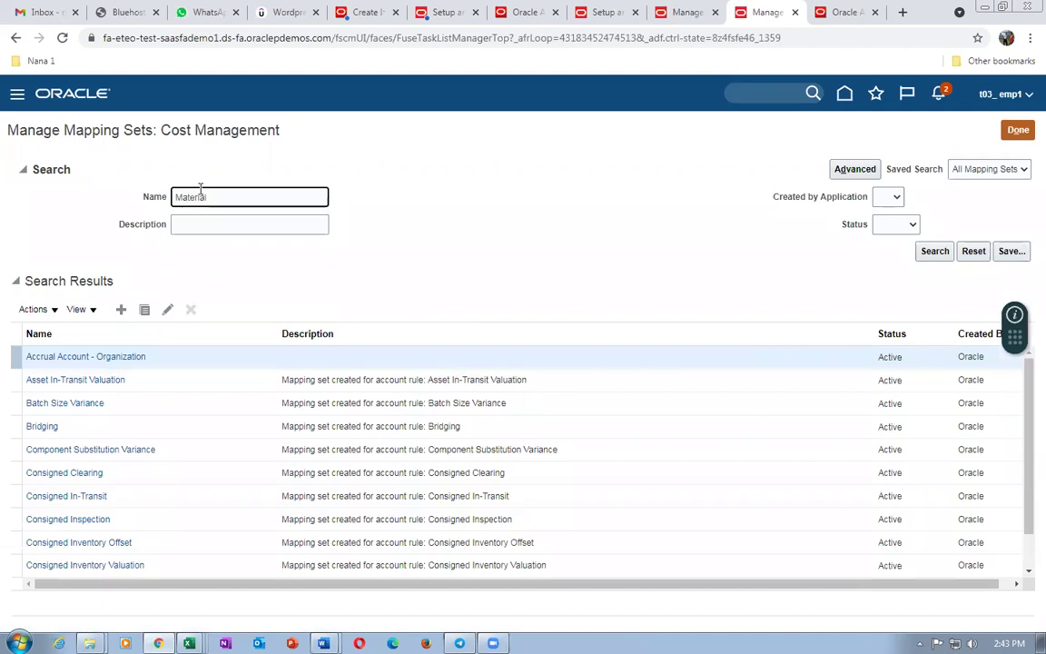
left_click(688, 12)
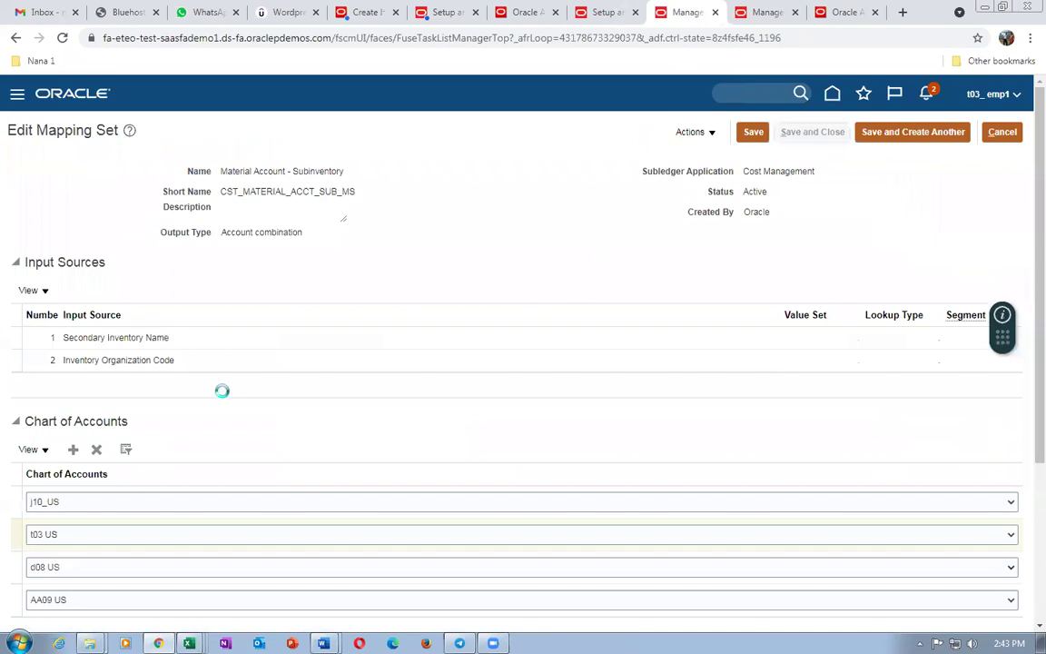
left_click(769, 13)
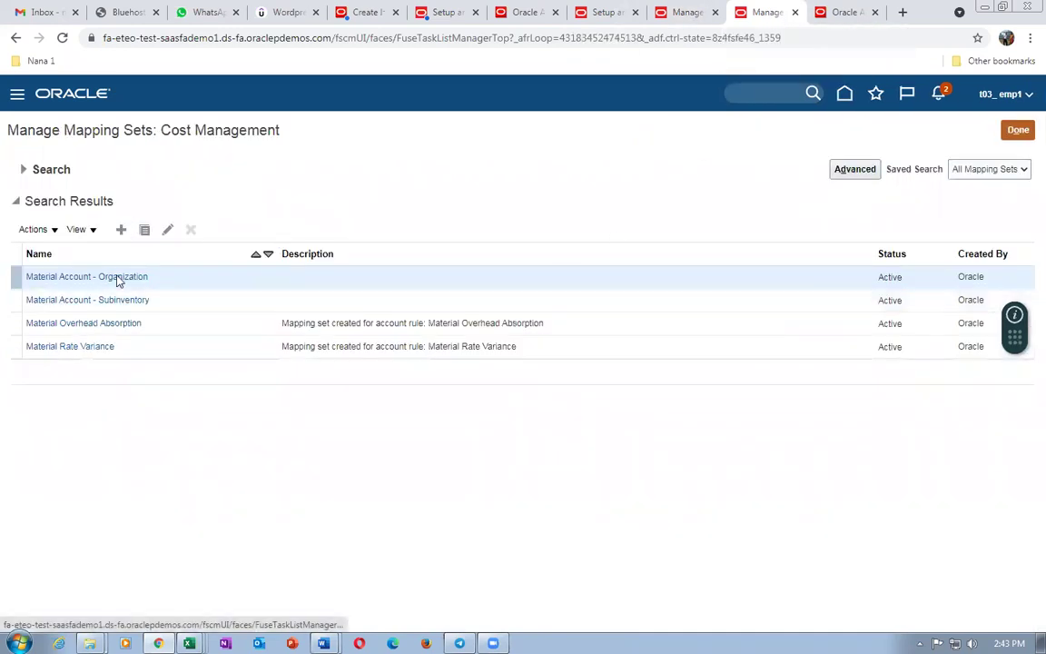
Switch to the Word document and review the Material Account setups for the expense subinventory and inventory organization in rows 2 and 3
key("alt+Tab")
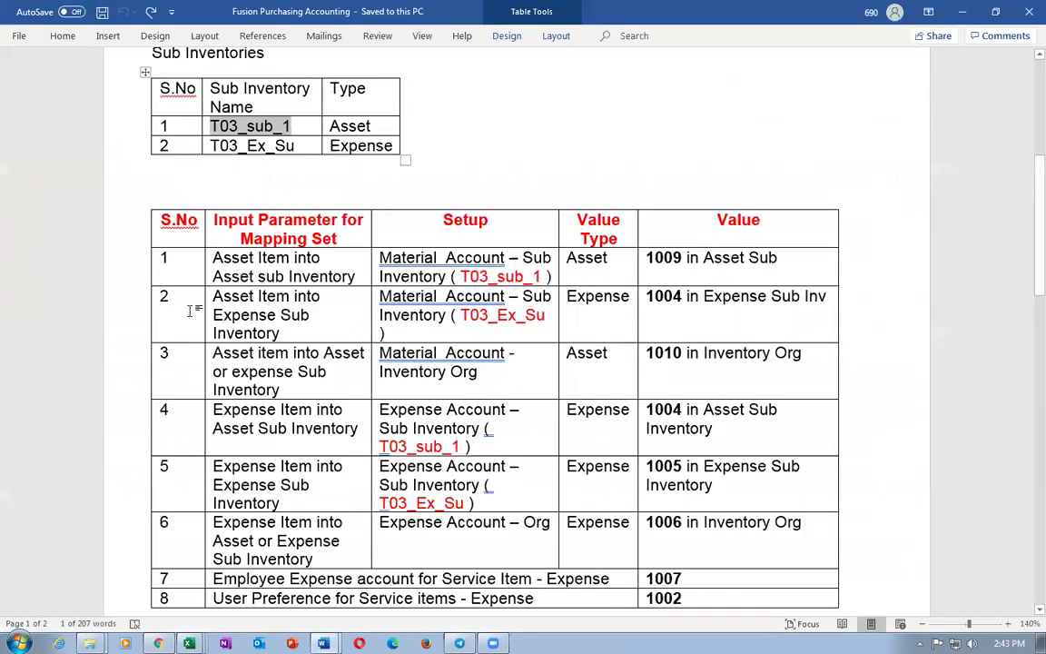
left_click_drag(456, 315, 556, 334)
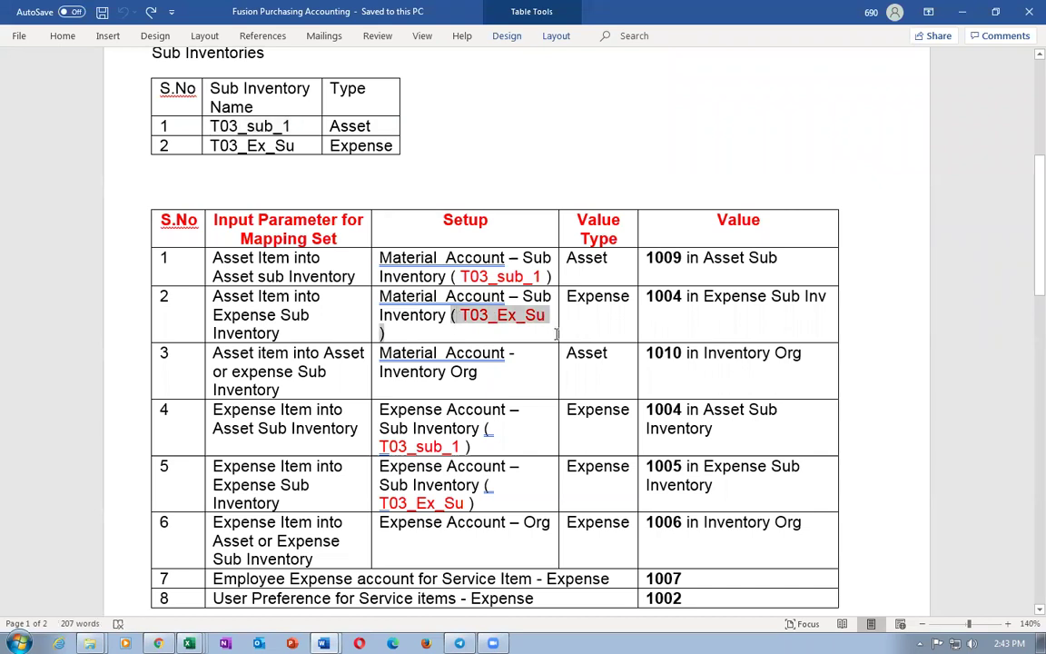
left_click_drag(415, 259, 437, 325)
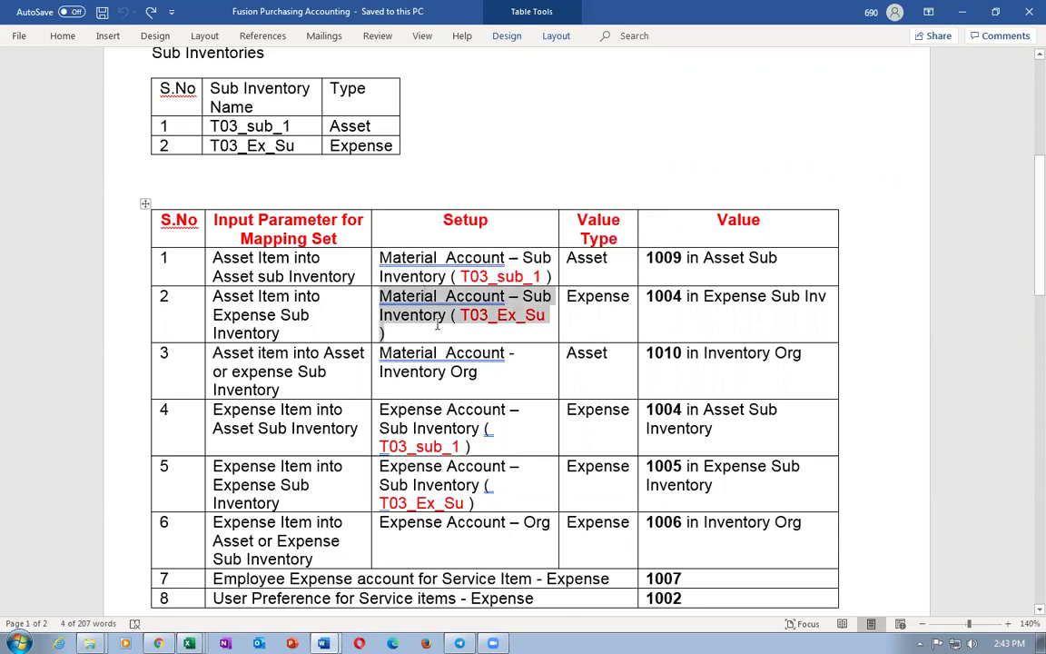
left_click(394, 371)
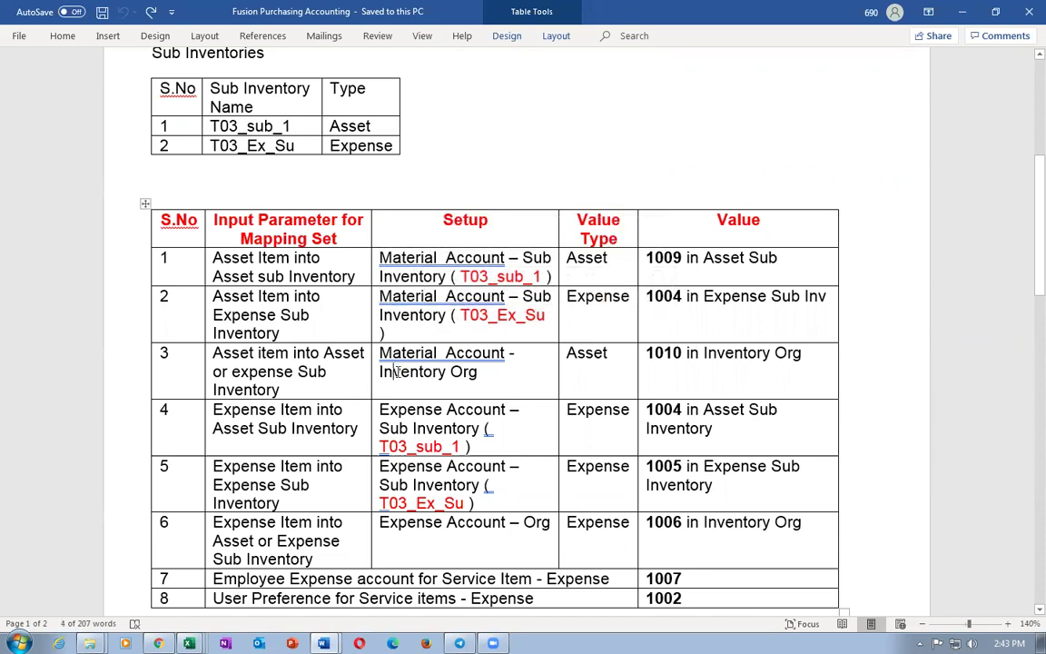
Switch to the browser, open the Material Account - Organization mapping set, and check the subinventory mapping set in the neighbouring browser tab
key("alt+Tab")
left_click(93, 278)
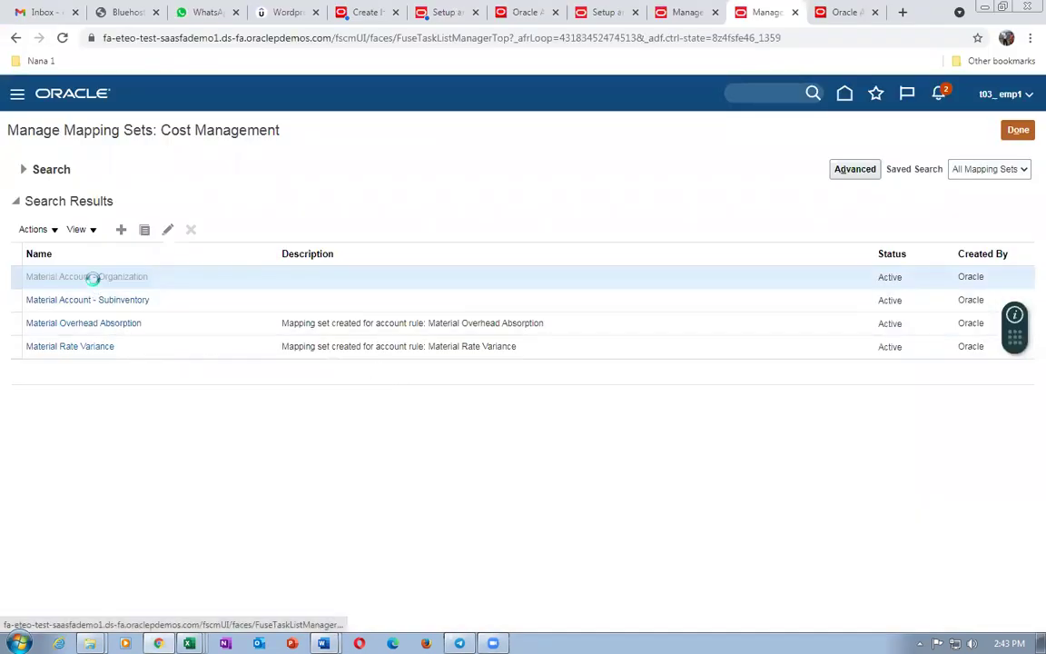
left_click(690, 13)
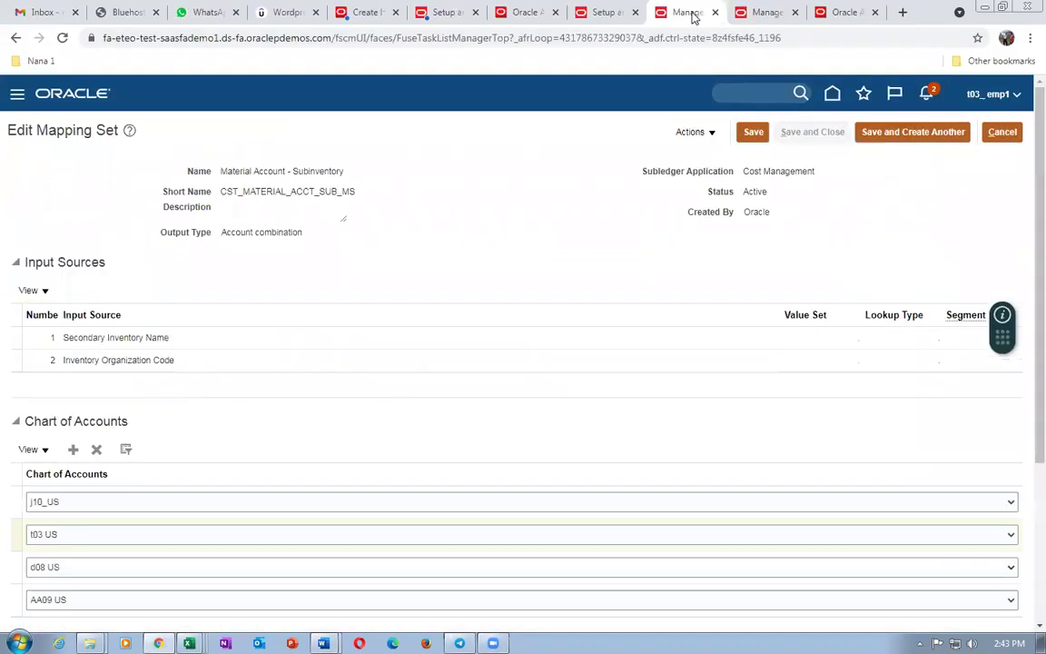
left_click(765, 12)
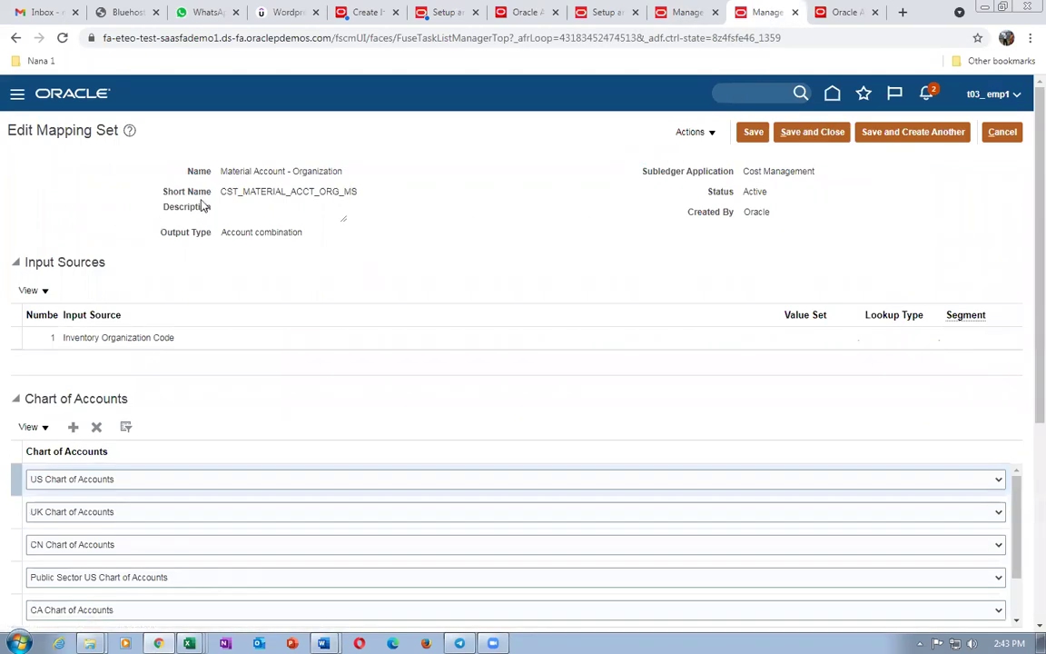
Filter the chart of accounts list of the Material Account - Organization mapping set by t03
scroll(150, 448, "down", 3)
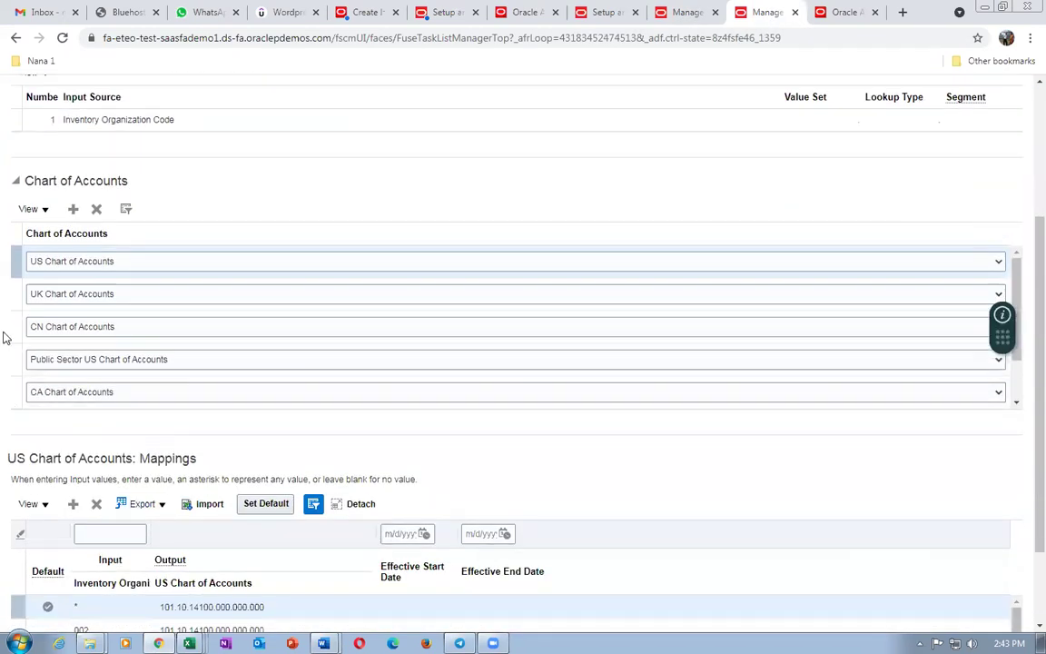
left_click(128, 210)
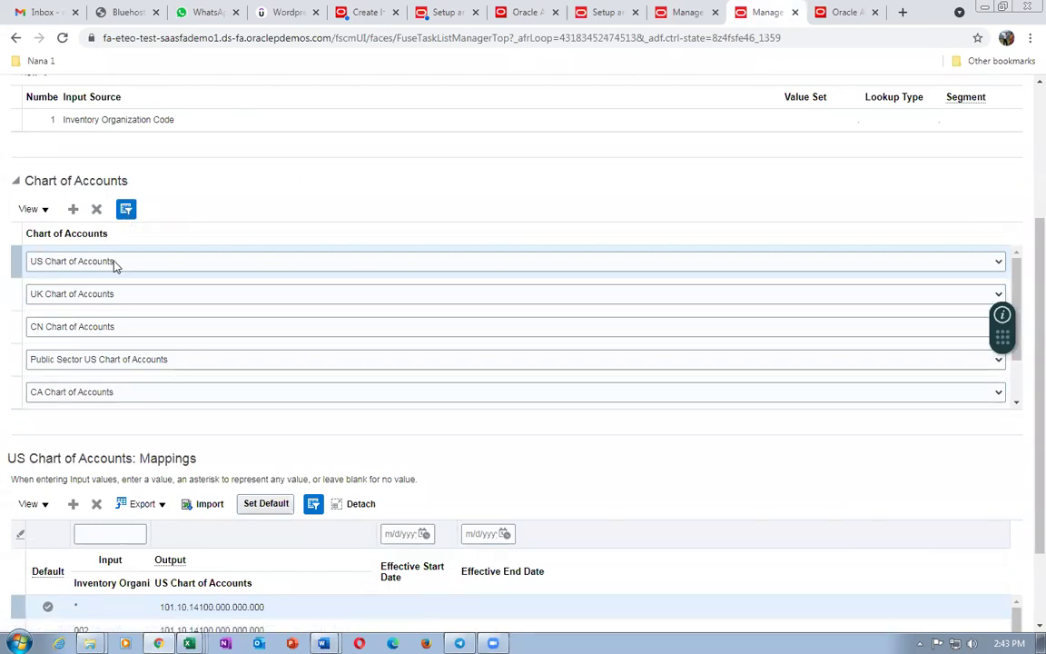
left_click(109, 236)
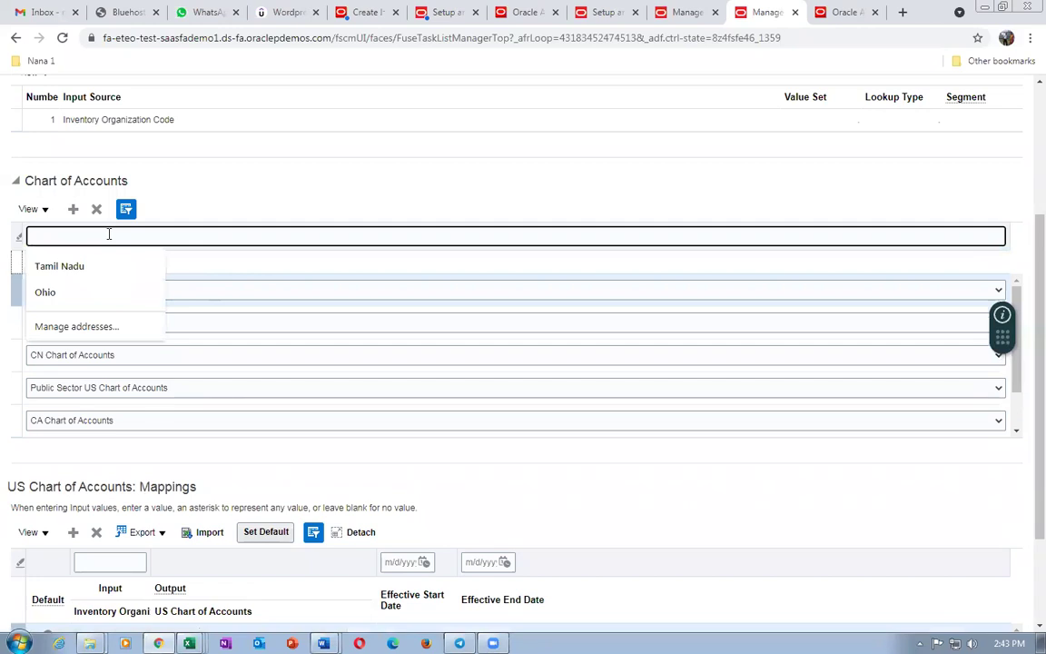
type("t03")
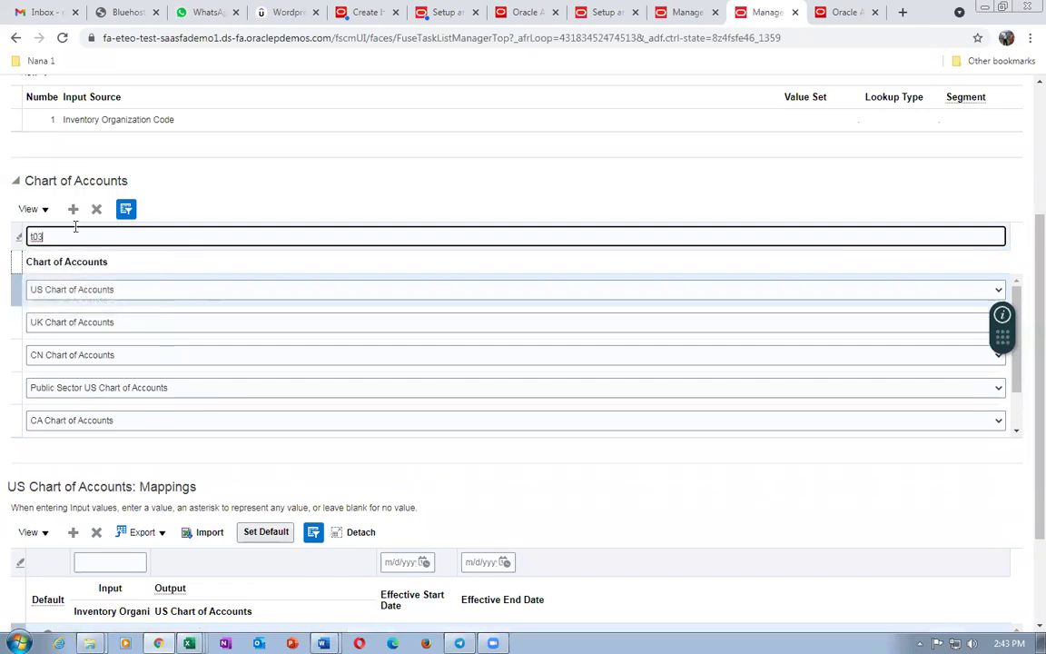
key("Return")
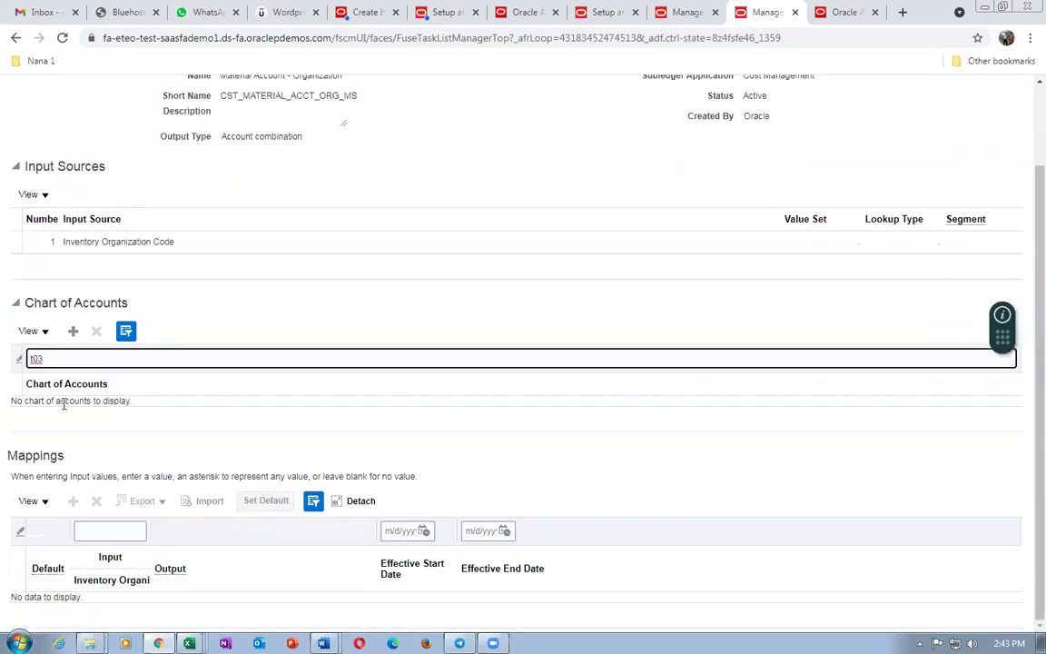
Clear the filter and add a chart of accounts row for t03 US to the Material Account - Organization mapping set
left_click_drag(45, 359, 1, 363)
left_click(72, 331)
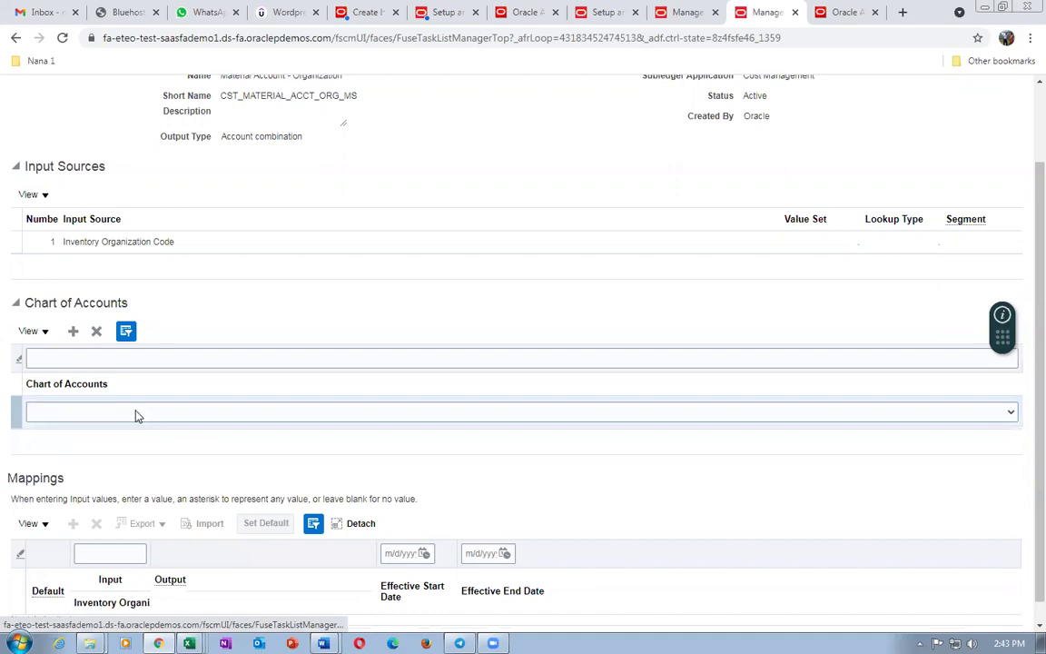
left_click(137, 415)
key("t")
key("Down")
key("Down")
key("Down")
key("Down")
key("Down")
key("Down")
key("Down")
key("Down")
key("Down")
key("Down")
key("Down")
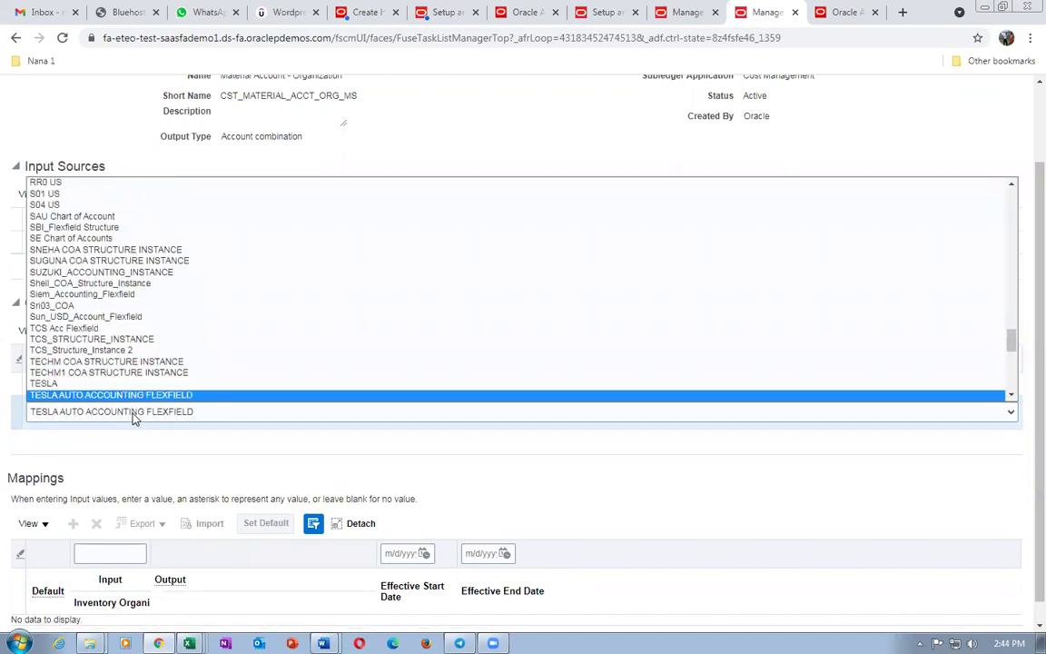
key("t")
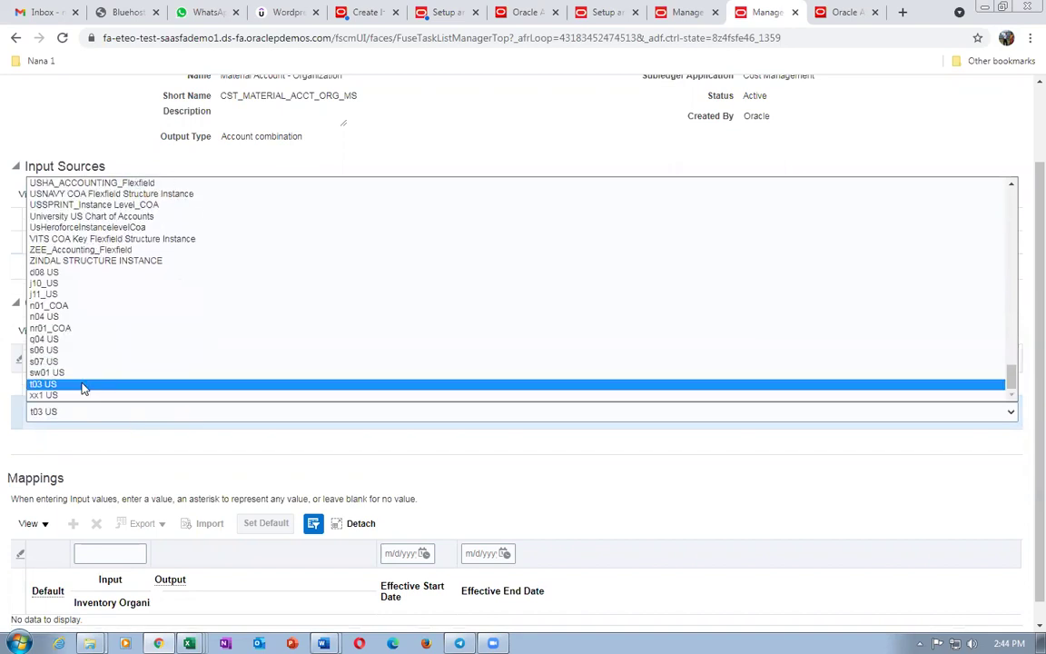
left_click(78, 386)
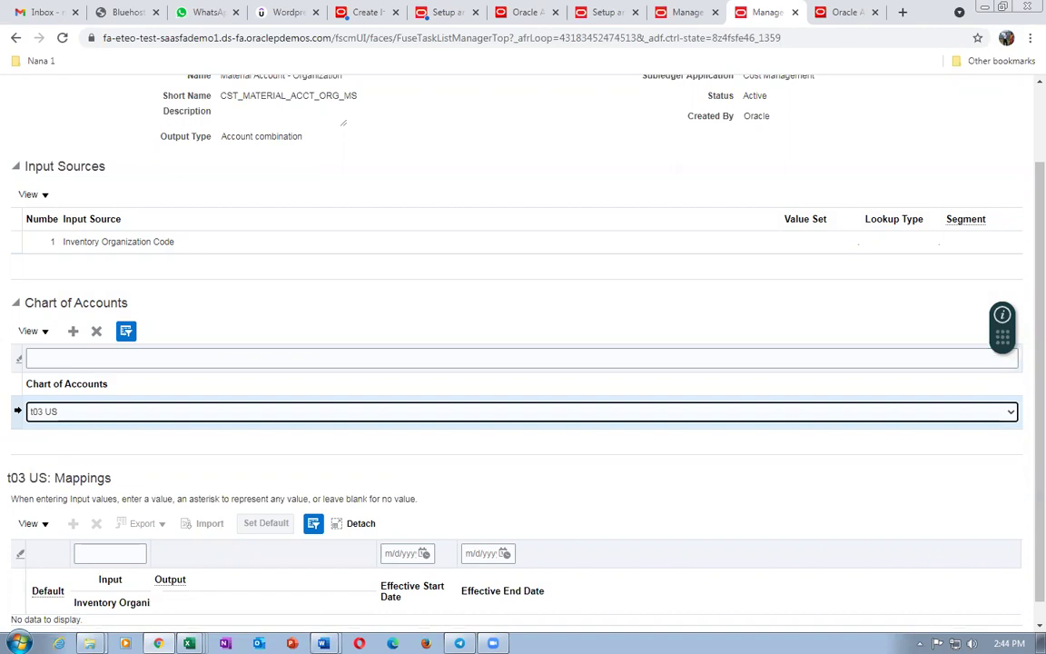
Add a t03 US mapping with output 01-000-1010, the inventory organization account from the Word document, and set it as default
scroll(1023, 556, "down", 1)
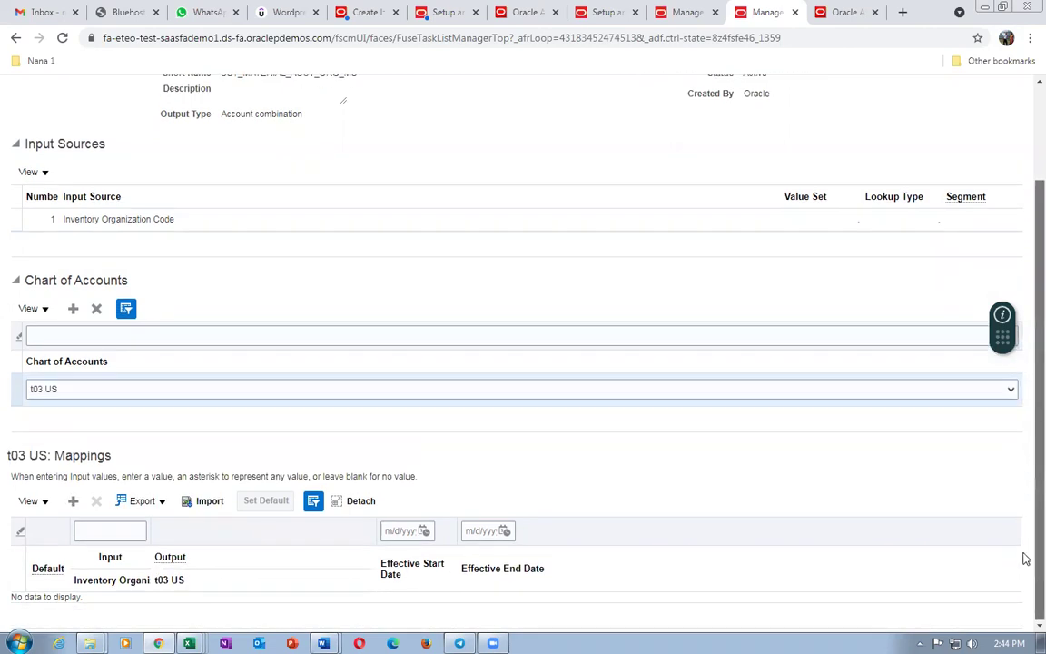
left_click(72, 500)
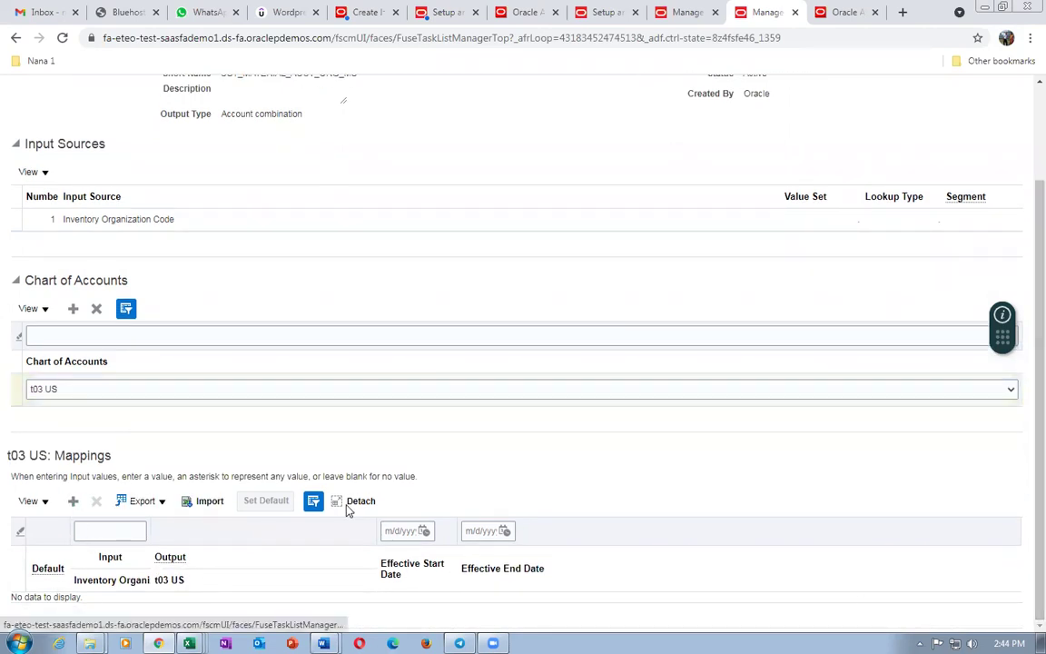
key("alt+Tab")
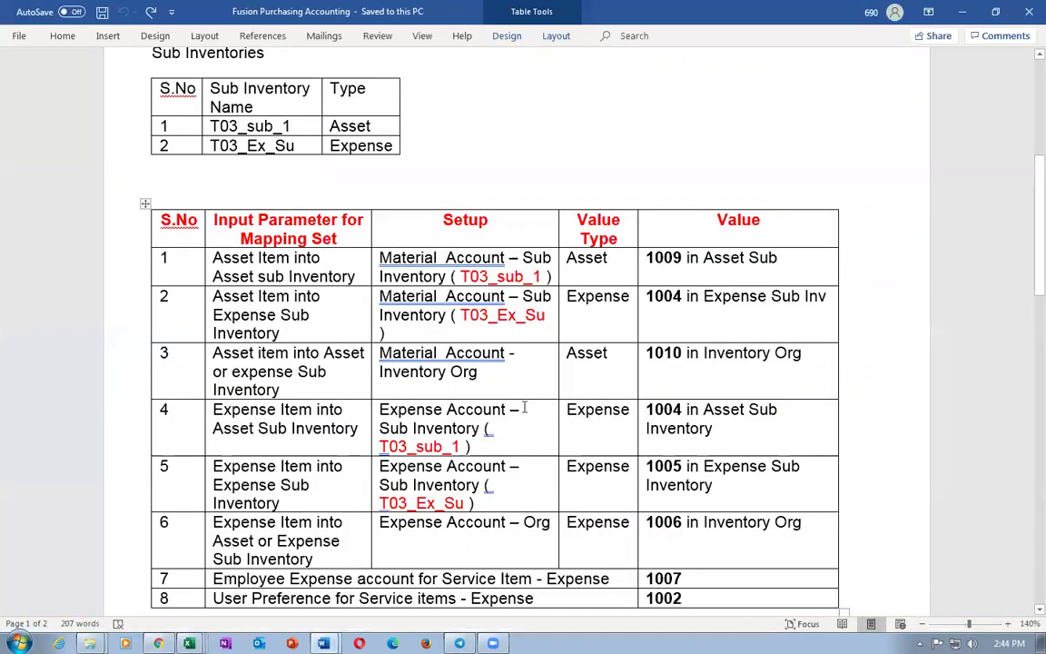
key("alt+Tab")
left_click(225, 615)
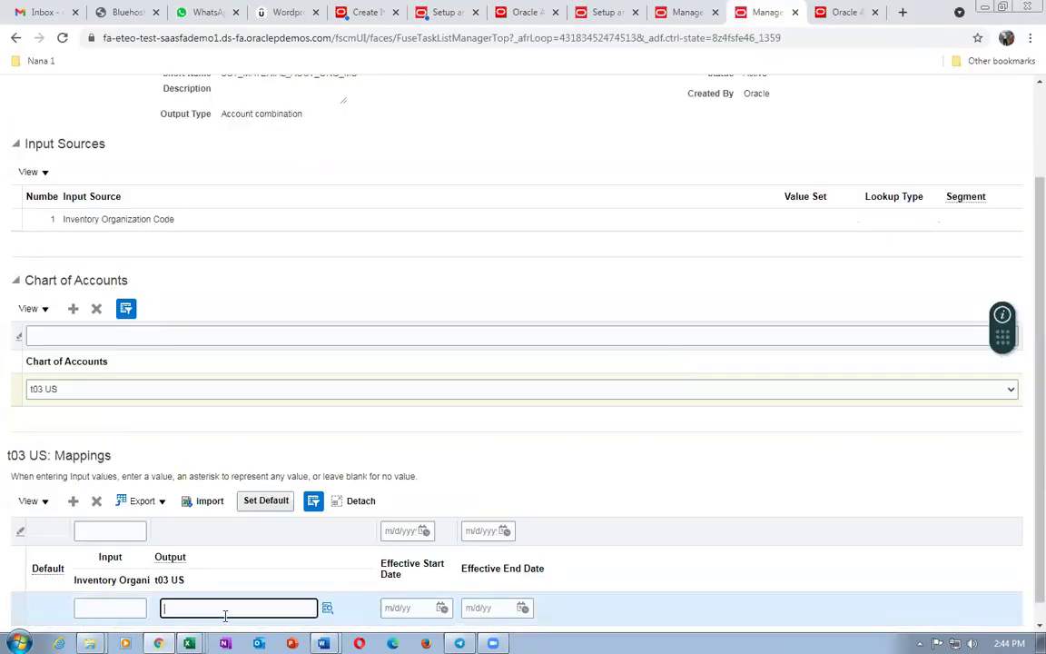
type("01-00")
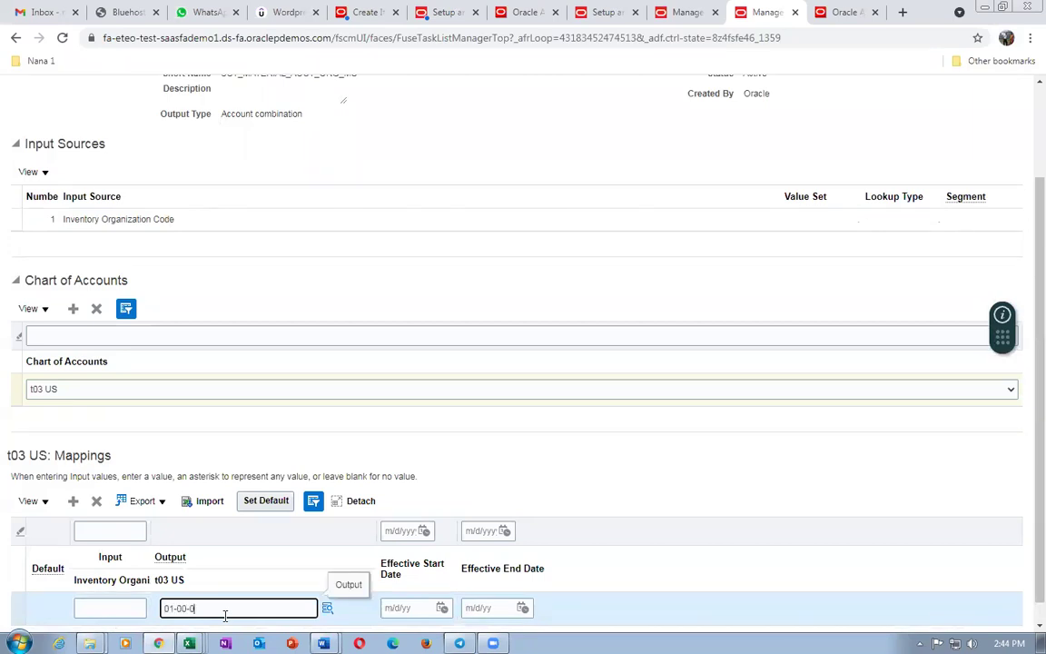
type("0-1010")
left_click(535, 491)
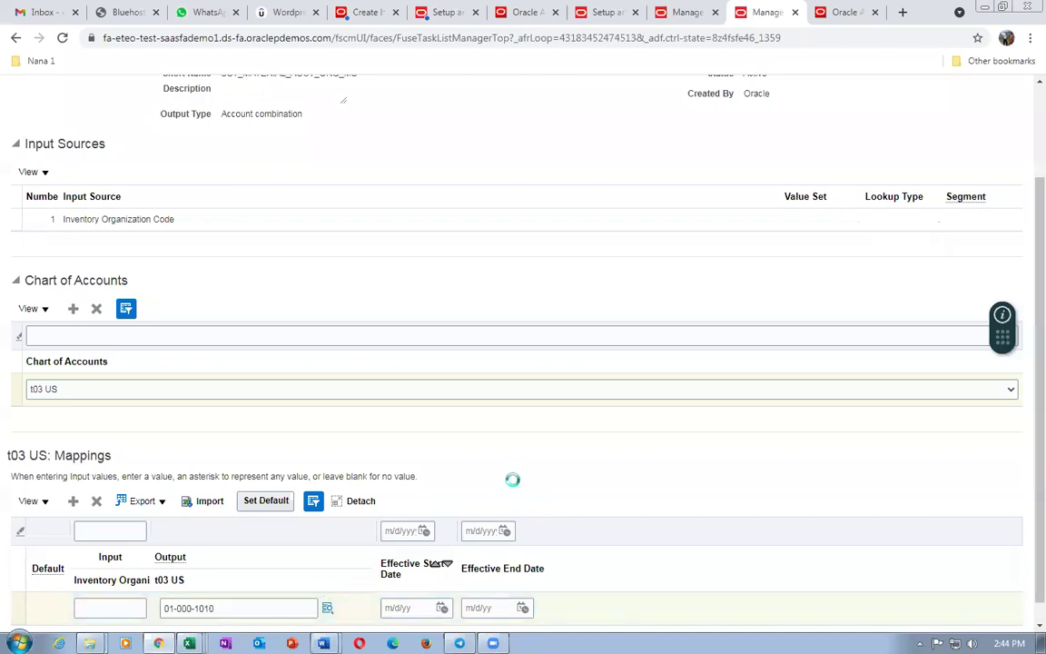
left_click(266, 503)
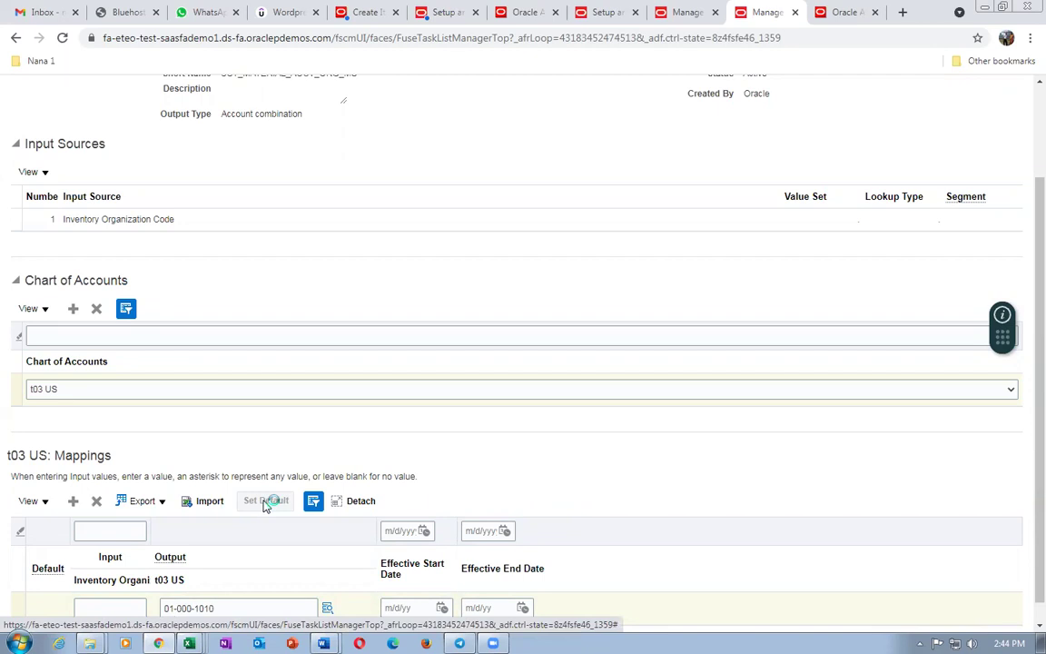
In the Material Account - Subinventory browser tab, set the t03 US mapping's output account segment to 1009 after consulting the Word document
left_click(687, 11)
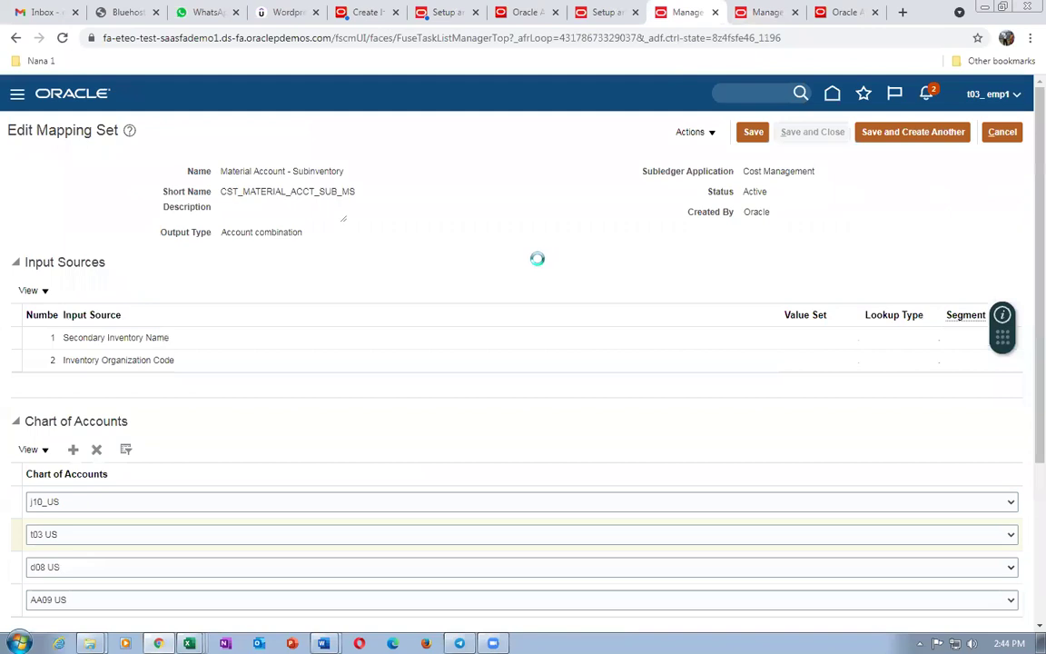
scroll(539, 257, "down", 4)
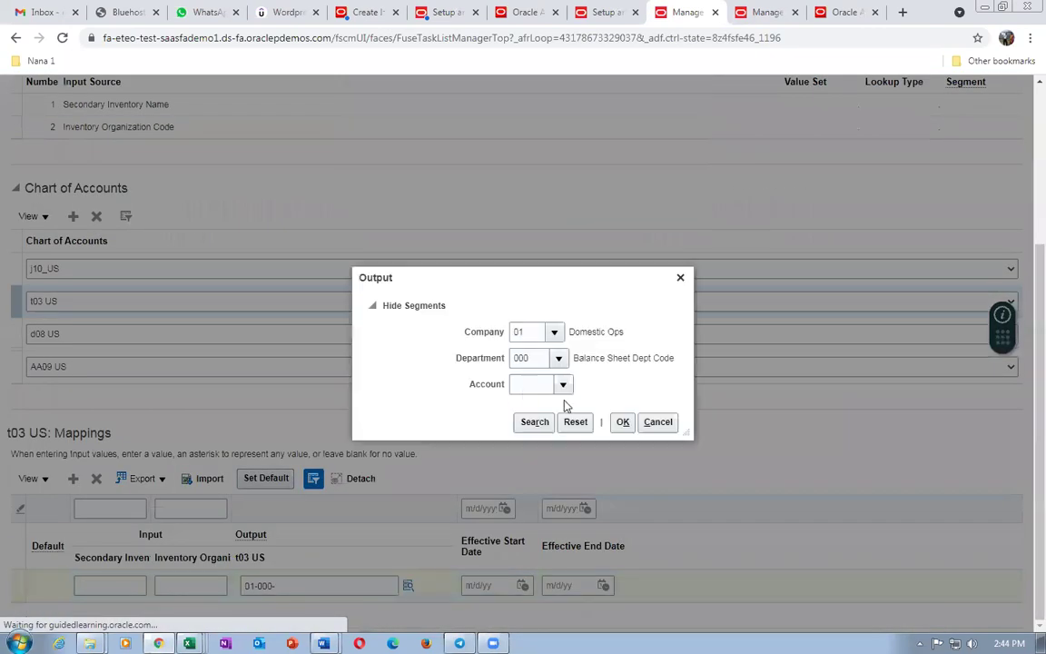
key("alt+Tab")
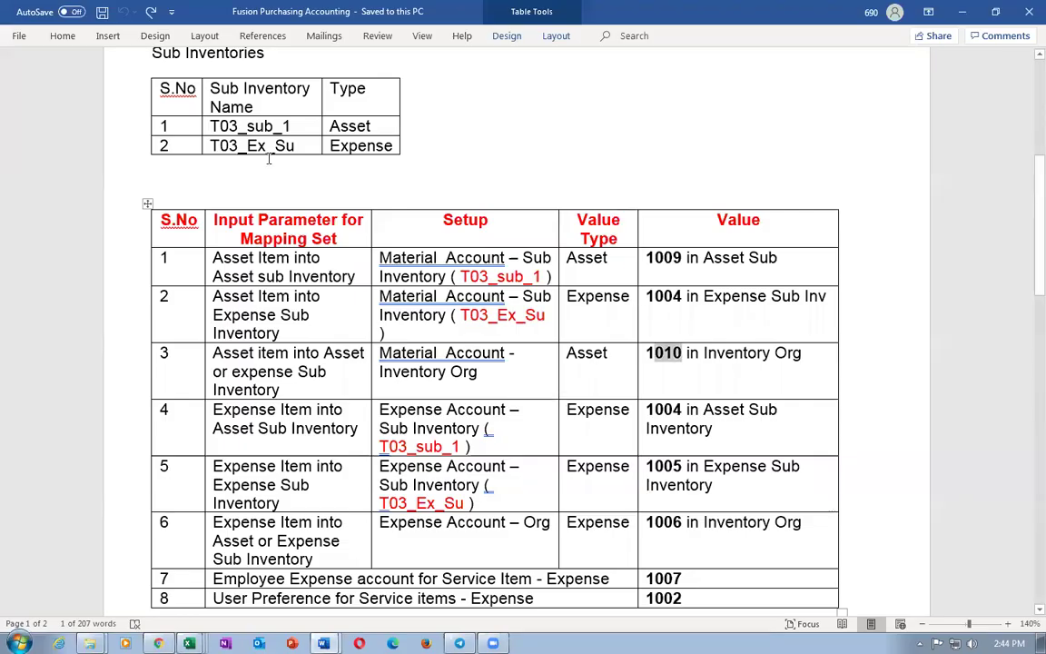
scroll(270, 161, "up", 3)
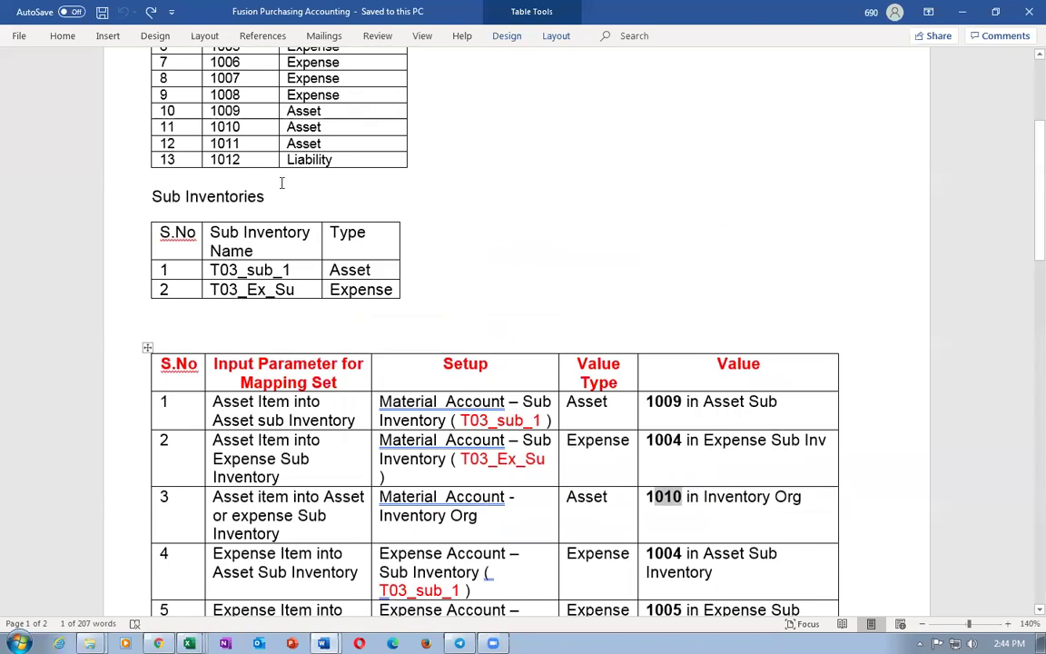
key("alt+Tab")
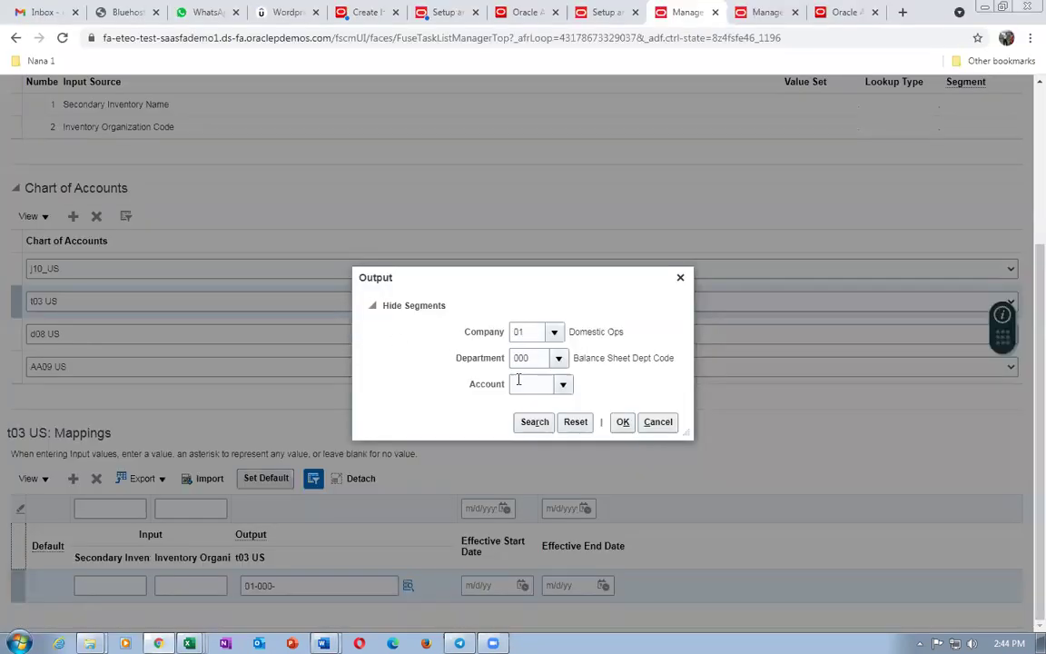
left_click(564, 385)
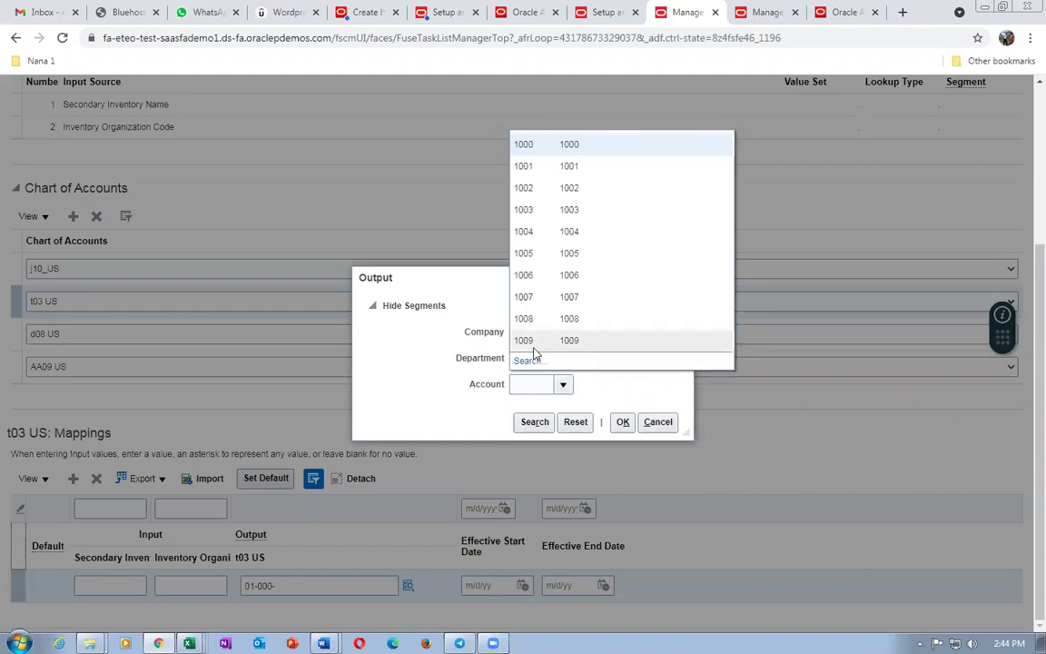
key("Escape")
type("1009")
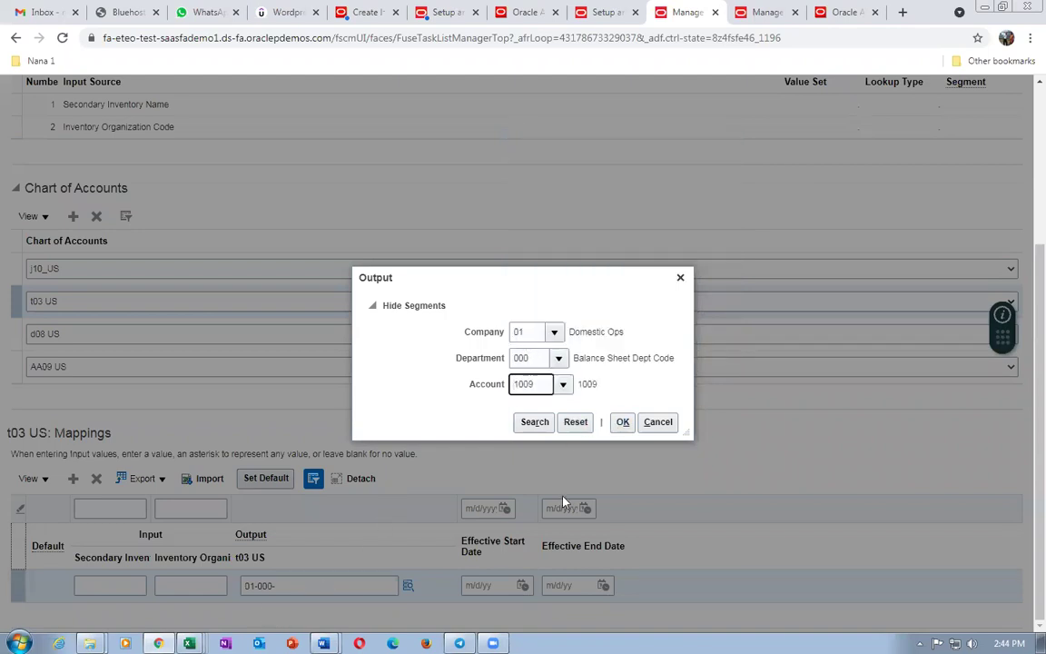
left_click(619, 424)
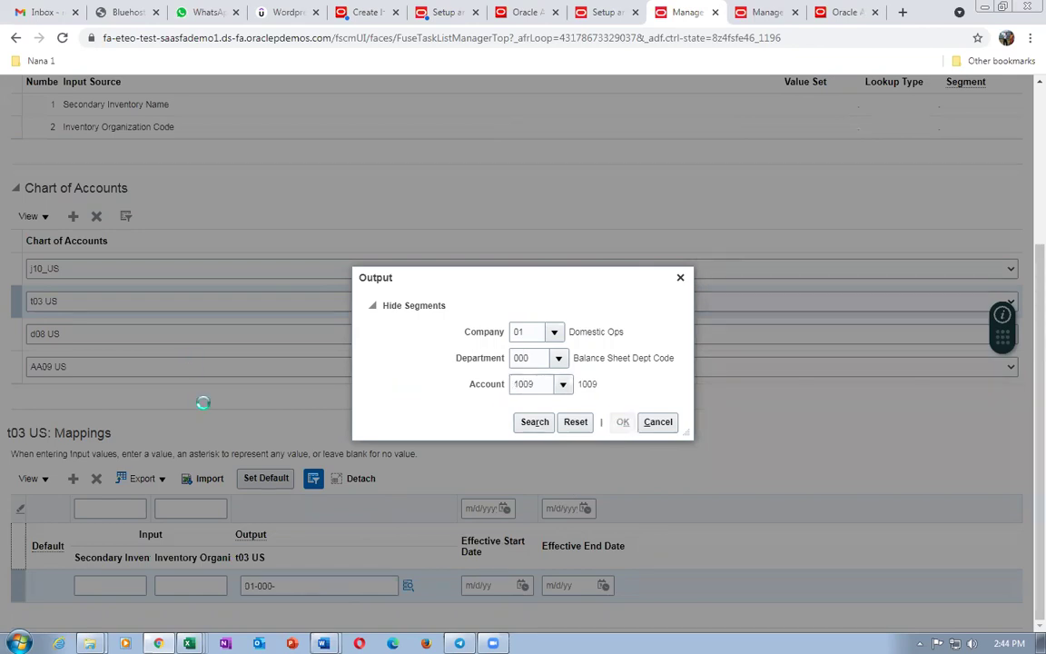
Fill the mapping's inputs with secondary inventory T03_sub_1, copied from the Word document, and inventory organization code T031
scroll(198, 425, "down", 3)
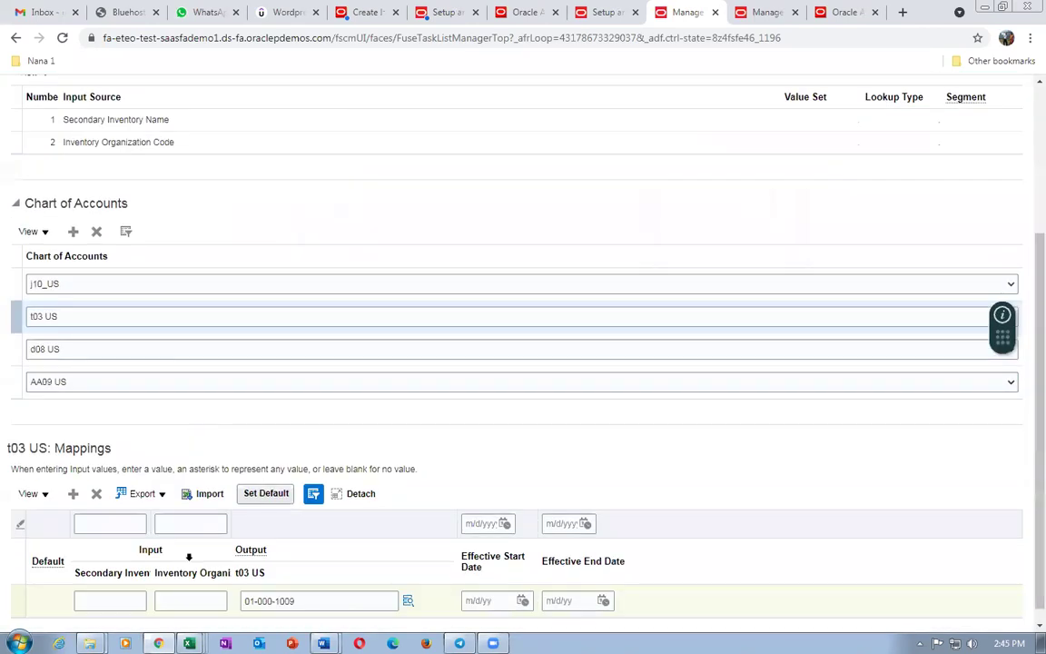
left_click(107, 600)
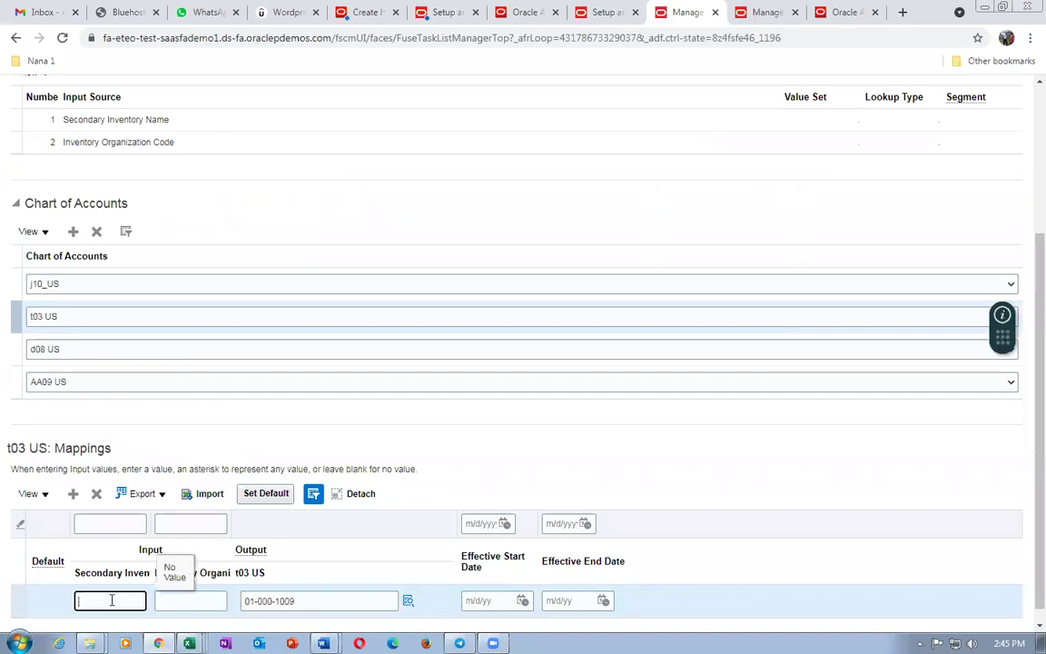
key("alt+Tab")
left_click(168, 271)
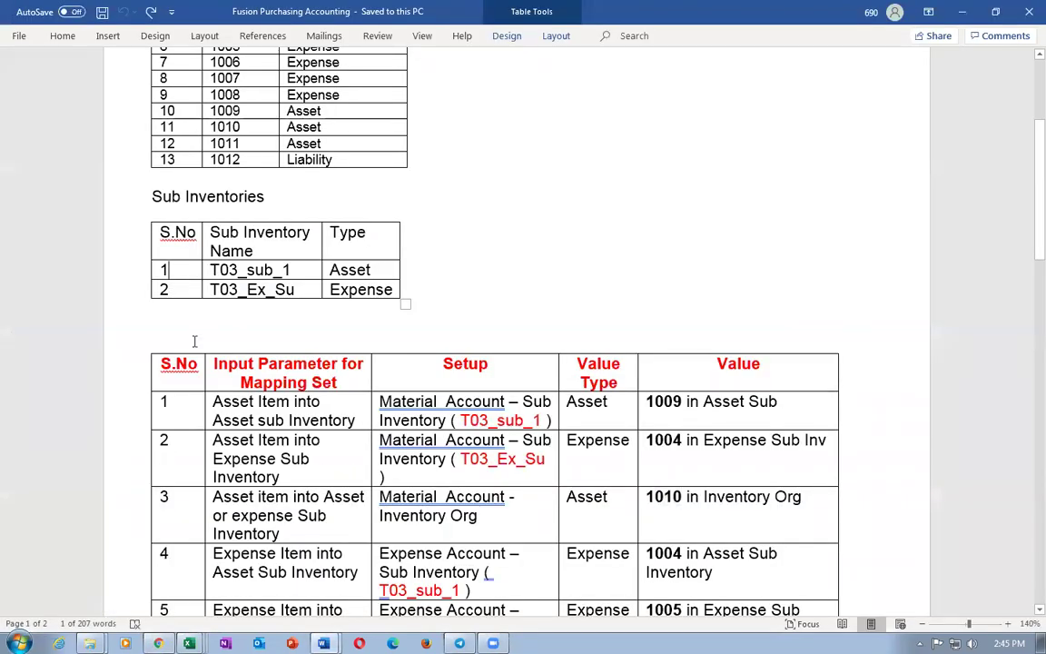
key("Tab")
key("ctrl+c")
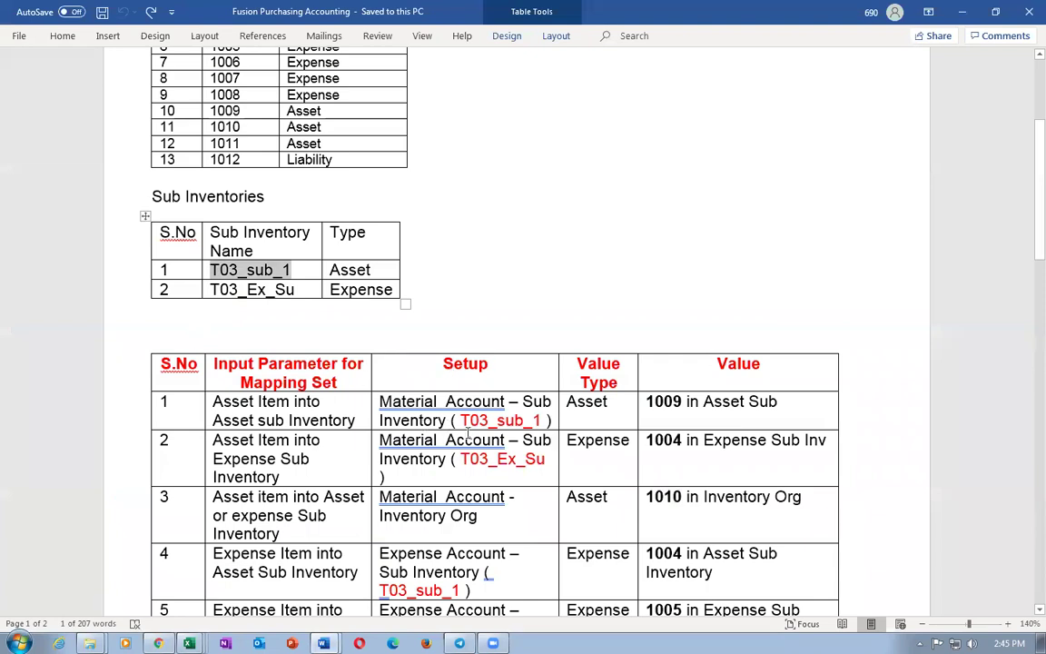
key("alt+Tab")
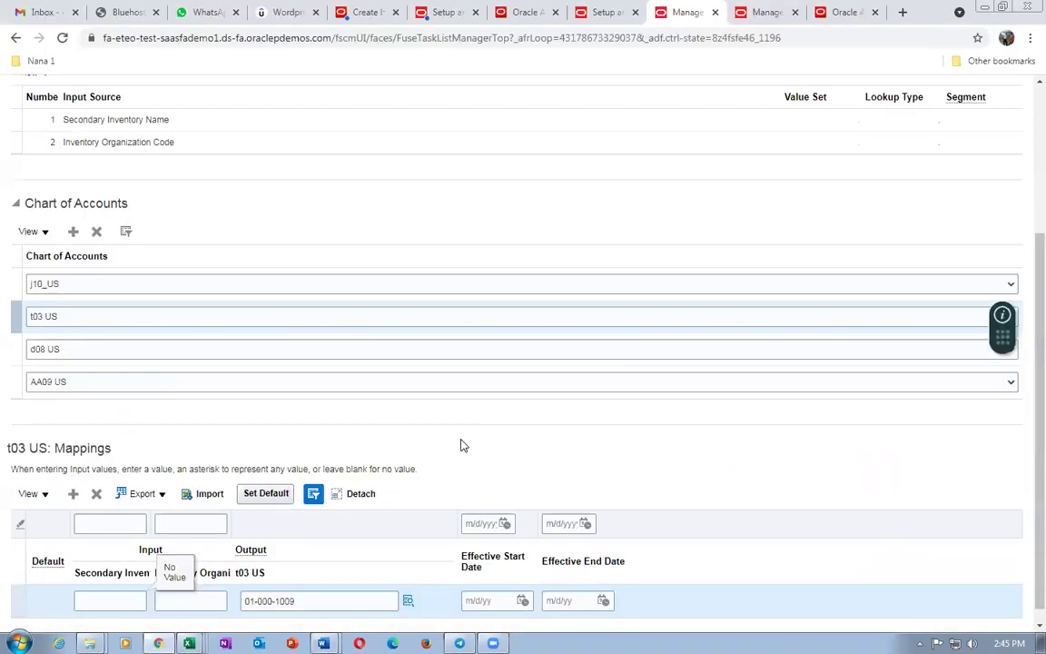
key("ctrl+v")
key("Tab")
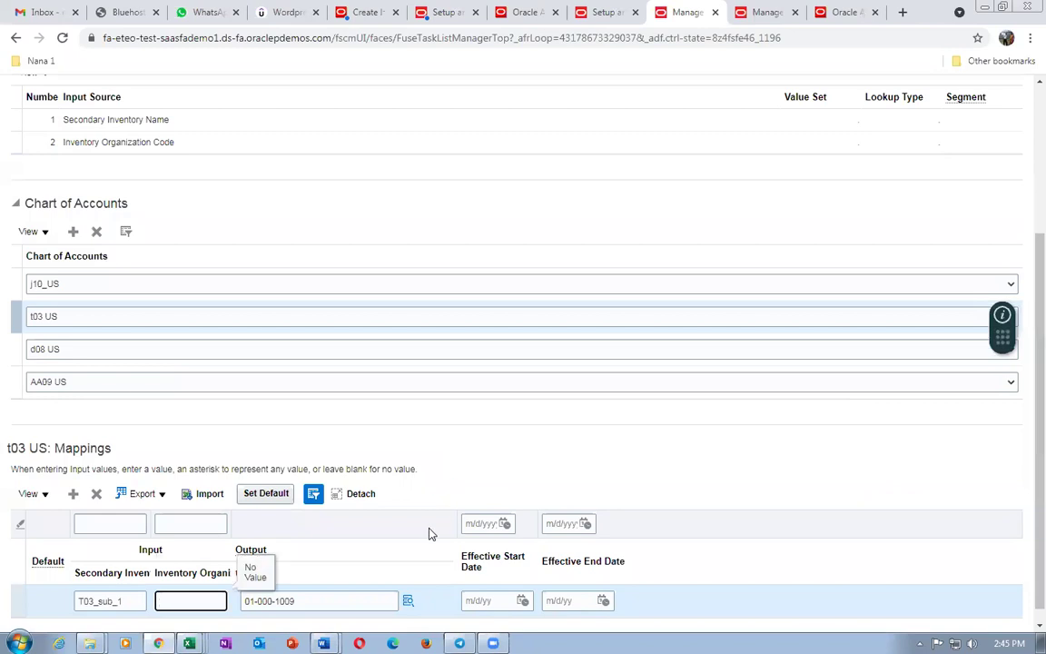
type("T031")
key("Tab")
left_click(626, 459)
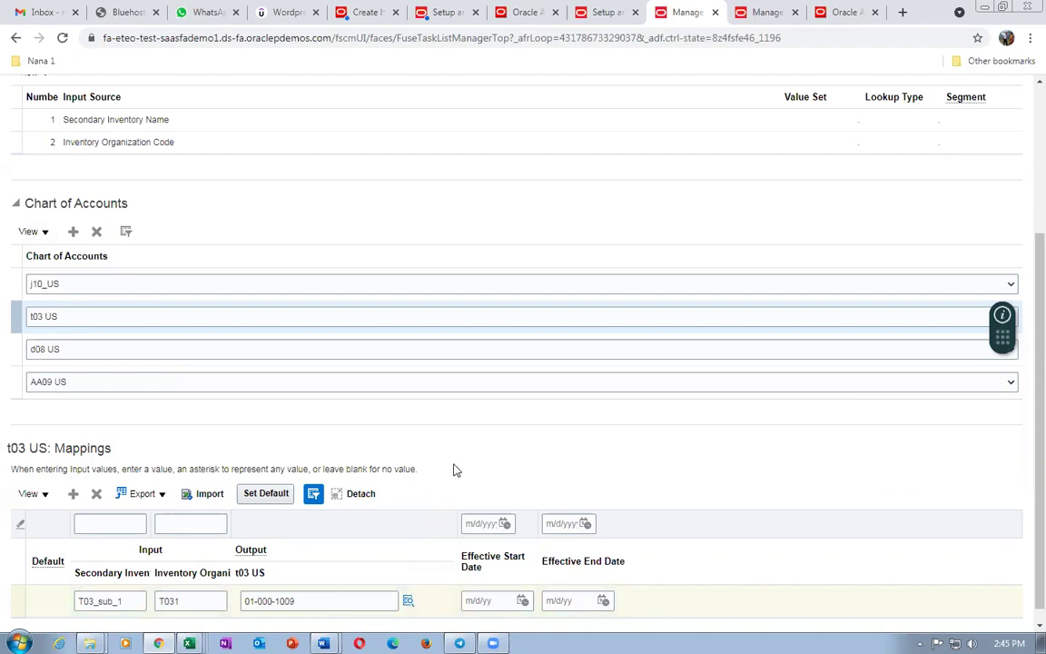
scroll(444, 474, "up", 3)
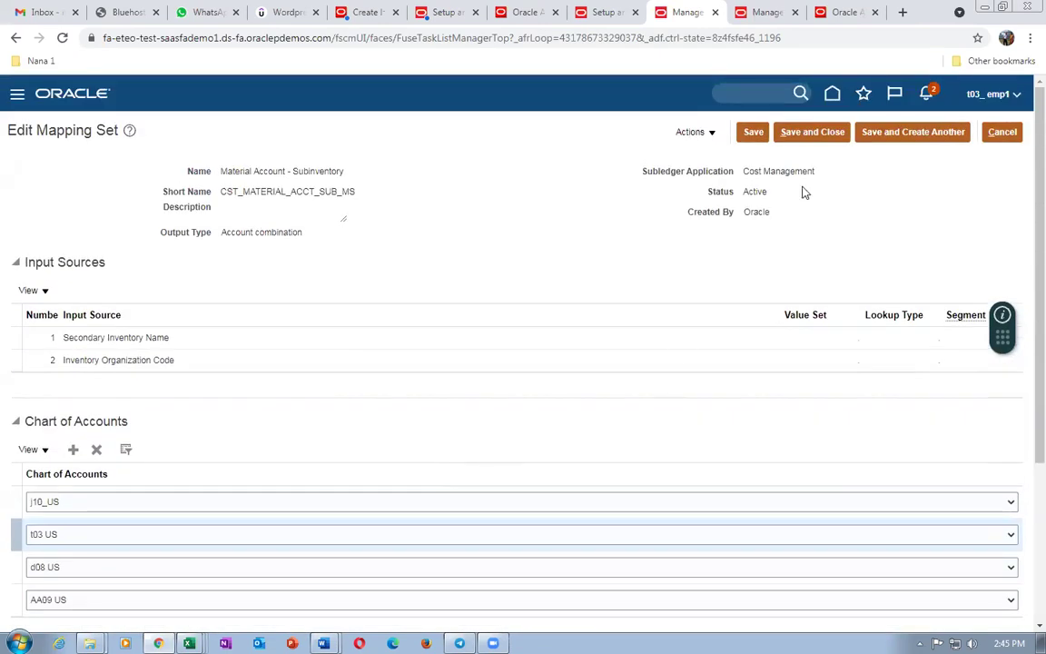
Save and close the Material Account - Subinventory mapping set, and reopen it to check its t03 US mapping
left_click(802, 132)
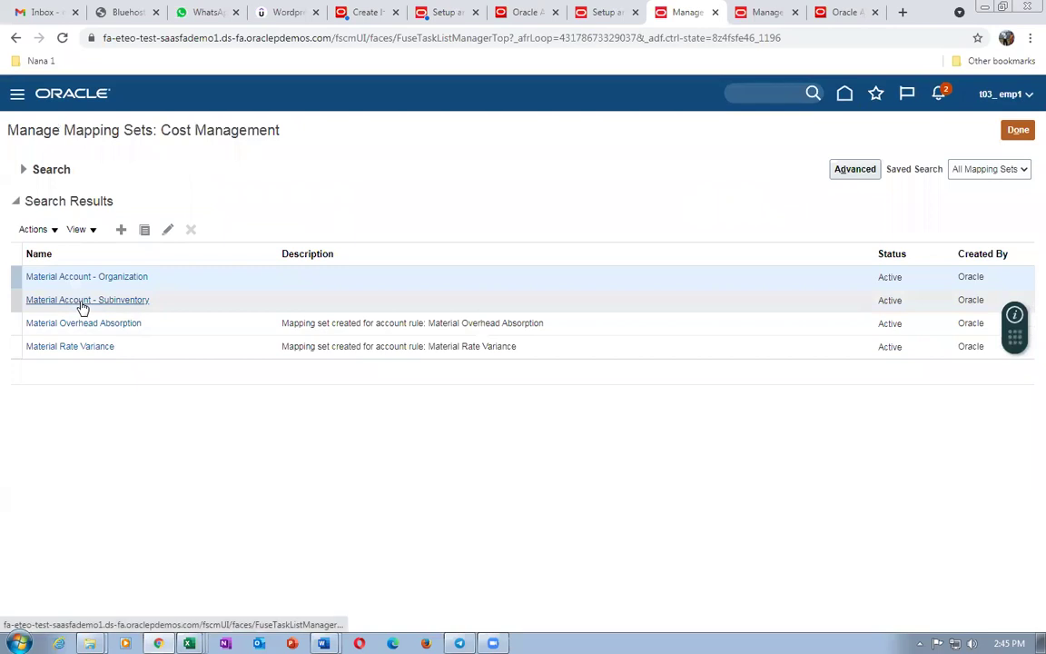
left_click(601, 13)
left_click(683, 12)
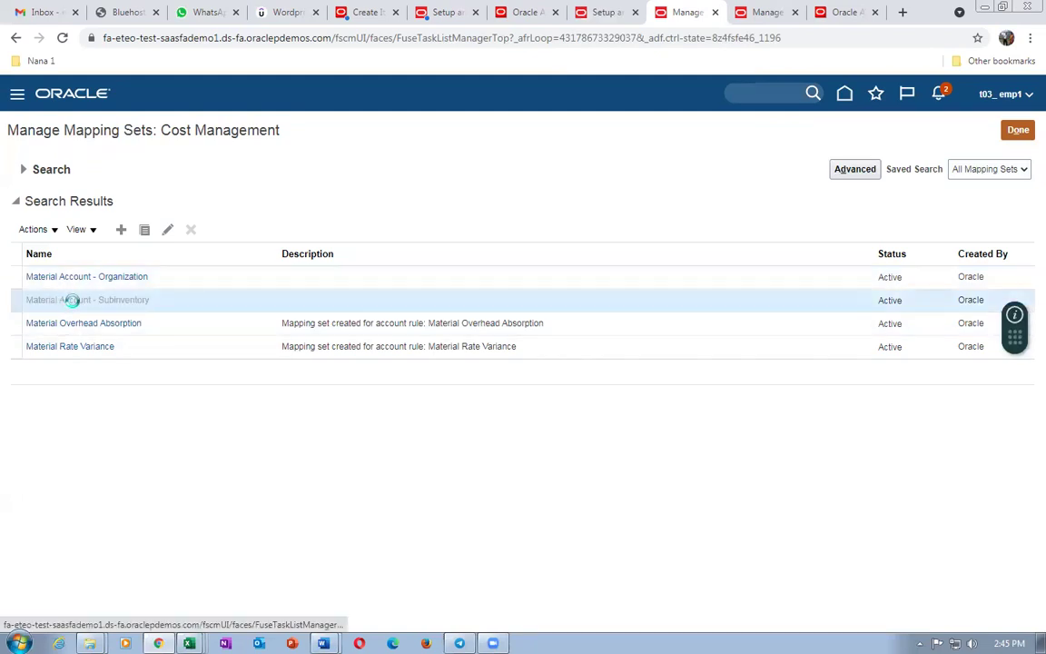
left_click(73, 299)
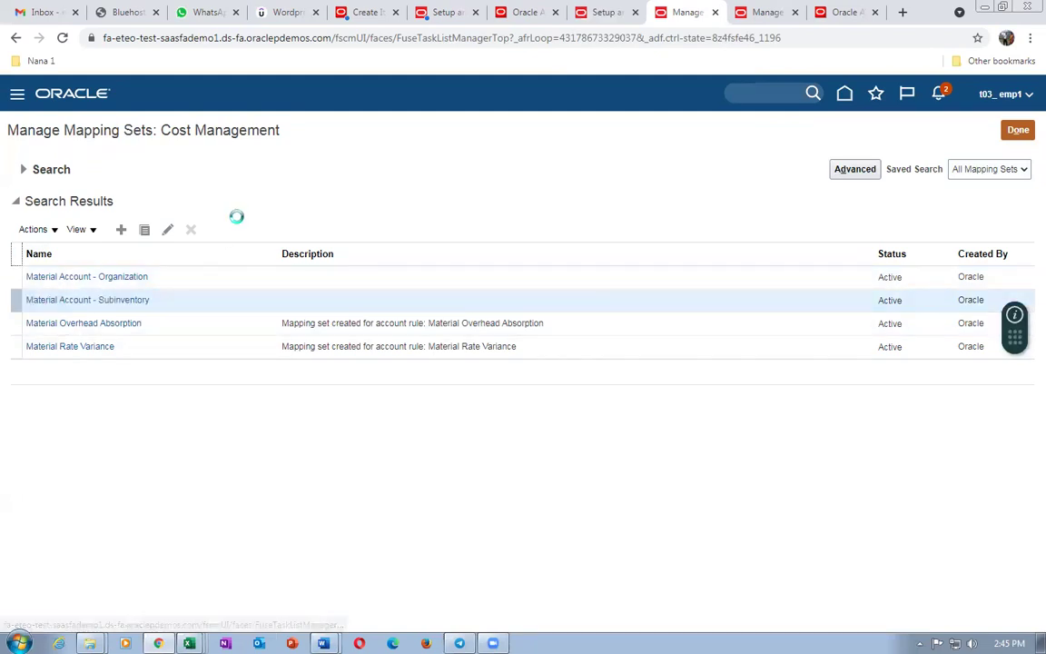
scroll(237, 226, "down", 3)
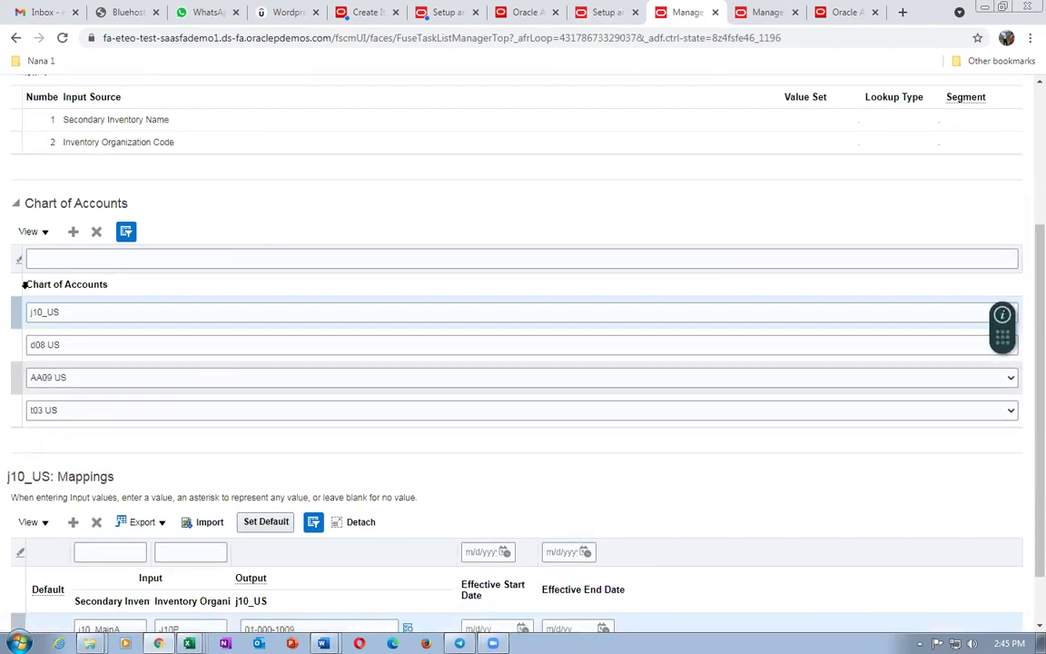
left_click(14, 410)
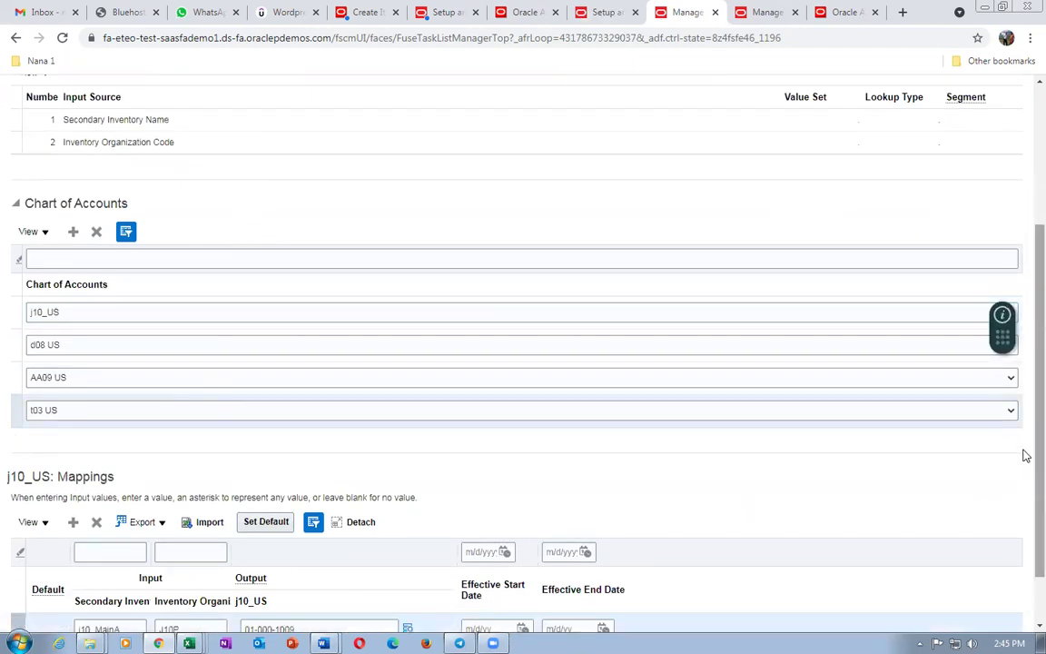
scroll(1026, 558, "down", 1)
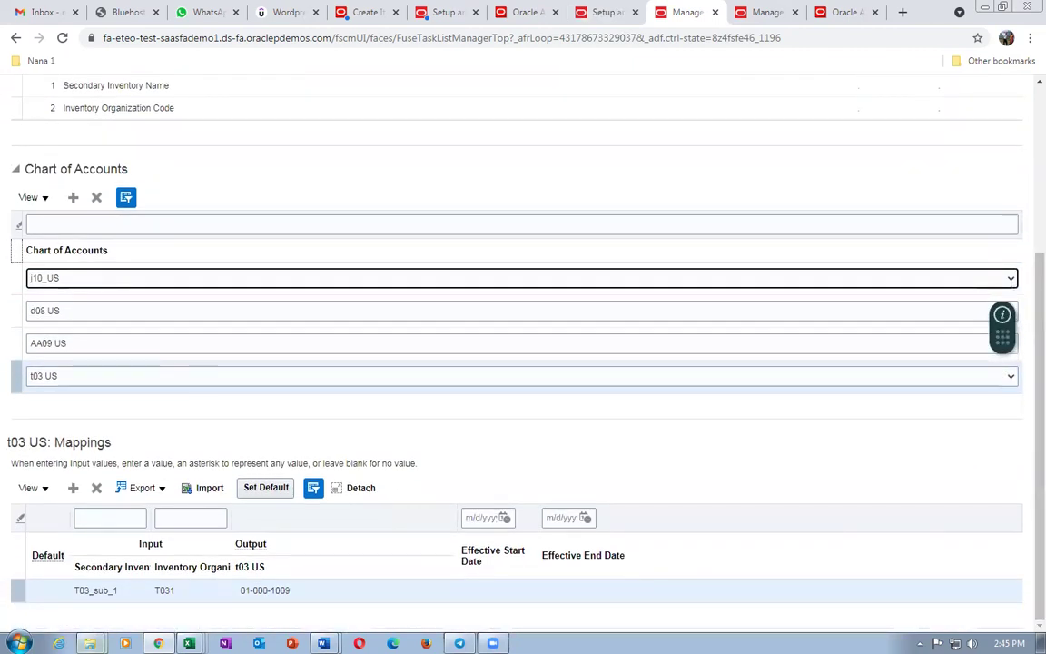
Review the first three mapping set rules in the Word document against the mappings entered in the browser
left_click(188, 643)
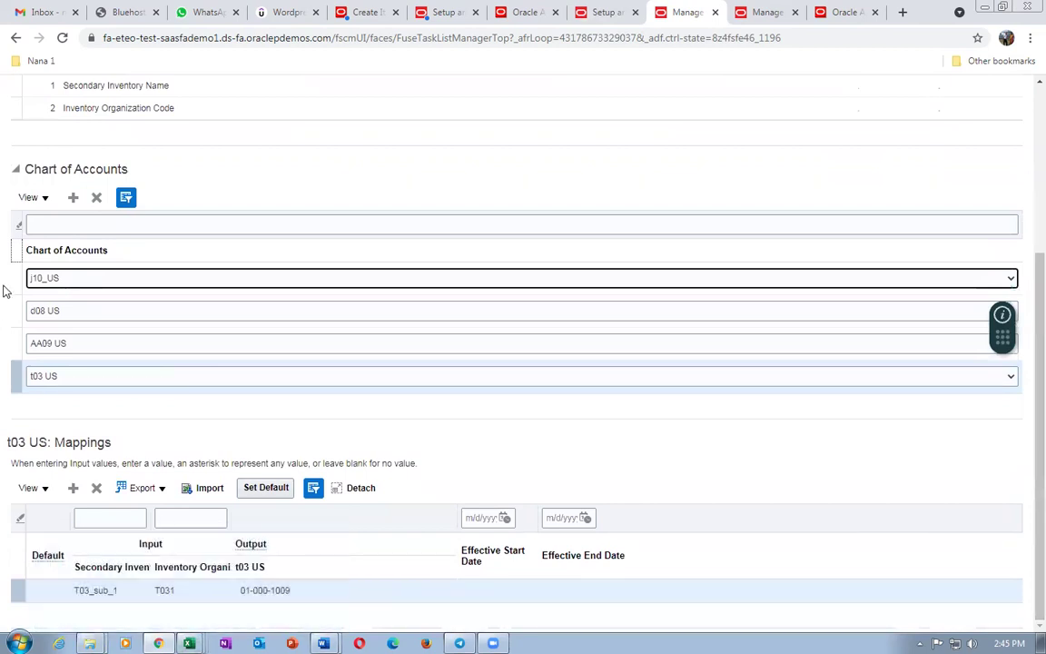
key("alt+Tab")
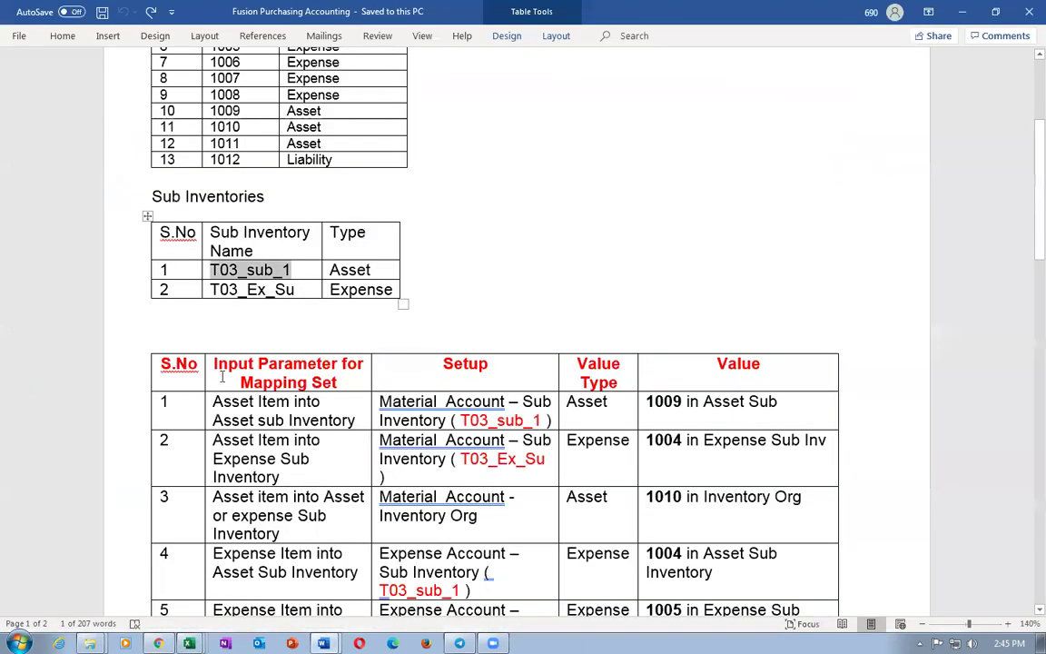
left_click(100, 403)
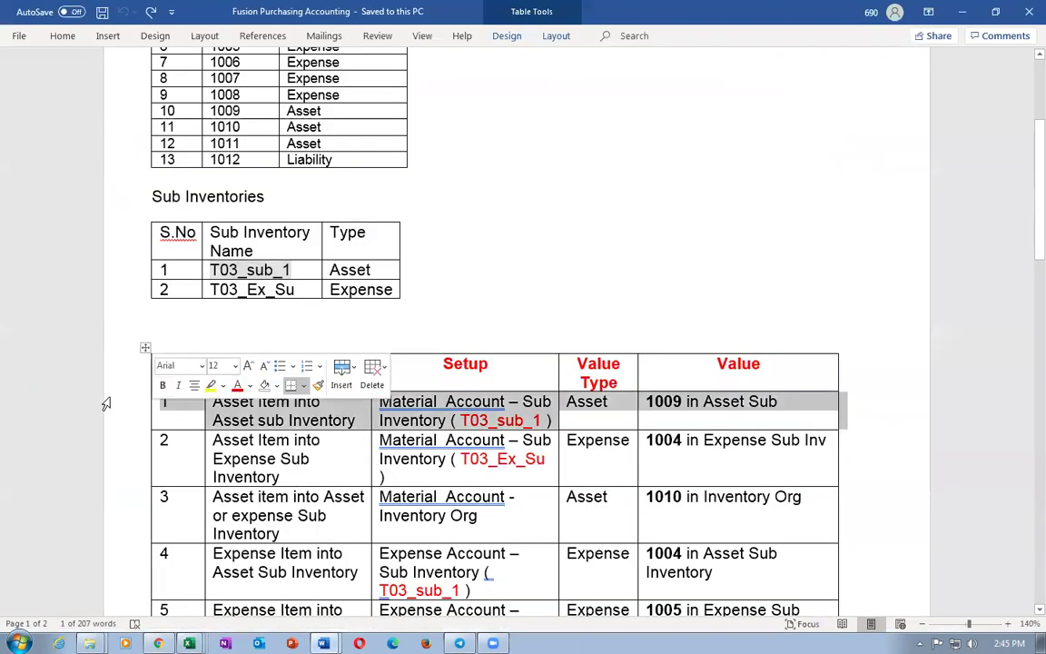
left_click(107, 456)
left_click(127, 507)
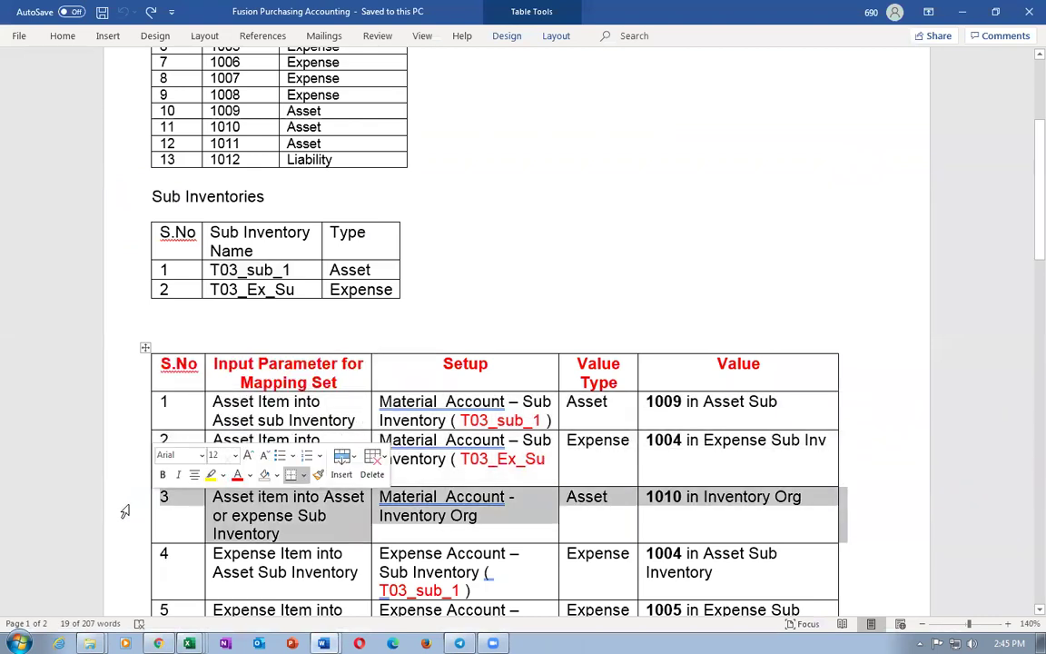
key("alt+Tab")
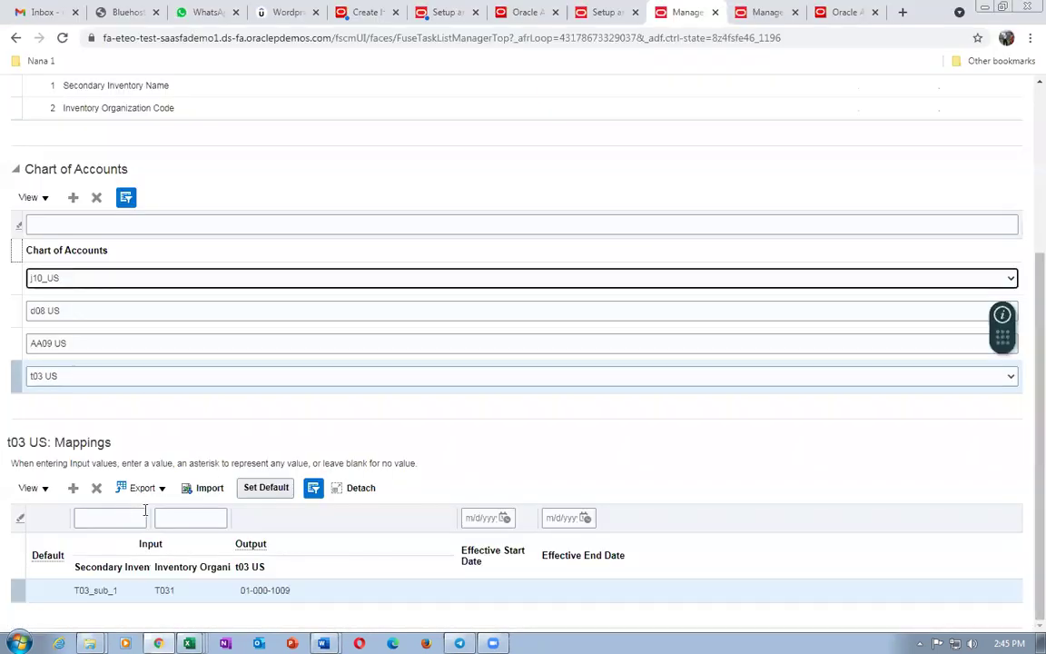
Save and close the Material Account - Organization mapping set in its own browser tab, and reopen it to check the t03 US mapping
left_click(783, 11)
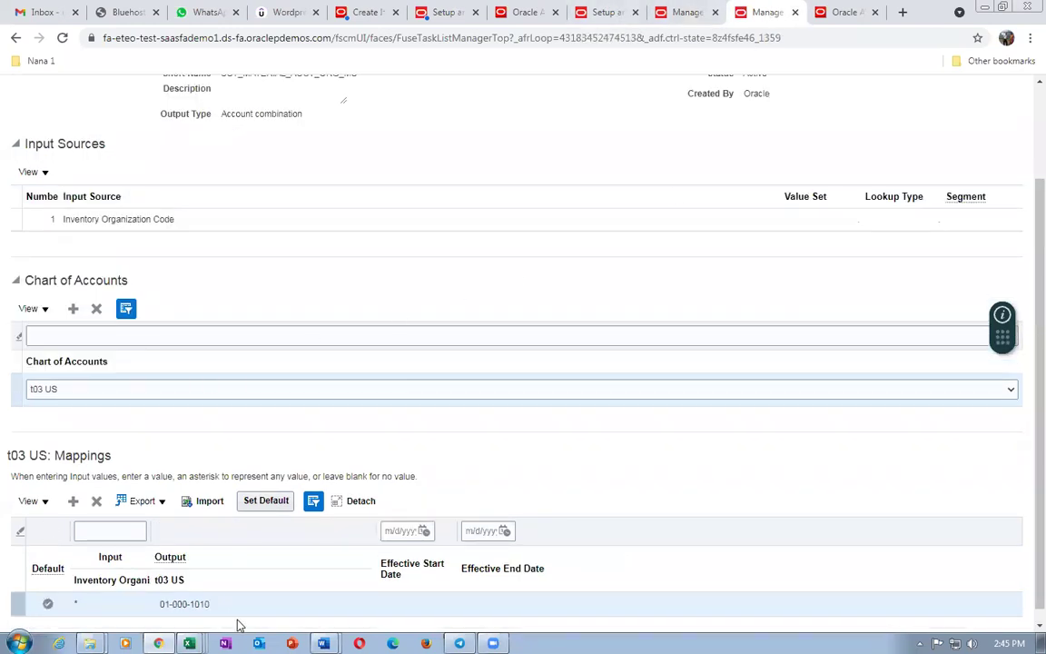
scroll(1024, 275, "up", 3)
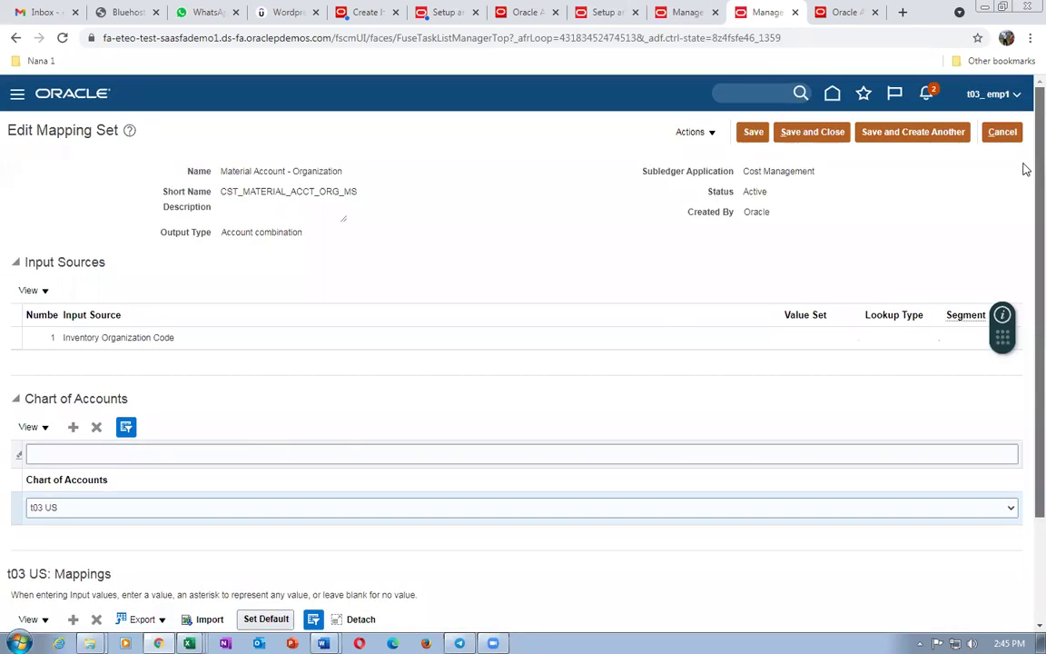
left_click(809, 133)
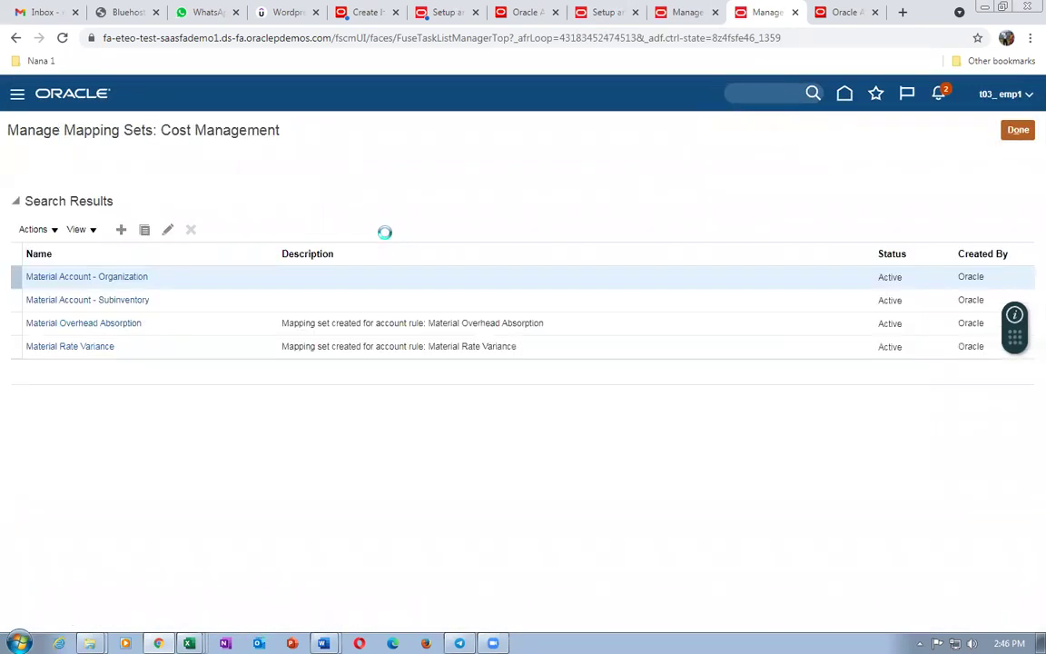
left_click(68, 277)
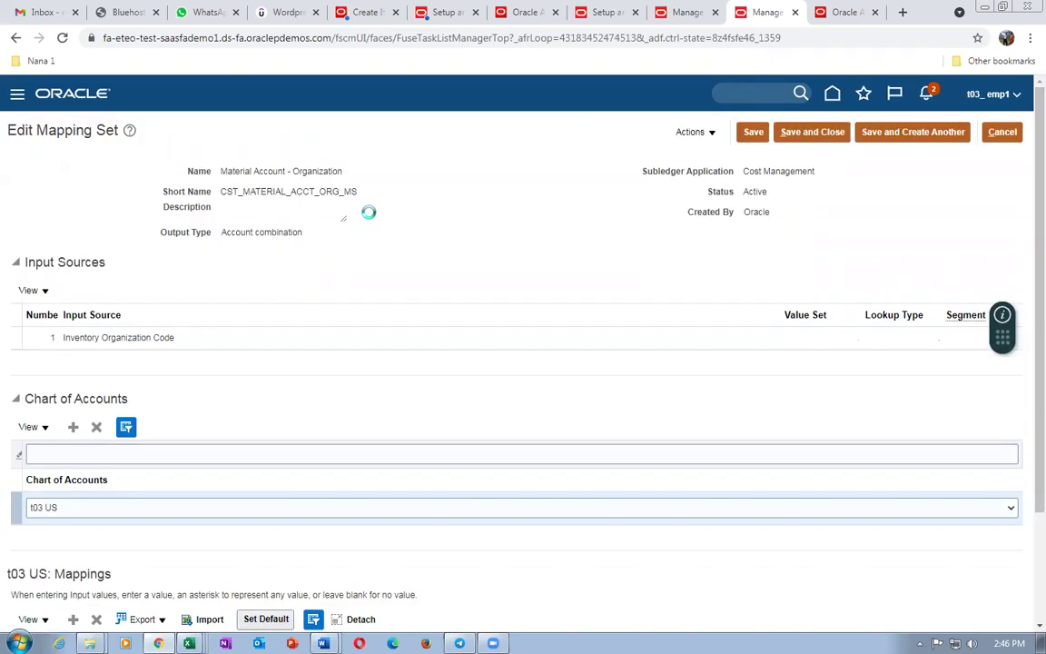
scroll(77, 391, "down", 2)
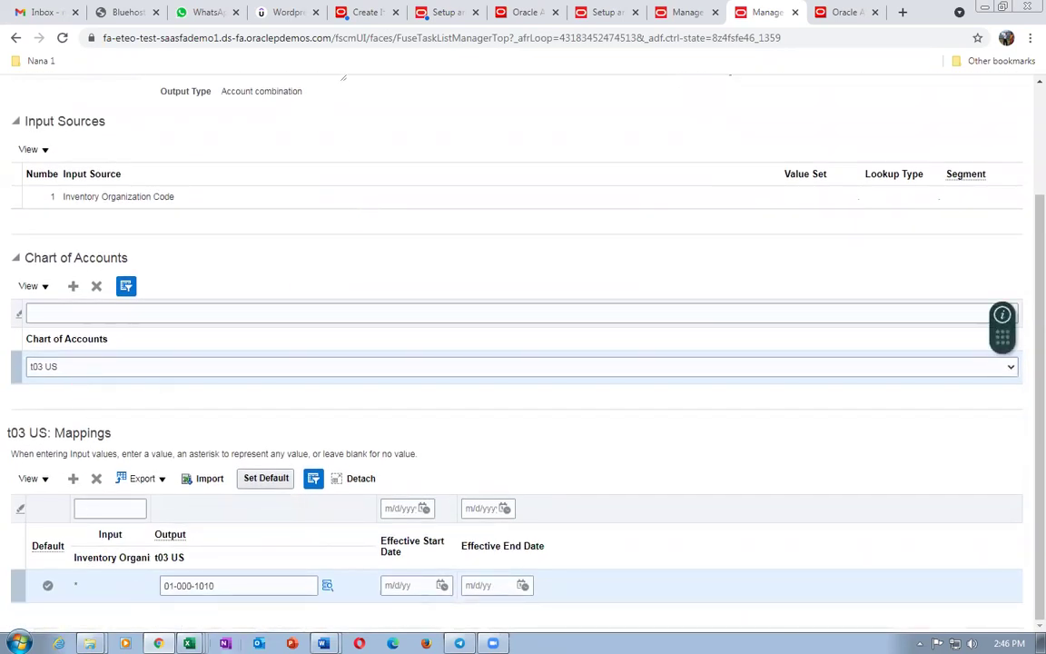
scroll(1000, 218, "up", 3)
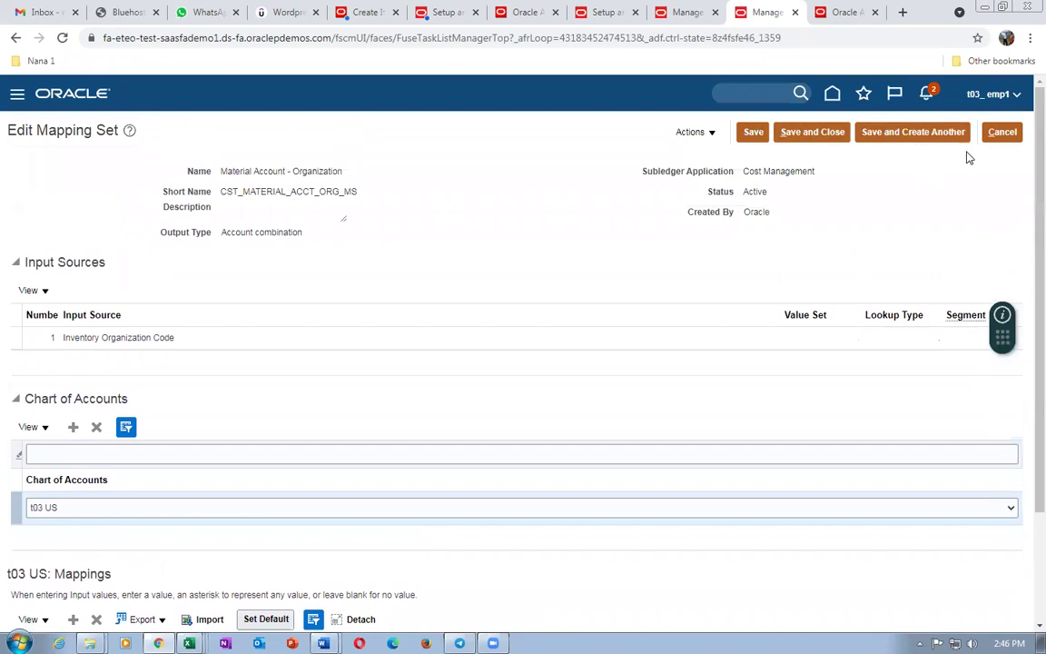
left_click(1002, 132)
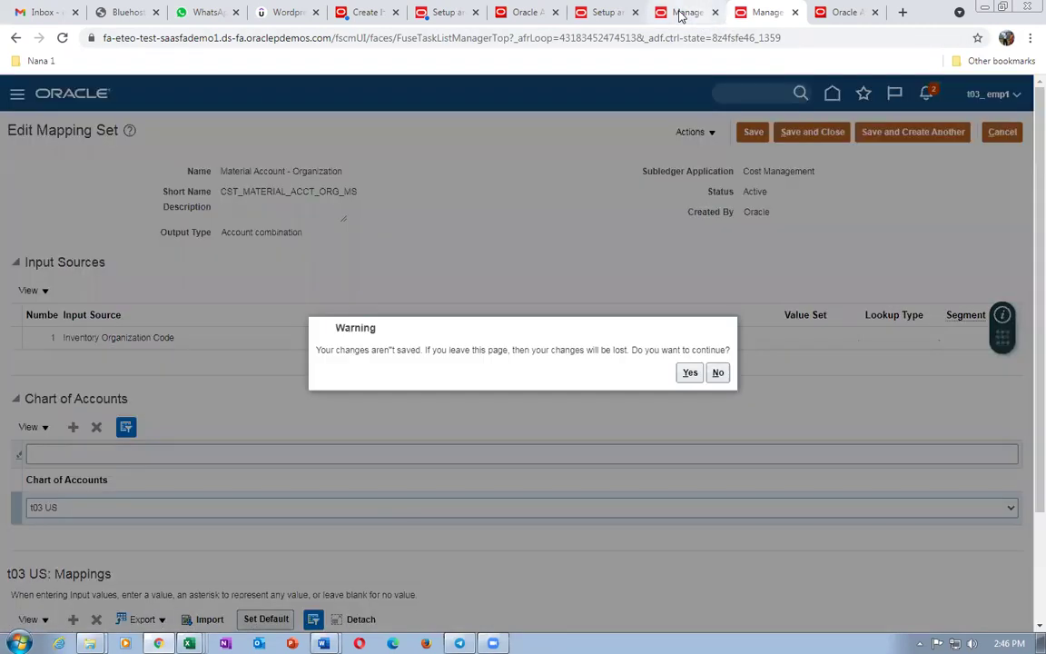
Review the t03 US mapping in the Material Account - Subinventory browser tab and cancel out of editing the mapping set
left_click(681, 13)
scroll(850, 189, "up", 3)
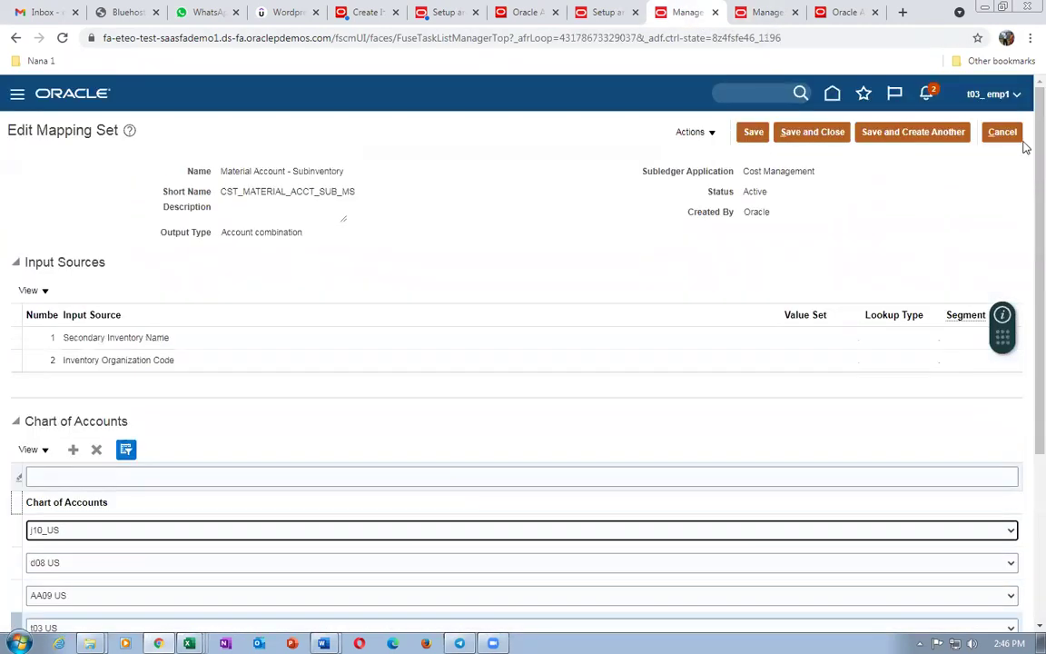
scroll(376, 306, "down", 3)
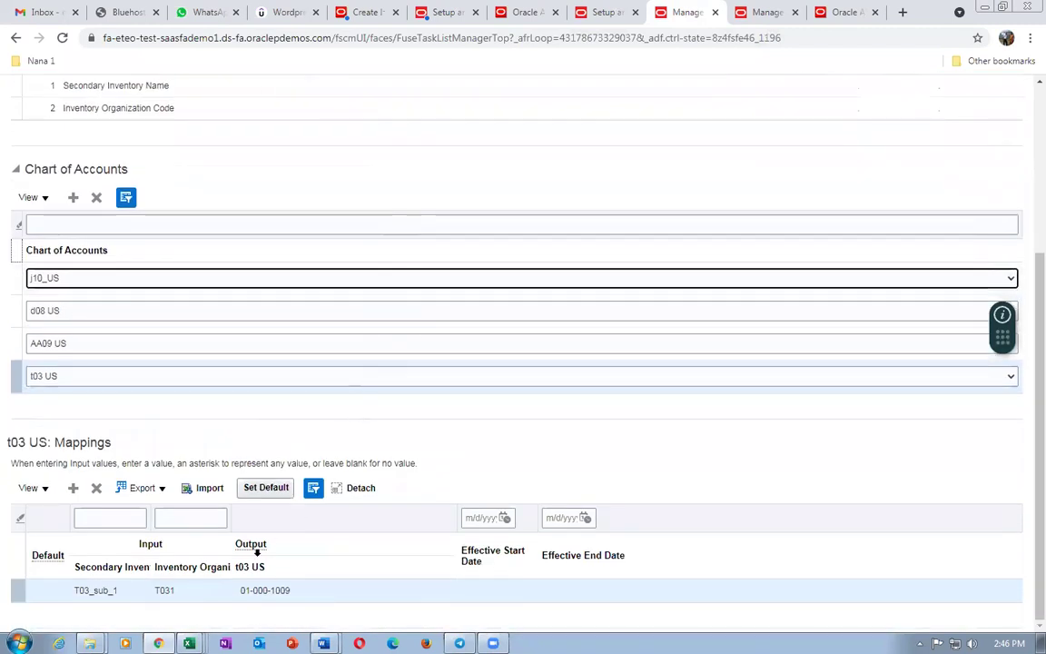
scroll(672, 376, "up", 5)
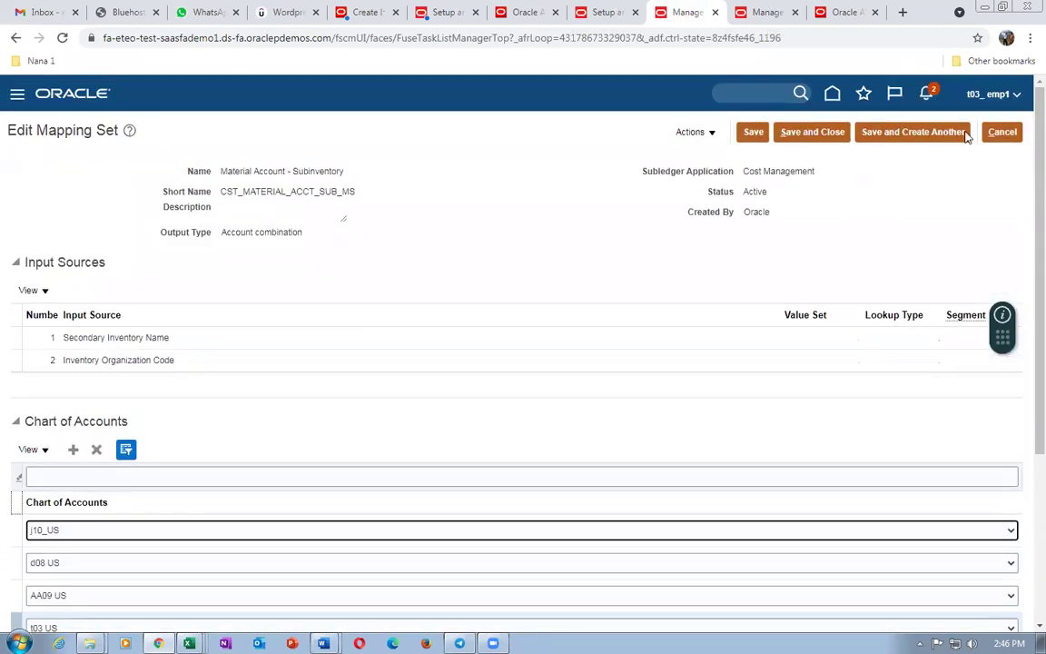
left_click(1000, 132)
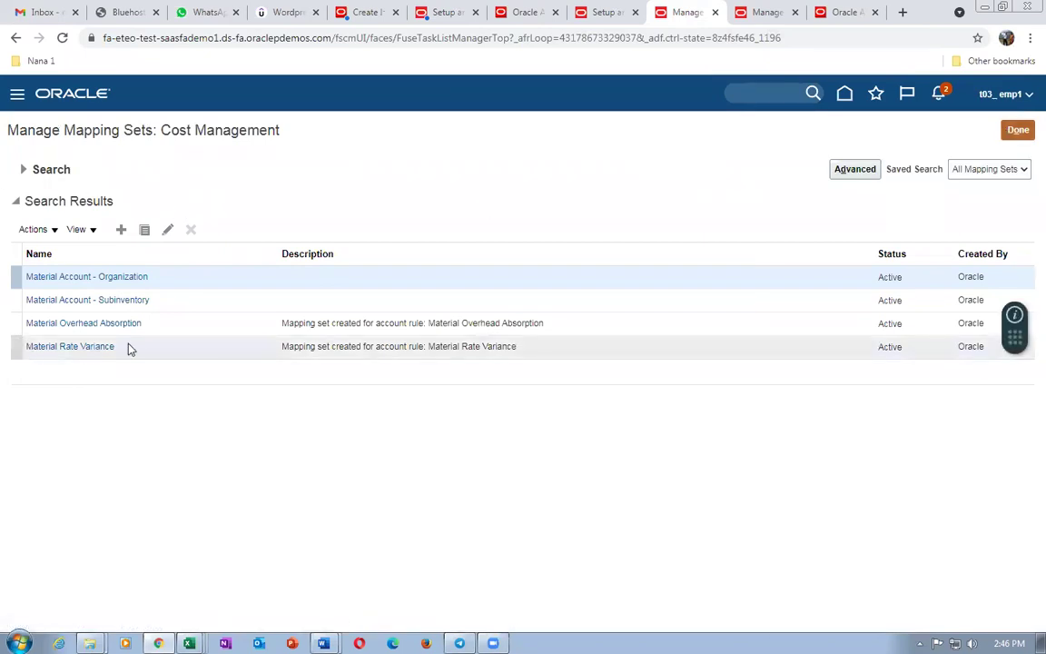
Consult rule 2 in the Word document and add a second t03 US mapping row to the Material Account - Subinventory mapping set
left_click(108, 301)
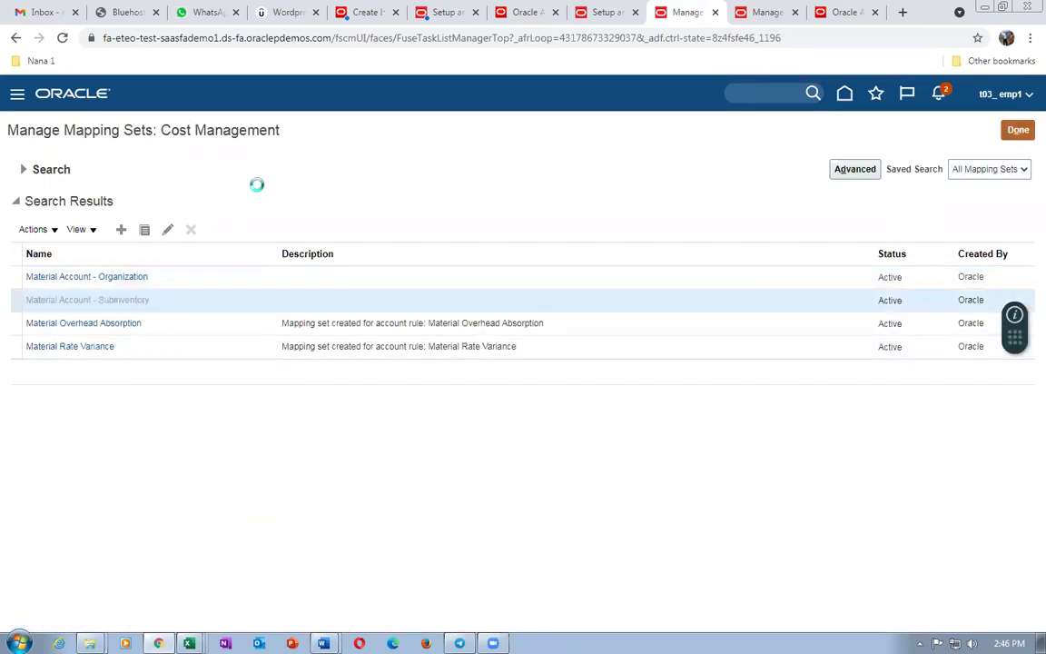
key("alt+Tab")
left_click(119, 461)
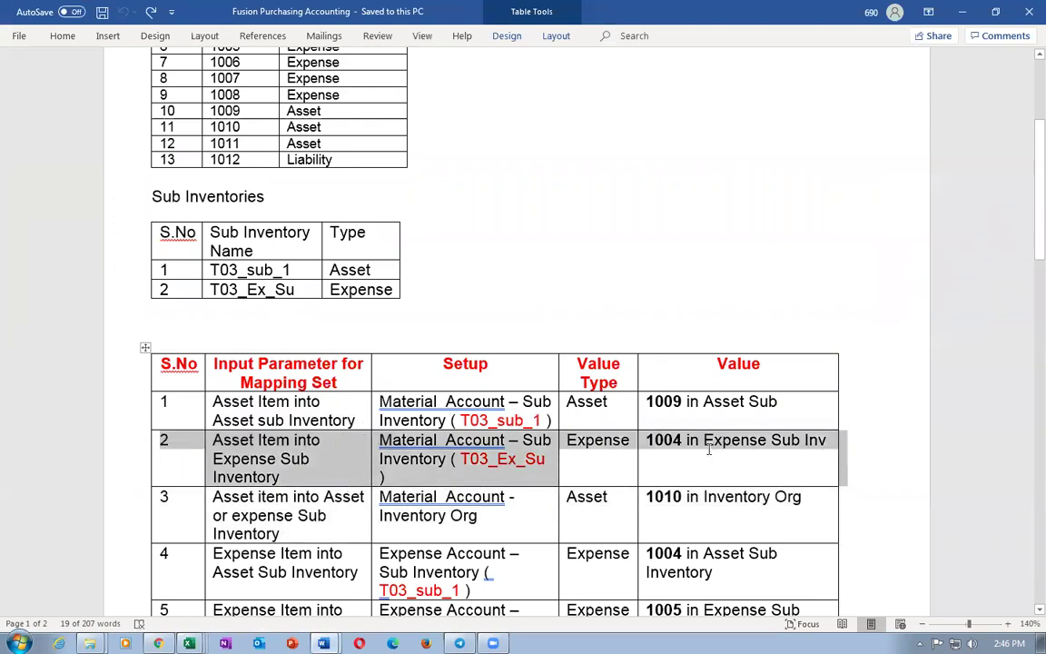
key("alt+Tab")
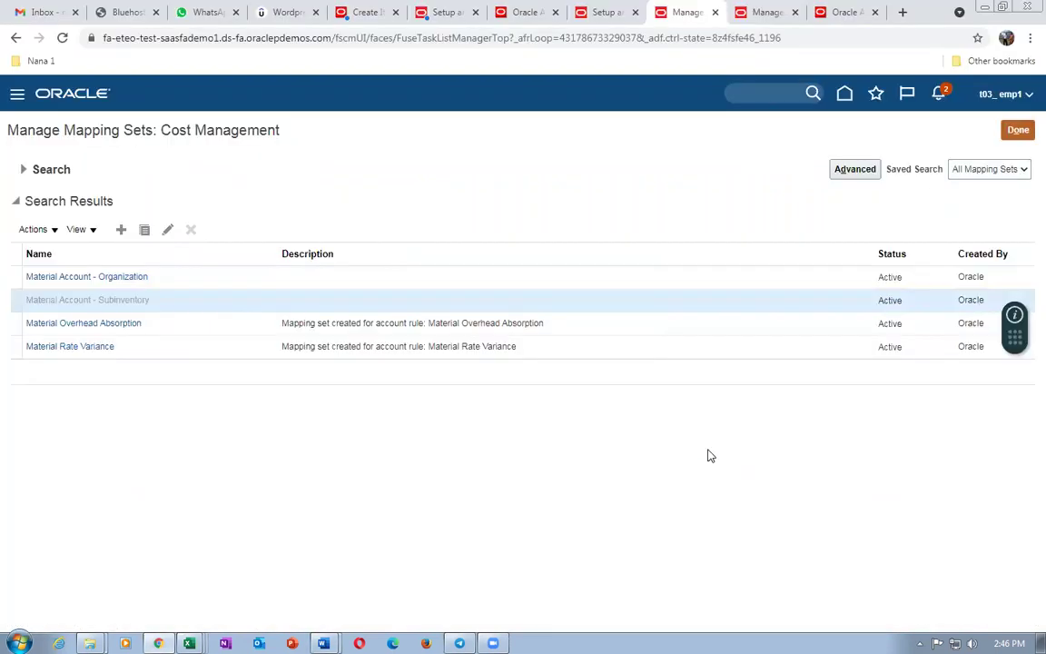
left_click(134, 302)
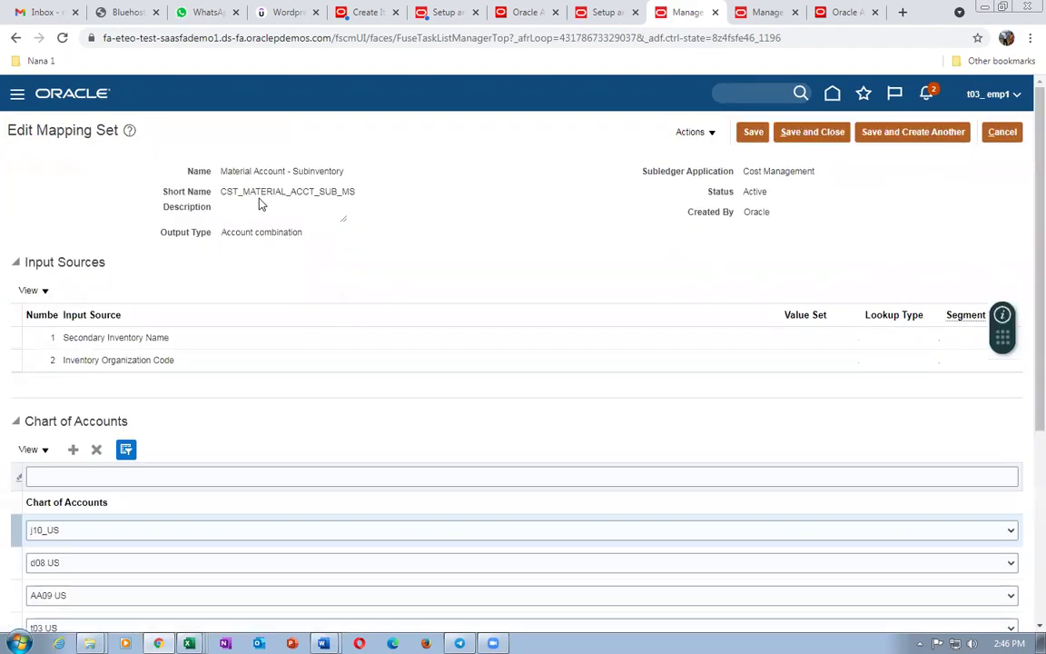
scroll(213, 354, "down", 4)
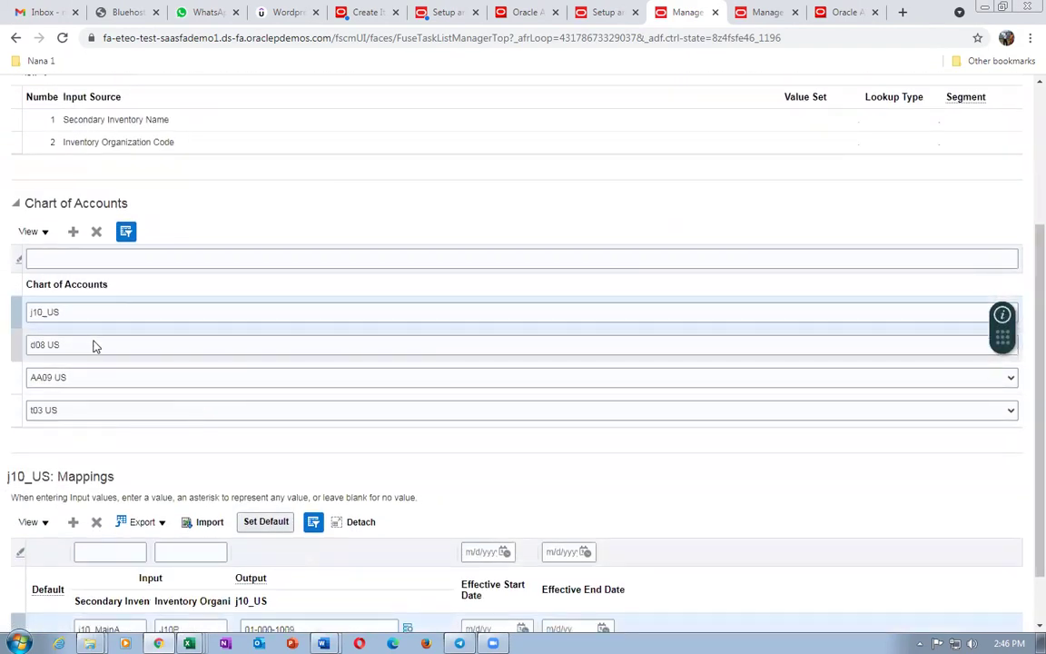
left_click(10, 407)
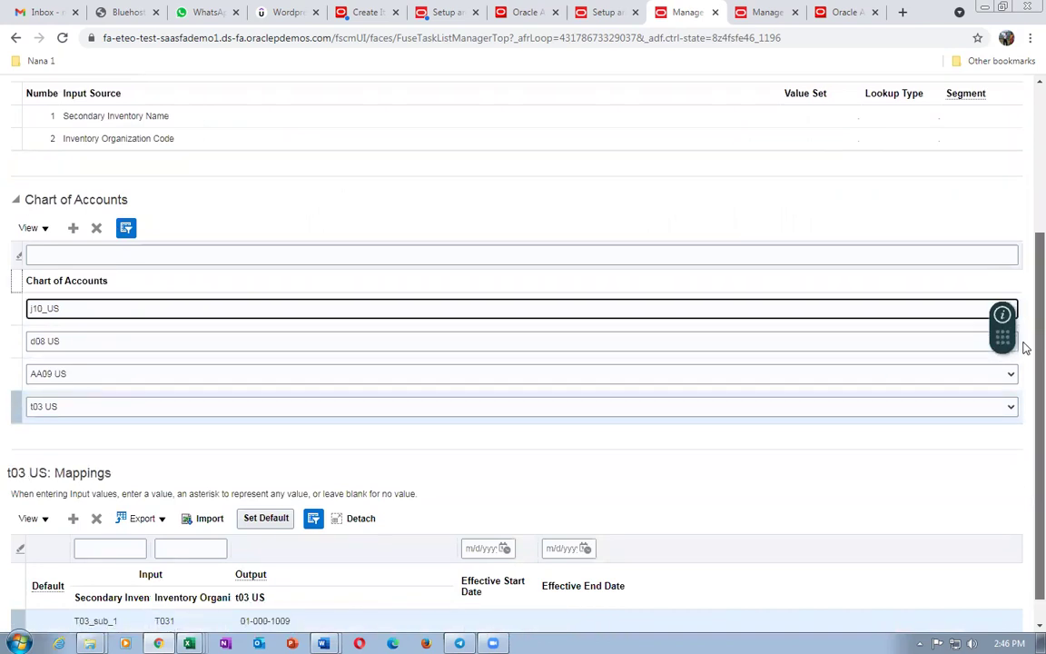
scroll(1026, 348, "down", 1)
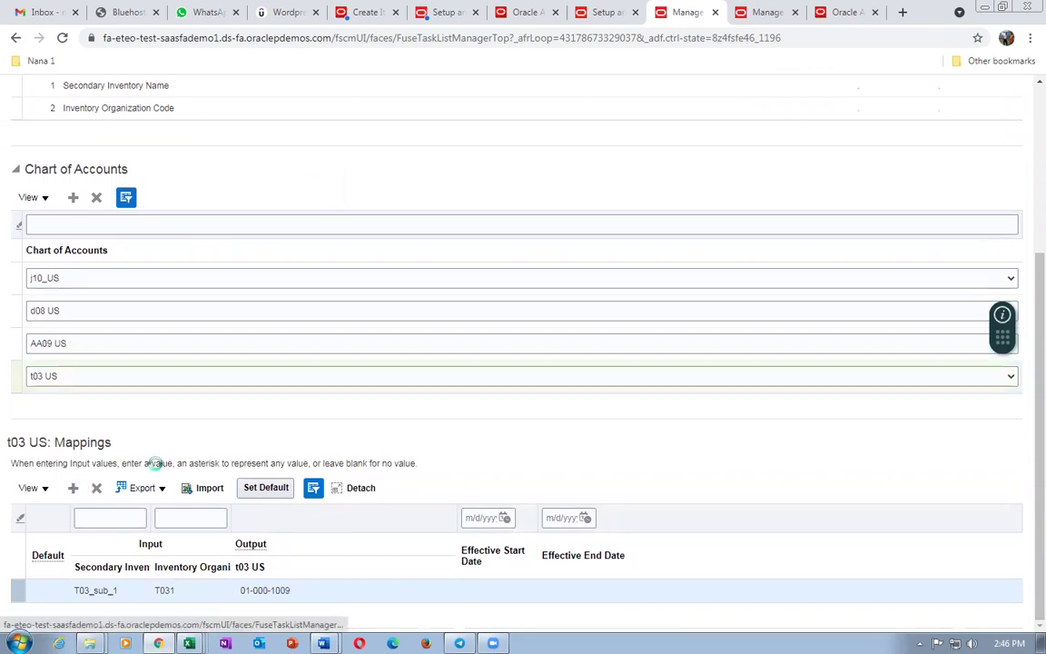
Copy the expense subinventory name T03_Ex_Su from the Word document for the new row's secondary inventory input
left_click(124, 617)
key("alt+Tab")
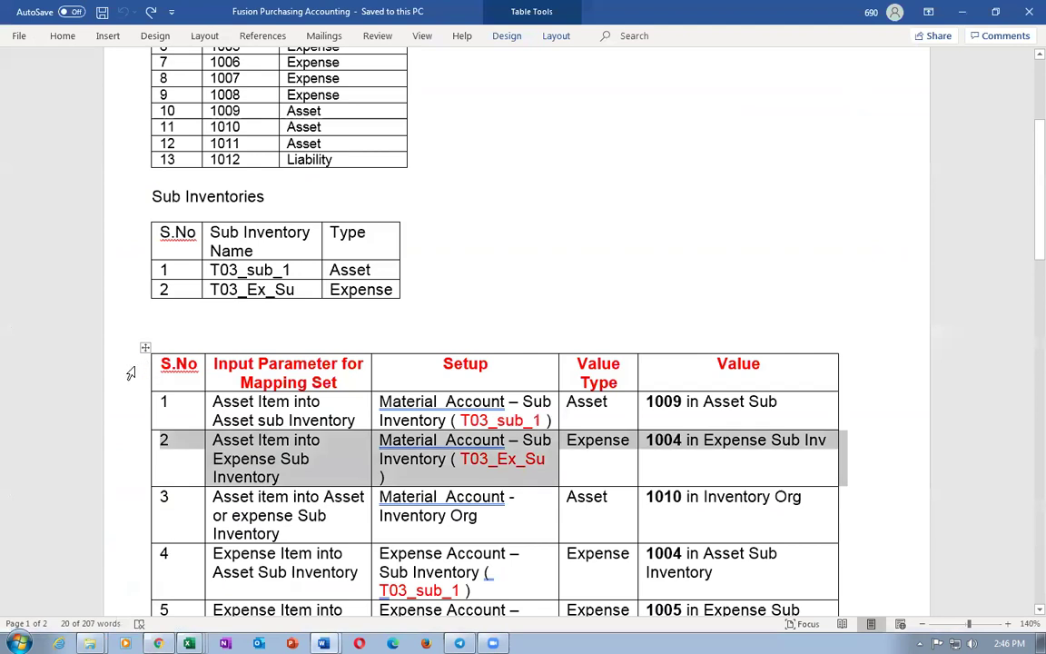
left_click(171, 291)
key("ctrl+c")
key("Tab")
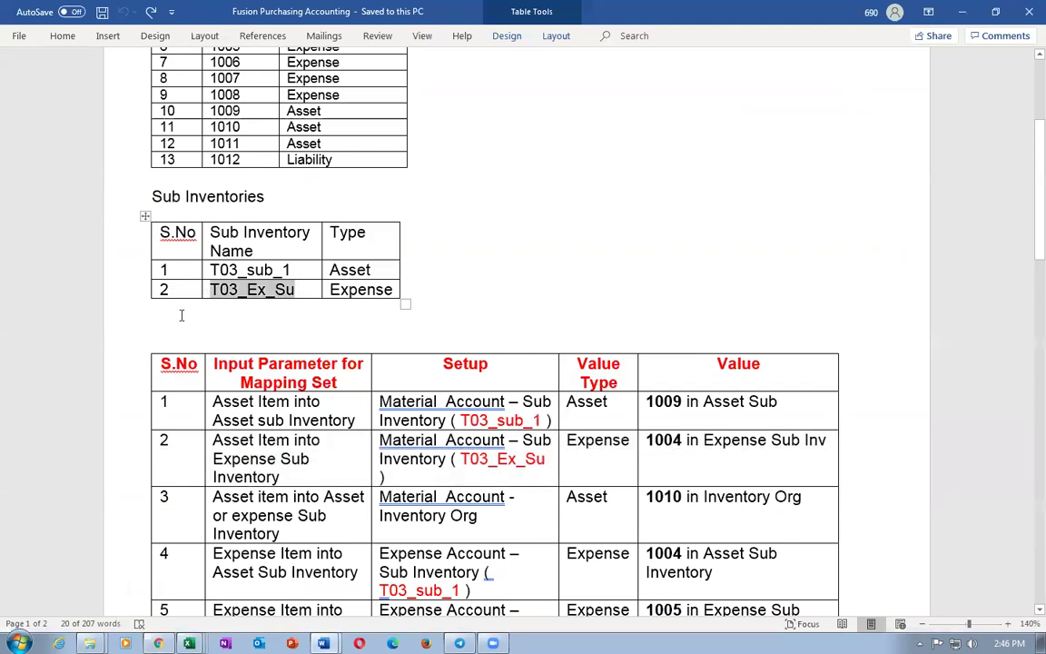
key("alt+Tab")
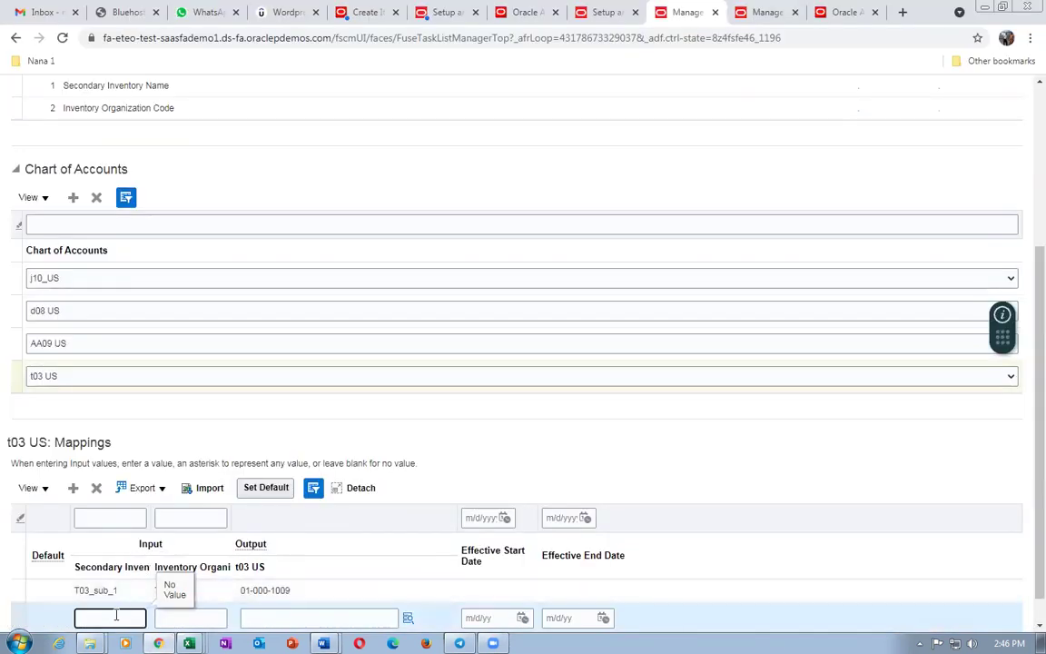
Map subinventory T03_Ex_Su in organization T031 to account 01-000-1004 for t03 US, and save and close the mapping set
key("ctrl+v")
key("Tab")
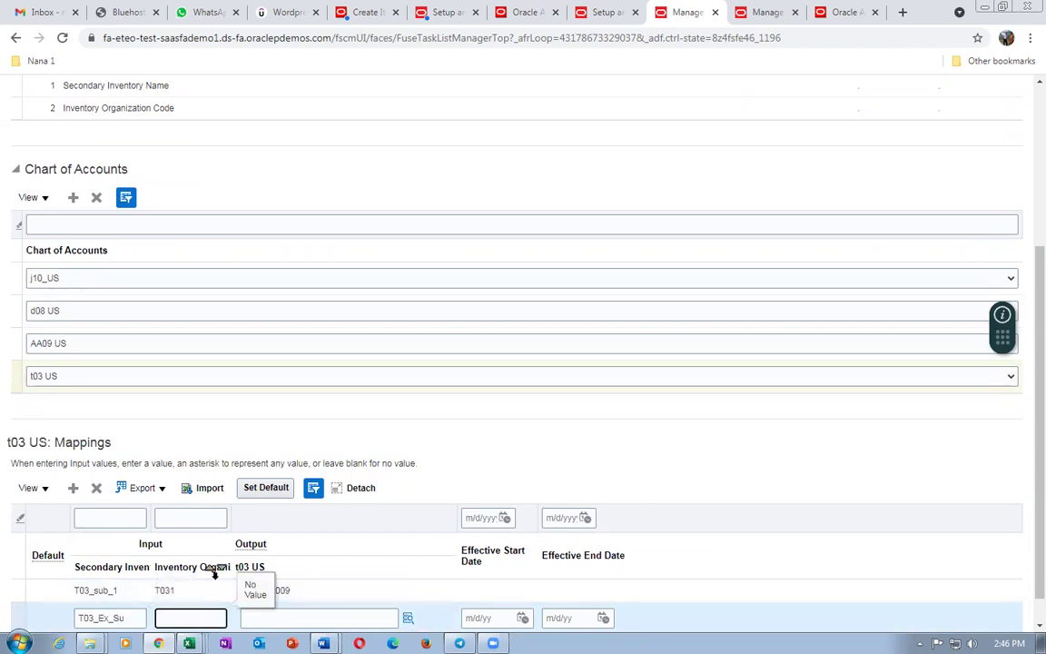
type("T031")
key("Tab")
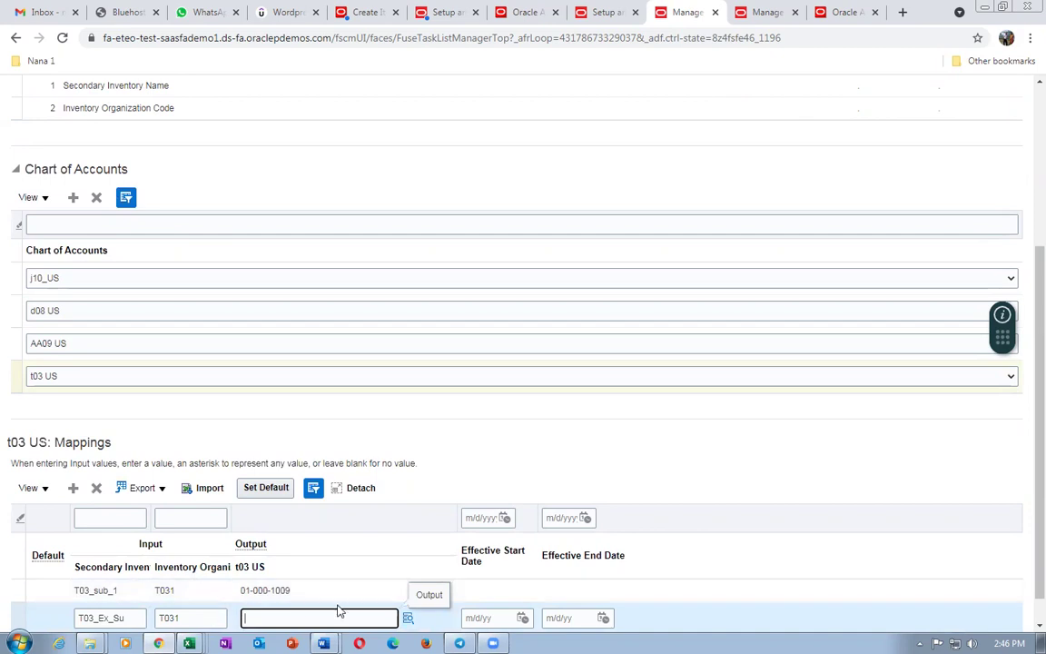
key("alt+Tab")
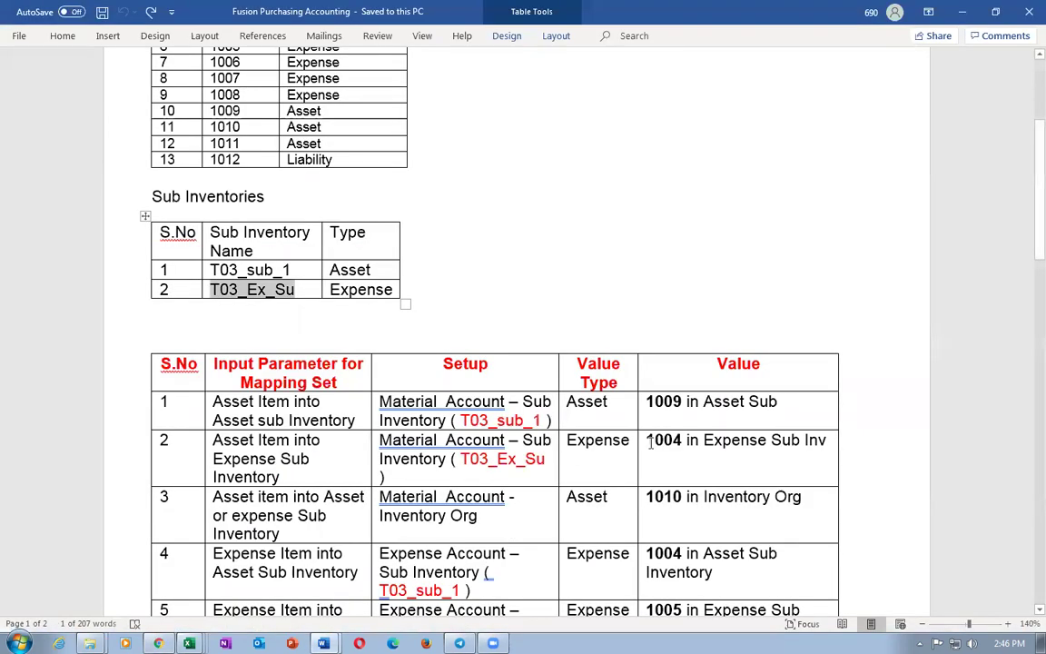
key("alt+Tab")
type("01")
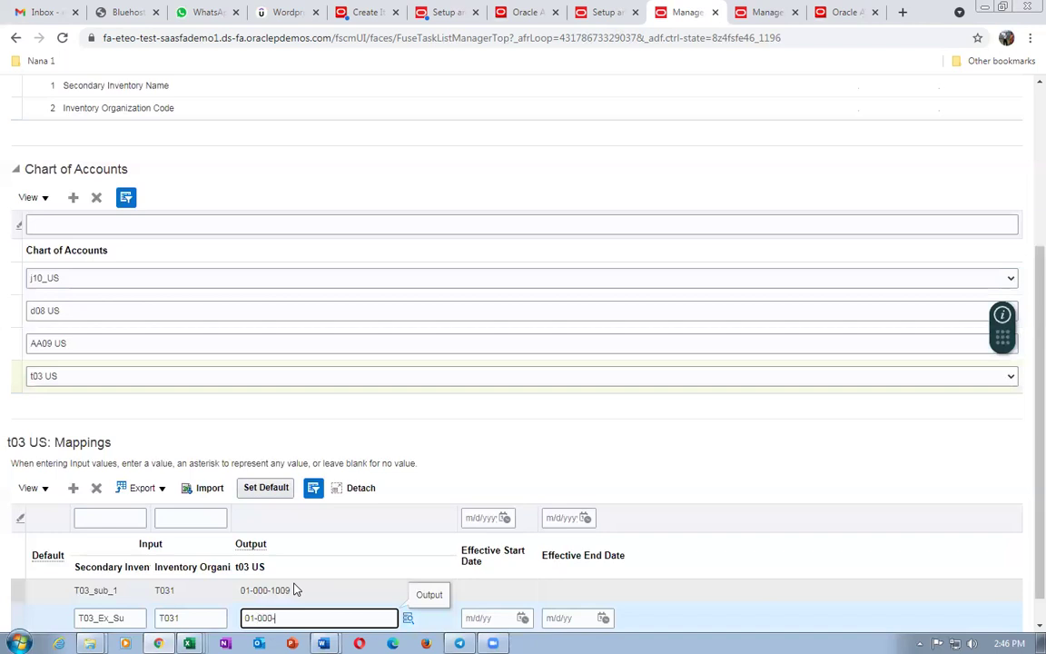
key("Tab")
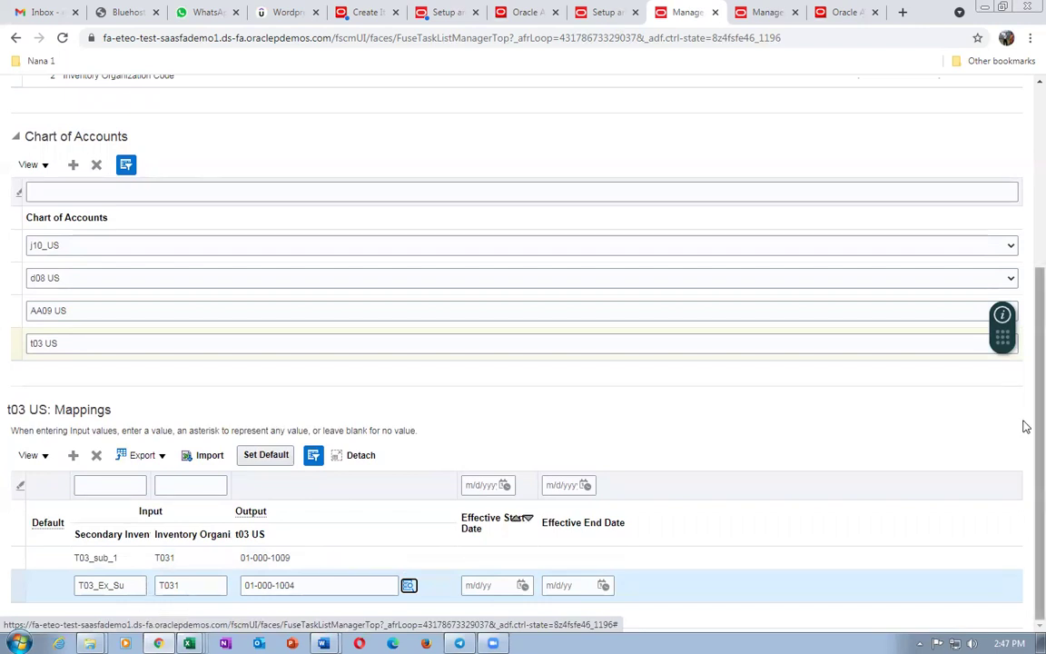
scroll(1023, 263, "up", 3)
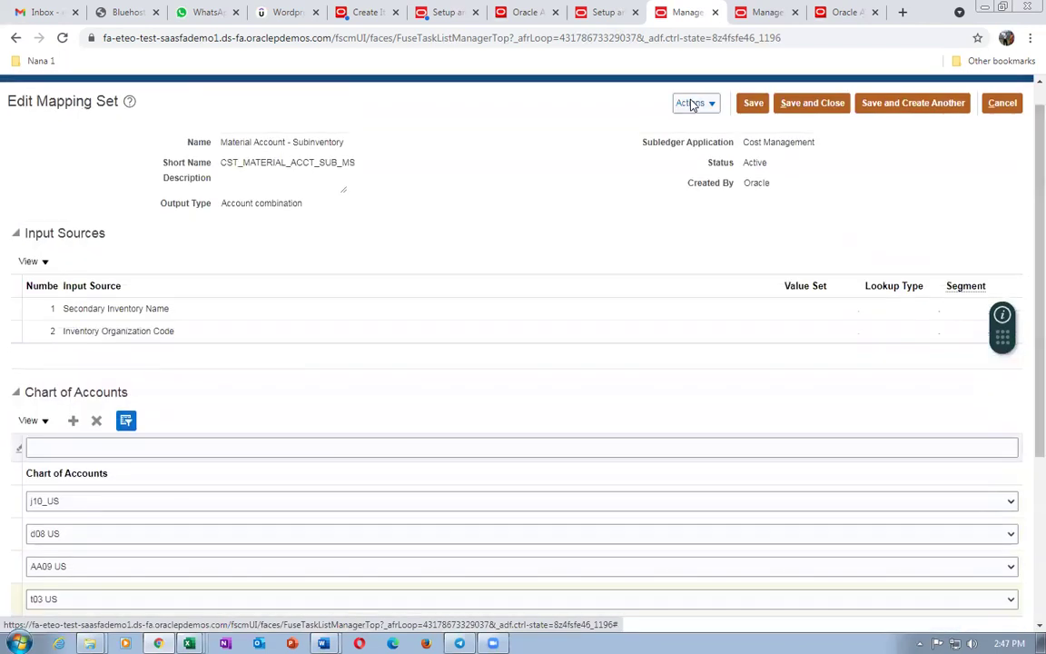
left_click(809, 102)
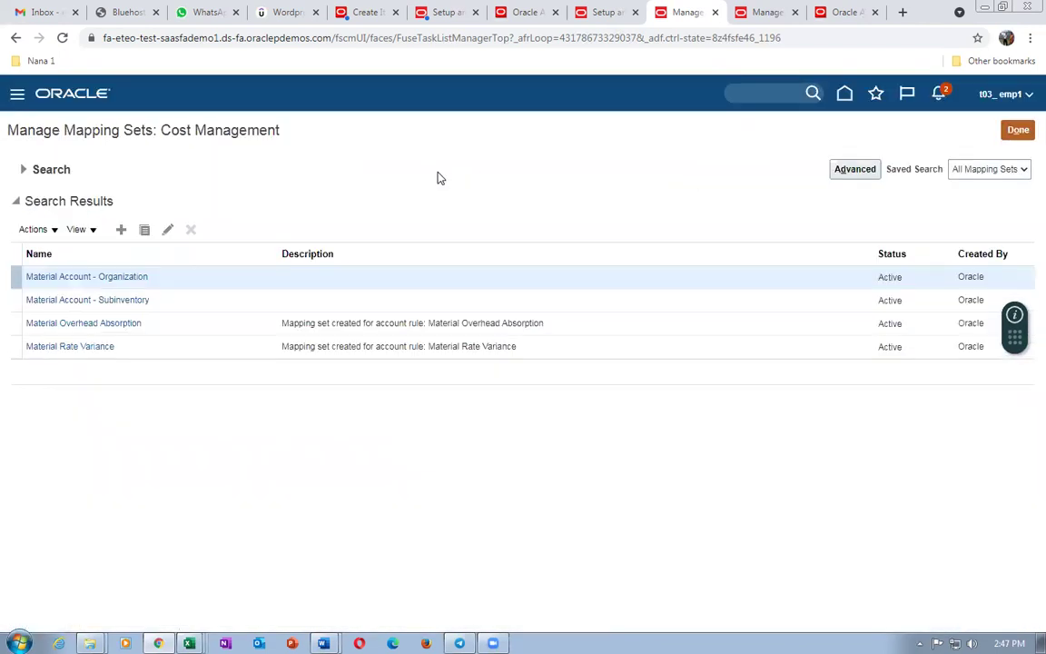
Reopen the Material Account - Subinventory mapping set, review its t03 US mappings, and leave it without changes
left_click(47, 302)
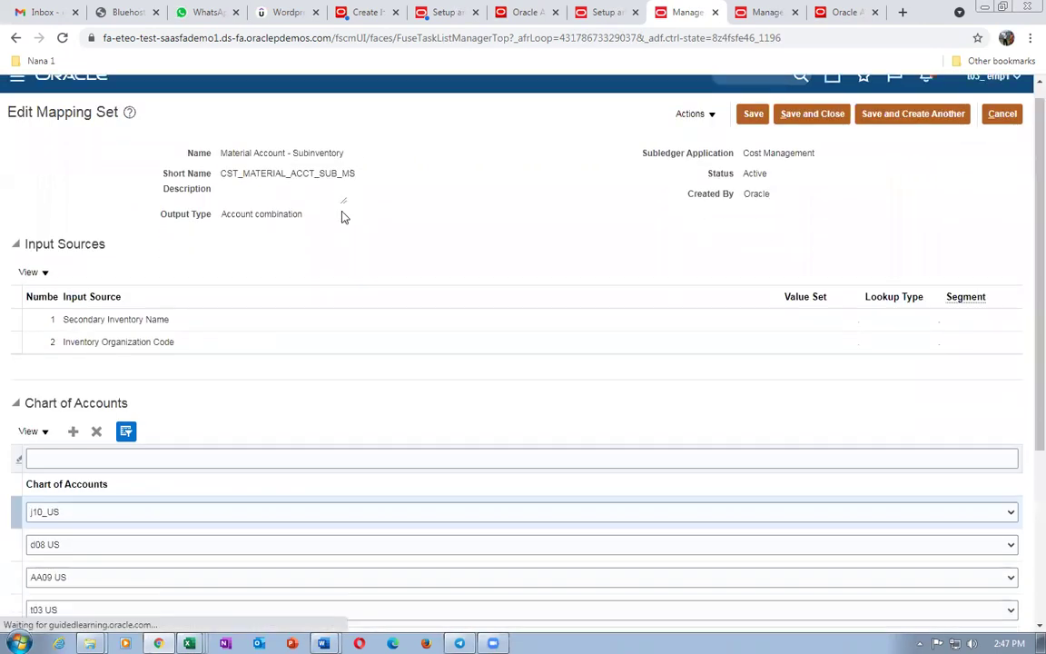
scroll(154, 399, "down", 3)
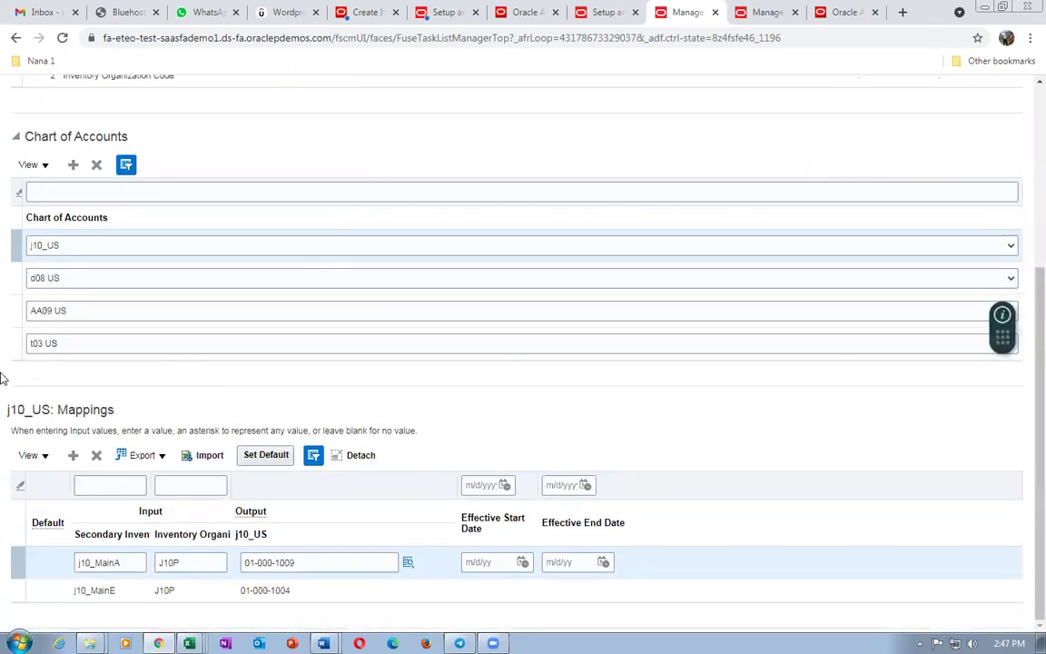
left_click(20, 342)
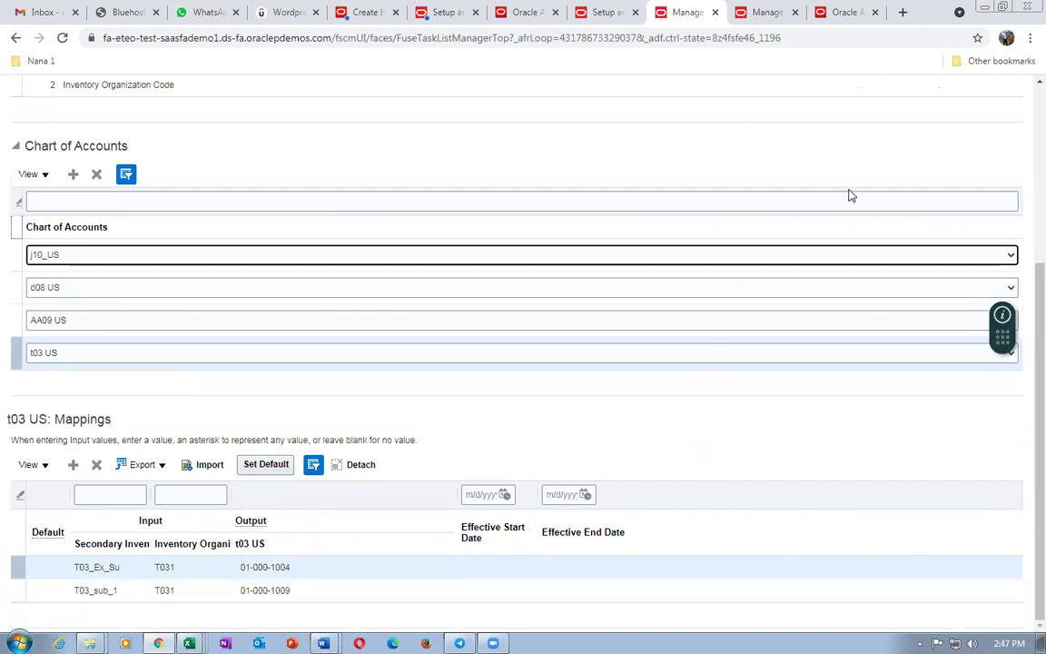
scroll(1023, 212, "up", 3)
scroll(1016, 184, "up", 1)
left_click(1000, 132)
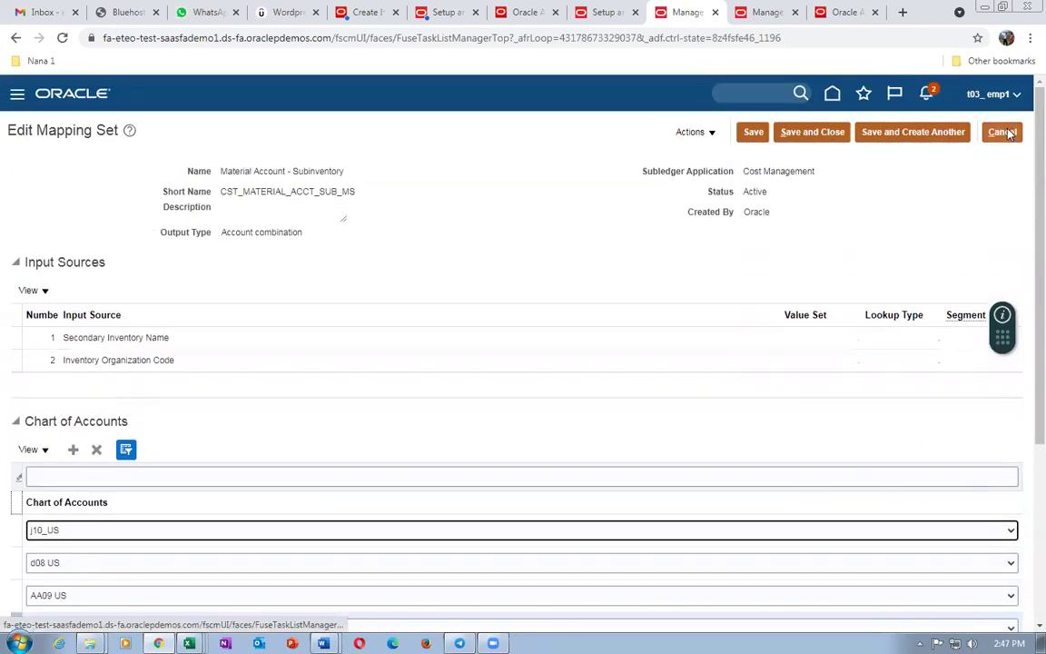
Switch to the Fusion Purchasing Accounting document in Word and check the setup row for expense items into the asset subinventory
key("alt+Tab")
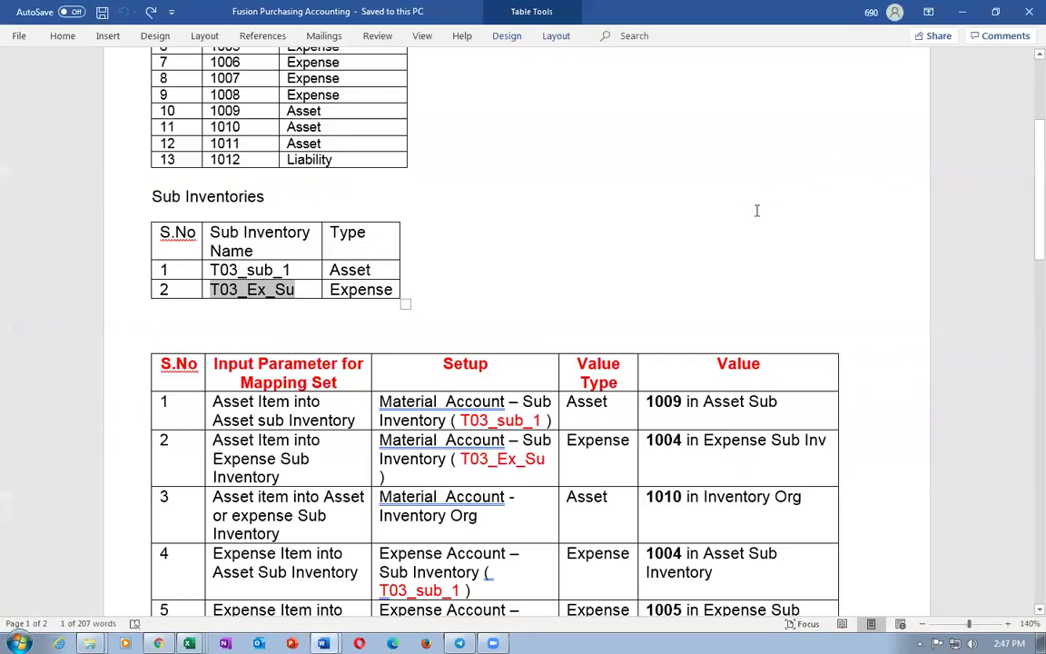
scroll(214, 525, "down", 1)
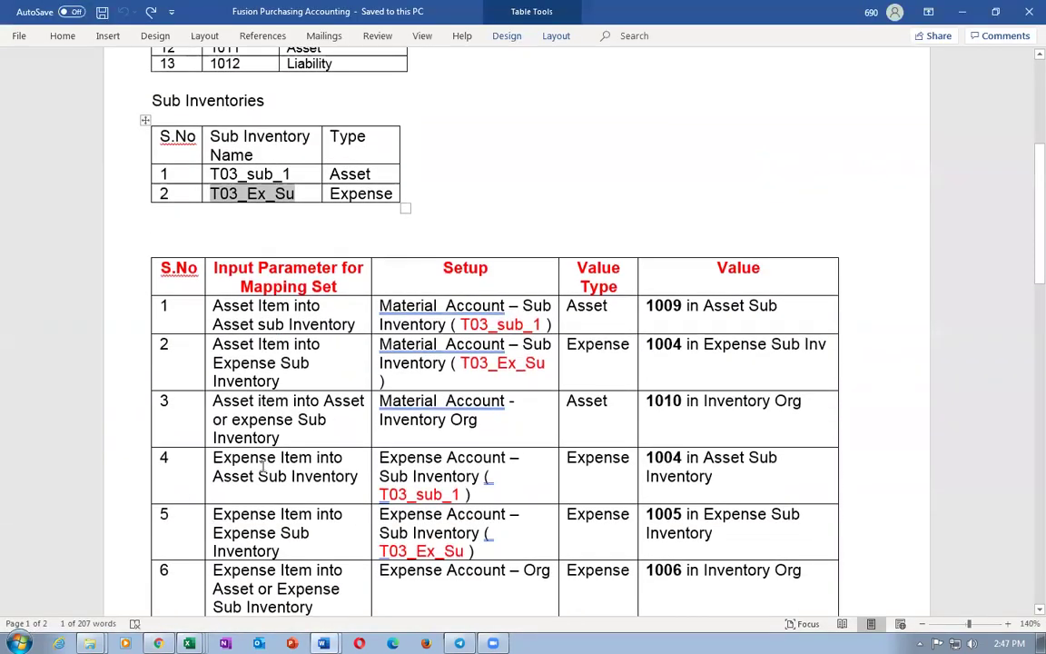
left_click_drag(256, 459, 307, 474)
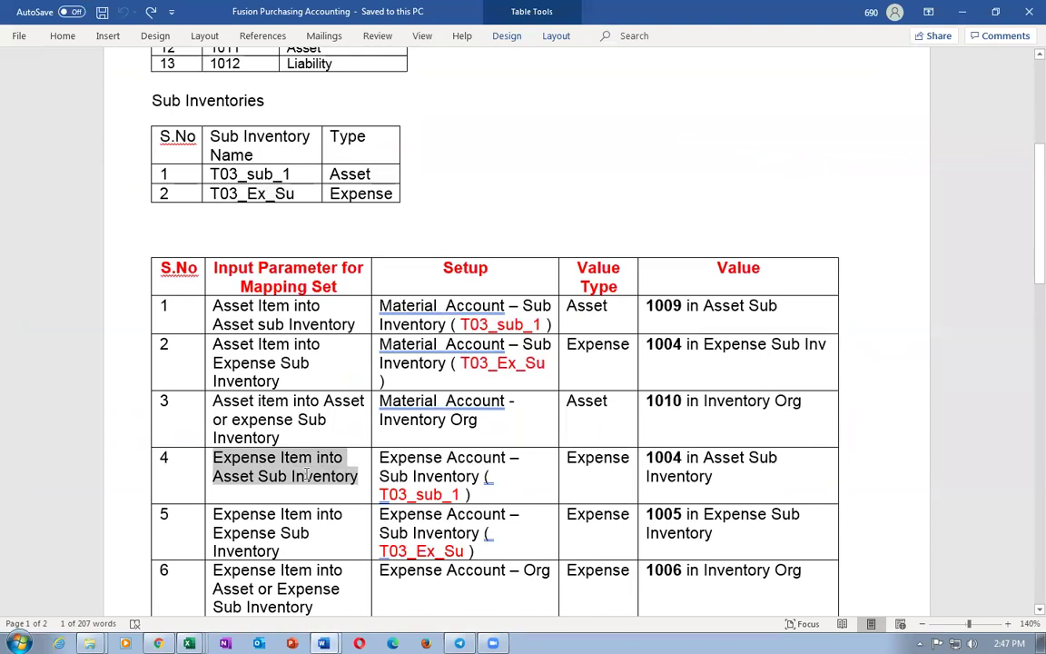
left_click(421, 491)
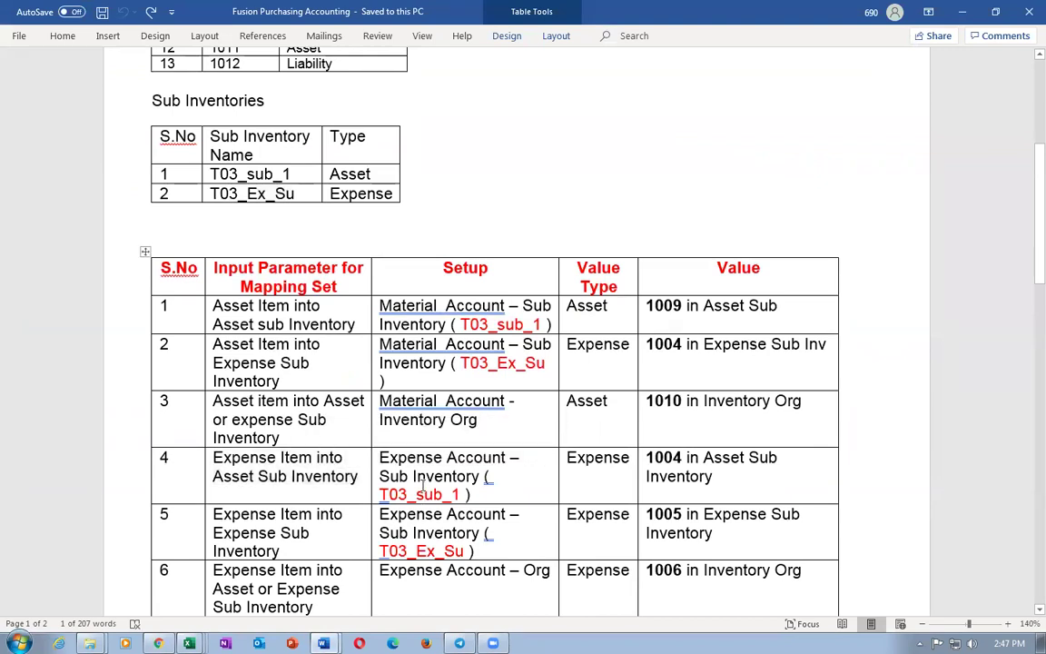
Switch back to Oracle in Chrome and search the Cost Management mapping sets by the name "expense"
key("alt+Tab")
left_click(23, 171)
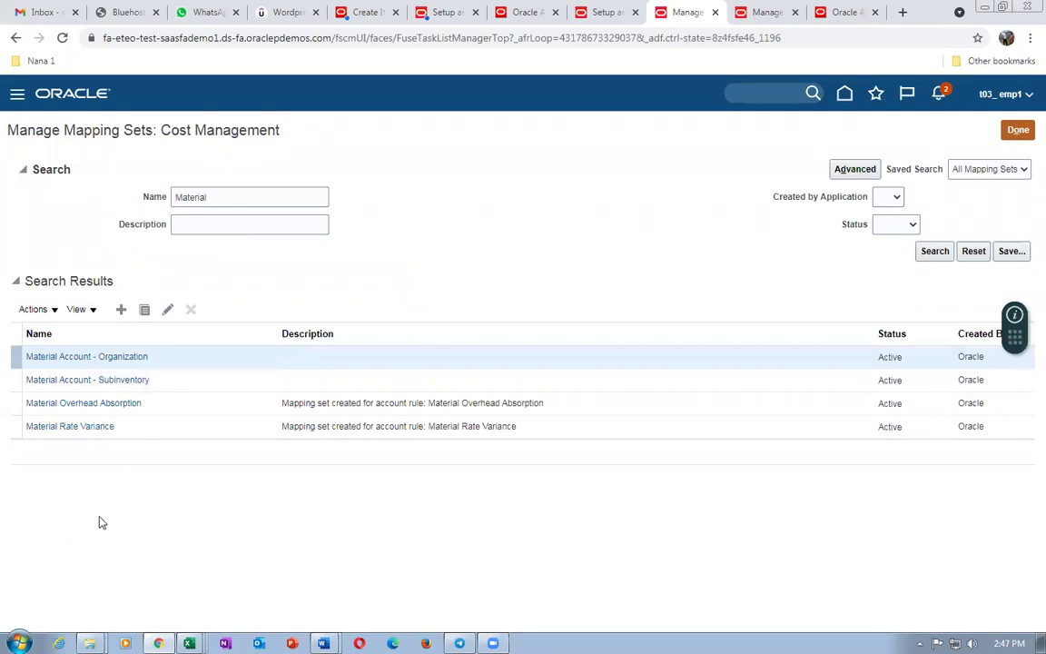
double_click(218, 197)
type("expense")
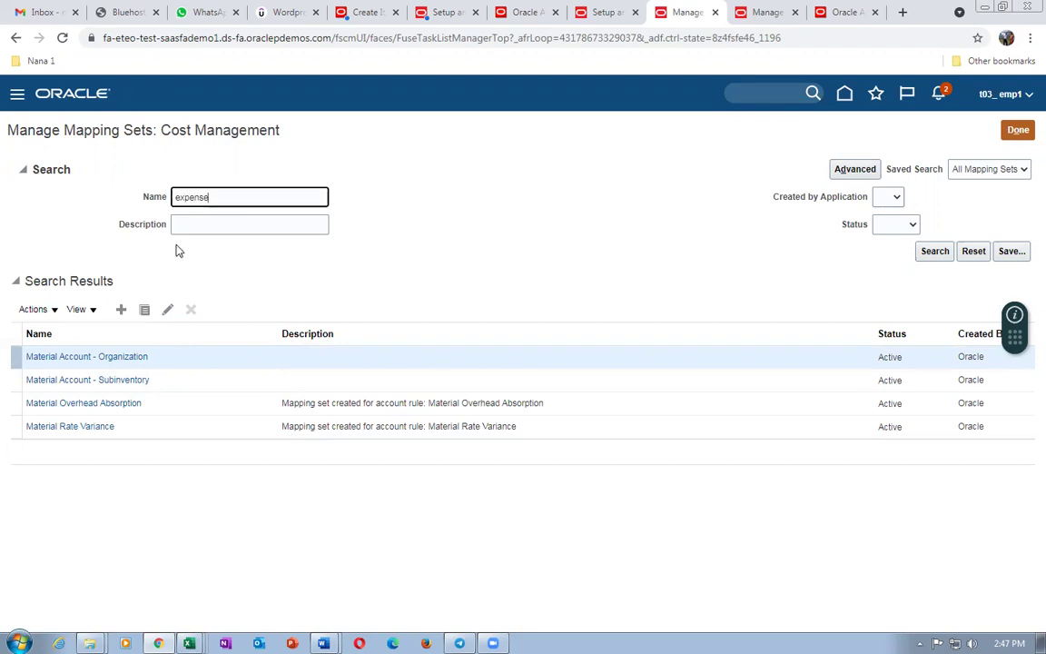
key("Return")
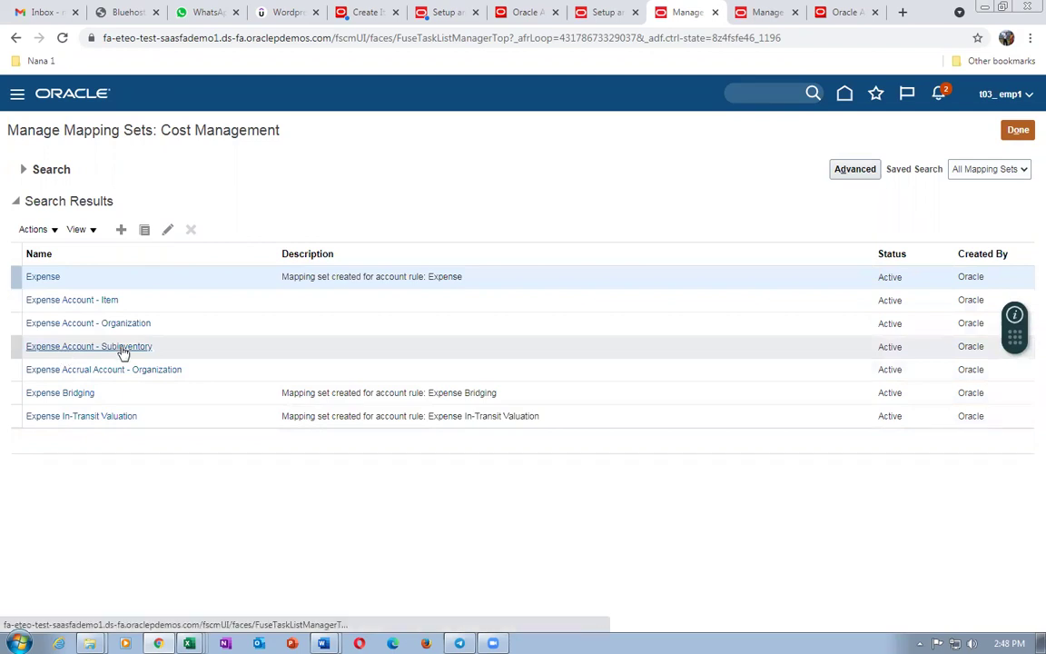
Switch to the Word document and compare its expense item mapping rows 4 to 6 with the asset item rows 1 to 3
key("alt+Tab")
scroll(134, 477, "down", 2)
left_click_drag(140, 372, 112, 497)
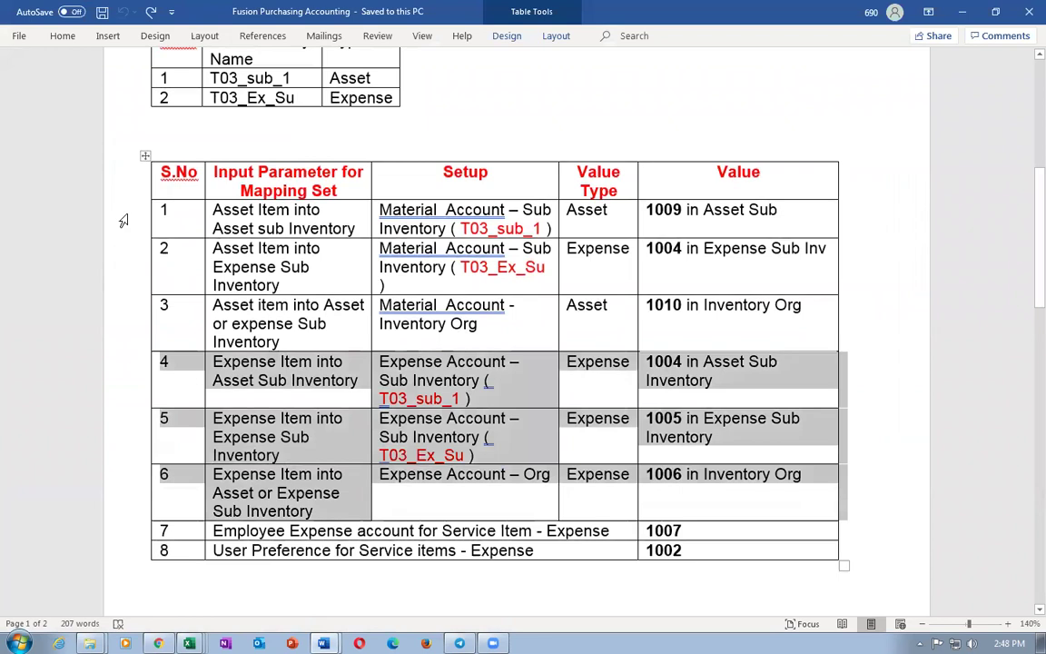
left_click_drag(109, 201, 118, 315)
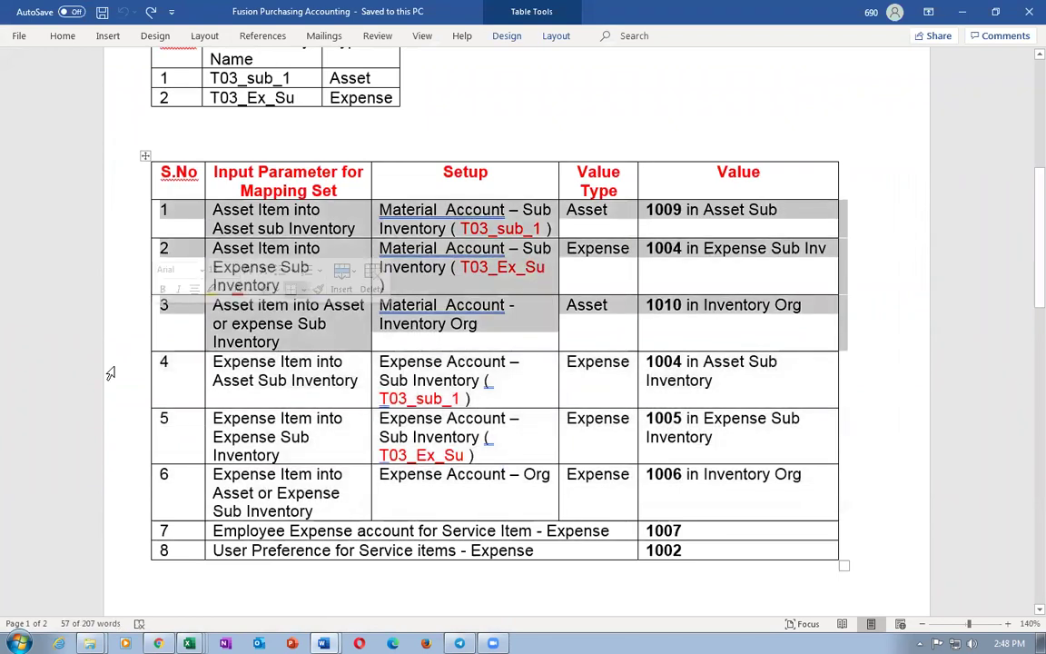
left_click(102, 363)
left_click(273, 372)
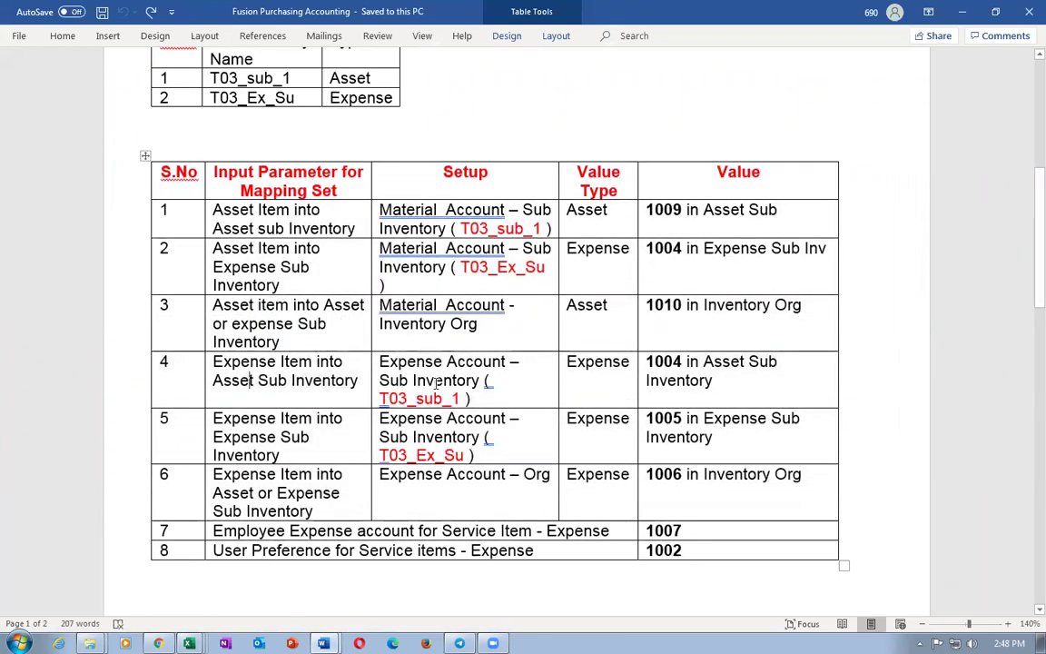
Return to Oracle in Chrome and open the Expense Account - Subinventory mapping set at its chart of accounts list
key("alt+Tab")
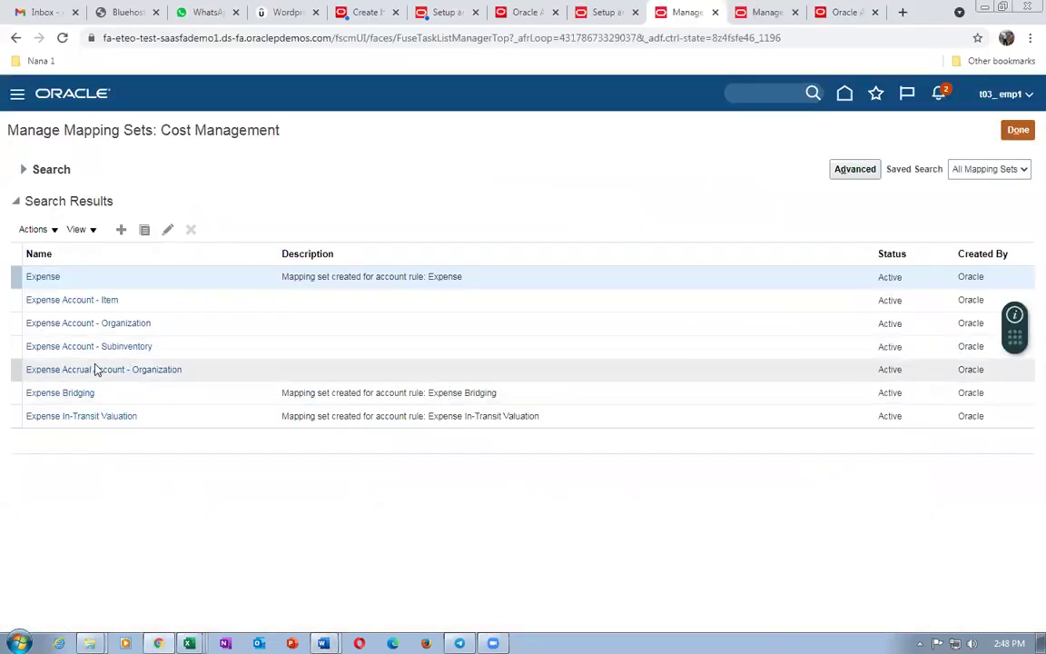
left_click(68, 350)
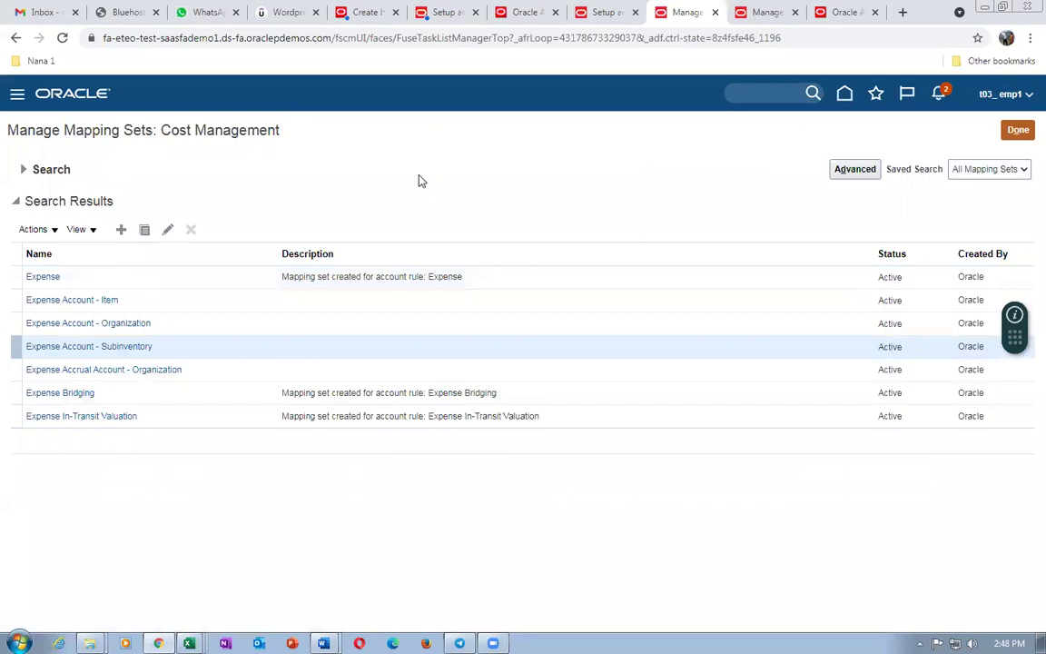
scroll(58, 396, "down", 3)
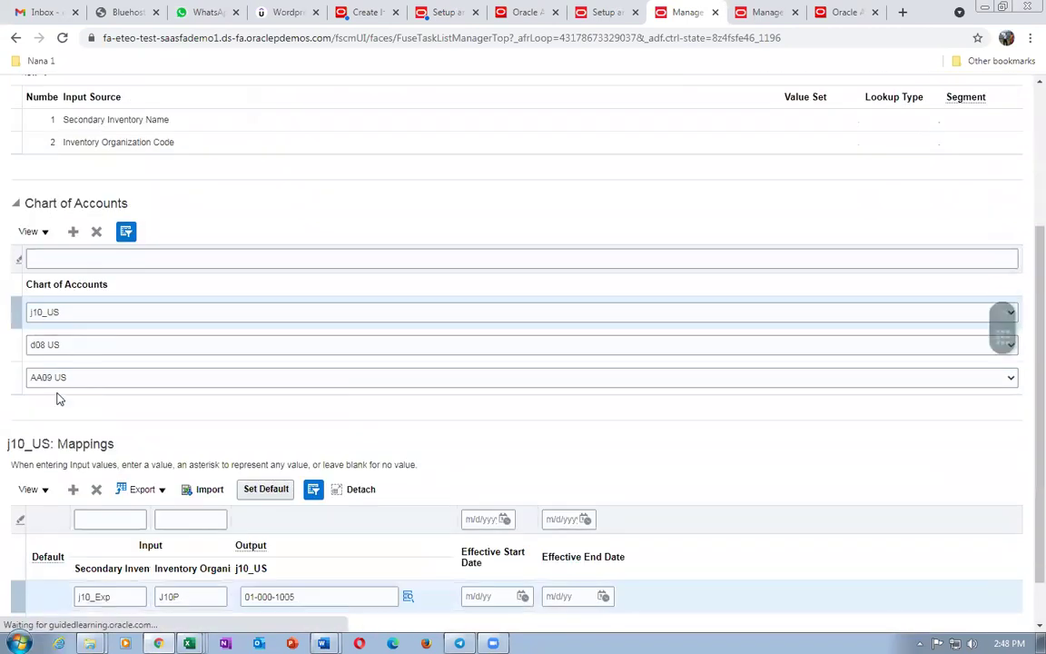
Add a chart of accounts row to the Expense Account - Subinventory mapping set and choose t03 US for it
left_click(73, 232)
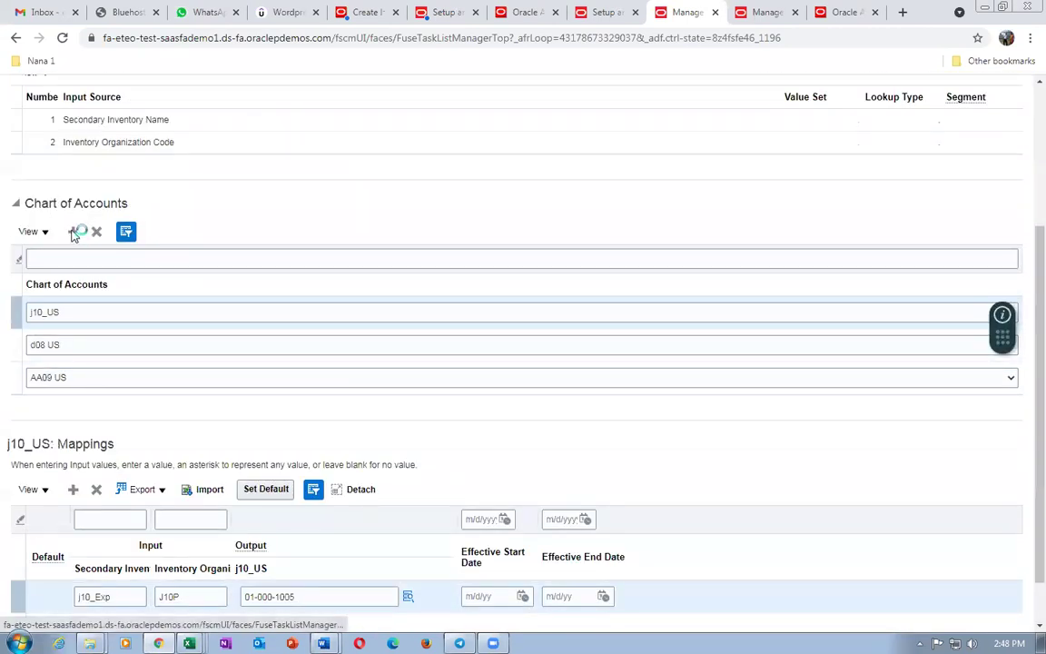
left_click(107, 346)
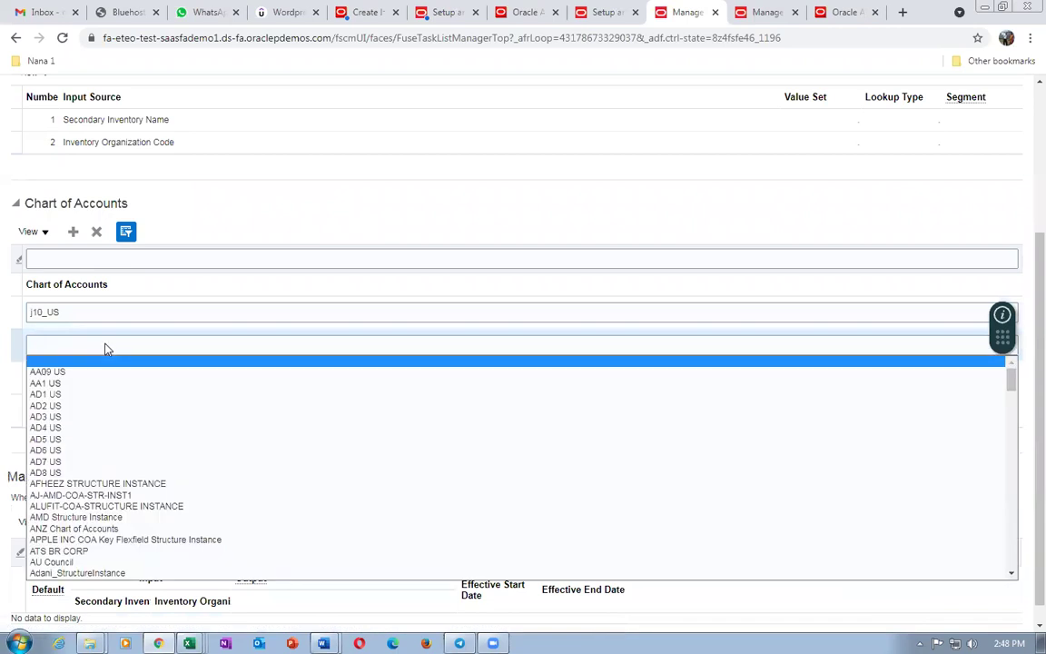
key("t")
key("t")
key("t")
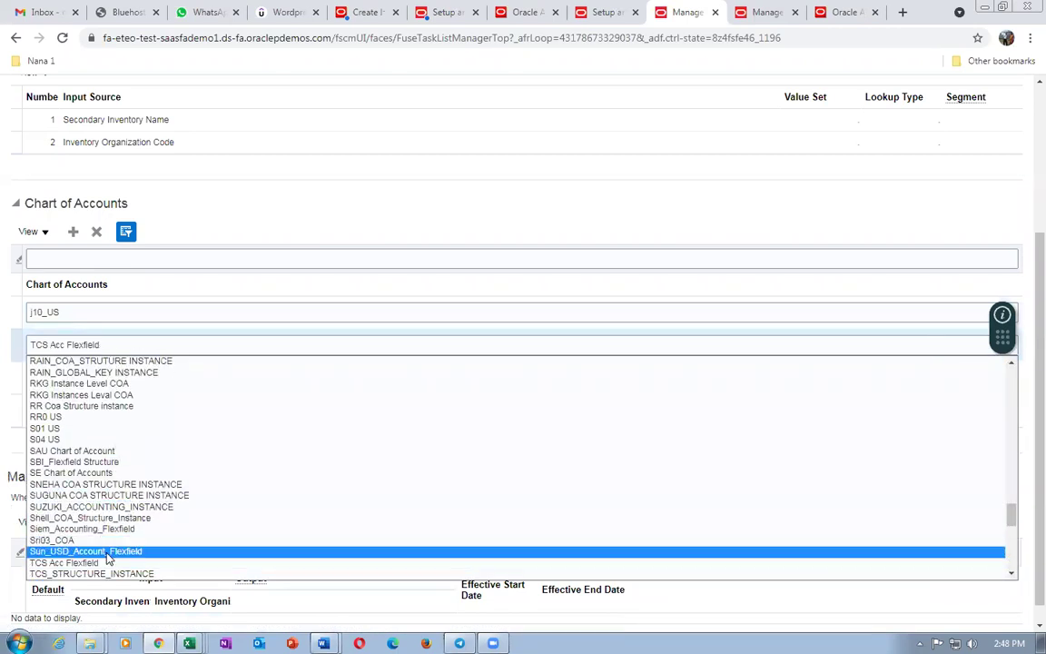
key("Down")
key("Down")
key("Down")
key("Down")
key("Down")
key("Down")
key("Down")
key("Down")
key("Down")
key("Down")
key("Down")
key("Down")
key("Down")
key("Down")
key("Down")
key("Down")
key("Down")
key("Down")
key("Down")
key("Down")
key("Down")
key("Down")
key("Down")
key("Down")
key("Down")
key("Down")
key("t")
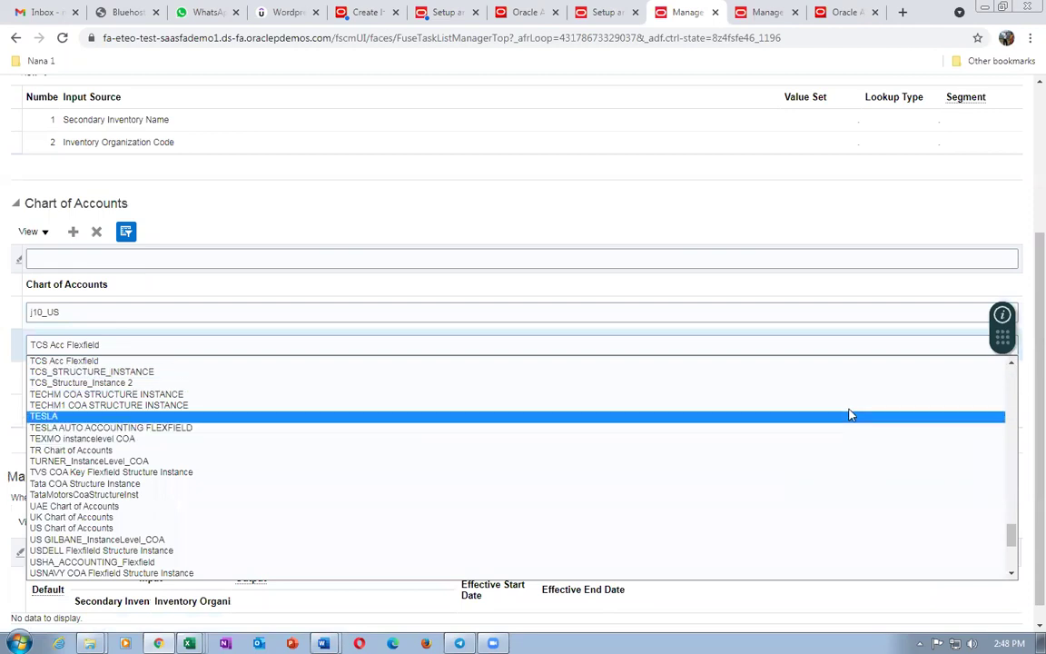
left_click(1011, 364)
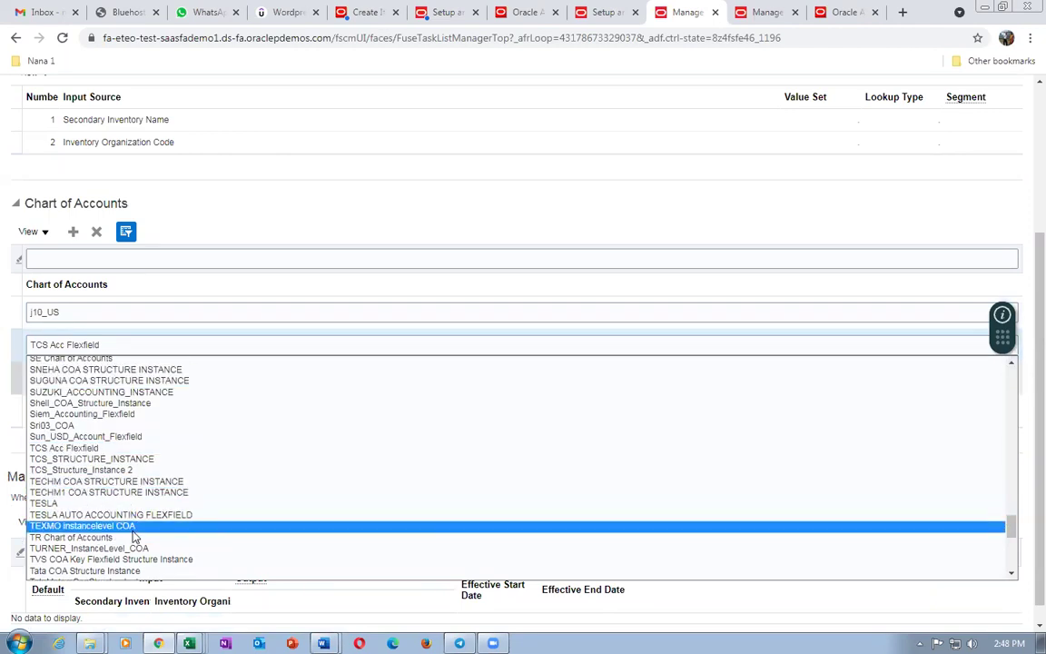
scroll(134, 537, "down", 3)
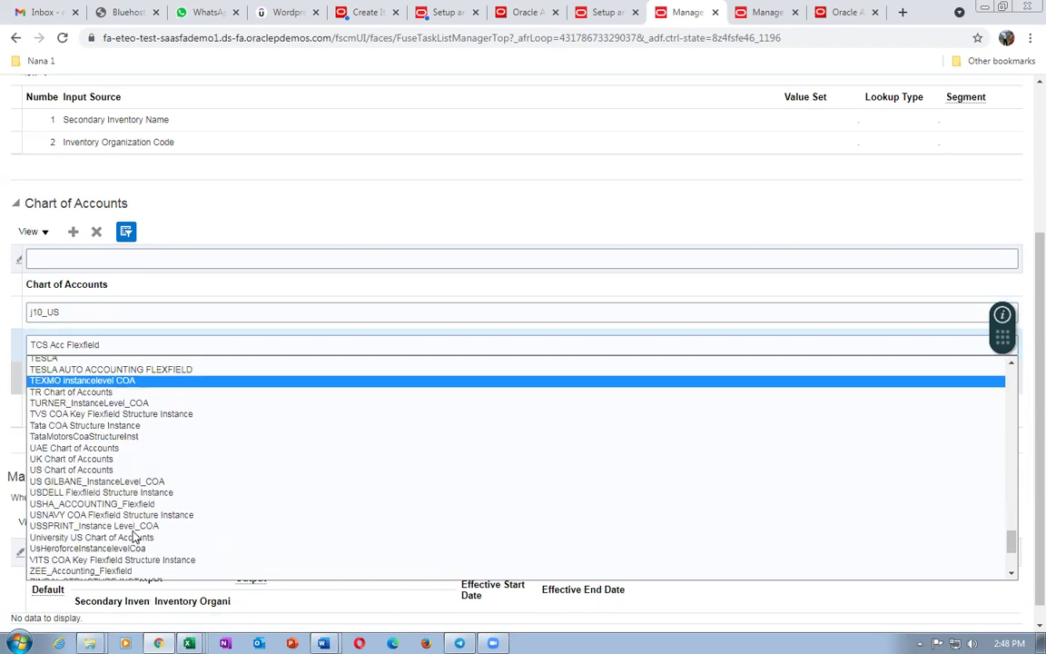
scroll(112, 497, "down", 3)
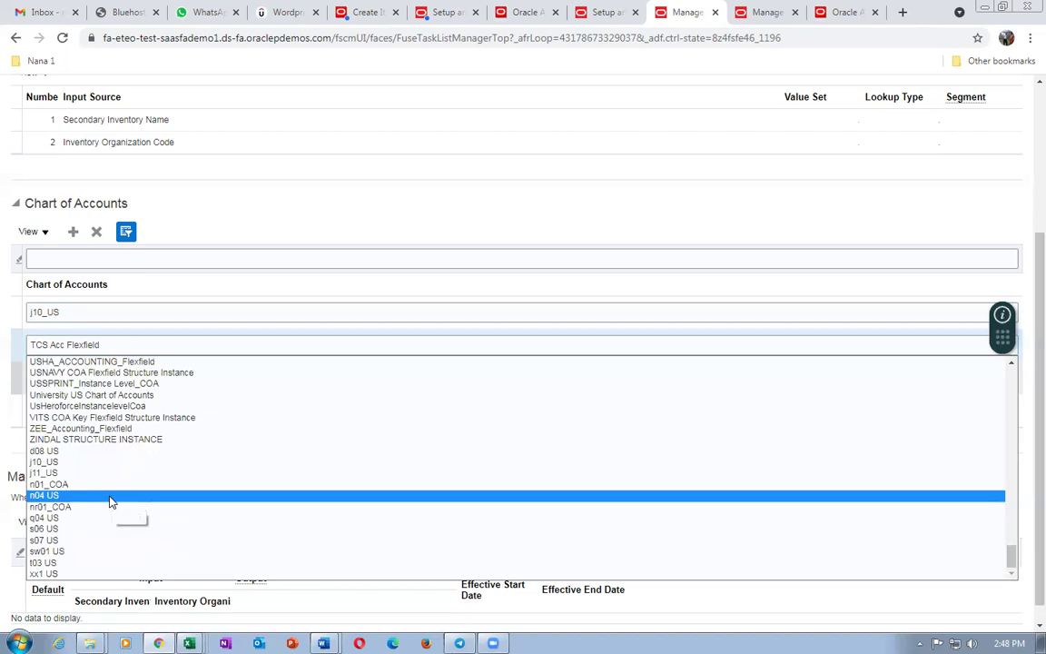
left_click(66, 563)
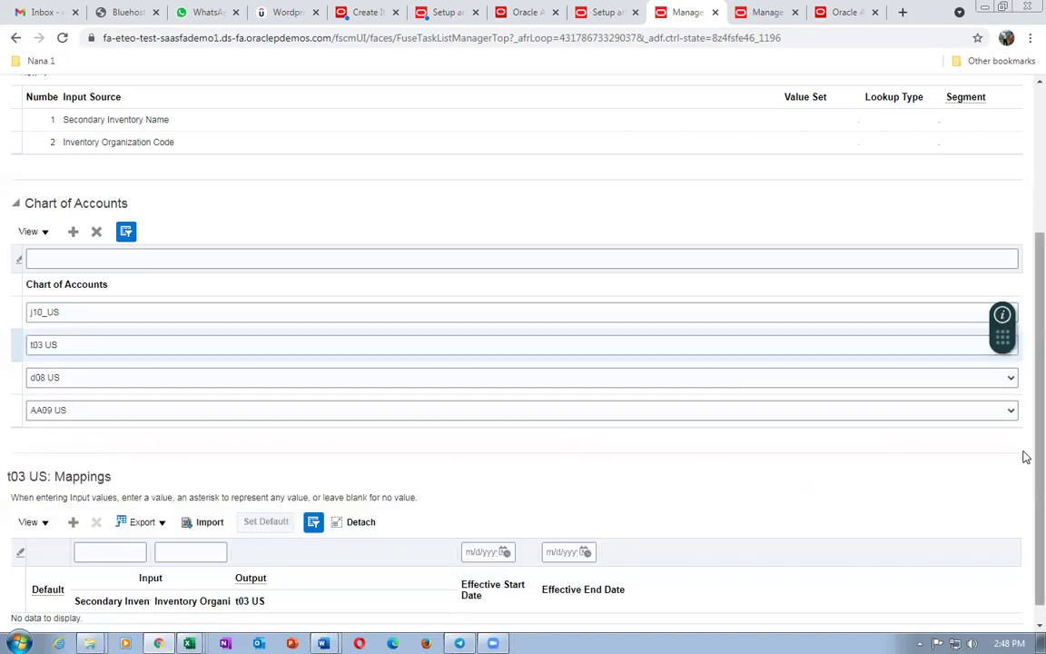
Add a mapping row for t03 US and copy T03_sub_1 from the Word document into its secondary inventory name in Oracle
scroll(1026, 450, "down", 1)
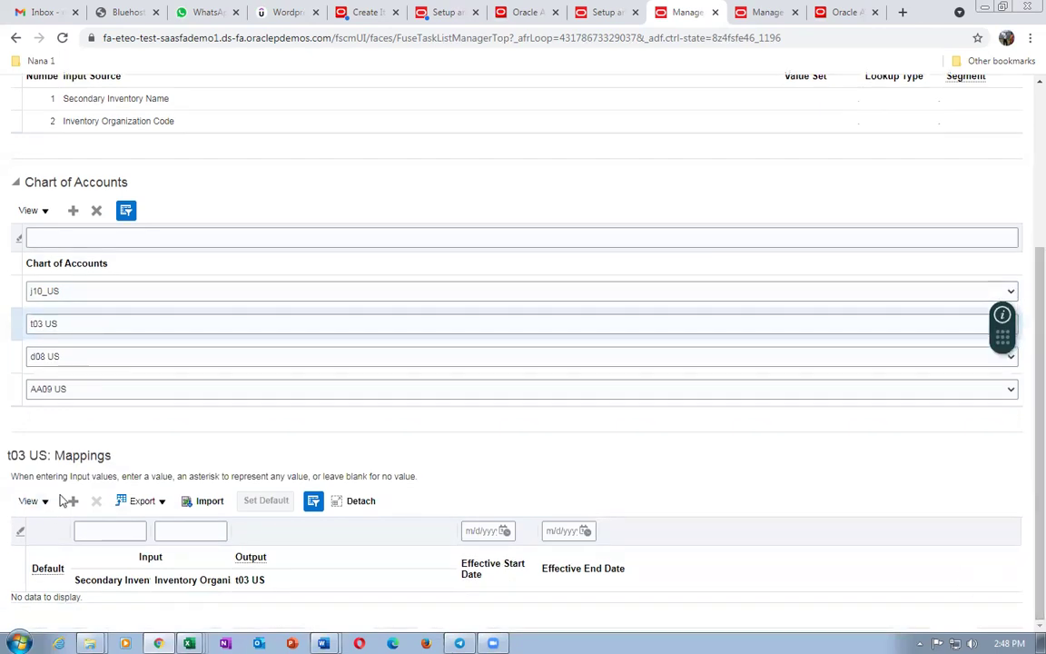
left_click(73, 503)
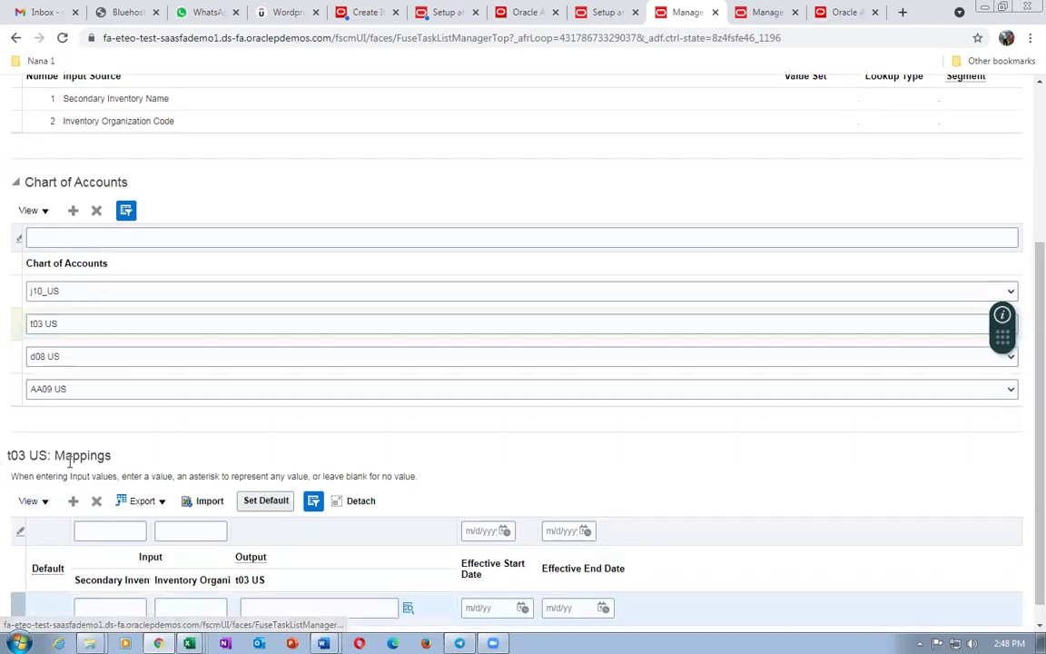
left_click(278, 603)
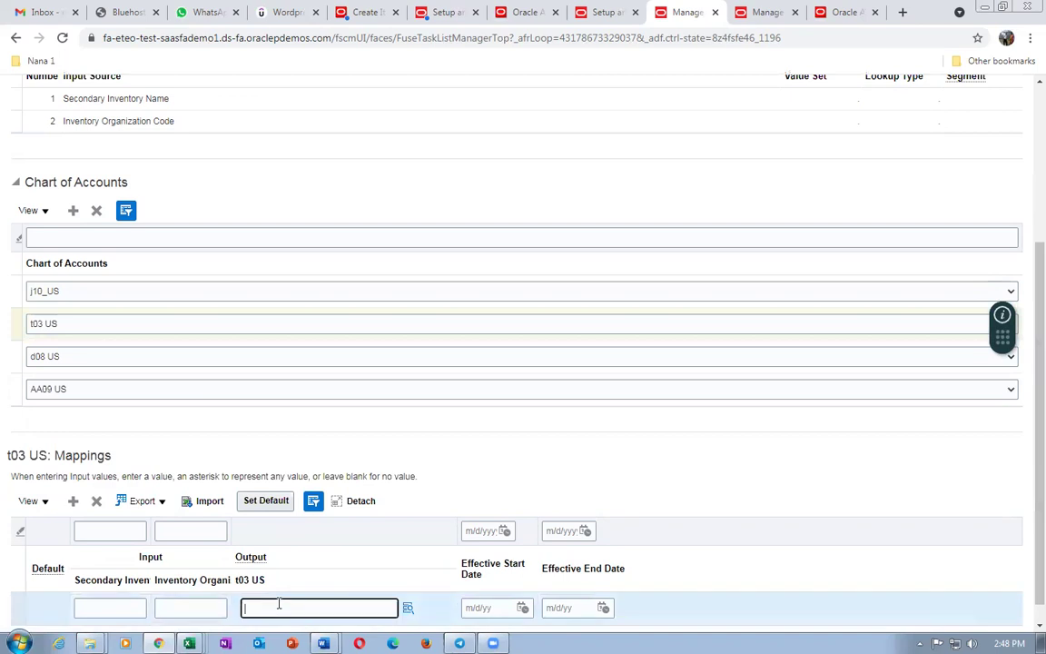
key("alt+Tab")
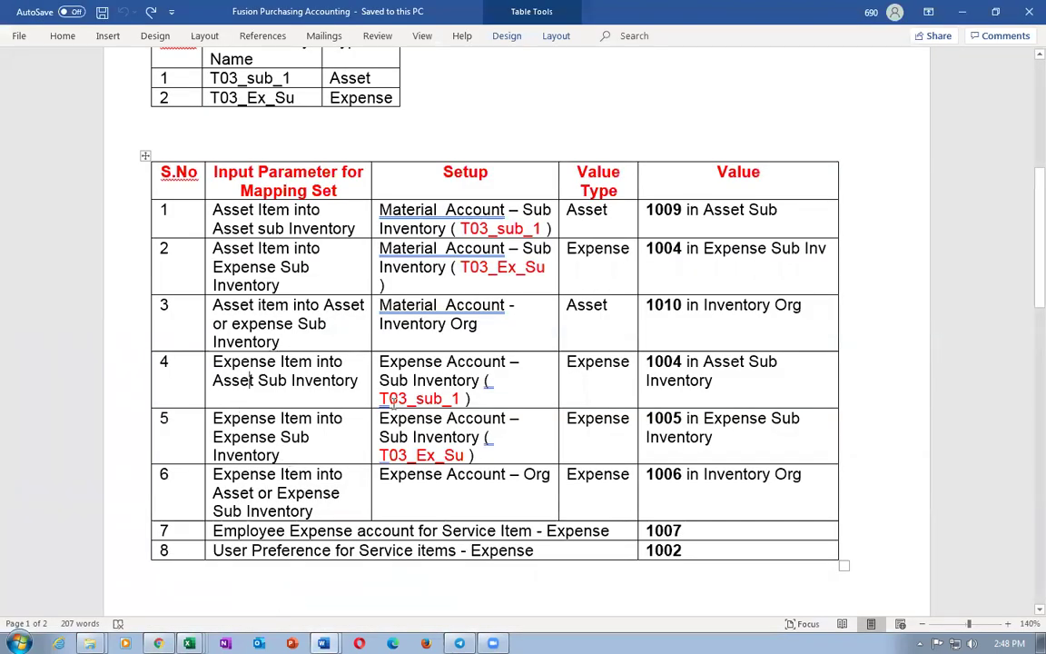
left_click(166, 78)
key("Tab")
key("ctrl+c")
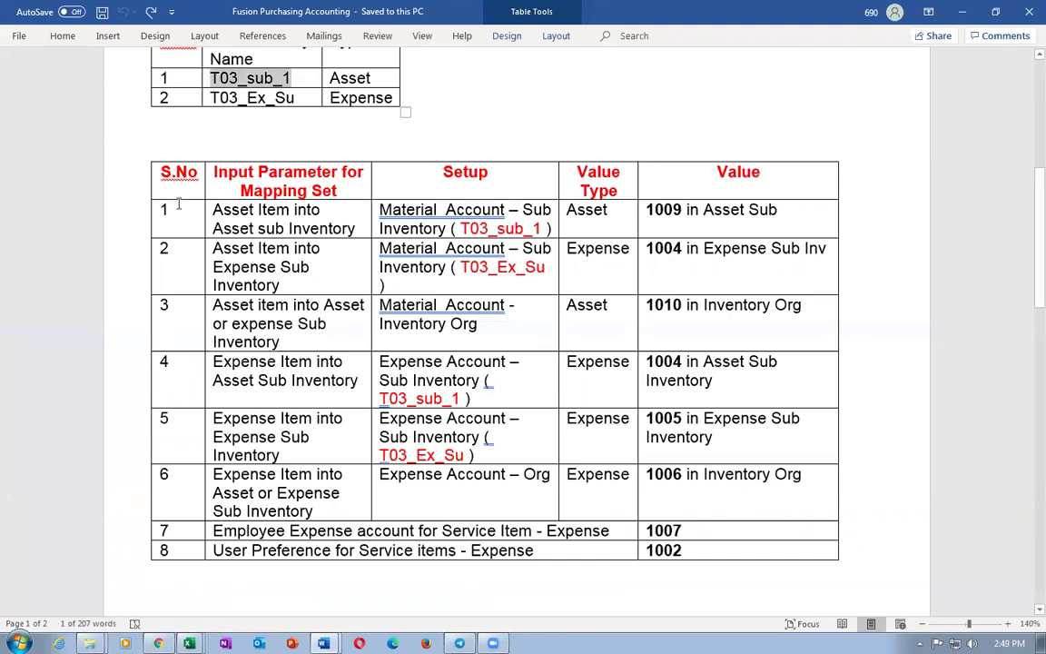
key("alt+Tab")
left_click(100, 609)
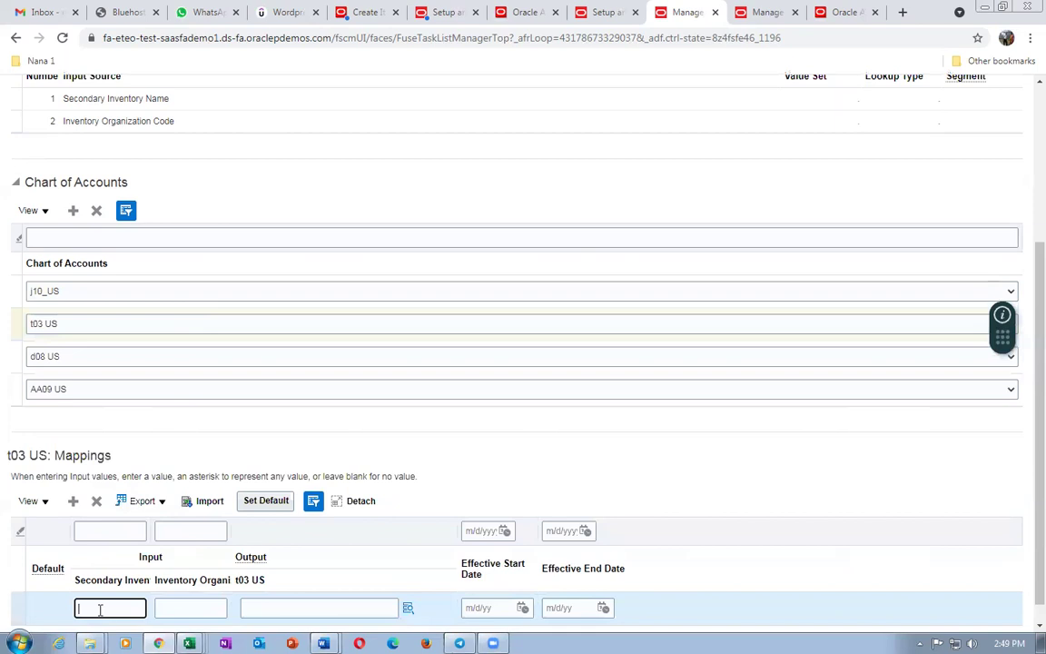
key("ctrl+v")
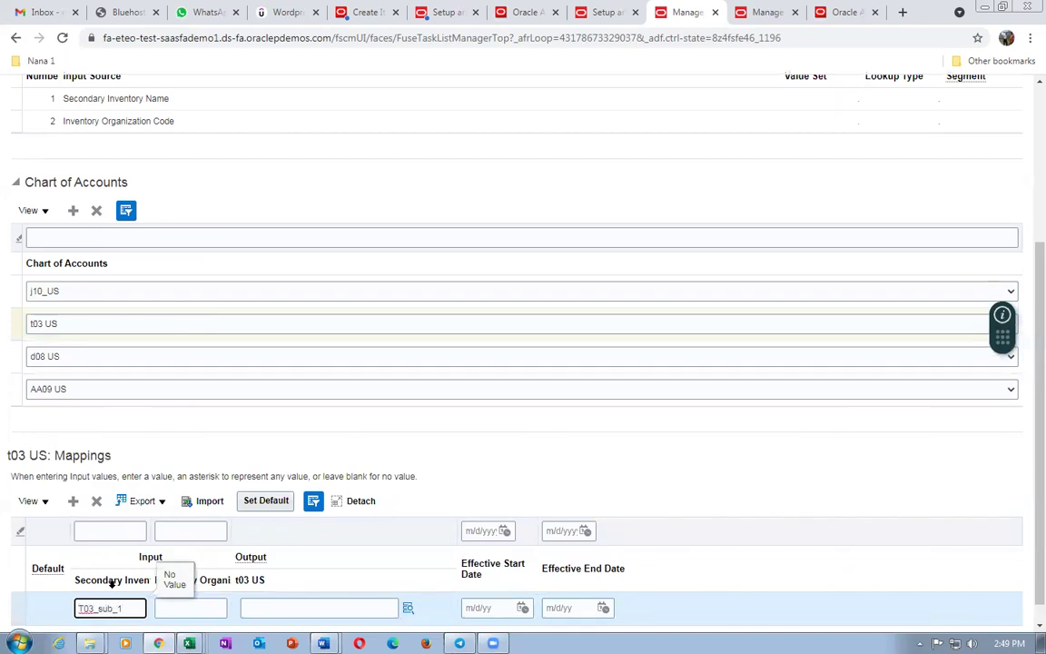
Set the T03_sub_1 mapping's inventory organization to T031 and its output account to 01-000-1004, checking row 4 of the Word document
left_click(189, 607)
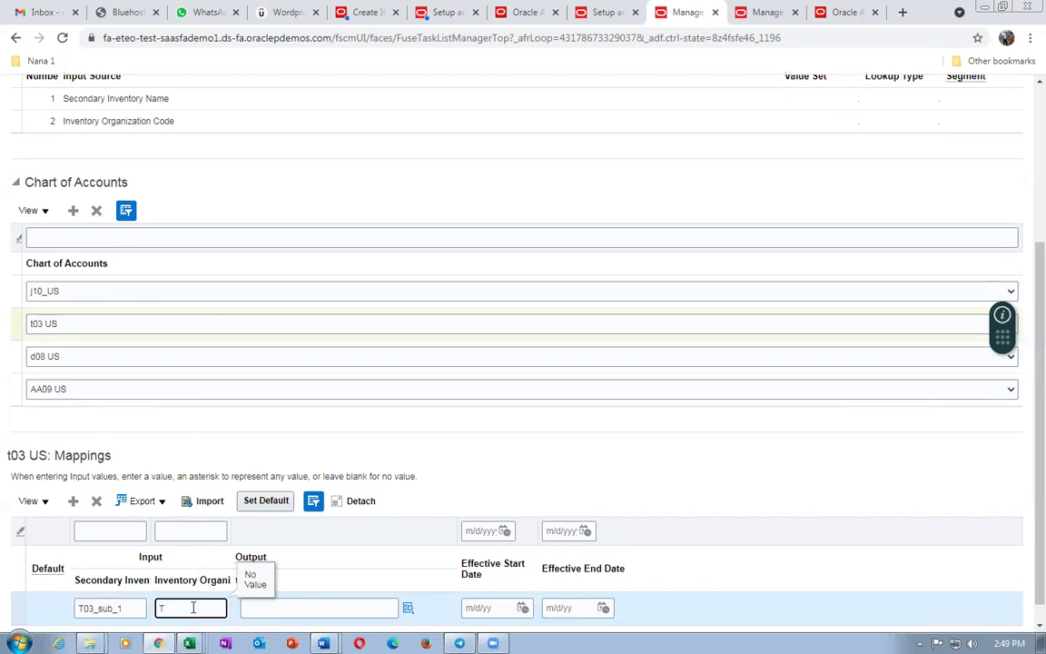
type("T031")
key("Tab")
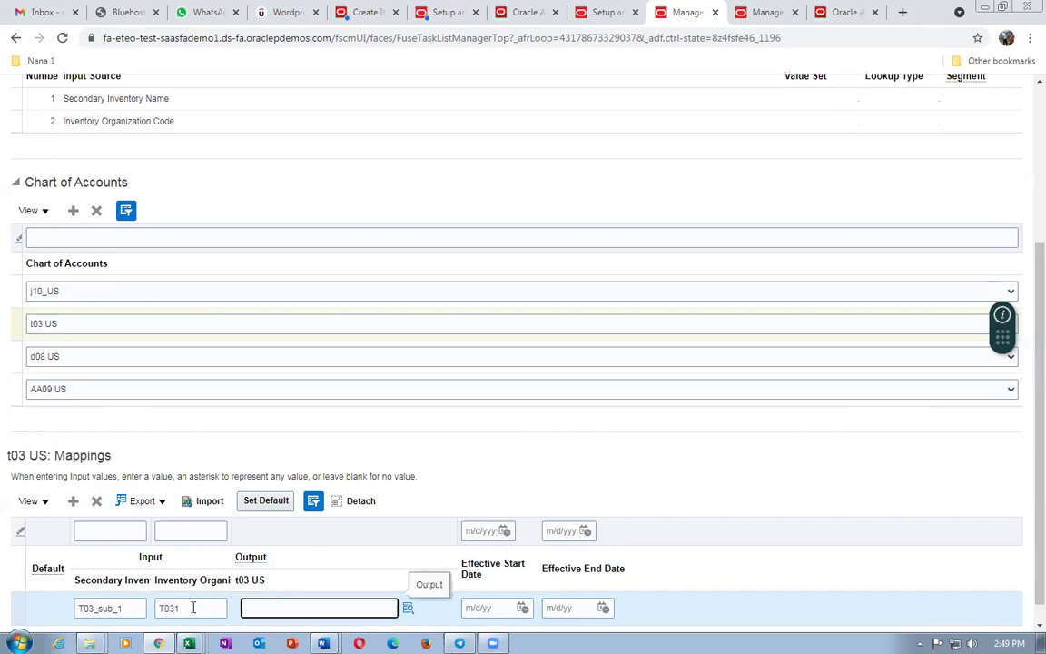
key("alt+Tab")
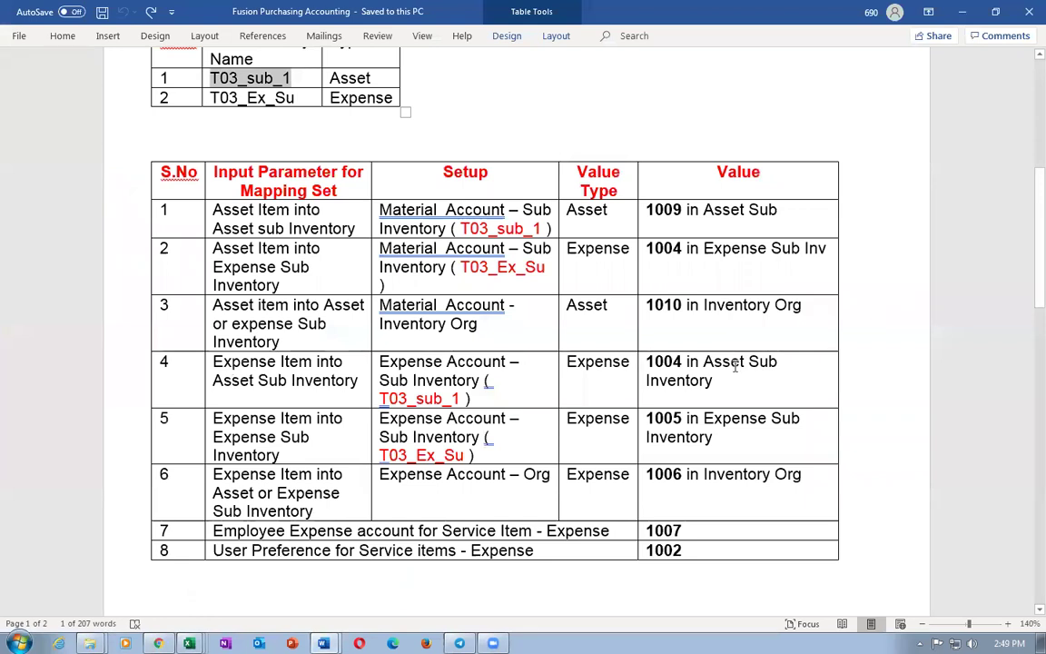
key("alt+Tab")
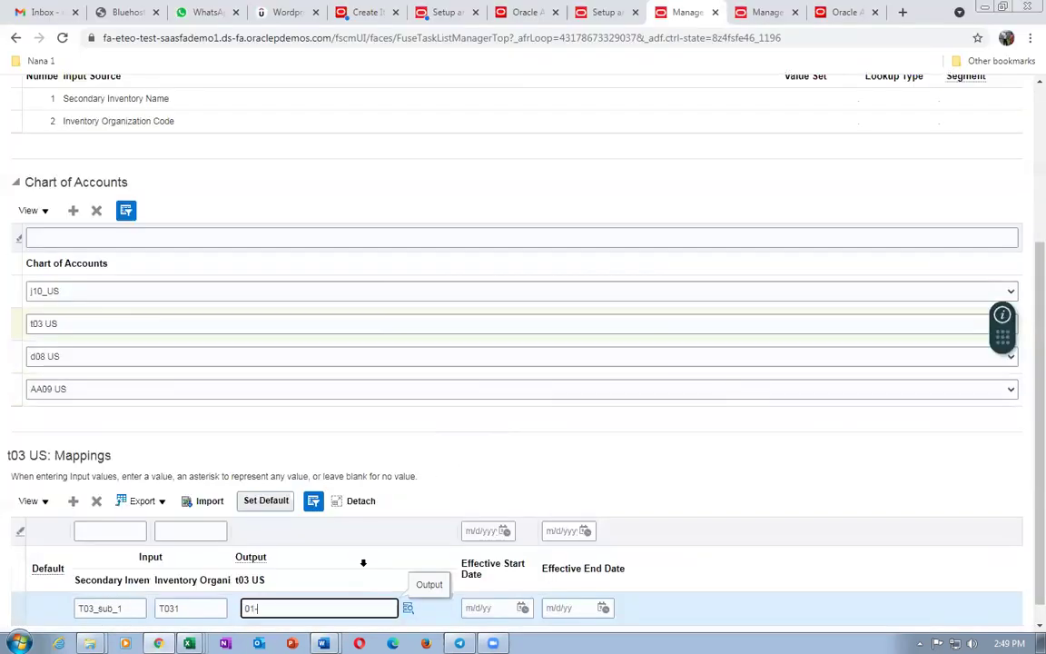
type("1004")
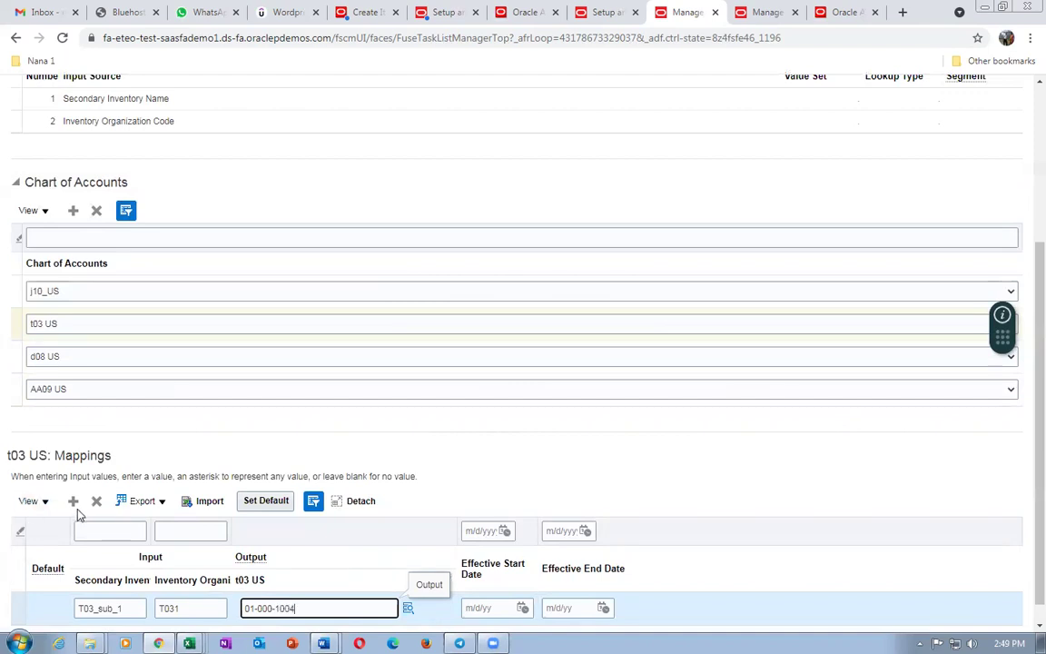
Add a second t03 US mapping row and copy T03_Ex_Su from the Word document into its secondary inventory name in Oracle
left_click(74, 500)
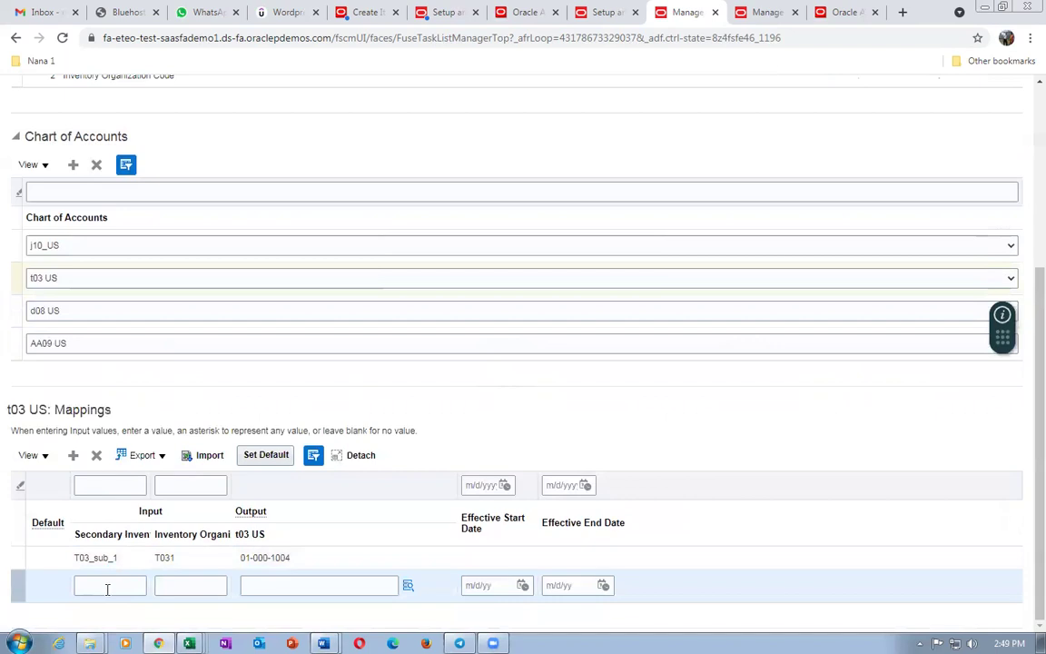
left_click(108, 585)
key("alt+Tab")
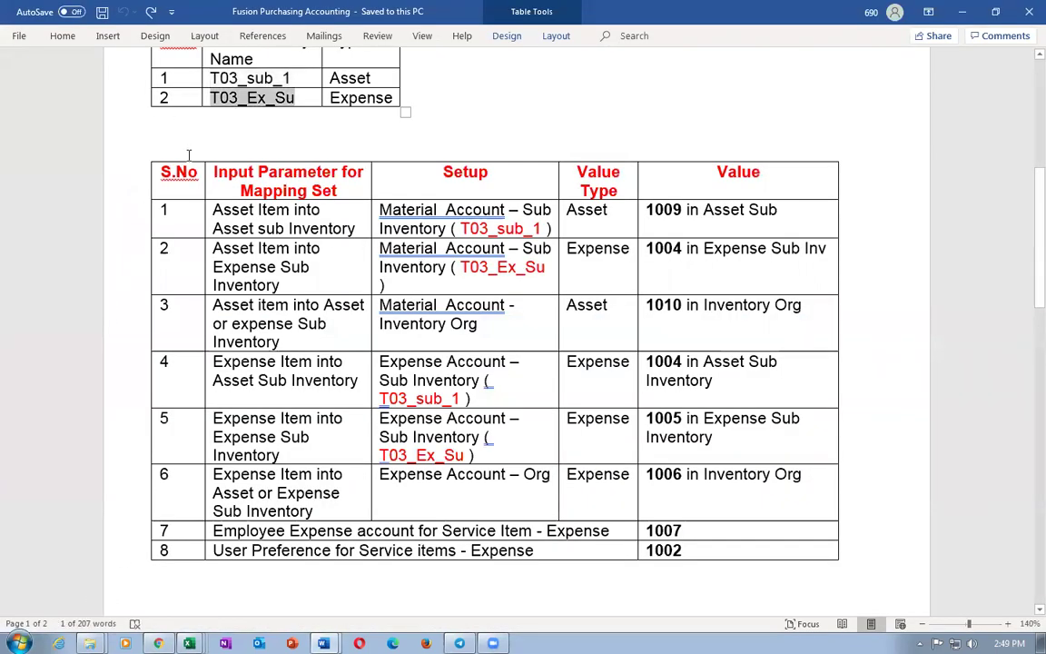
key("alt+Tab")
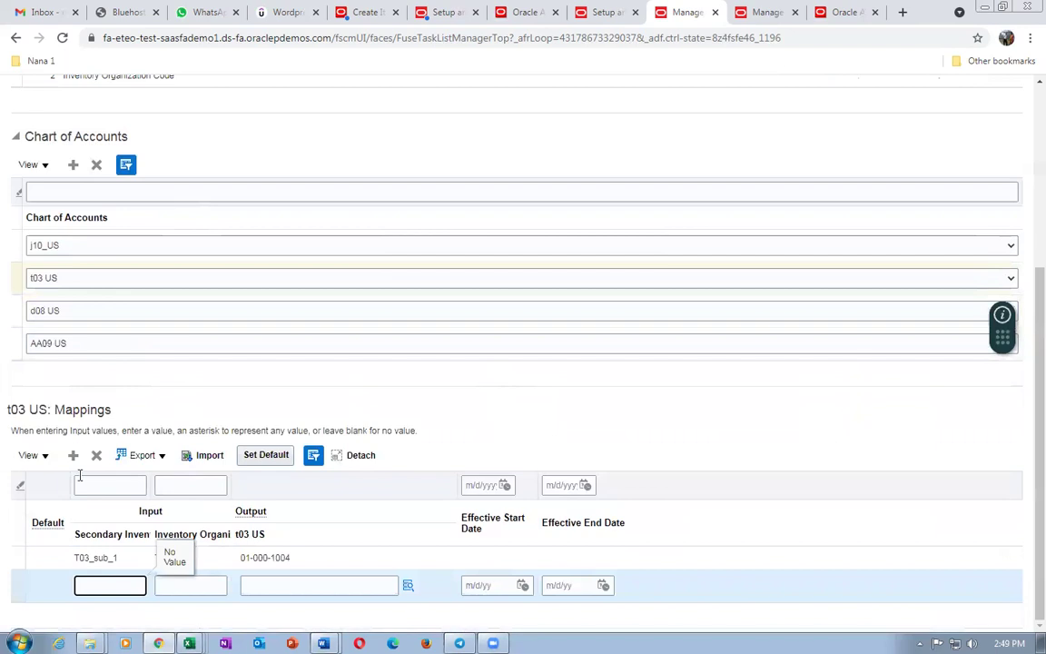
type("T03_Ex_Su")
Complete the T03_Ex_Su mapping with organization T031 and output 01-000-1005 per row 5 in Word, and save and close the mapping set
left_click(211, 590)
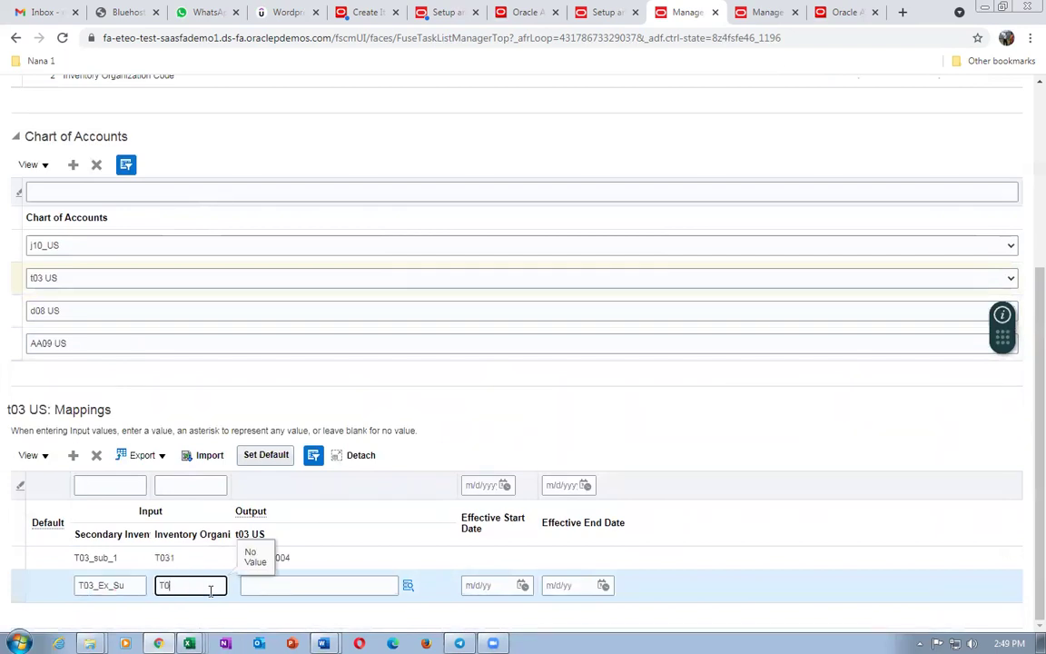
key("Tab")
key("alt+Tab")
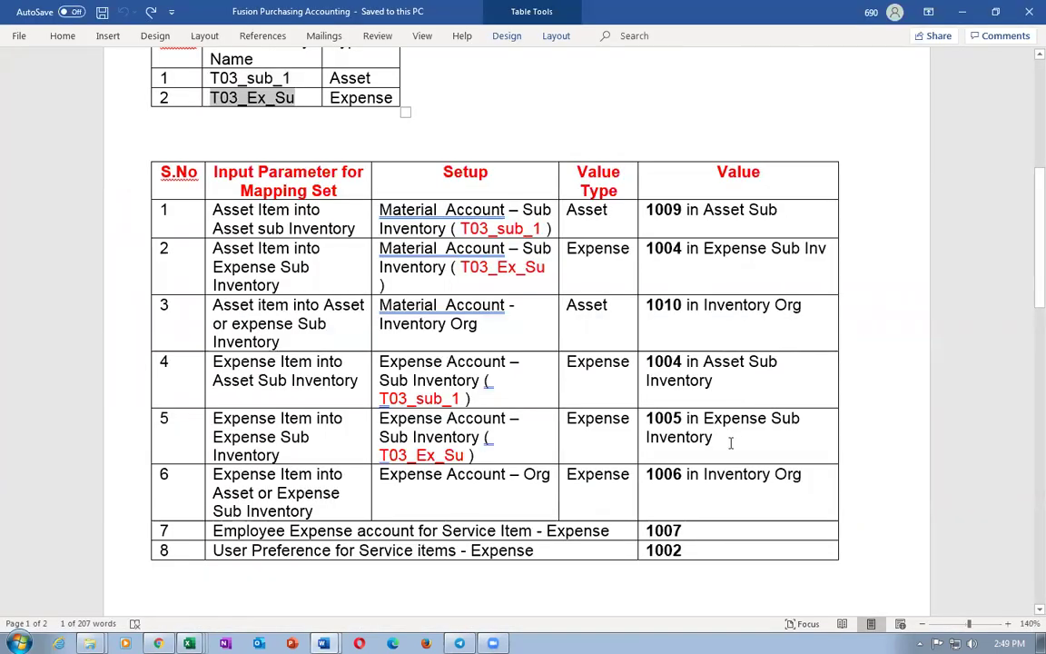
key("alt+Tab")
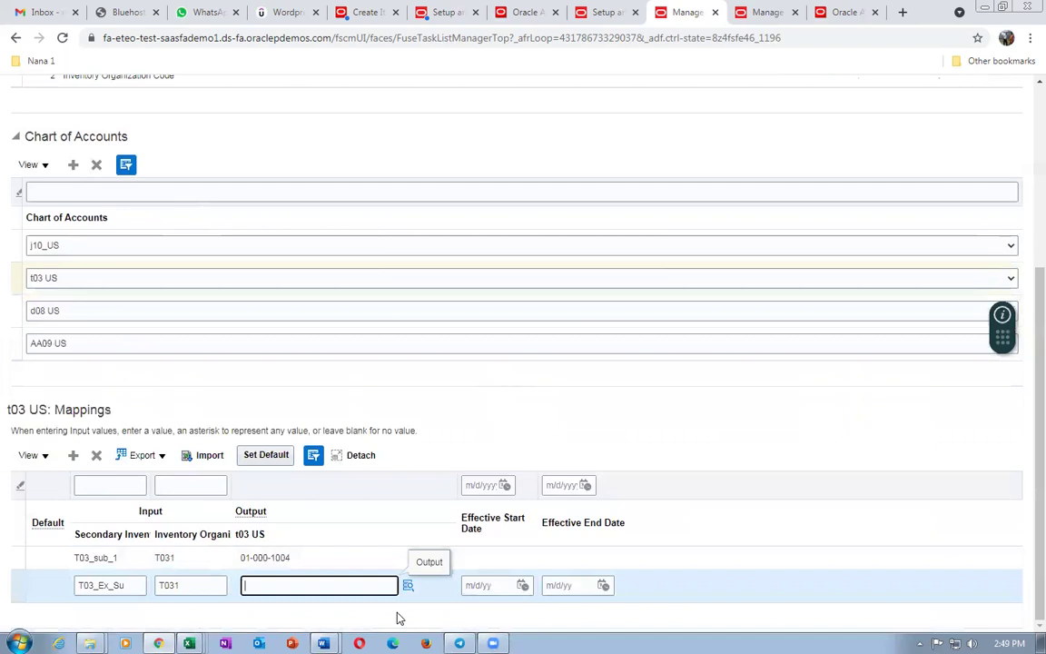
type("1005")
key("Tab")
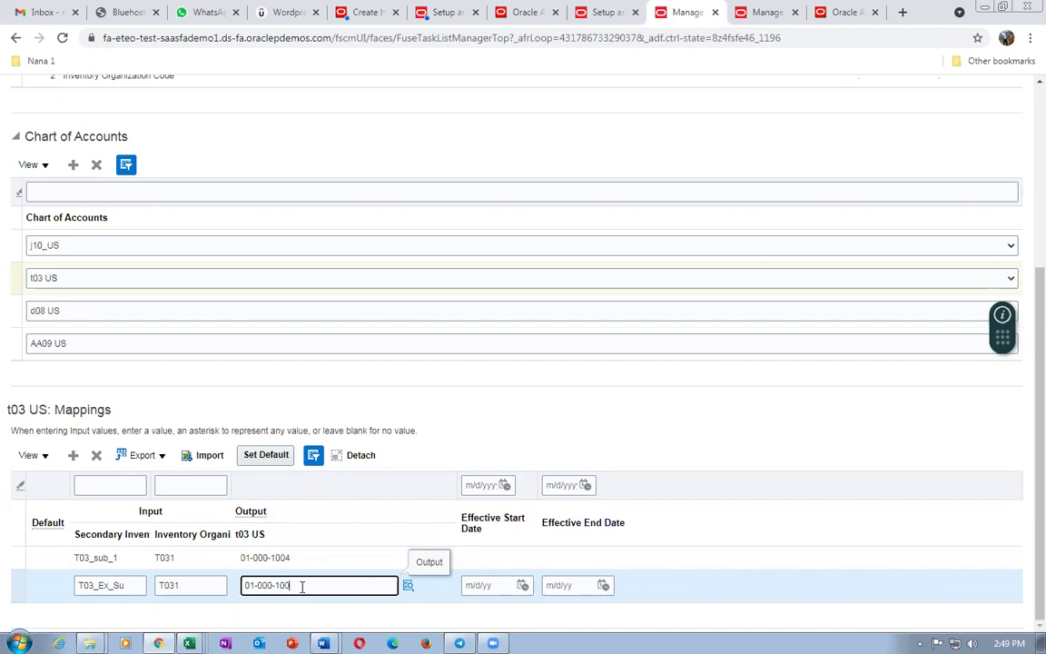
left_click(494, 426)
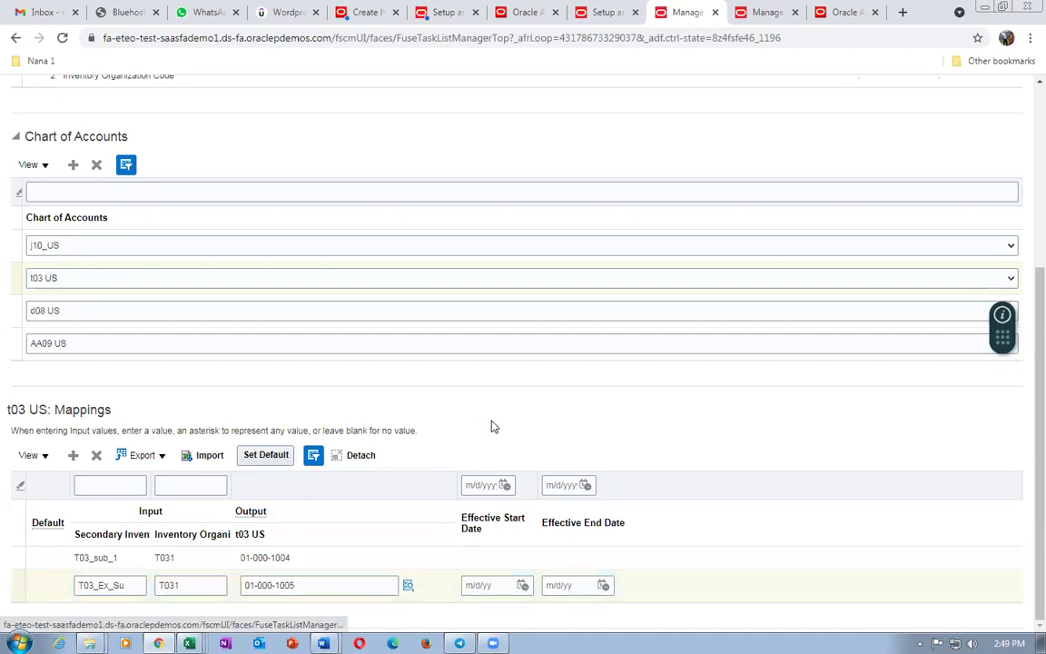
scroll(545, 399, "up", 5)
left_click(803, 133)
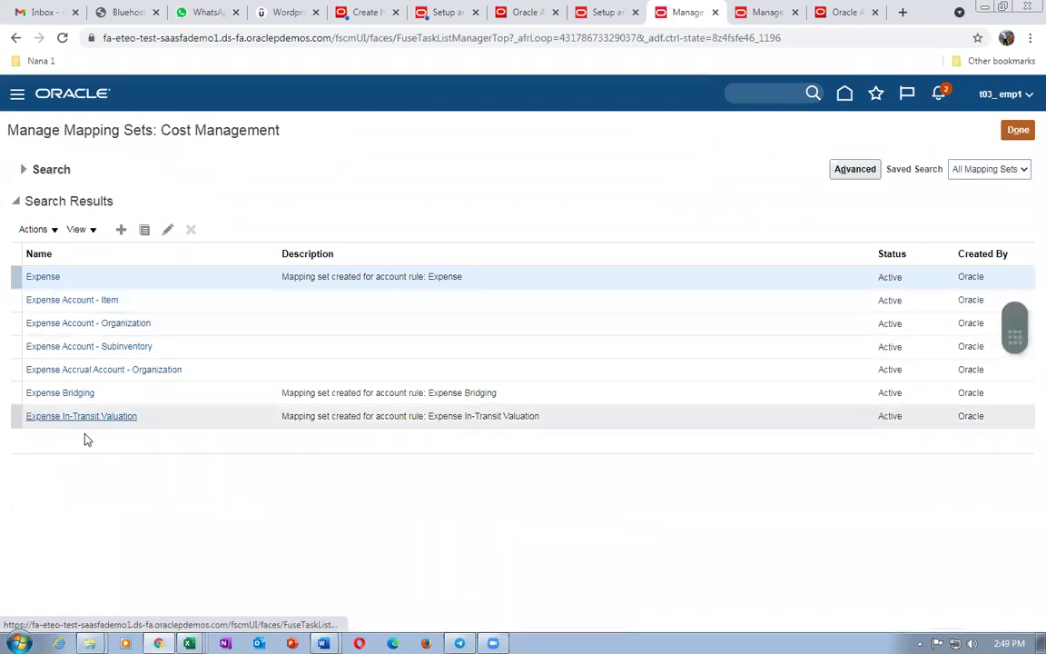
Reopen the Expense Account - Subinventory mapping set, review the saved t03 US mappings, and leave without changes
left_click(86, 348)
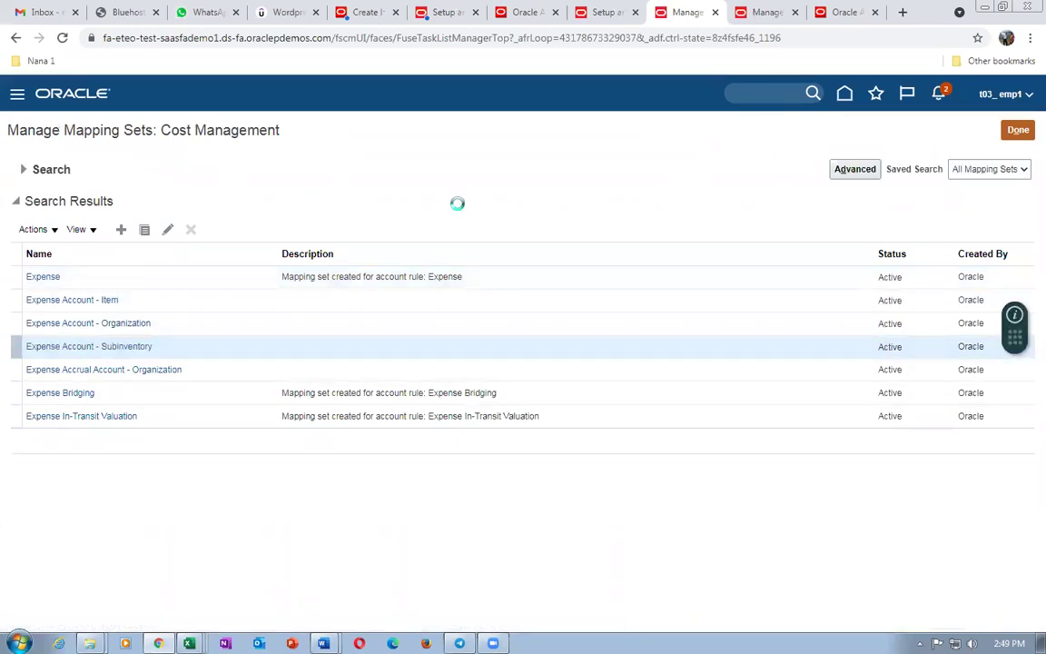
scroll(457, 210, "down", 4)
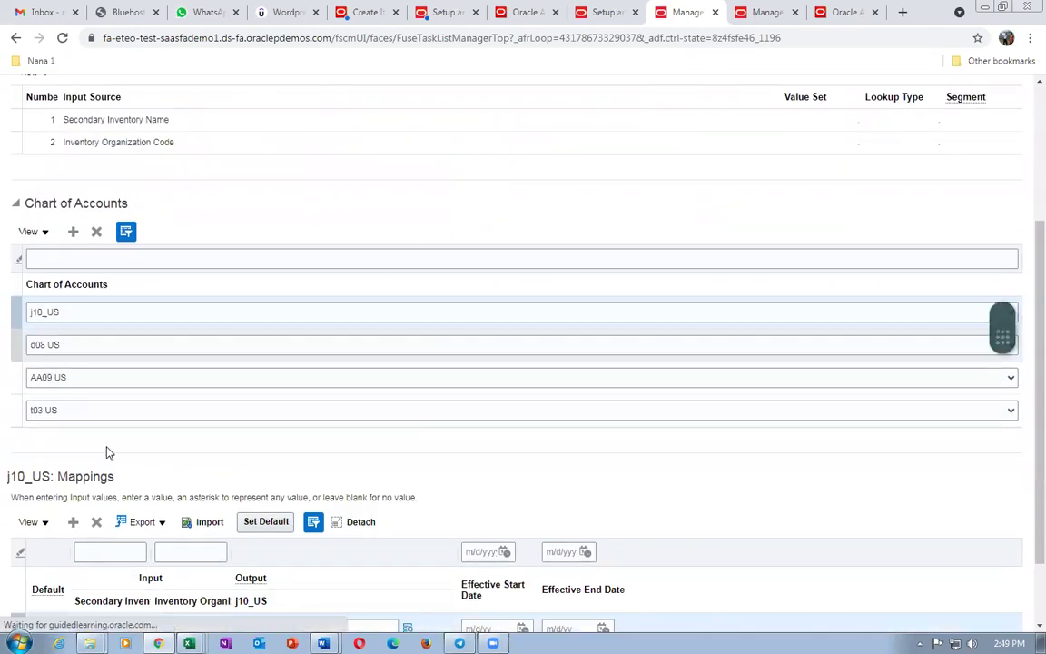
left_click(13, 410)
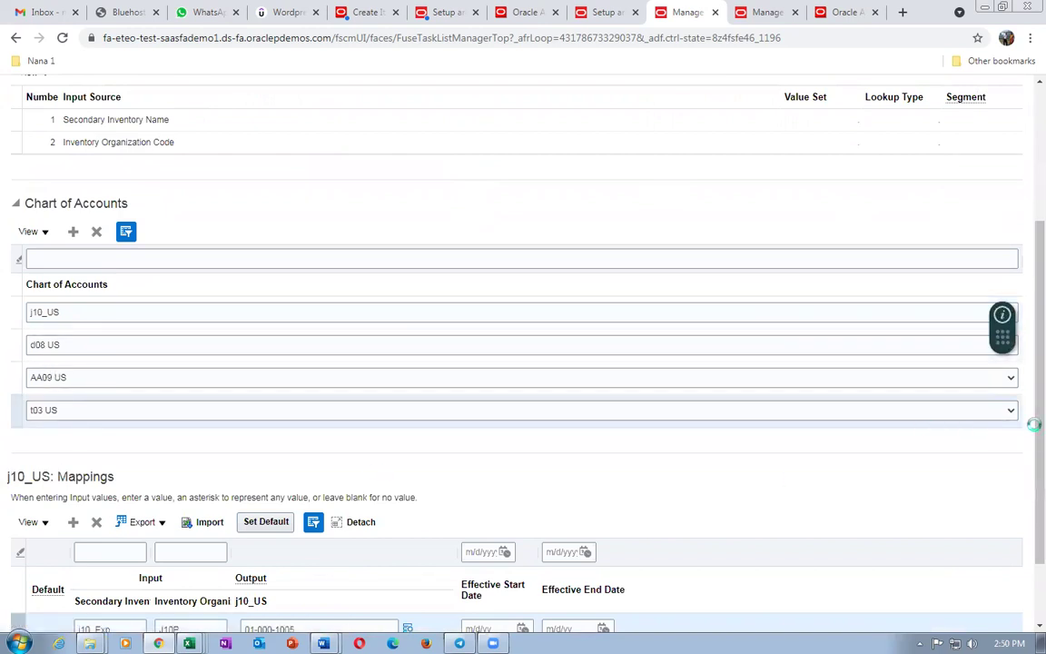
scroll(1026, 433, "down", 2)
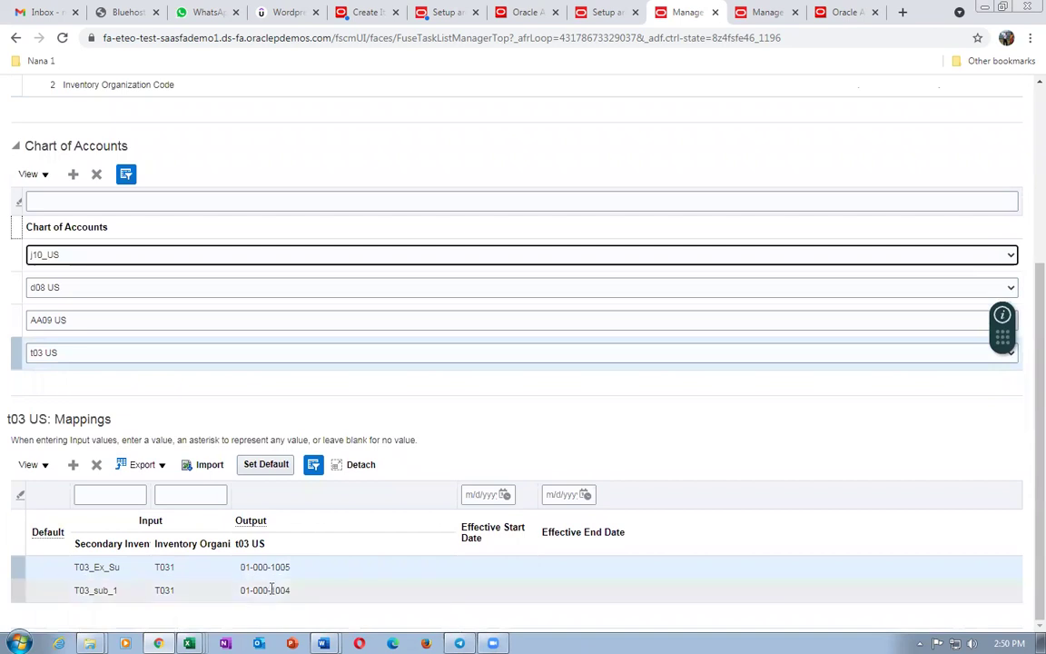
mouse_move(271, 589)
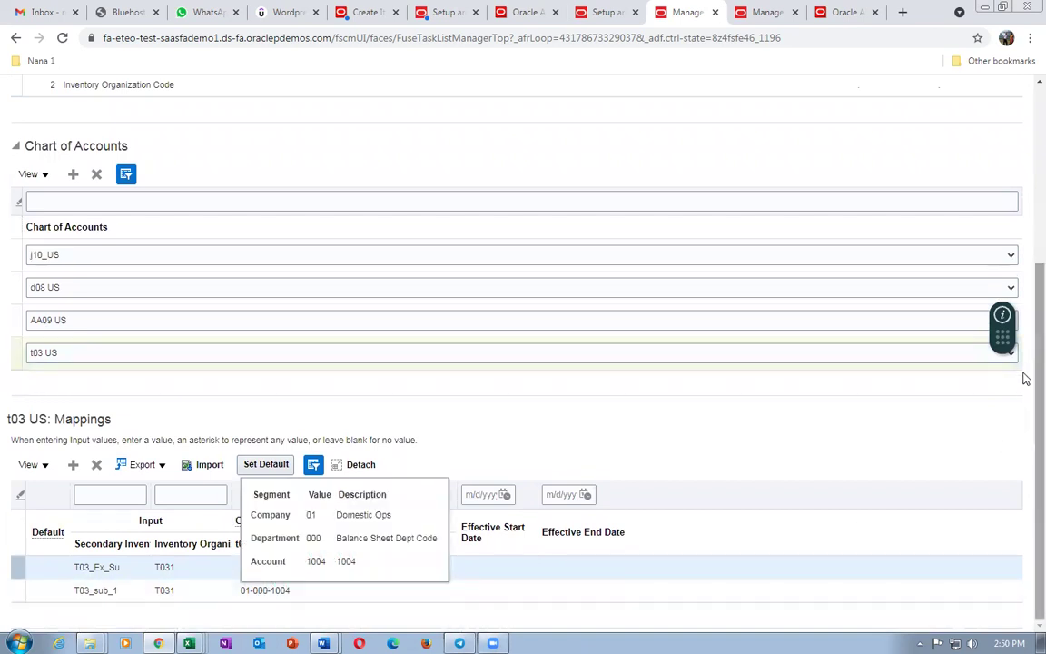
scroll(1023, 308, "up", 3)
left_click(1001, 132)
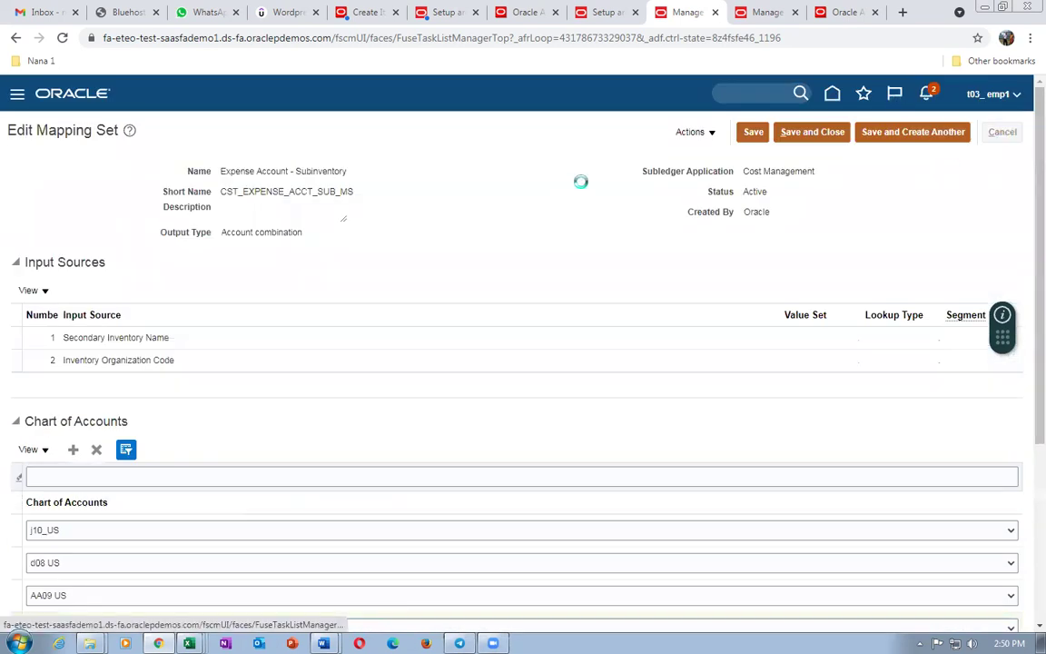
Check row 6 of the mapping table in Word, and open the Expense Account - Organization mapping set in Oracle in Chrome
key("alt+Tab")
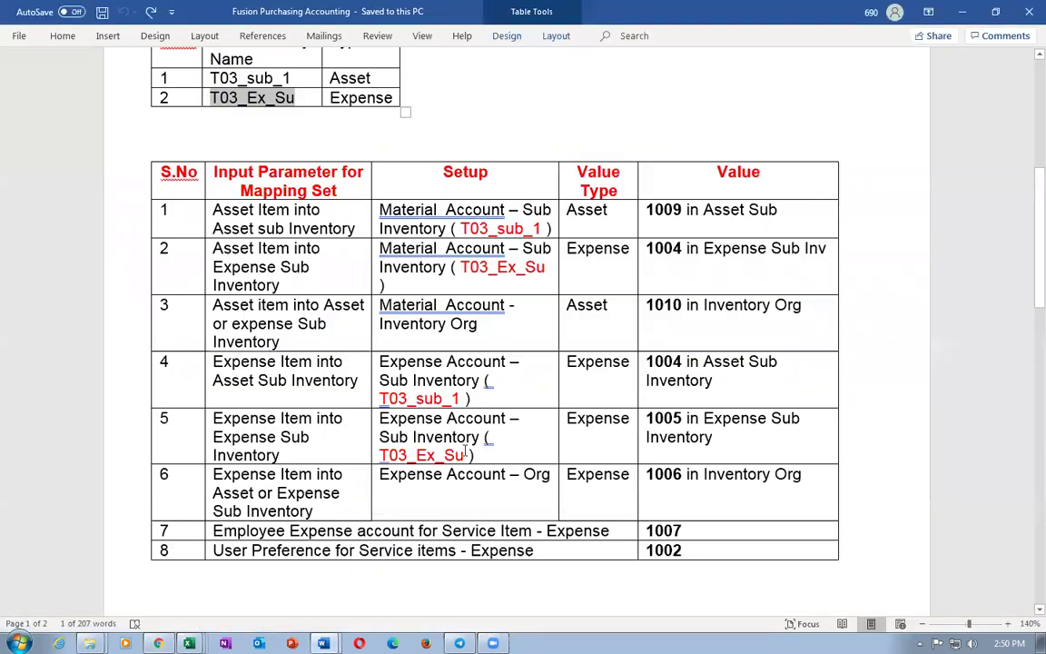
left_click(106, 500)
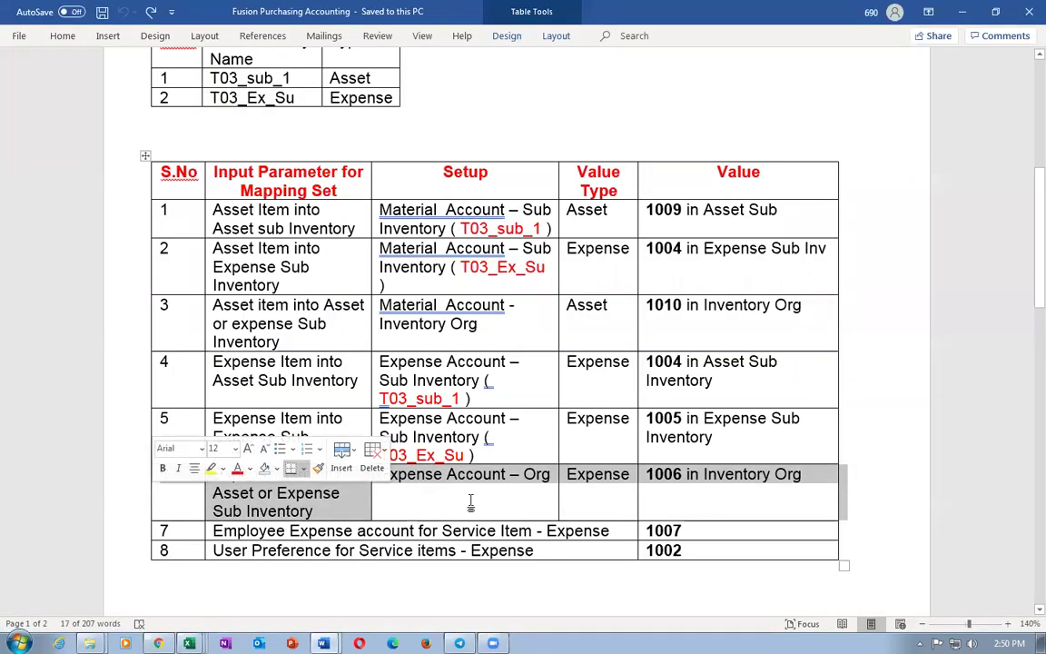
key("alt+Tab")
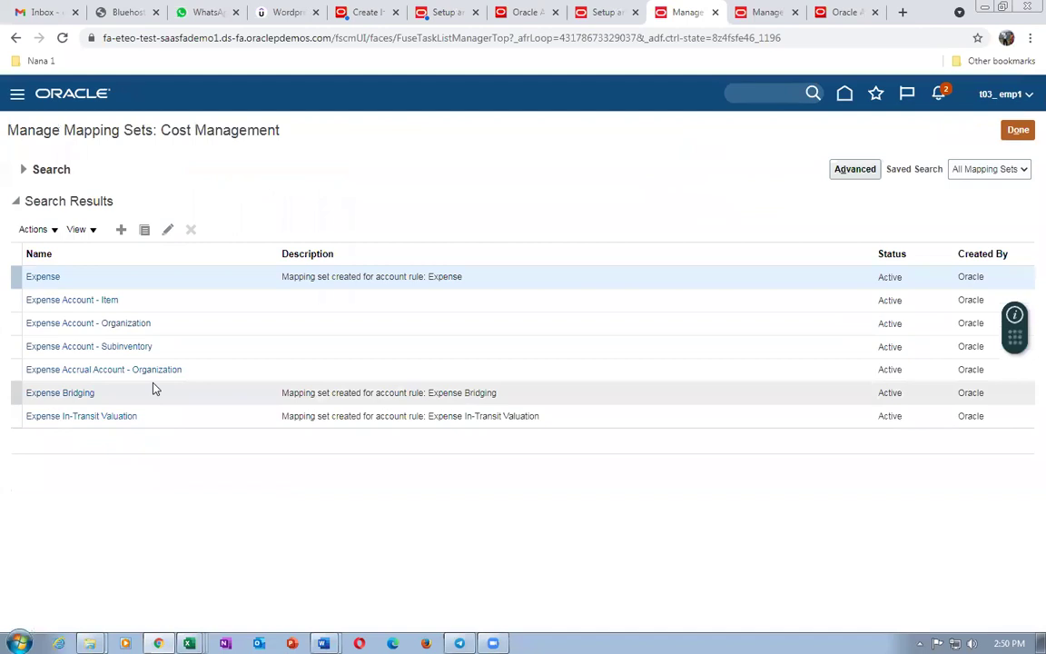
left_click(62, 322)
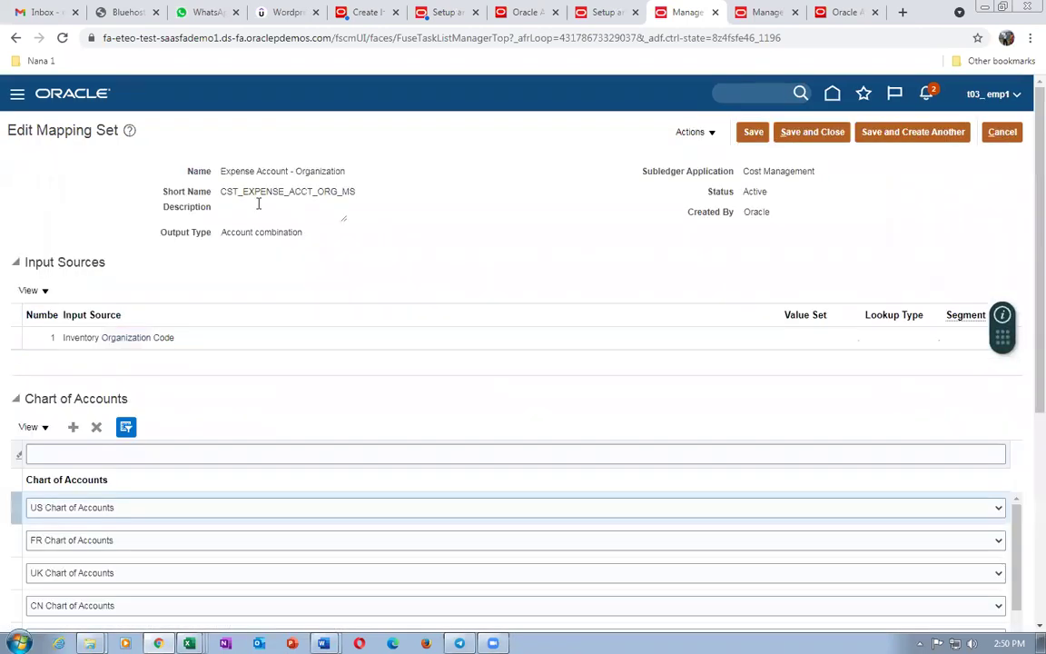
Add a row for the t03 US chart of accounts to the Expense Account - Organization mapping set
scroll(257, 203, "down", 4)
left_click(72, 209)
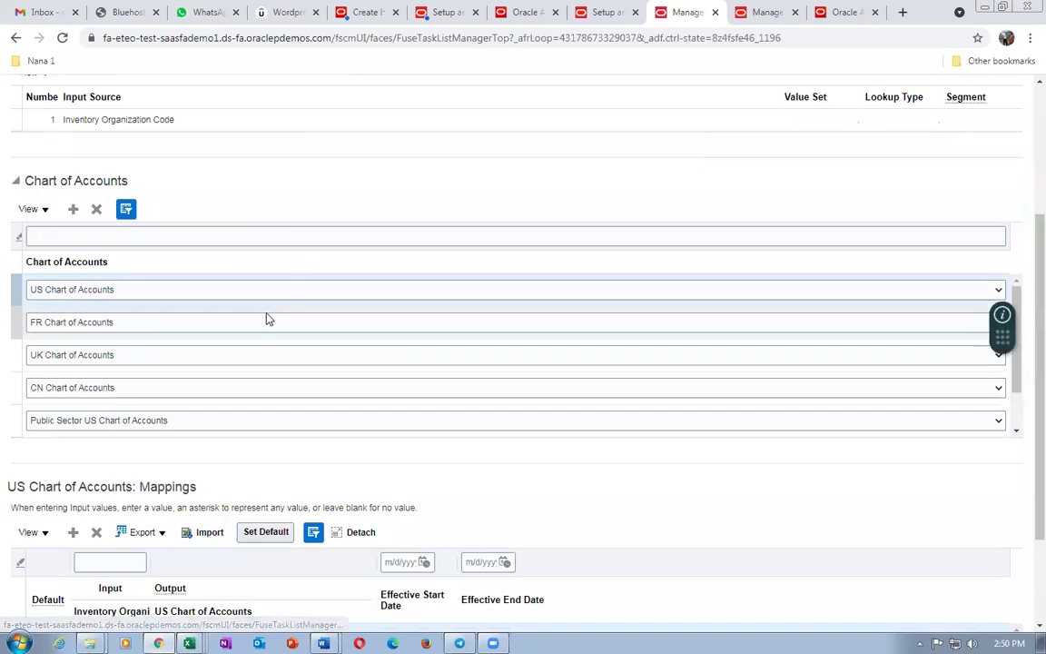
left_click(118, 324)
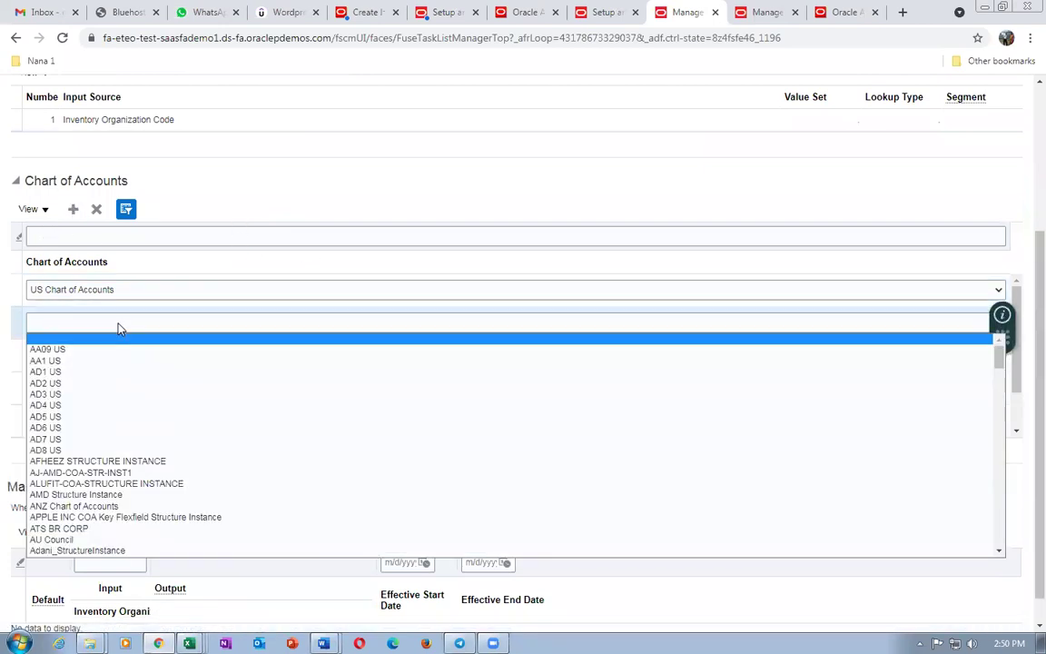
scroll(155, 447, "down", 10)
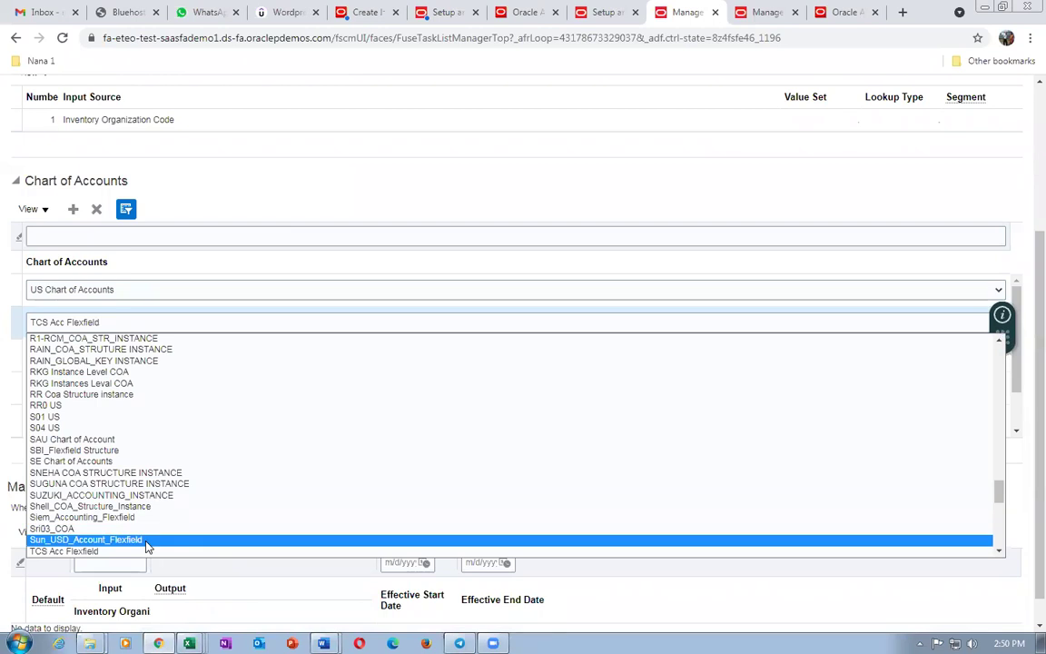
scroll(145, 546, "down", 3)
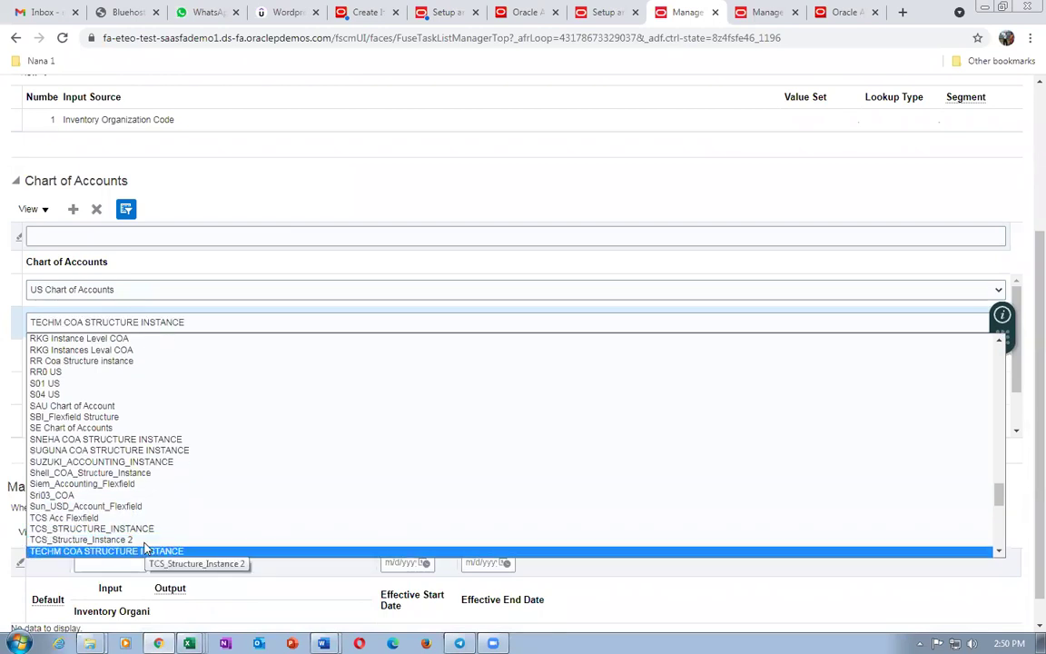
scroll(145, 549, "down", 5)
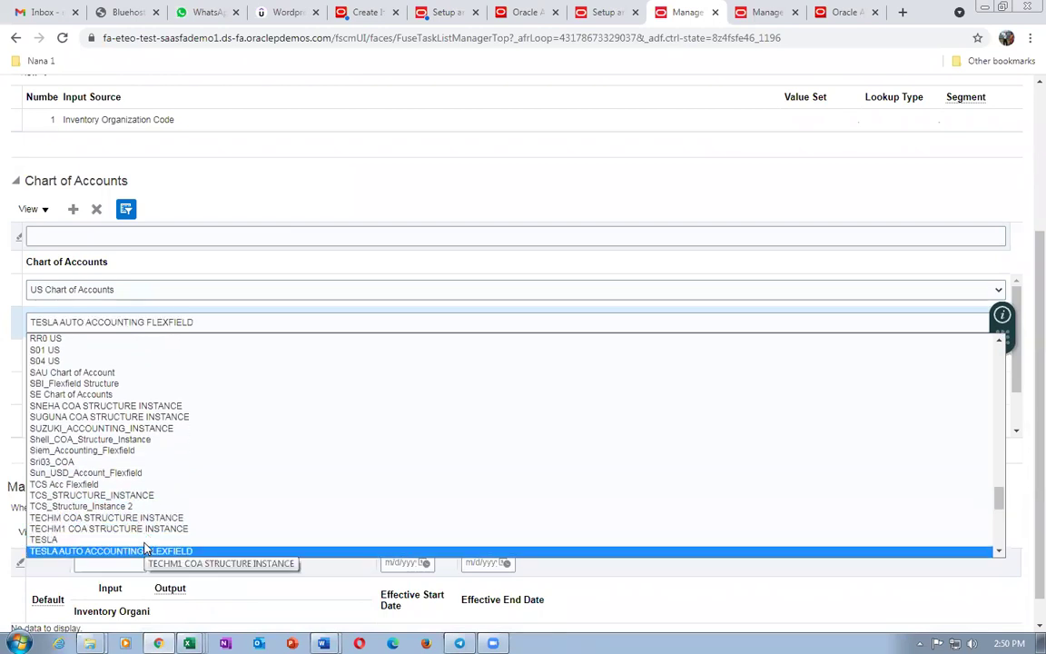
scroll(145, 549, "down", 8)
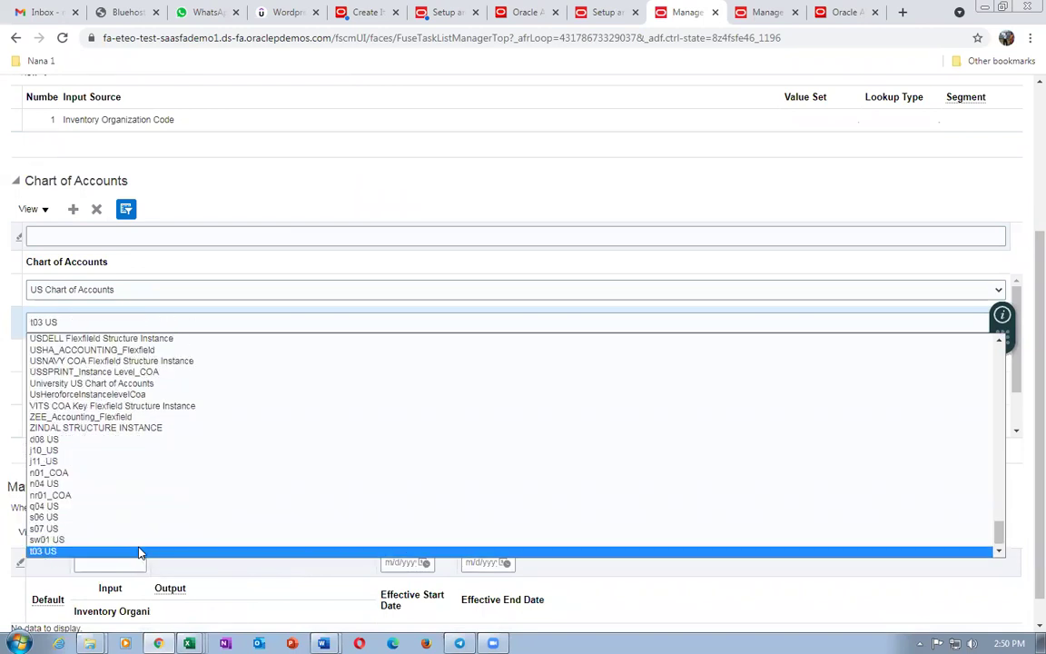
left_click(141, 550)
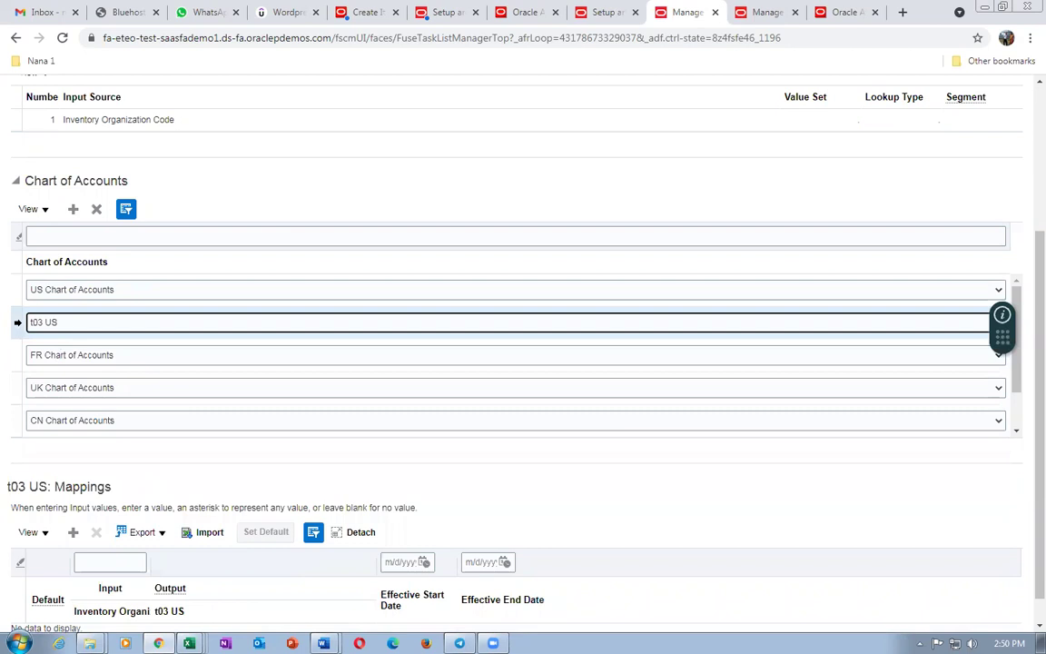
Add a t03 US mapping with output 01-000-1006 per row 6 in Word, and try to set it as the default
scroll(1026, 553, "down", 1)
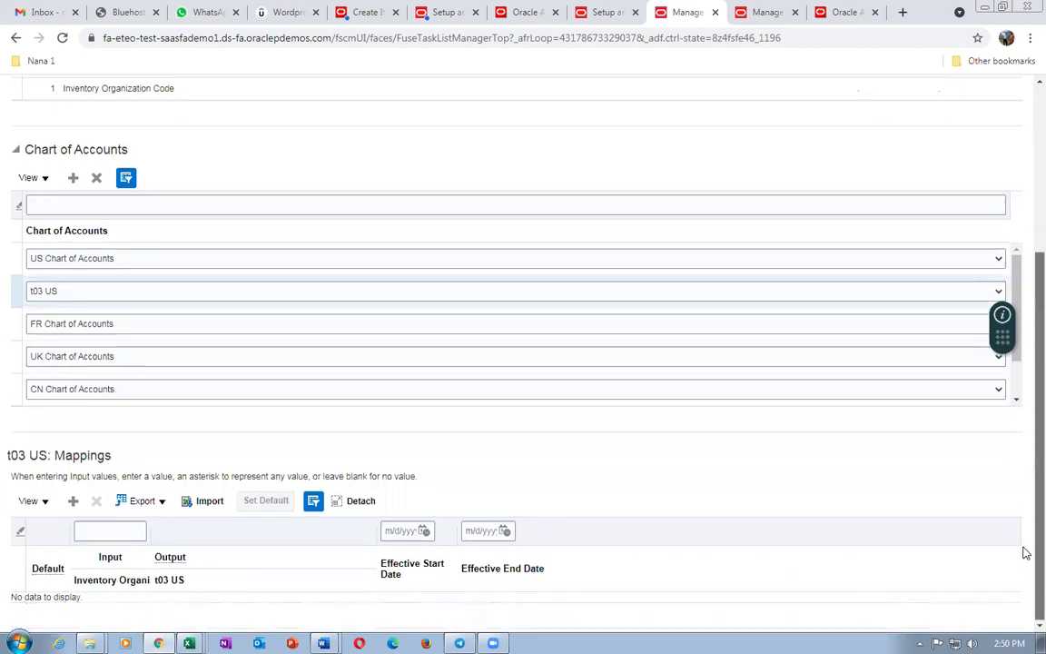
left_click(75, 502)
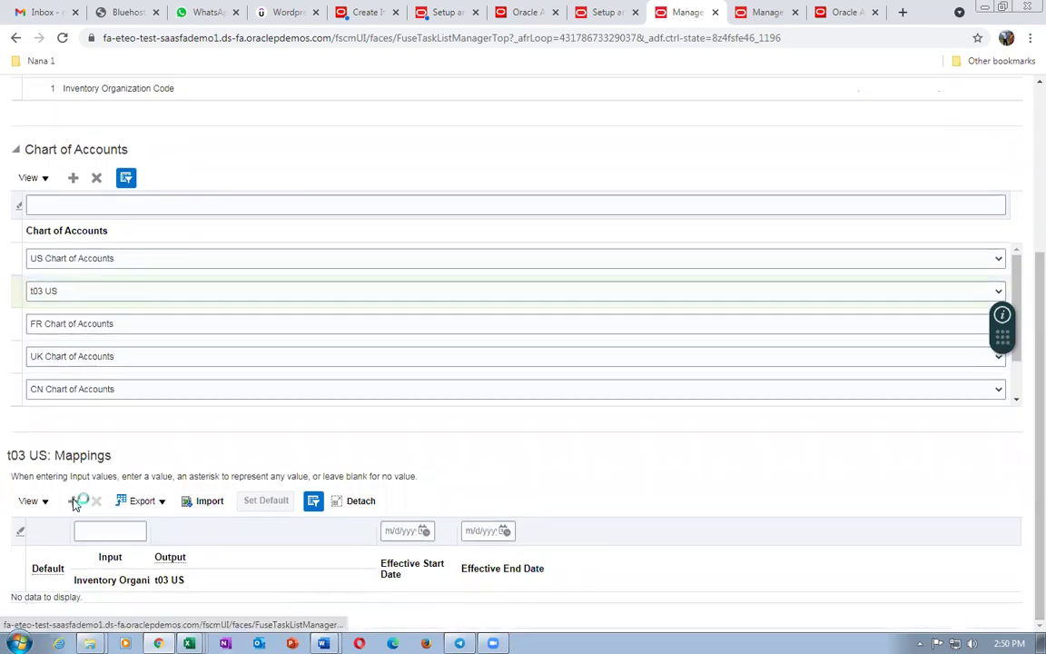
key("alt+Tab")
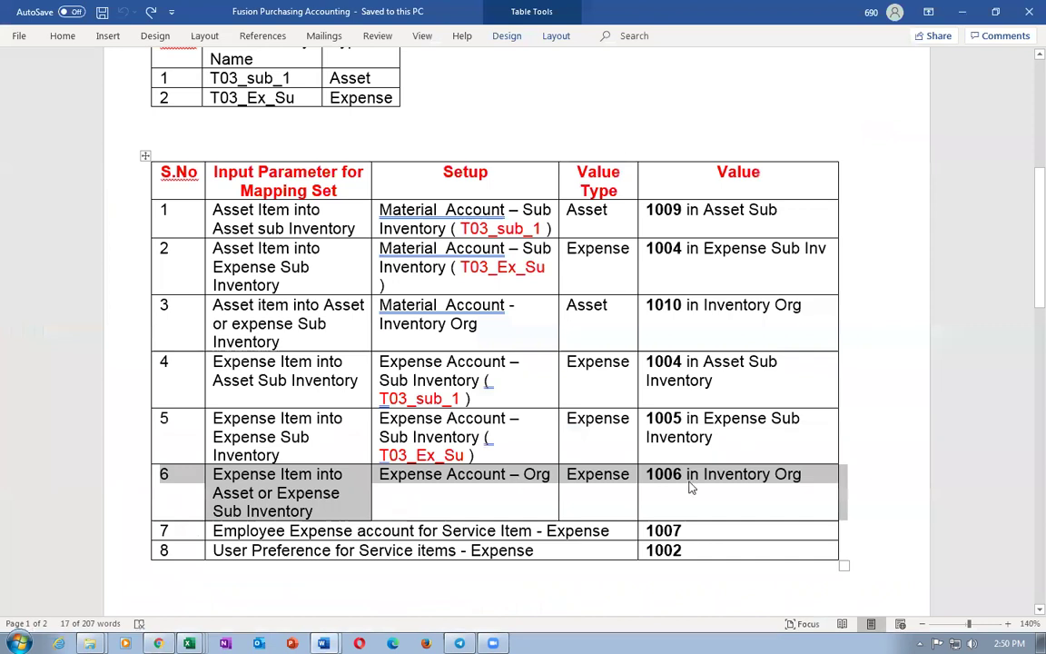
left_click(688, 477)
key("alt+Tab")
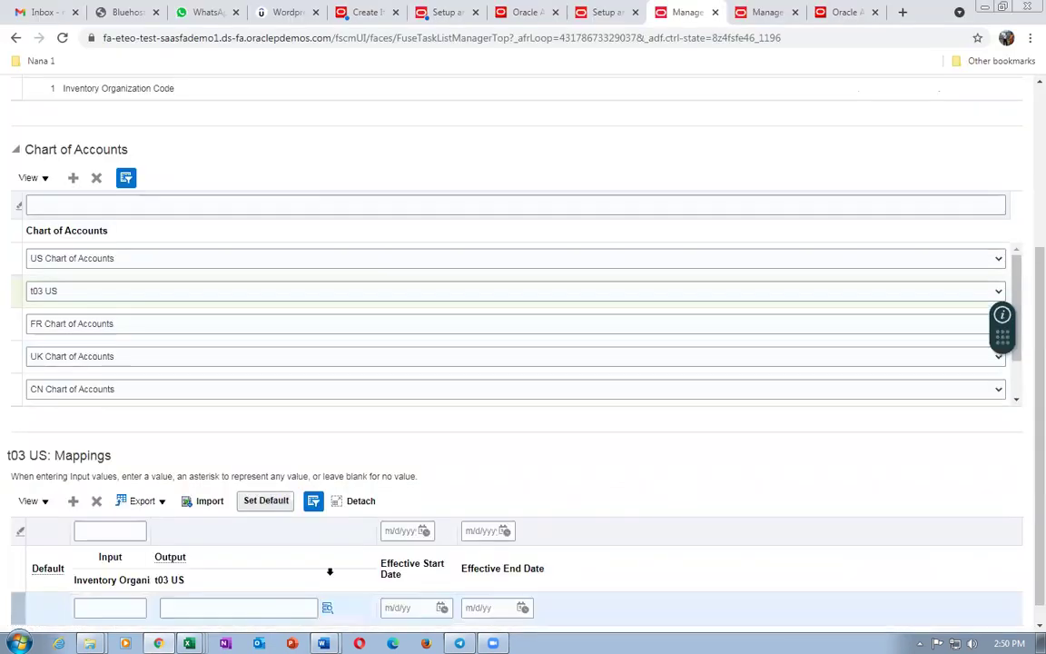
left_click(245, 609)
type("01-000")
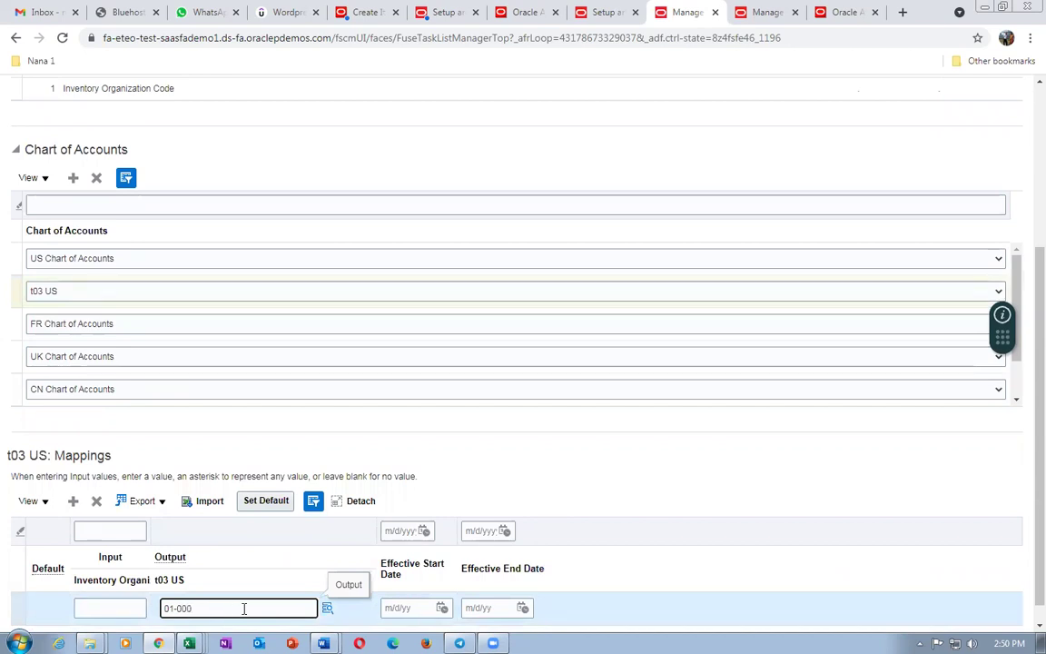
type("-1006")
key("alt+Tab")
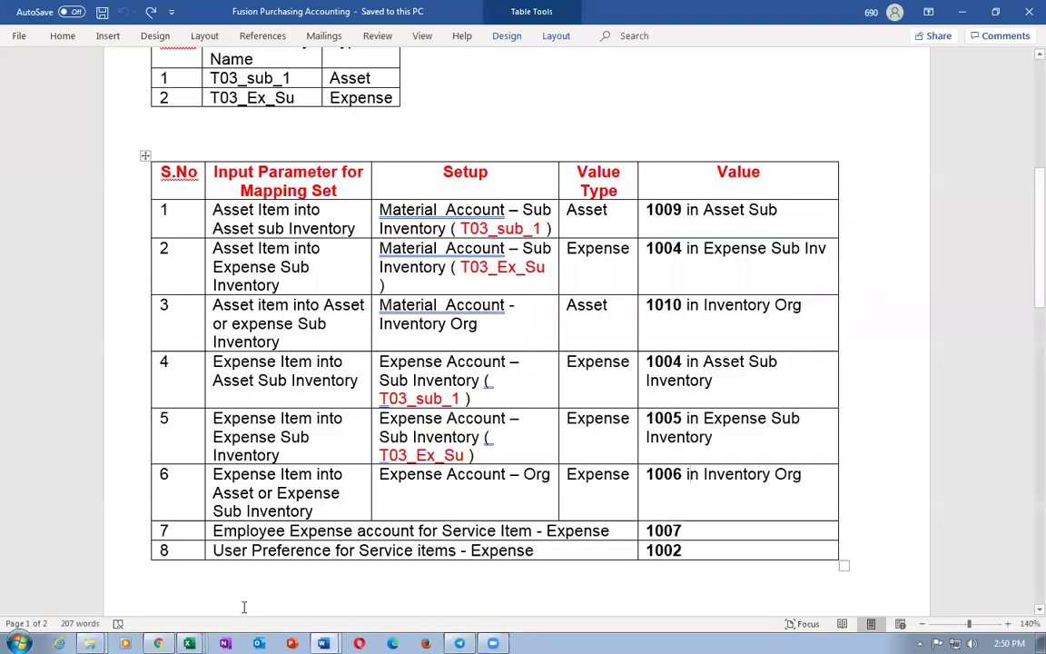
key("alt+Tab")
type("6")
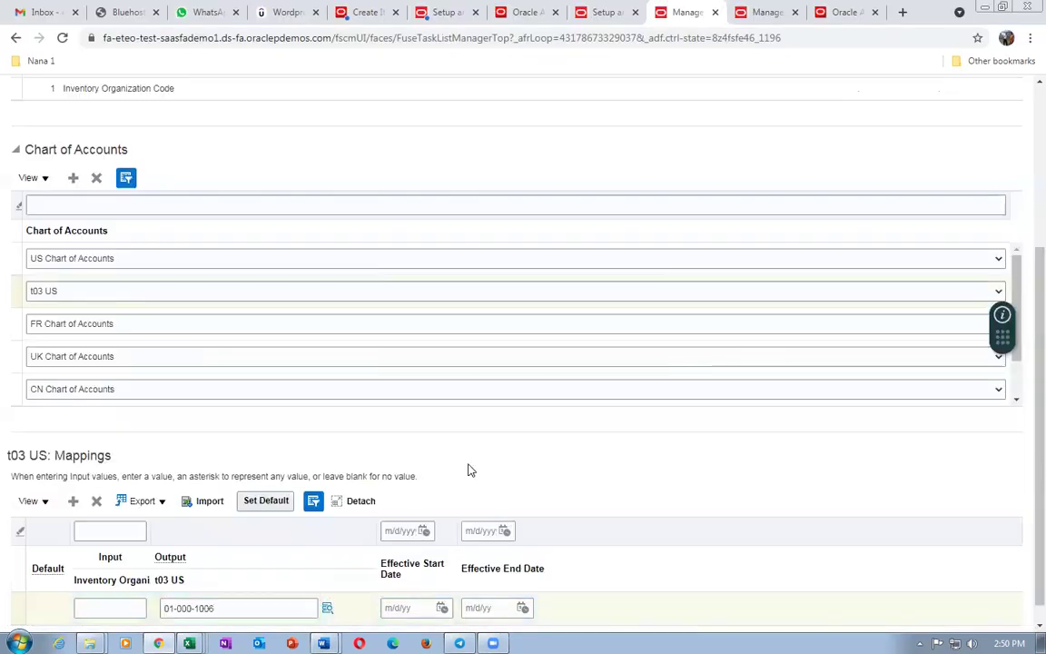
left_click(259, 502)
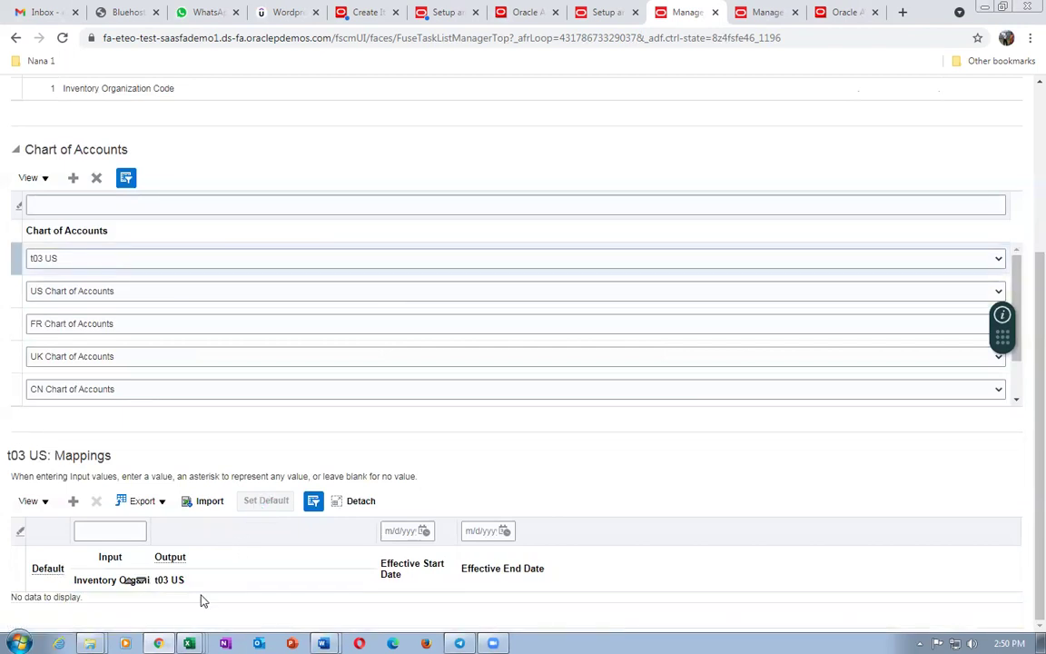
Add a t03 US mapping row with inventory organization T031 and output 01-000-1006
left_click(72, 501)
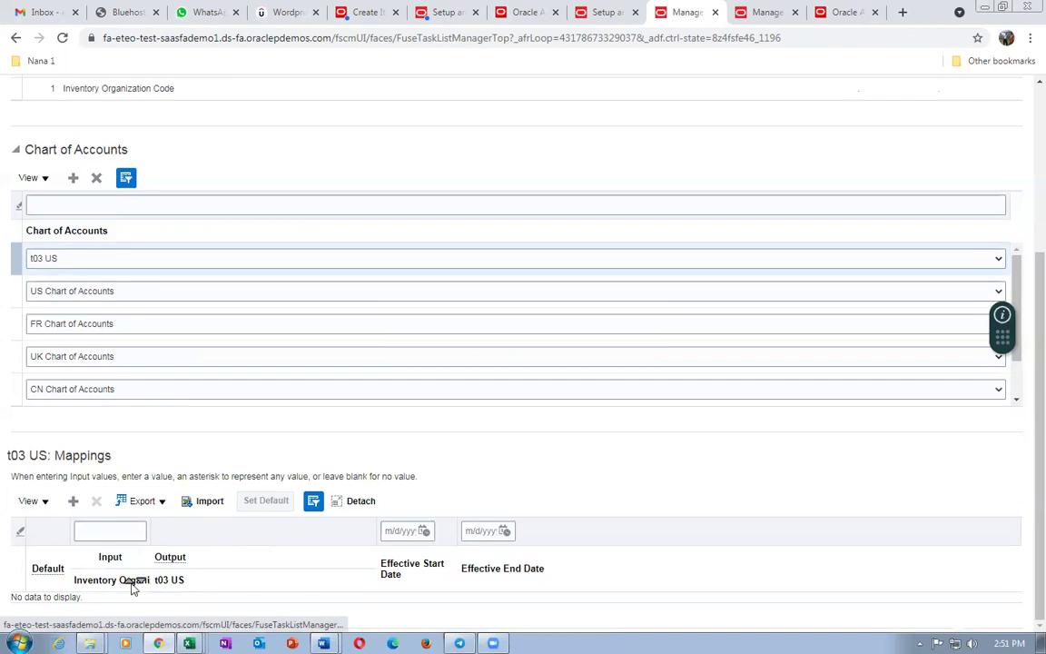
left_click(101, 612)
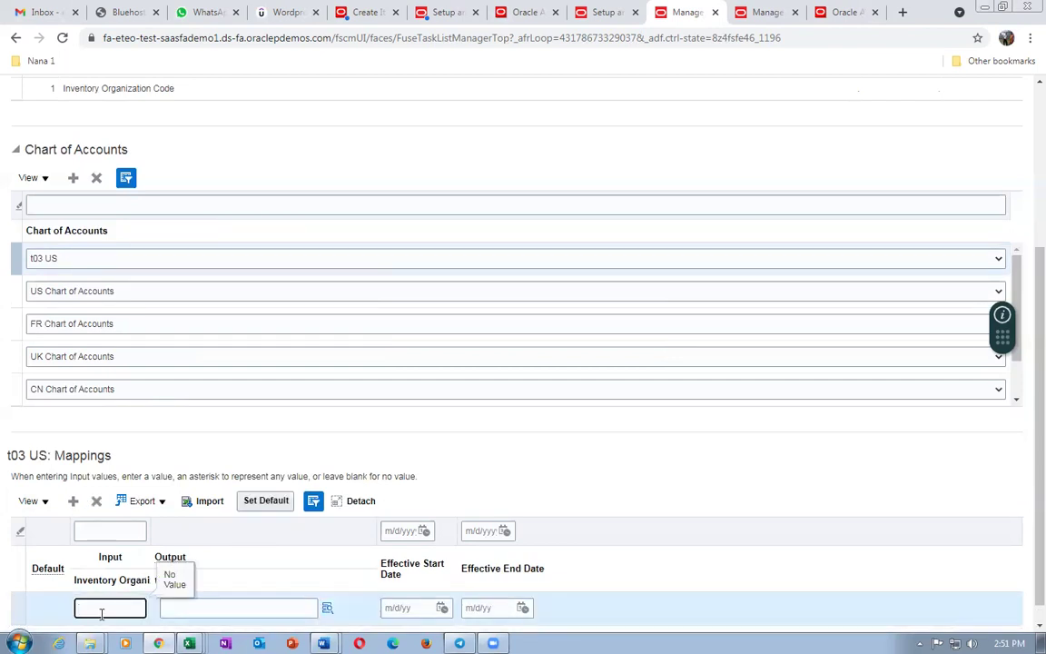
type("T031")
key("Tab")
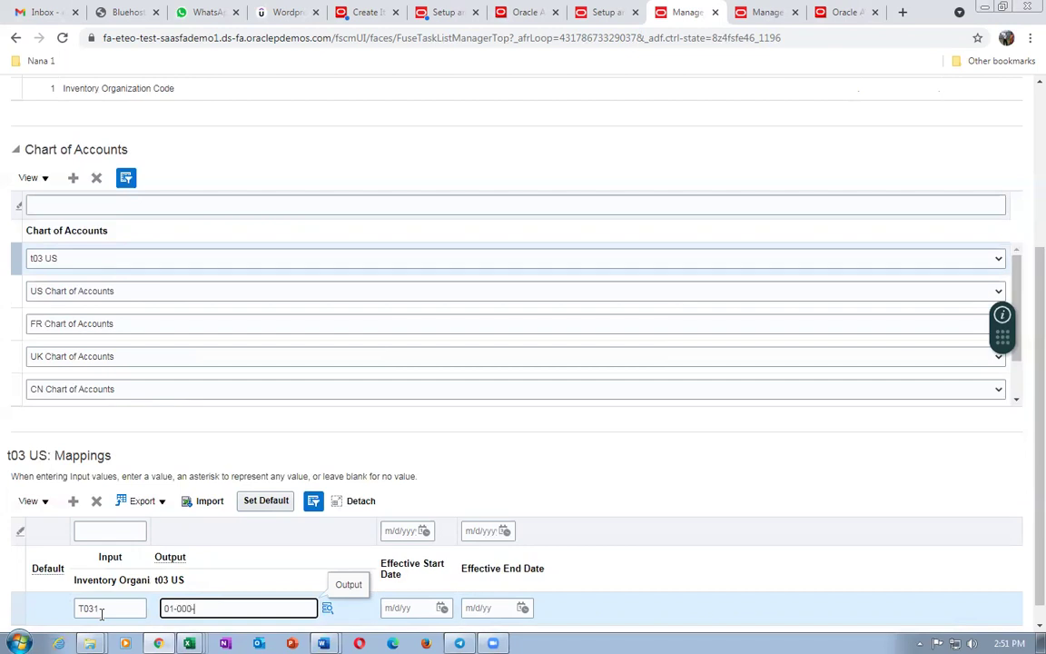
type("01-000-10065")
key("Tab")
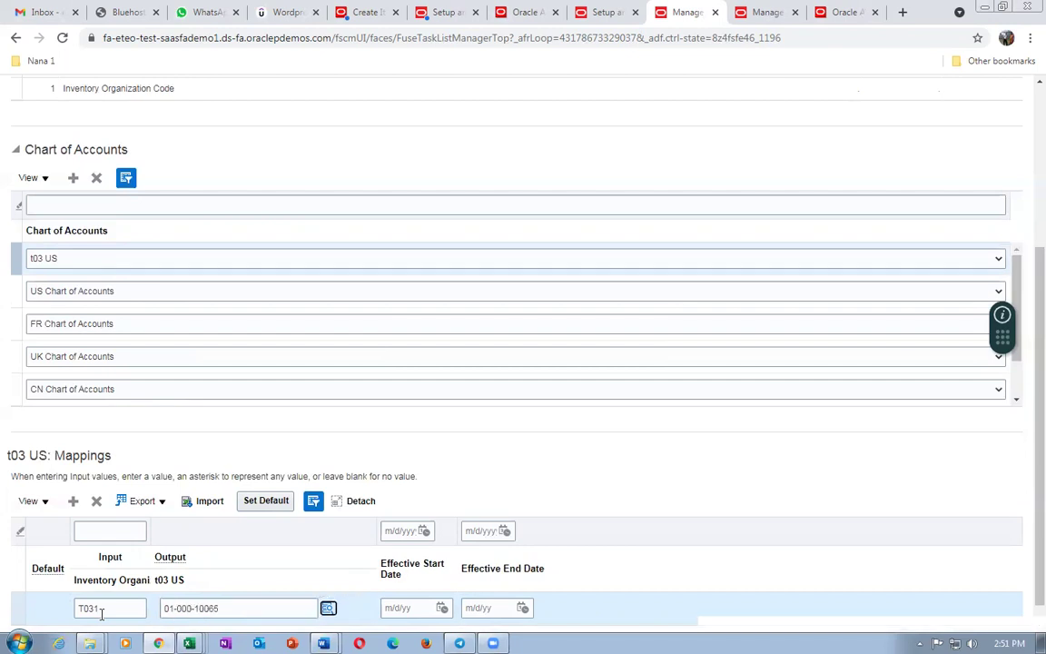
left_click(235, 606)
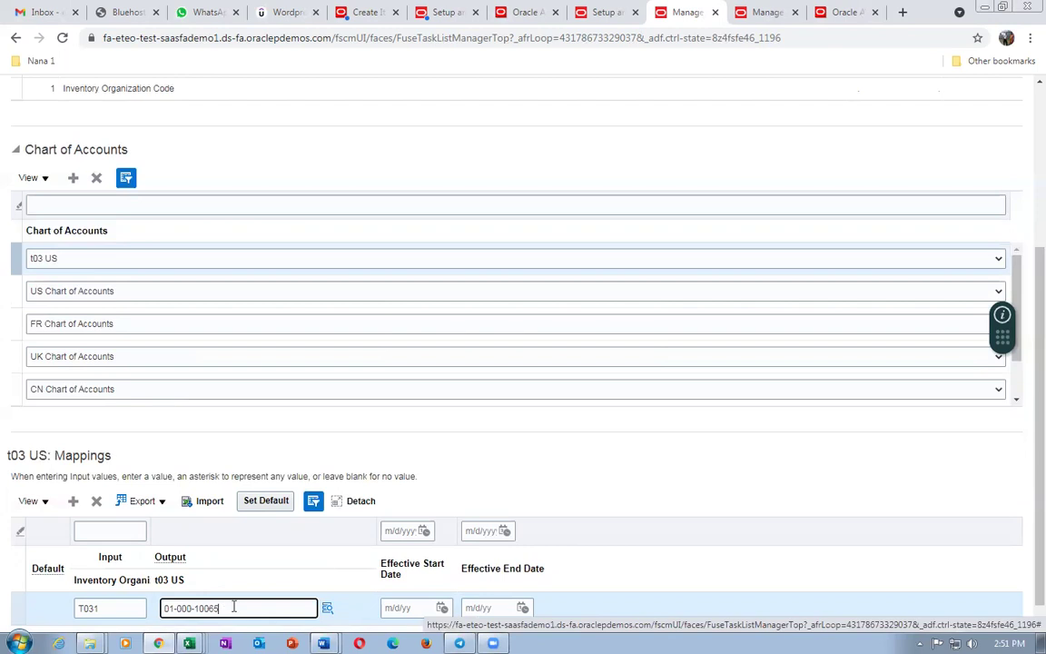
key("Tab")
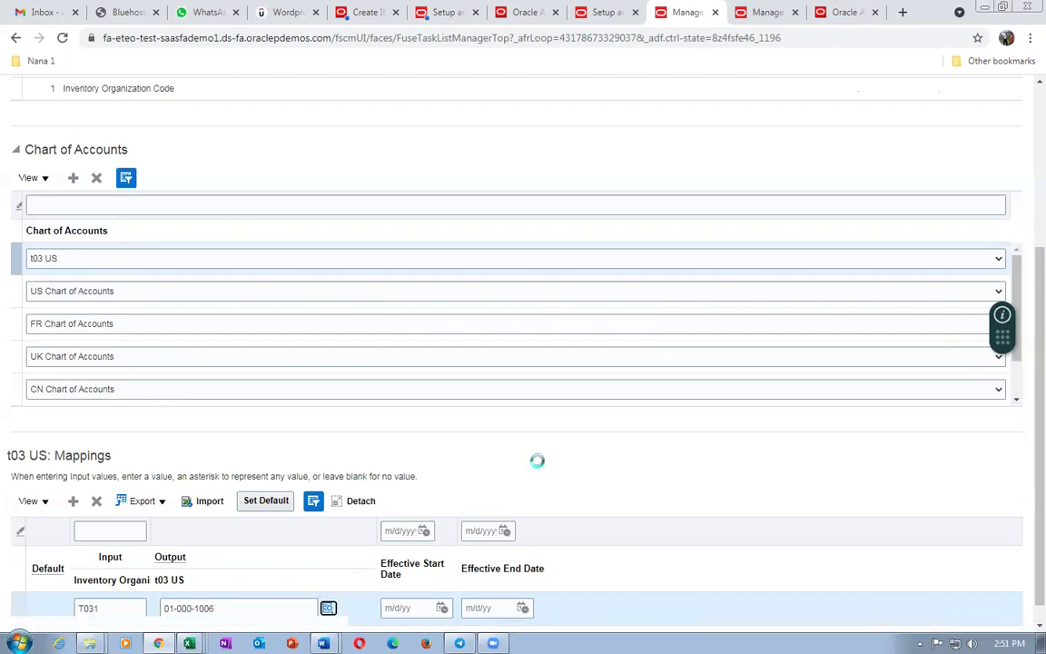
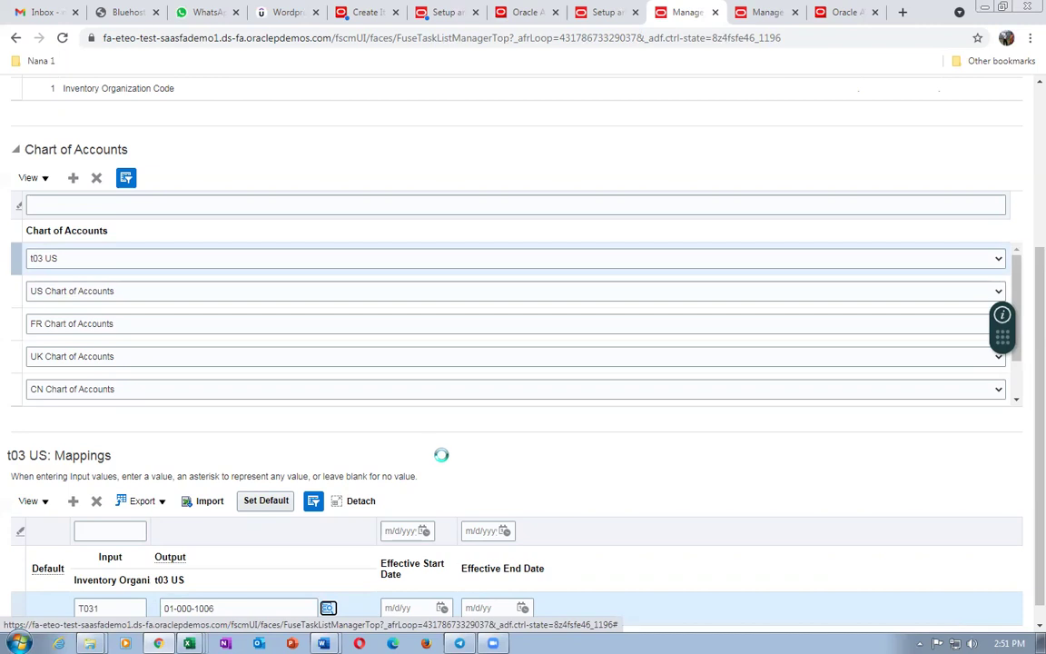
Review rows 1 to 6 of the mapping table in Word, and return to Oracle in Chrome
key("alt+Tab")
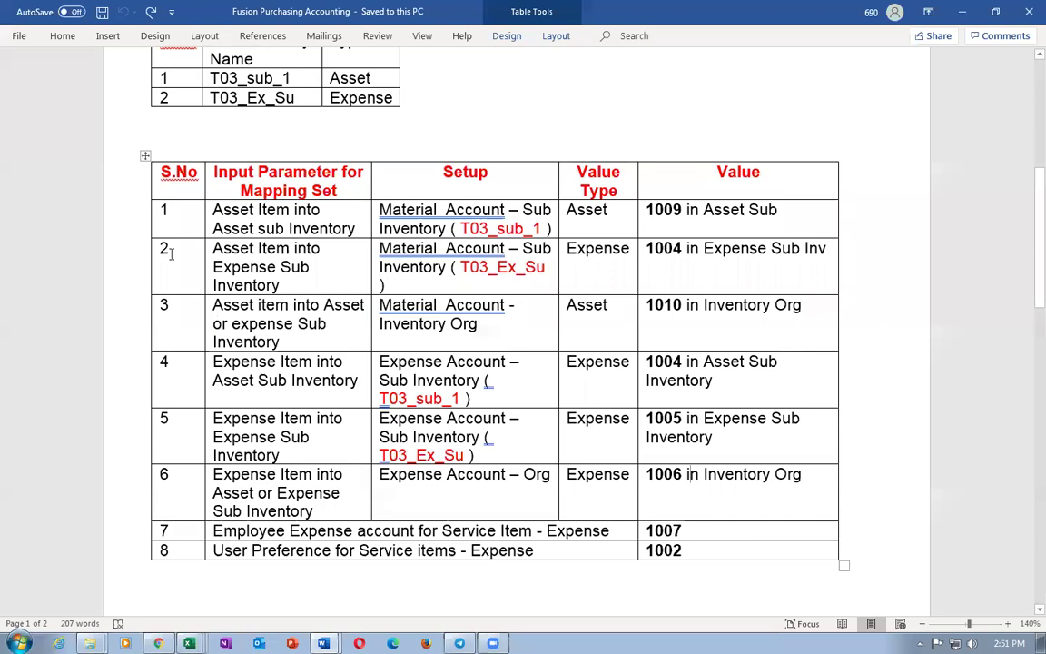
left_click_drag(122, 226, 87, 481)
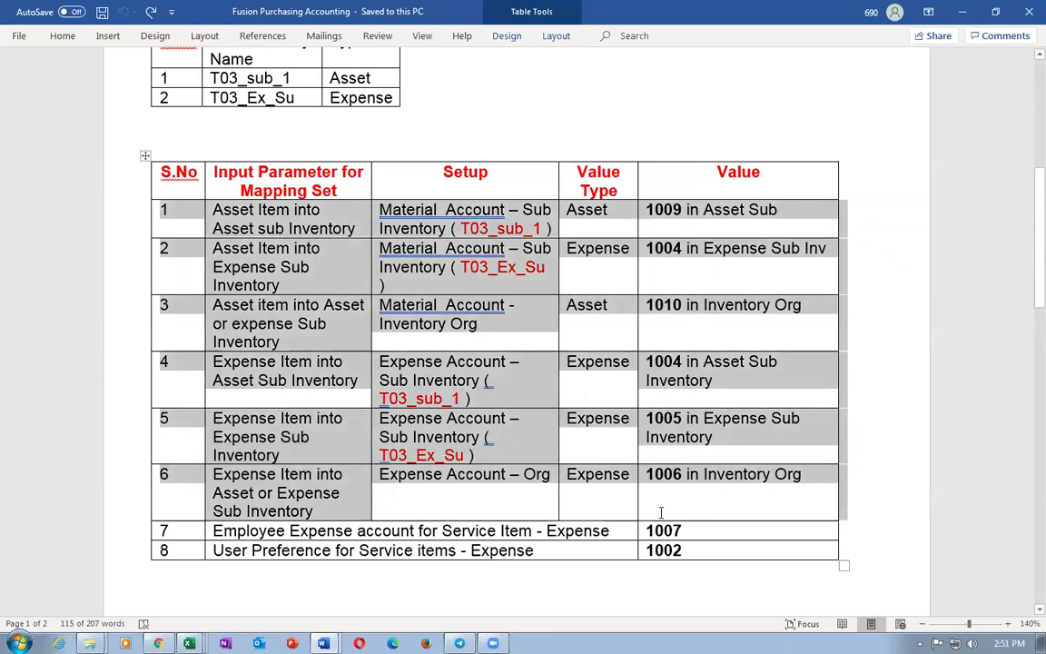
key("alt+Tab")
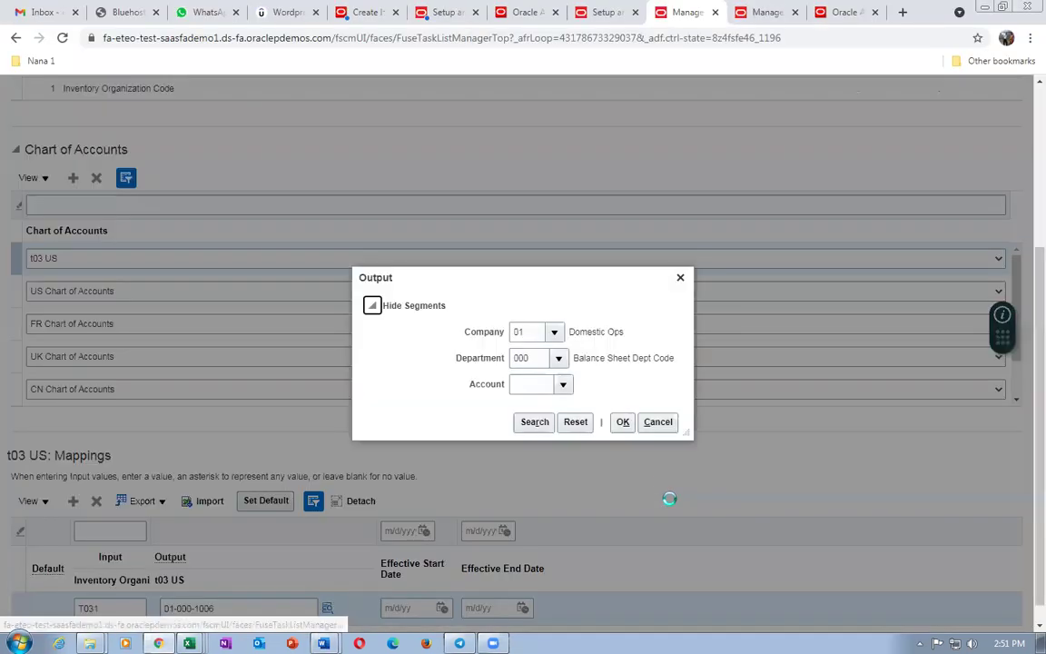
Set the account segment of the T031 output combination to 1006 and confirm the combination
left_click(550, 384)
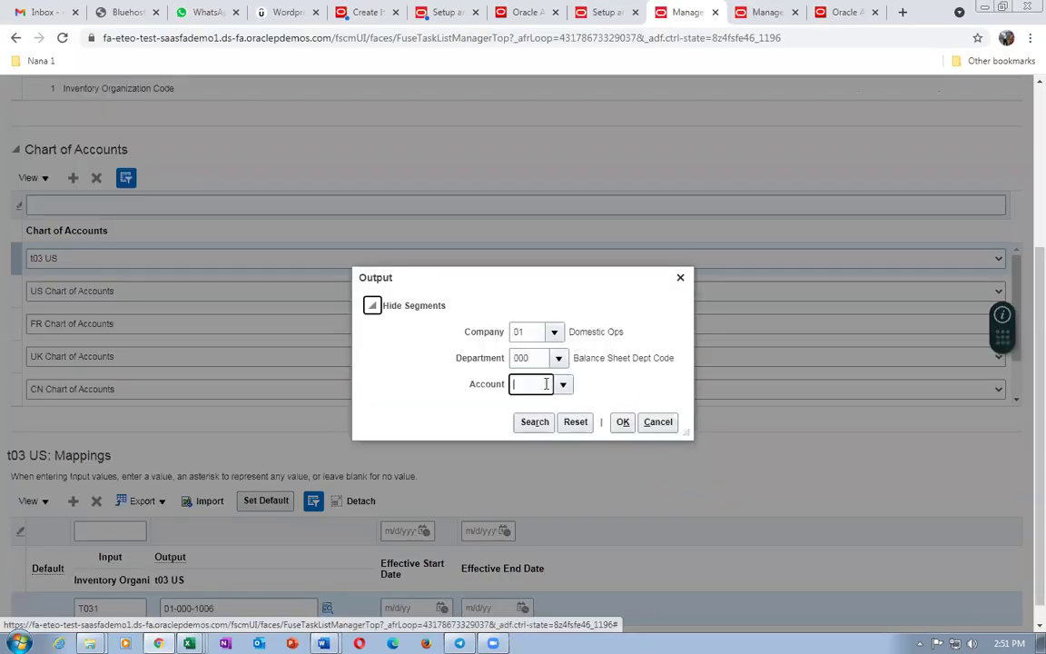
type("1009")
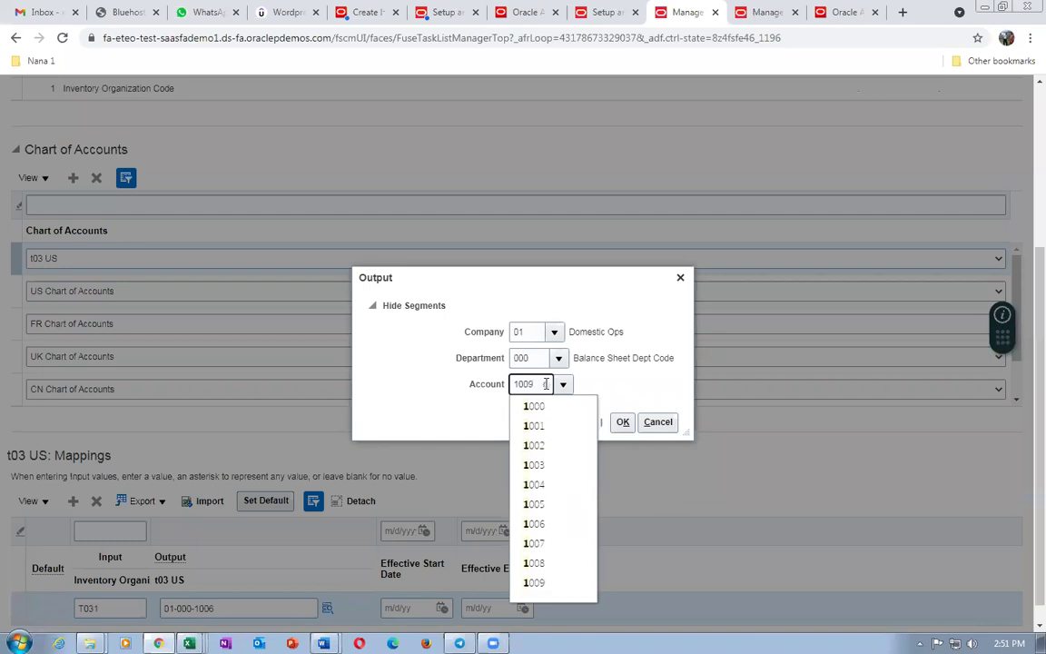
key("BackSpace")
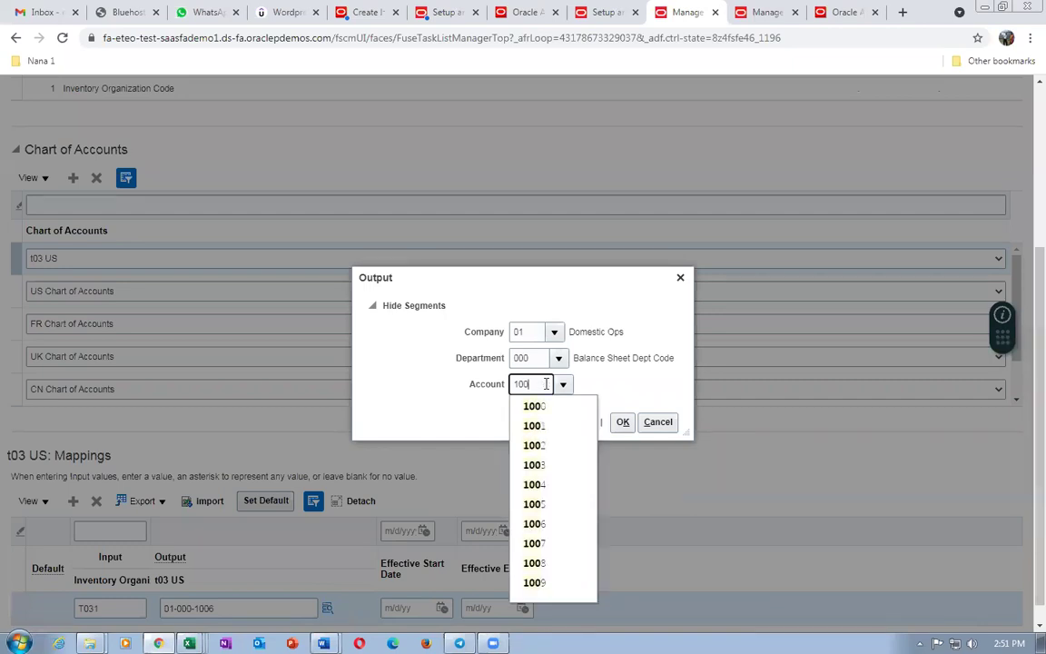
type("6")
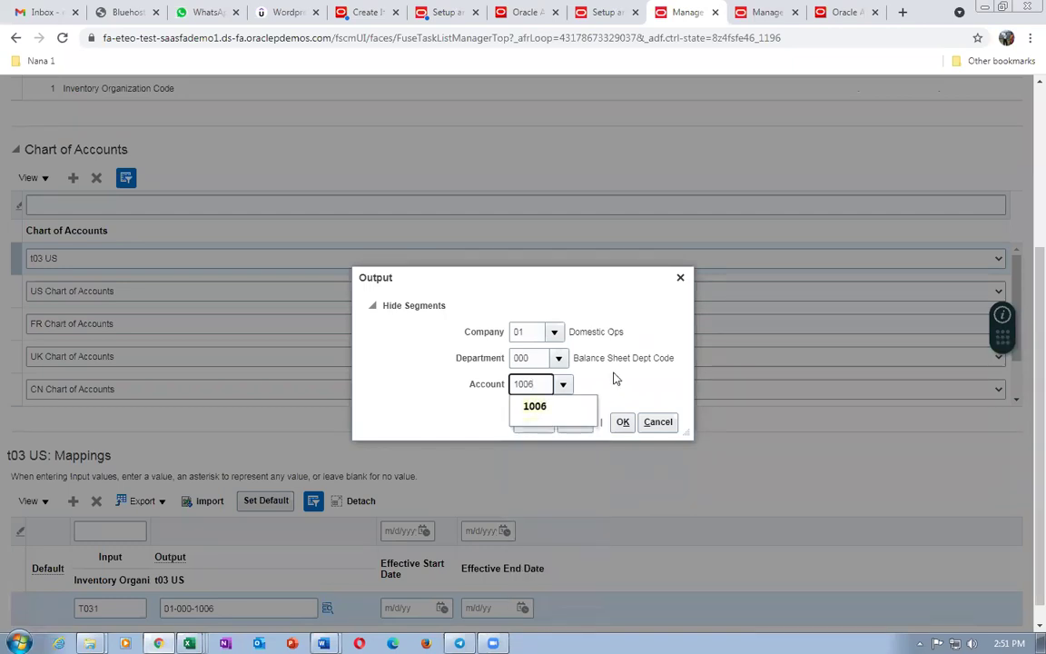
key("Tab")
left_click(621, 422)
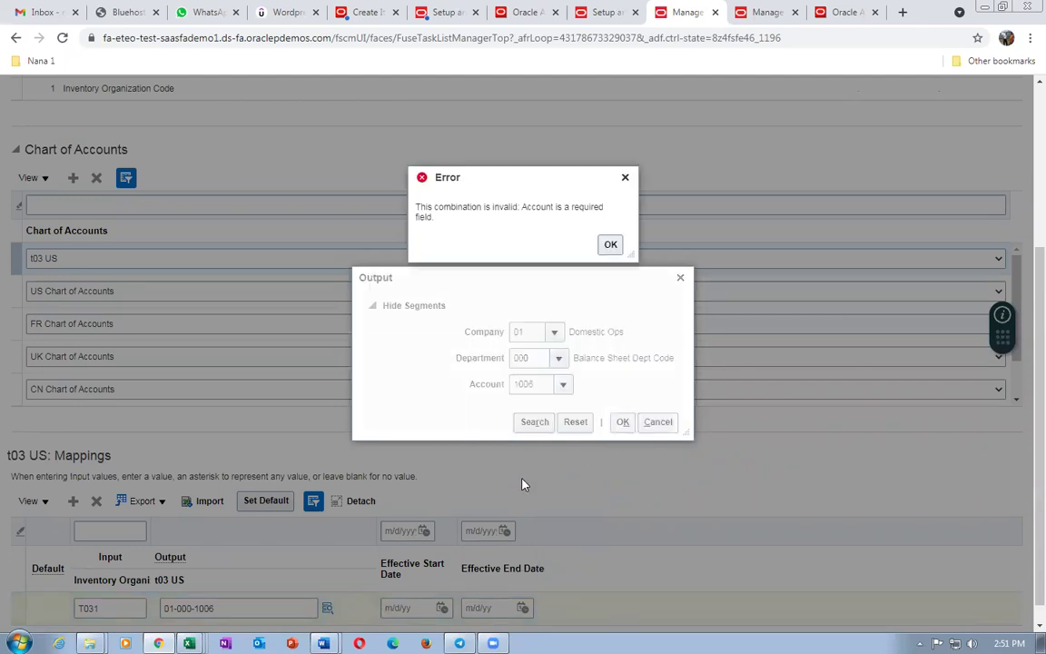
left_click(610, 244)
left_click(537, 384)
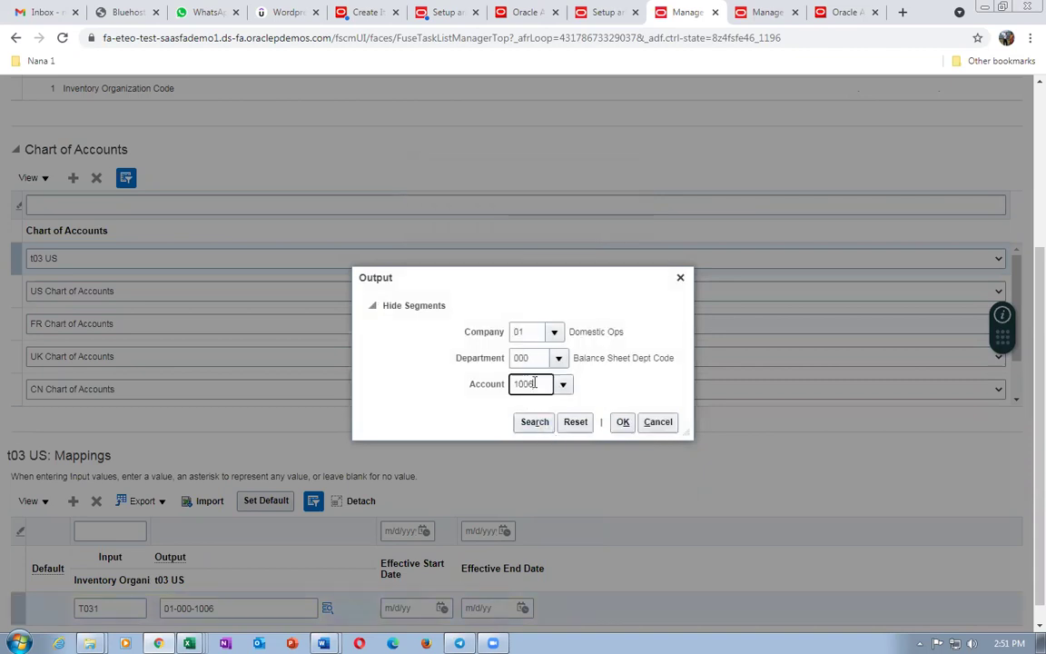
left_click(622, 424)
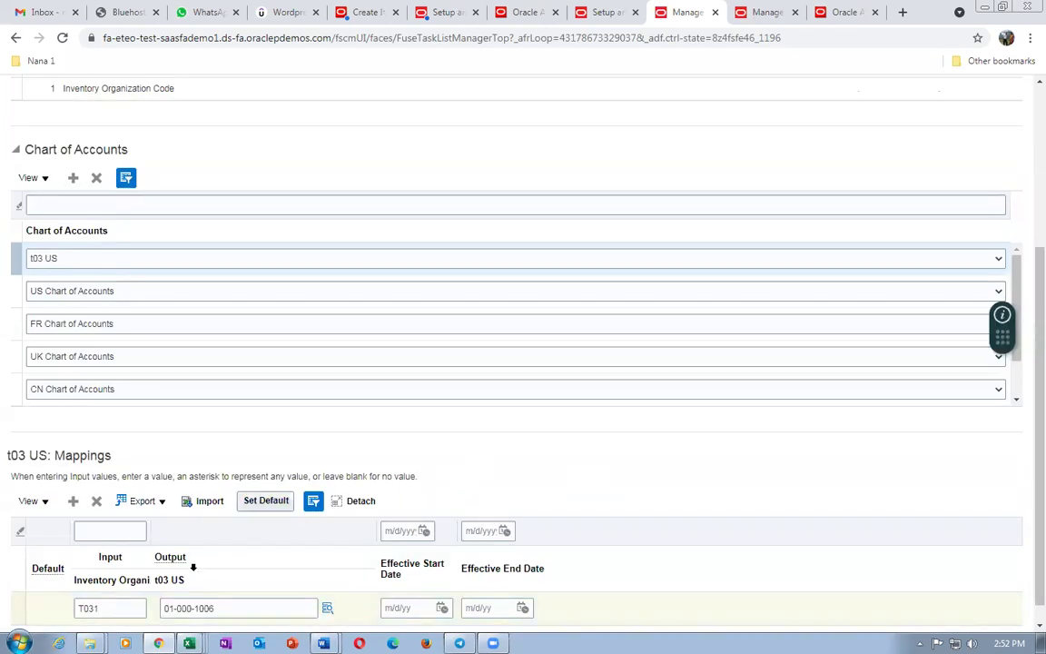
Save and close the Expense Account - Organization mapping set, and select it in the search results
scroll(1025, 401, "up", 3)
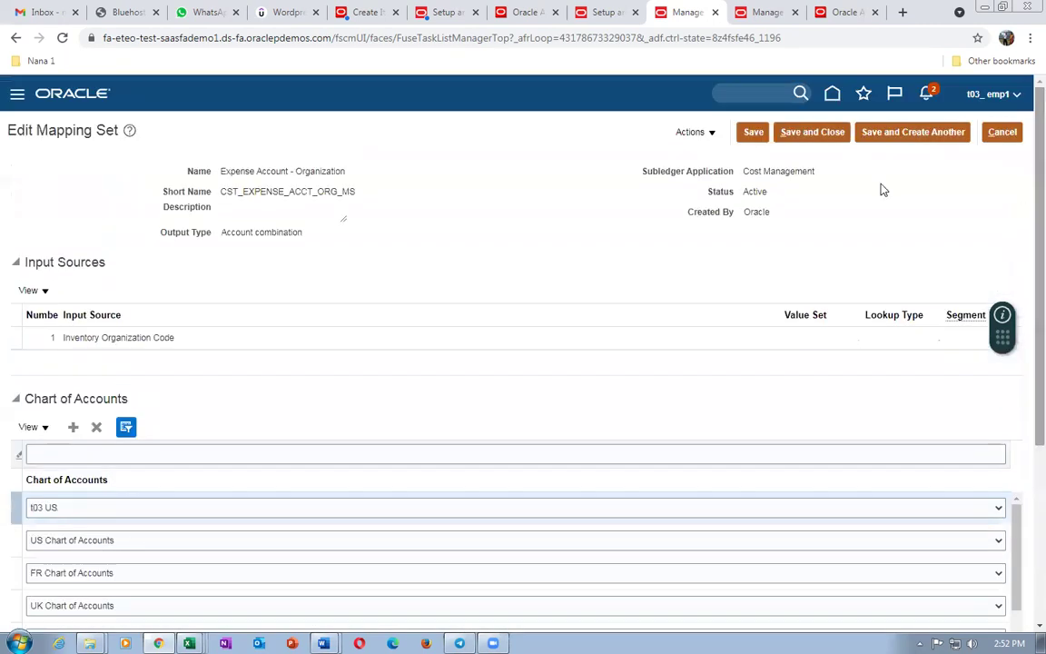
left_click(815, 133)
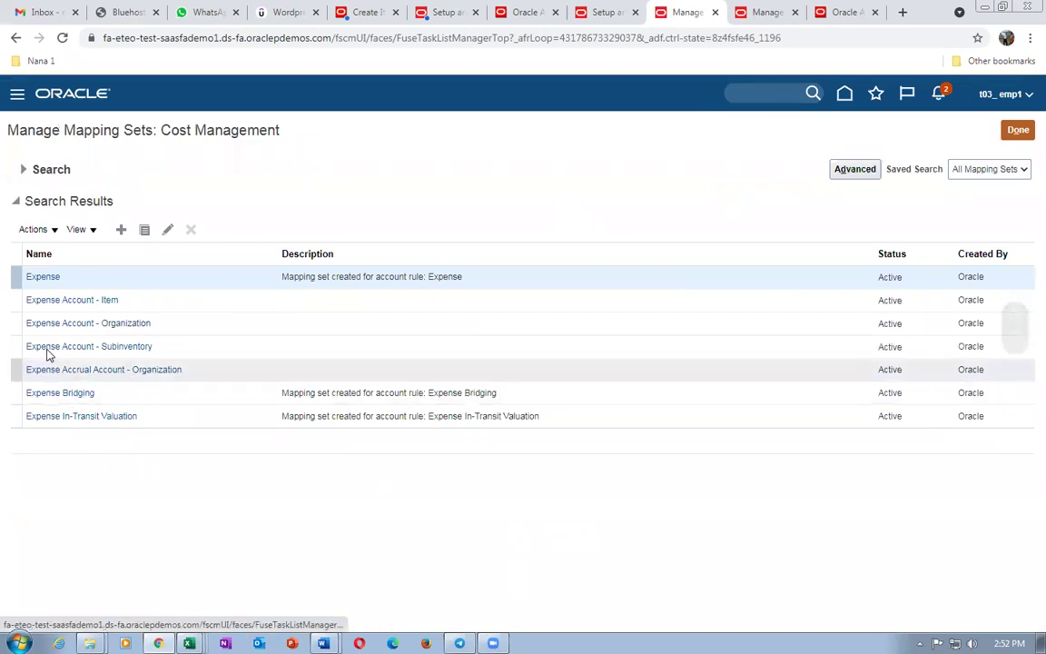
left_click(53, 333)
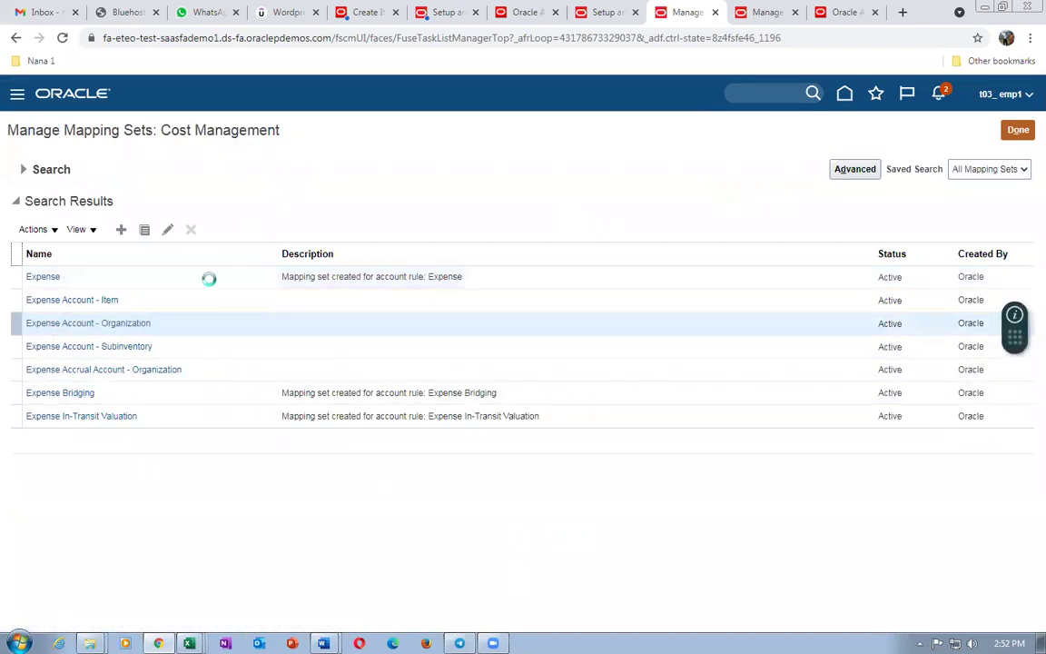
Open the Expense Account - Organization mapping set and filter its charts of accounts by t03
left_click(123, 329)
scroll(299, 397, "down", 5)
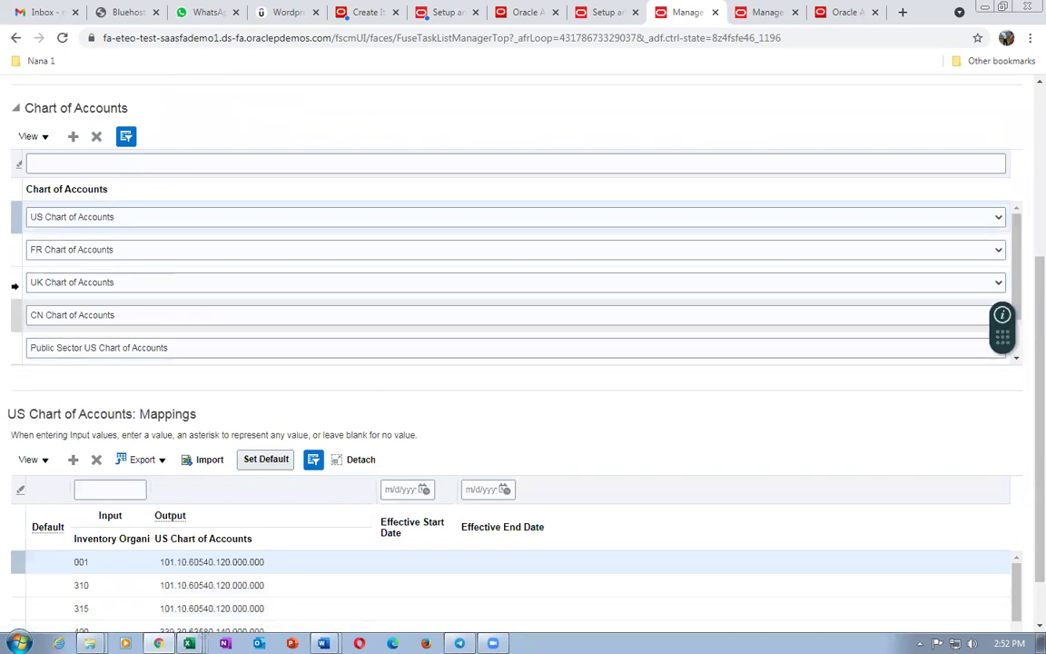
scroll(1018, 259, "down", 1)
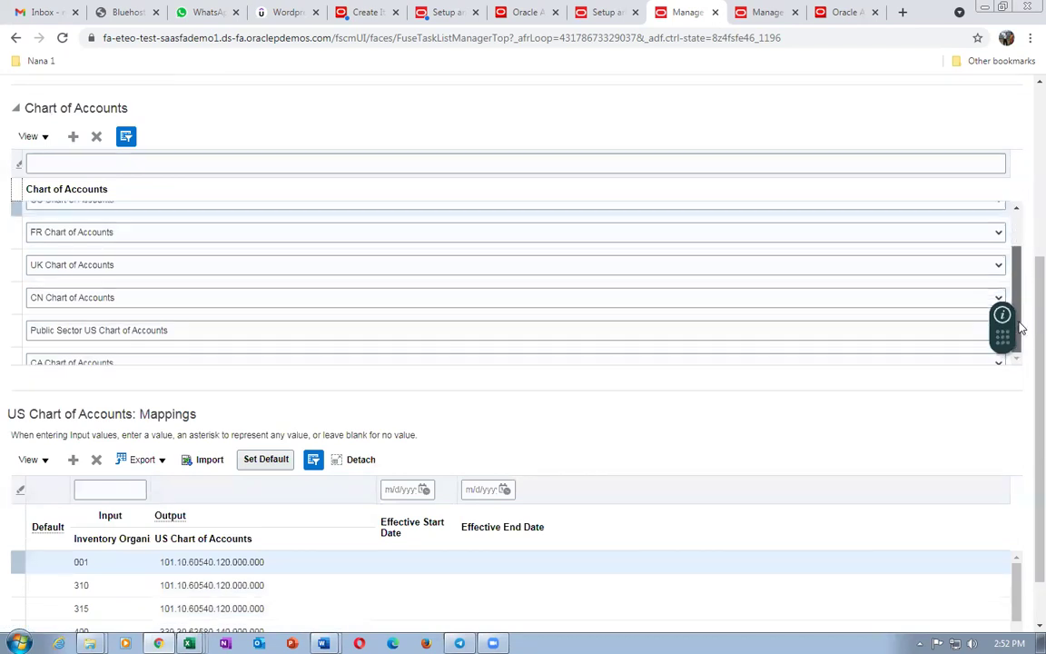
scroll(56, 342, "down", 5)
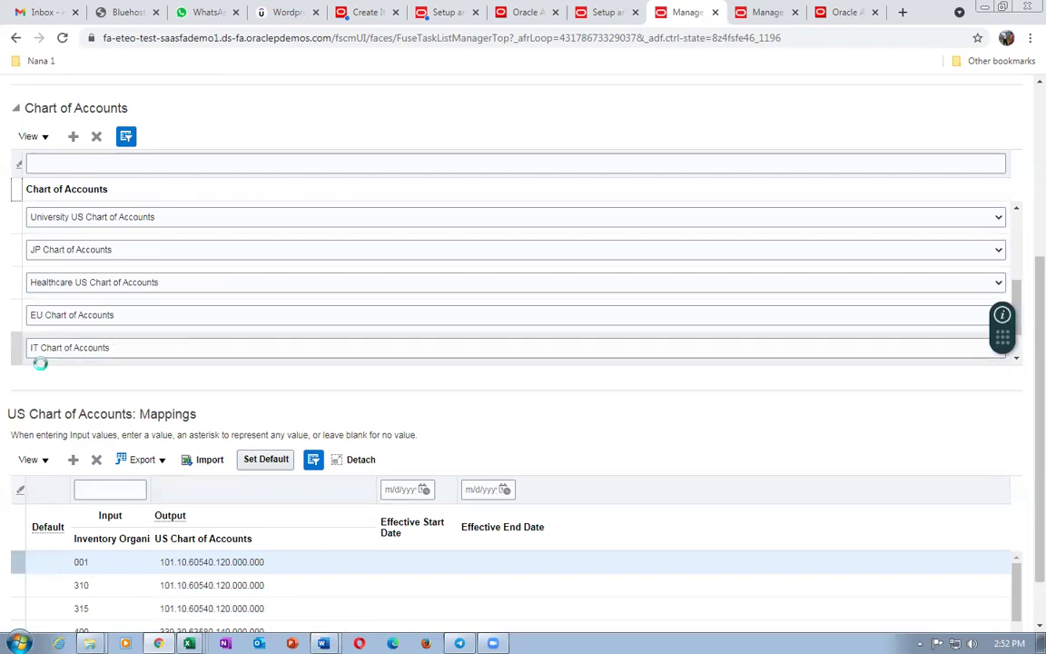
scroll(40, 362, "down", 3)
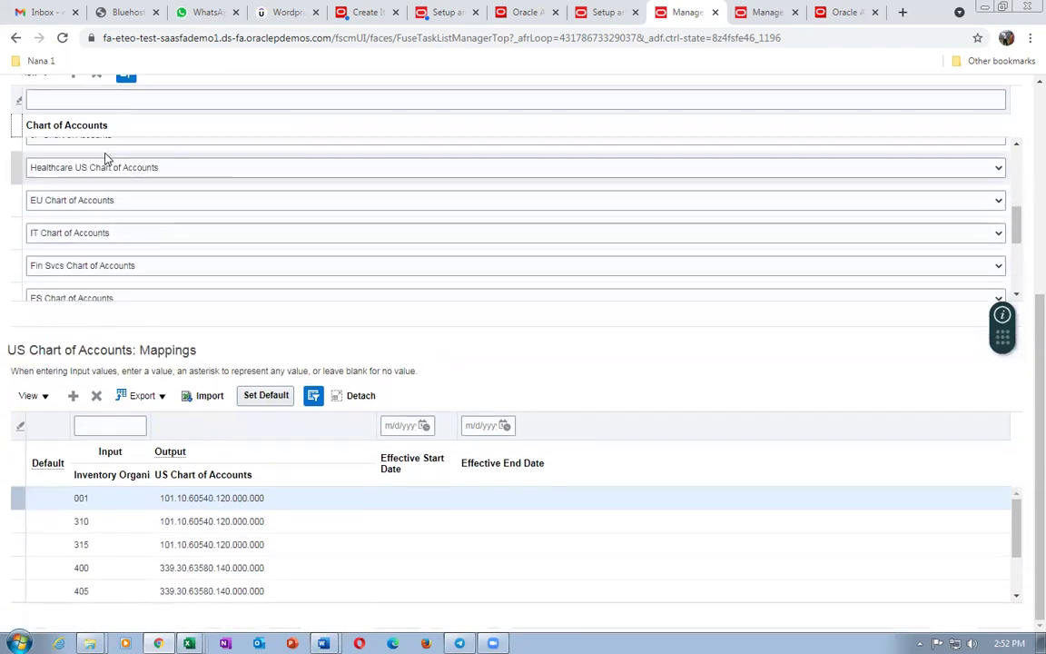
scroll(102, 191, "up", 3)
scroll(98, 236, "up", 1)
scroll(91, 268, "up", 3)
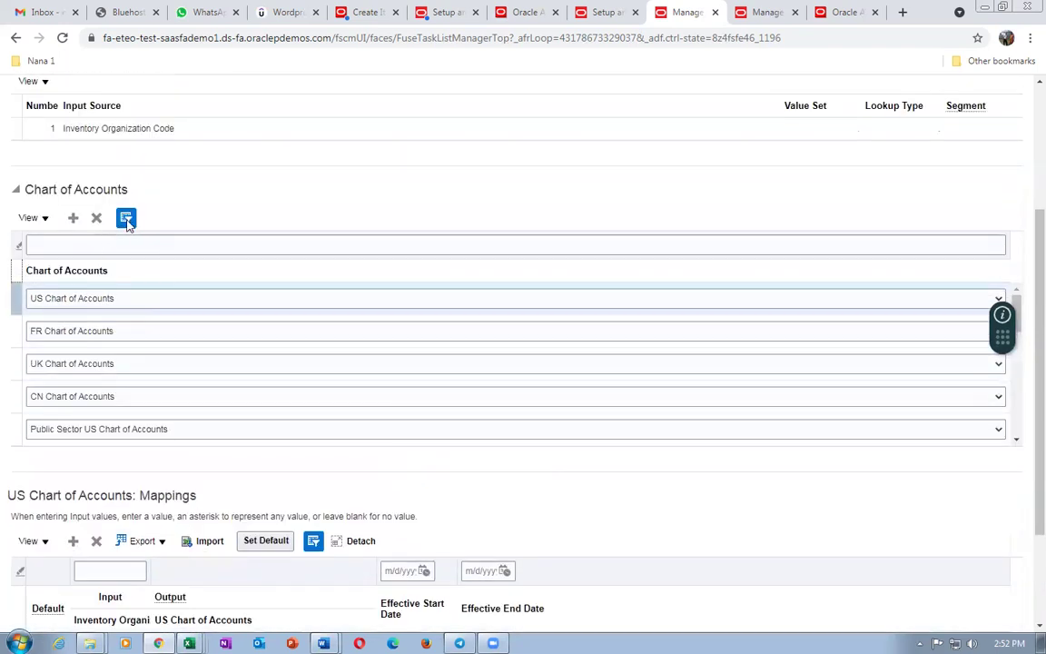
left_click(95, 244)
type("103")
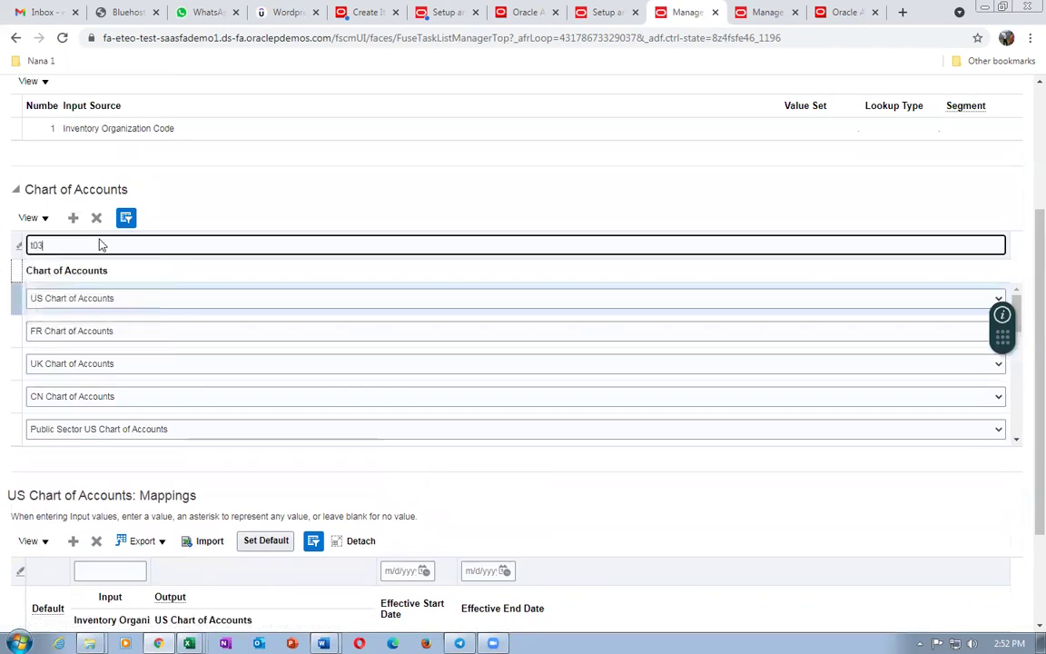
key("Return")
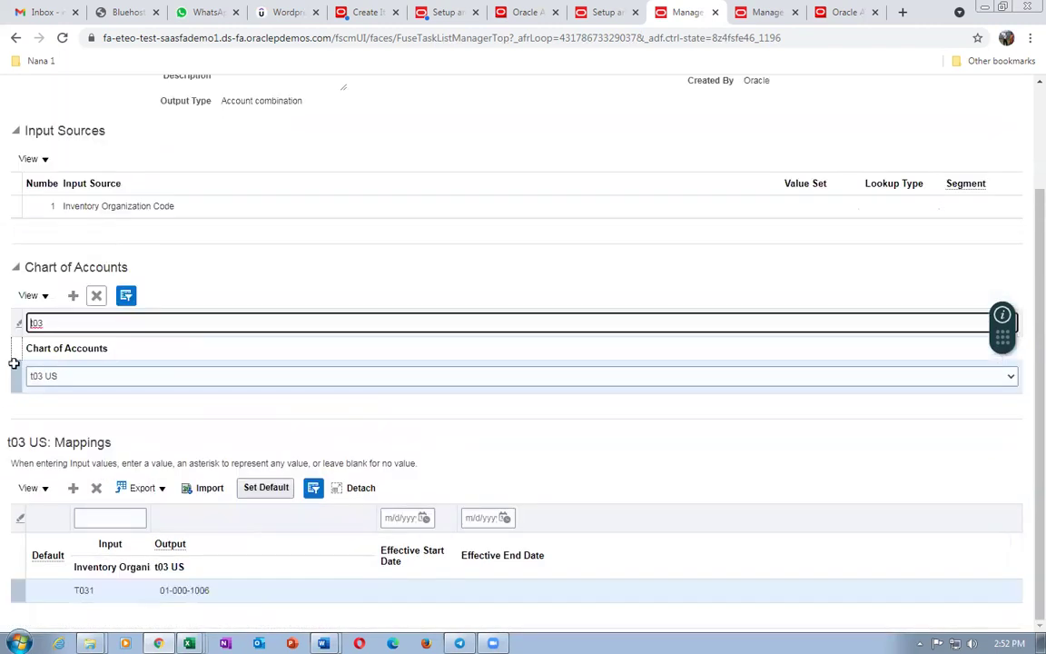
Select the t03 US chart of accounts to check its organization mapping, and cancel out of the mapping set
left_click(11, 375)
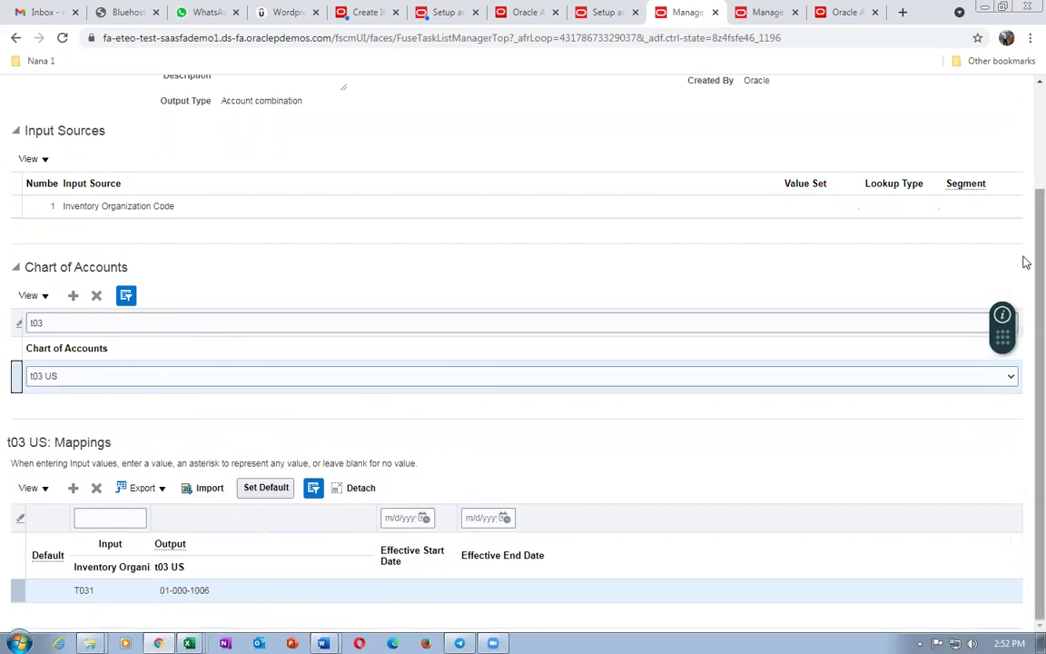
scroll(1023, 261, "up", 2)
left_click(1001, 133)
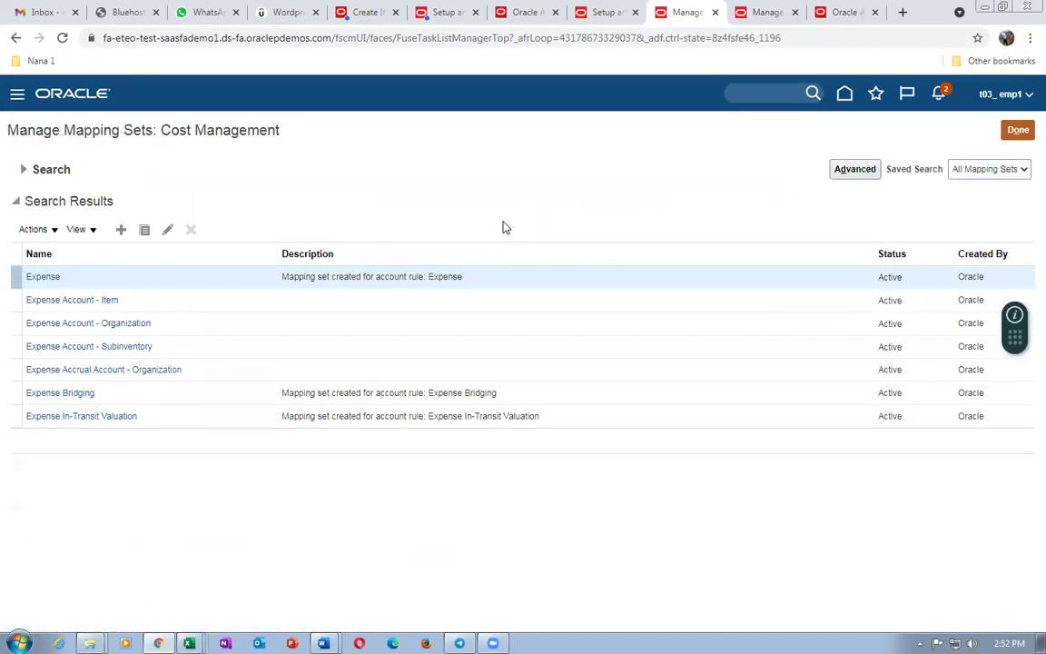
In the other mapping set session, stay on Material Account - Organization, check its t03 US default mapping, and save and close the set
left_click(758, 12)
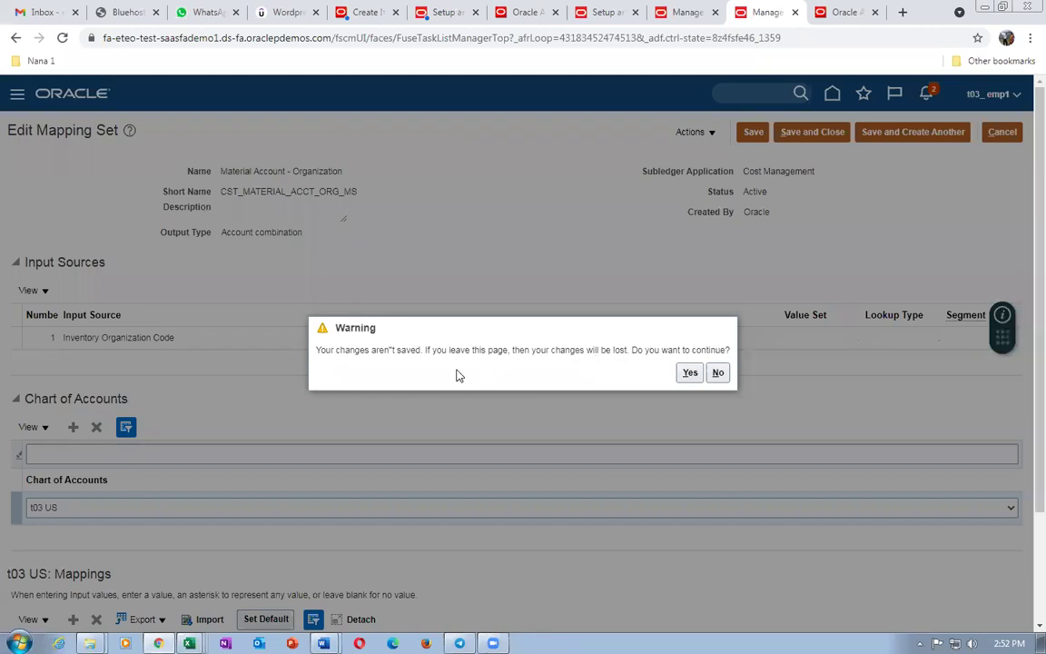
left_click(717, 373)
scroll(446, 442, "down", 1)
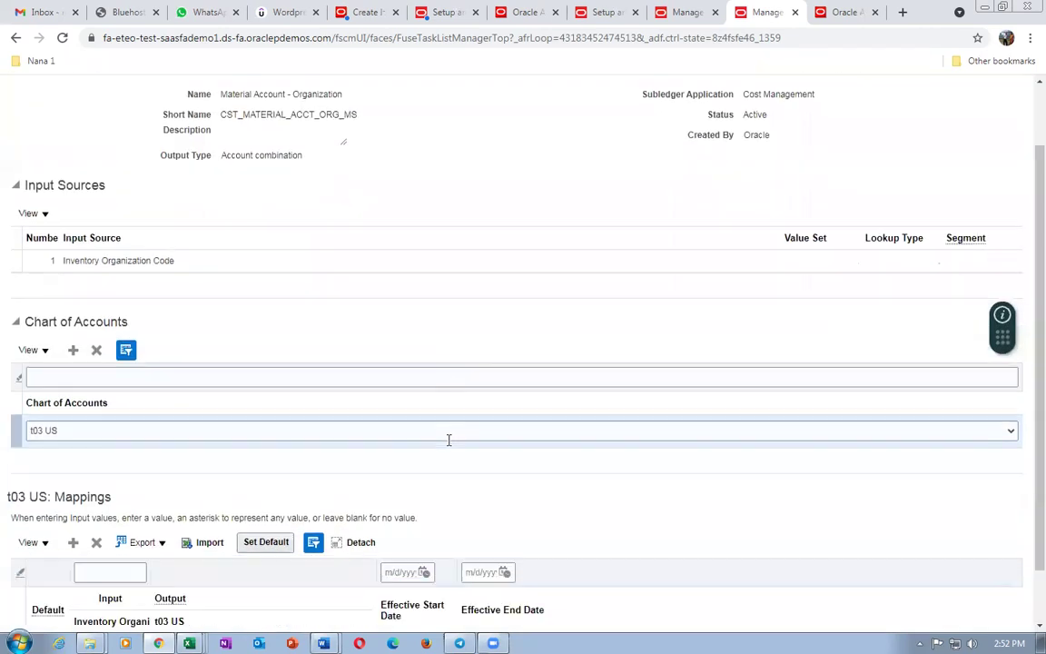
scroll(450, 442, "down", 1)
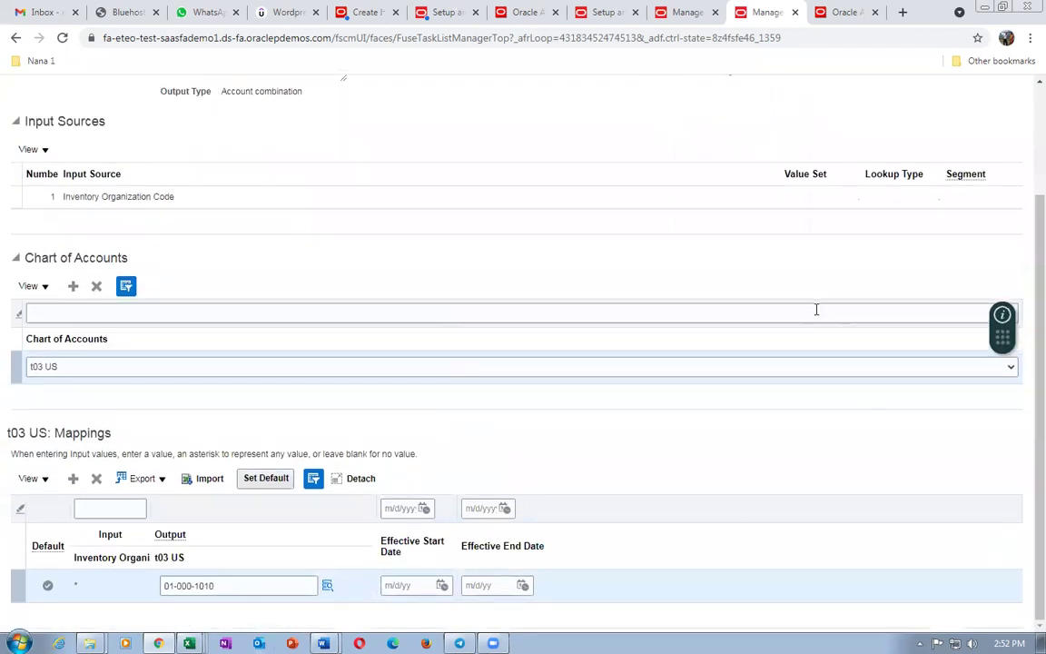
scroll(814, 308, "up", 2)
left_click(806, 135)
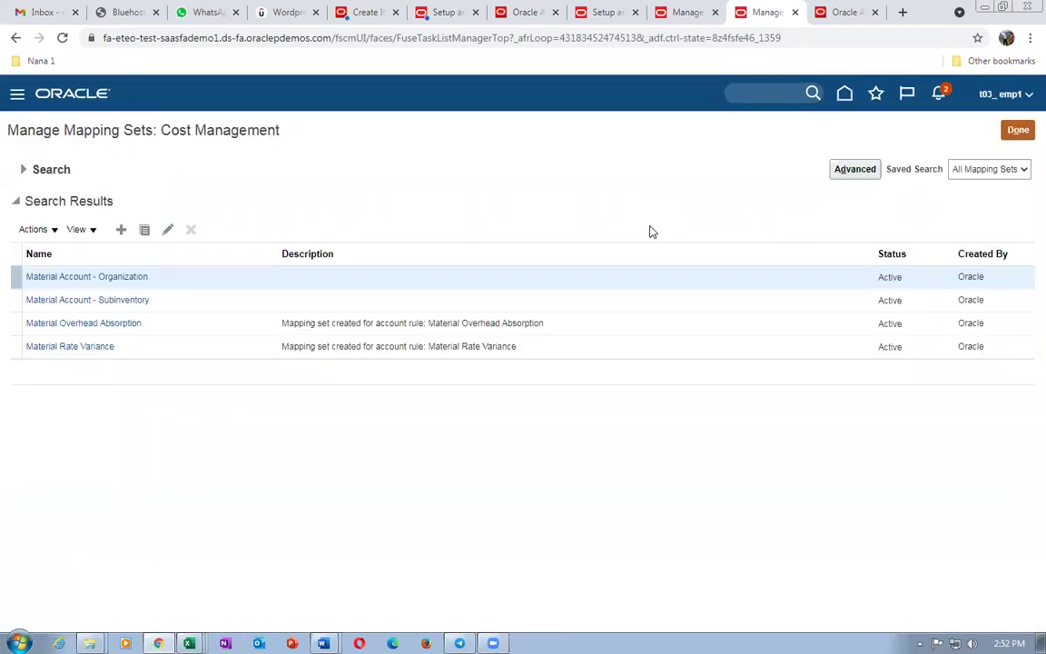
Leave the Cost Management mapping sets and open the Purchase Requisitions work area under Procurement
left_click(1019, 130)
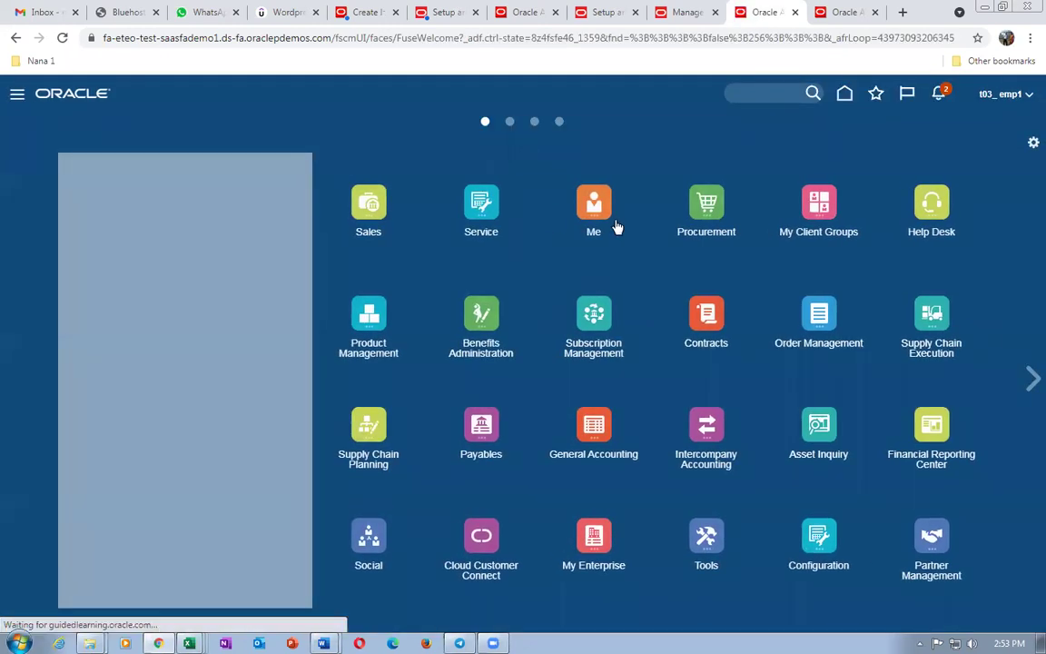
left_click(695, 203)
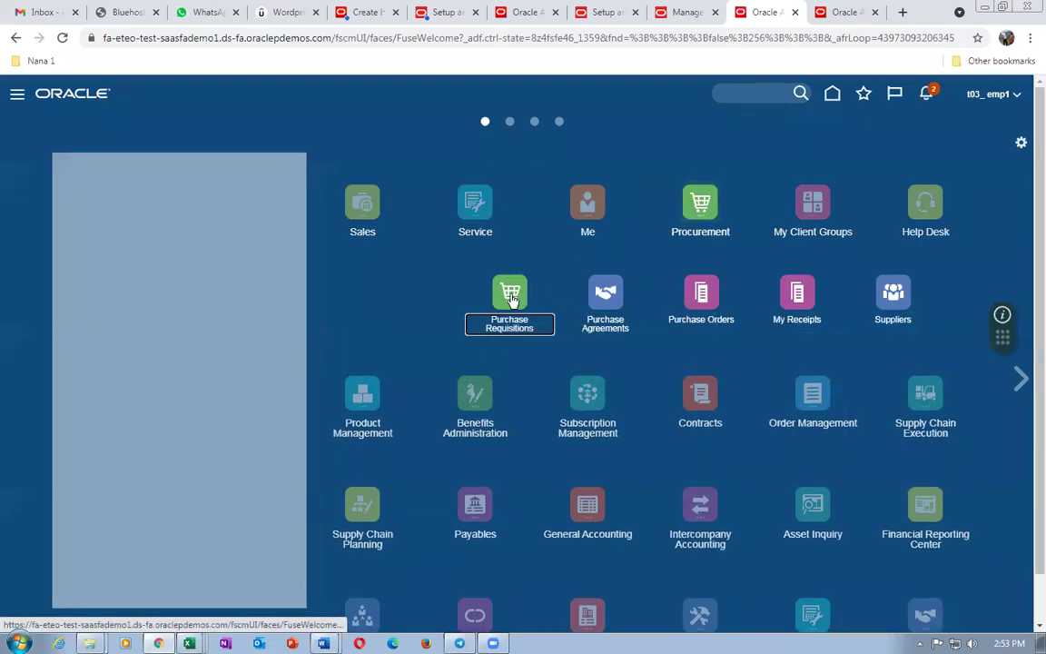
left_click(511, 296)
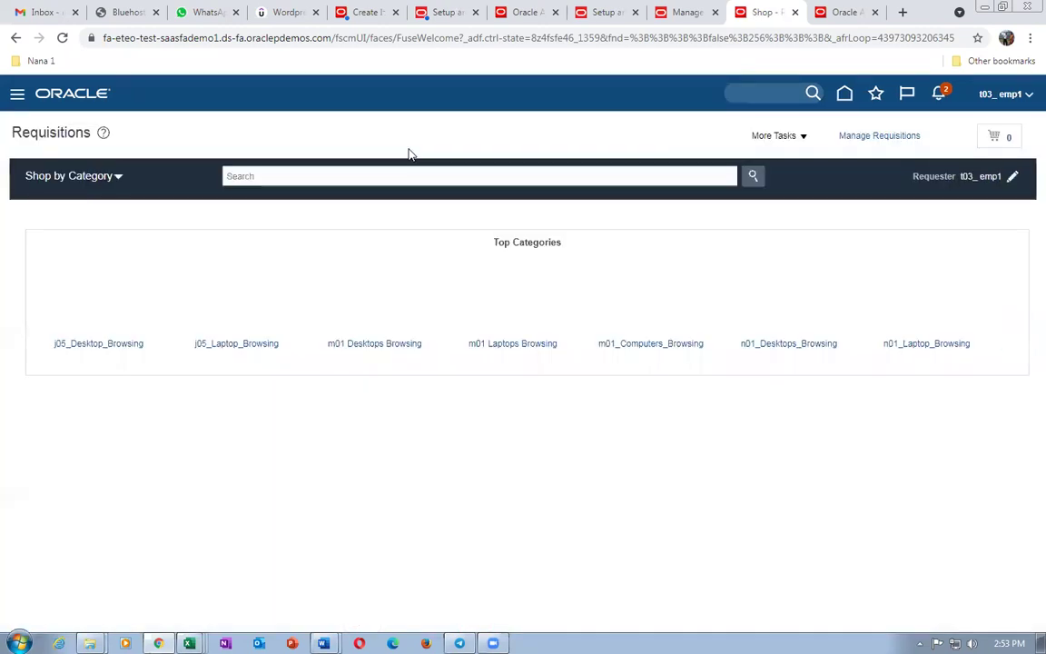
Check the shipping and delivery defaults in the requisition preferences, and cancel the dialog
left_click(774, 138)
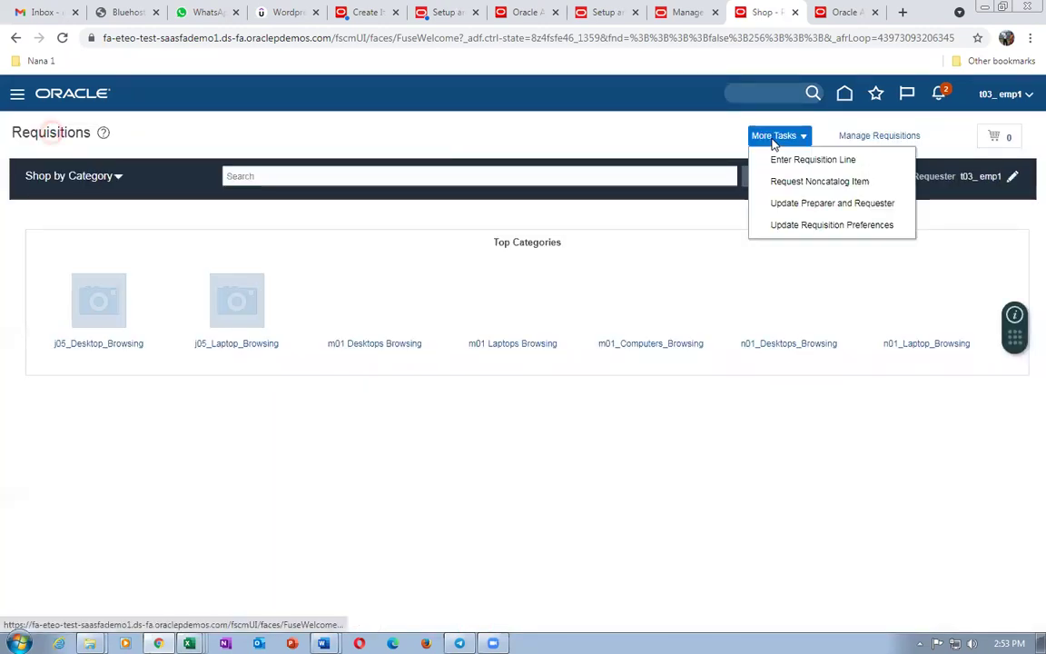
left_click(792, 226)
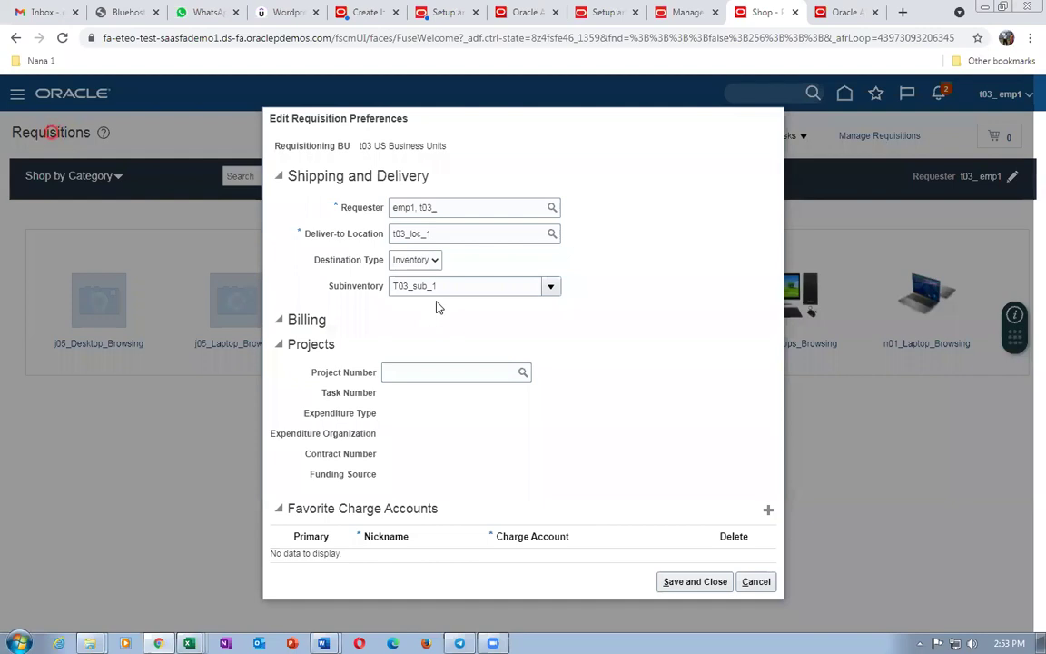
left_click(755, 582)
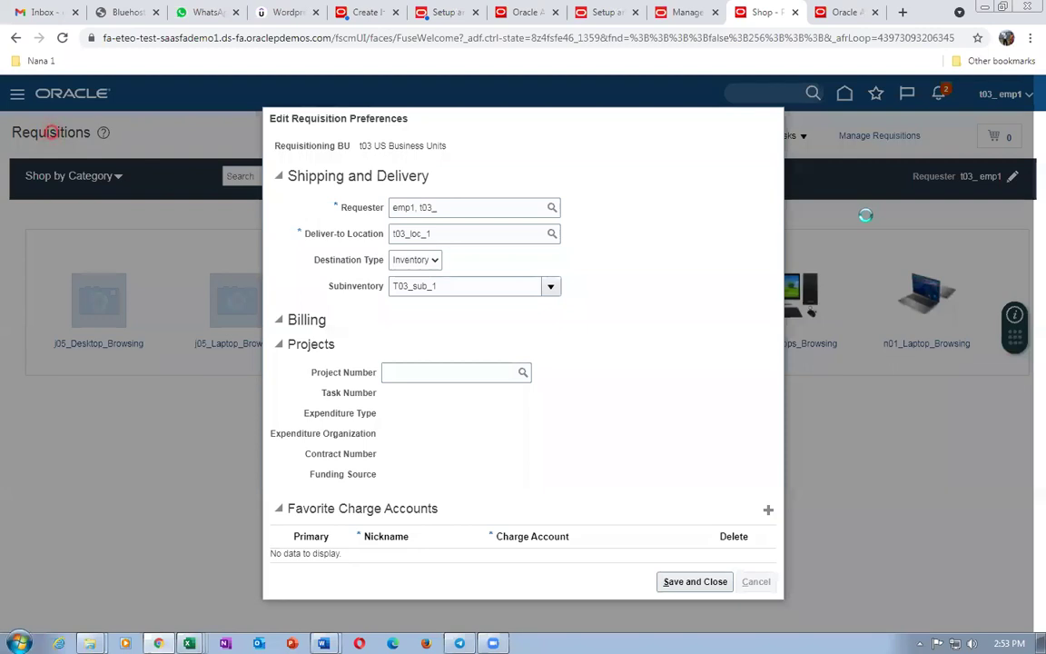
Highlight the Material Account subinventory setup in row 1 of the Word mapping table, and return to Oracle in Chrome
key("alt+Tab")
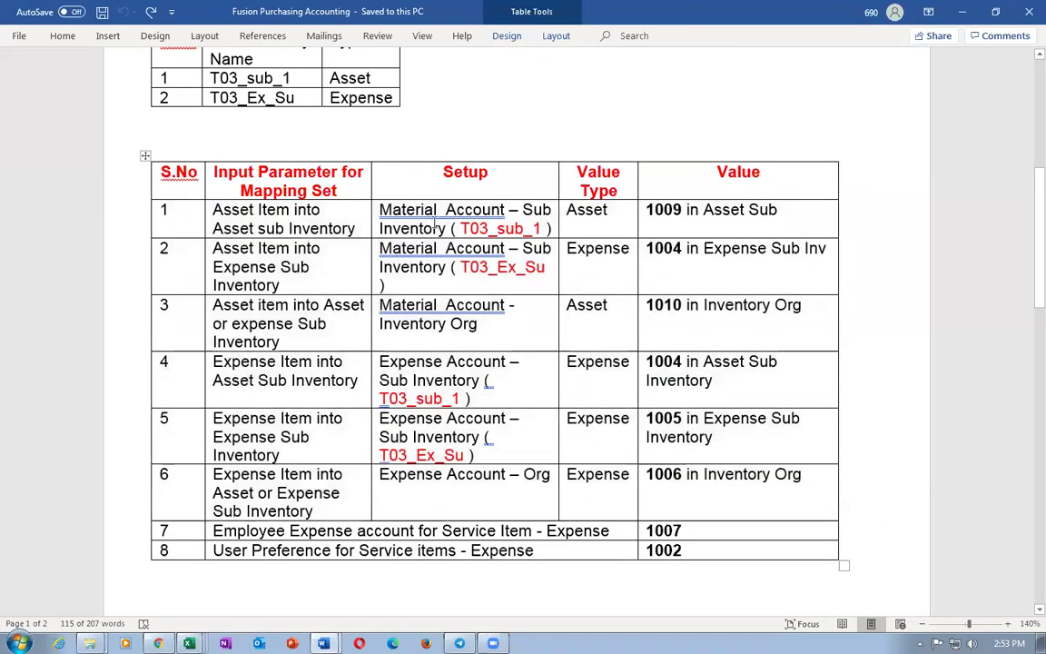
left_click_drag(379, 210, 447, 229)
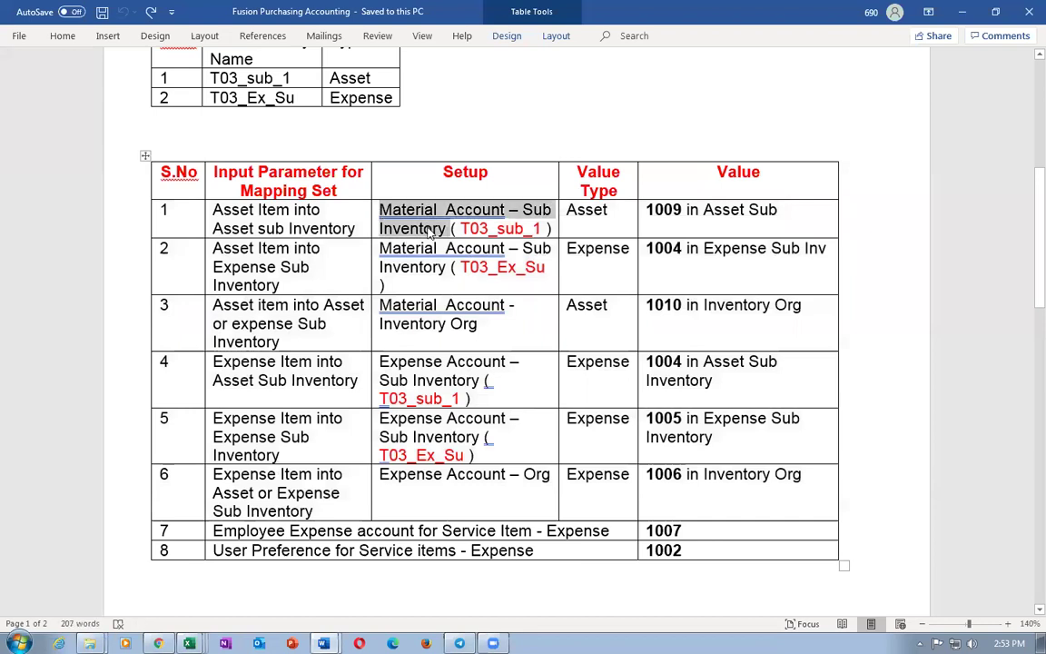
key("alt+Tab")
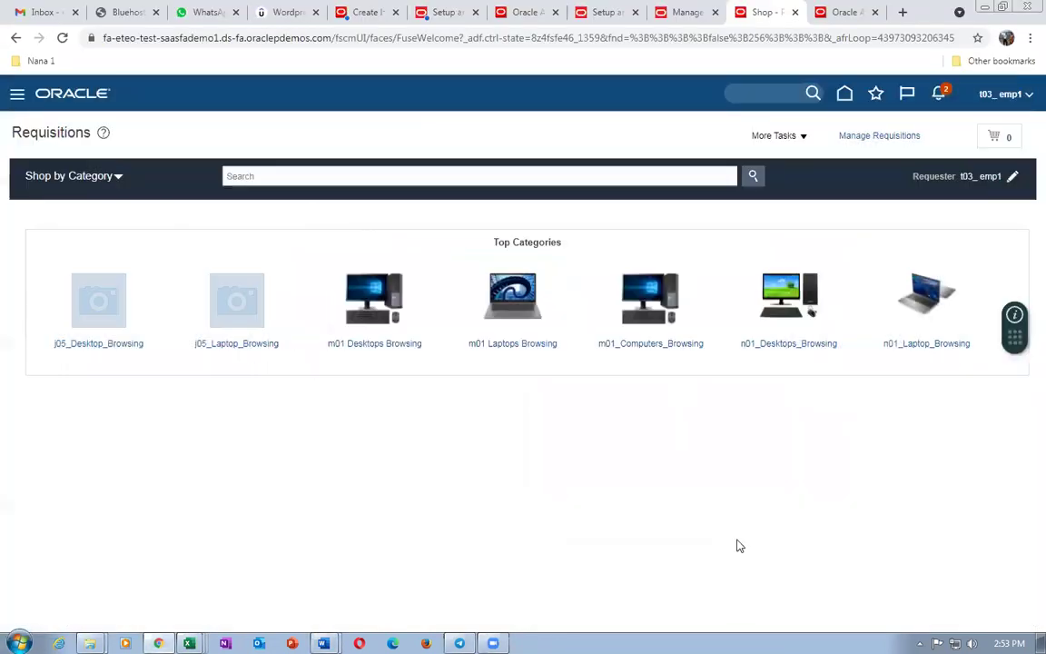
Open the Enter Requisition Line form from the Requisitions page
left_click(759, 138)
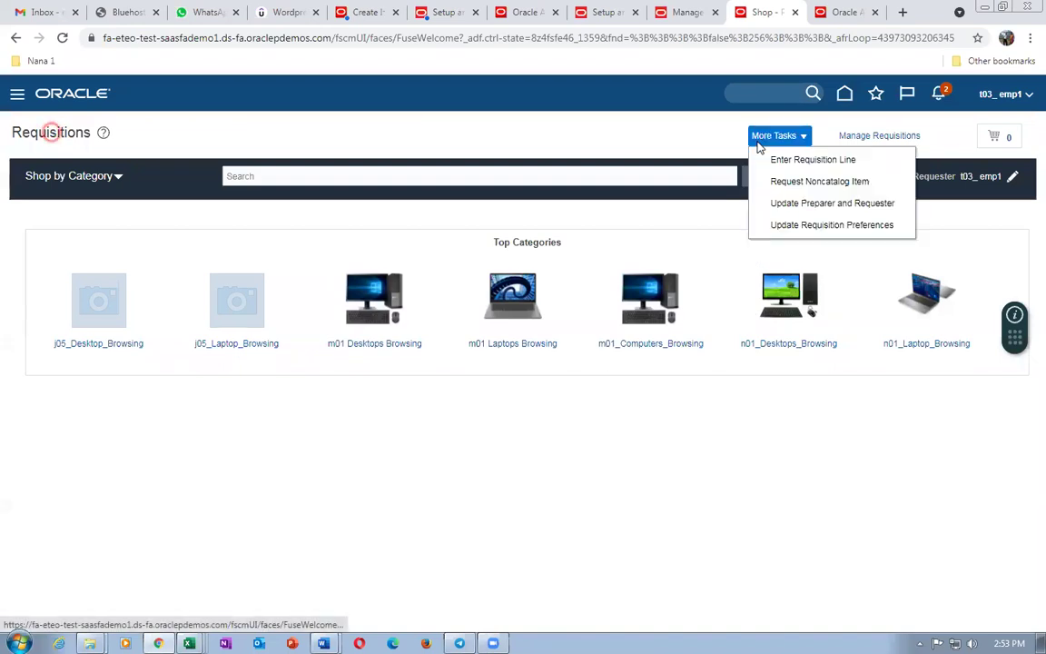
left_click(781, 165)
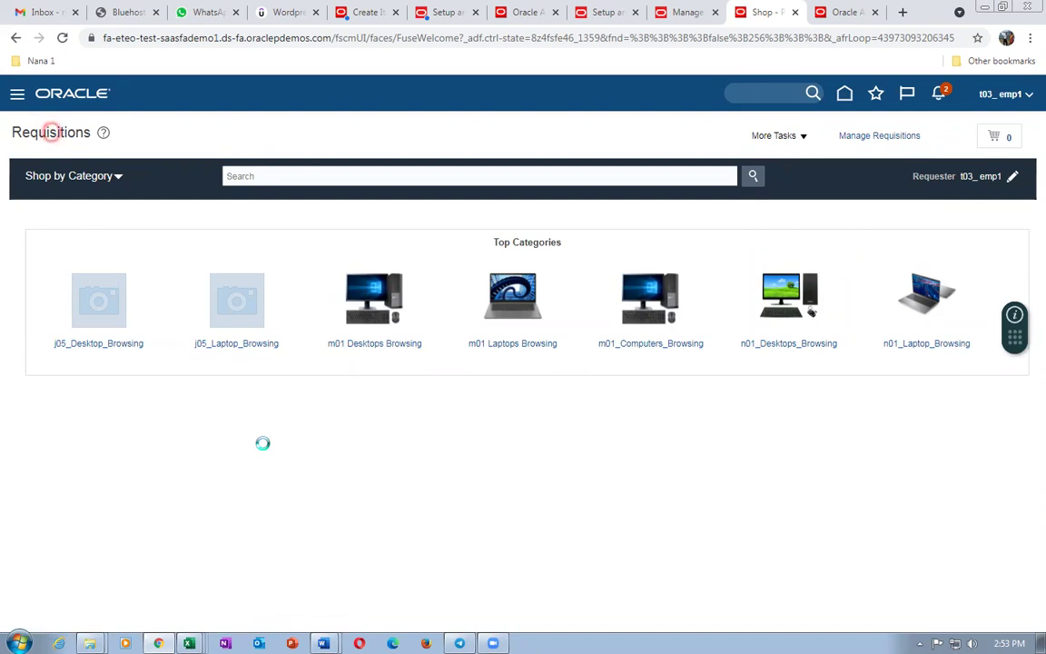
left_click(771, 145)
left_click(765, 224)
left_click(563, 318)
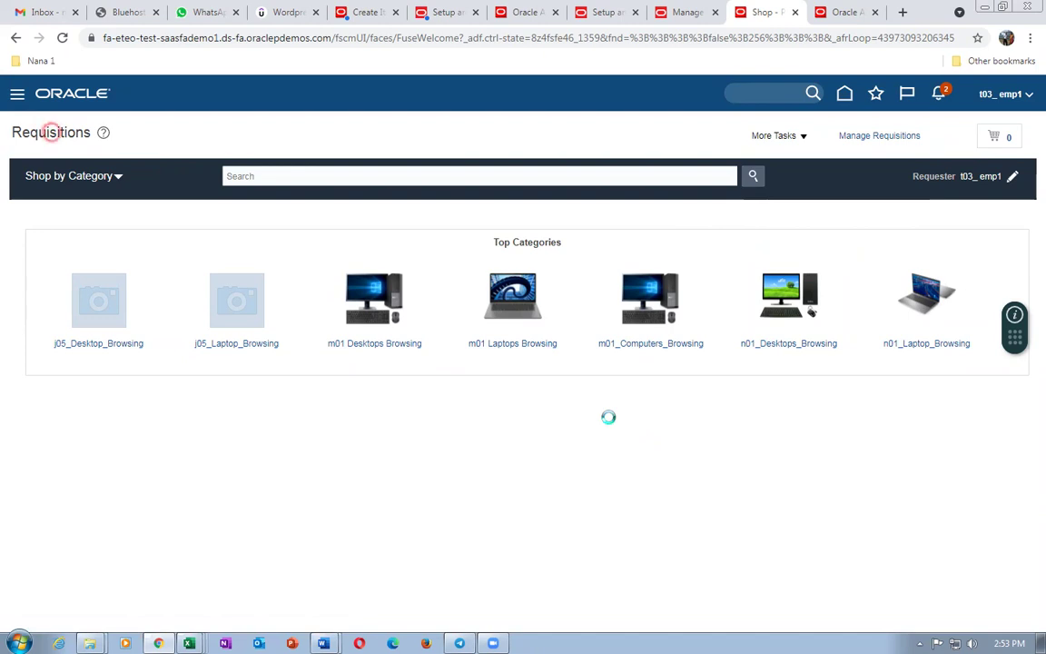
Review row 1, asset item into asset subinventory, in the Word mapping table, and return to Chrome
key("alt+Tab")
left_click(509, 248)
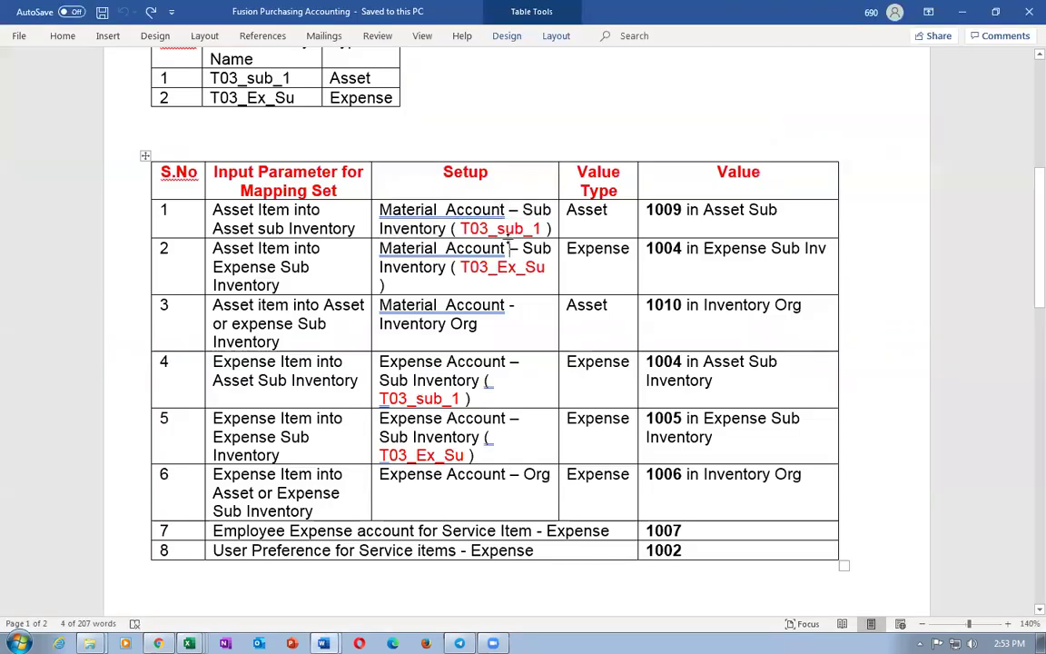
left_click(123, 218)
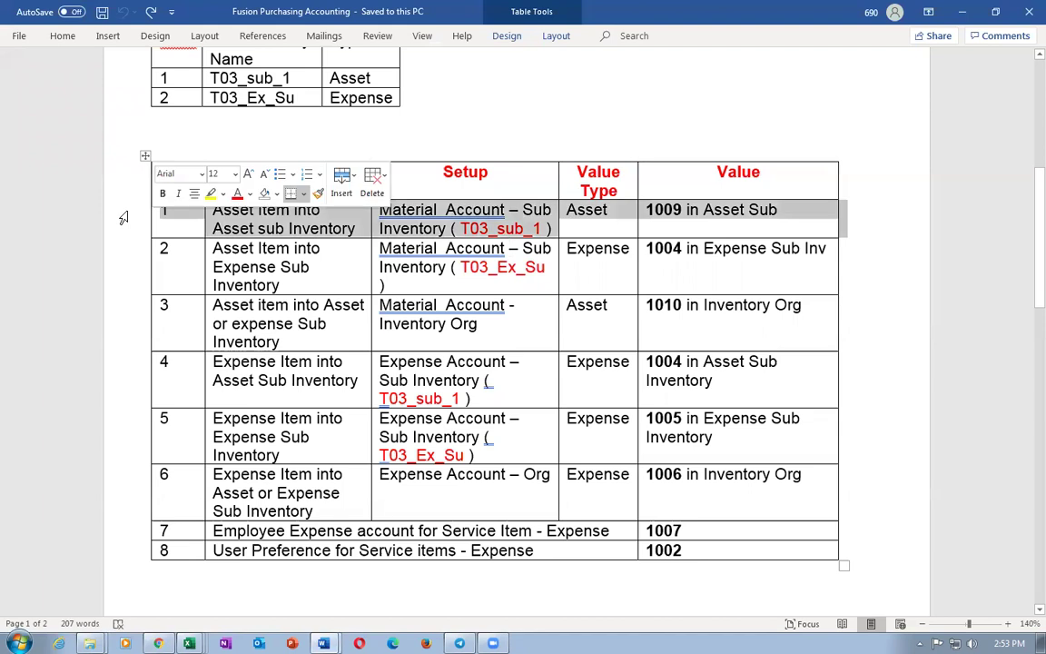
key("alt+Tab")
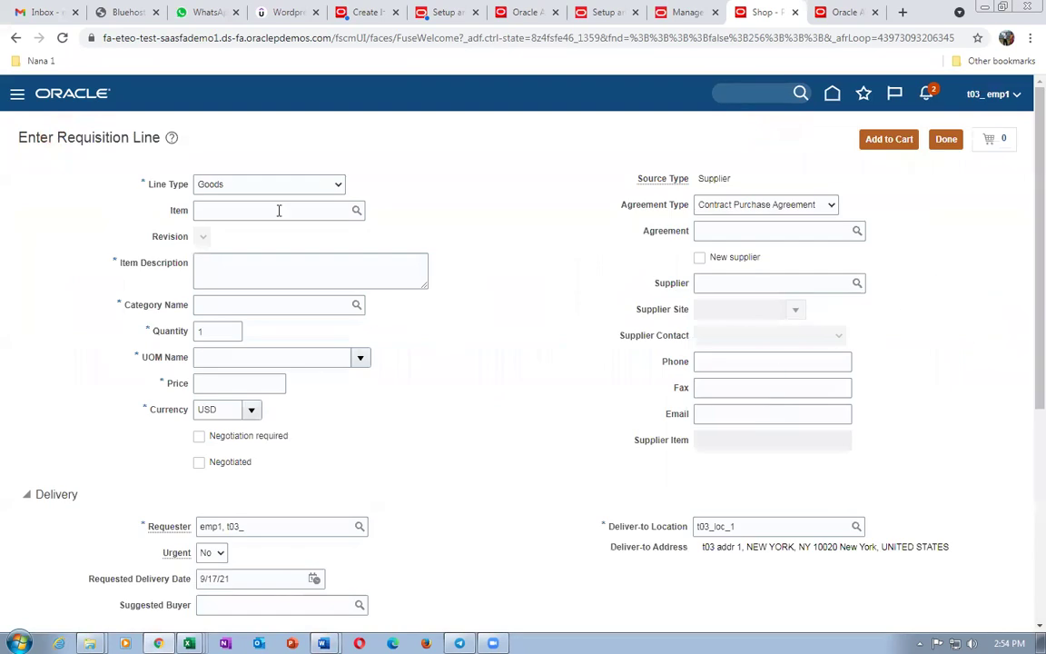
Examine the delivery and billing sections of the blank requisition line, and leave the form without adding a line
scroll(457, 291, "down", 3)
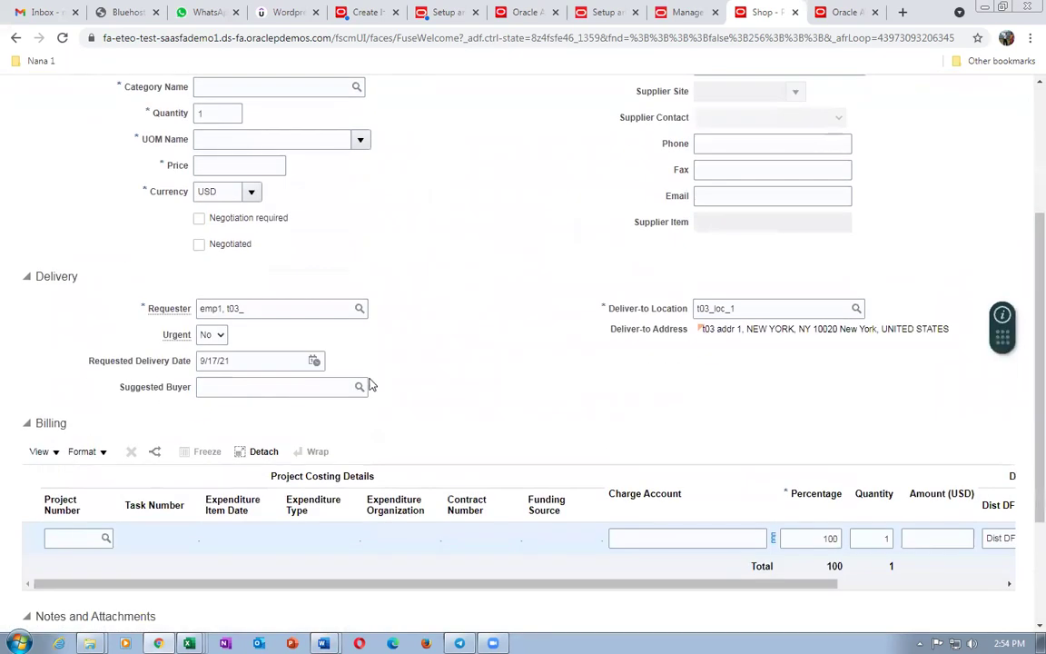
scroll(345, 291, "up", 3)
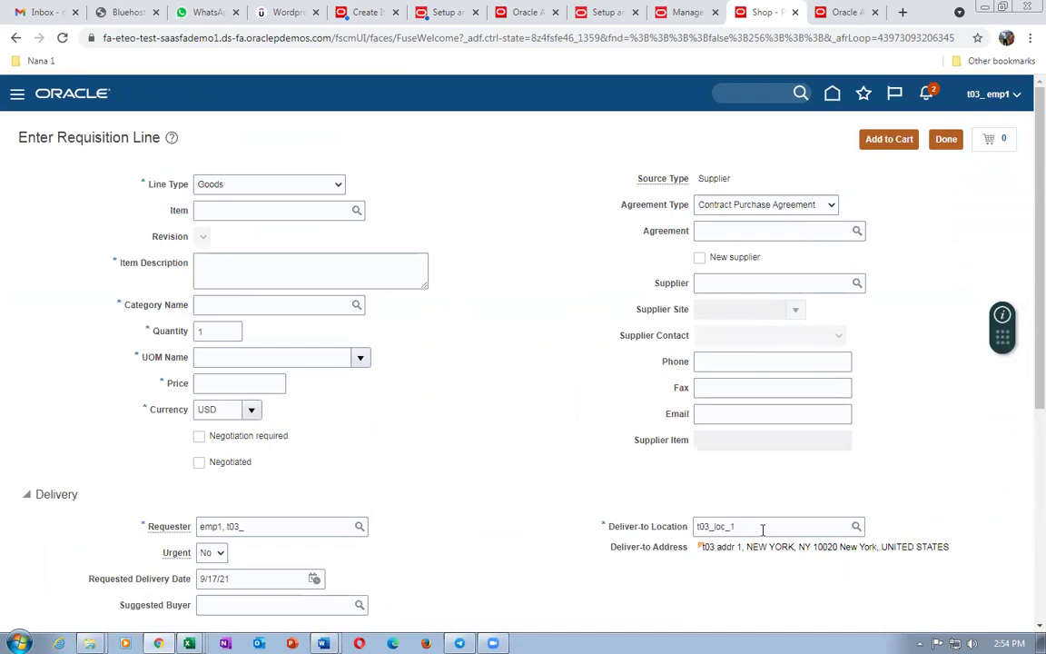
scroll(763, 530, "down", 2)
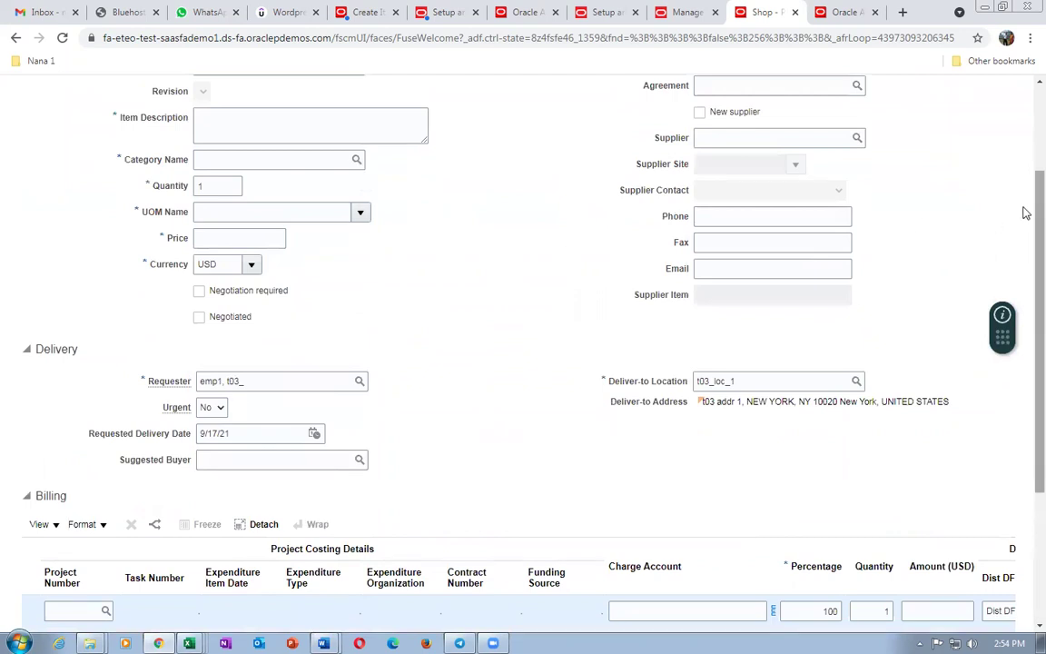
scroll(1025, 215, "up", 2)
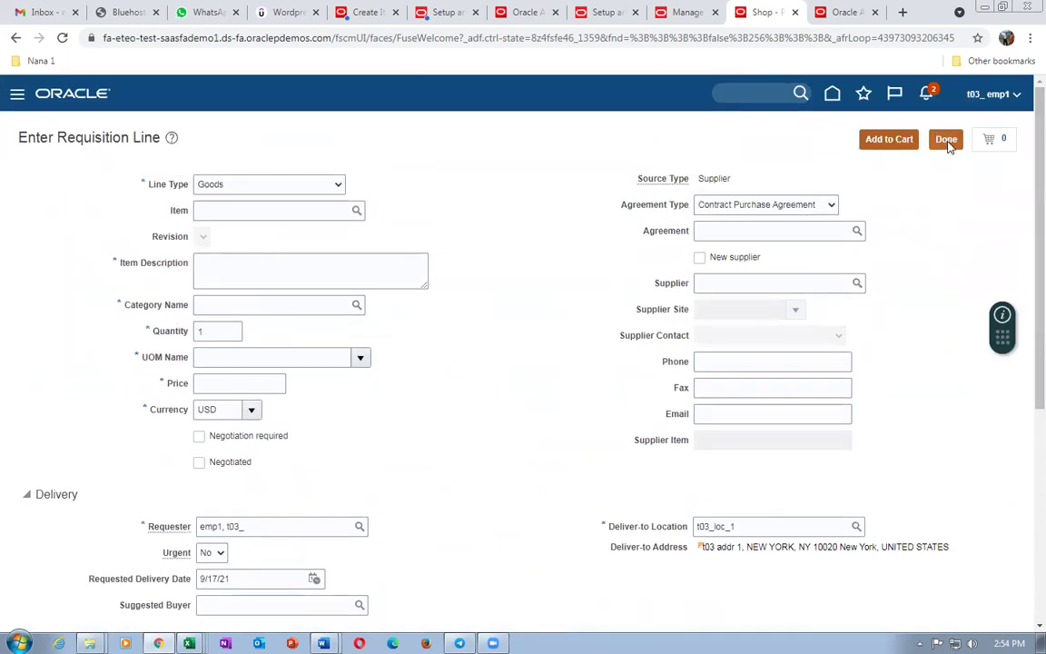
left_click(947, 138)
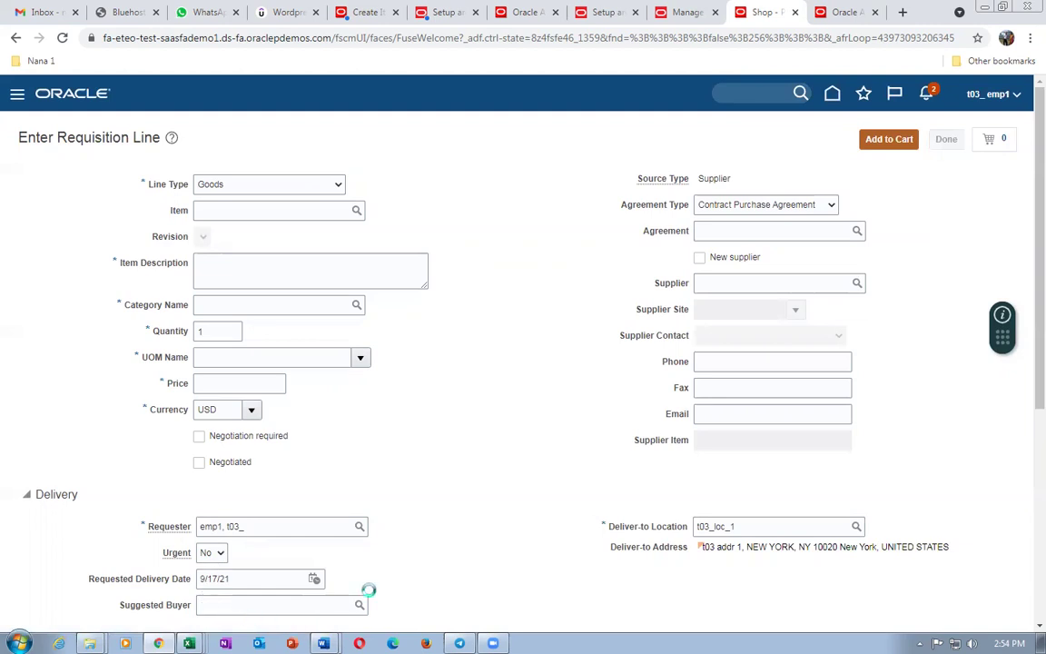
Review the shipping and delivery defaults in the requisition preferences, and close them without changes
left_click(774, 136)
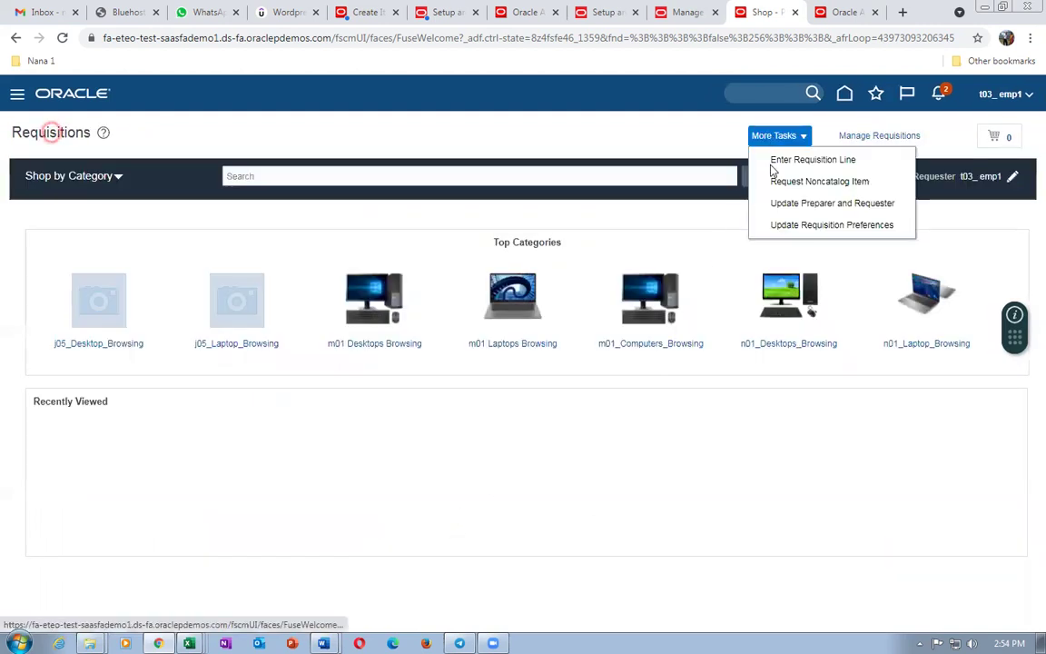
left_click(772, 224)
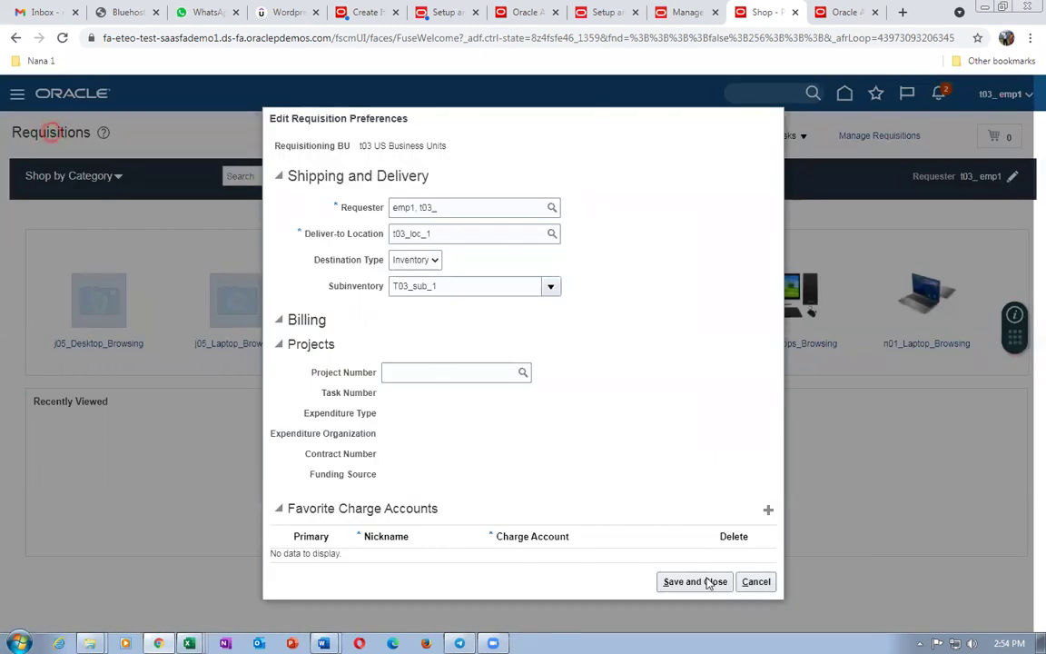
left_click(754, 583)
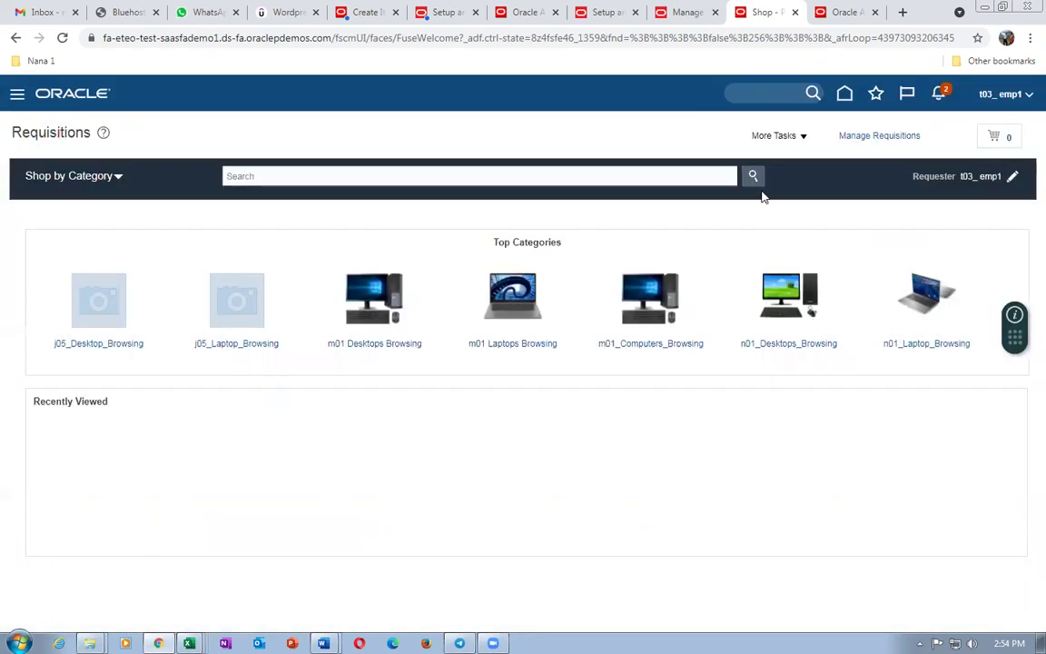
Open a blank requisition line, look up items starting with t03_ass, and clear the item entry
left_click(774, 136)
left_click(779, 159)
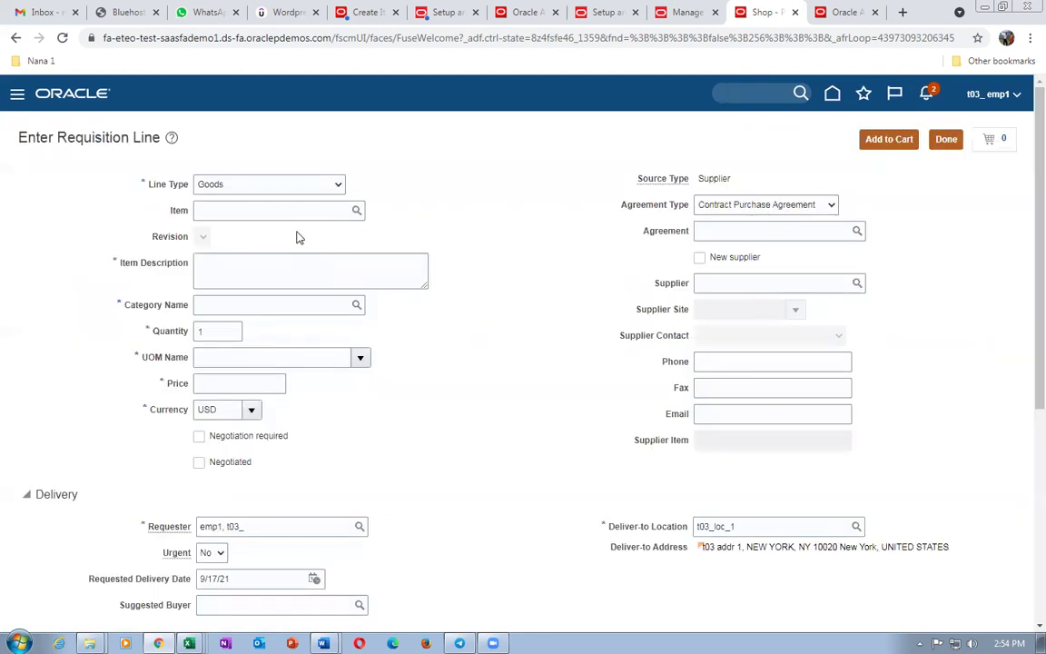
left_click(302, 216)
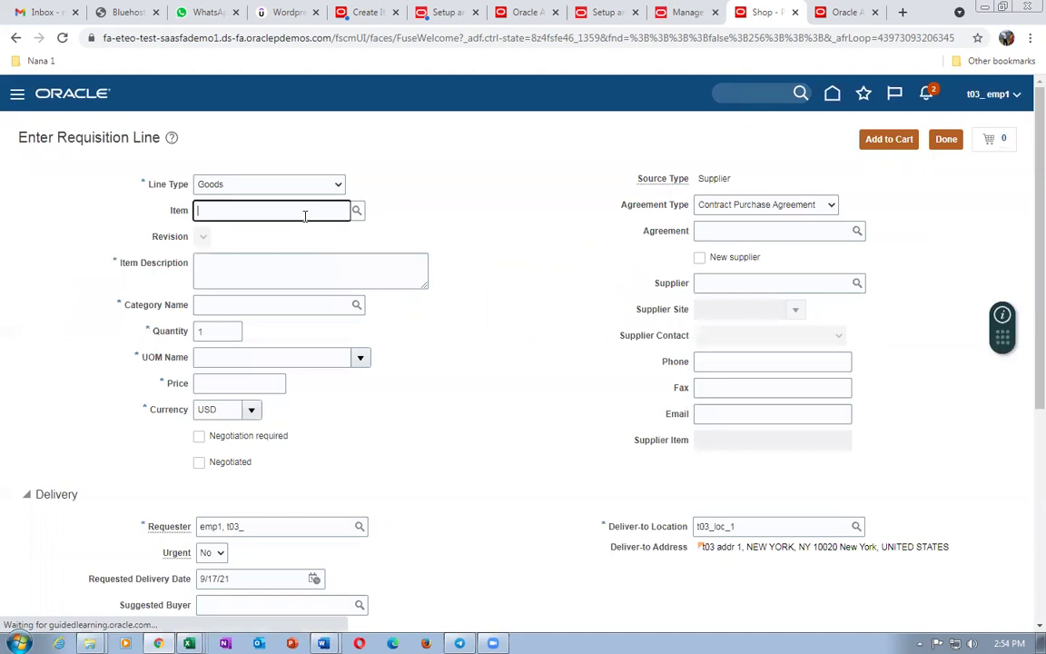
type("t03_ass")
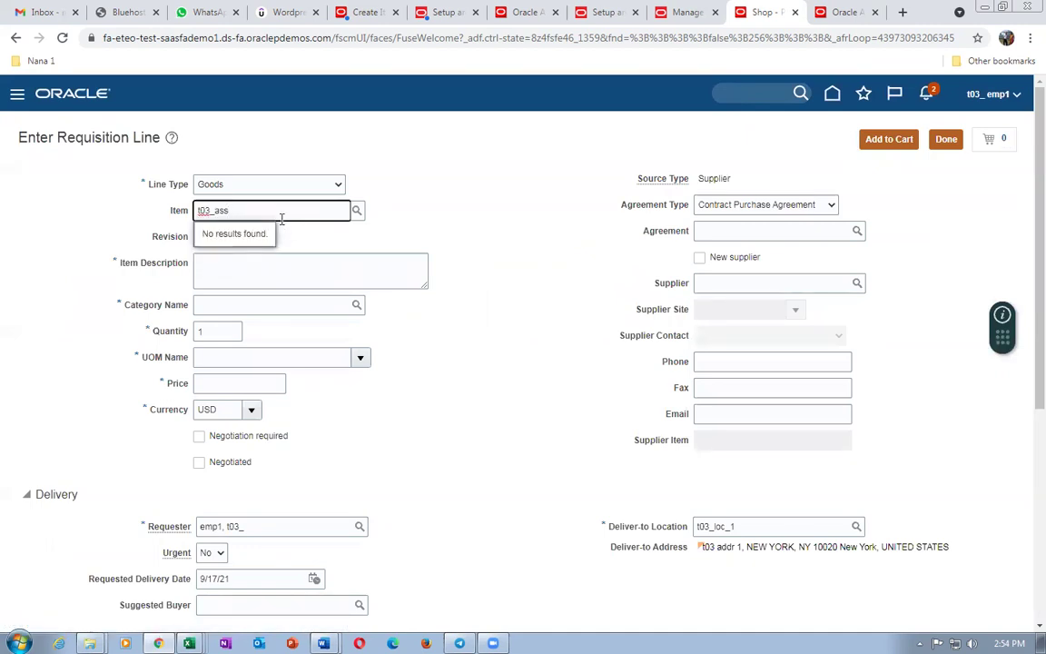
key("BackSpace")
key("BackSpace")
key("BackSpace")
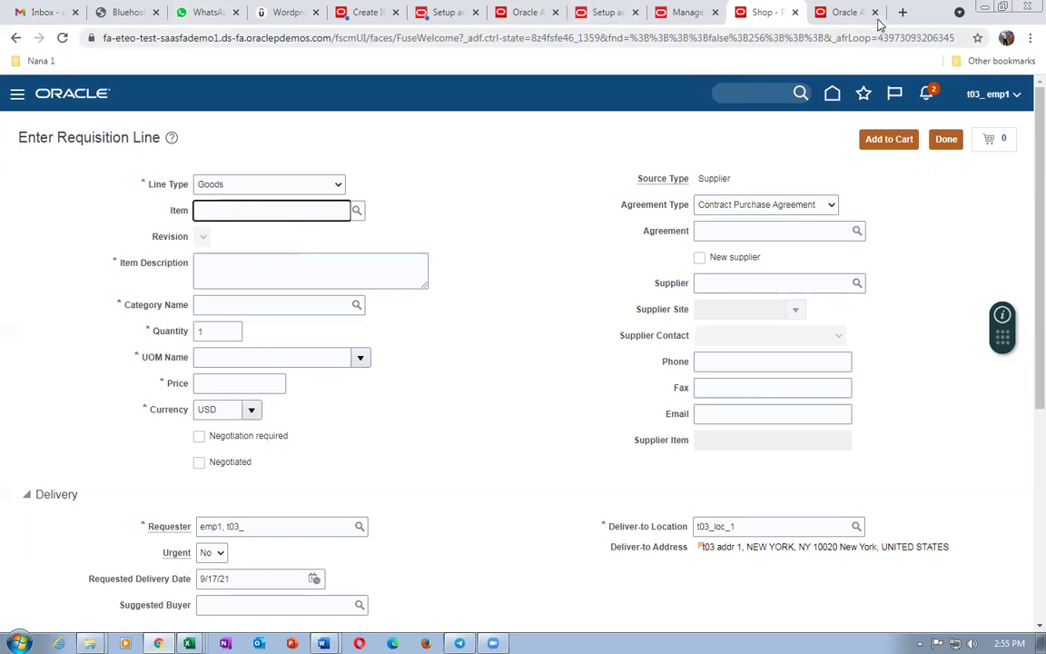
Switch to the second Oracle session and open Browse Items in Product Information Management
left_click(843, 12)
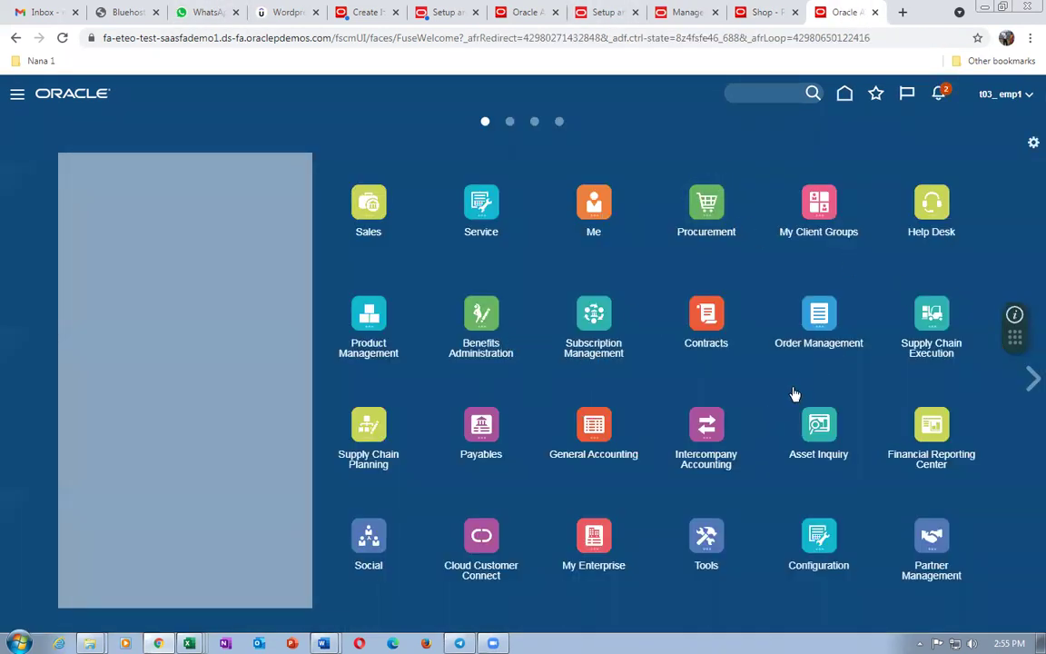
left_click(355, 325)
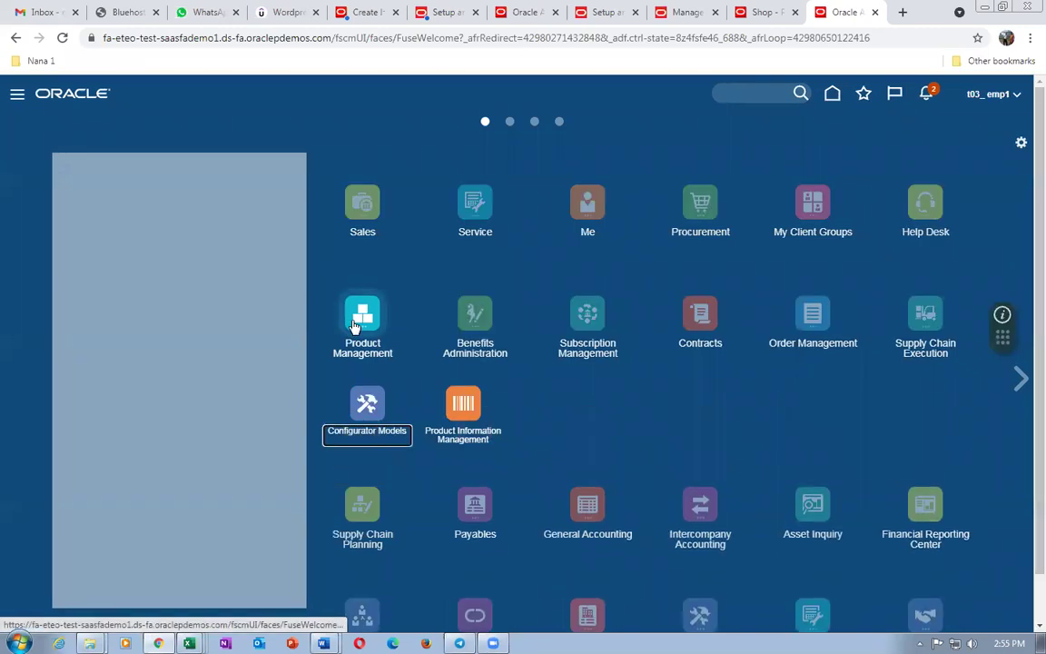
left_click(472, 430)
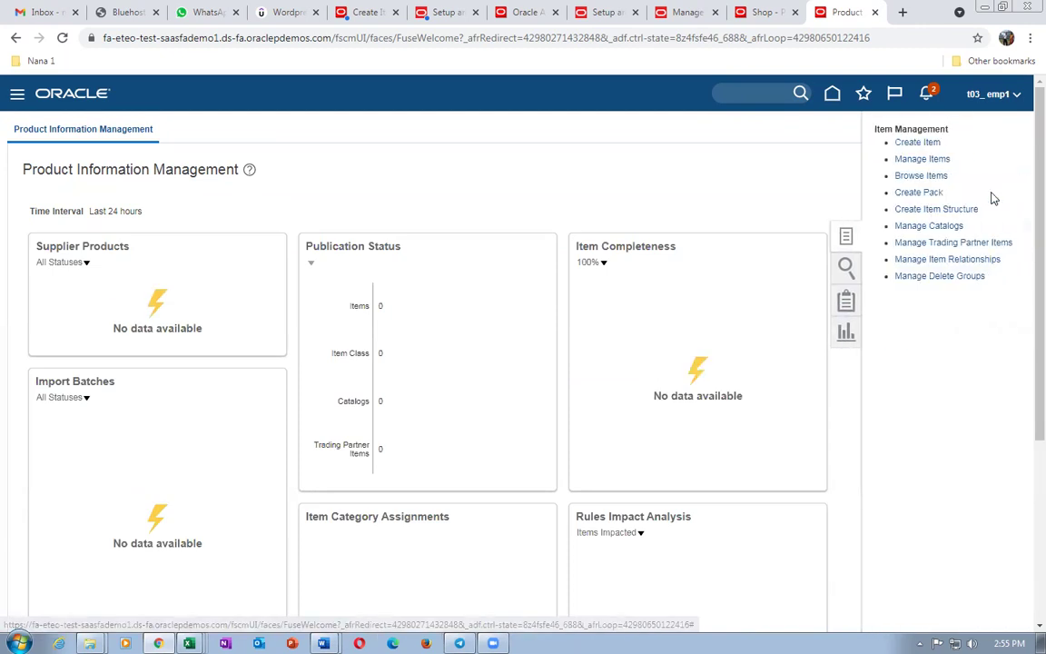
left_click(919, 176)
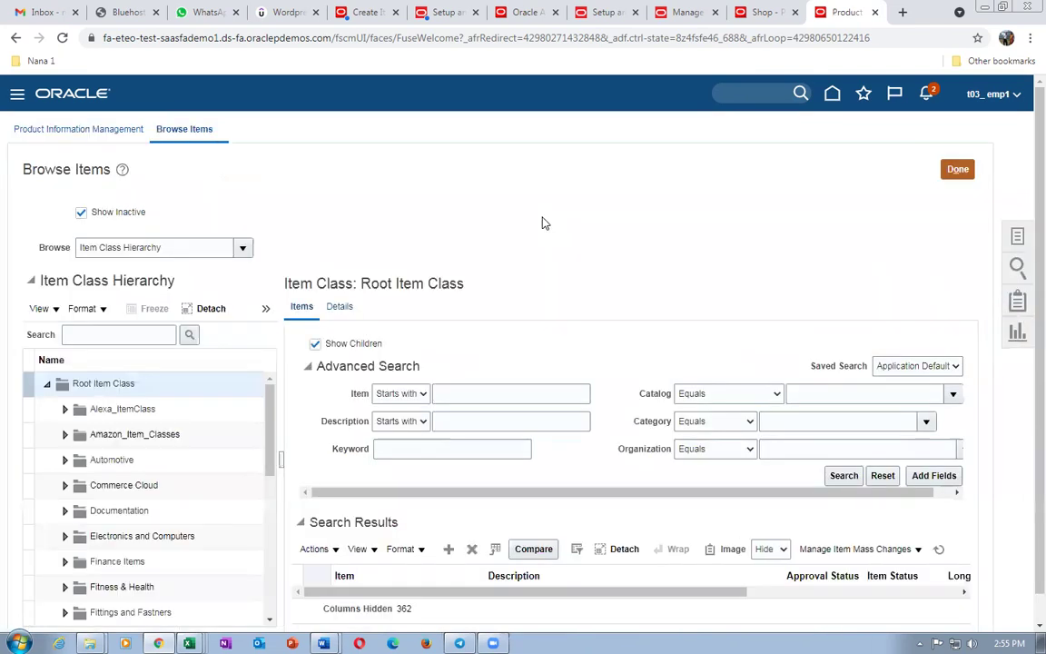
Search the root item class for items whose name starts with t03_ass
left_click(498, 393)
type("t03")
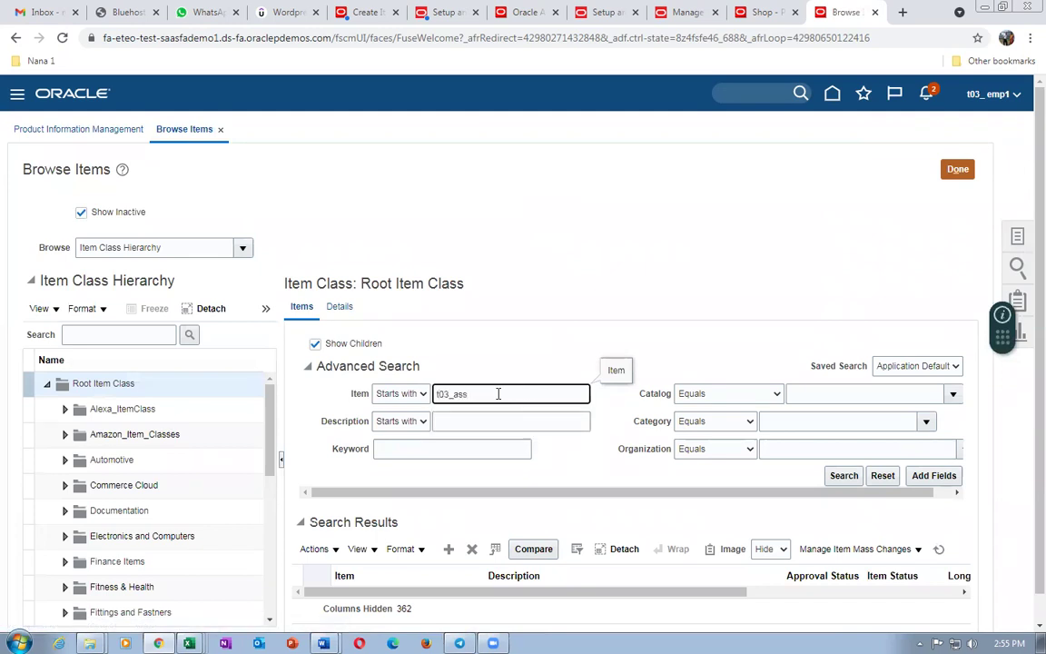
type("_ass")
scroll(574, 330, "down", 1)
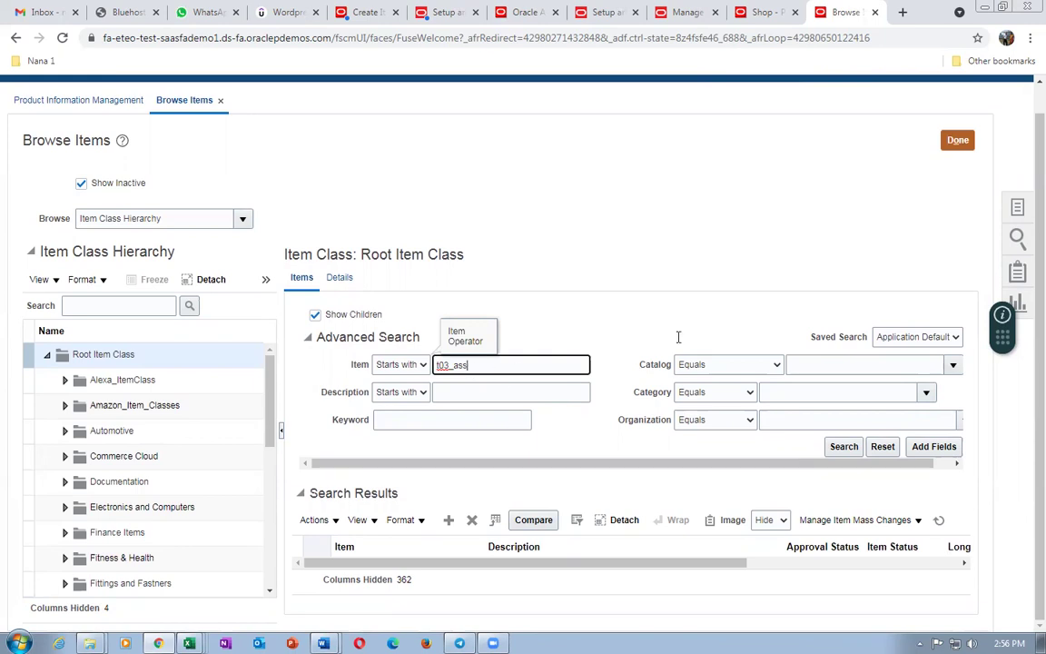
key("Return")
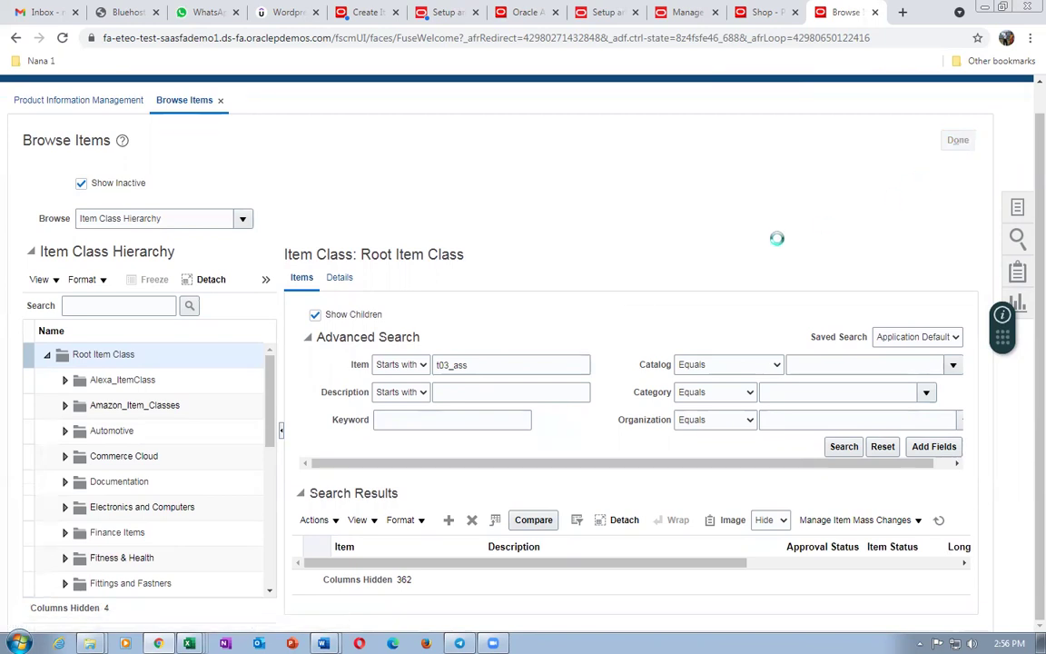
Start one new item in the T030 t03_master_0 organization, accepting the default item class and template
left_click(1017, 238)
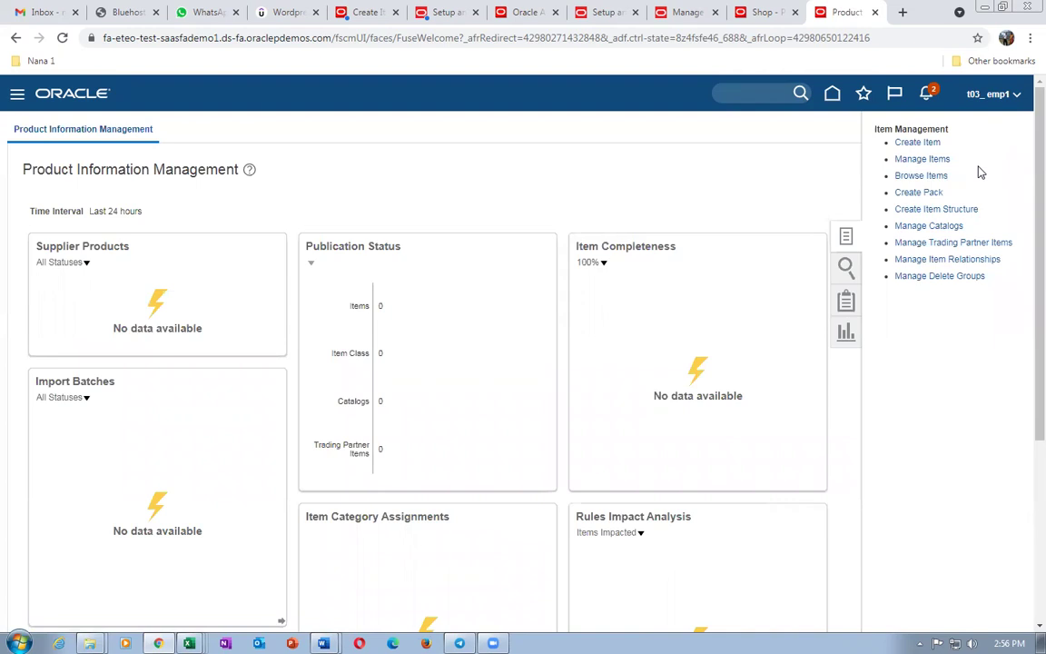
left_click(917, 143)
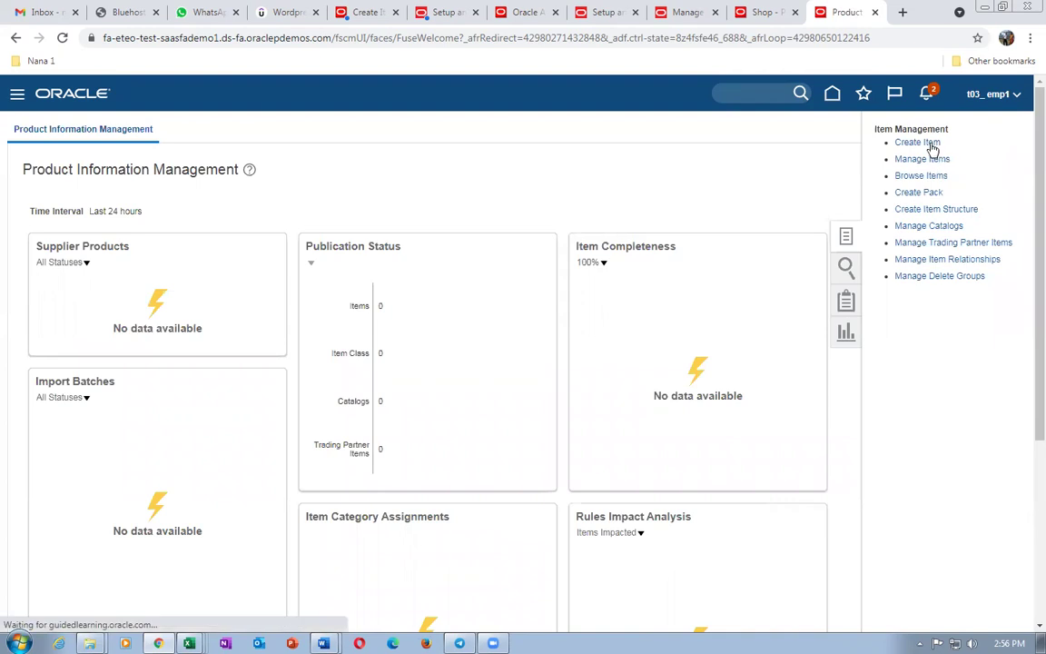
left_click(918, 142)
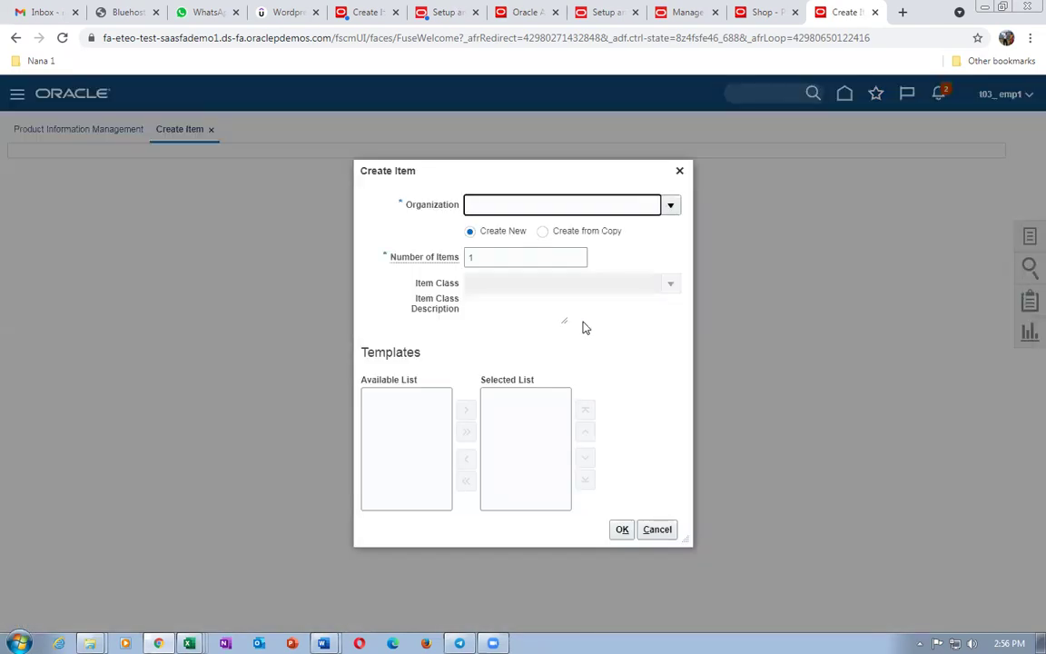
type("t03")
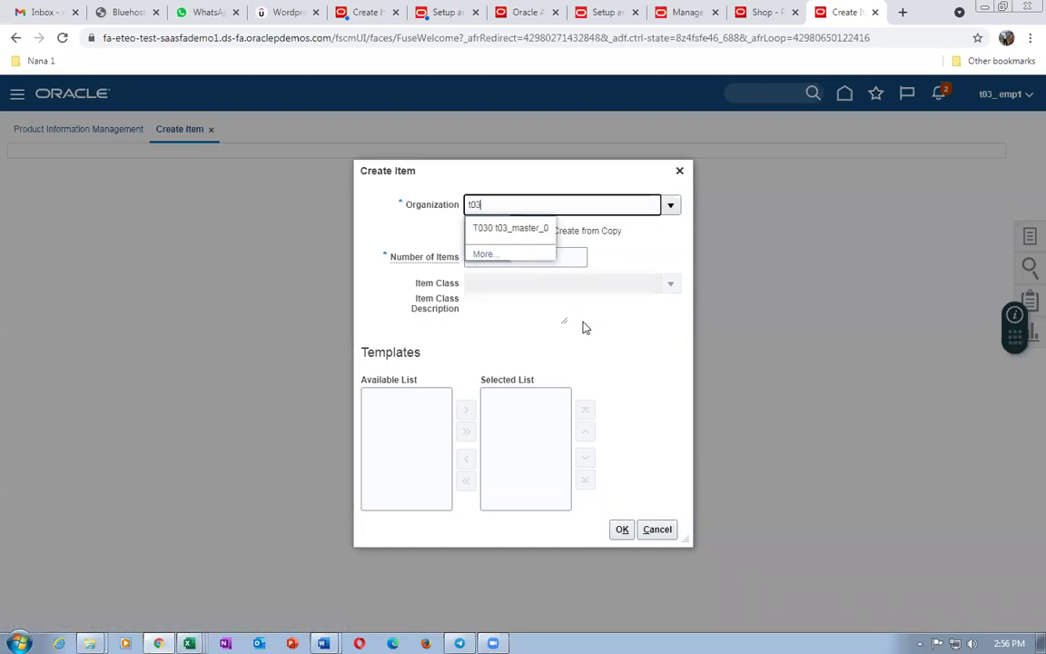
left_click(514, 227)
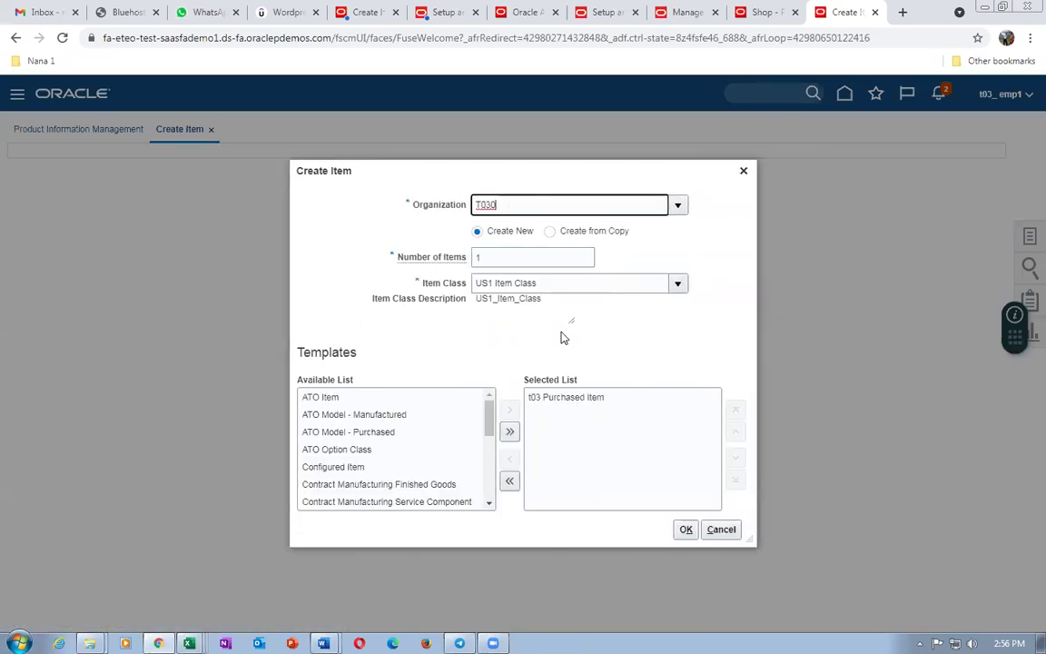
left_click(686, 529)
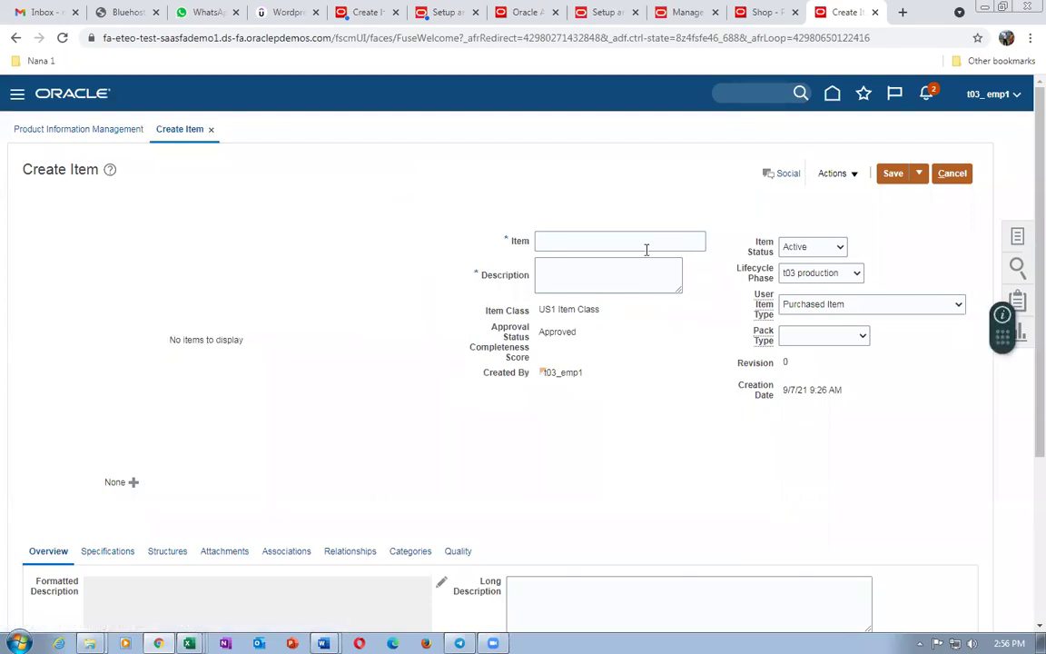
Enter t03_asset_item as both the item name and the description
left_click(648, 243)
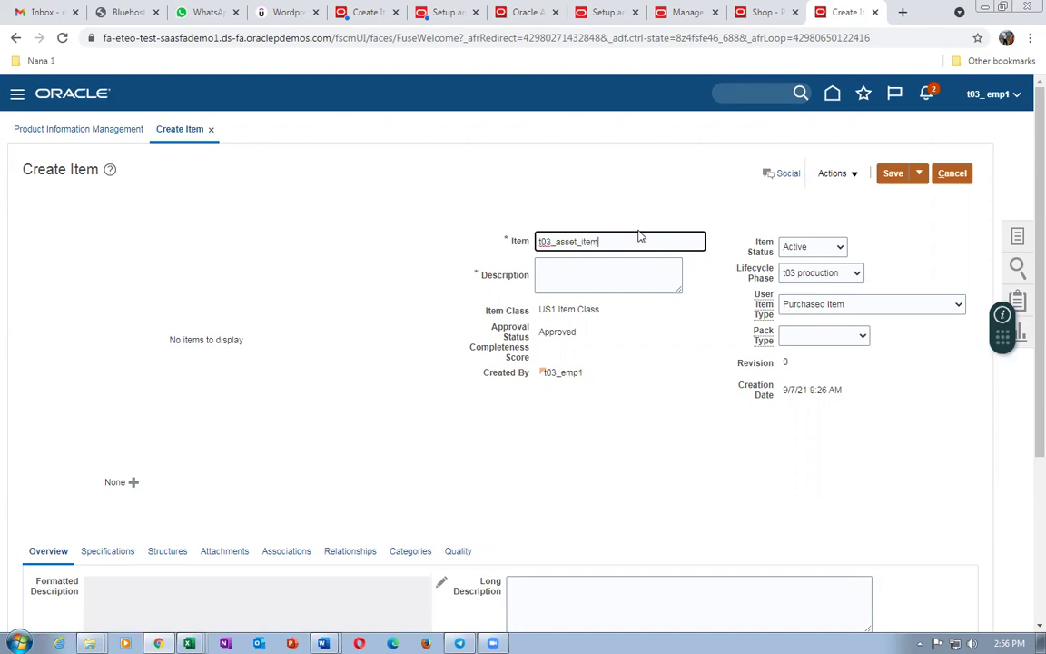
double_click(640, 236)
left_click(650, 238)
left_click_drag(650, 238, 538, 247)
key("ctrl+c")
left_click(575, 279)
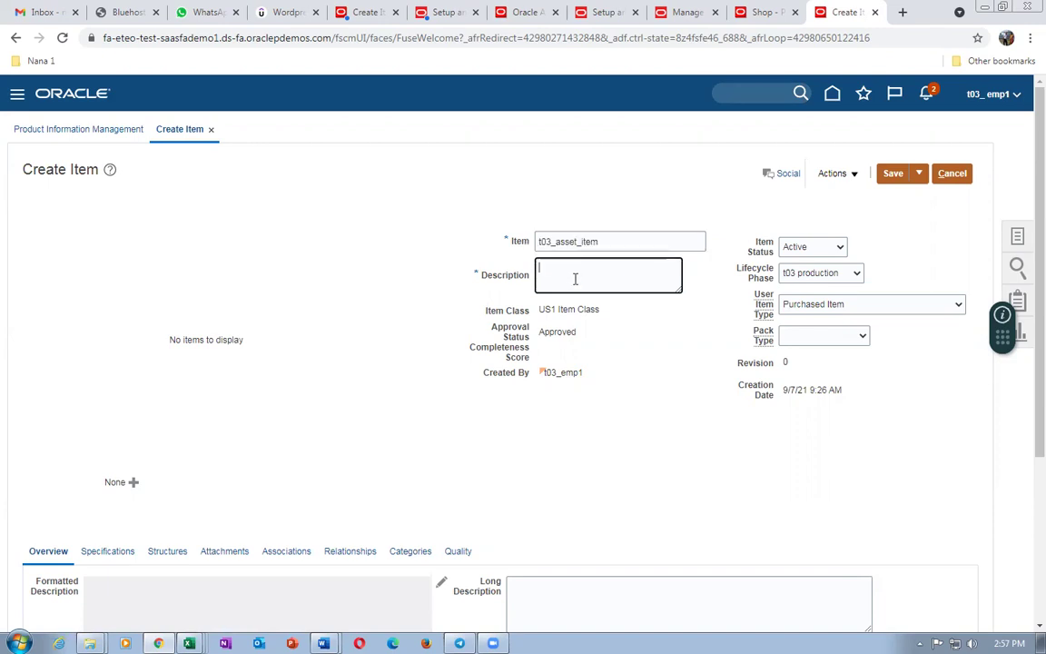
key("ctrl+v")
Review the costing attributes in the manufacturing specifications of t03_asset_item
scroll(222, 495, "down", 2)
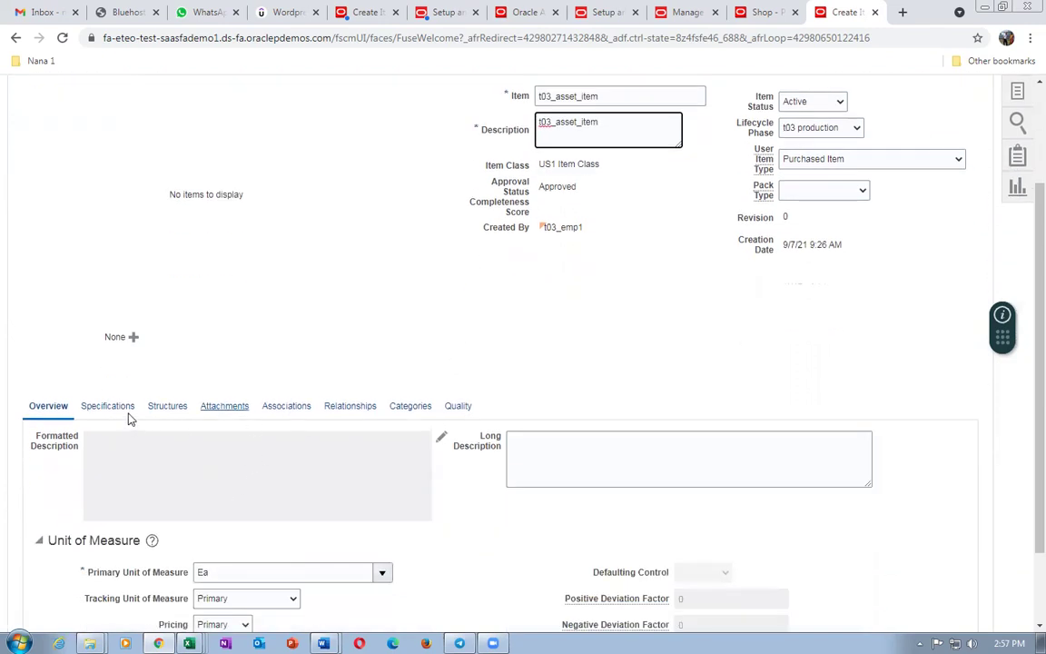
left_click(97, 411)
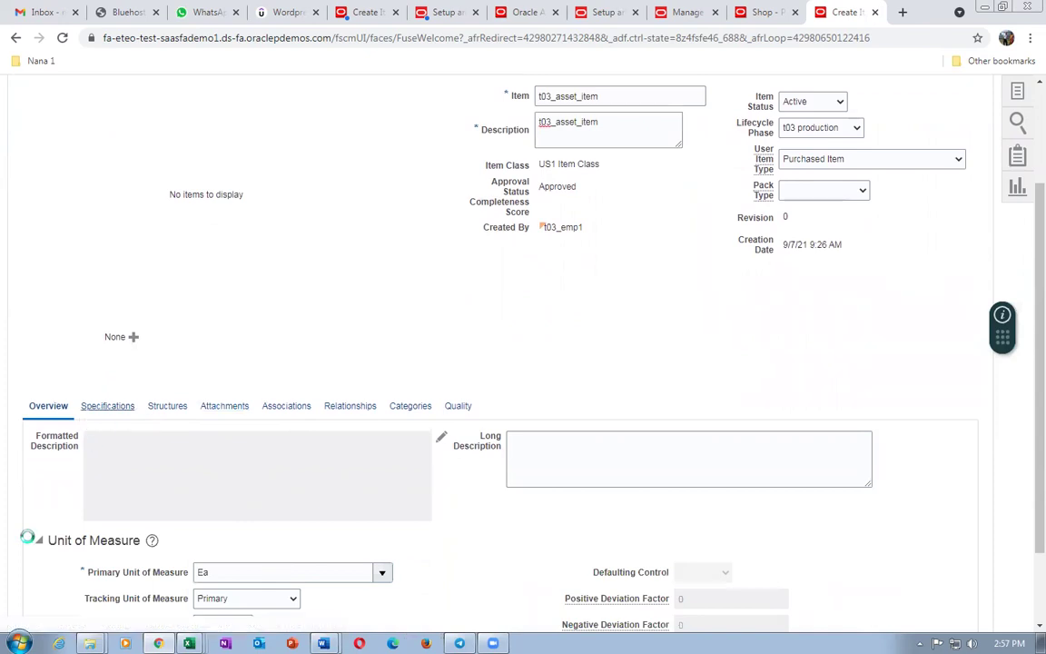
scroll(29, 539, "down", 1)
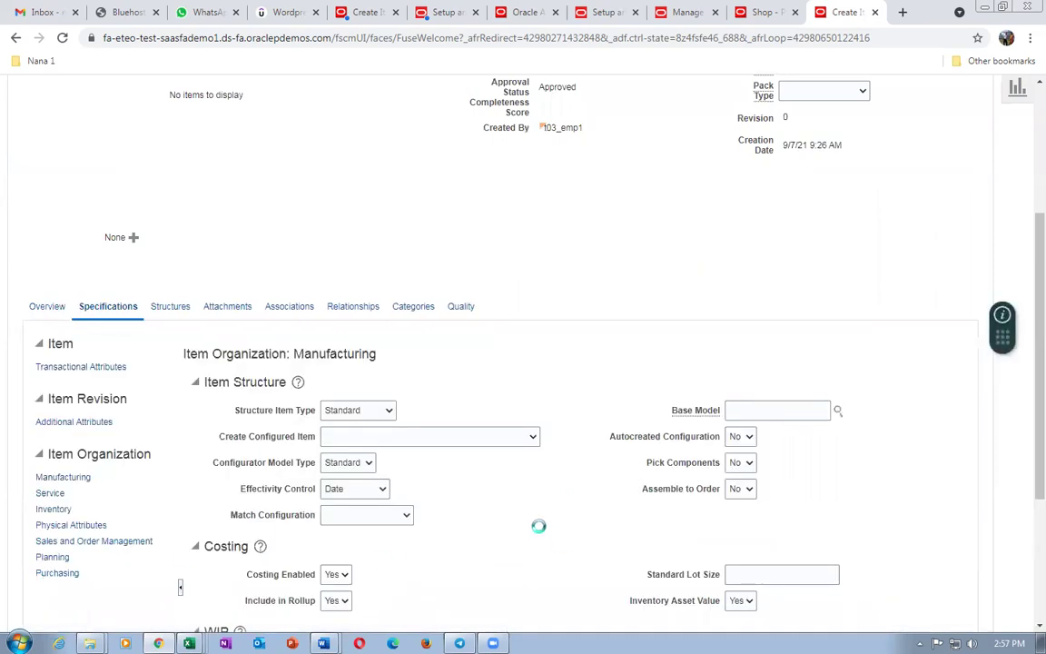
scroll(540, 534, "down", 2)
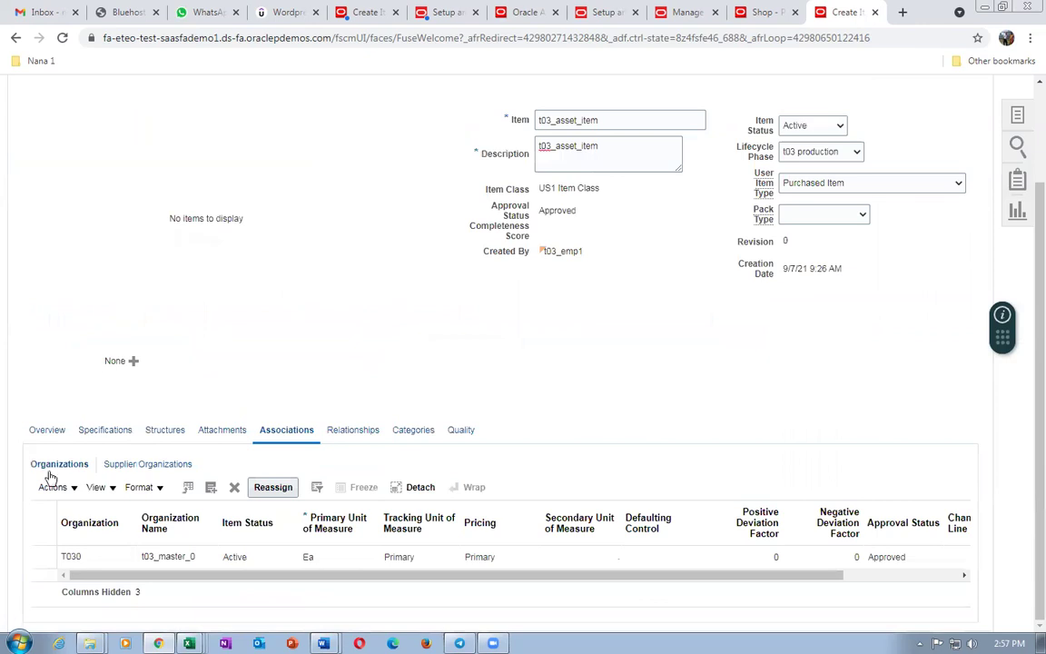
Associate t03_asset_item with the T031 t03_child_1 organization
left_click(51, 488)
left_click(82, 535)
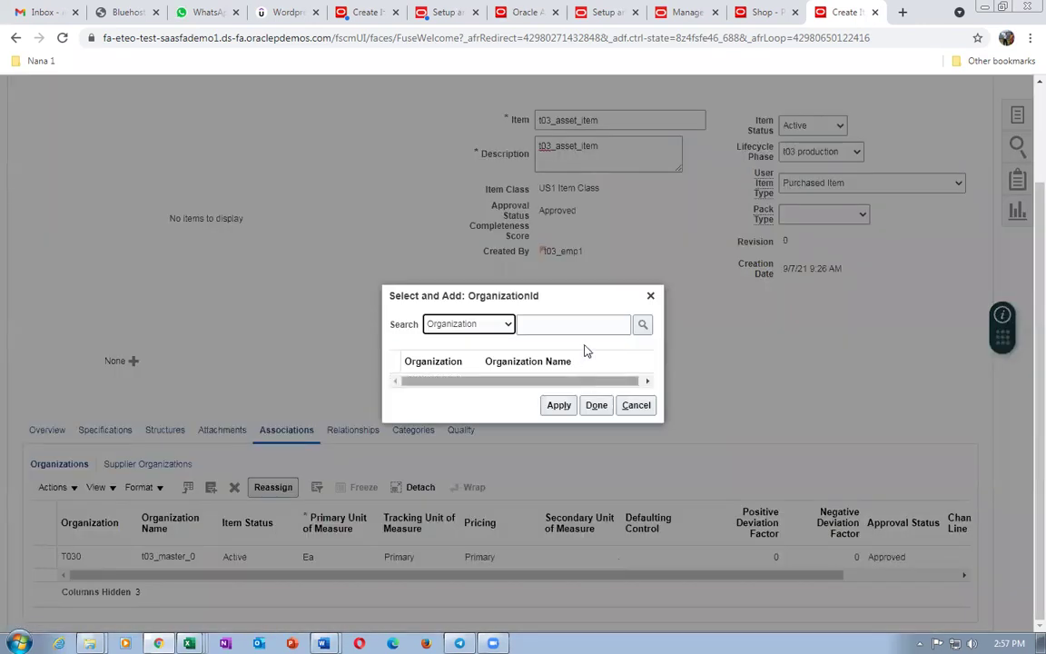
left_click(589, 326)
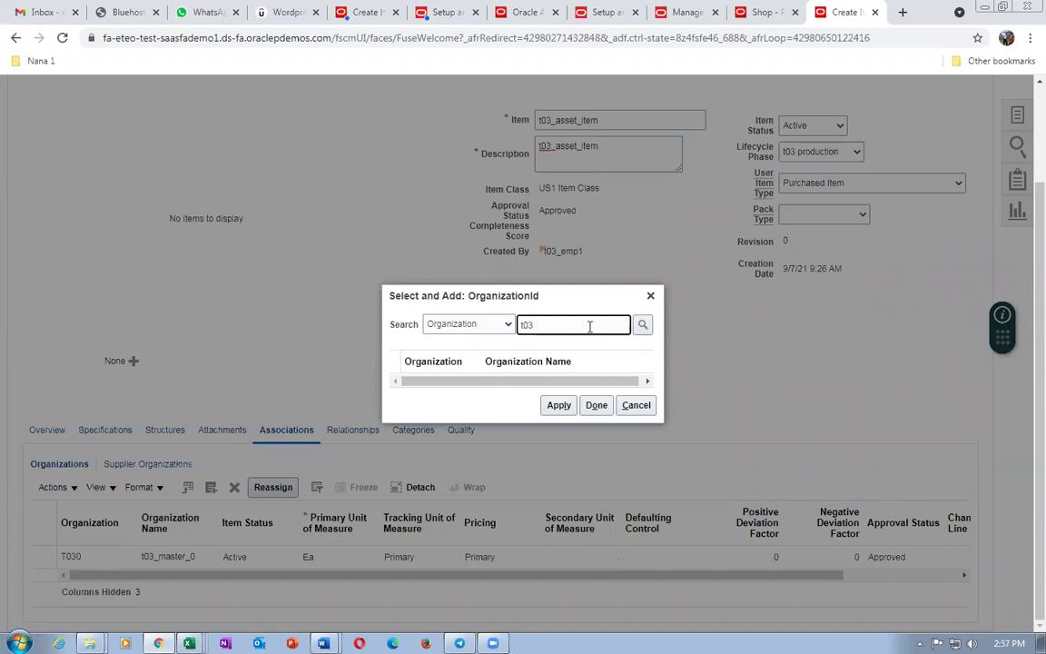
key("Return")
left_click(389, 386)
left_click(558, 429)
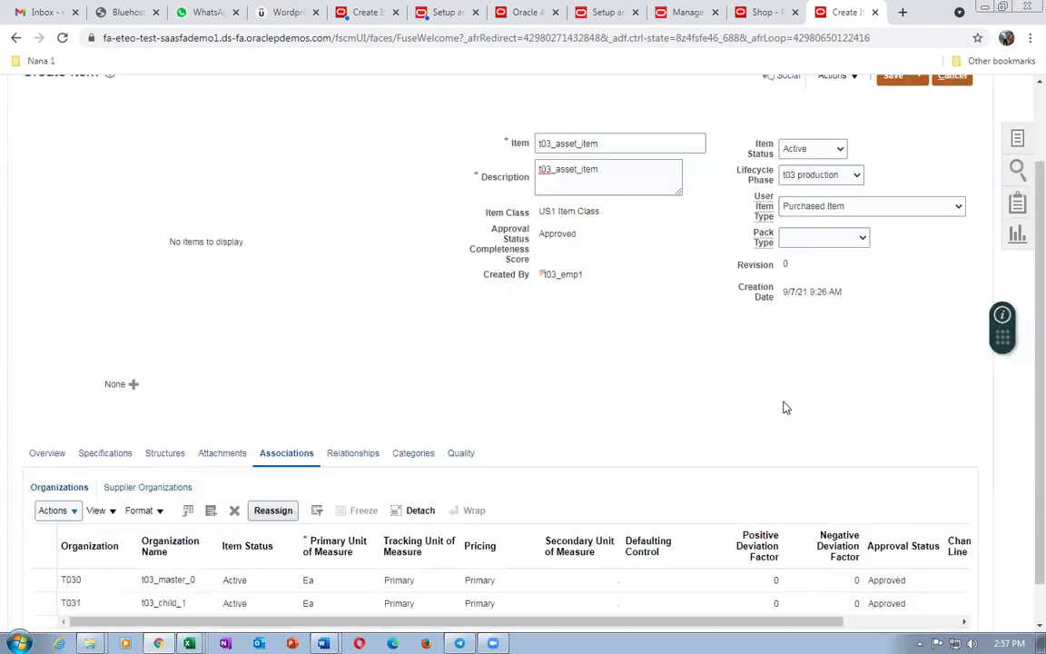
Save t03_asset_item and close it, returning to Product Information Management
left_click(918, 180)
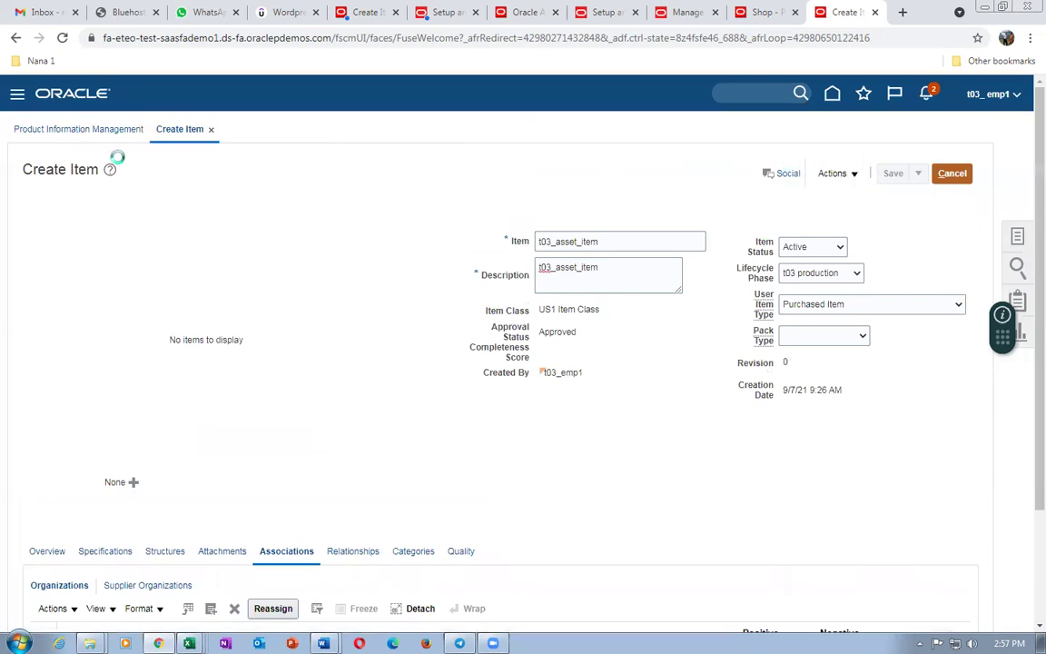
scroll(130, 219, "down", 2)
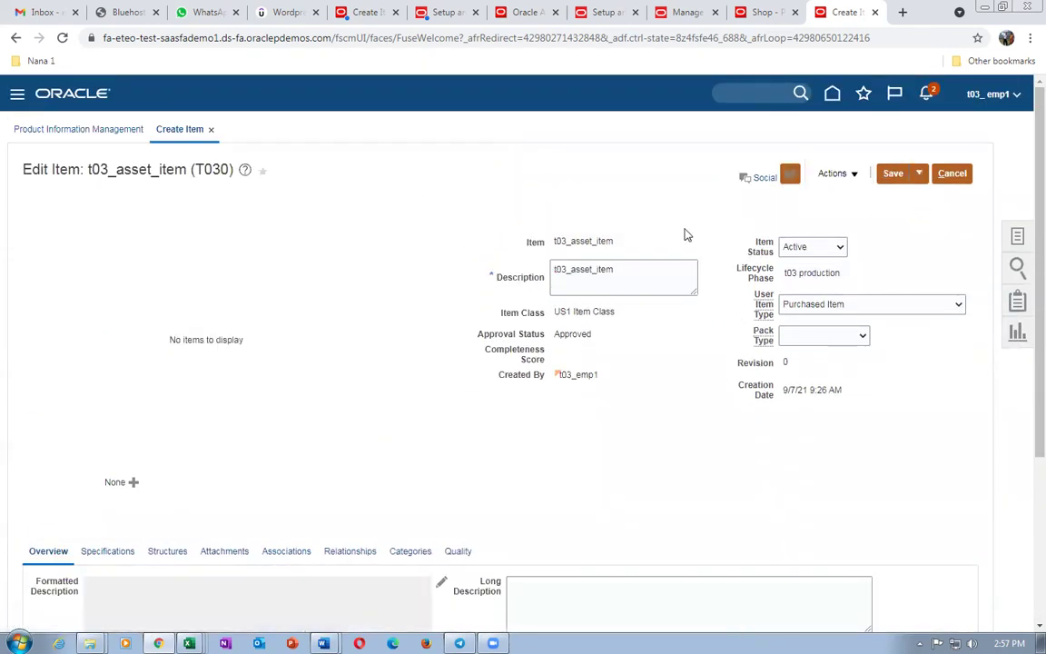
left_click(919, 175)
left_click(928, 198)
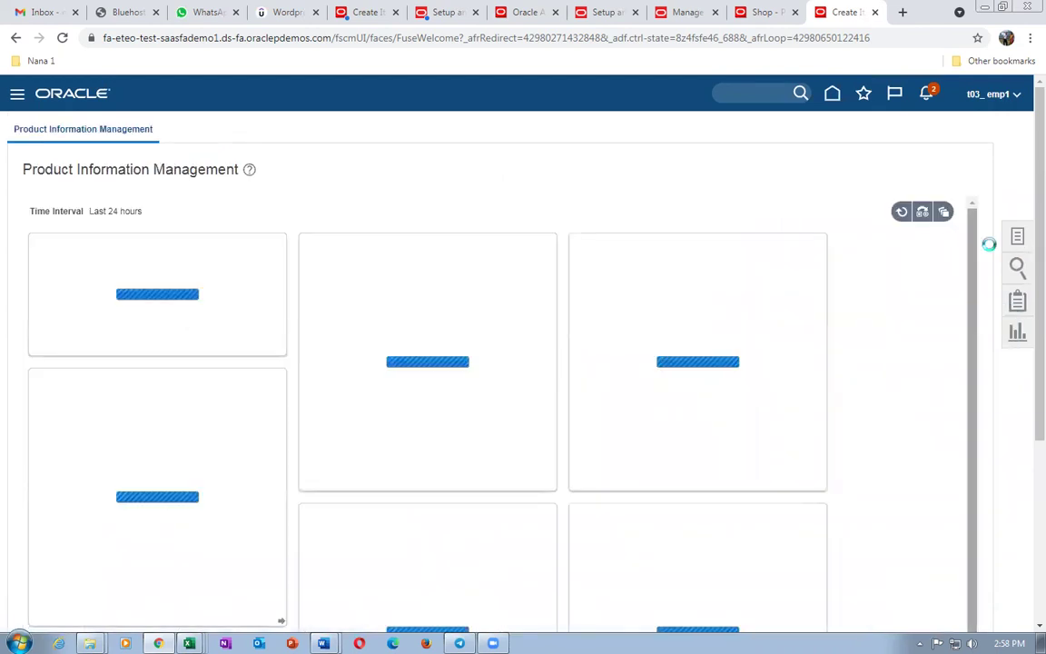
Start a second new item in the t03 master organization with the default item class and template
left_click(1018, 237)
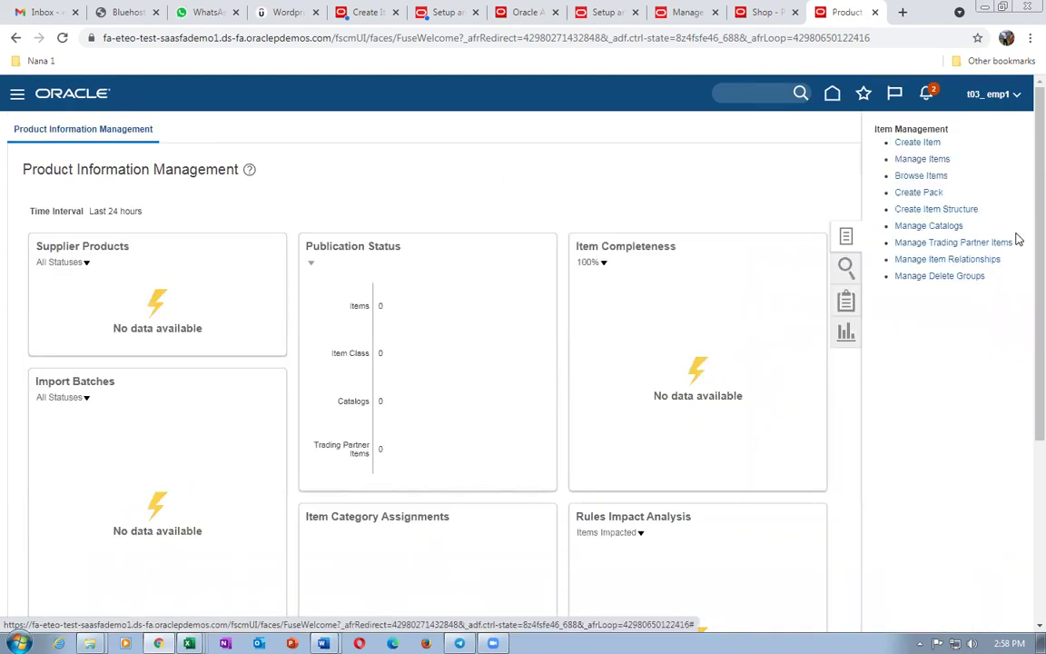
left_click(920, 142)
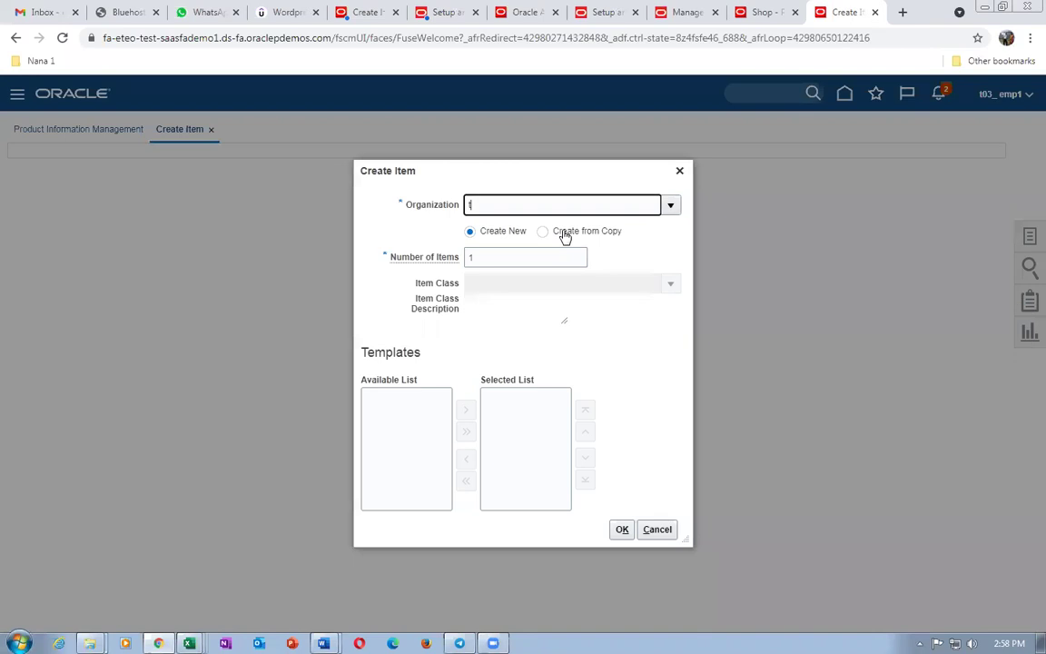
type("03")
left_click(545, 229)
left_click(686, 529)
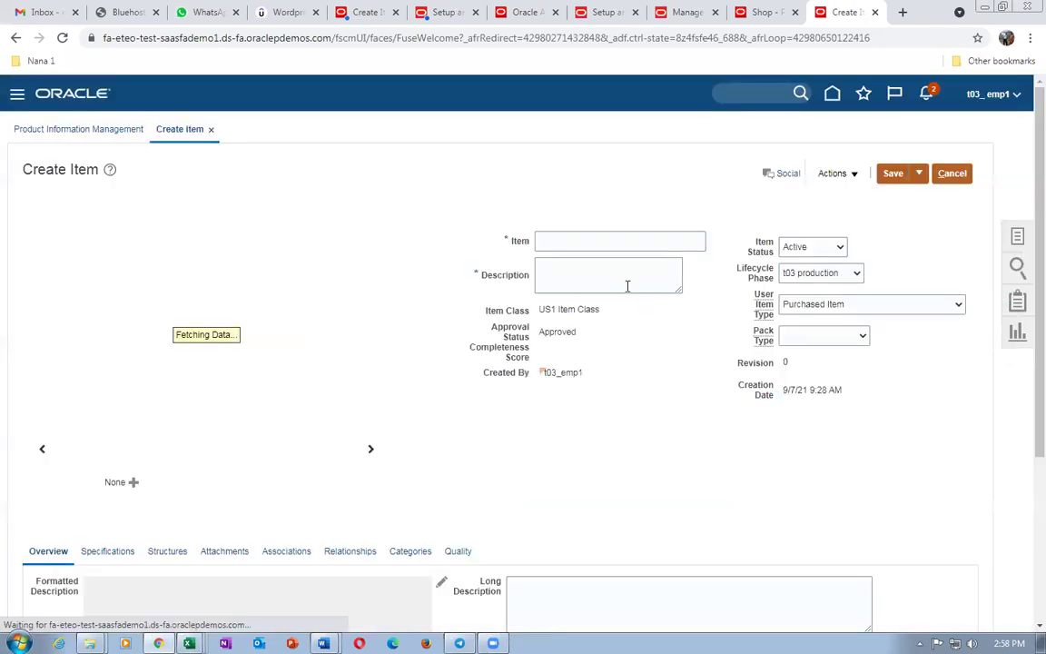
Enter t03_expense_item as both the name and the description of the new item
left_click(612, 243)
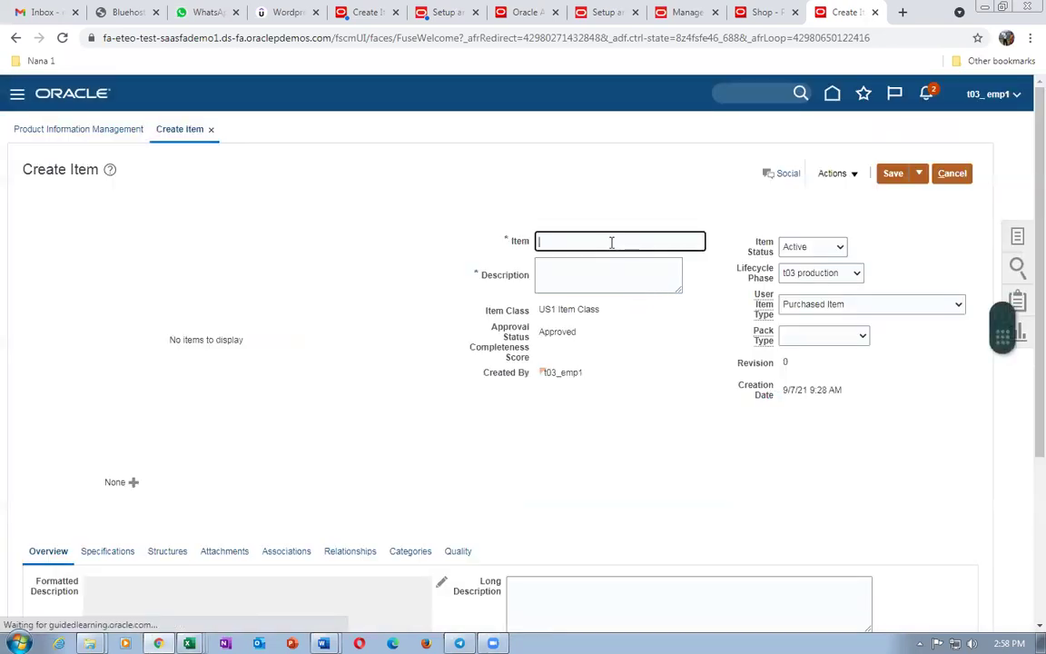
type("t03_expense_item")
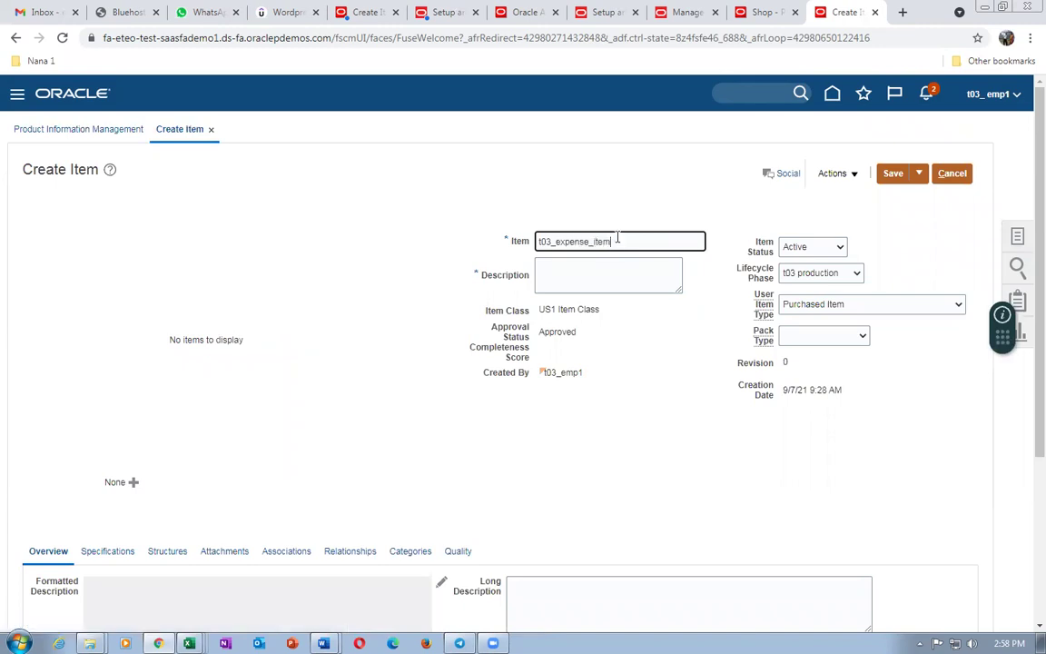
left_click_drag(618, 238, 535, 248)
left_click(581, 269)
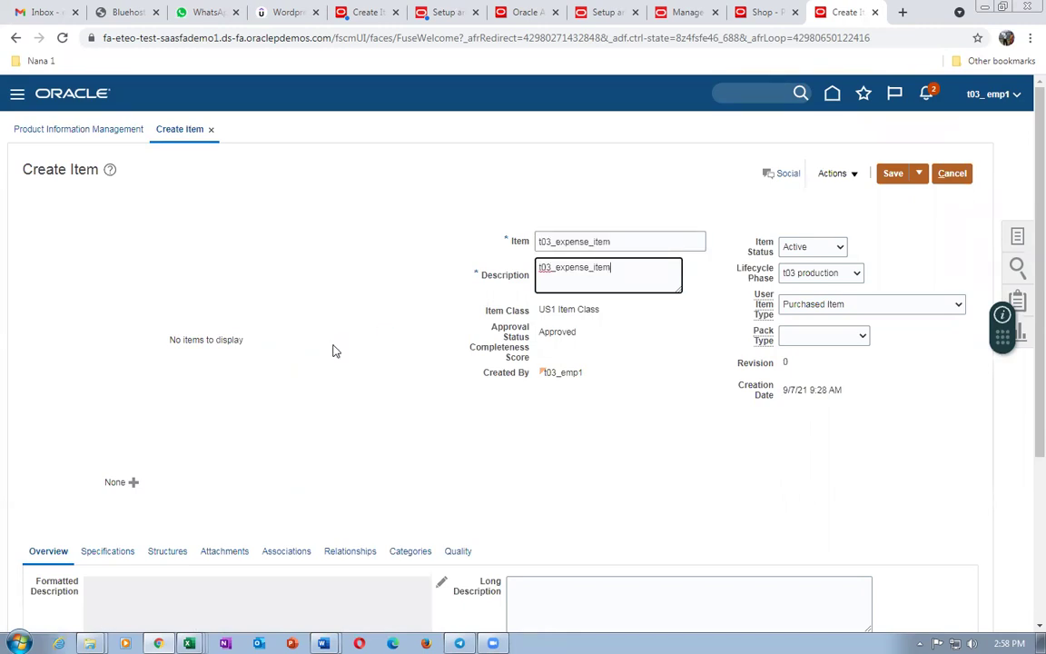
Set Inventory Asset Value to No in the item's manufacturing costing specifications
scroll(334, 351, "down", 3)
left_click(91, 335)
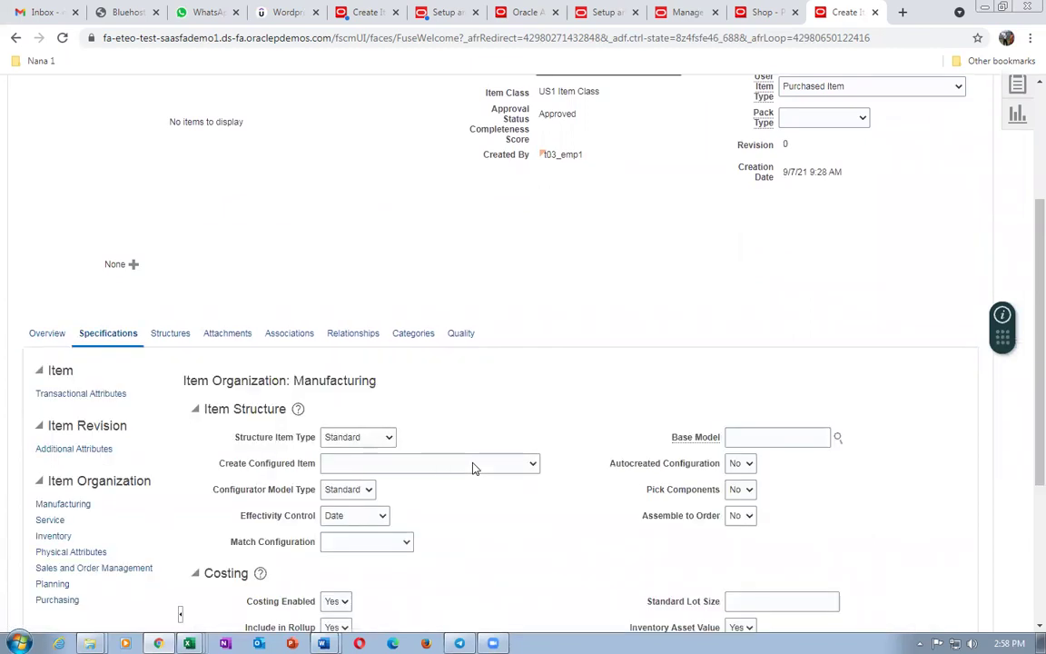
scroll(472, 468, "down", 2)
left_click(742, 483)
left_click(740, 507)
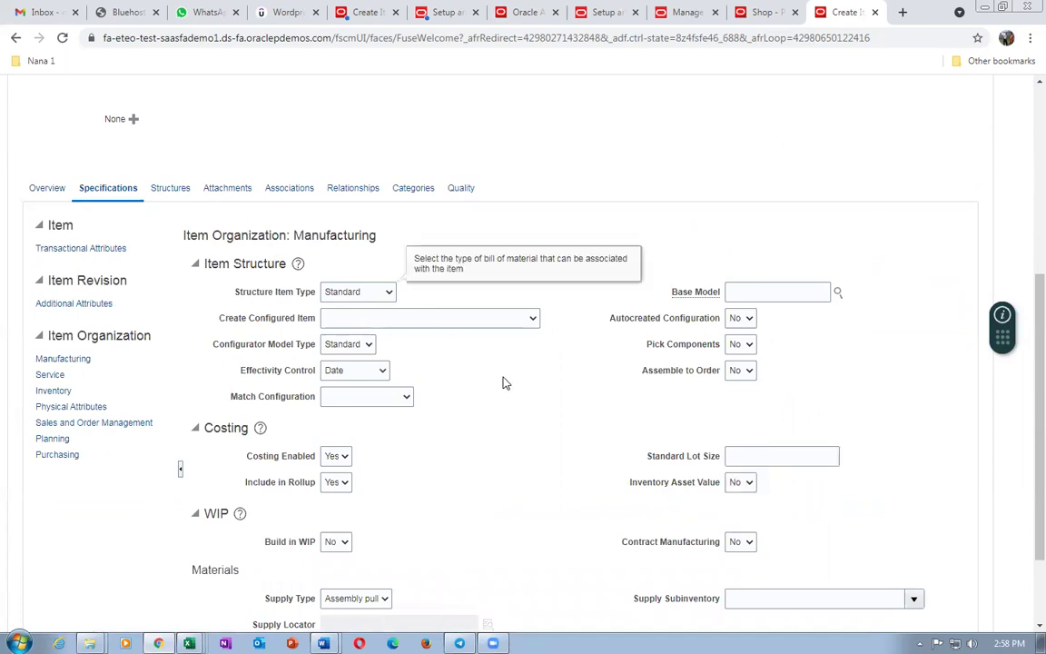
Associate t03_expense_item with the T031 t03_child_1 organization, and save and close the item
left_click(284, 195)
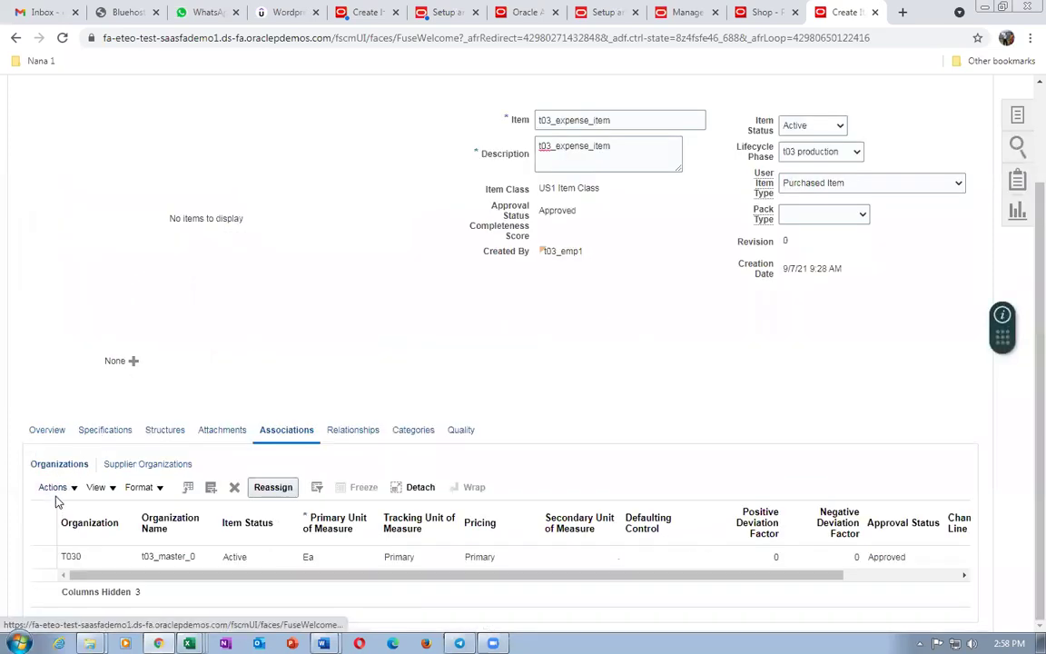
left_click(53, 487)
left_click(68, 532)
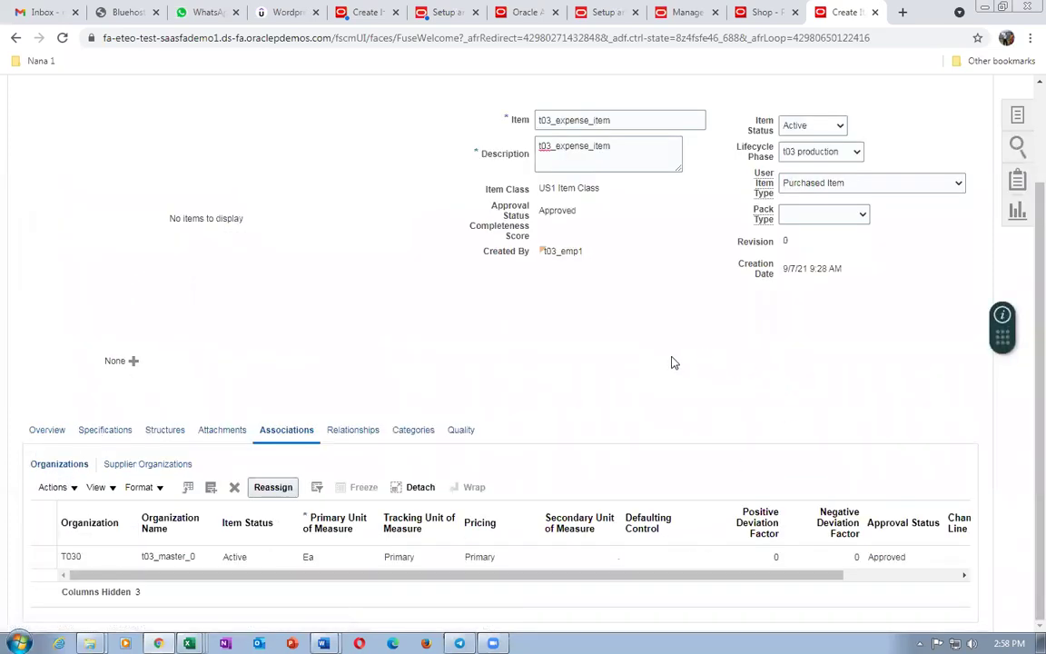
left_click(580, 325)
type("t")
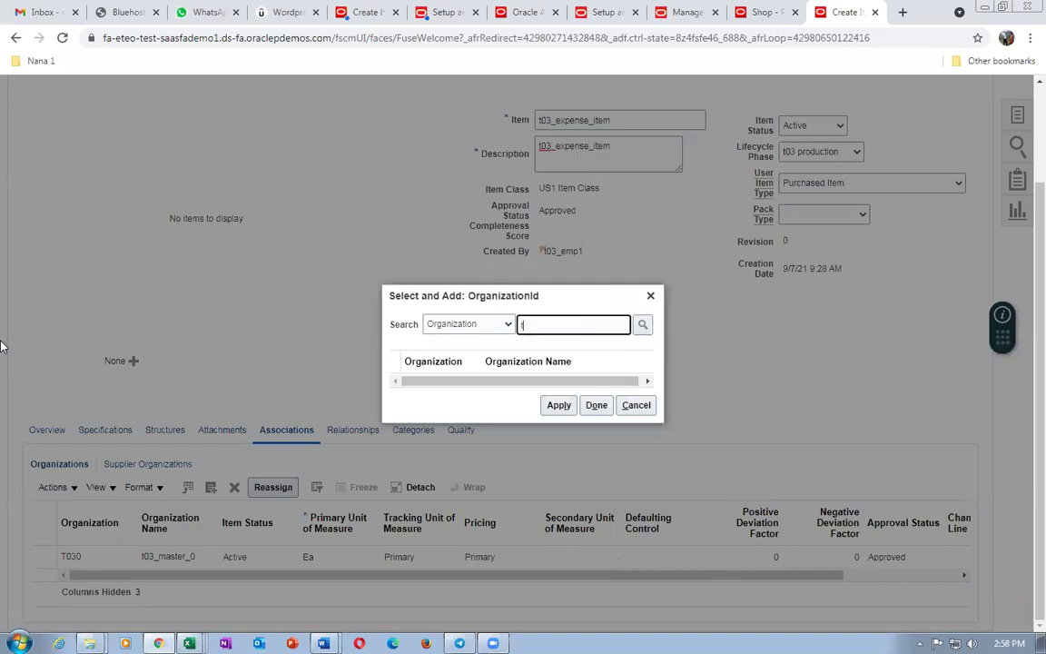
type("03")
key("Return")
left_click(397, 382)
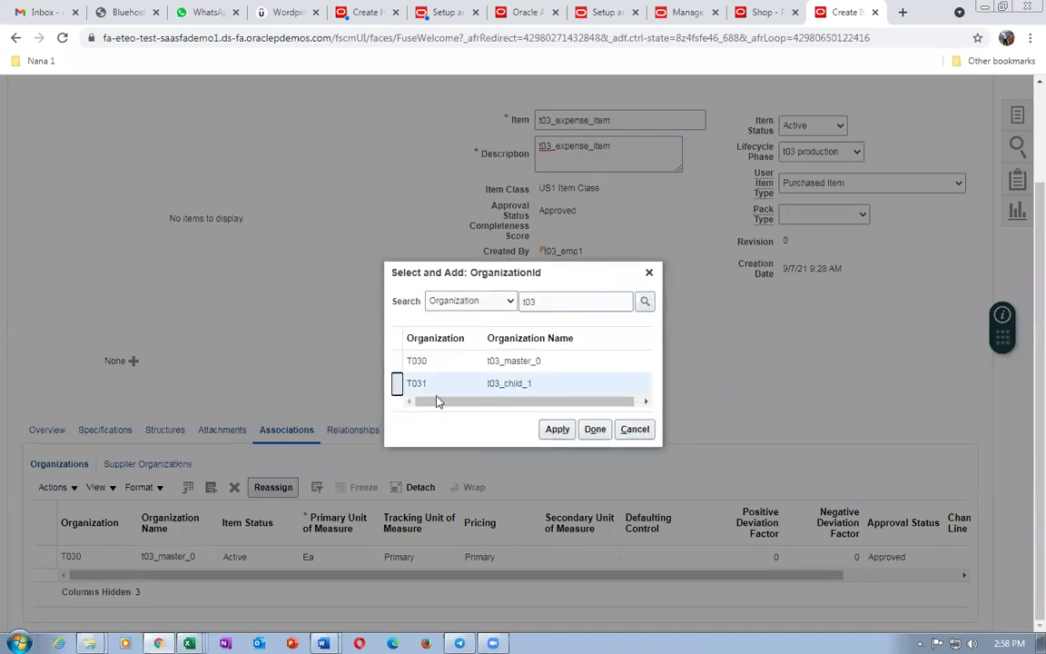
left_click(557, 428)
left_click(593, 432)
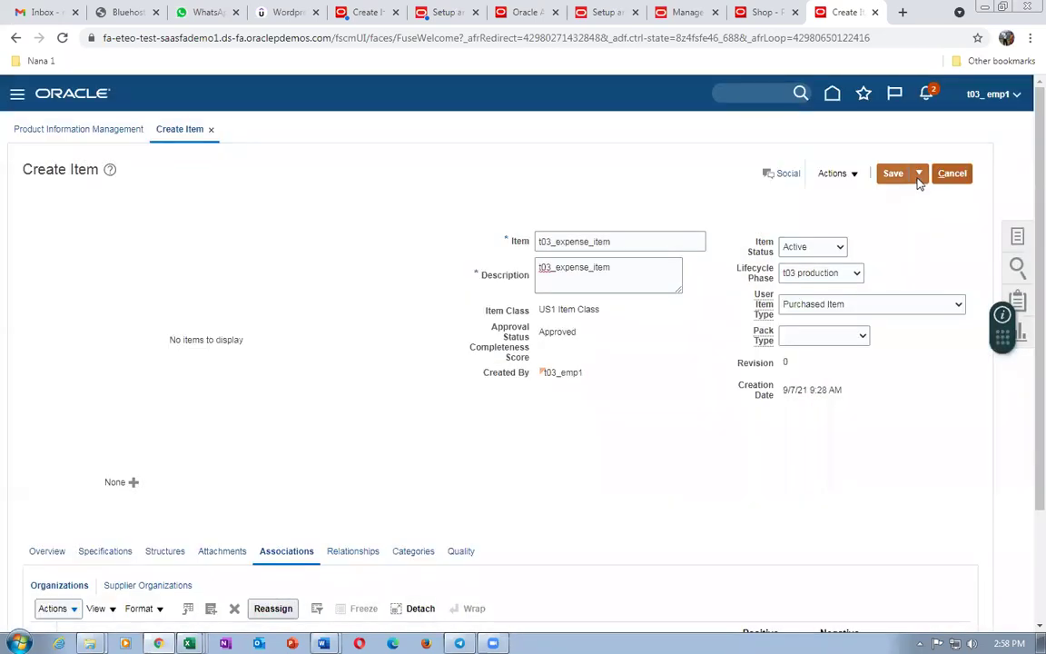
left_click(918, 178)
left_click(922, 196)
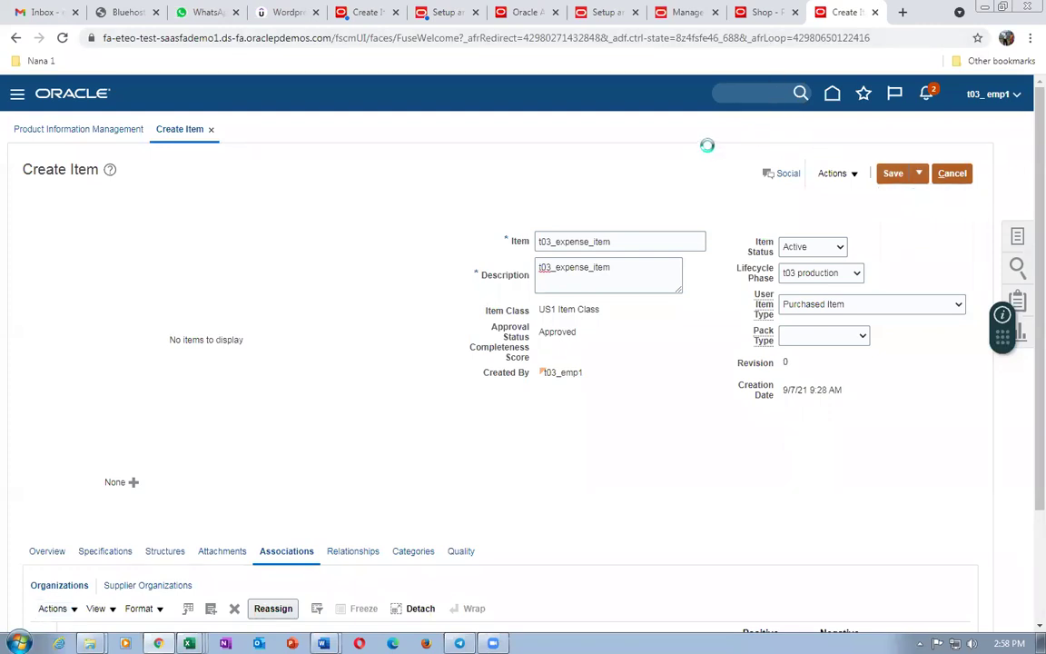
Select t03_asset_item as the item on the open requisition line and check its delivery and billing details
left_click(756, 13)
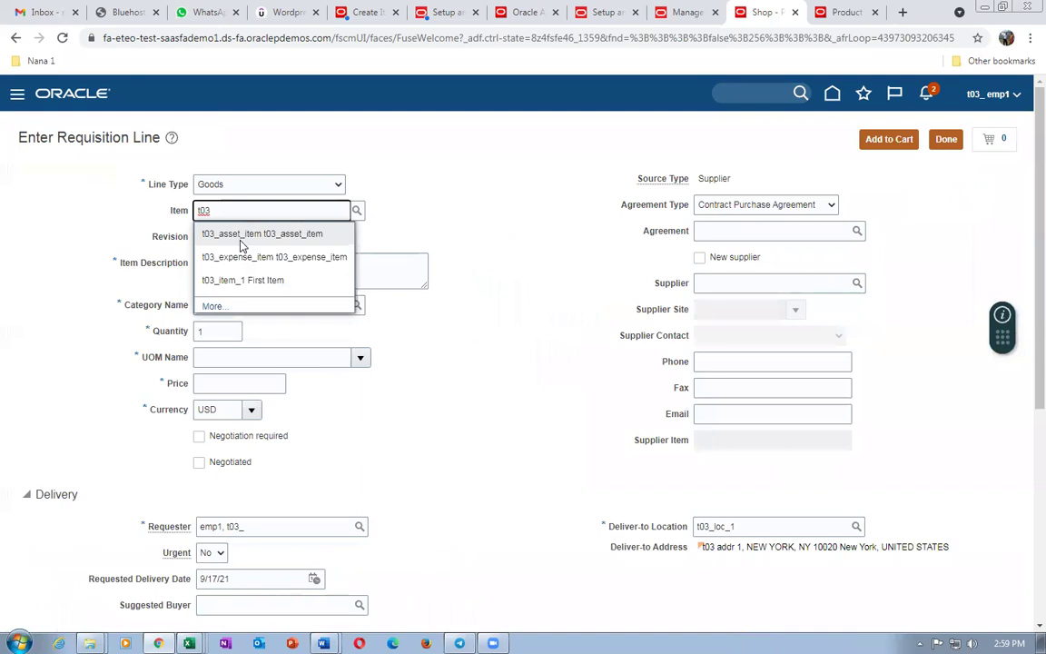
left_click(241, 238)
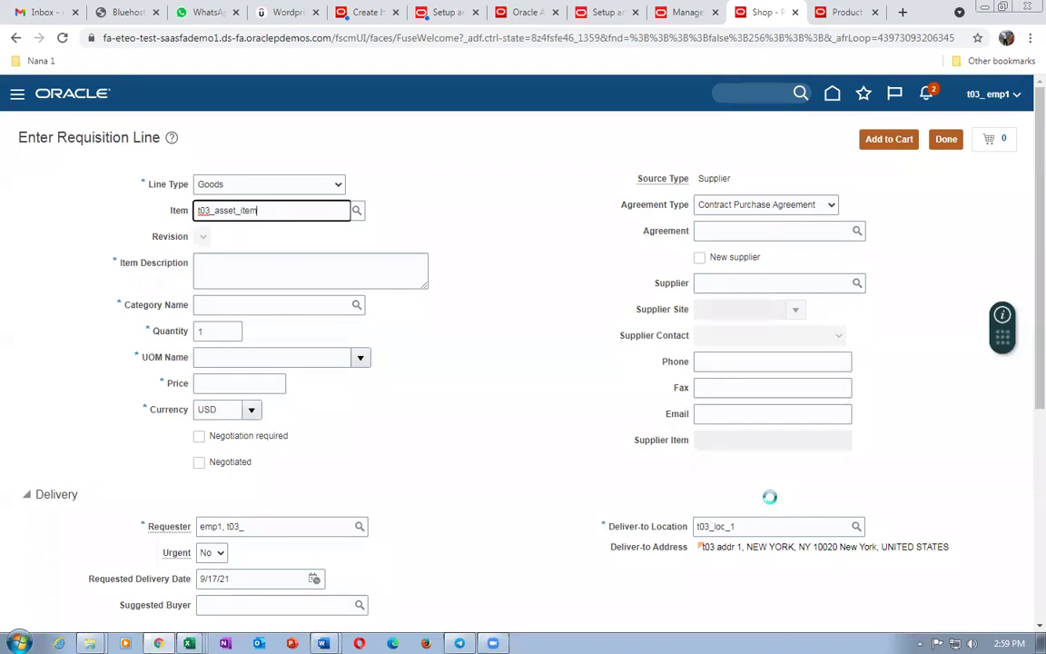
key("alt+Tab")
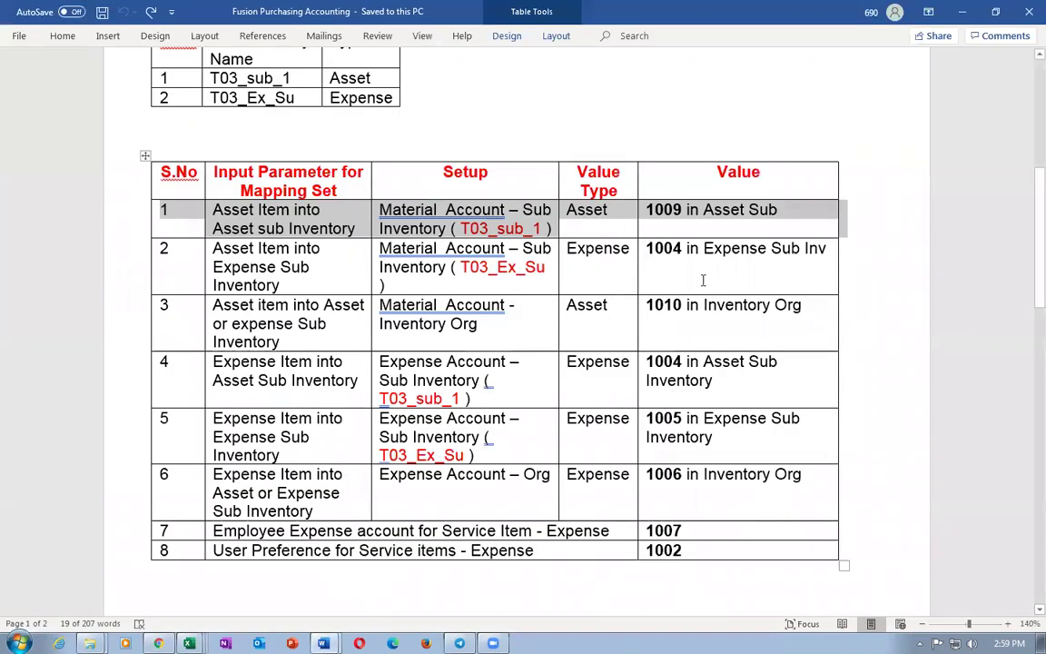
key("alt+Tab")
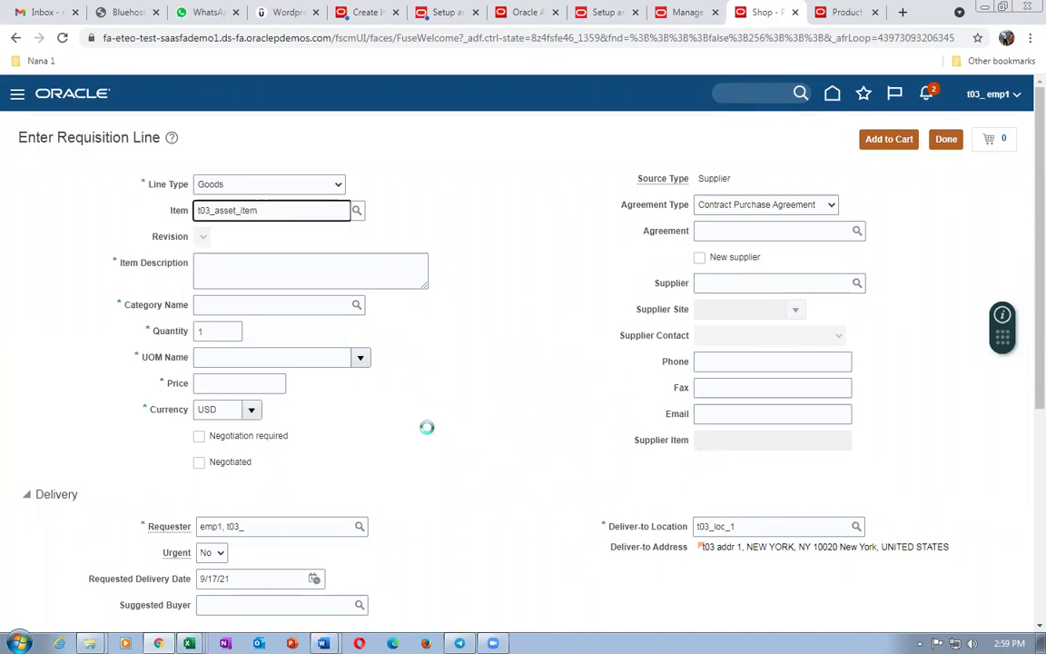
scroll(431, 445, "down", 2)
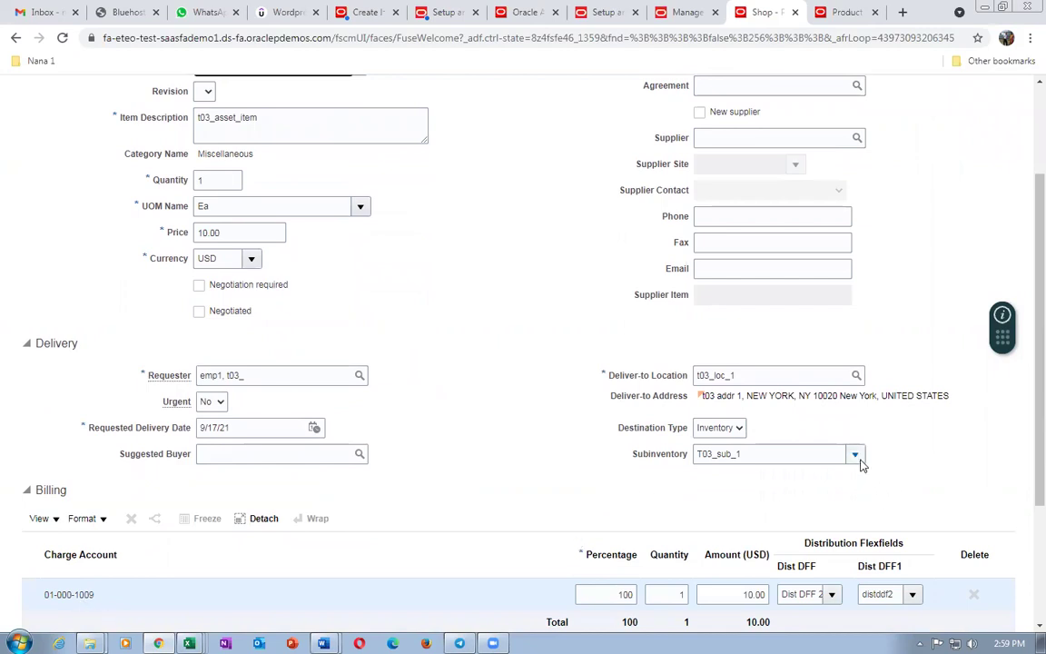
Set the requisition line's subinventory to T03_Ex_Su, following the Word mapping table, and add the line to the cart
key("alt+Tab")
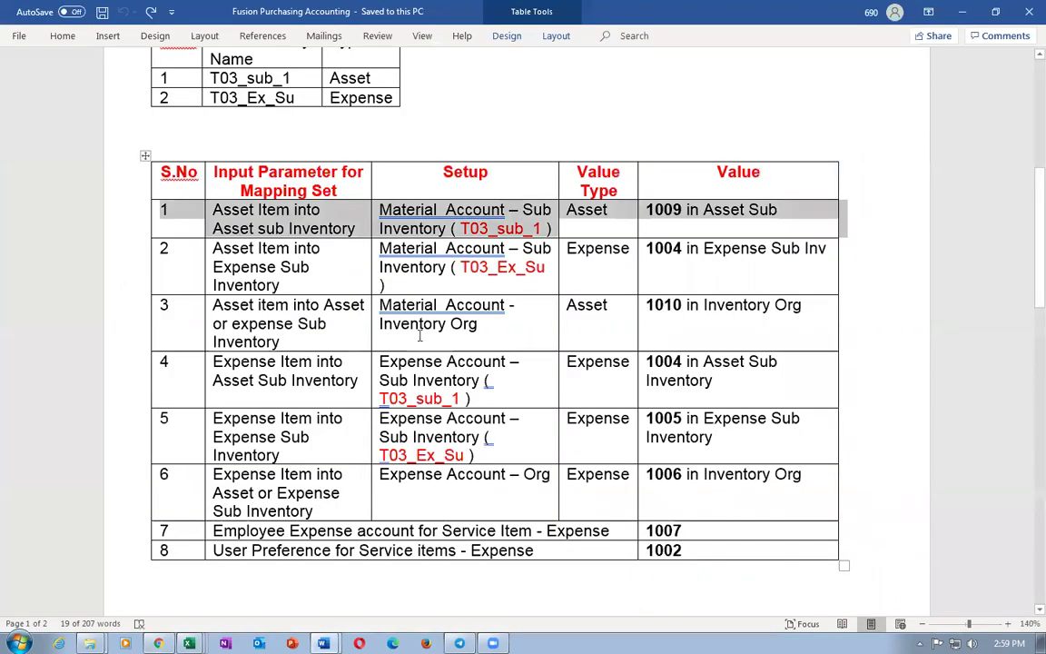
left_click(261, 304)
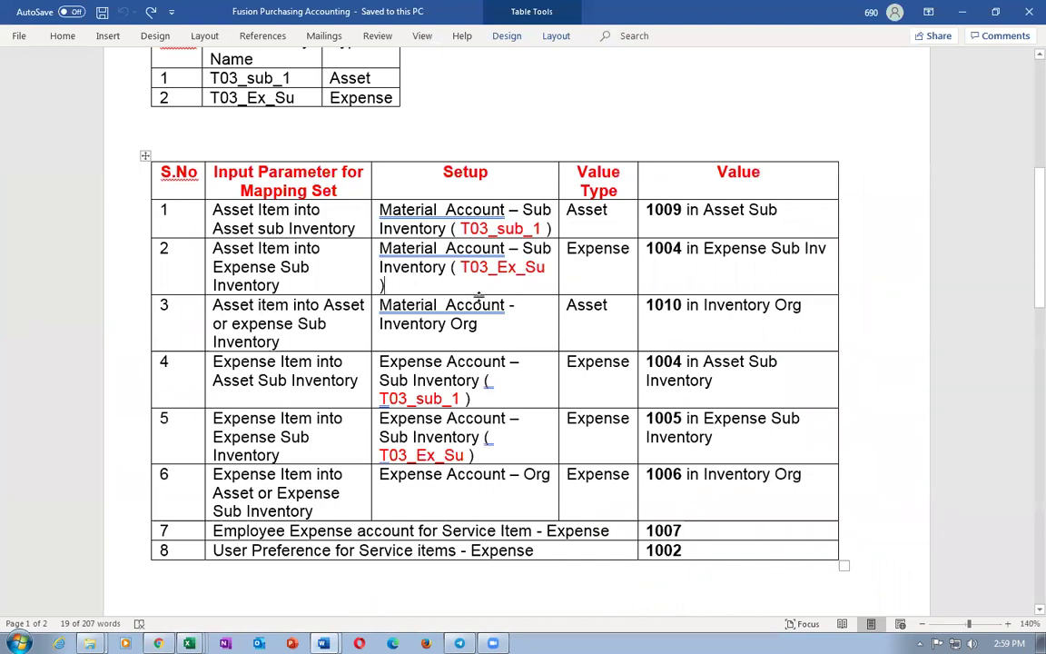
key("alt+Tab")
left_click(854, 456)
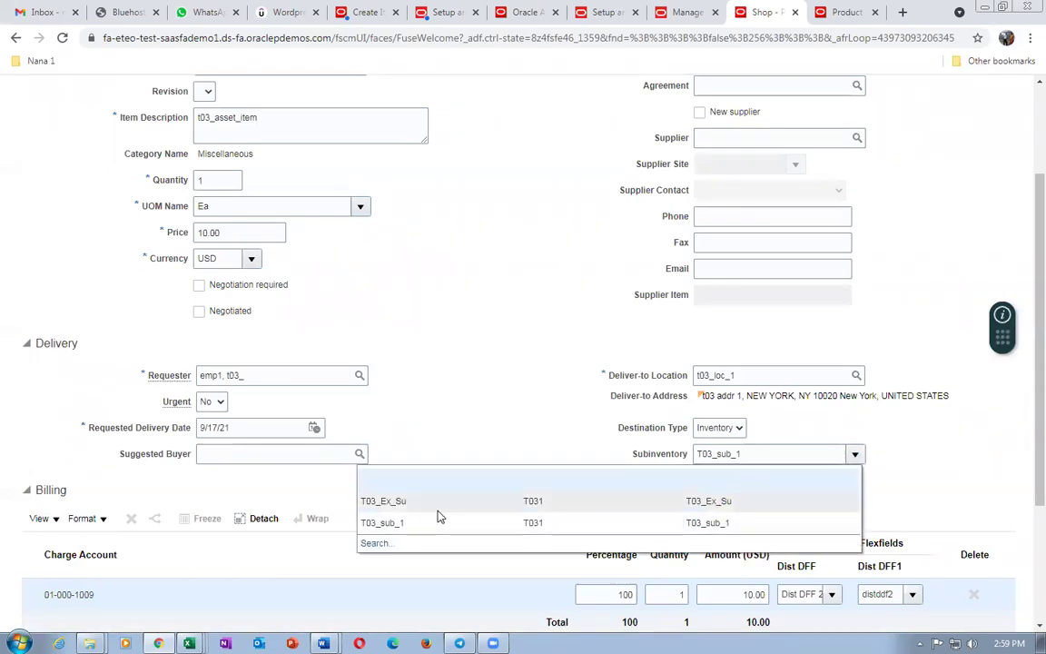
left_click(438, 510)
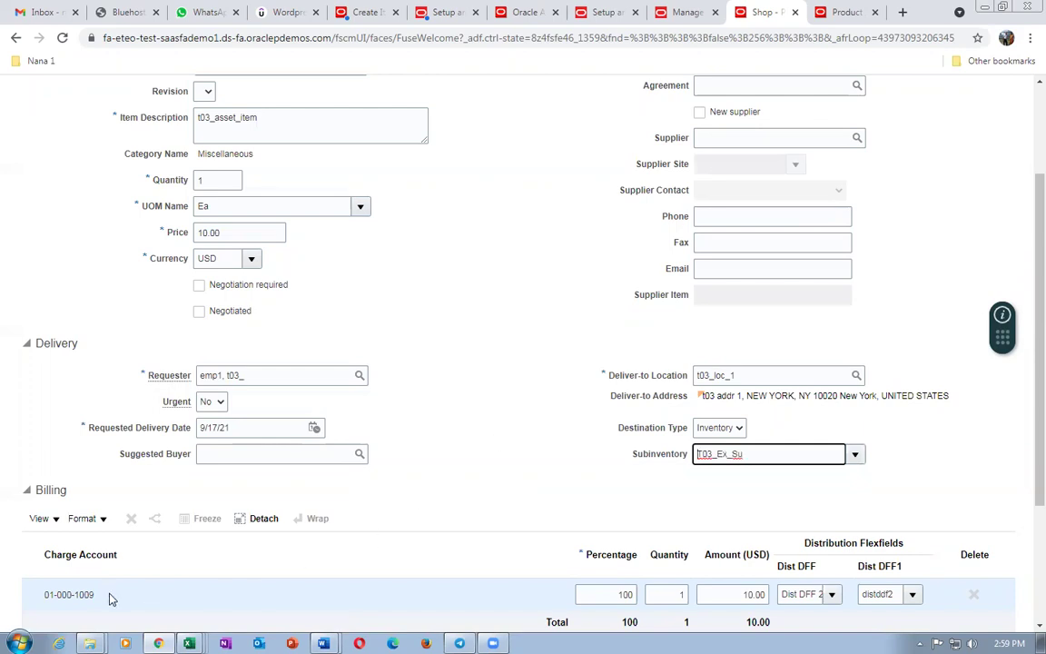
key("alt+Tab")
key("alt+Tab")
scroll(549, 503, "up", 2)
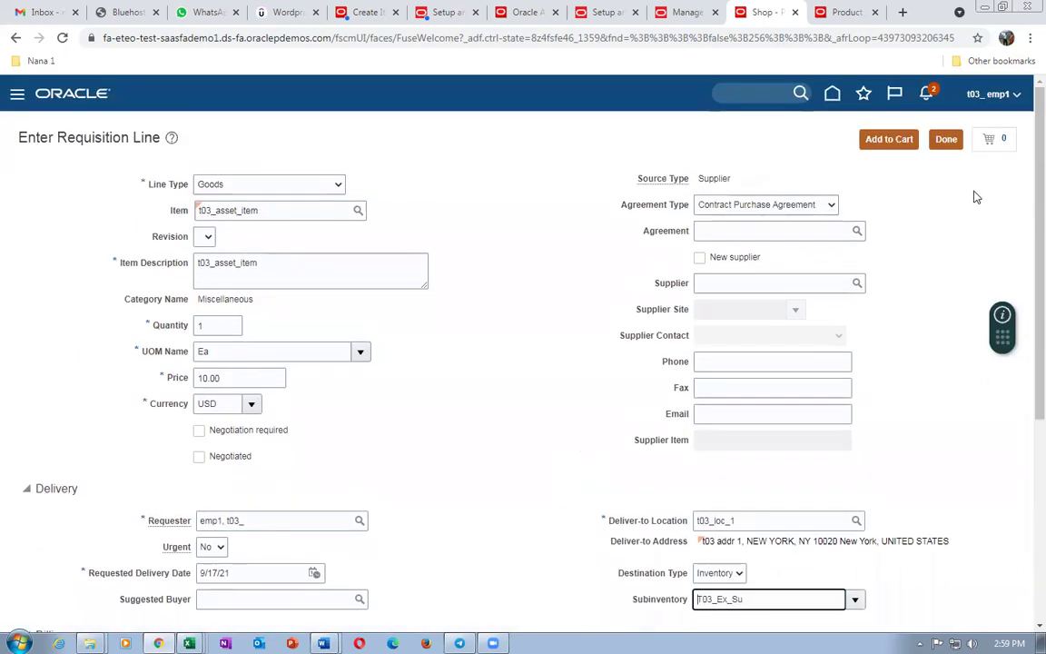
left_click(889, 140)
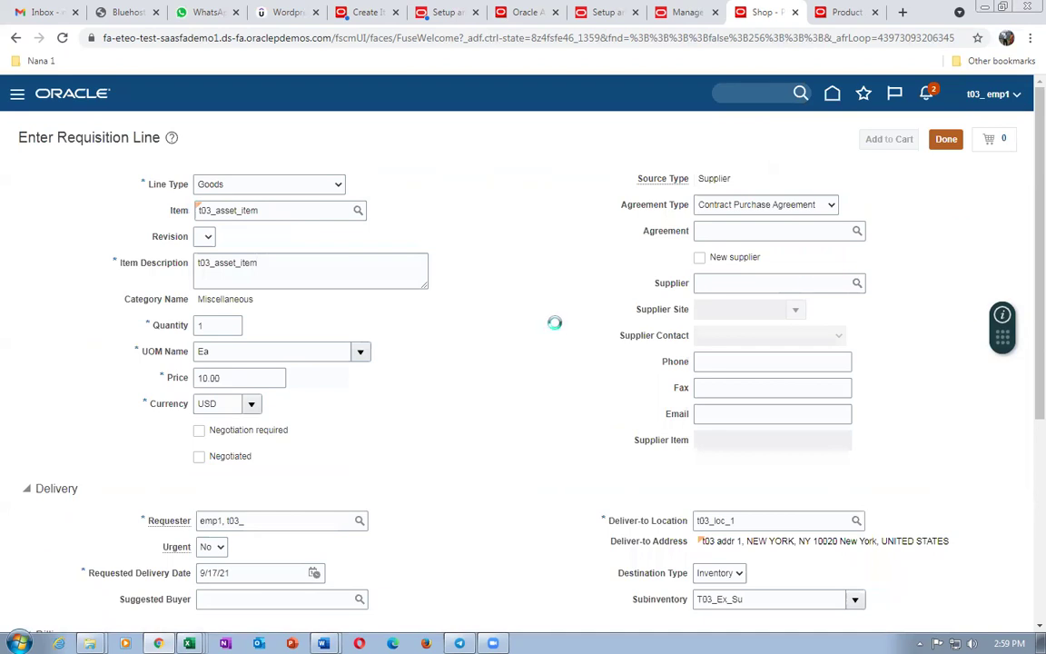
scroll(502, 353, "down", 3)
Review the asset item rows of the Word mapping table and open the requisition in the cart to check its charge account
key("alt+Tab")
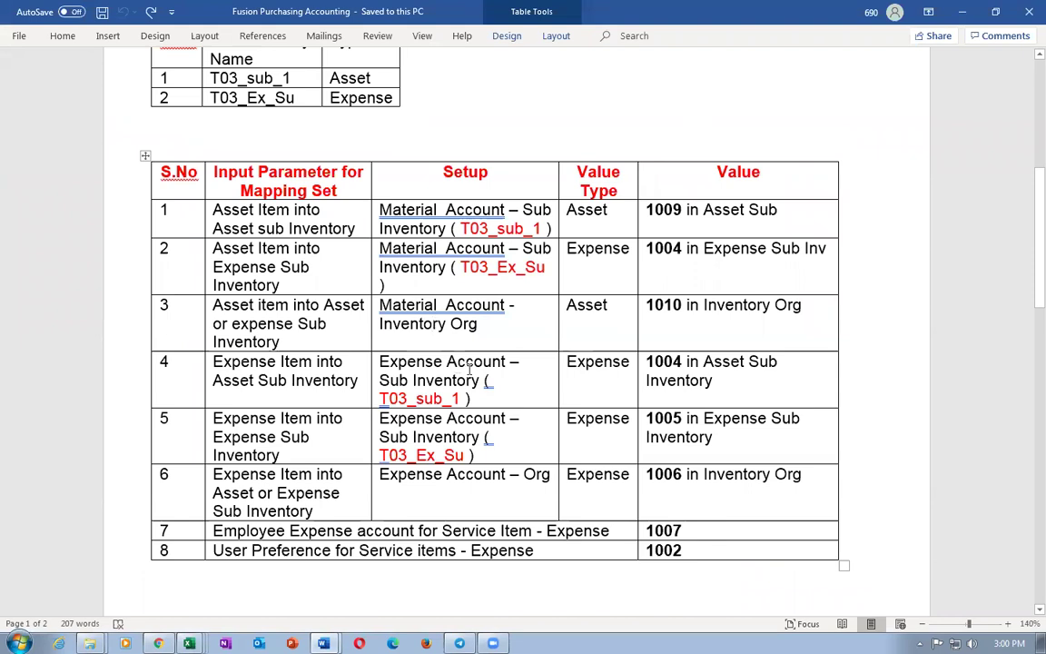
mouse_move(444, 228)
left_mouse_down()
mouse_move(472, 211)
mouse_move(528, 239)
left_mouse_up()
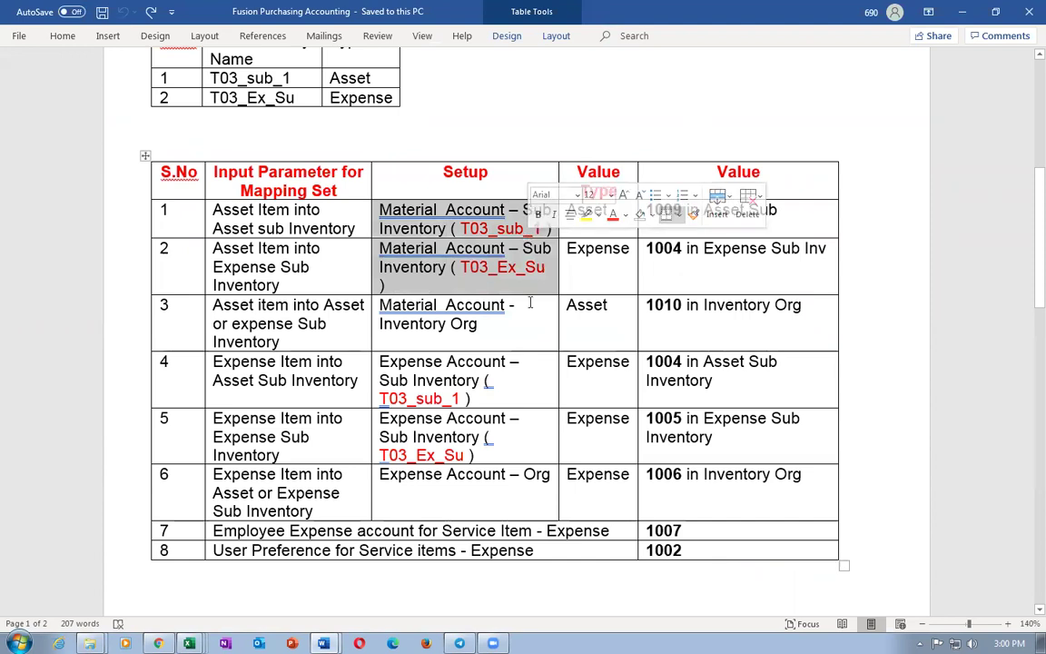
left_click(688, 323)
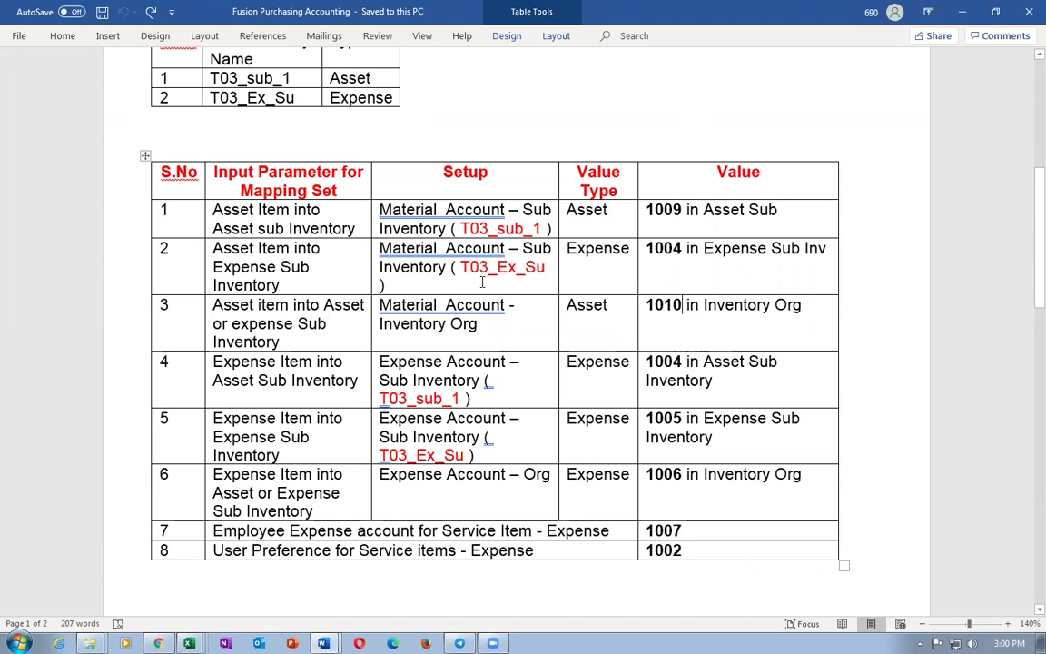
left_click(490, 327)
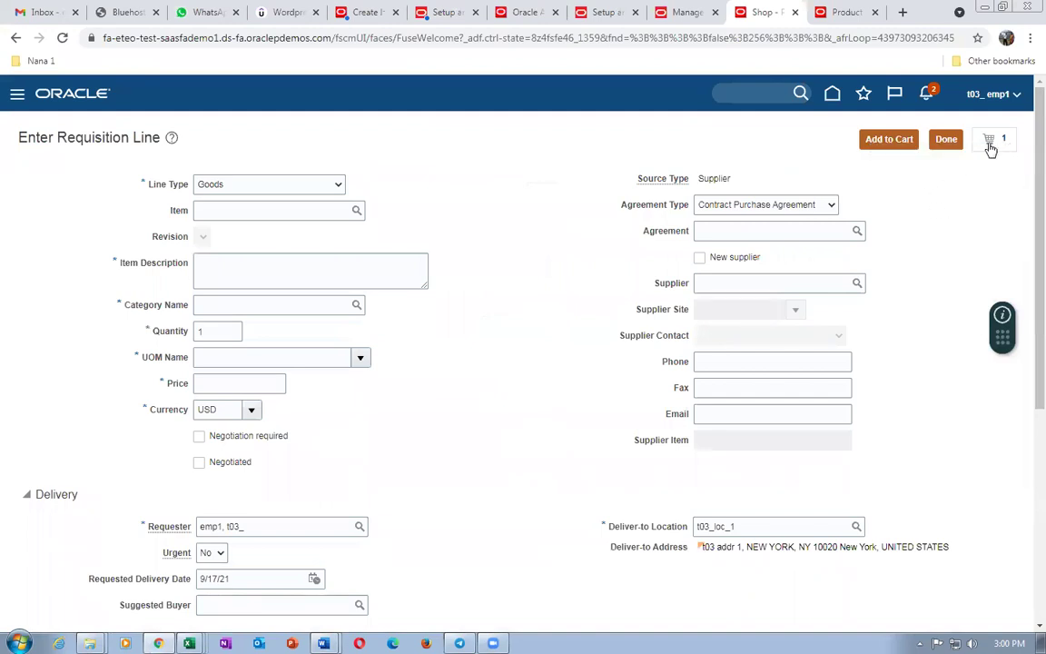
left_click(1006, 144)
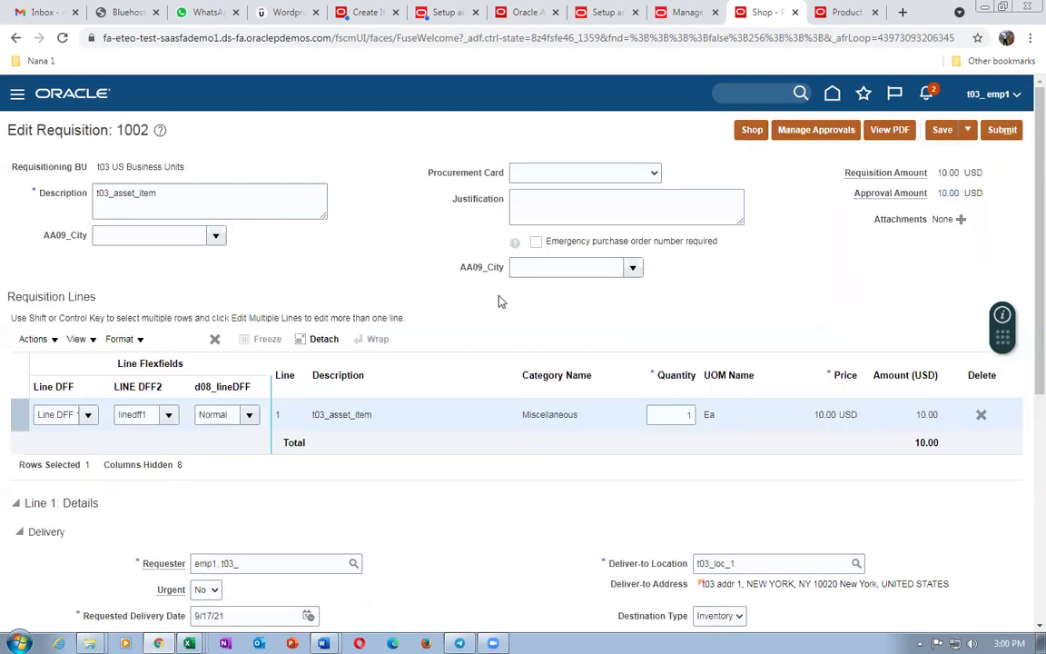
scroll(498, 300, "down", 5)
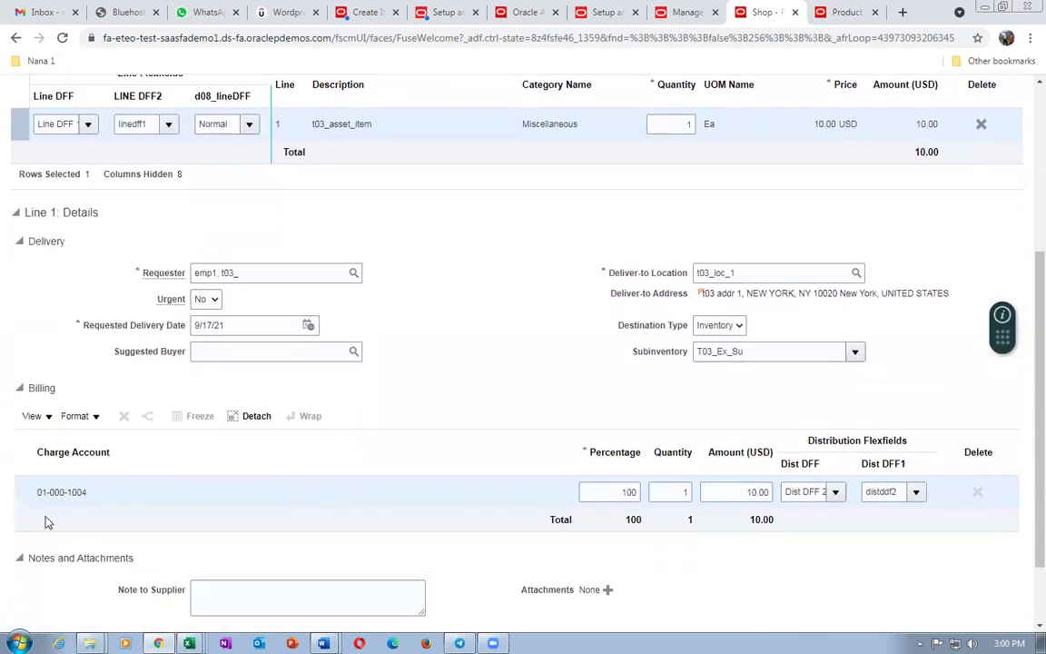
Change the t03_asset_item line's subinventory to T03_sub_1 and save the requisition to refresh its charge account
left_click(853, 352)
left_click(423, 422)
scroll(617, 376, "up", 4)
left_click(934, 127)
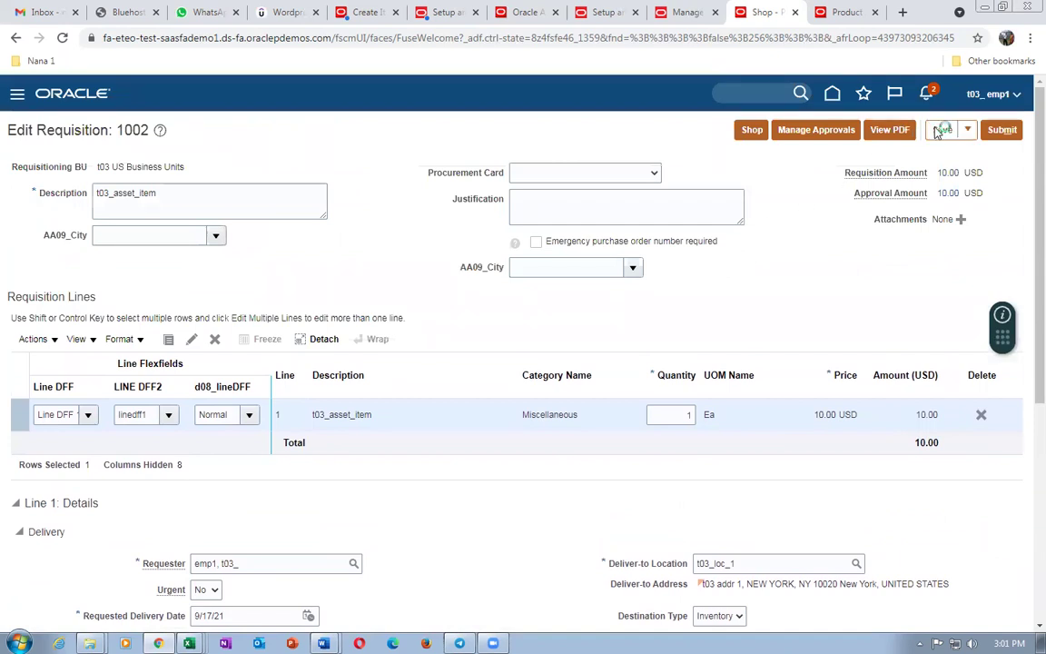
scroll(422, 490, "down", 5)
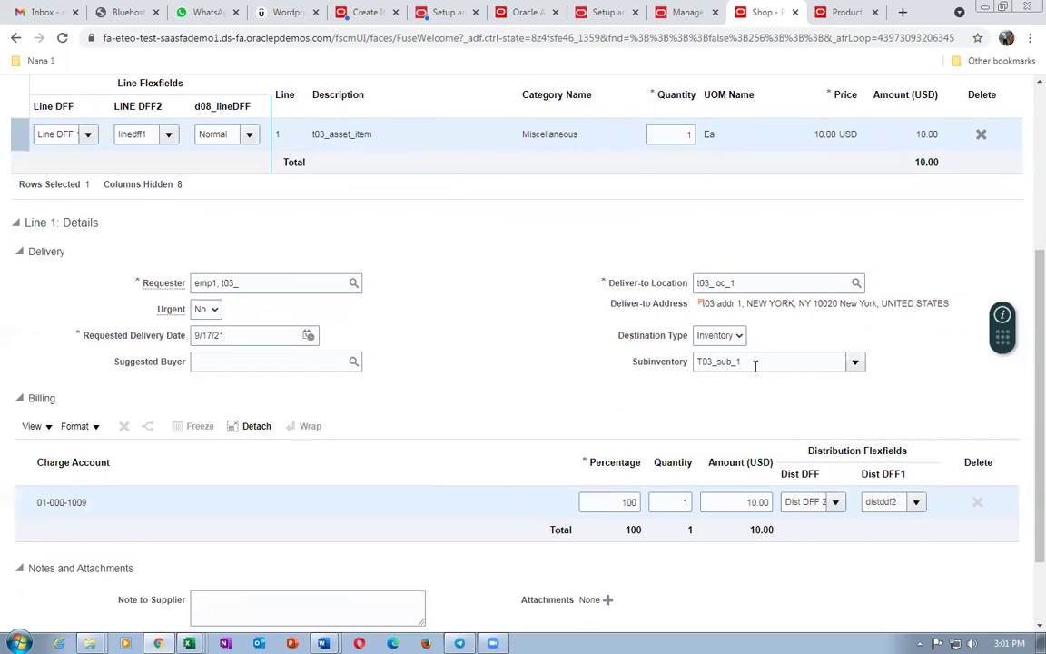
Clear the line's subinventory and save the requisition to check its charge account against the Inventory Org material account in the Word table
key("alt+Tab")
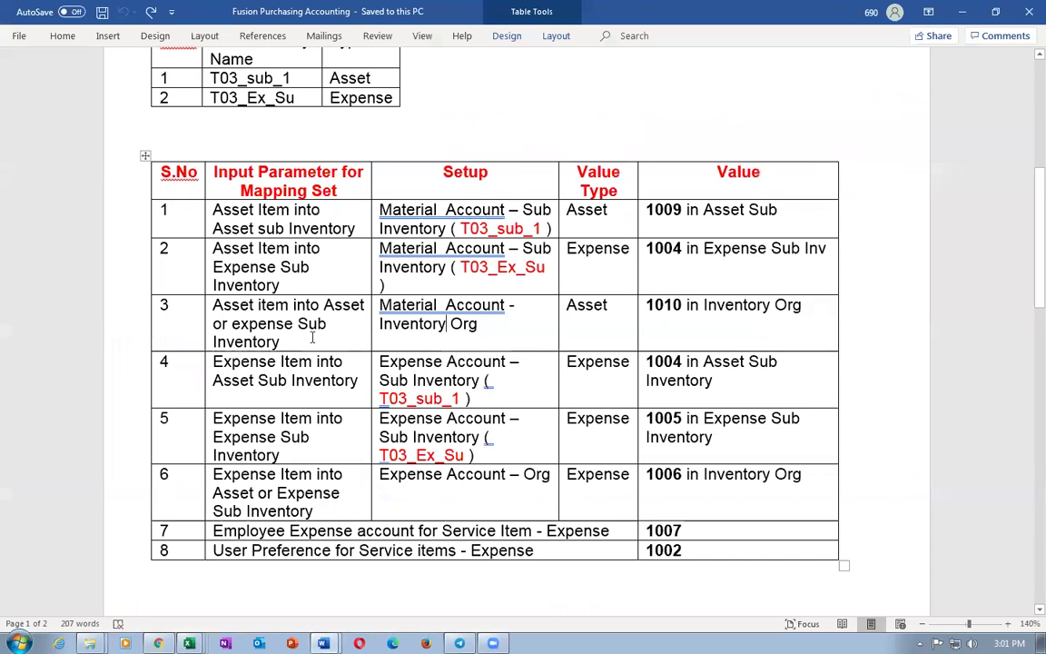
left_click_drag(646, 307, 677, 315)
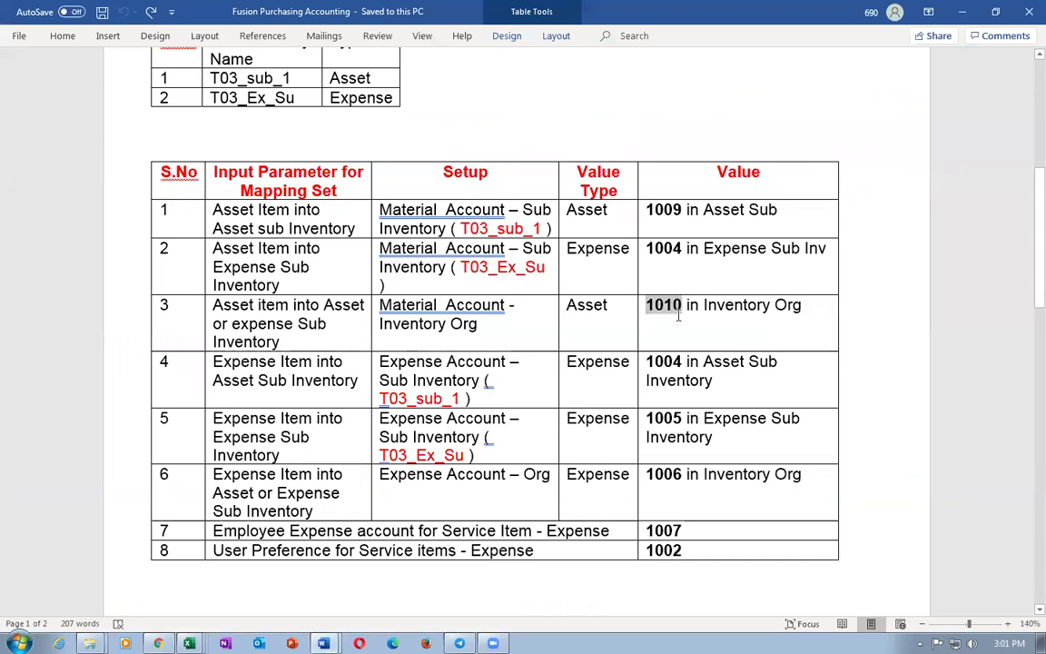
key("alt+Tab")
left_click_drag(786, 360, 471, 363)
key("BackSpace")
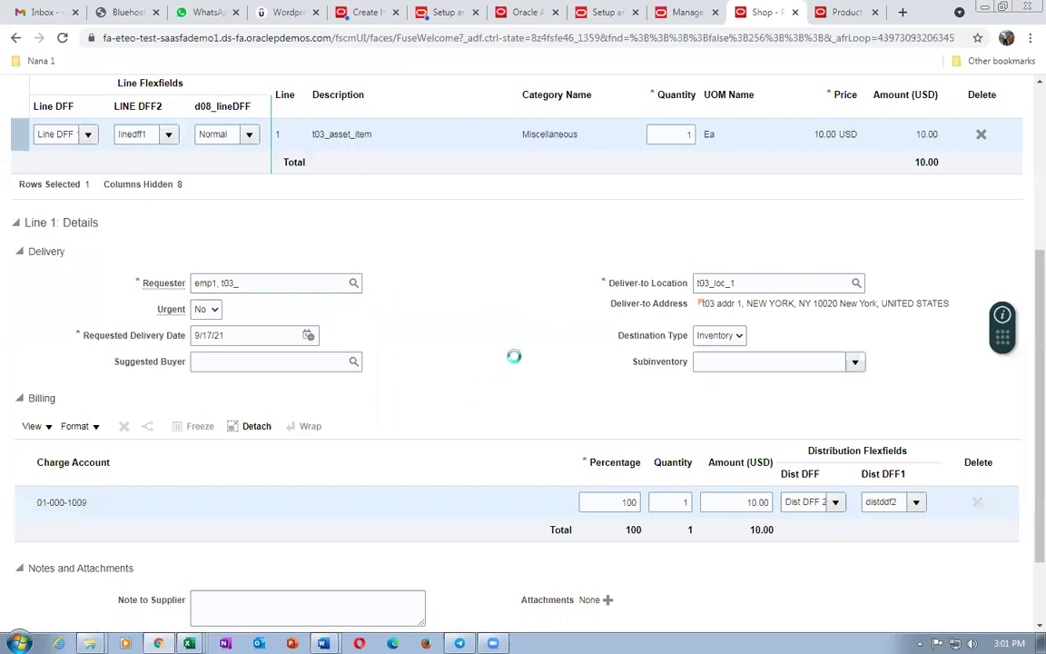
scroll(514, 364, "up", 5)
left_click(941, 132)
scroll(440, 421, "down", 4)
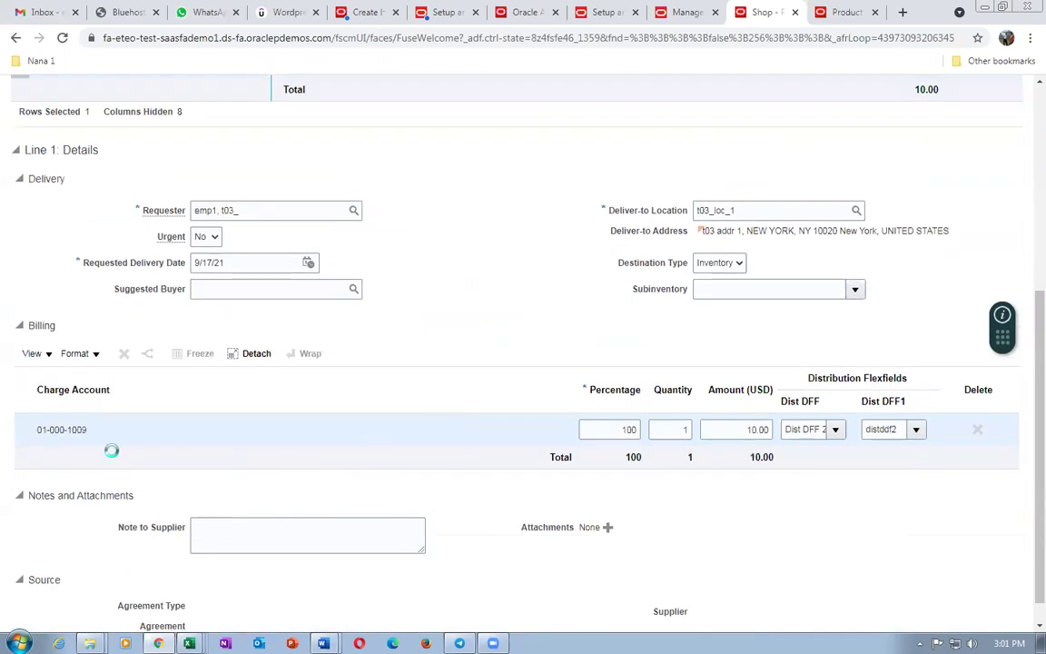
scroll(150, 447, "down", 4)
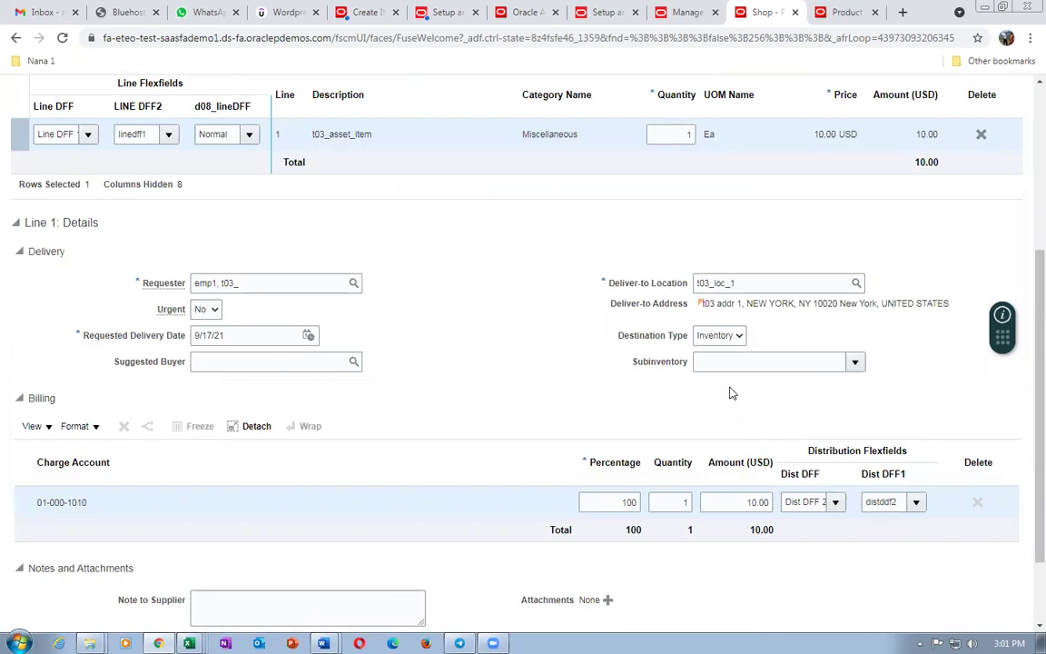
Review the expense item rows, 4 to 6, of the Word mapping table before testing the expense item
key("alt+Tab")
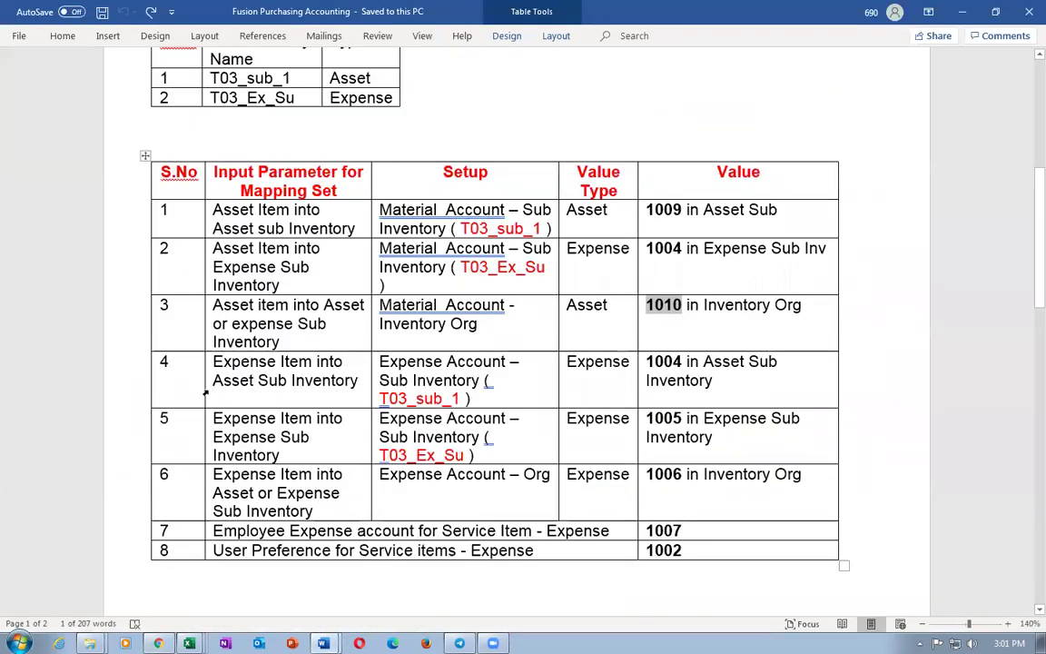
left_click_drag(125, 363, 128, 472)
key("alt+Tab")
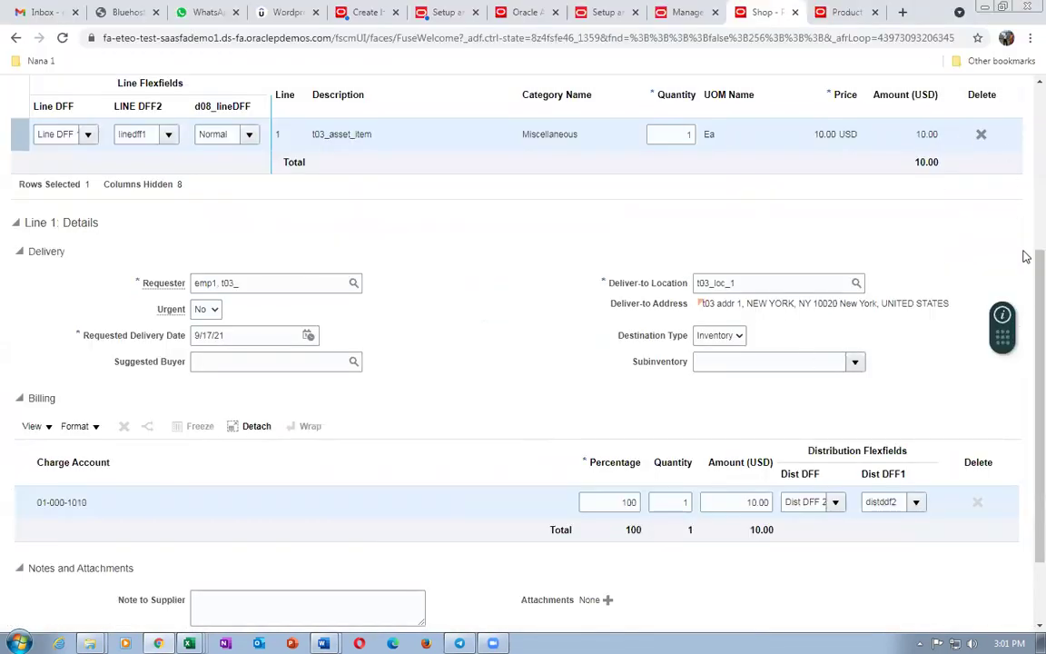
Return to the shop page and start a new Goods requisition line for the item t03_expense_item
scroll(1022, 227, "up", 5)
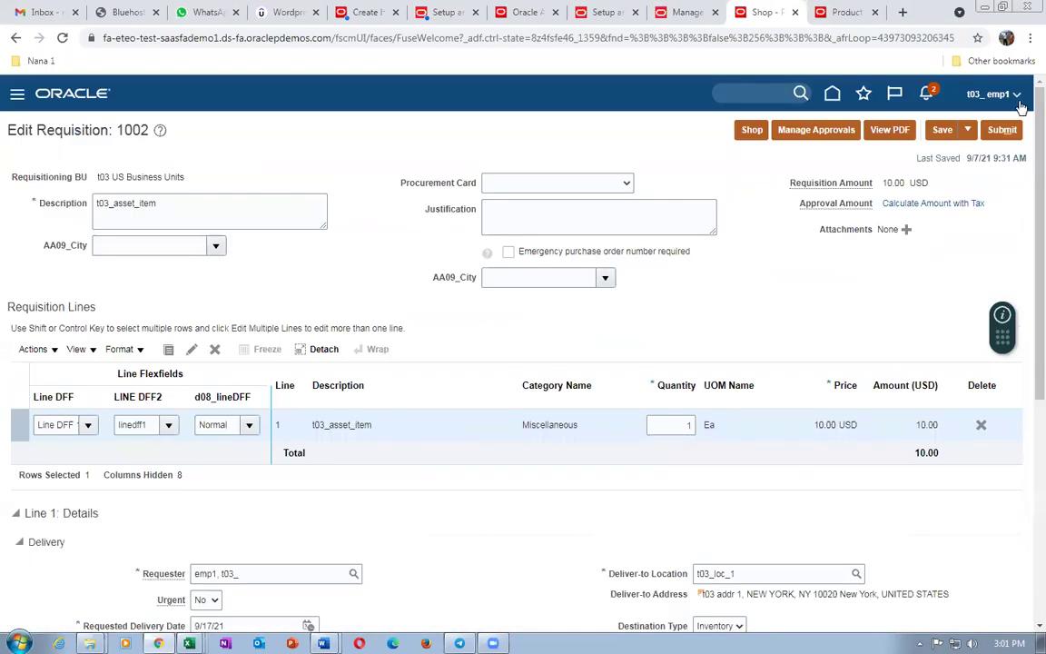
left_click(756, 132)
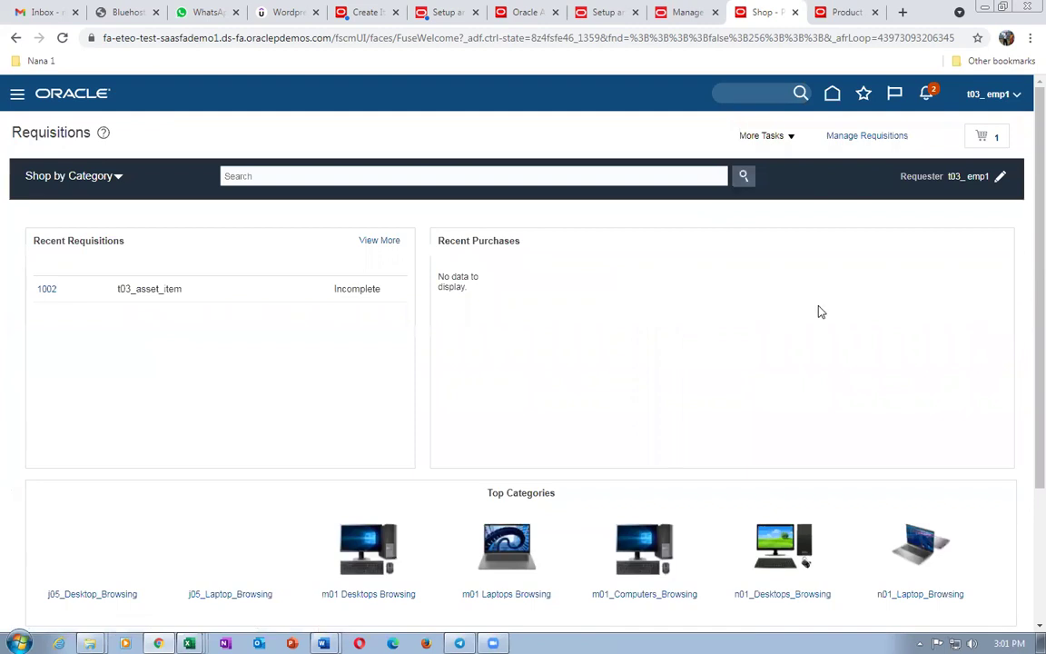
left_click(760, 136)
left_click(768, 161)
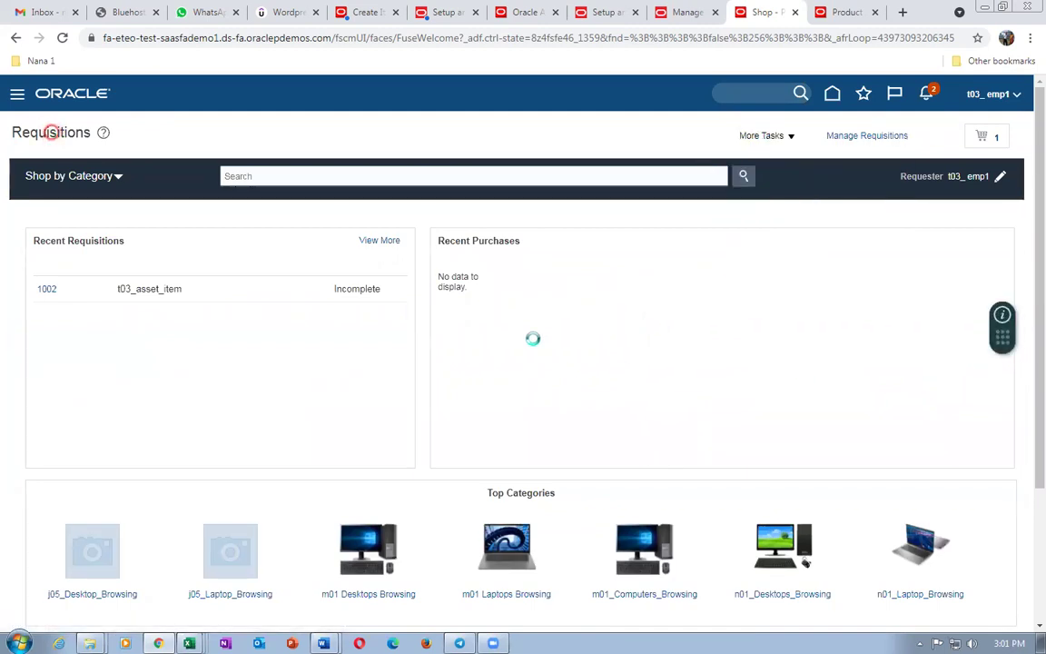
left_click(218, 210)
type("t0")
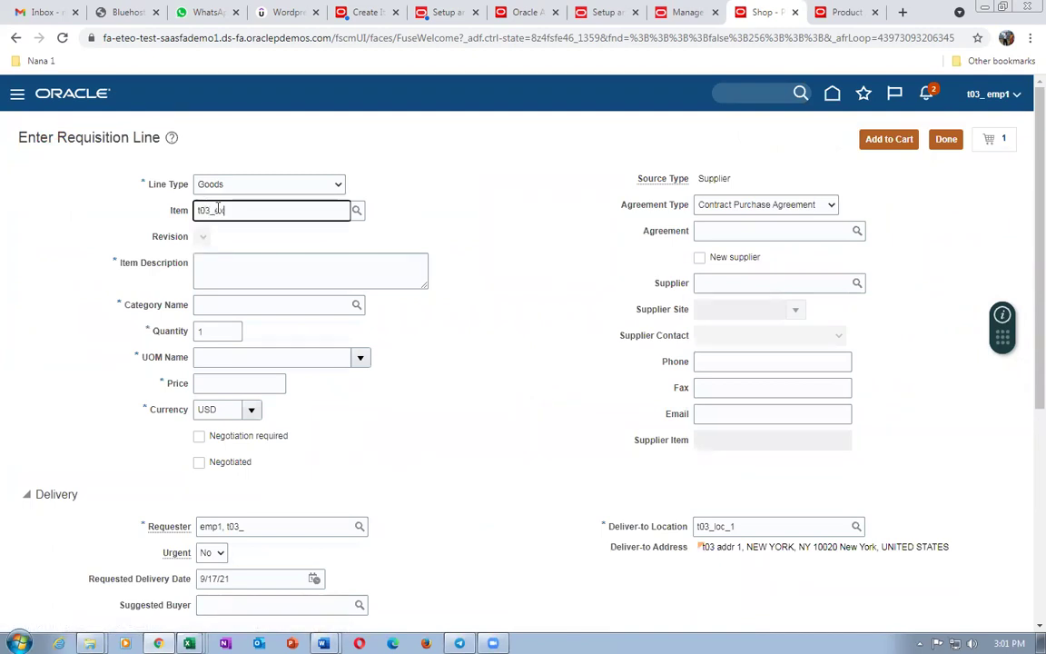
type("3_ex")
left_click(243, 231)
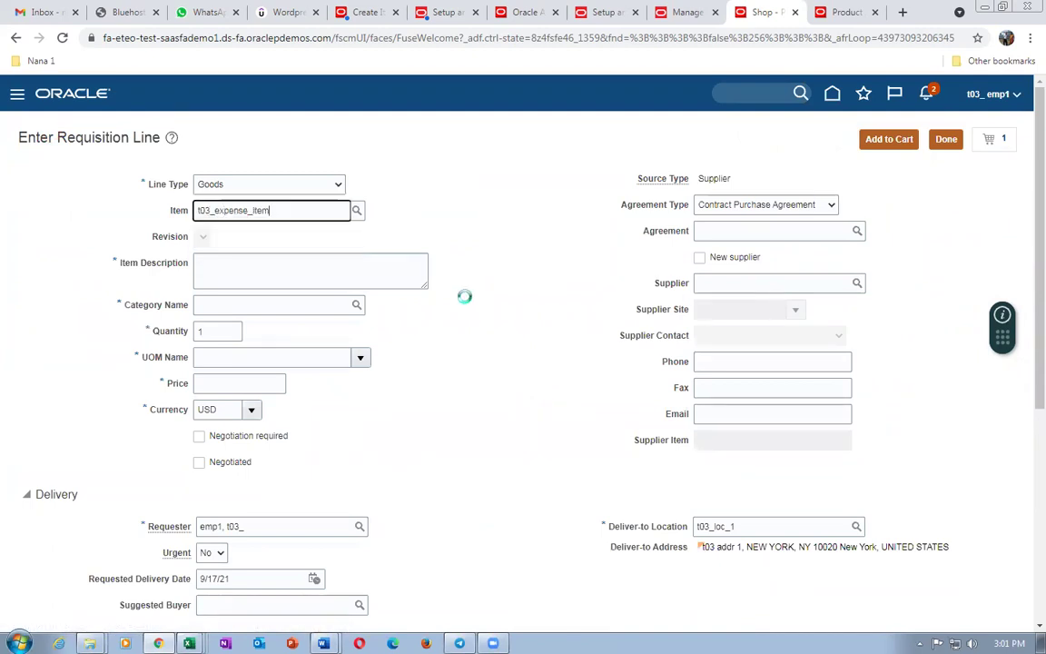
Compare the expense line's charge account for subinventory T03_sub_1 with row 4 of the Word mapping table
scroll(471, 356, "down", 3)
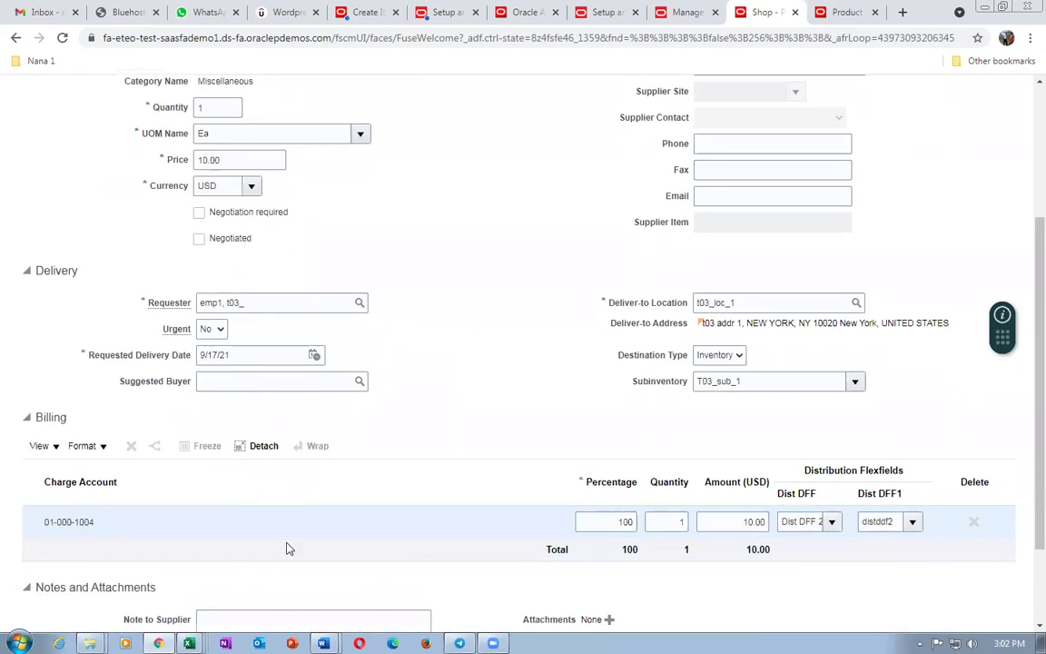
key("alt+Tab")
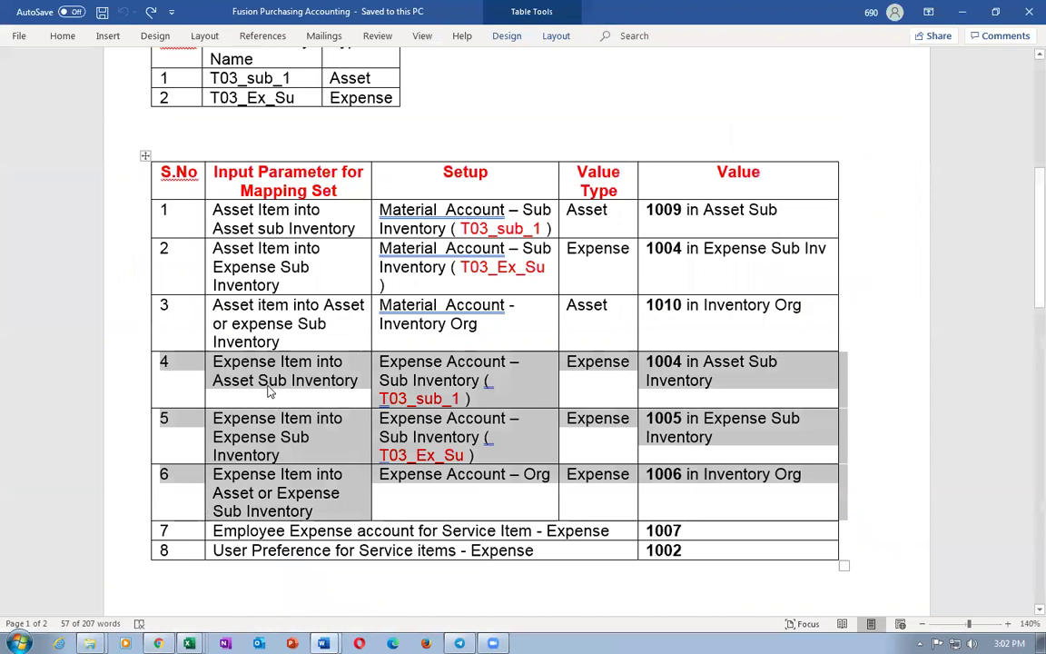
left_click(392, 398)
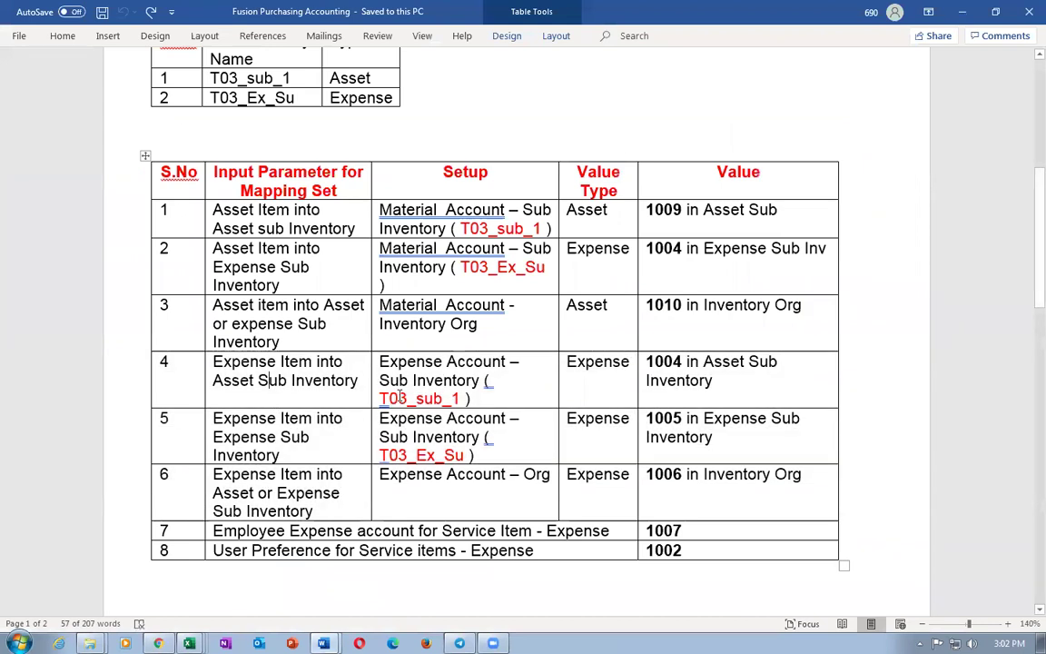
triple_click(656, 368)
key("alt+Tab")
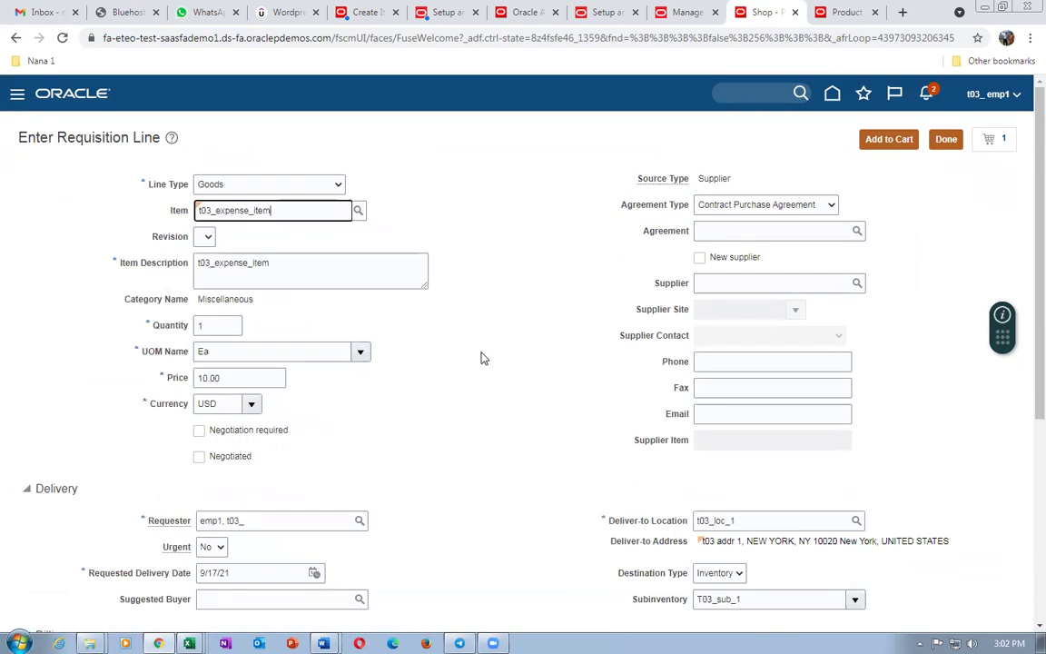
Remove the existing asset item from the shopping cart and add the t03_expense_item line to it
left_click(1005, 143)
left_click(986, 183)
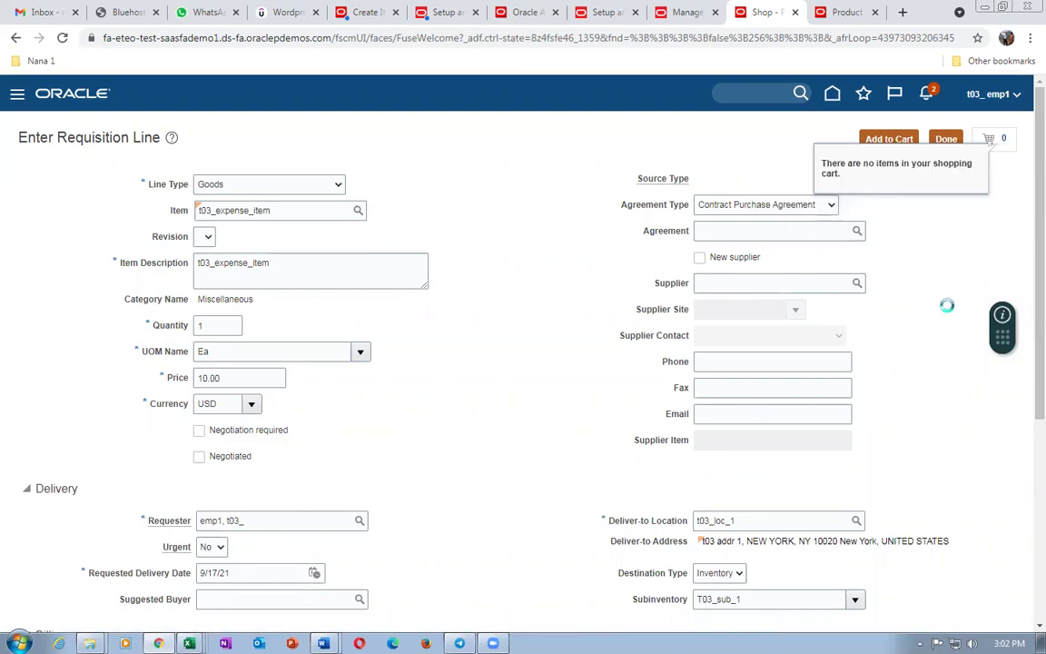
left_click(892, 143)
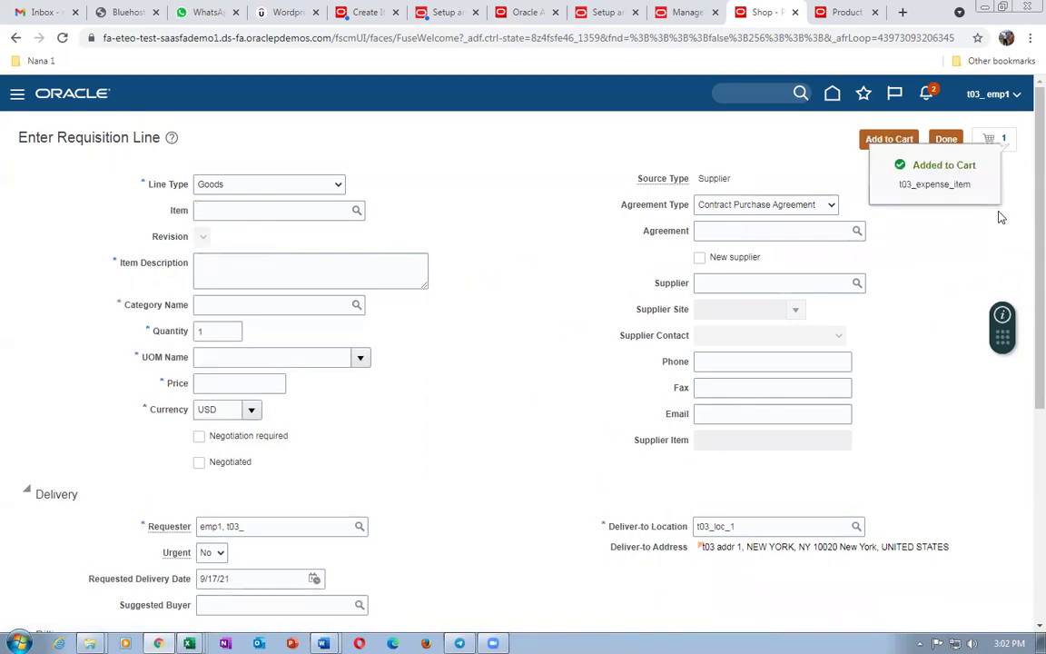
Open the requisition from the cart for review and check the t03_expense_item line's charge account against the Word table
left_click(1005, 142)
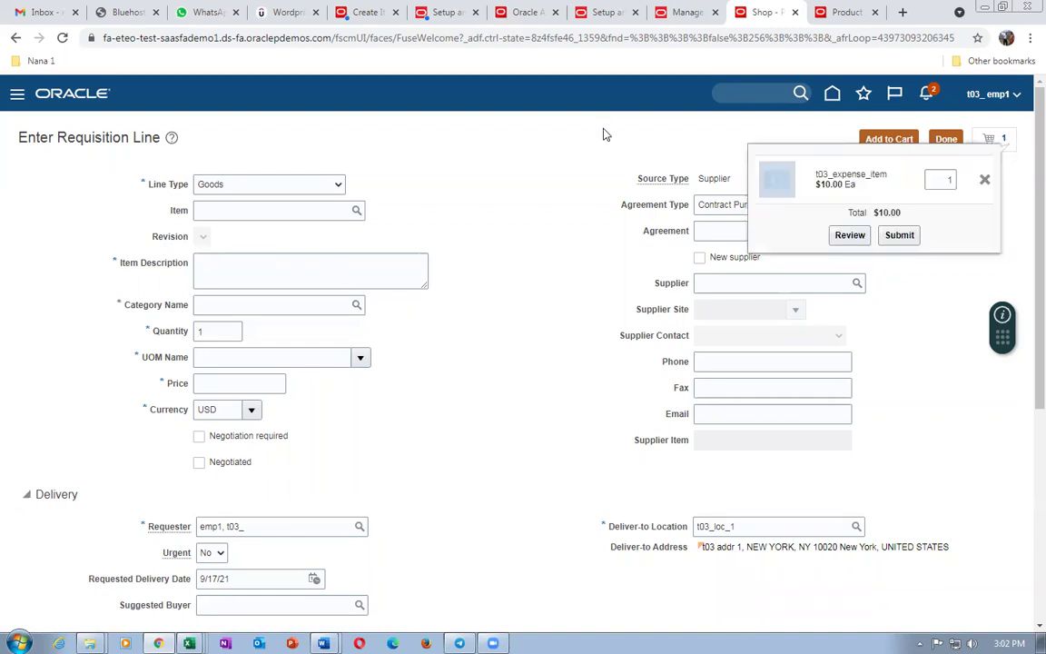
left_click(852, 235)
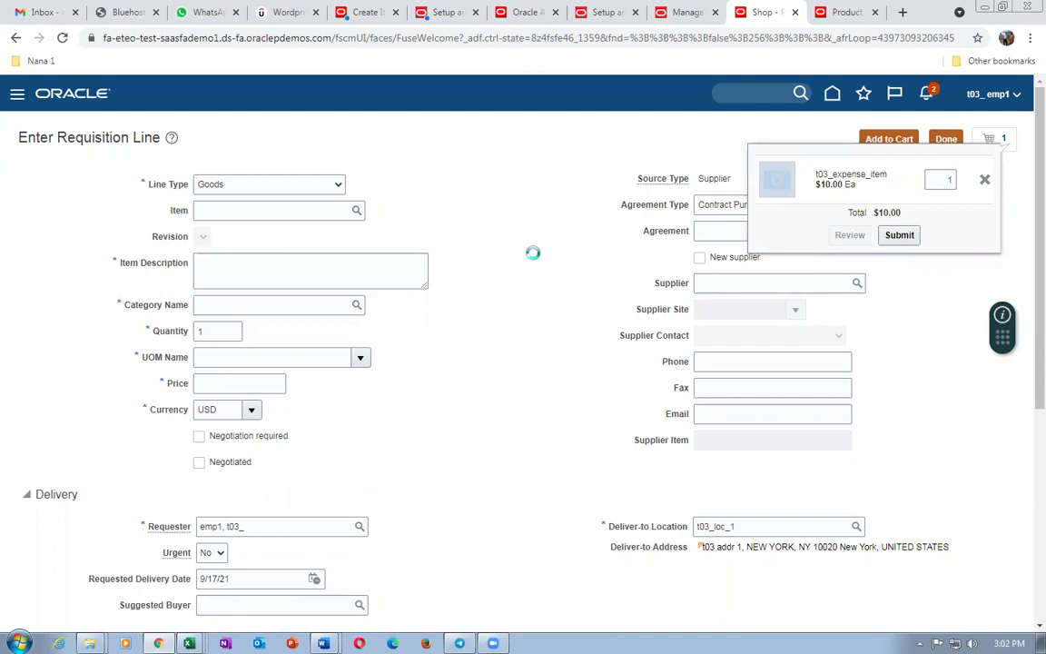
scroll(529, 291, "down", 3)
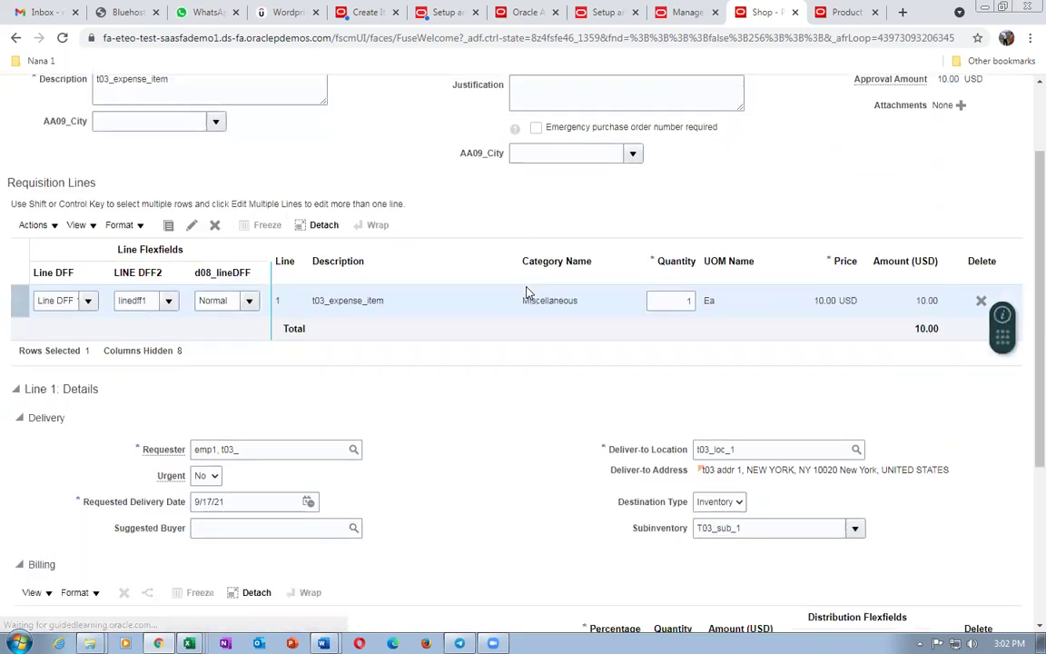
scroll(529, 291, "down", 3)
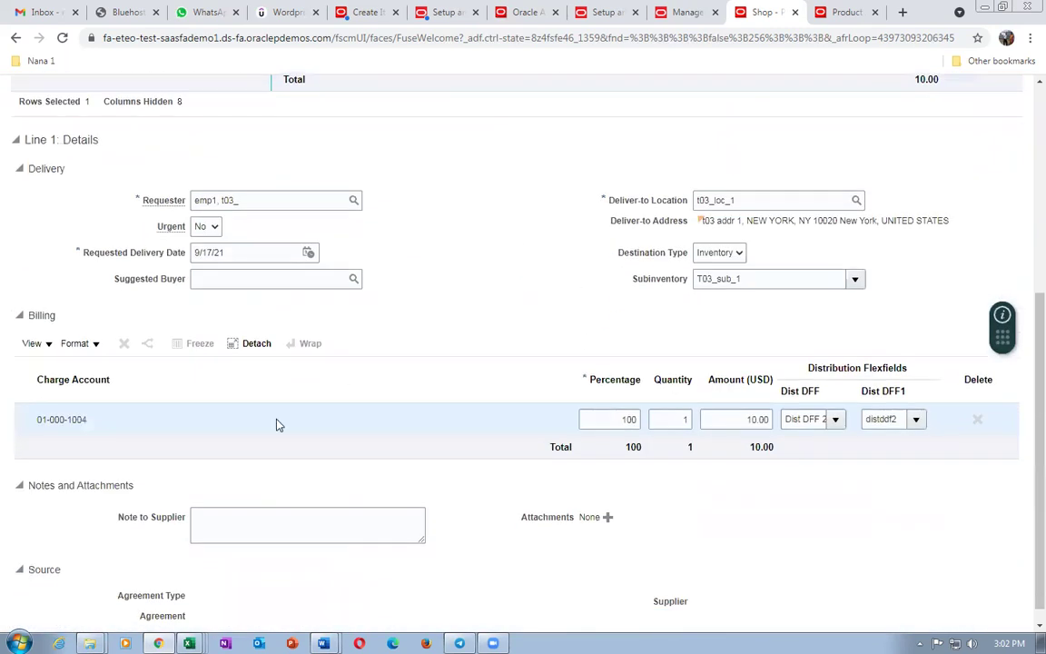
key("alt+Tab")
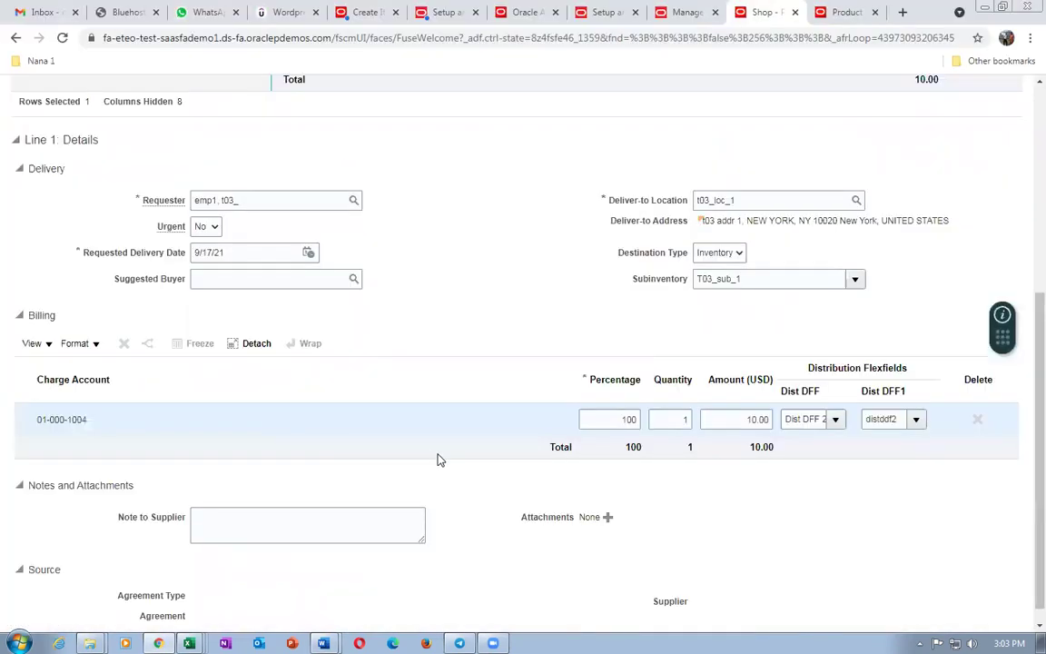
key("alt+Tab")
Change the t03_expense_item line's subinventory to T03_Ex_Su and save the requisition to refresh its charge account
left_click(856, 281)
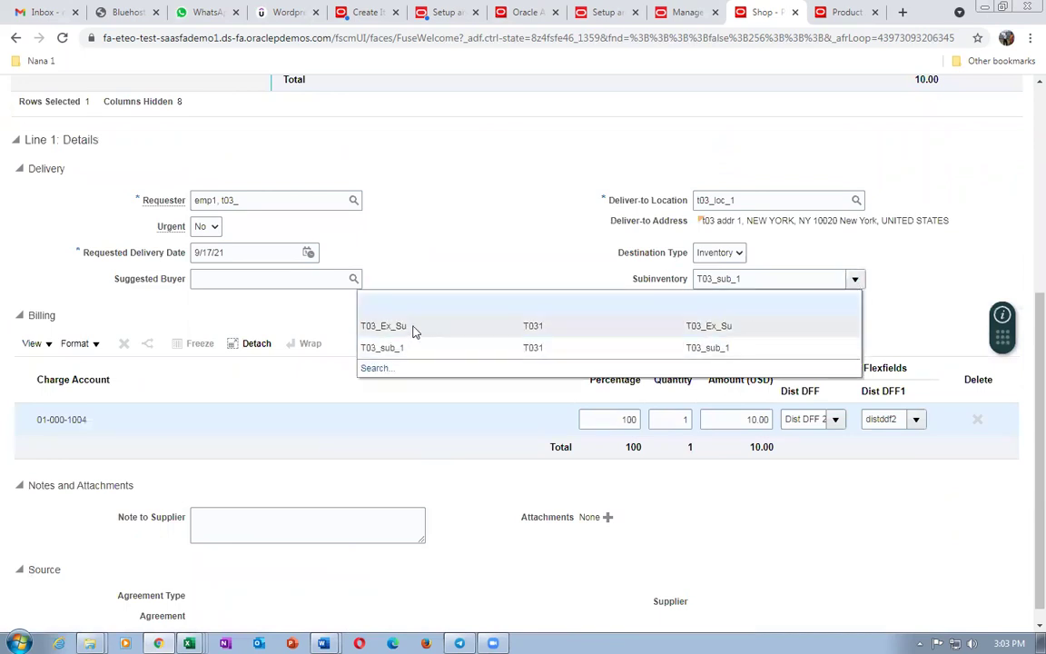
left_click(413, 330)
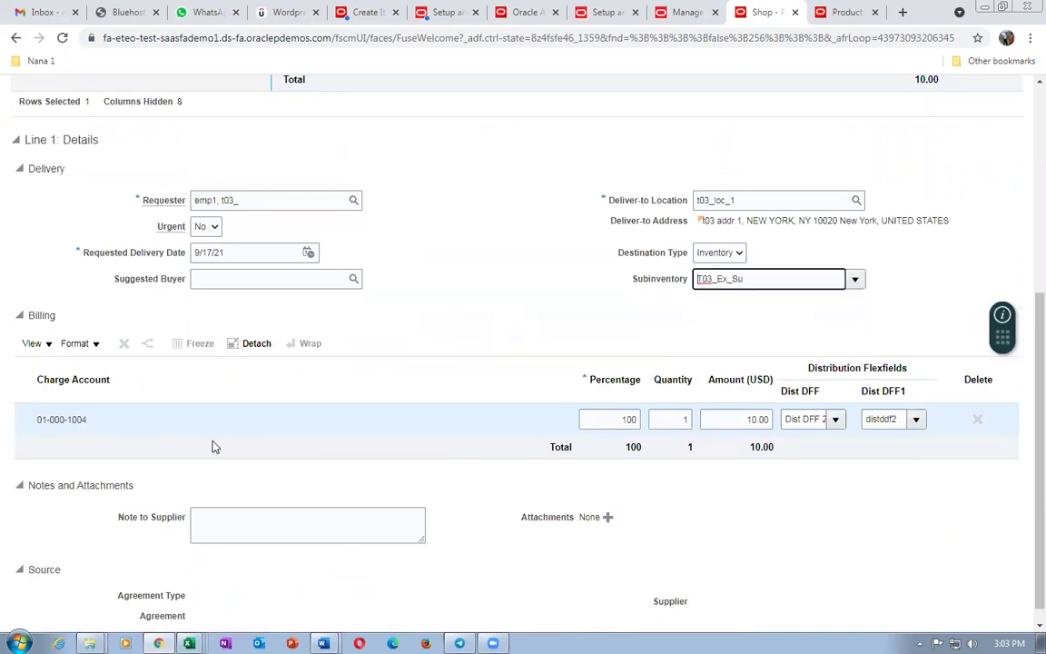
scroll(495, 325, "up", 5)
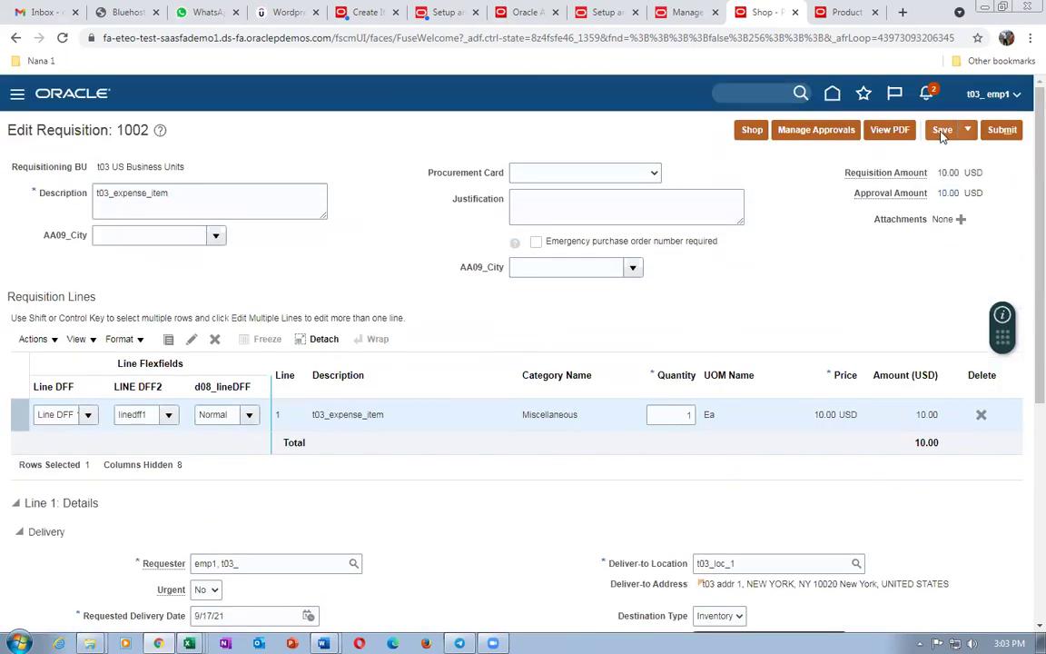
scroll(493, 310, "down", 5)
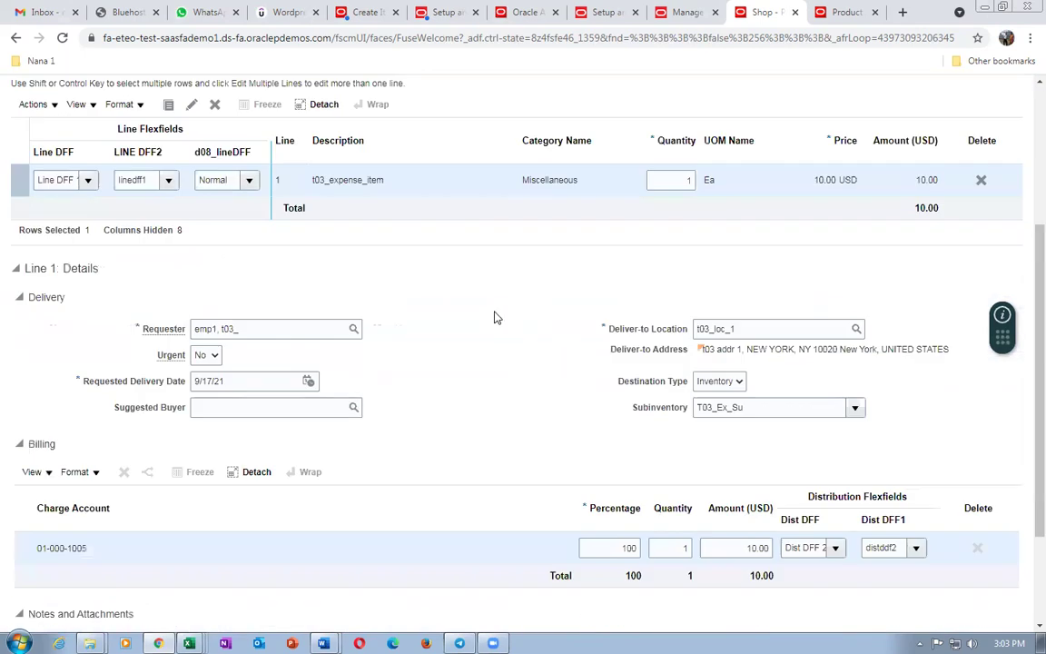
Clear the expense line's subinventory and save the requisition, following the Expense Account – Org row of the Word table
key("alt+Tab")
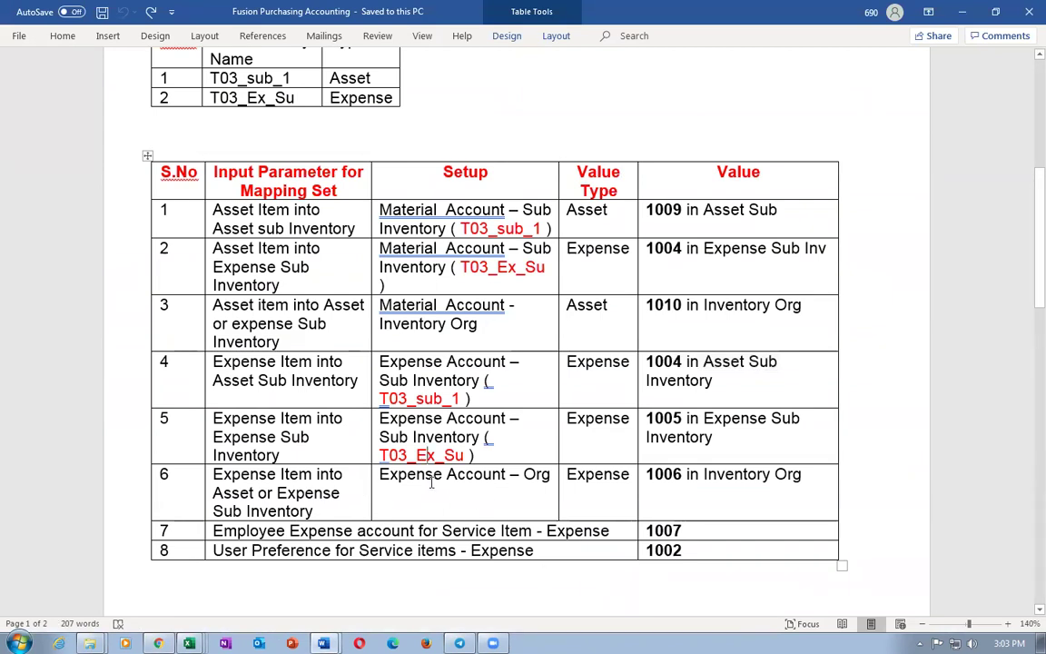
left_click_drag(431, 484, 675, 486)
key("alt+Tab")
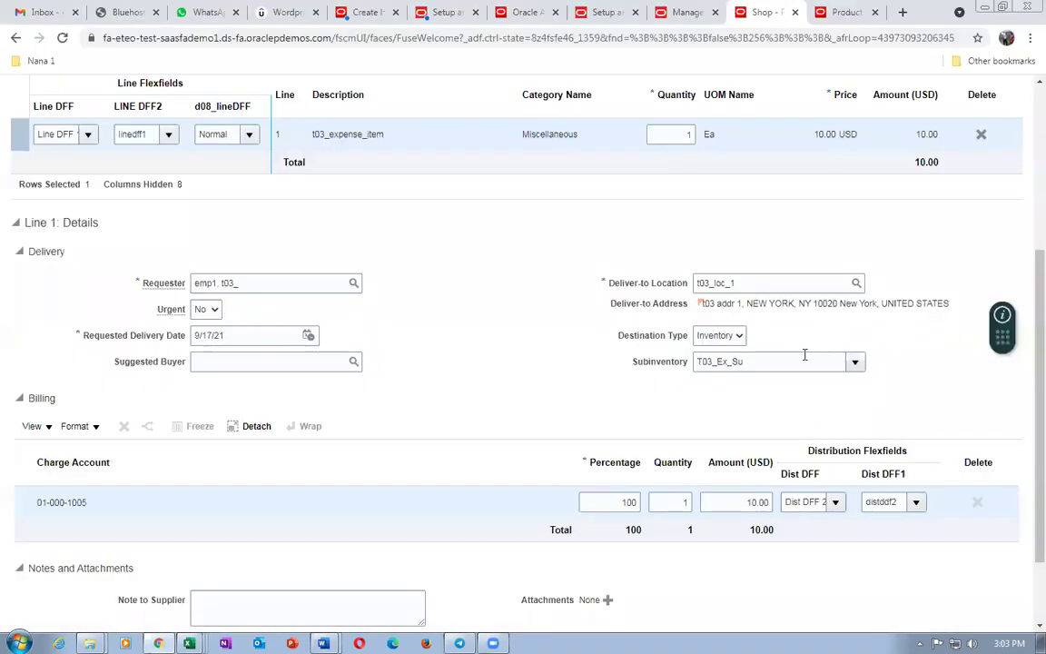
scroll(805, 354, "up", 3)
scroll(644, 403, "down", 2)
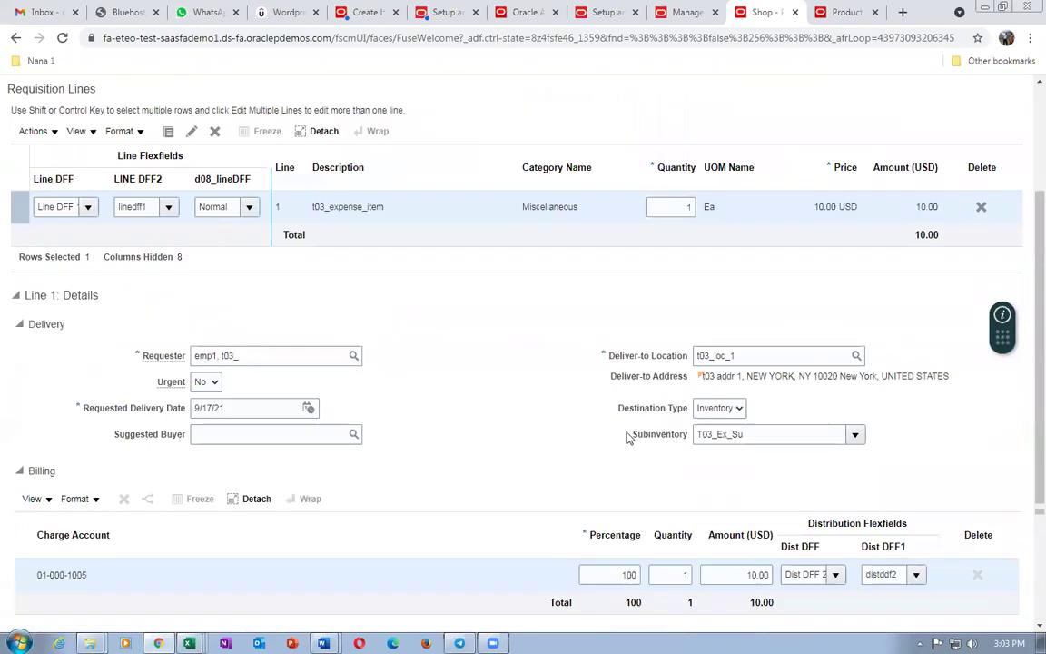
left_click_drag(769, 433, 612, 439)
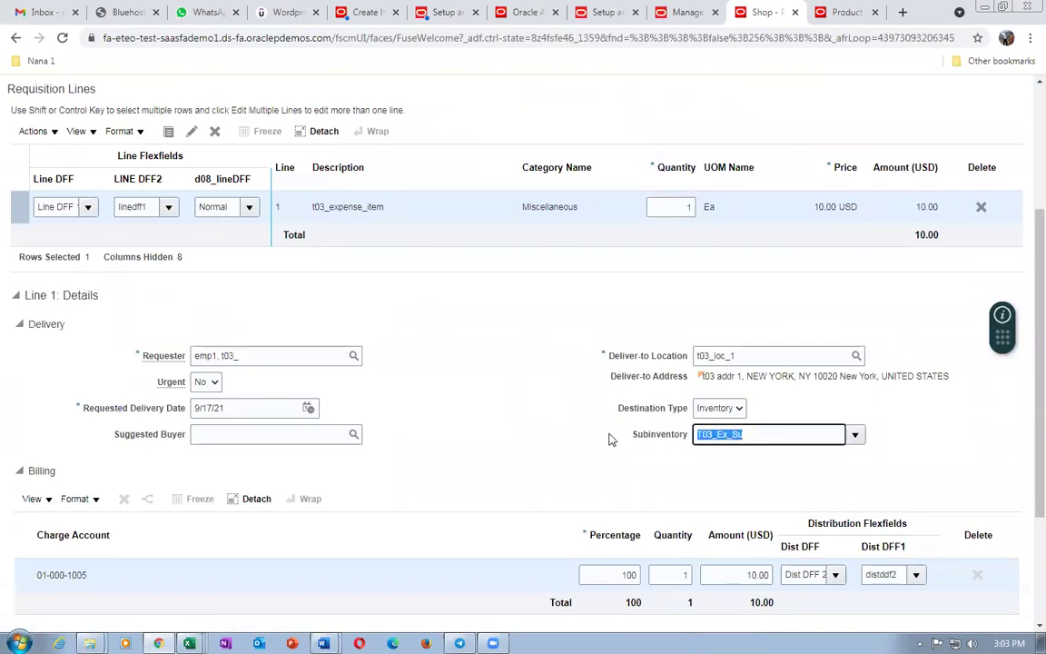
key("BackSpace")
scroll(805, 202, "up", 2)
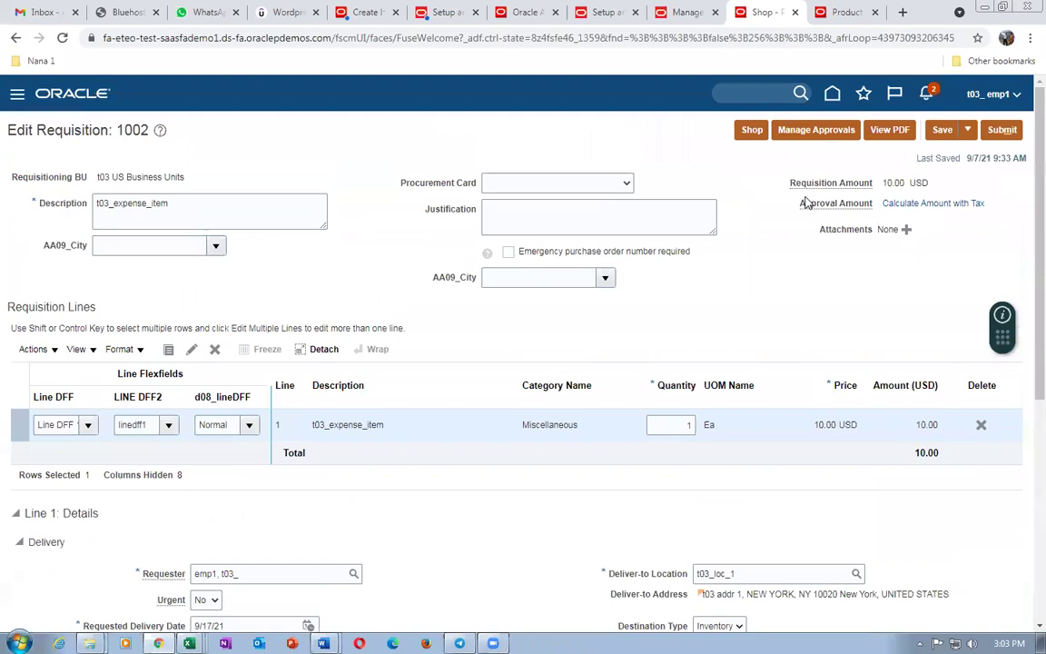
left_click(941, 130)
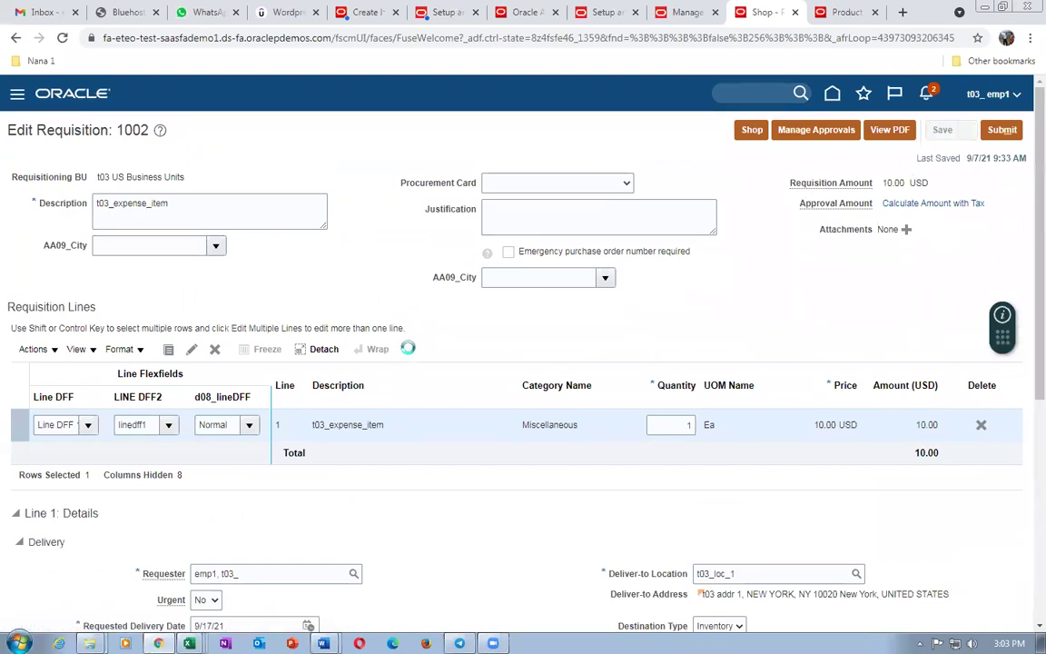
scroll(408, 347, "down", 3)
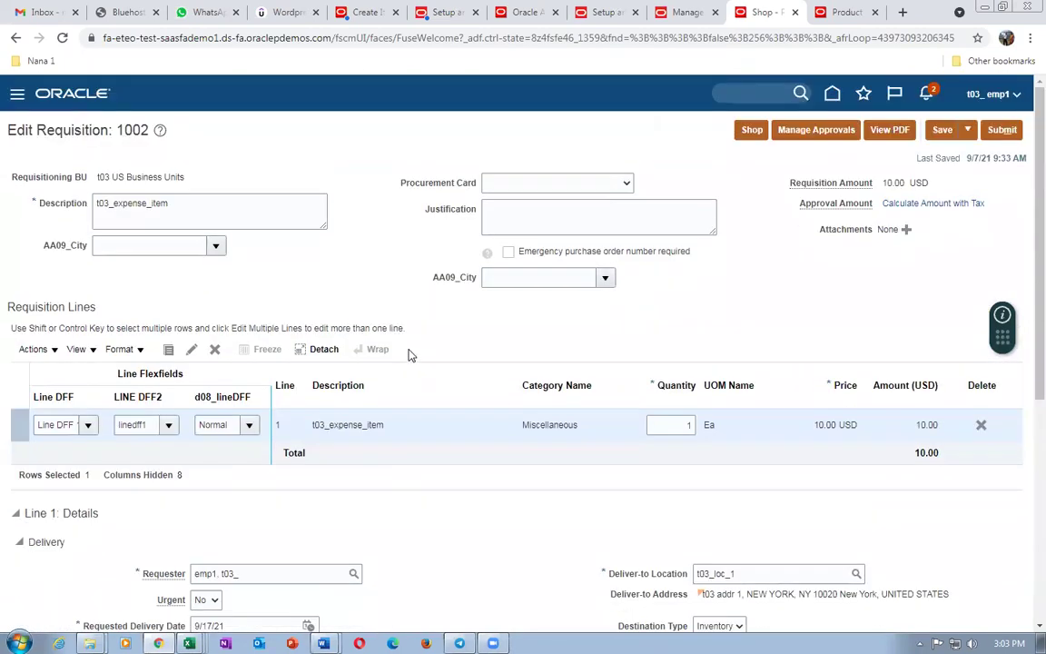
scroll(407, 350, "down", 4)
Review rows 1 to 6 of the Word mapping table and return to the requisition's charge account
key("alt+Tab")
left_click_drag(123, 223, 100, 497)
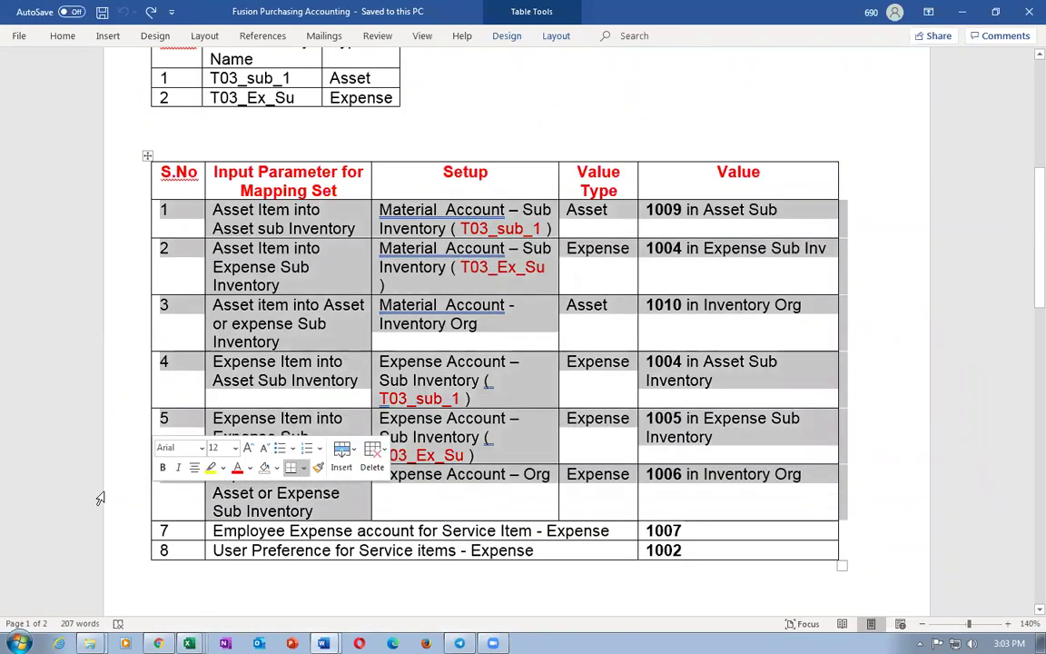
key("alt+Tab")
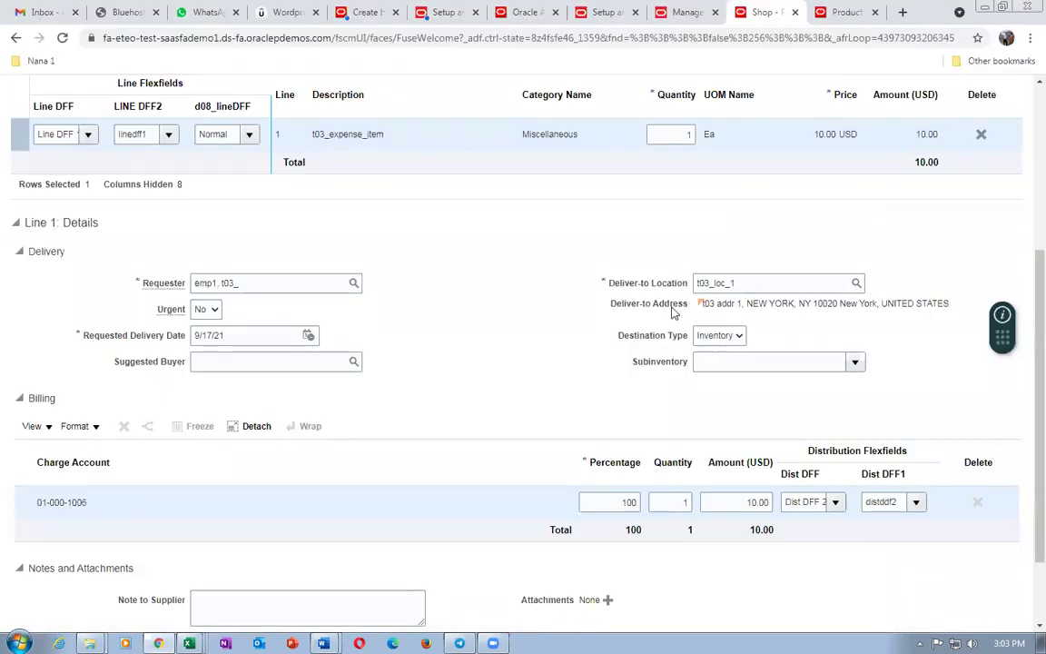
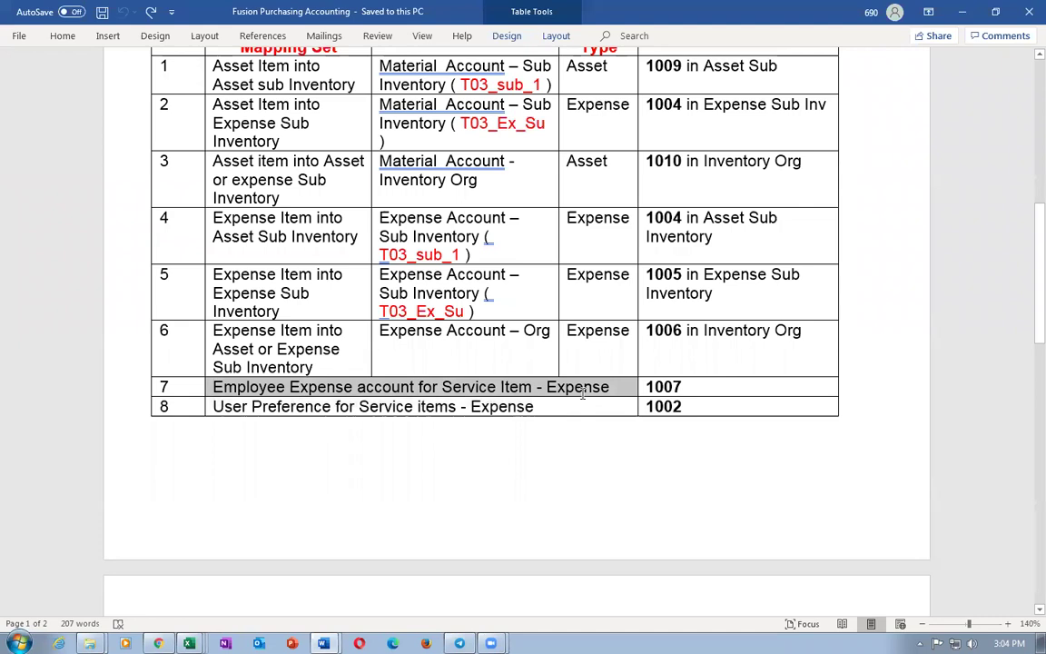
Examine the Employee Expense account for Service Item row, number 7, in the Word mapping table
left_click(565, 388)
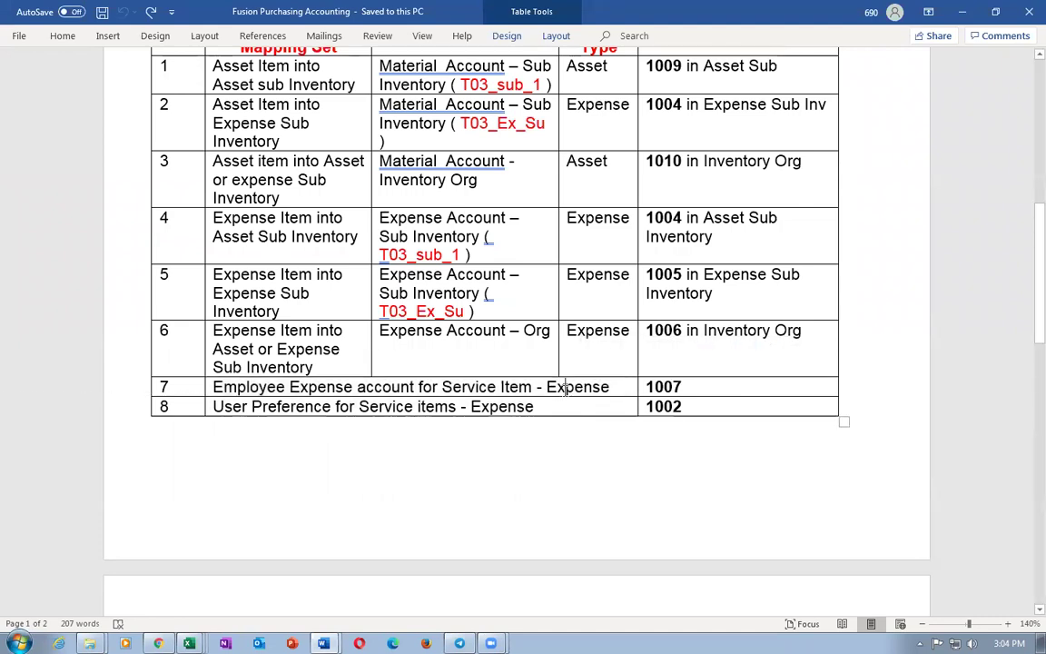
left_click_drag(575, 402, 600, 386)
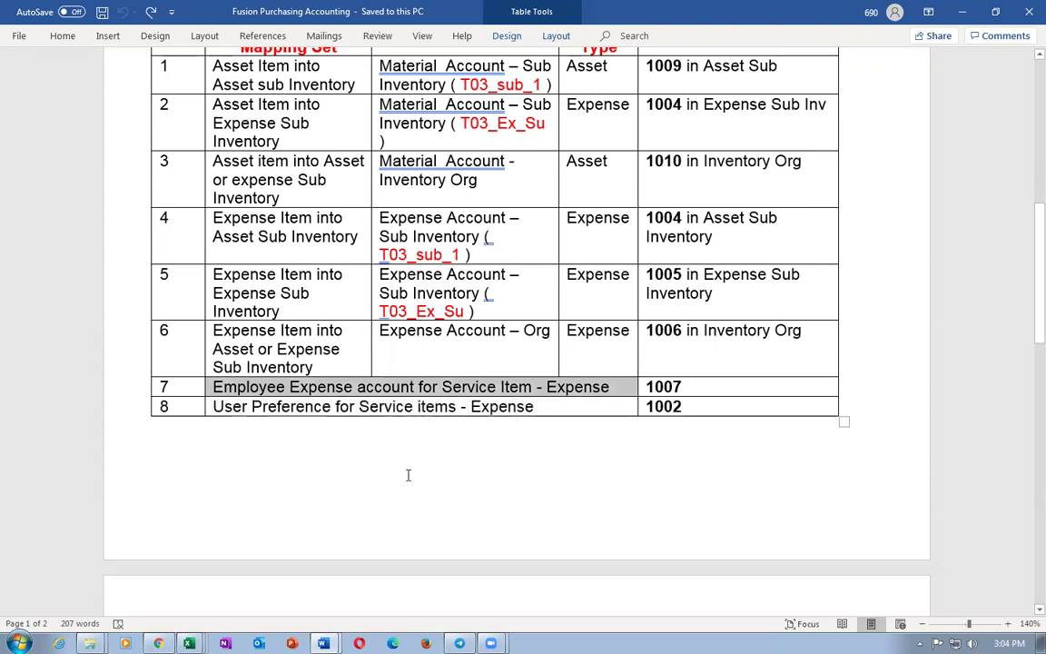
left_click(240, 390)
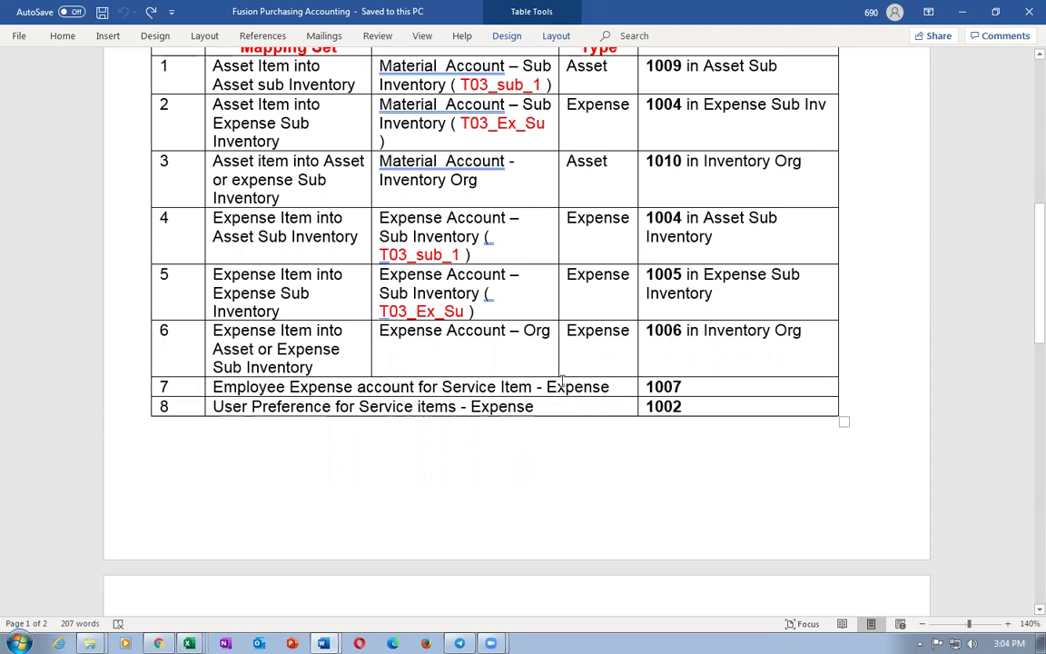
Check the 1007 account assigned to the Employee Expense account for Service Item row in the Word mapping table
left_click_drag(648, 387, 682, 385)
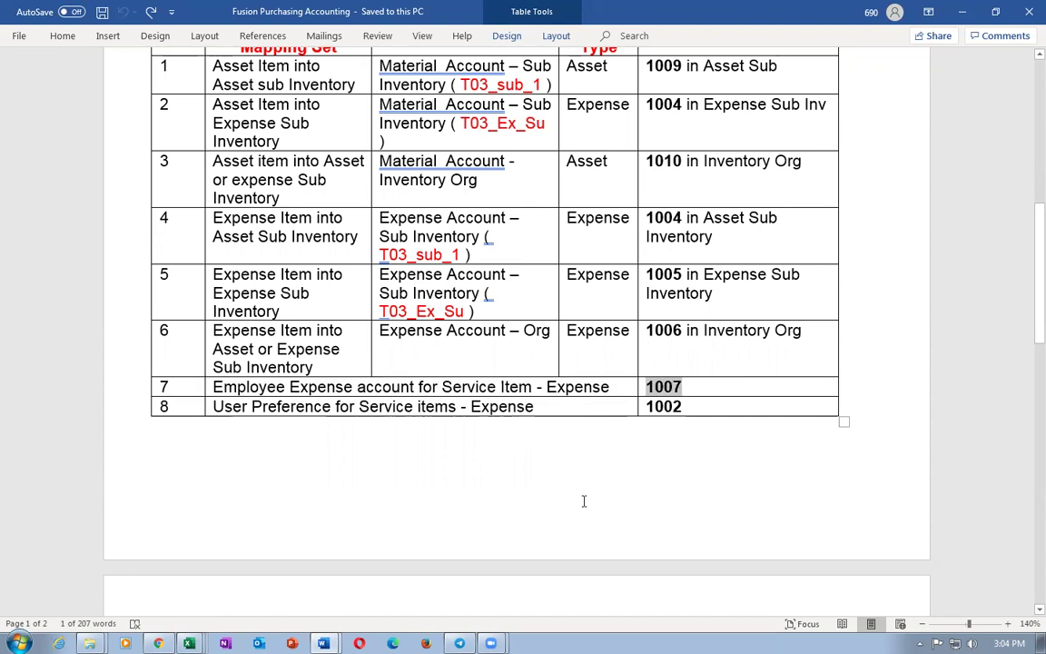
left_click(648, 385)
key("Right")
key("Right")
key("Right")
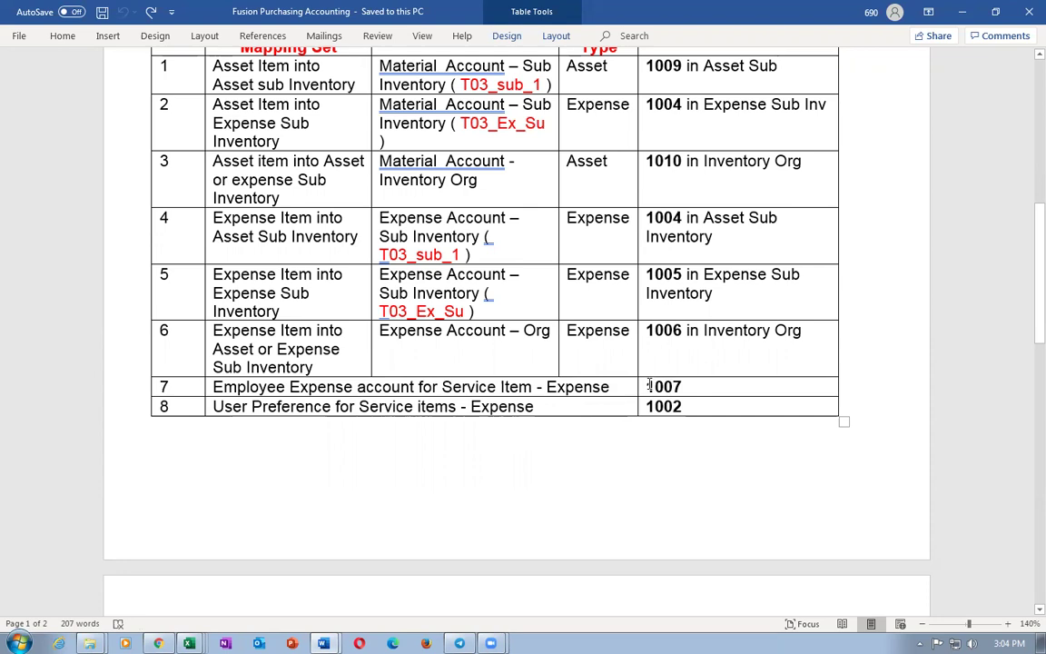
left_click_drag(648, 385, 682, 389)
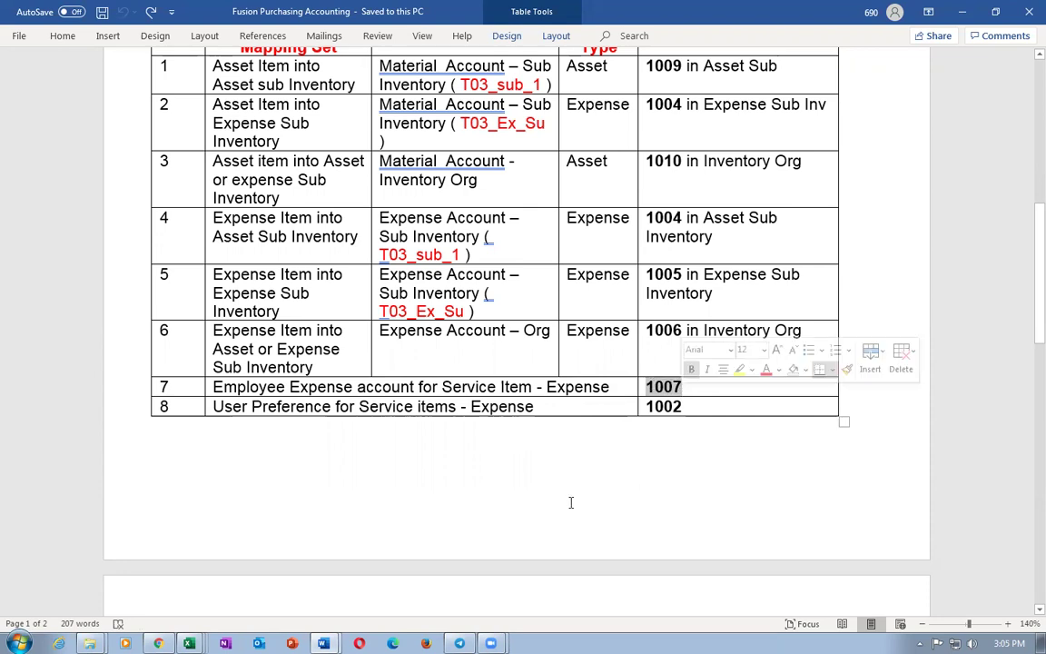
left_click(534, 507)
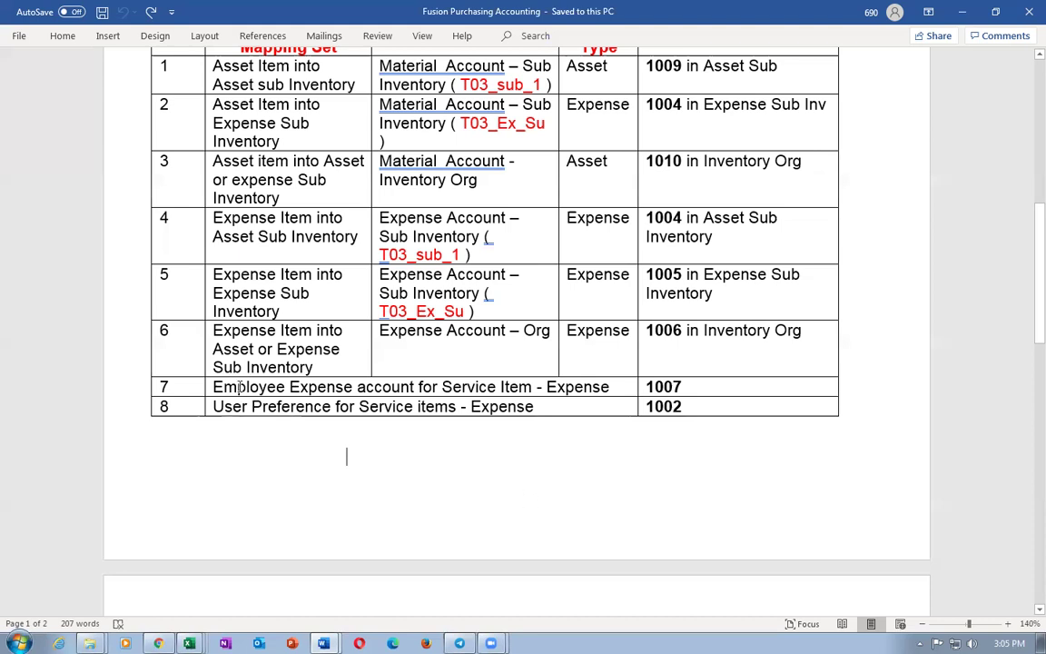
left_click_drag(246, 387, 376, 396)
left_click_drag(440, 389, 508, 387)
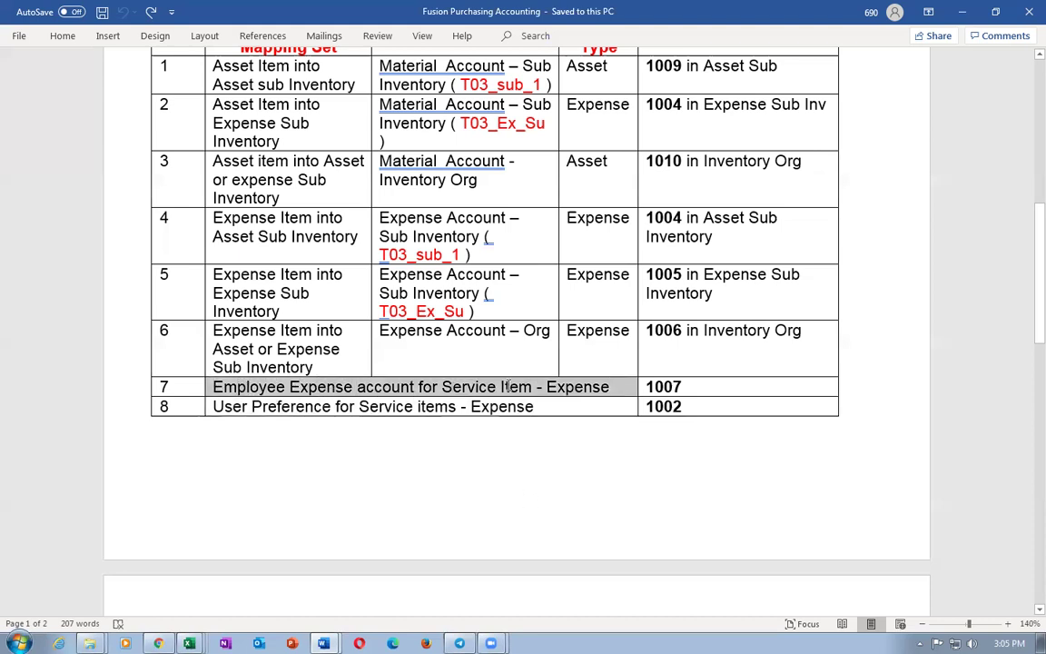
left_click(579, 514)
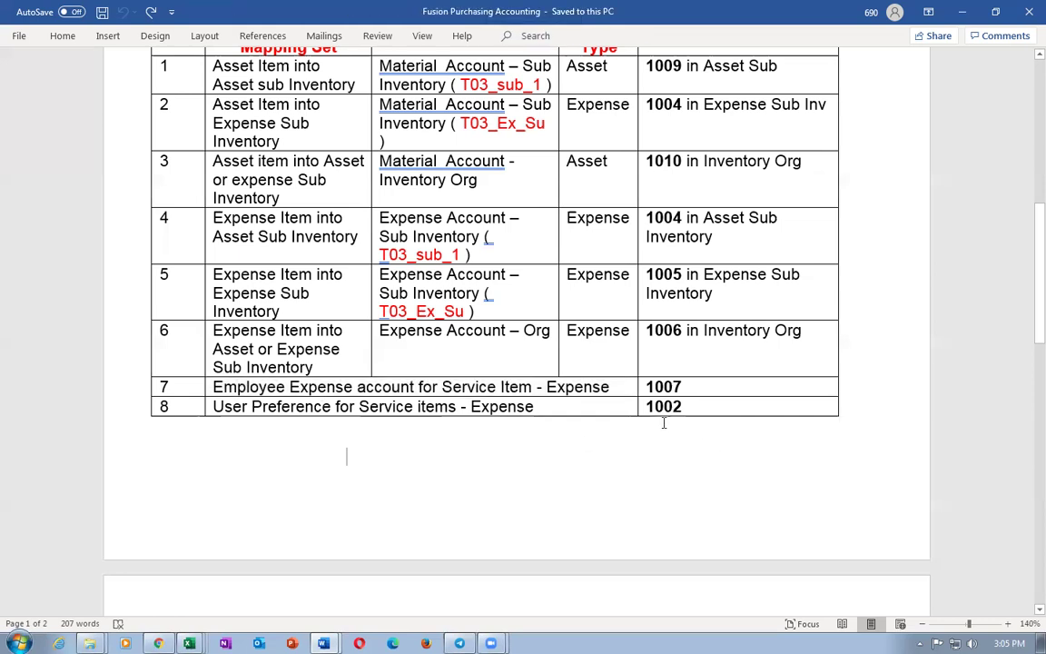
left_click_drag(650, 387, 682, 387)
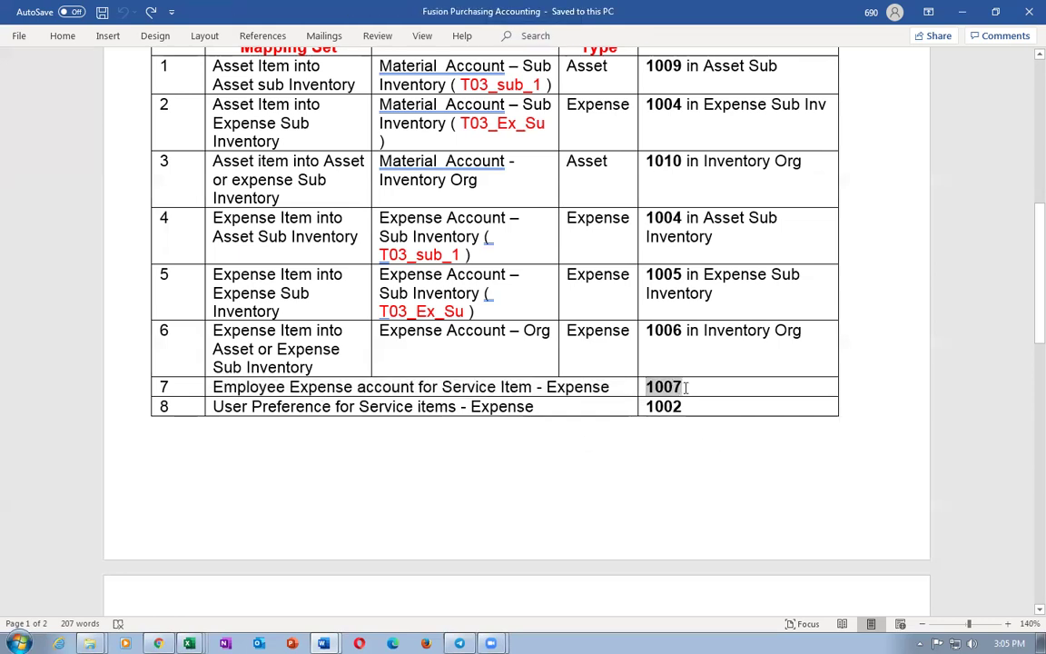
left_click(578, 475)
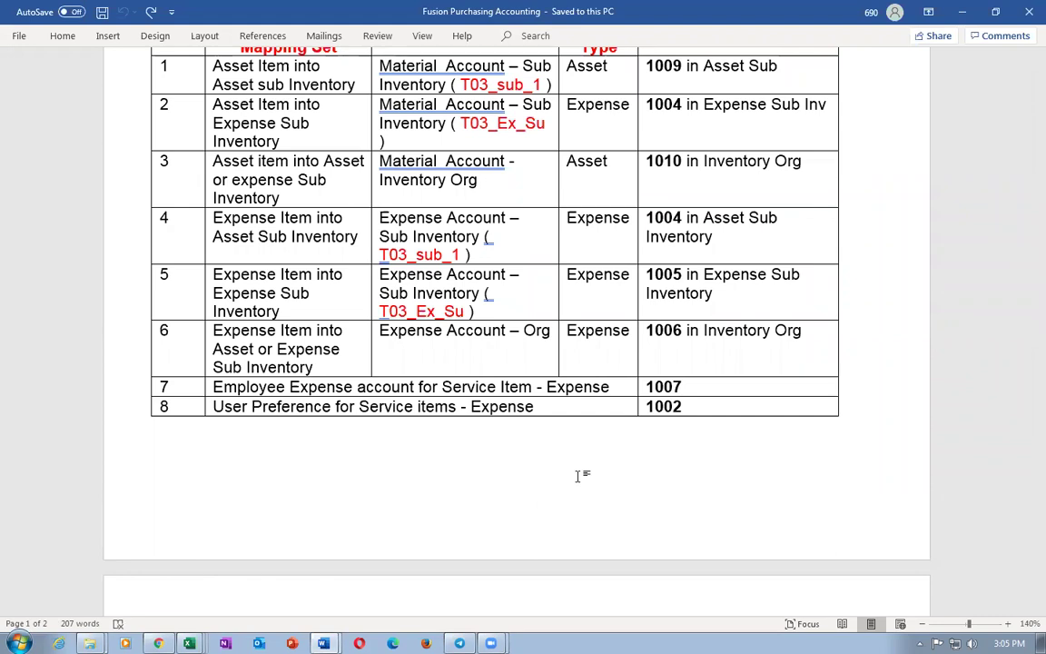
double_click(317, 387)
Switch to Oracle Fusion in the browser, return to the home page and look through the My Client Groups and Tools apps
key("alt+Tab")
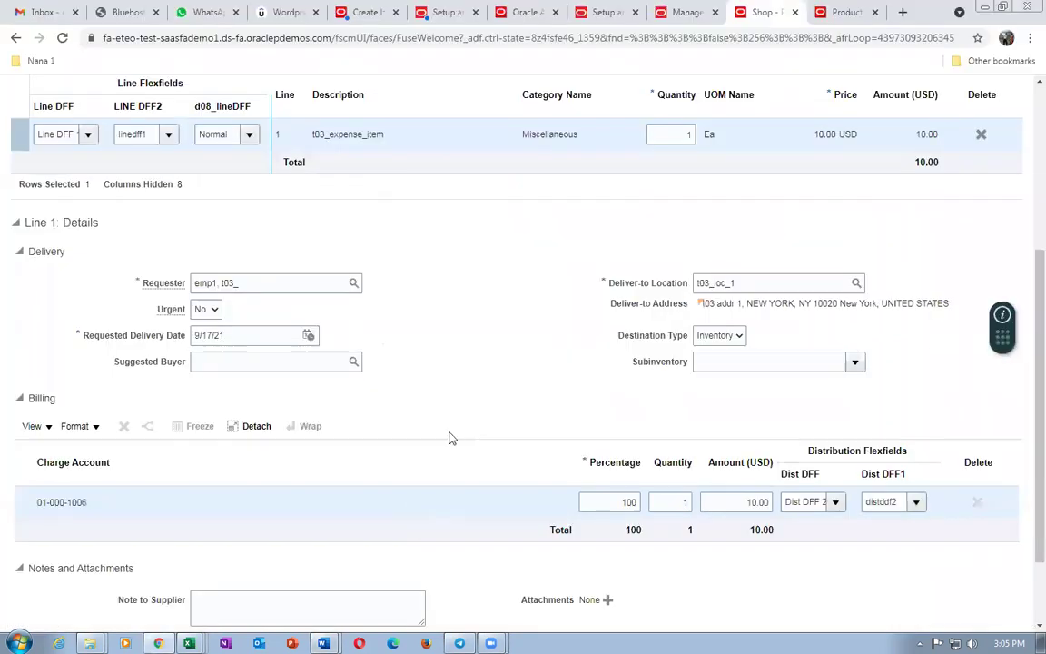
scroll(614, 390, "up", 3)
left_click(831, 11)
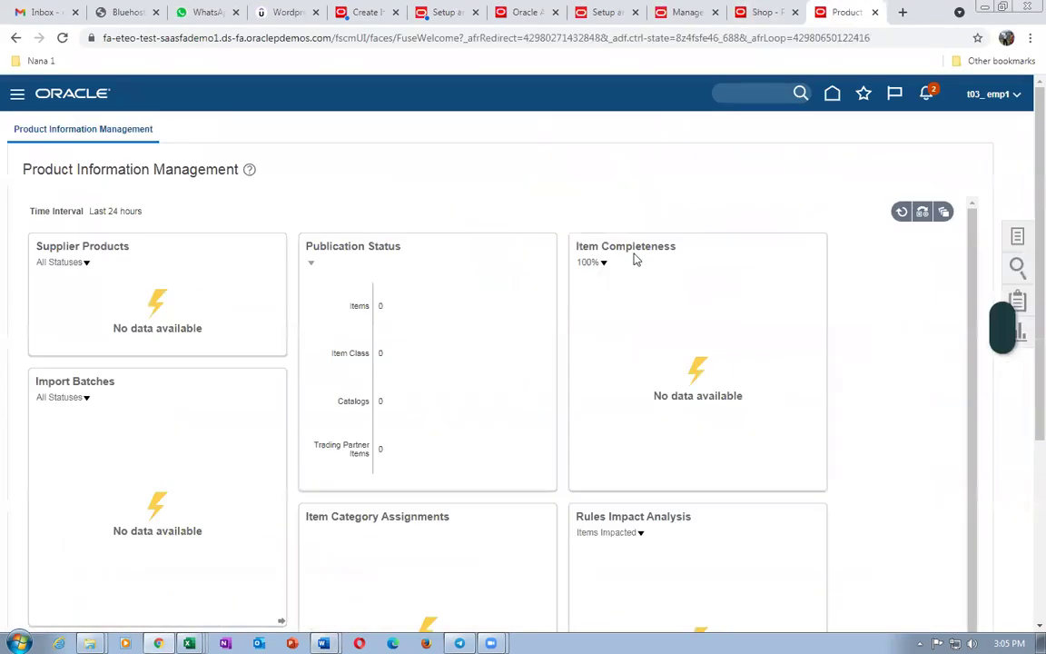
left_click(839, 103)
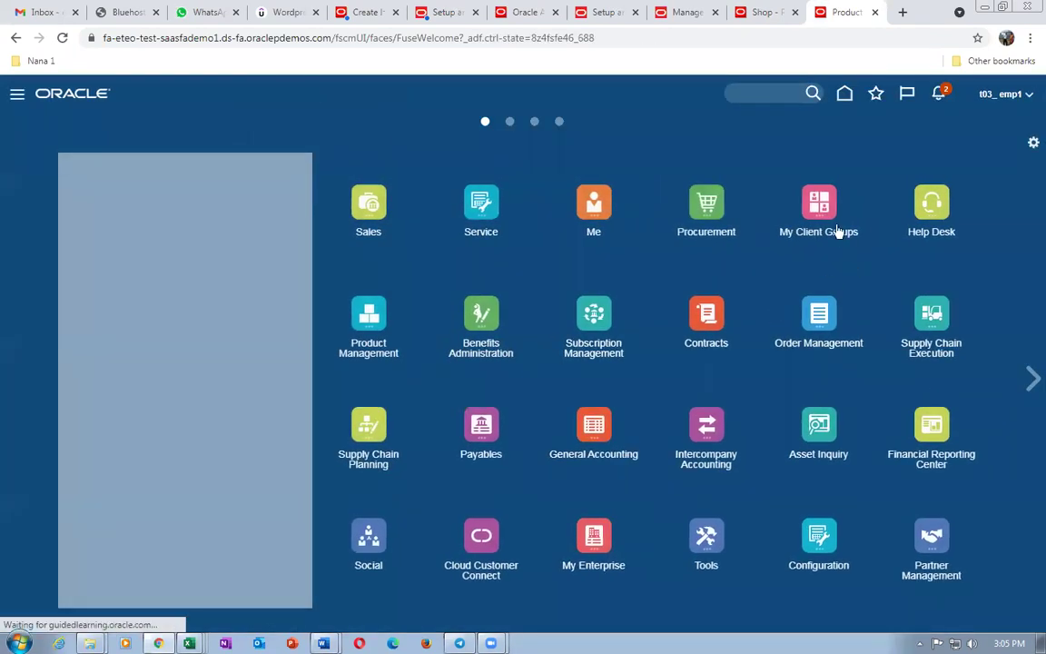
left_click(815, 211)
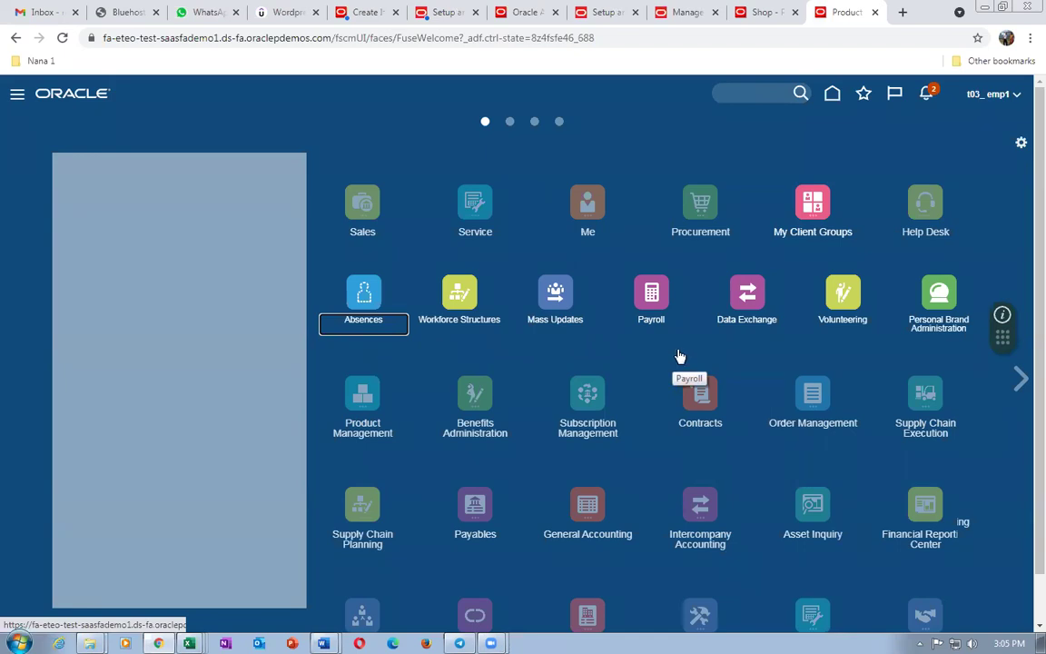
scroll(810, 409, "down", 1)
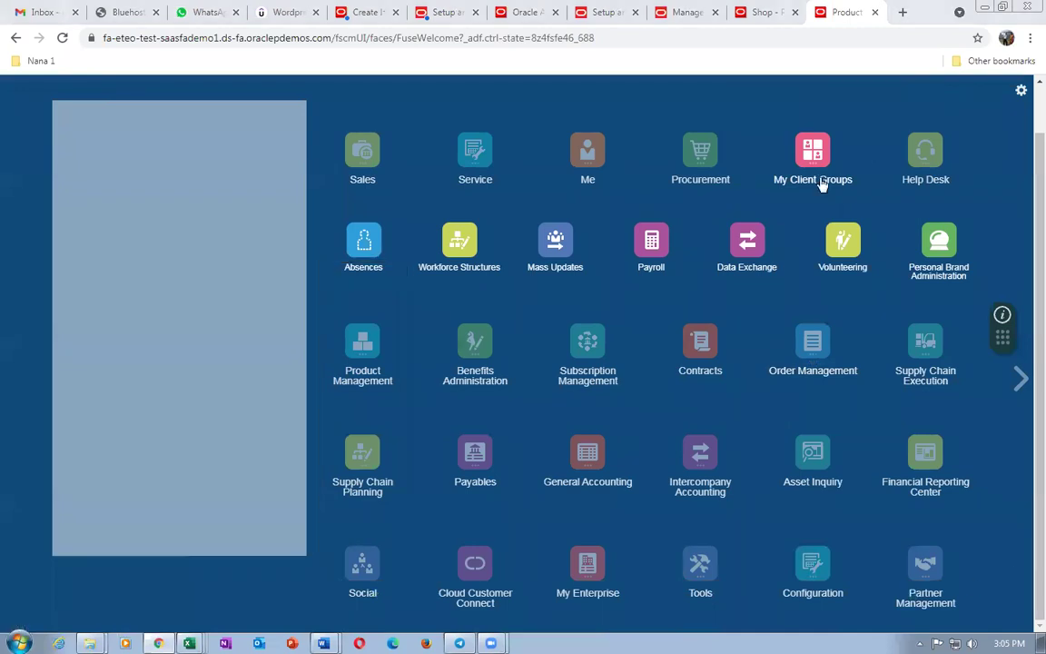
scroll(813, 159, "up", 1)
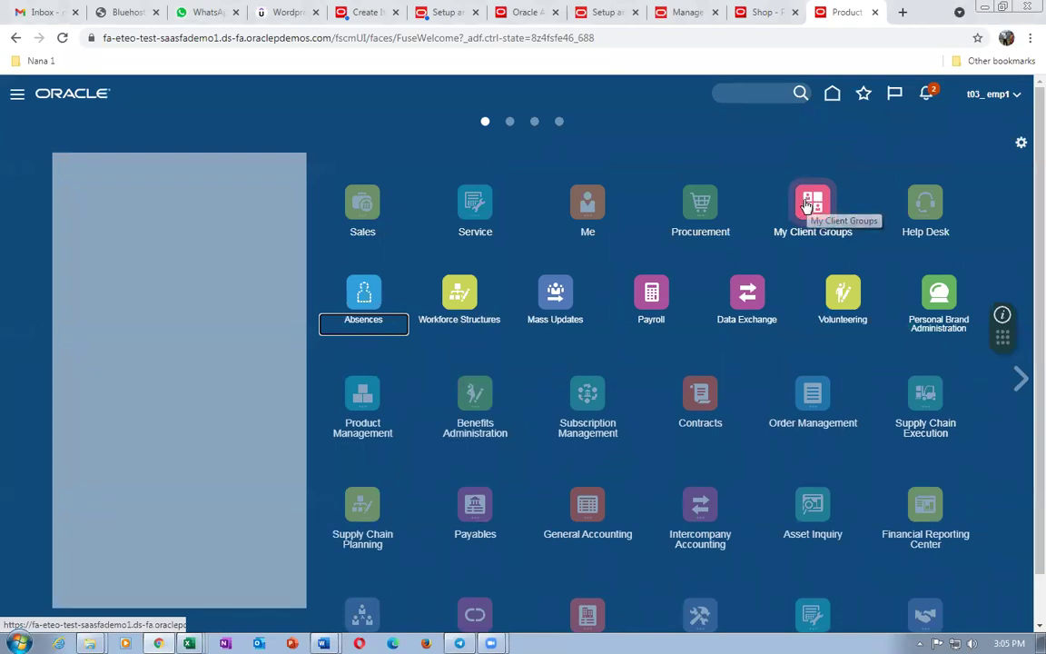
scroll(638, 571, "down", 1)
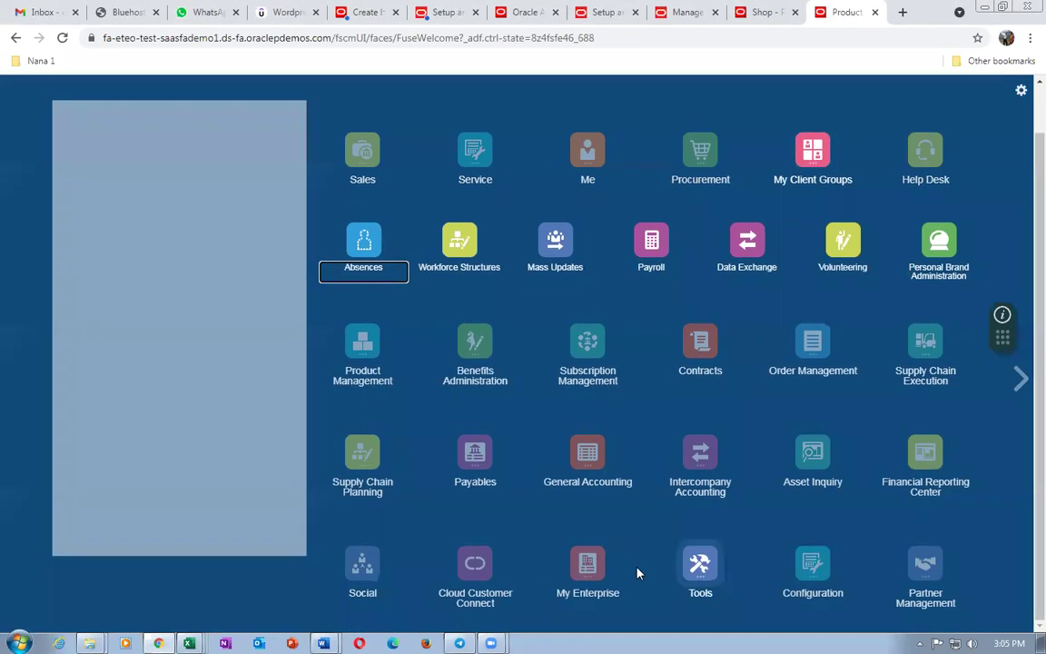
scroll(693, 572, "down", 2)
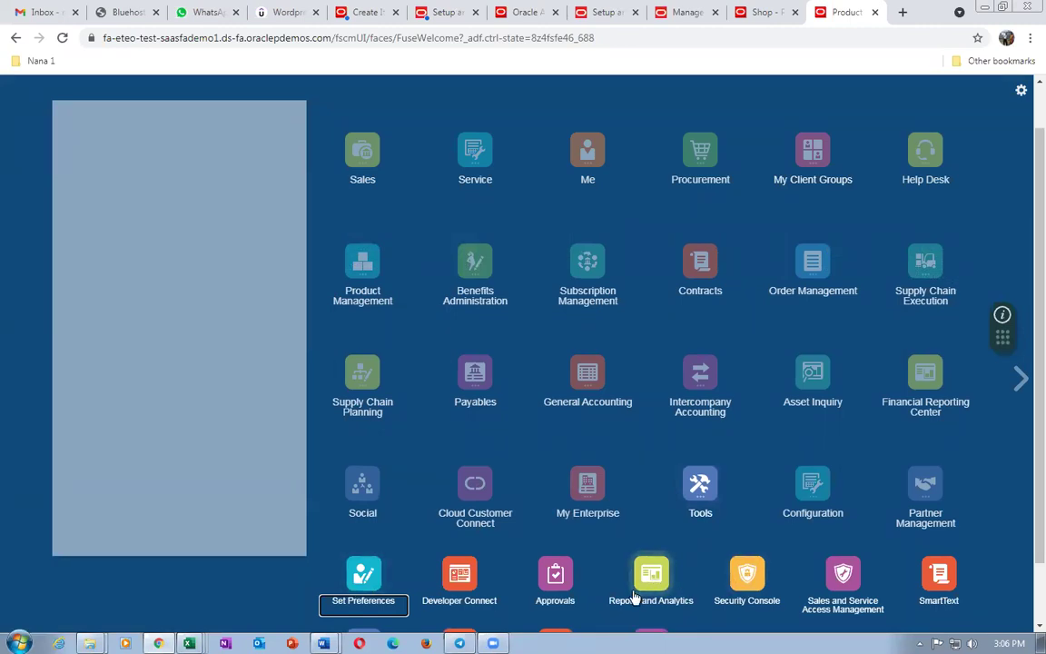
scroll(525, 594, "down", 2)
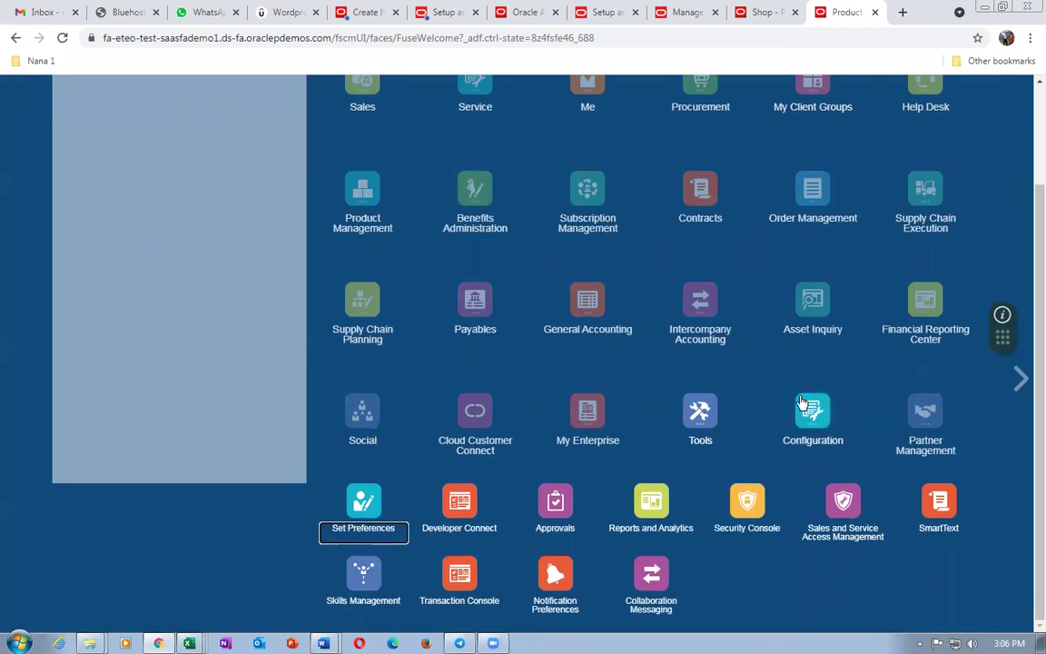
Personalize the springboard to show Scheduled Processes in the Tools group
scroll(817, 358, "up", 3)
left_click(1022, 146)
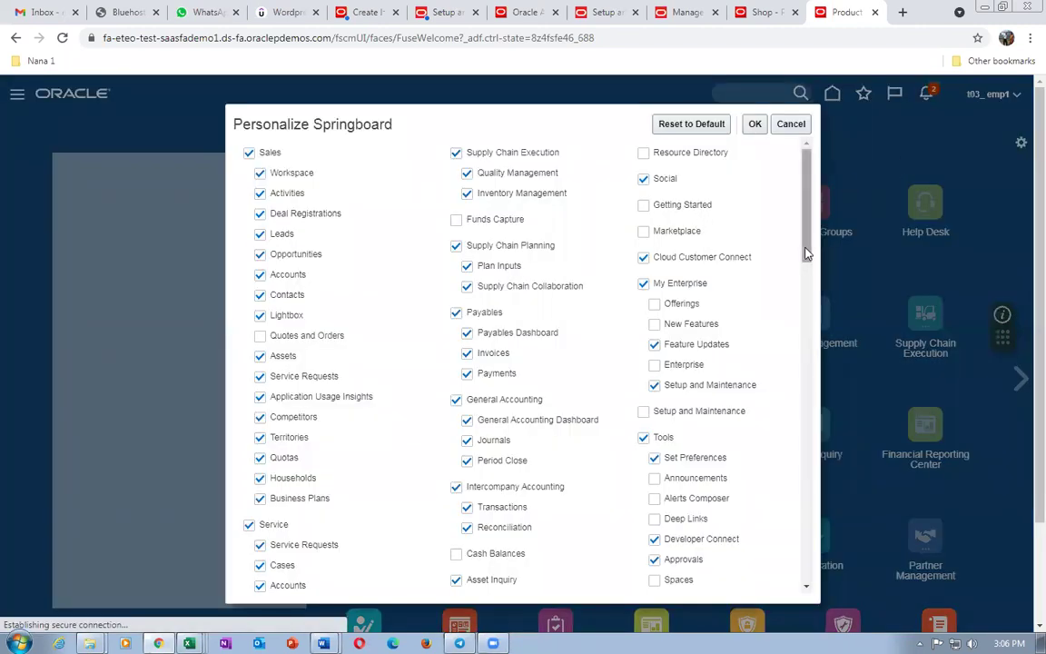
left_click_drag(807, 253, 790, 315)
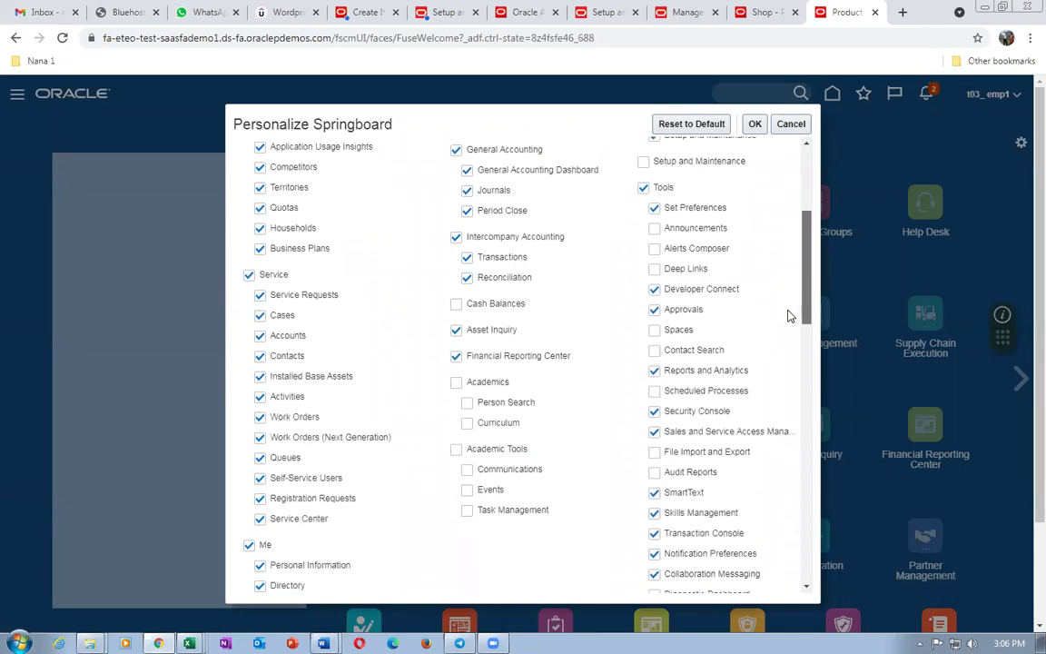
left_click(655, 389)
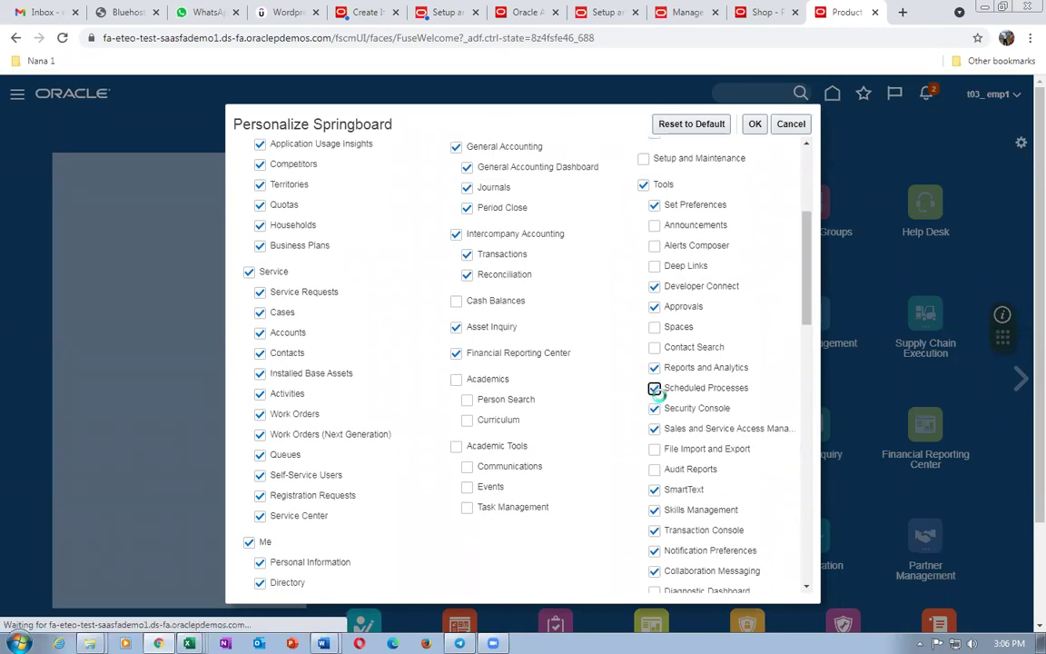
left_click(757, 123)
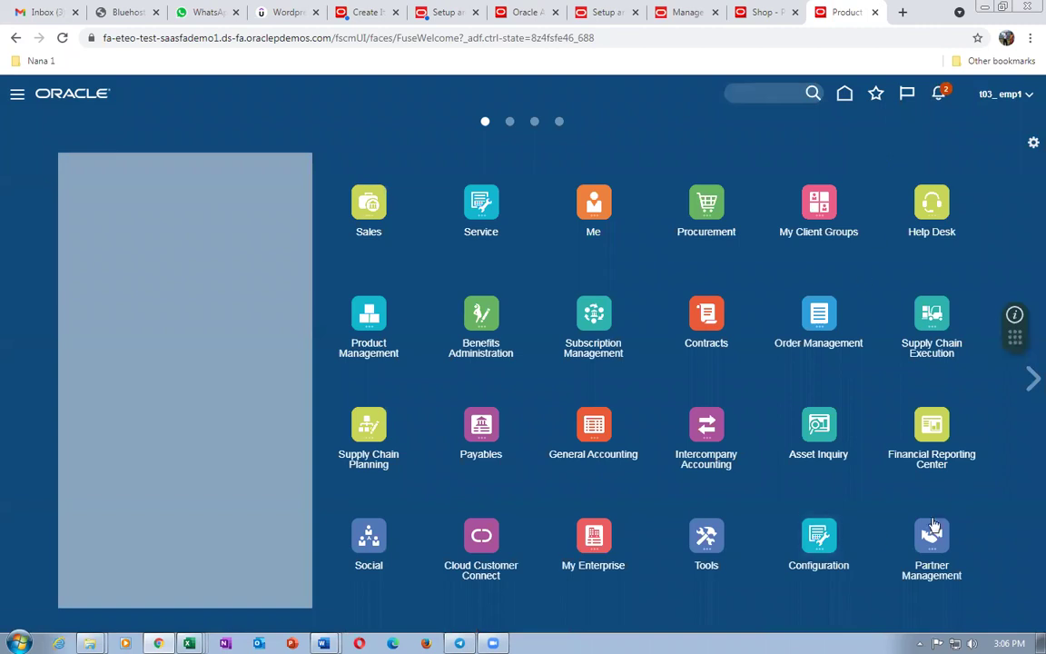
Open Scheduled Processes from the refreshed home page, start a new job and search its process name for LDAP
left_click(845, 98)
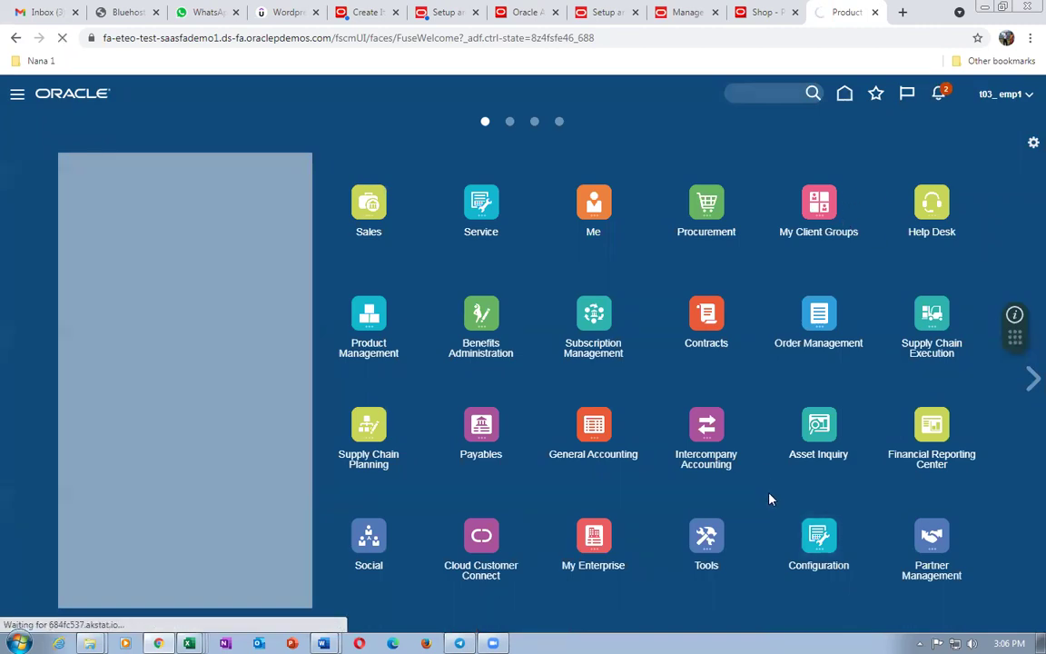
scroll(714, 549, "down", 2)
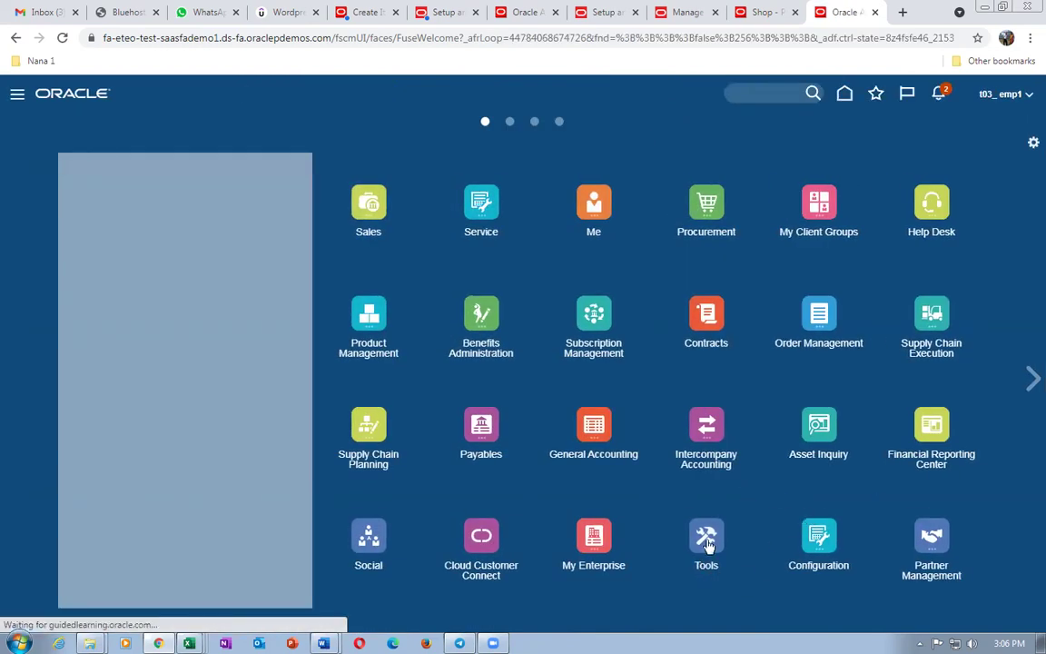
scroll(708, 543, "down", 2)
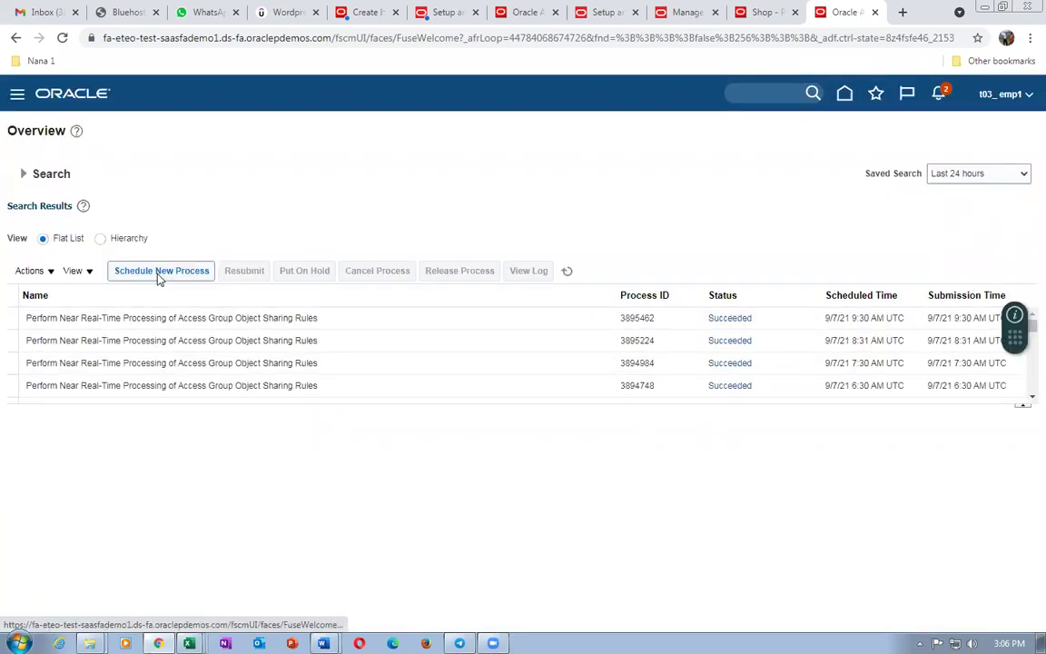
left_click(159, 271)
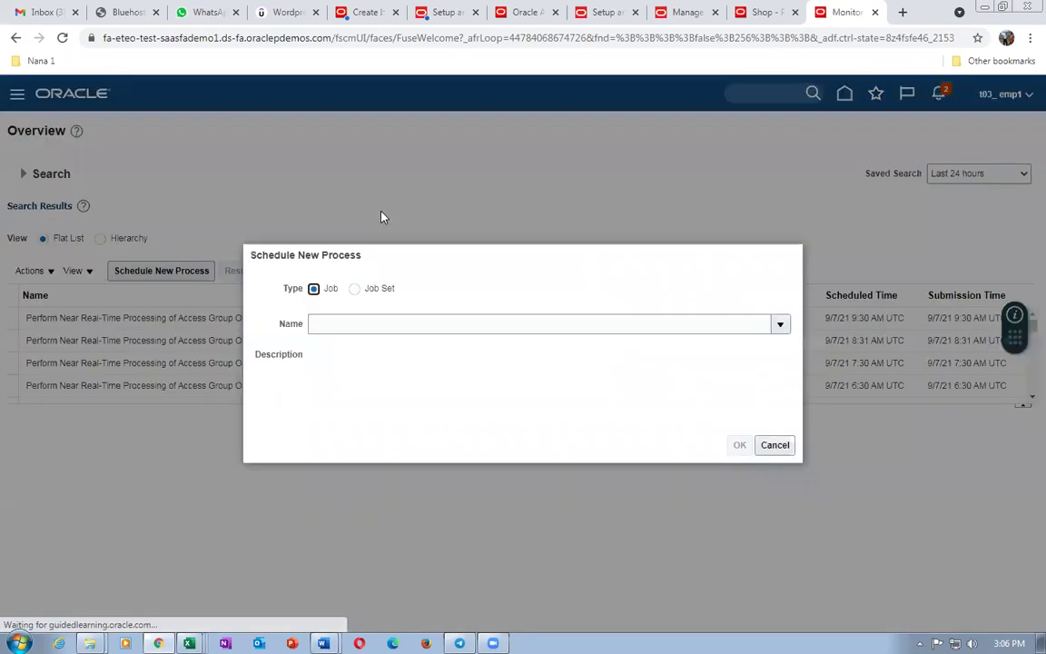
left_click(374, 323)
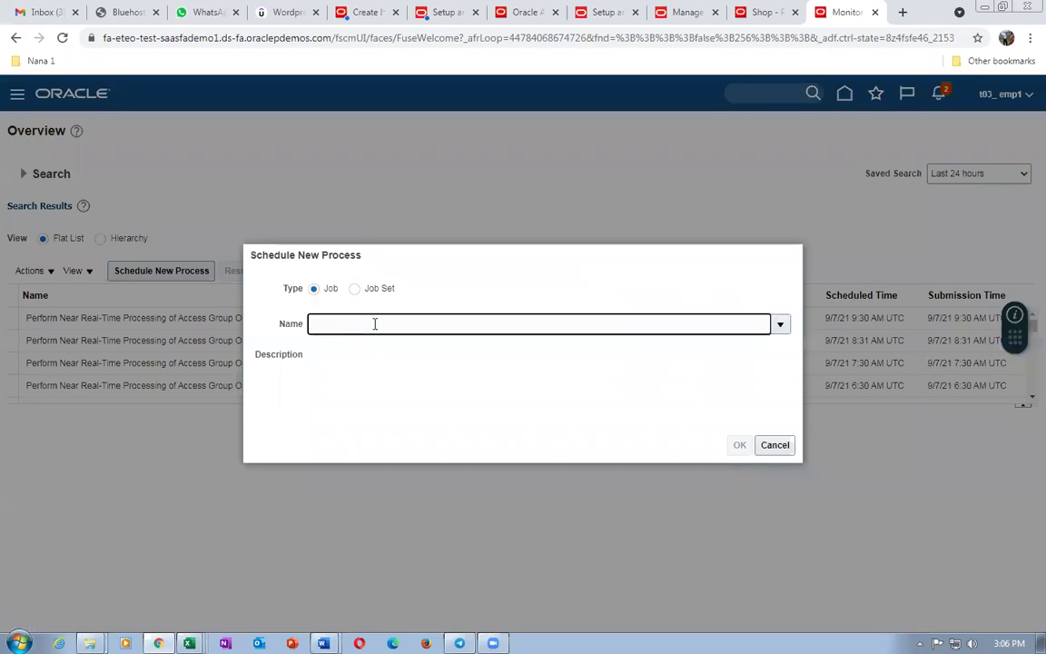
type("LDAP")
key("Tab")
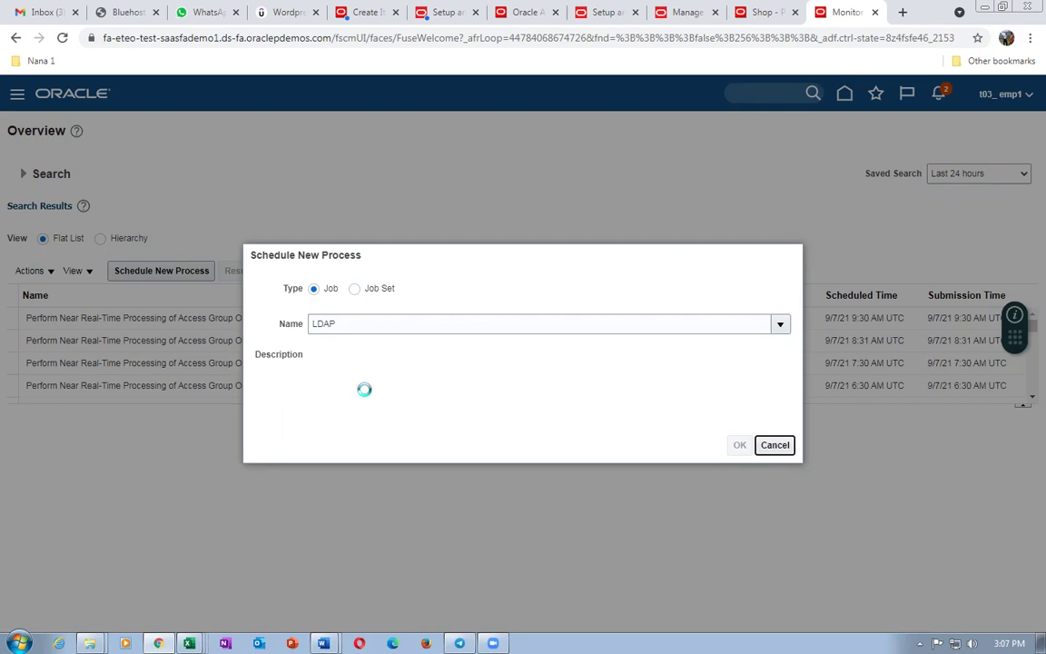
In the Manage page's browser tab, return to the home page and open the Security Console
left_click(683, 13)
left_click(1016, 130)
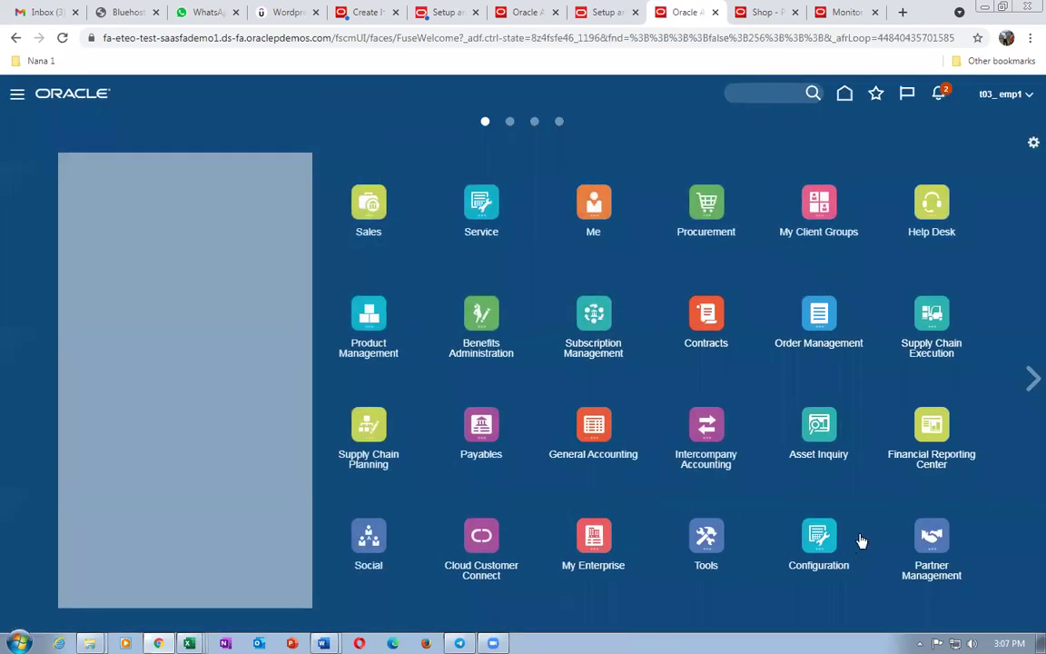
scroll(704, 536, "down", 2)
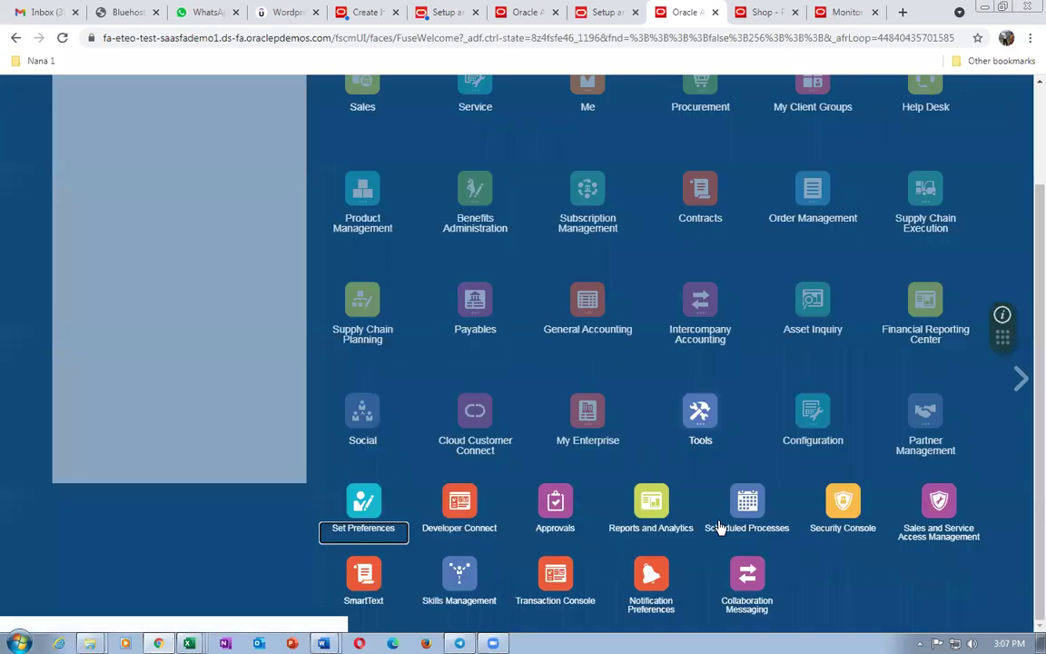
left_click(850, 505)
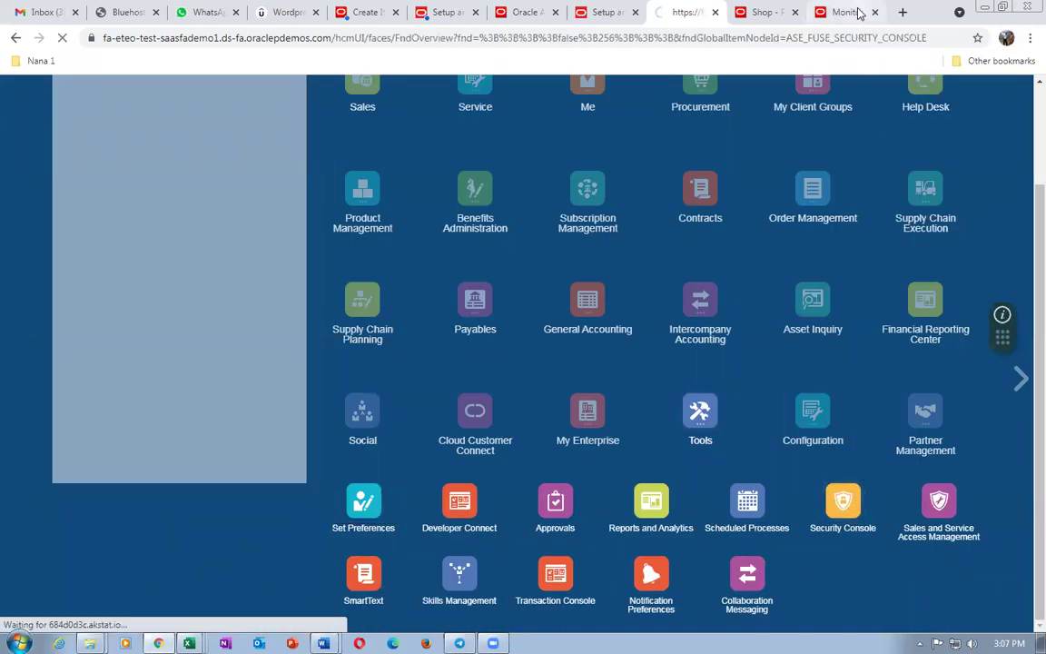
Choose Retrieve Latest LDAP Changes as the new scheduled process and submit it with its default options
left_click(844, 12)
left_click(271, 380)
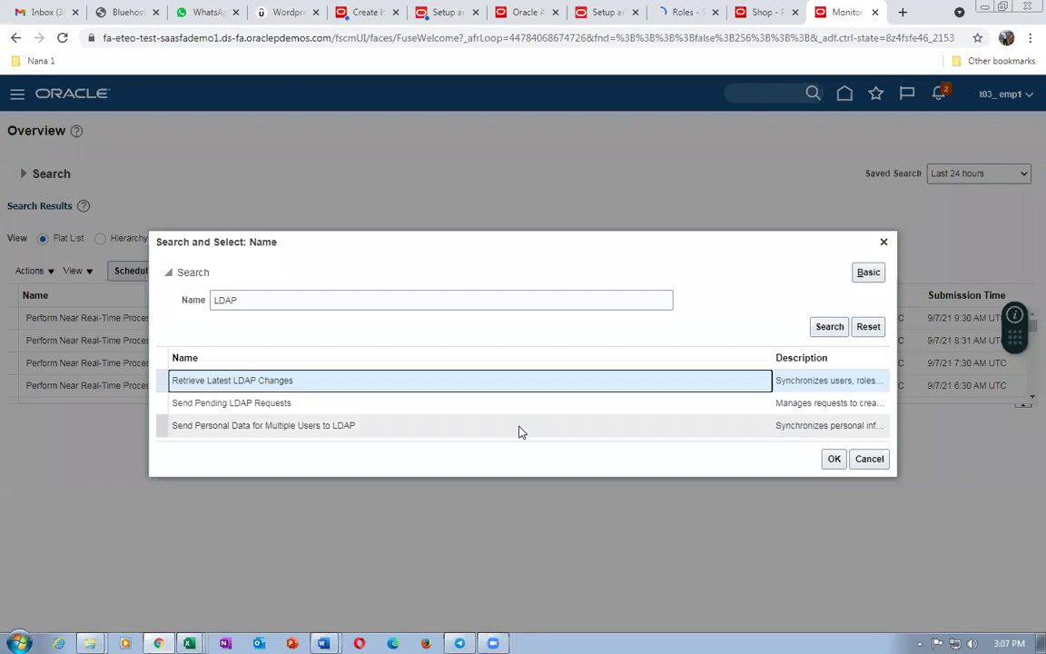
left_click(835, 461)
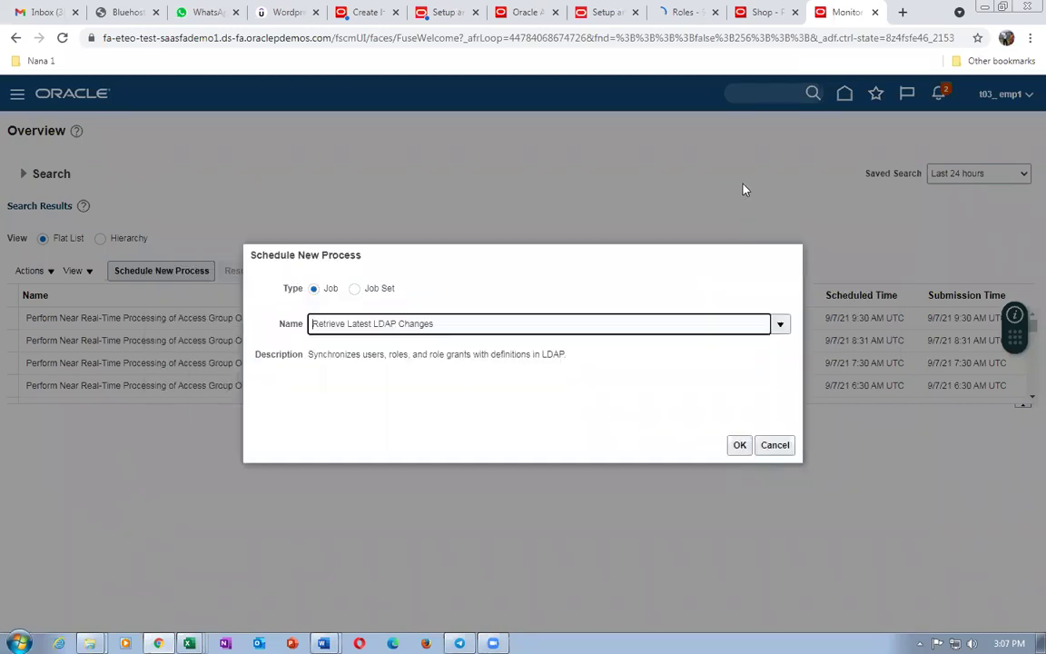
left_click(740, 446)
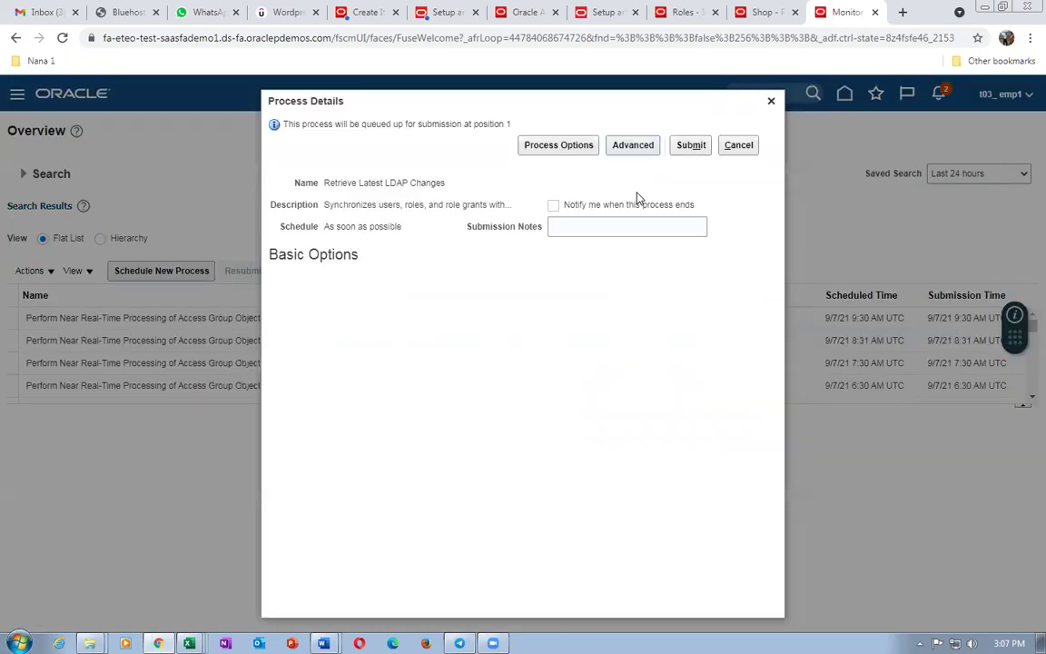
left_click(691, 146)
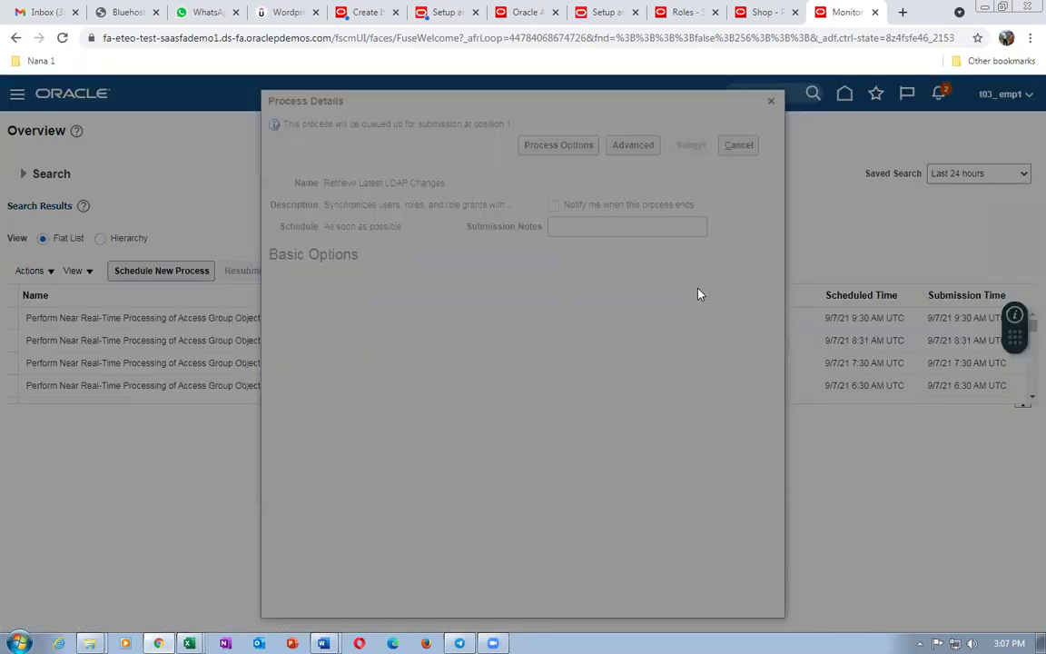
left_click(691, 249)
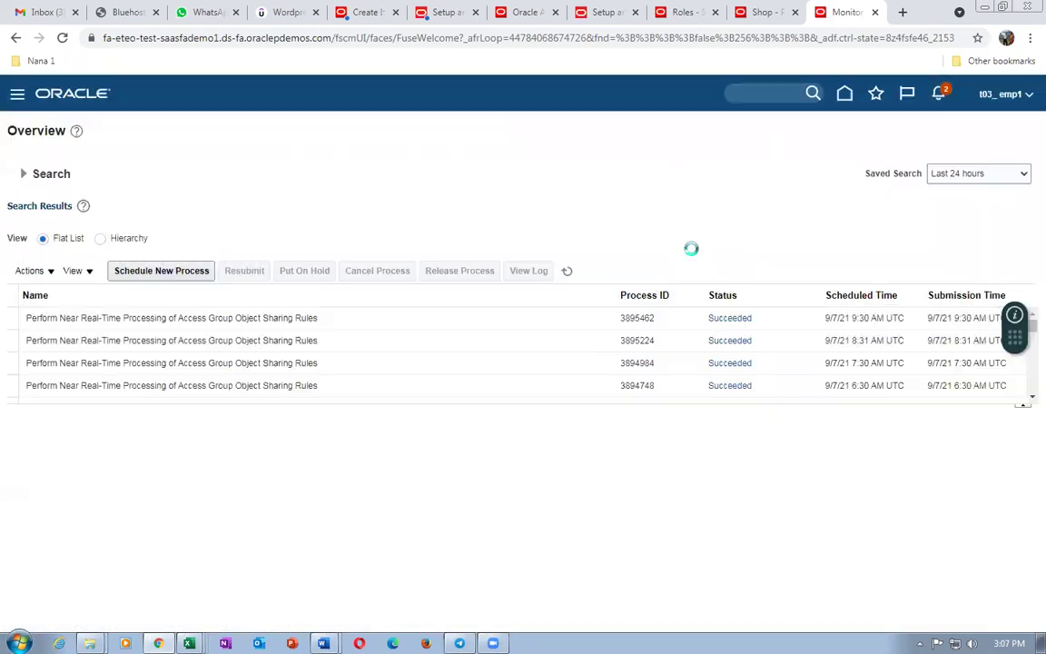
In the Security Console's browser tab, search the user accounts for t03 and open the t03_emp1 account
left_click(672, 12)
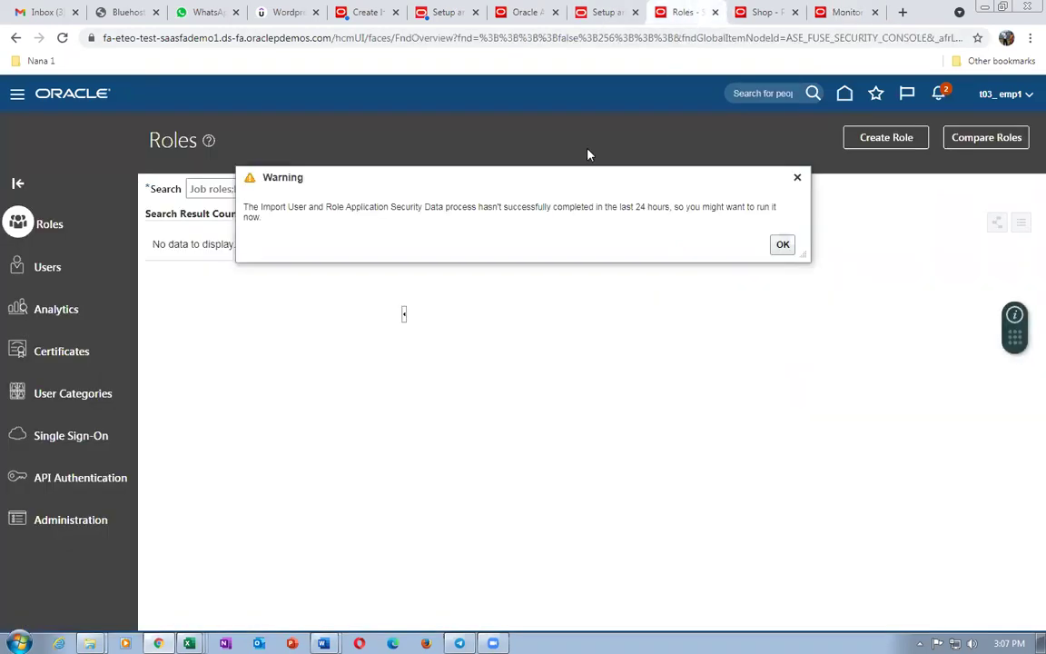
left_click(782, 245)
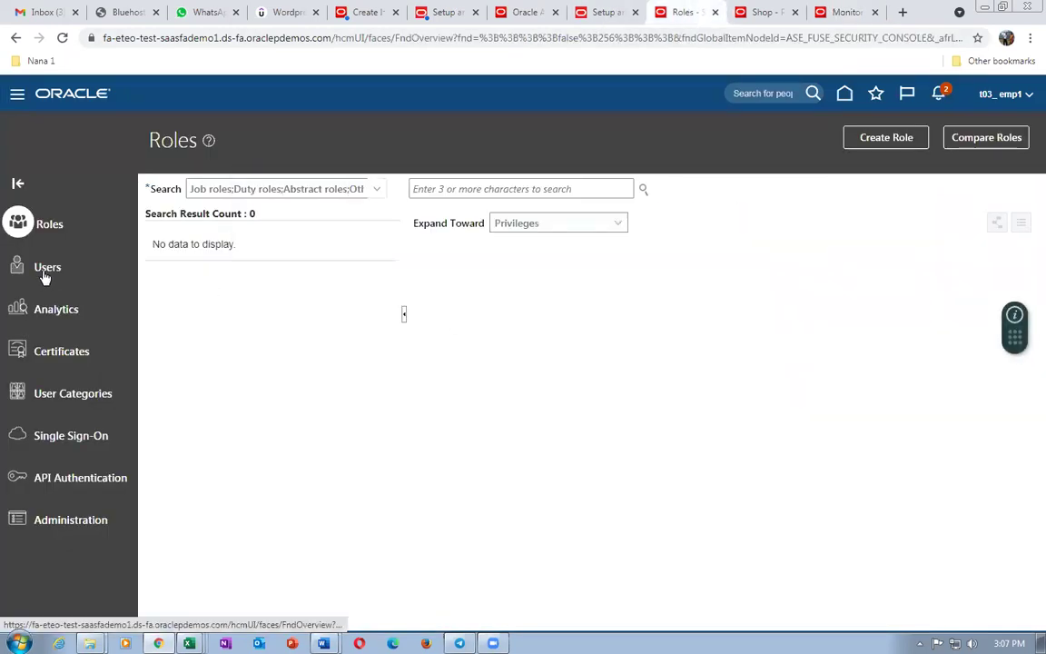
left_click(484, 189)
type("t03")
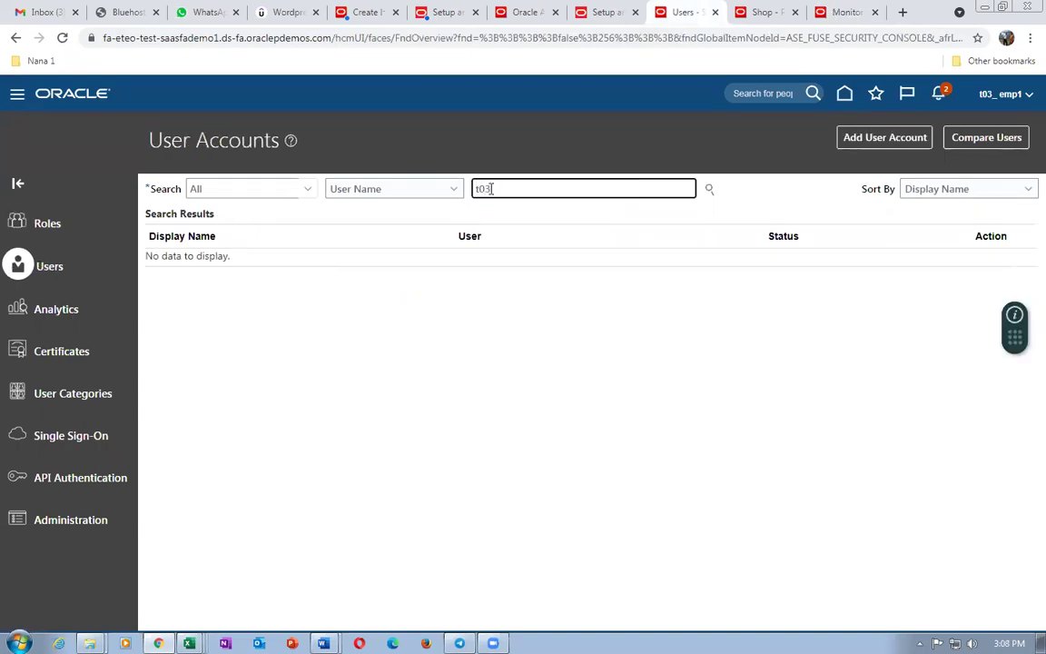
key("Return")
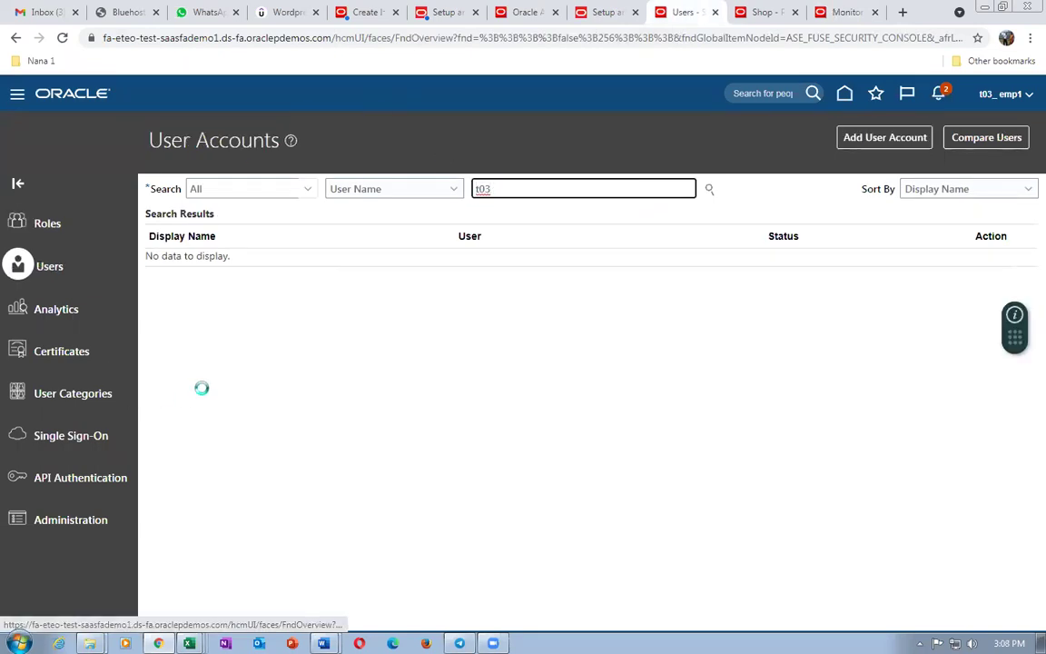
left_click(180, 328)
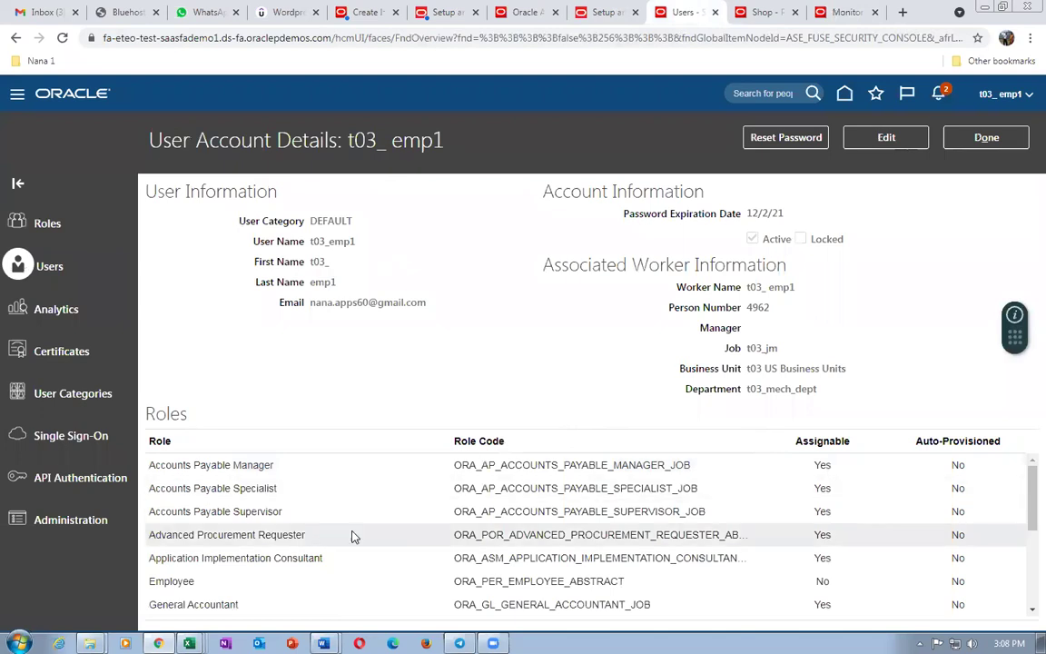
Review the account's roles, add the Human Resource Specialist role (ORA_PER_HUMAN_RESOURCE_SPECIALIST_JOB) and save the account
scroll(354, 539, "down", 5)
scroll(354, 538, "up", 1)
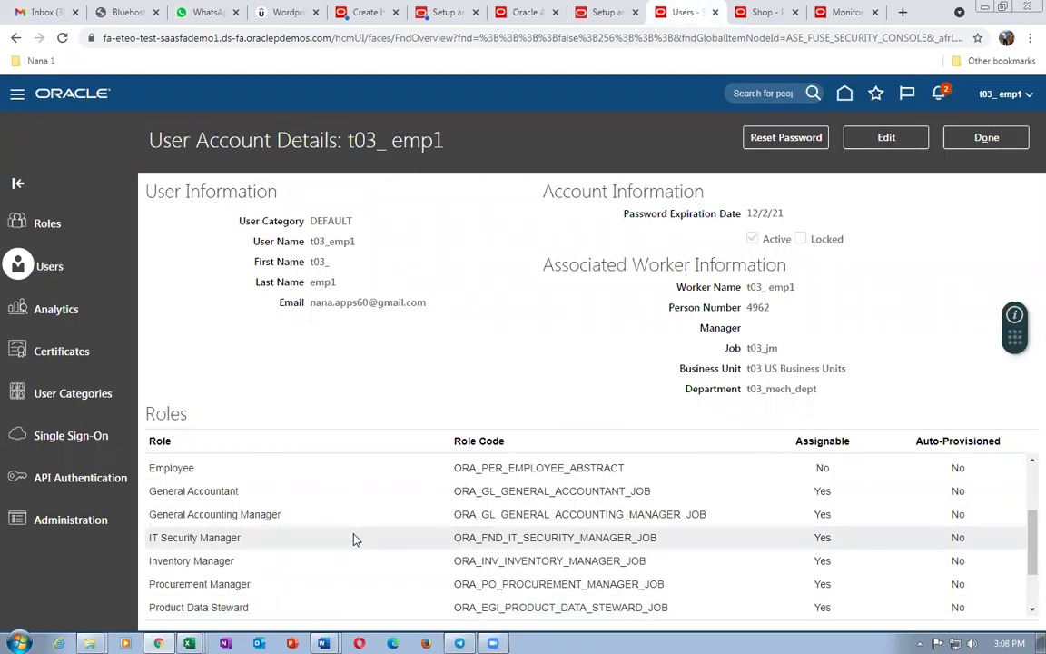
scroll(355, 539, "up", 1)
left_click(881, 137)
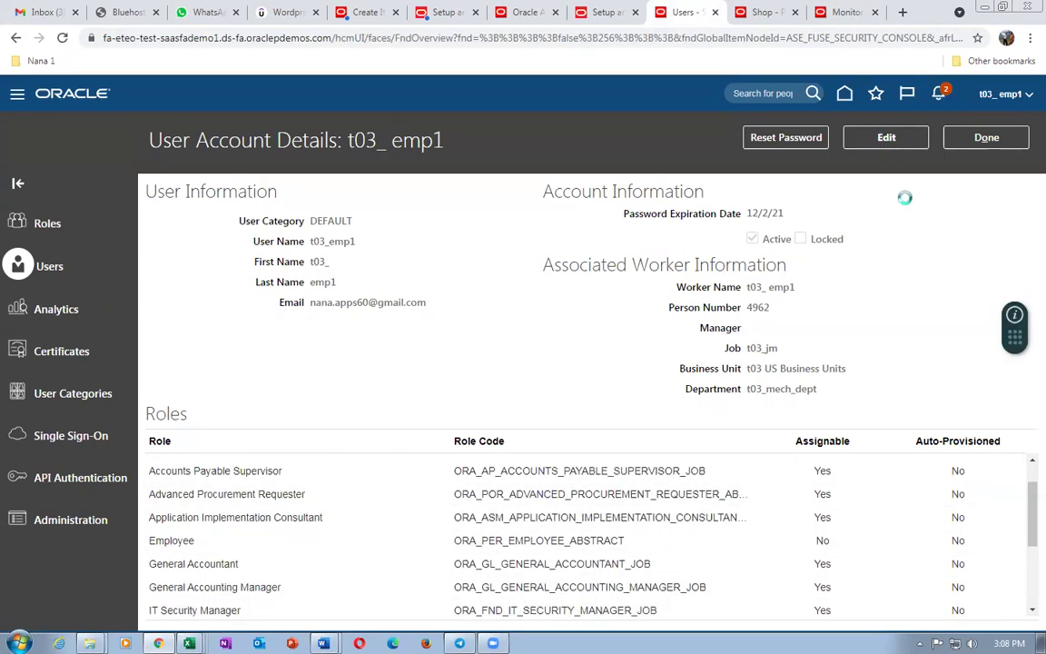
left_click(748, 545)
type("Human re")
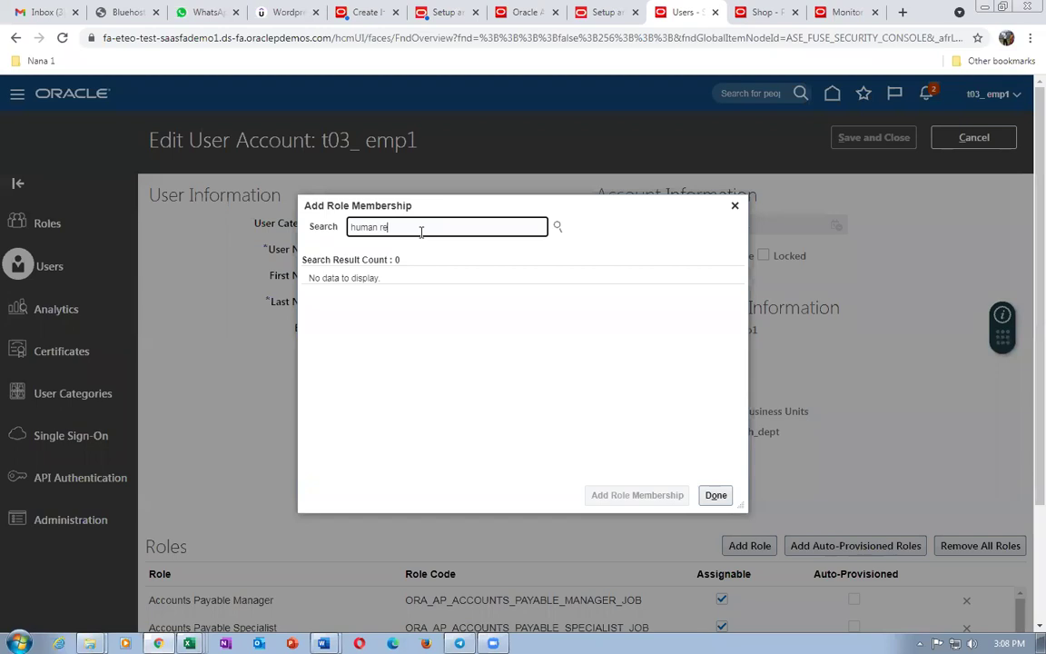
type("source sp")
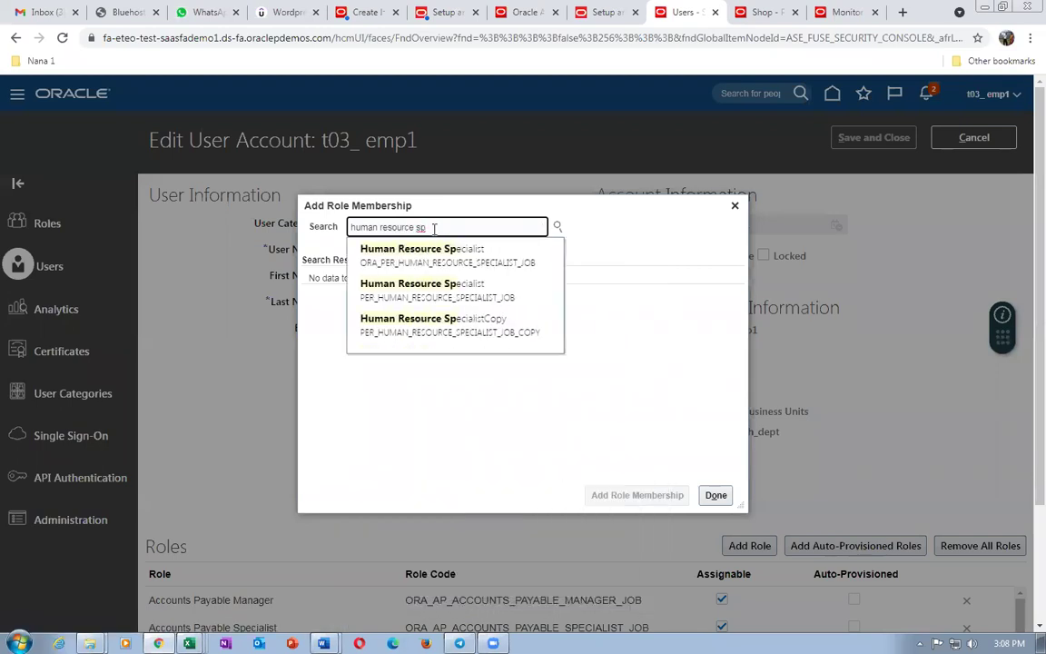
left_click(436, 250)
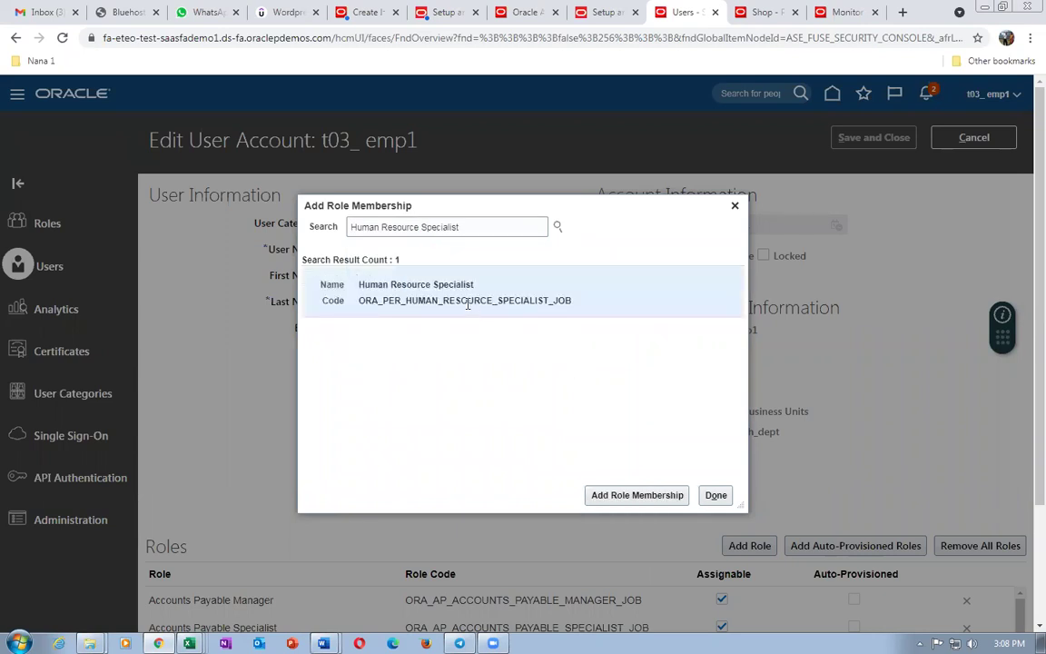
left_click(600, 500)
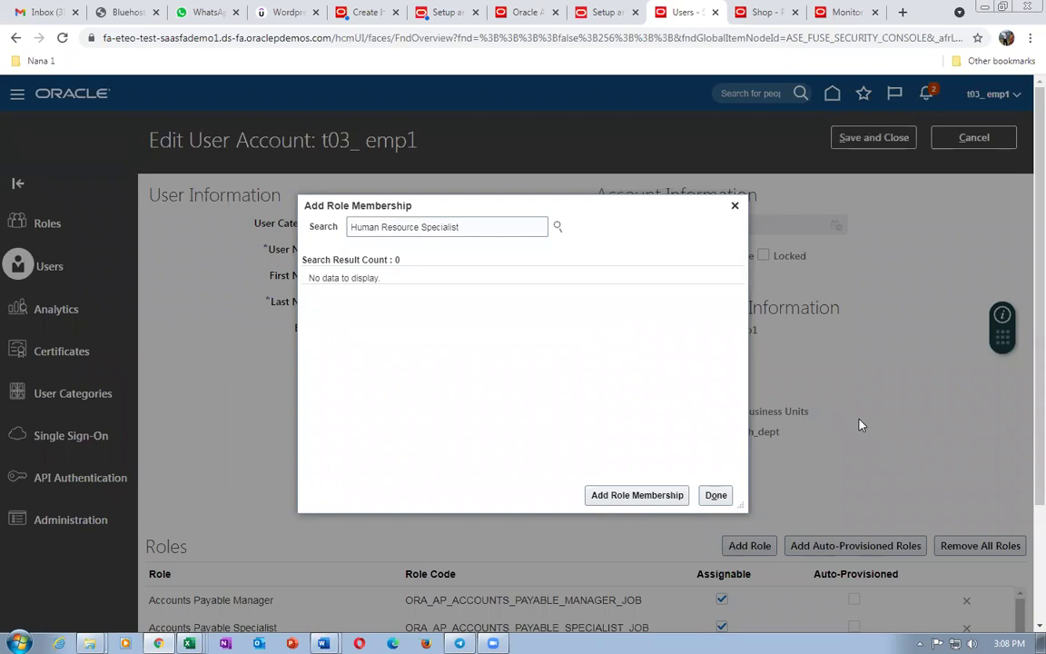
left_click(717, 495)
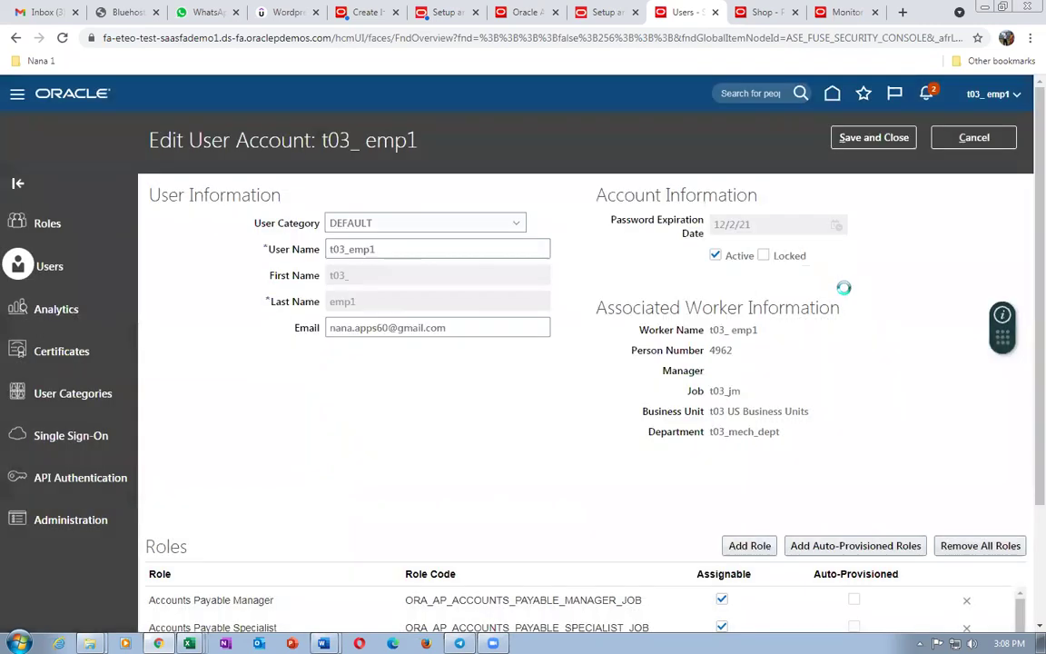
left_click(874, 138)
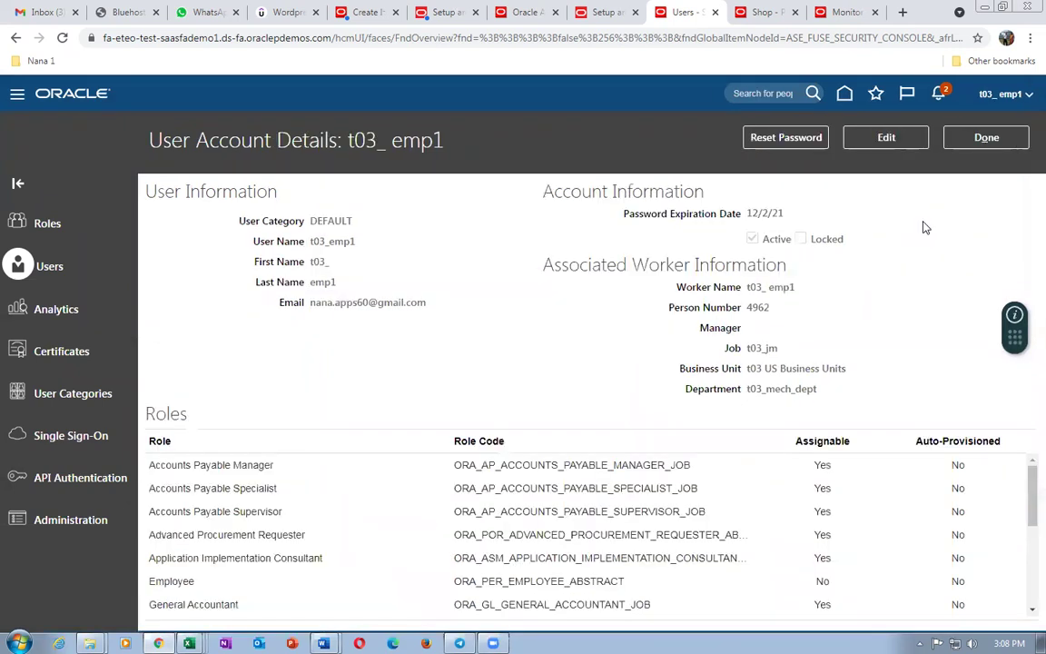
left_click(987, 137)
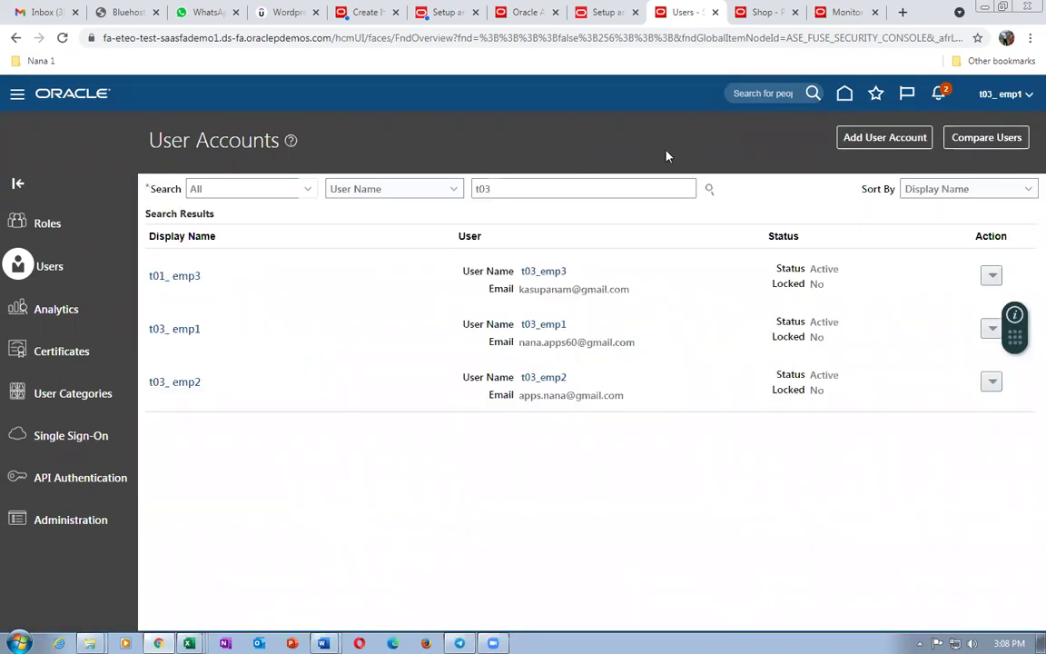
Return to the home page, check the My Client Groups entries, and sign out and back in to refresh the roles
left_click(847, 93)
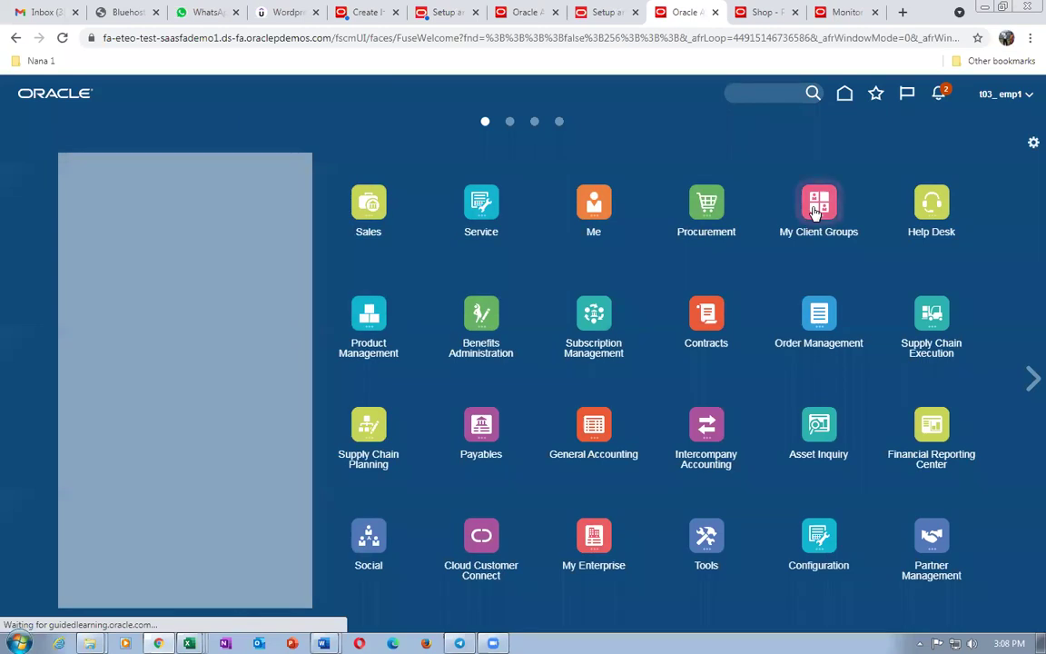
left_click(815, 207)
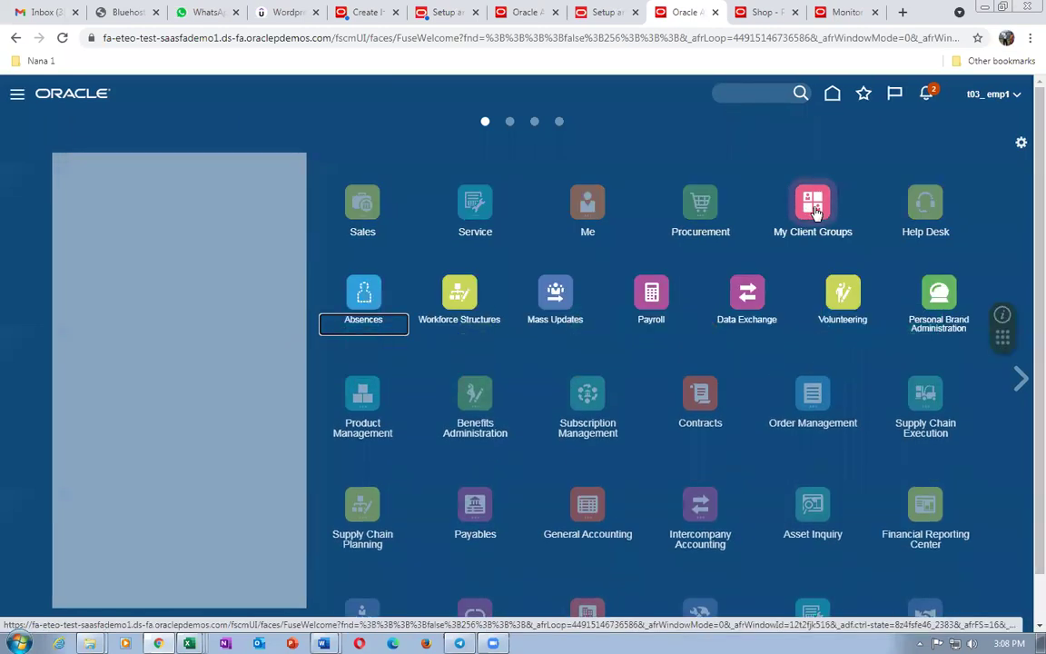
left_click(1006, 102)
left_click(989, 124)
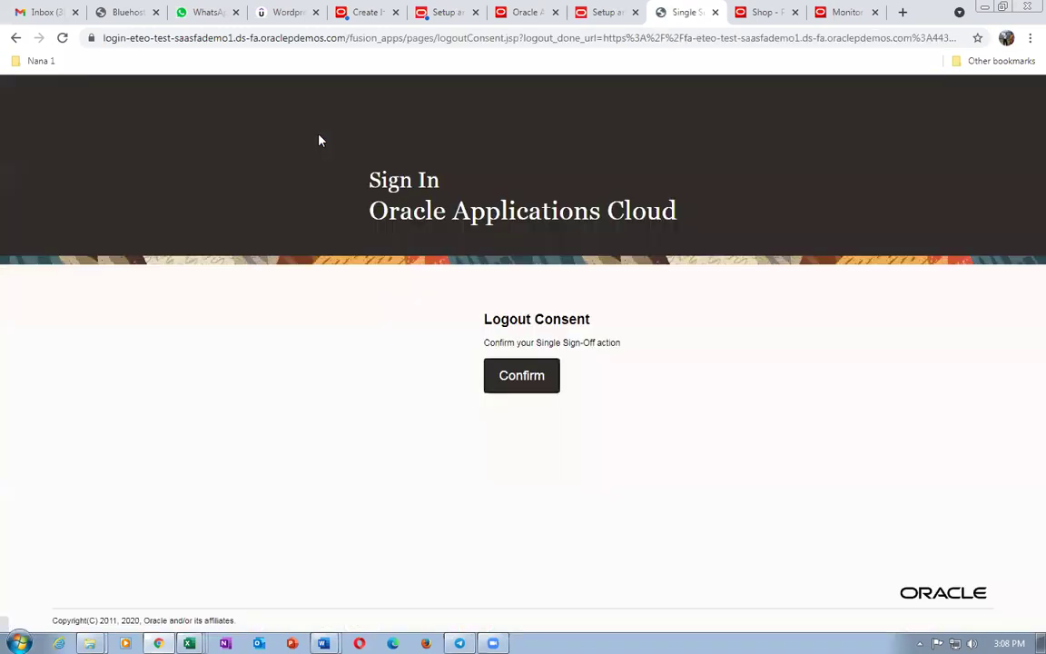
left_click(500, 383)
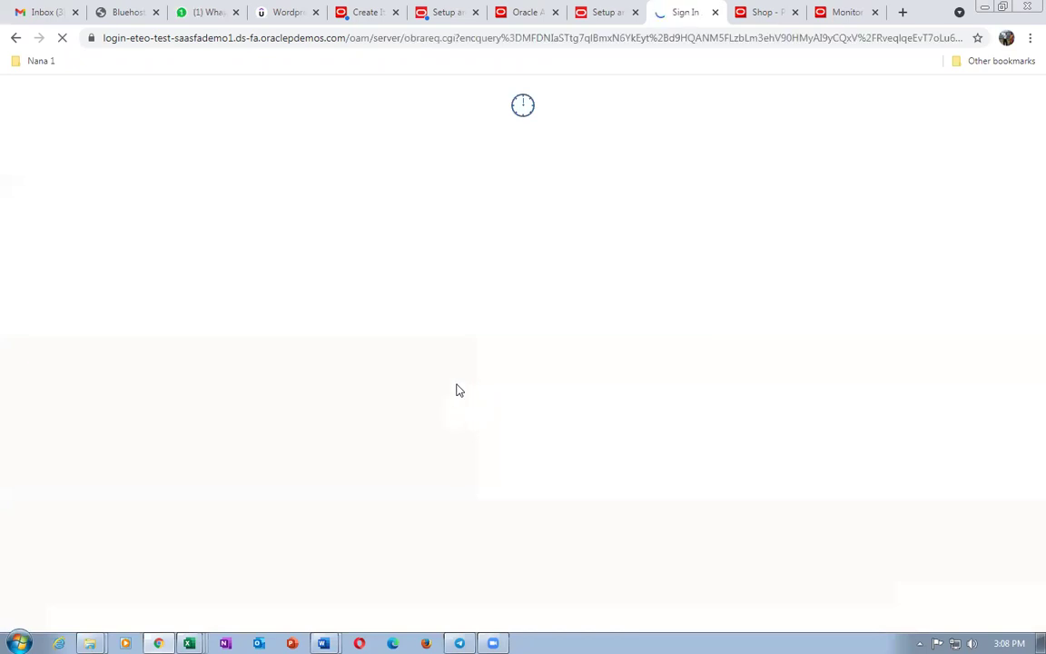
left_click(476, 431)
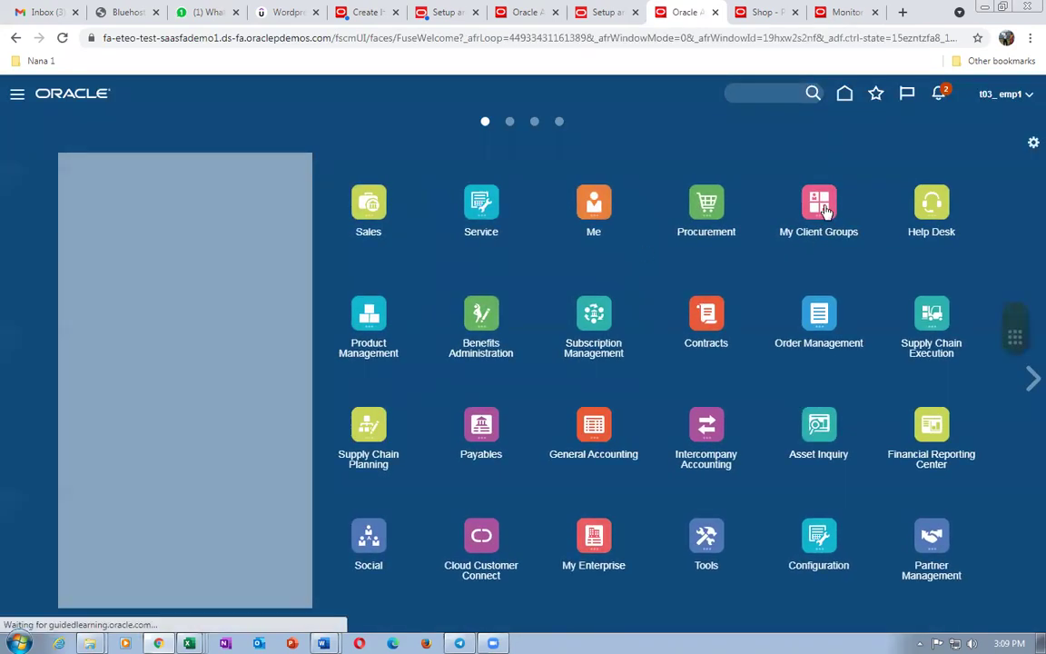
Open Person Management from My Client Groups and search for the person named emp1, t03_
left_click(822, 209)
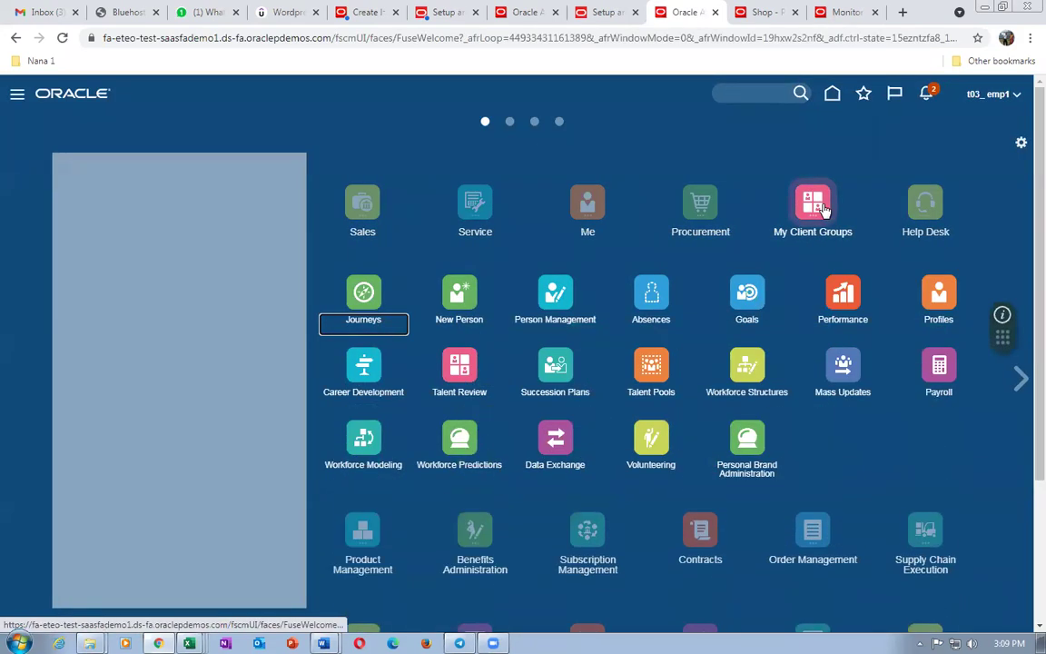
left_click(556, 292)
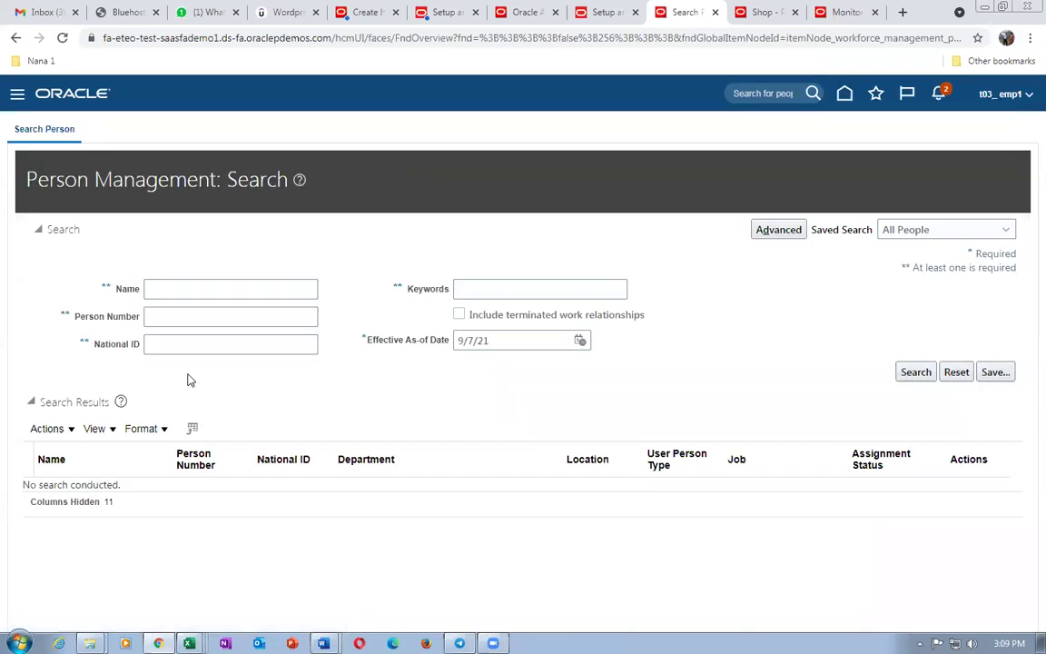
left_click(208, 290)
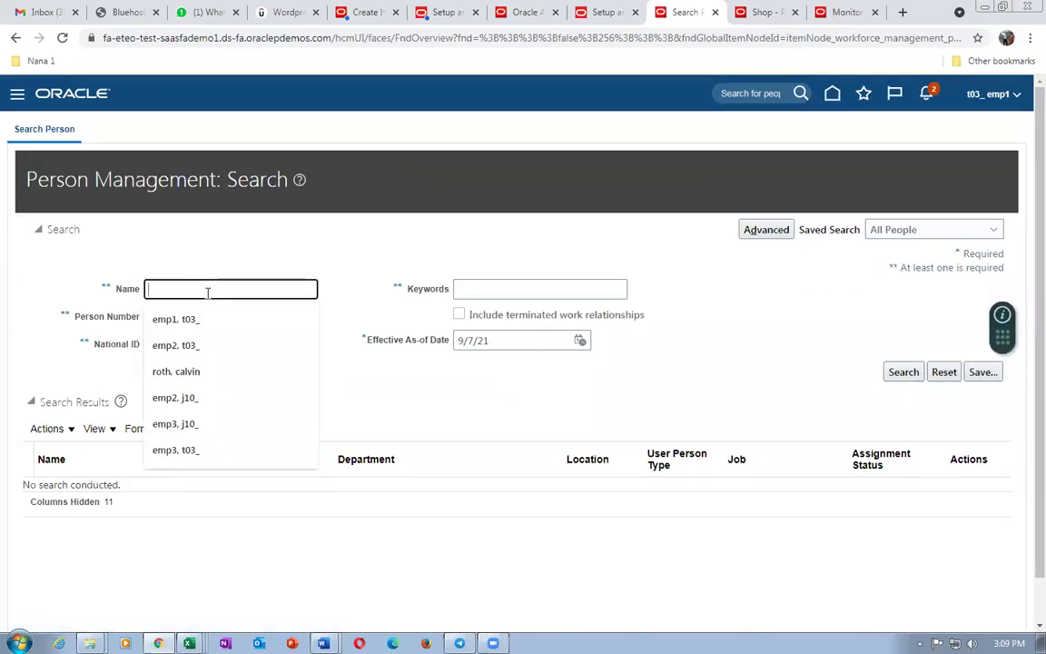
type("emp1,")
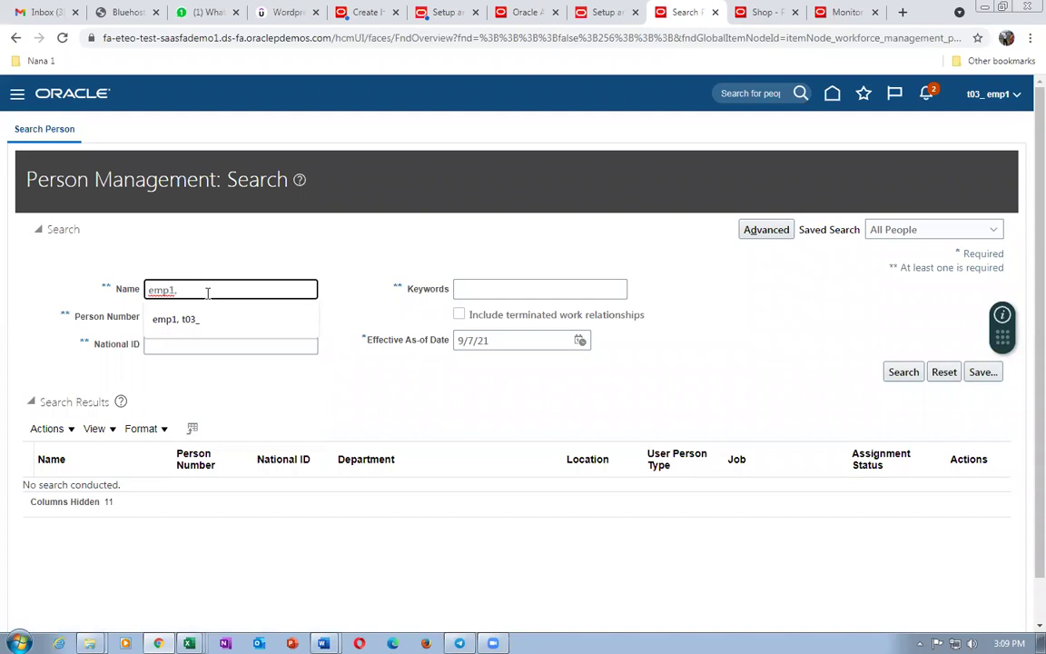
type(" t03_")
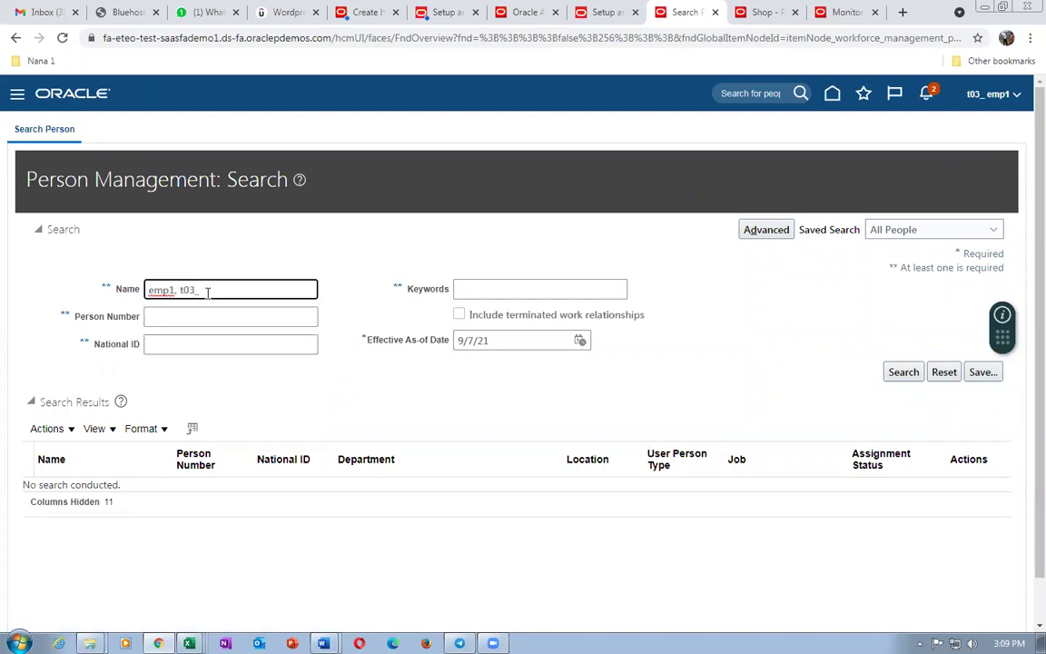
left_click(904, 371)
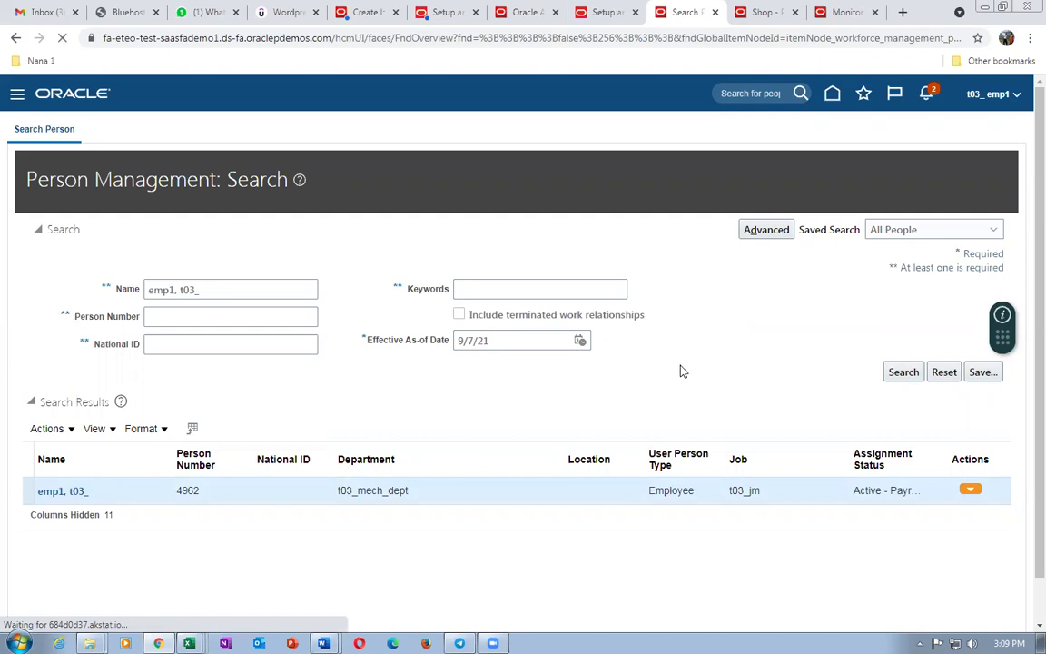
Check the employee expense account row for service items in the Word mapping table and return to the browser
key("alt+Tab")
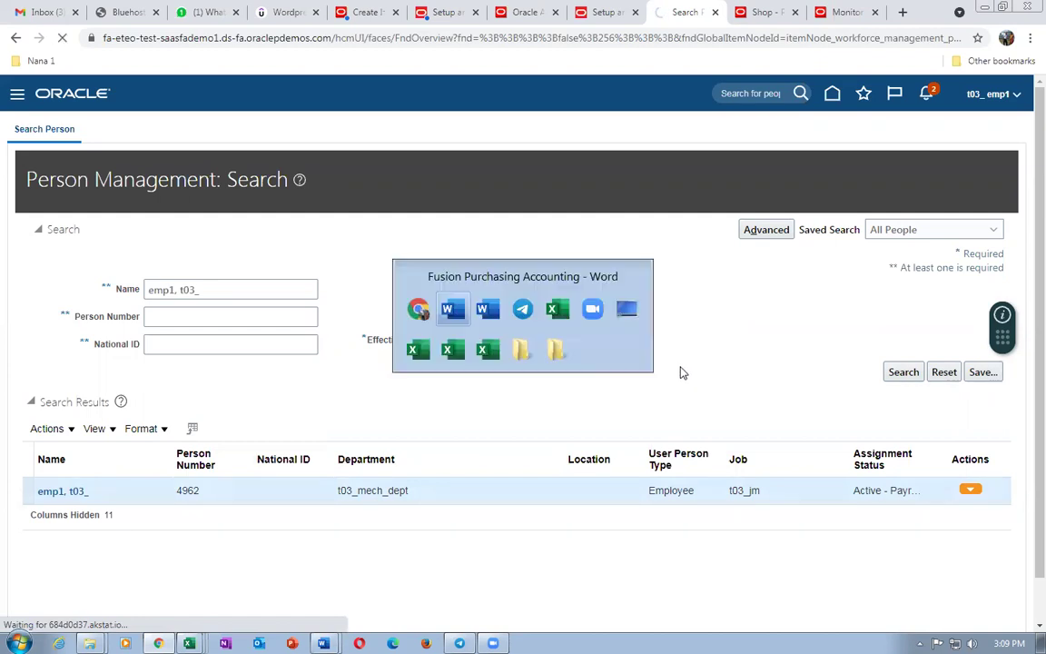
key("Tab")
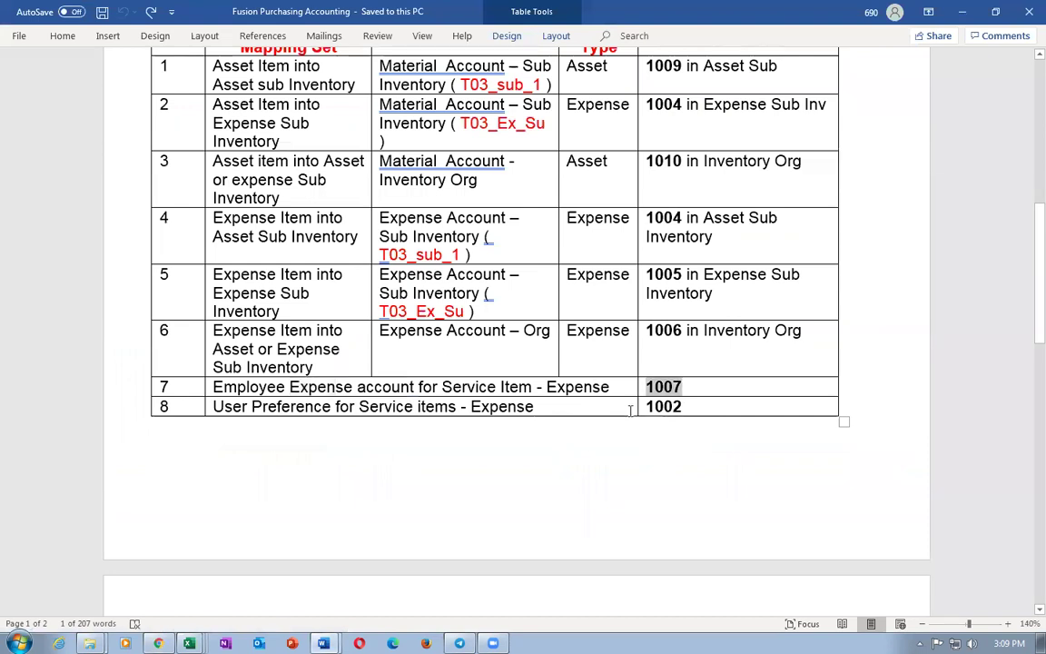
key("alt+Tab")
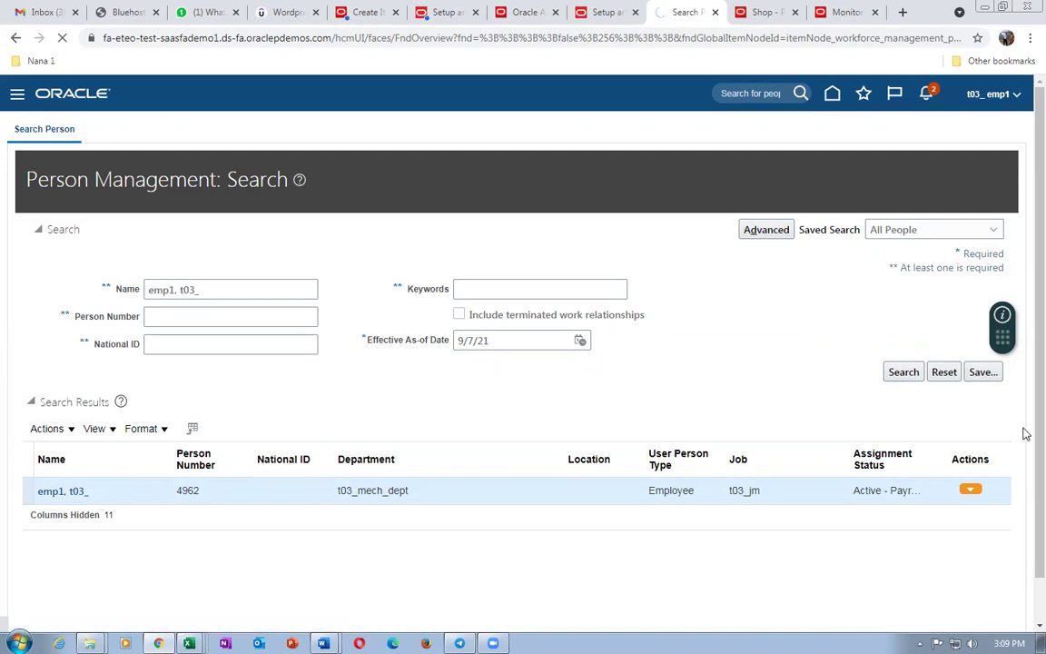
Start an update of the employee's t03_jm assignment effective 9/7/21 with the action Assignment Change
scroll(1022, 473, "down", 1)
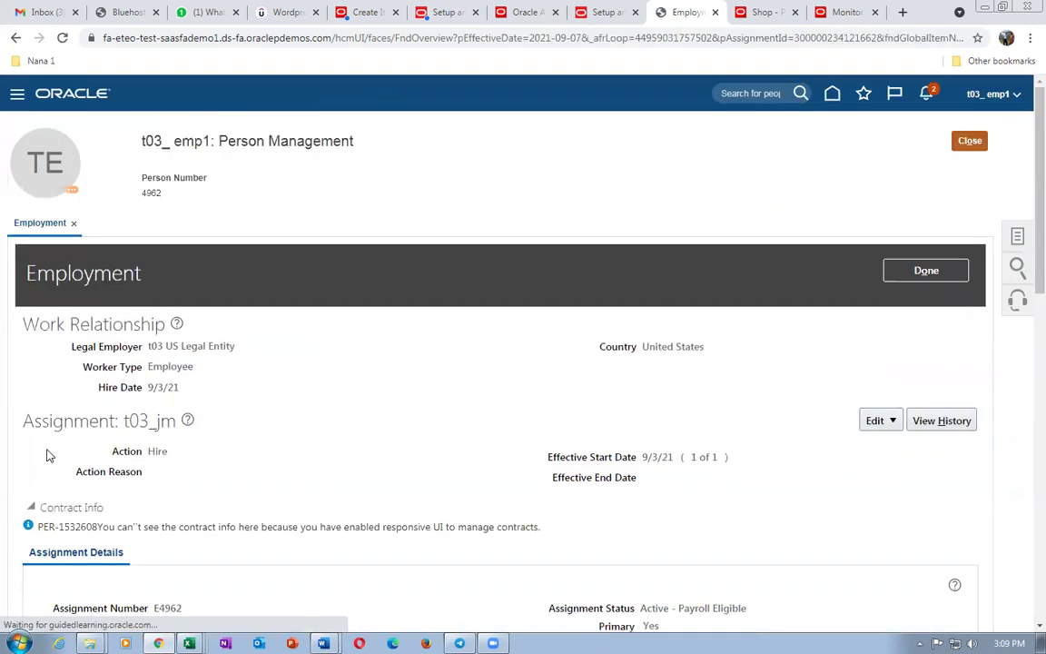
left_click(878, 421)
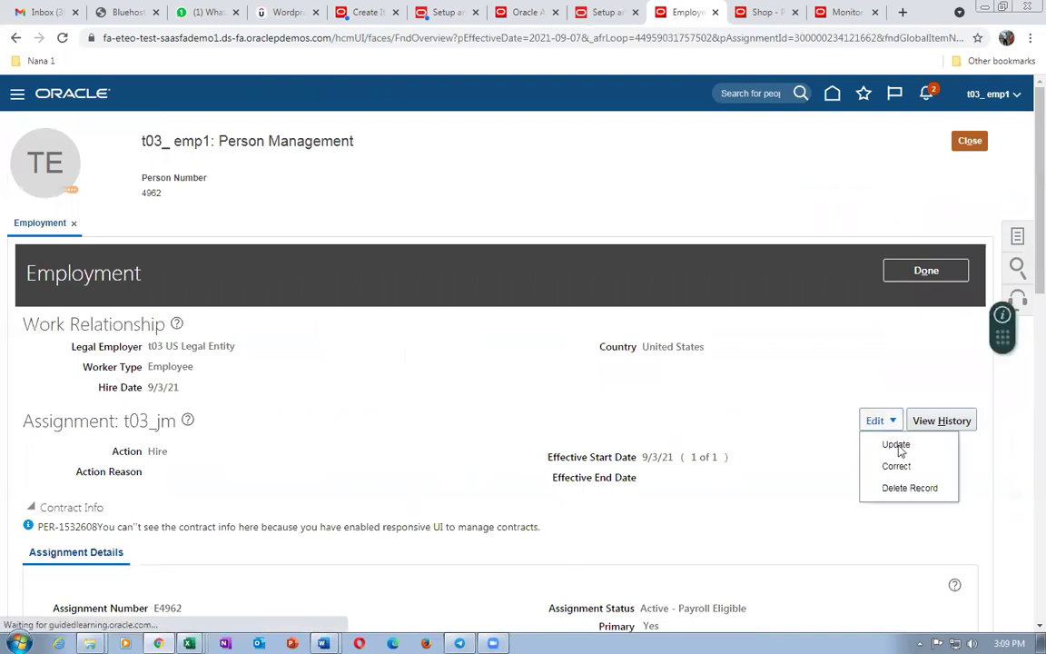
left_click(895, 444)
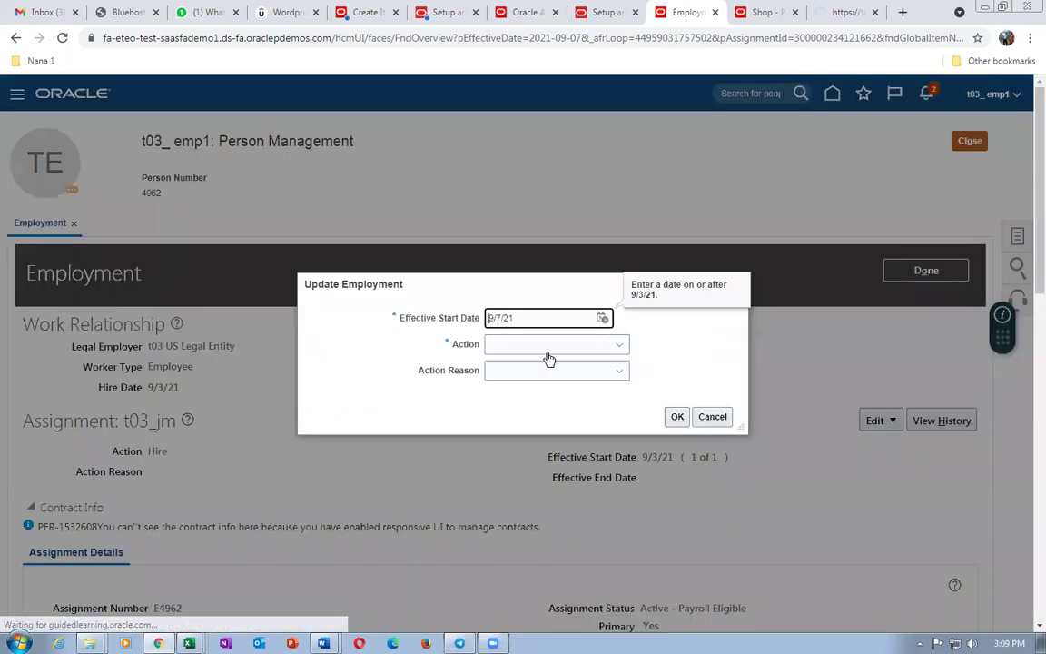
left_click(552, 347)
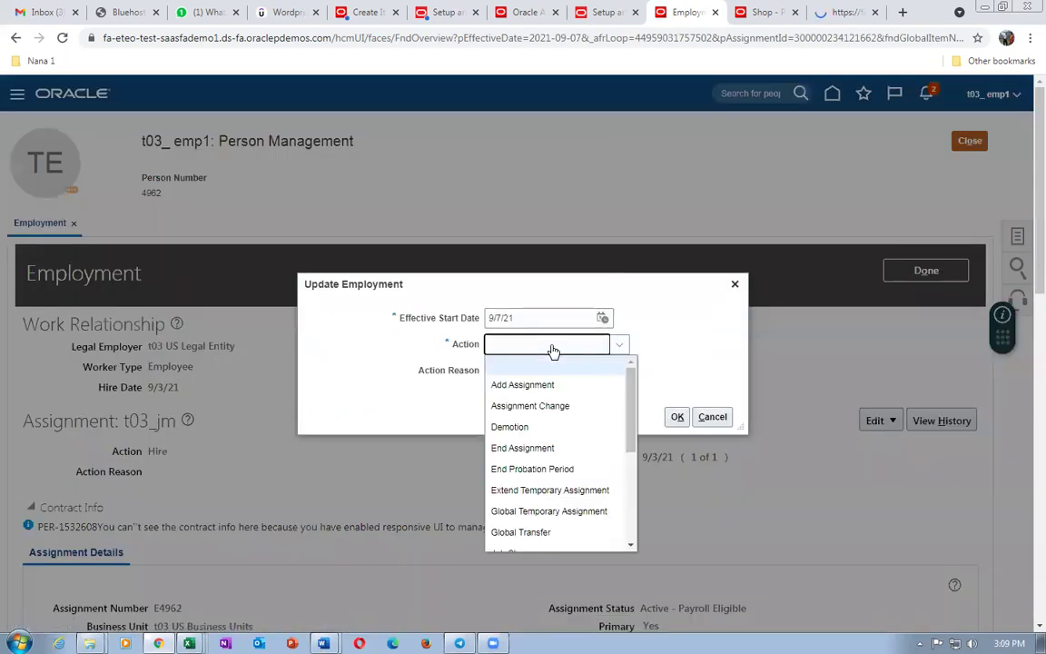
left_click(556, 406)
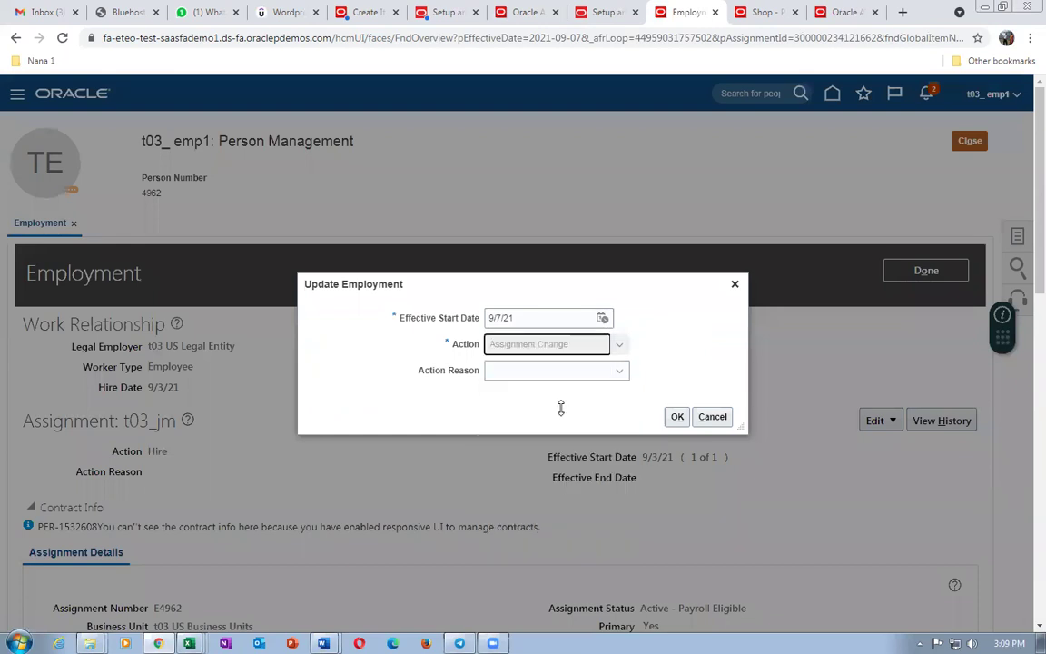
left_click(676, 417)
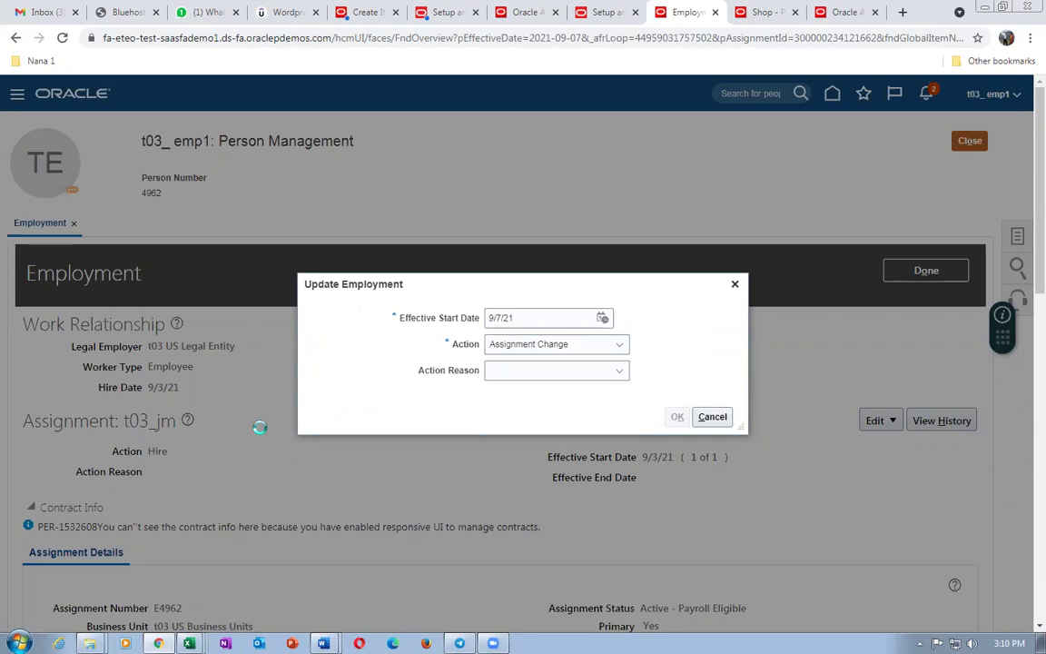
Set the assignment's default expense account to 01-000-1007 in the expenses information and save the assignment change
scroll(260, 428, "down", 3)
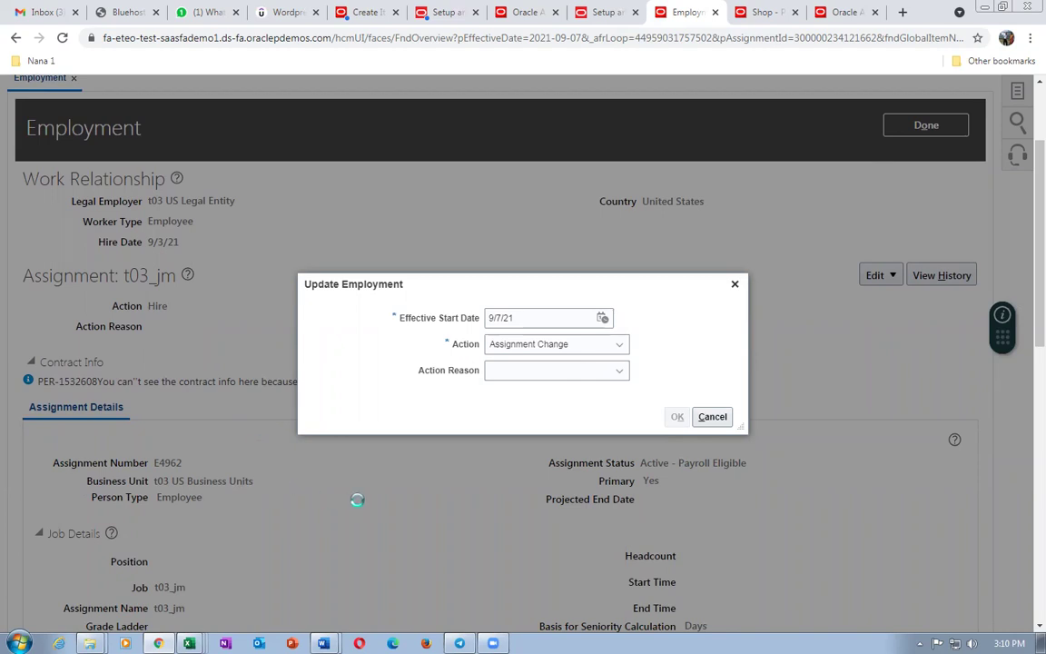
scroll(359, 506, "down", 5)
scroll(360, 506, "down", 3)
scroll(372, 500, "down", 3)
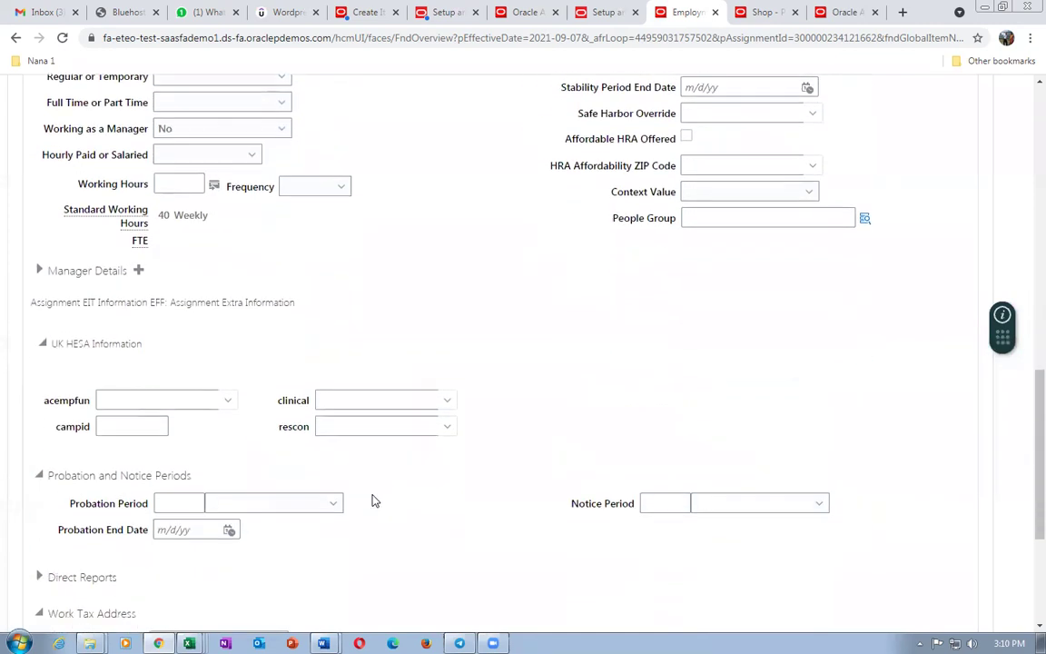
scroll(371, 500, "down", 3)
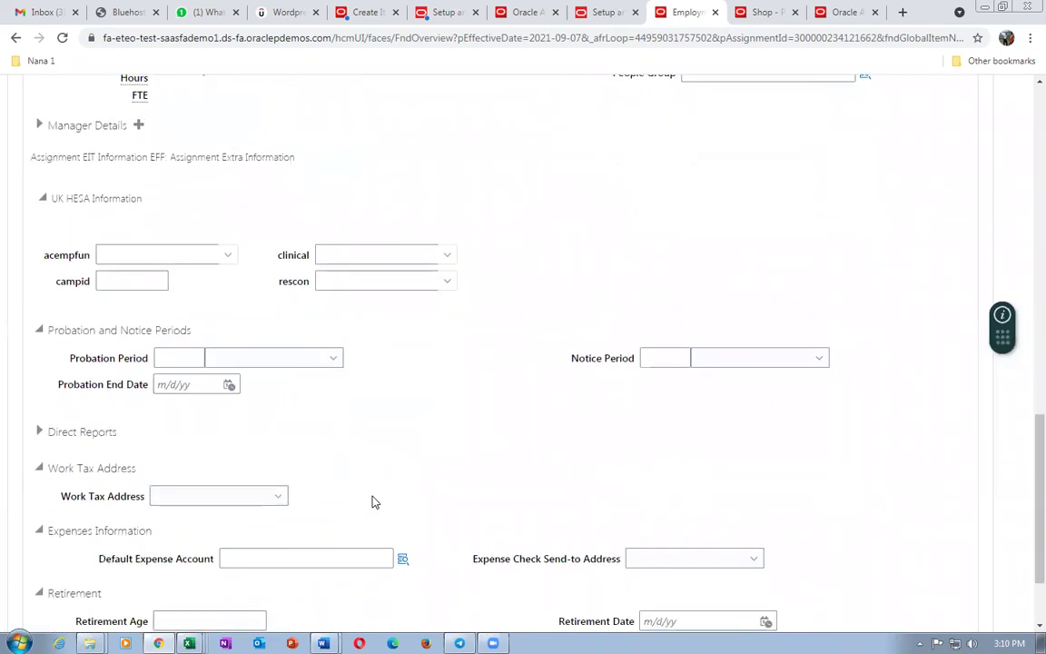
left_click(276, 561)
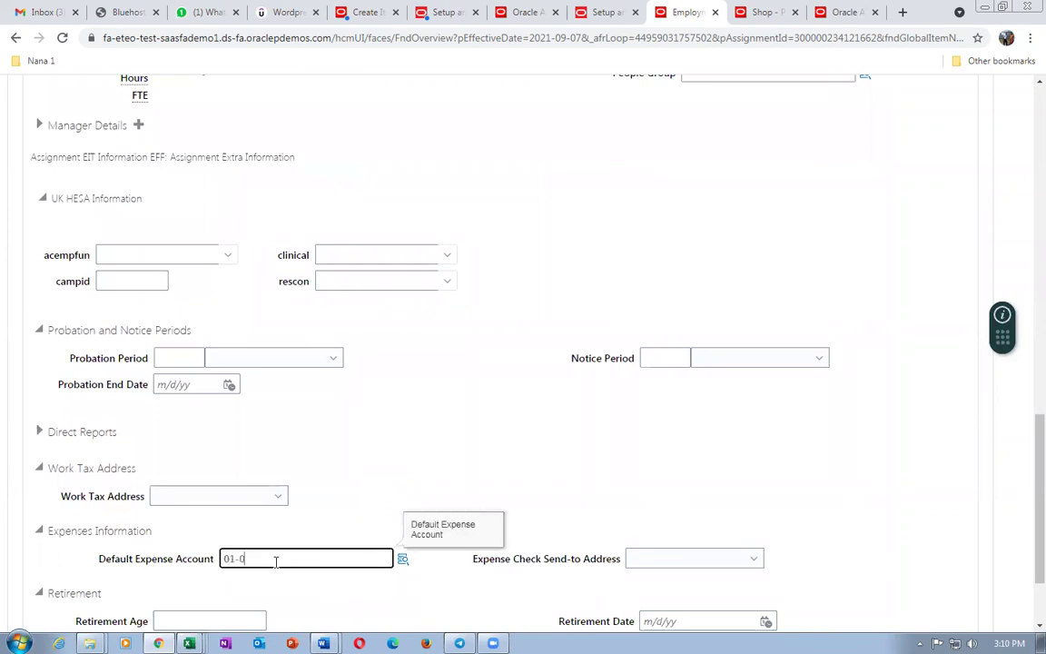
type("01-000-1007")
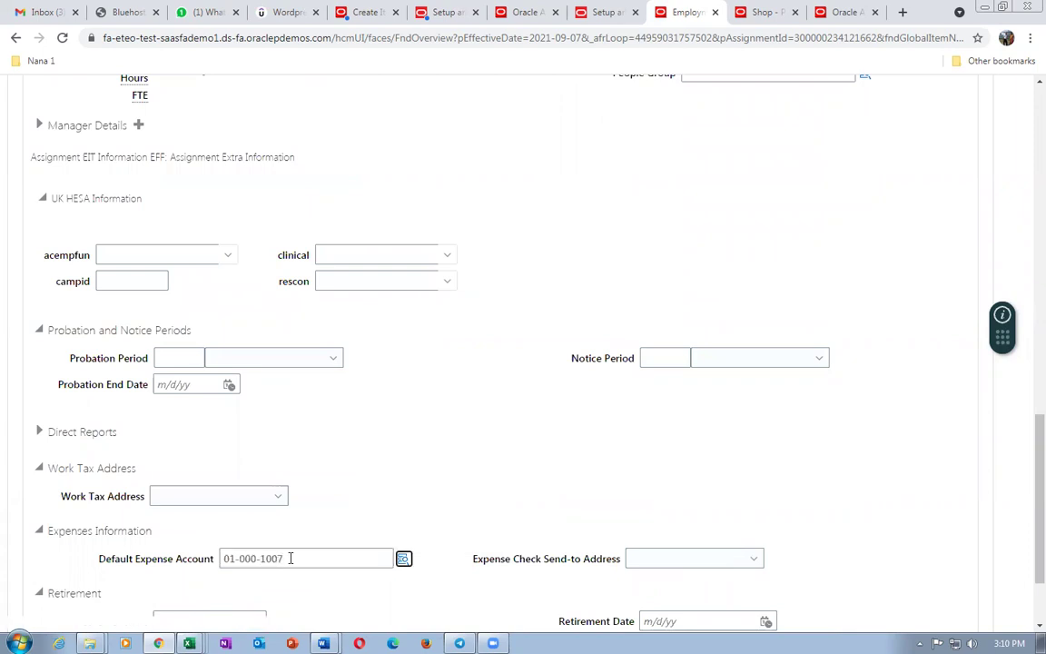
key("Tab")
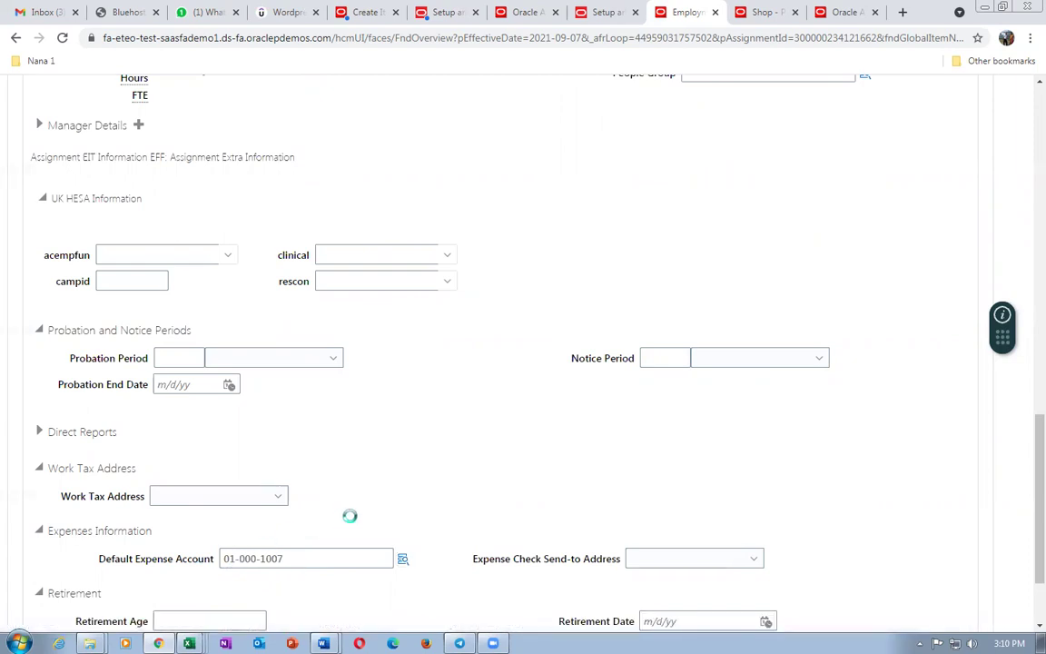
scroll(355, 511, "up", 9)
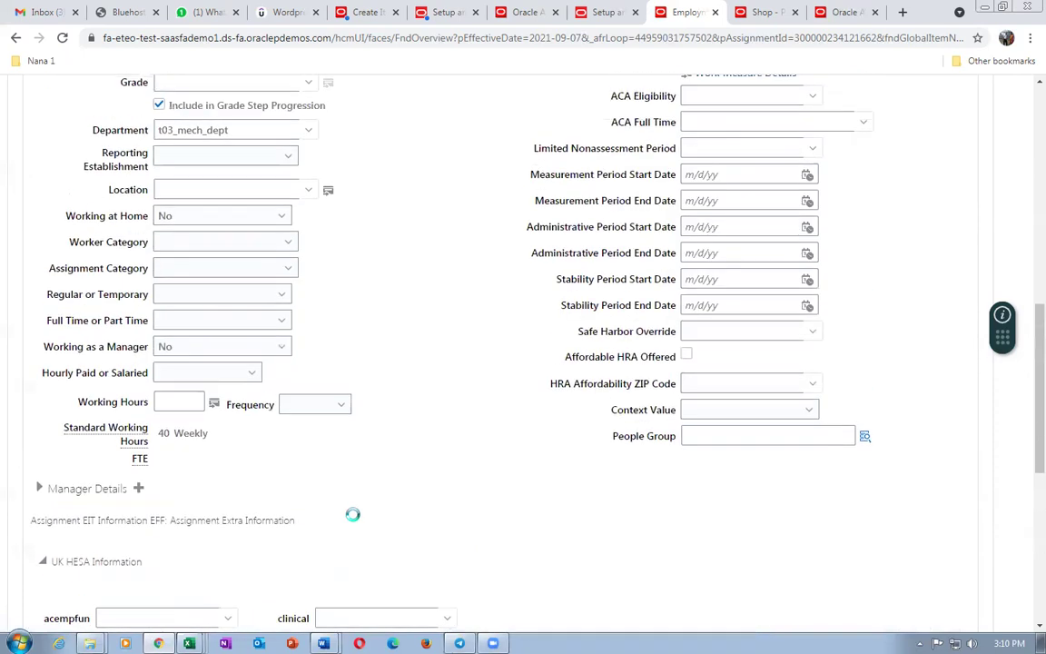
scroll(357, 515, "up", 3)
left_click(726, 274)
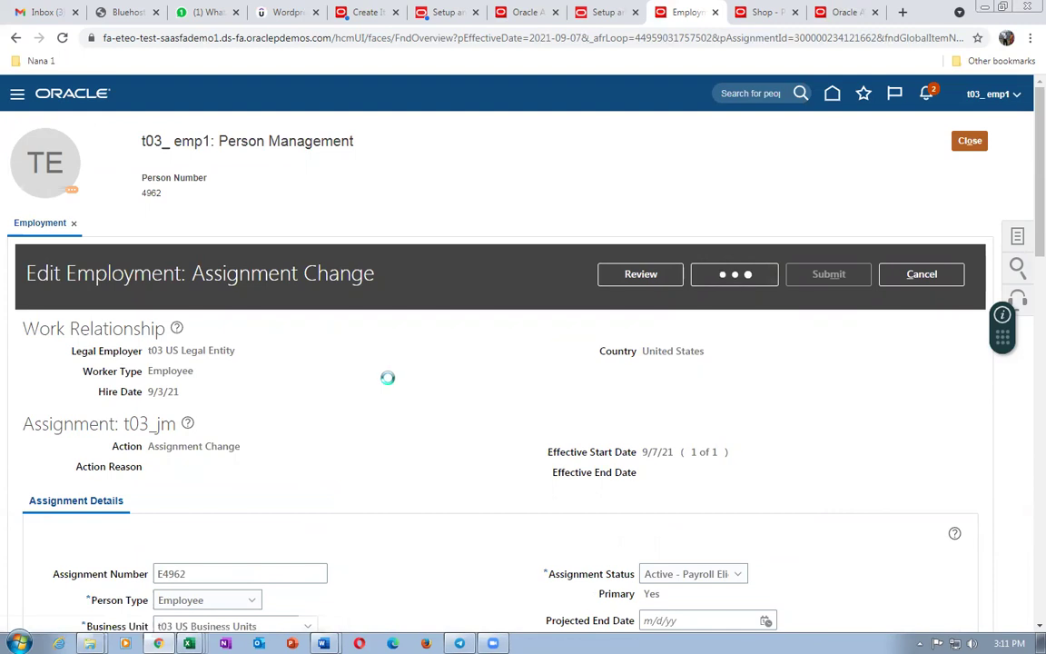
scroll(387, 380, "down", 3)
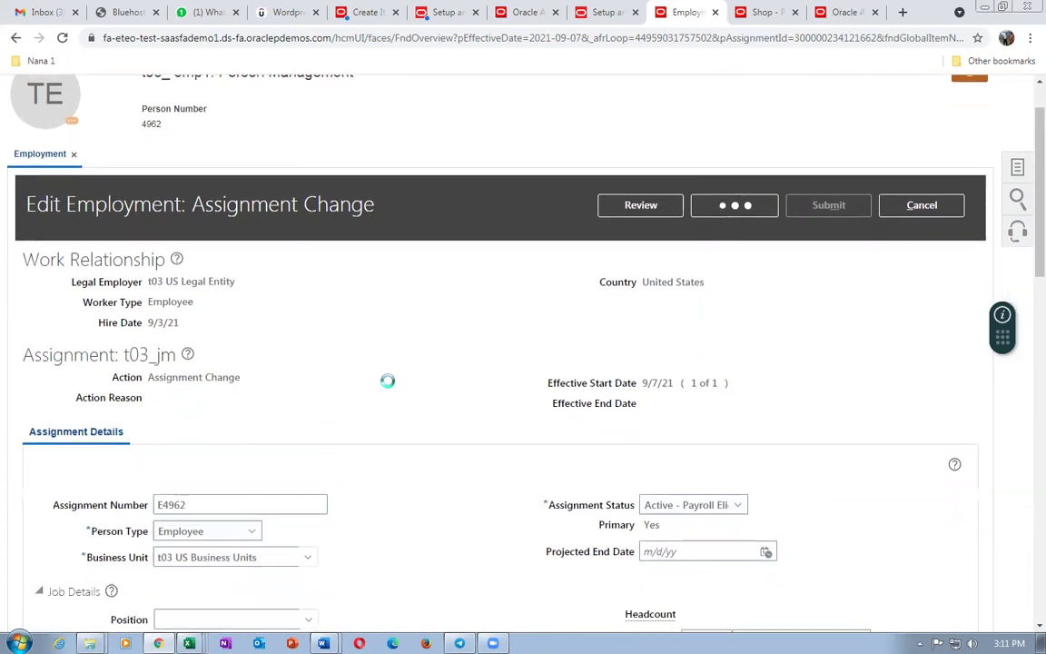
scroll(387, 381, "up", 3)
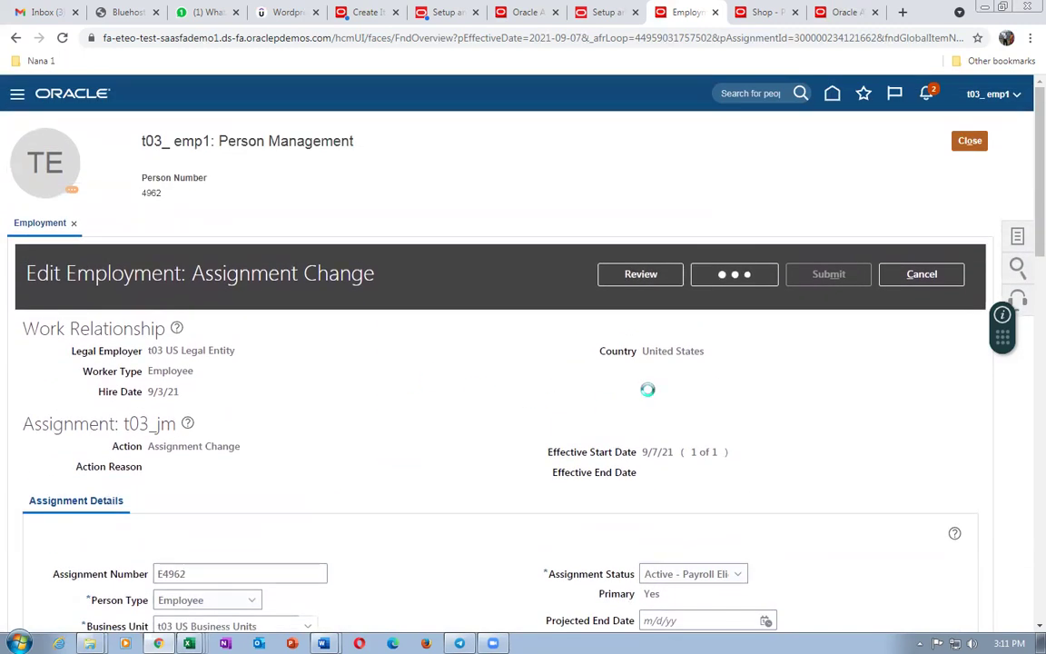
scroll(261, 408, "down", 3)
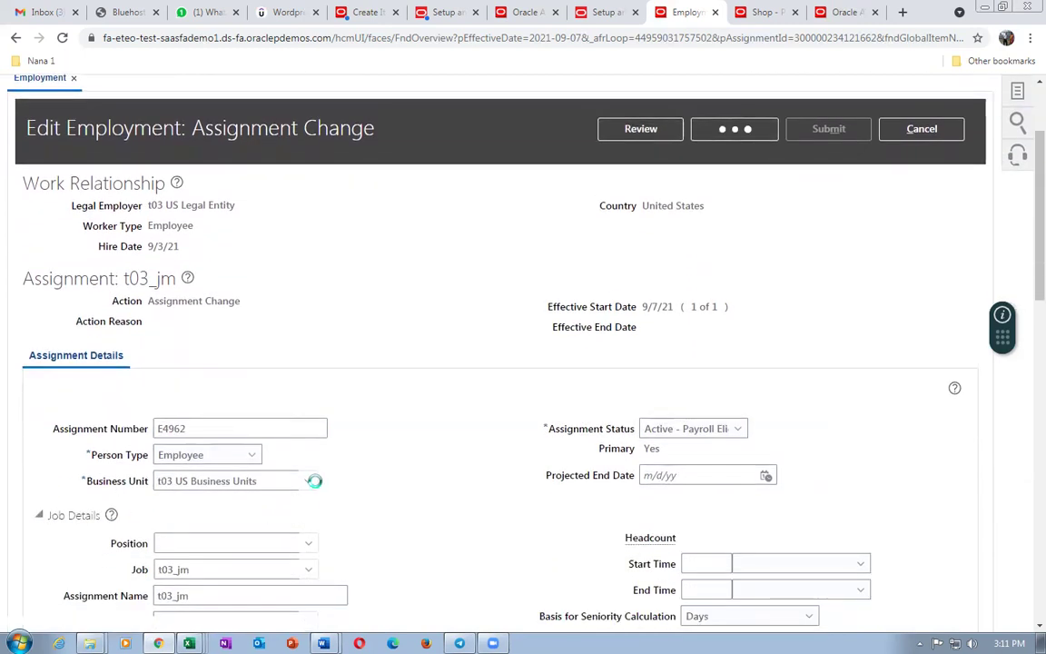
scroll(444, 355, "up", 3)
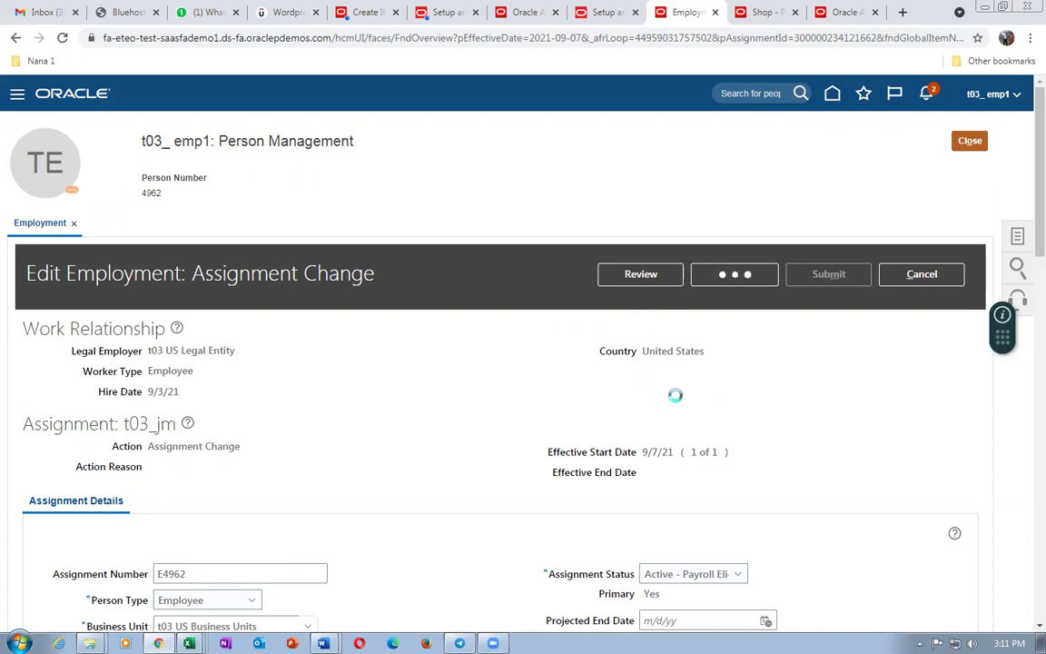
Reload the Oracle home page in the Compensation Management setup tab from the base address fa-eteo-test-saasfademo1.ds-fa.oraclepdemos.com
left_click(606, 14)
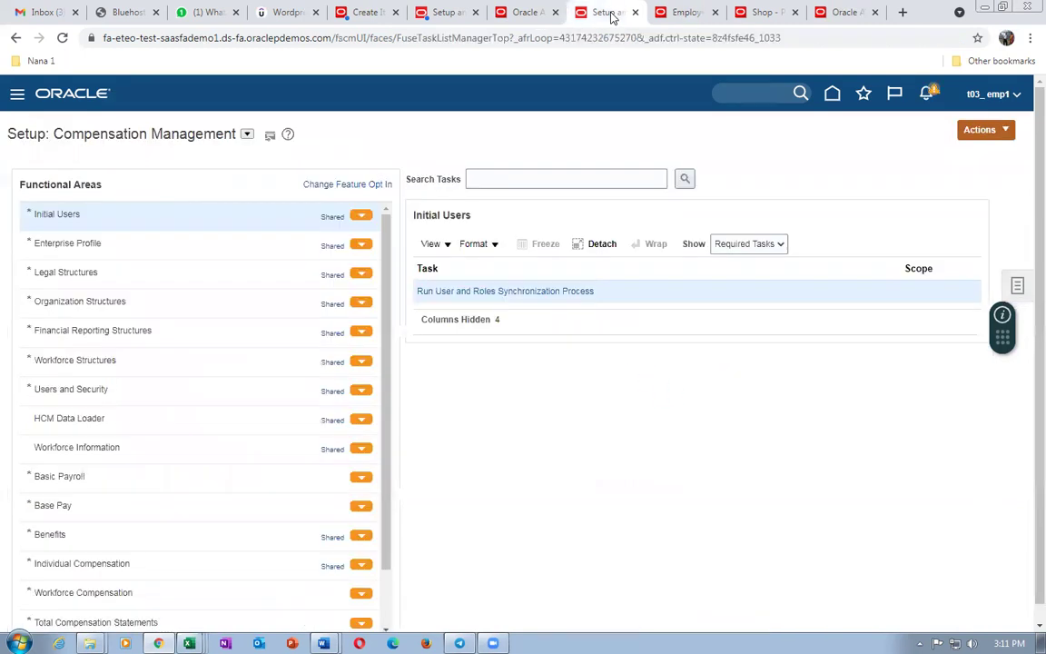
left_click(832, 94)
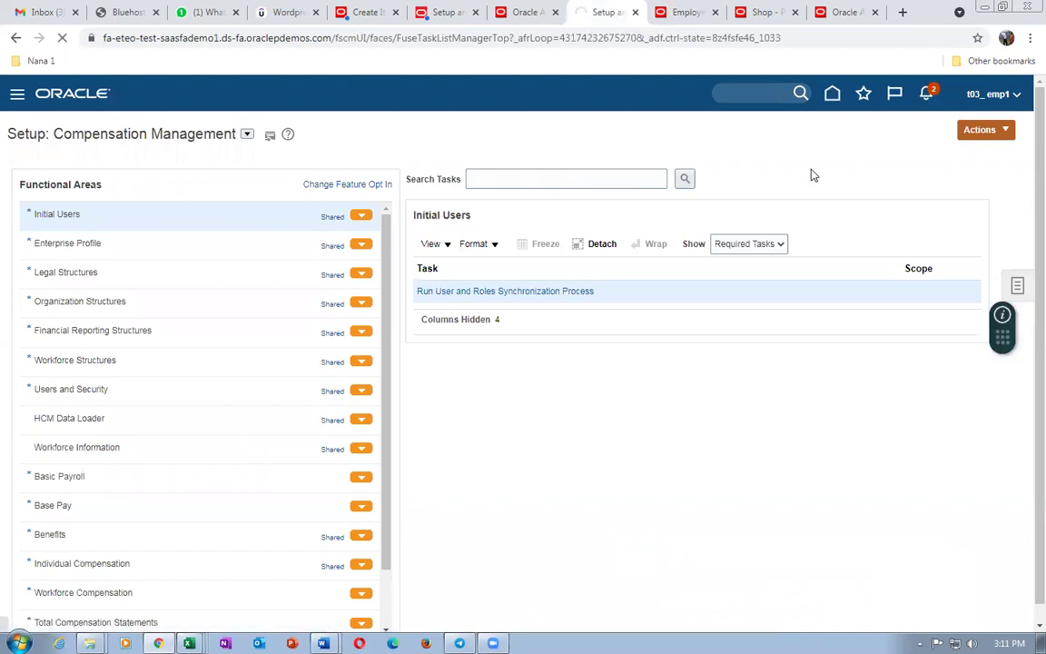
left_click(689, 17)
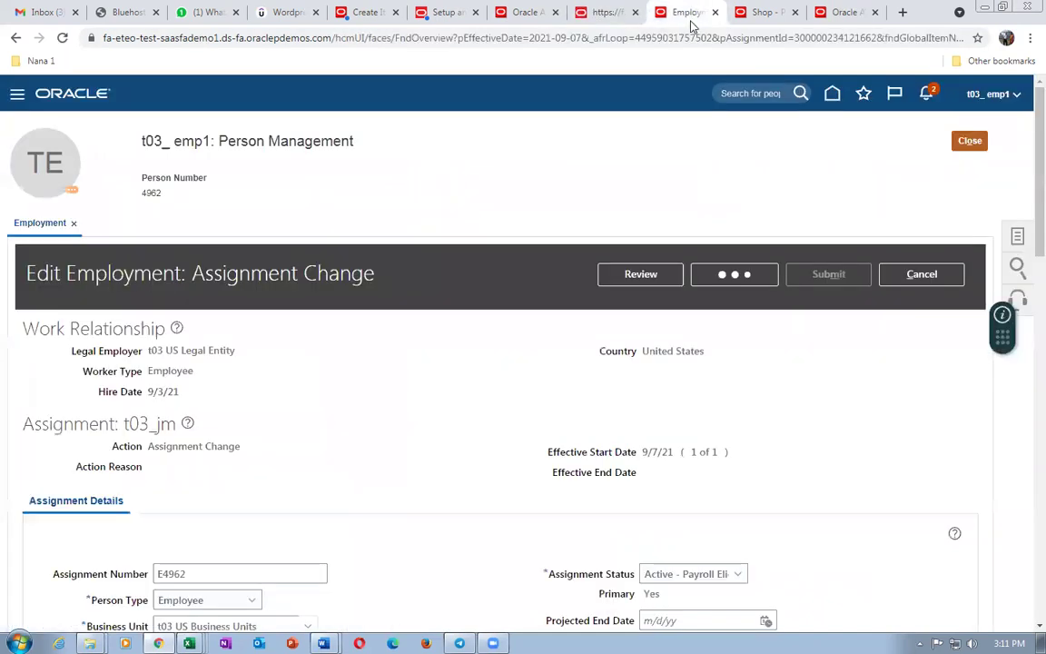
left_click(620, 17)
left_click(661, 40)
left_click(699, 40)
key("BackSpace")
key("BackSpace")
key("BackSpace")
key("BackSpace")
key("BackSpace")
key("BackSpace")
key("BackSpace")
key("BackSpace")
key("BackSpace")
key("BackSpace")
key("BackSpace")
key("BackSpace")
key("BackSpace")
key("BackSpace")
key("BackSpace")
key("BackSpace")
key("BackSpace")
key("BackSpace")
key("BackSpace")
key("BackSpace")
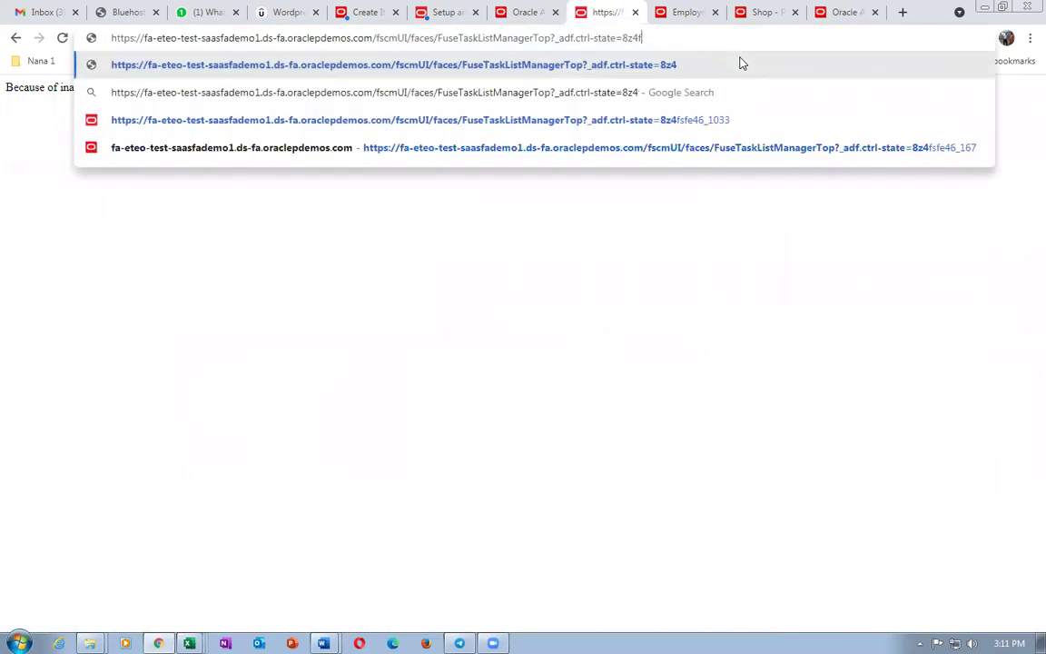
key("BackSpace")
key("BackSpace")
key("BackSpace")
key("BackSpace")
key("BackSpace")
key("BackSpace")
key("BackSpace")
key("BackSpace")
key("BackSpace")
key("BackSpace")
key("BackSpace")
key("BackSpace")
key("BackSpace")
key("BackSpace")
key("BackSpace")
key("BackSpace")
key("BackSpace")
key("BackSpace")
key("BackSpace")
key("BackSpace")
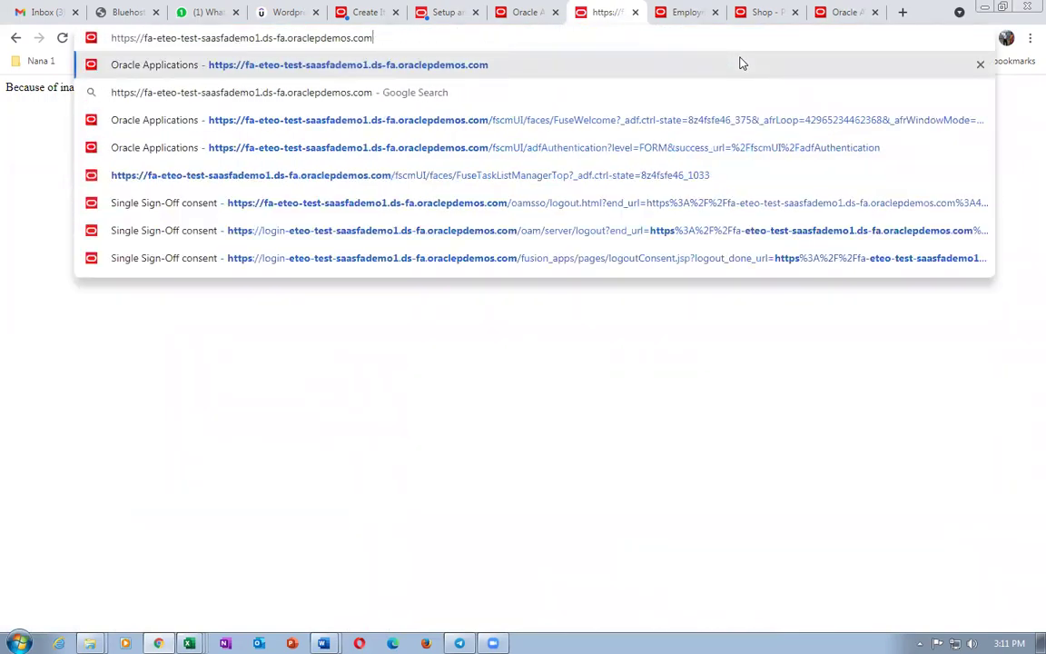
key("Return")
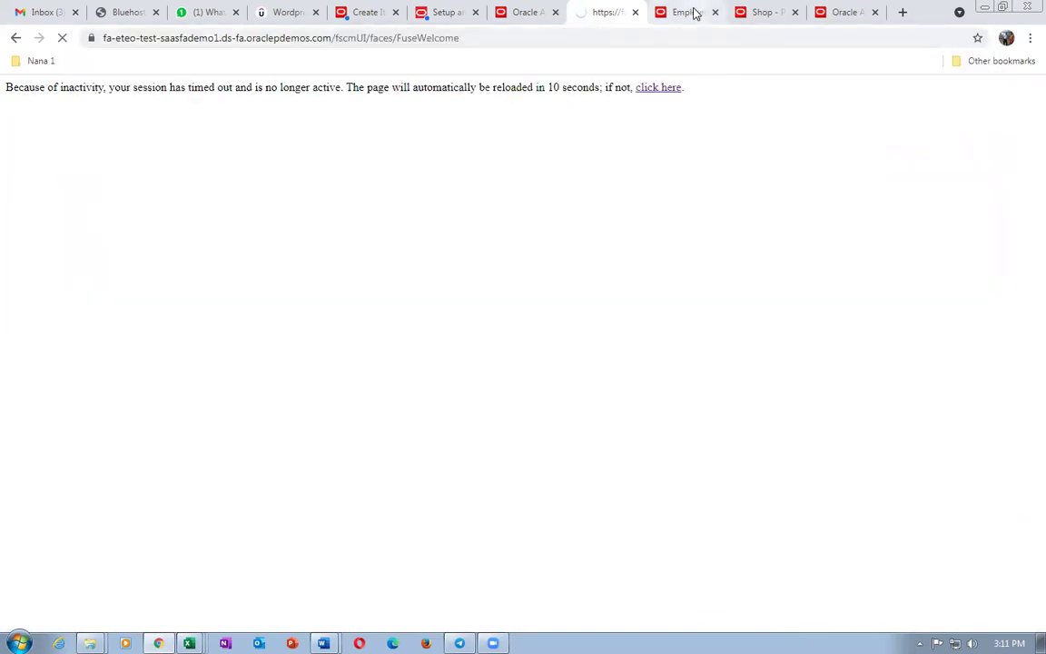
left_click(693, 12)
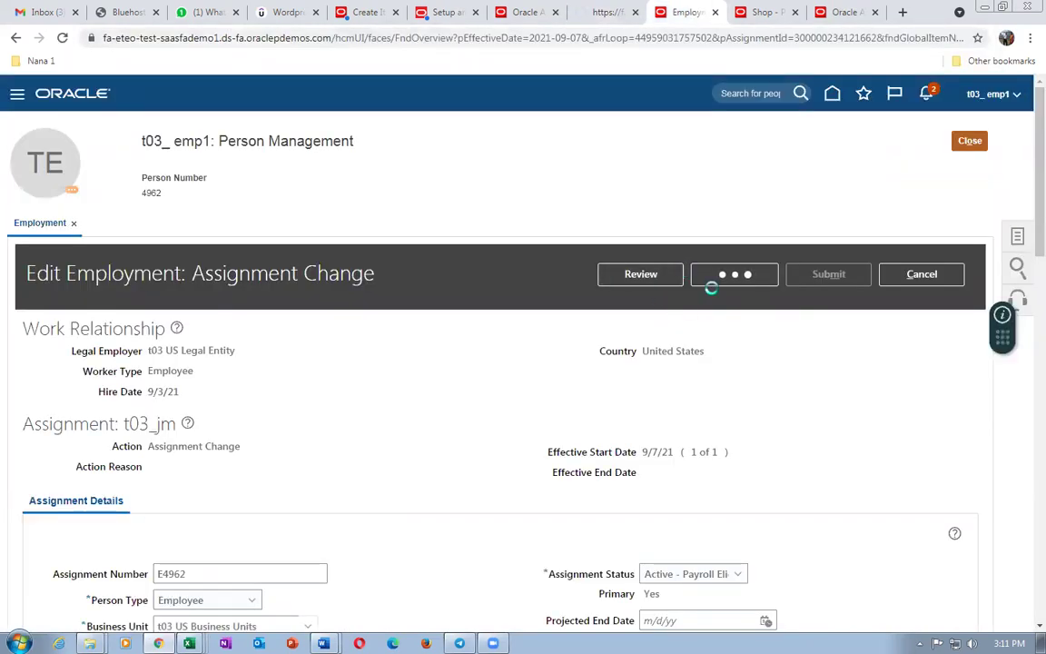
left_click(599, 11)
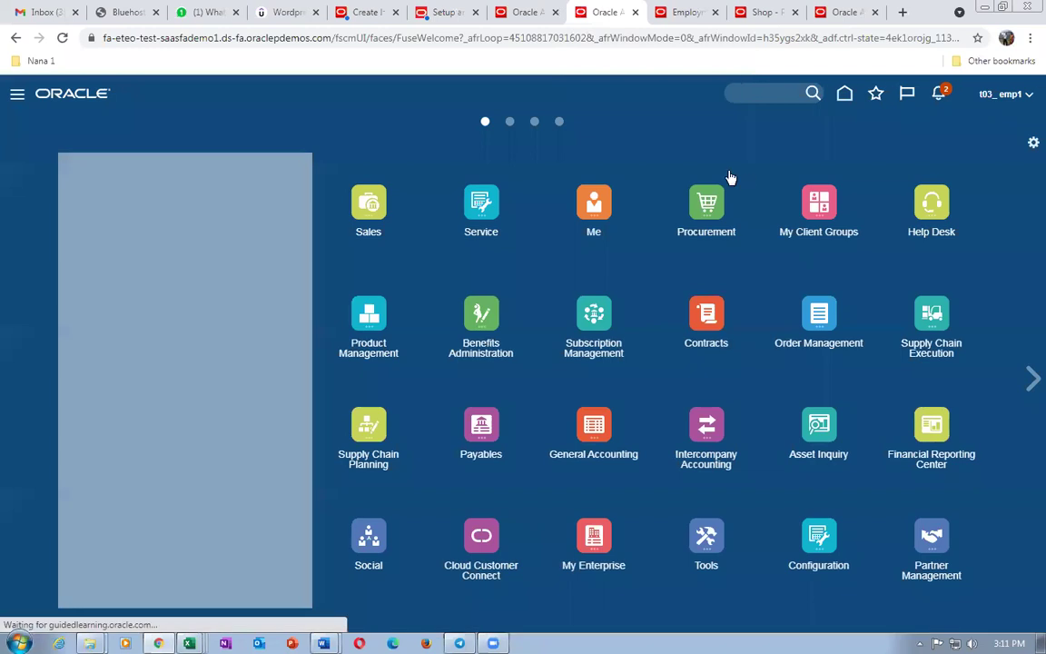
Open Purchase Requisitions under Procurement and save the requisition preferences with the destination type set to Expense
left_click(715, 204)
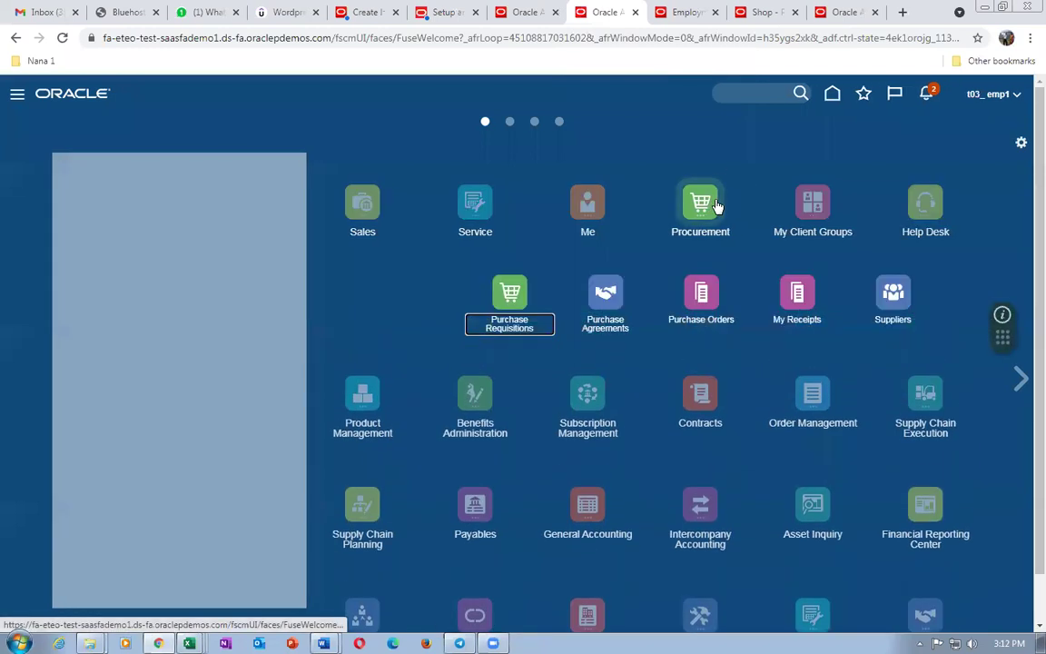
left_click(524, 311)
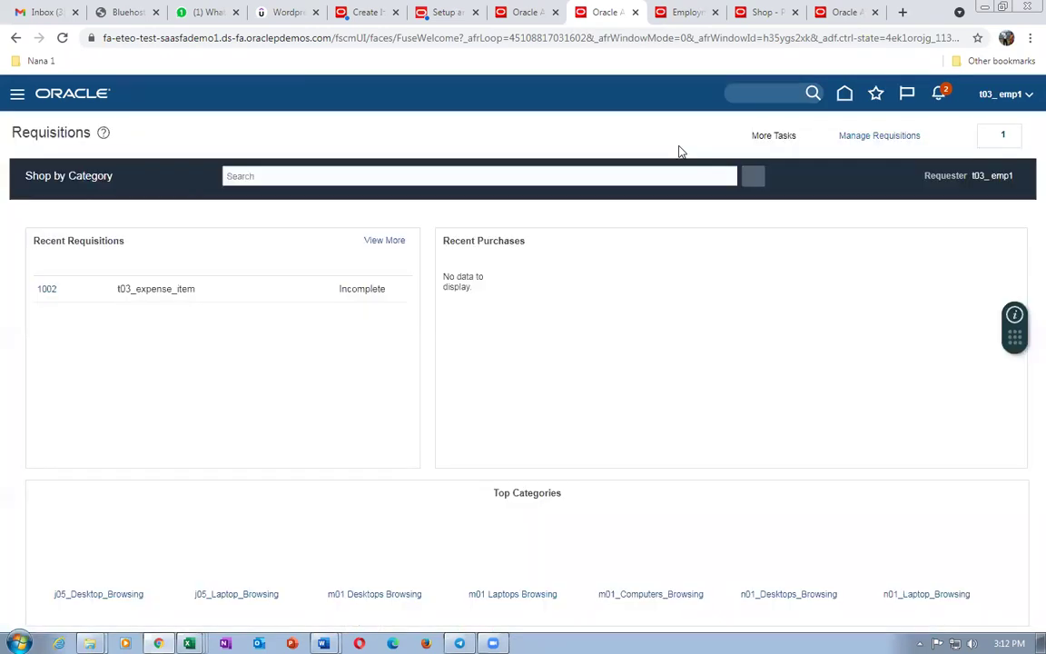
left_click(754, 137)
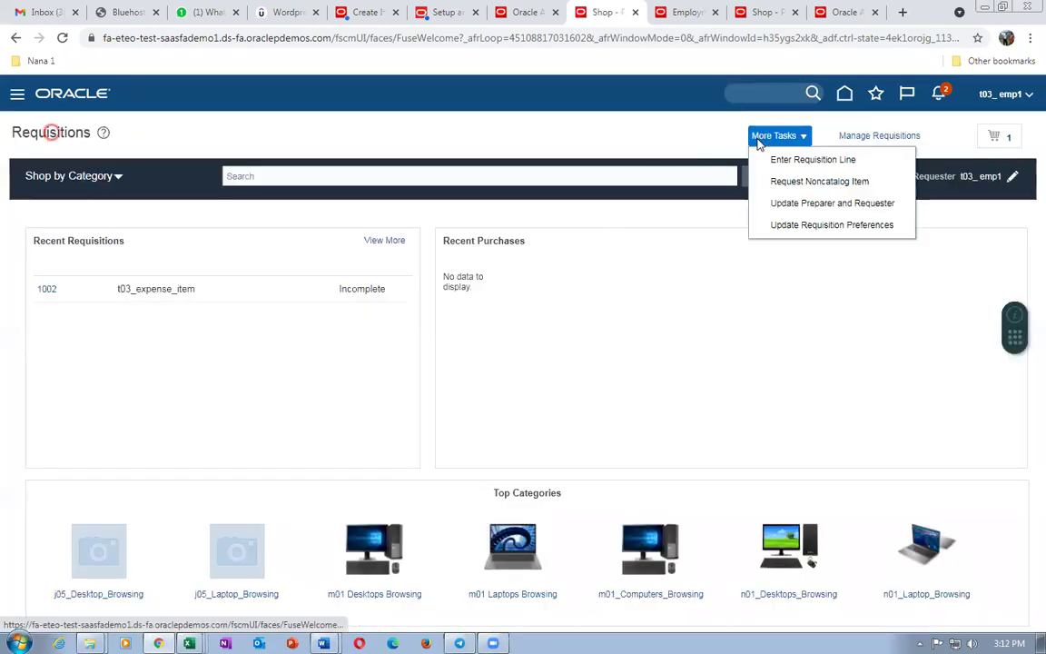
left_click(806, 224)
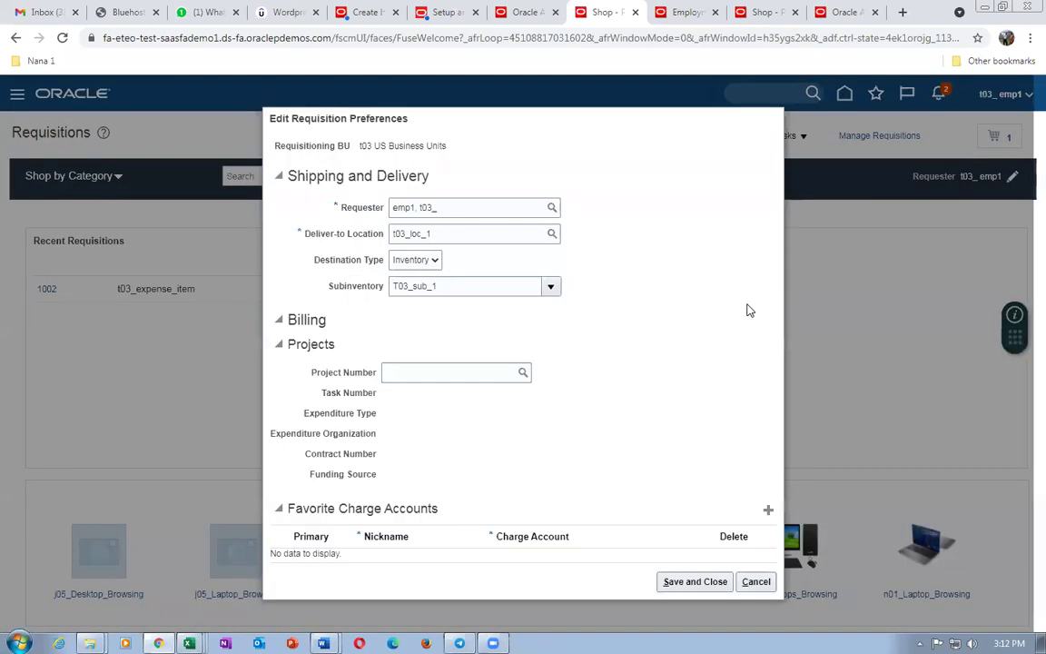
left_click(399, 261)
left_click(407, 272)
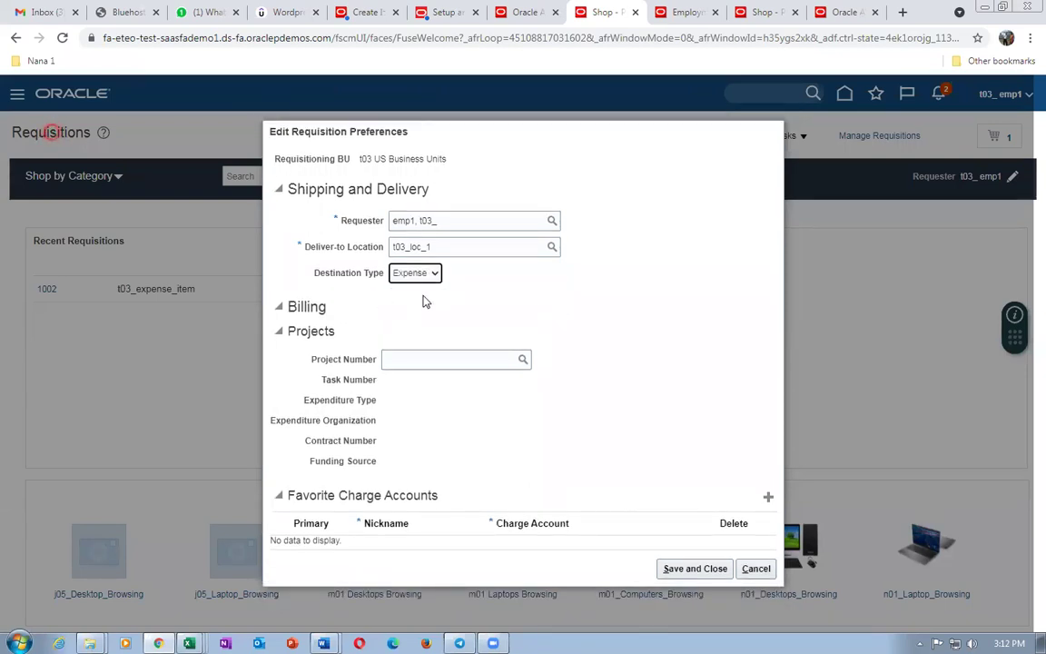
left_click(695, 569)
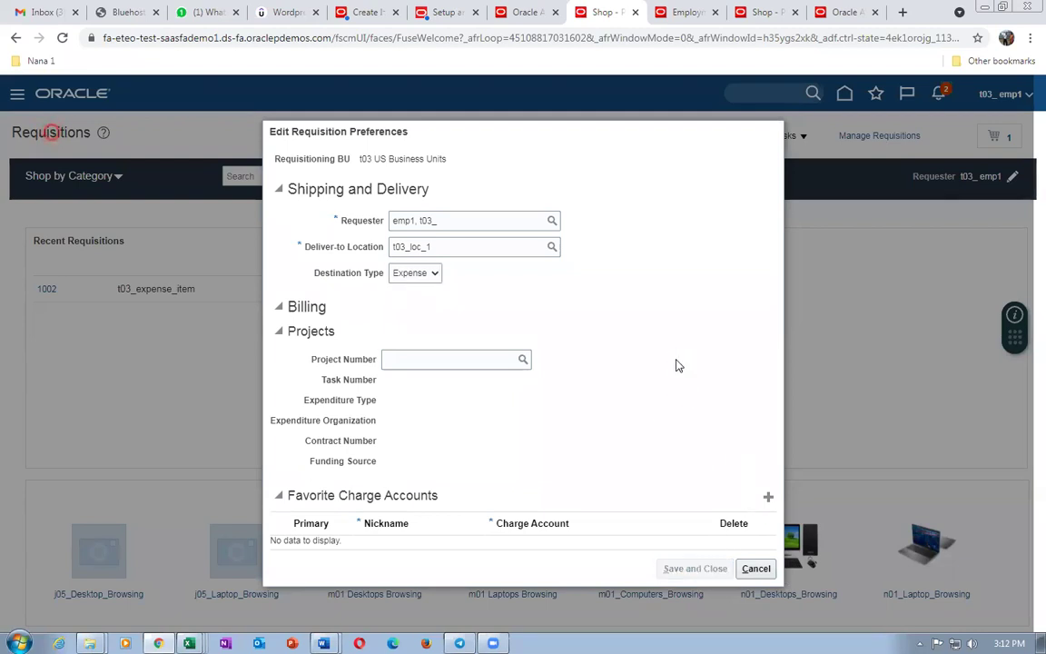
Try to review the pending assignment change in the employment page, and return to the Requisitions page
key("ctrl+Tab")
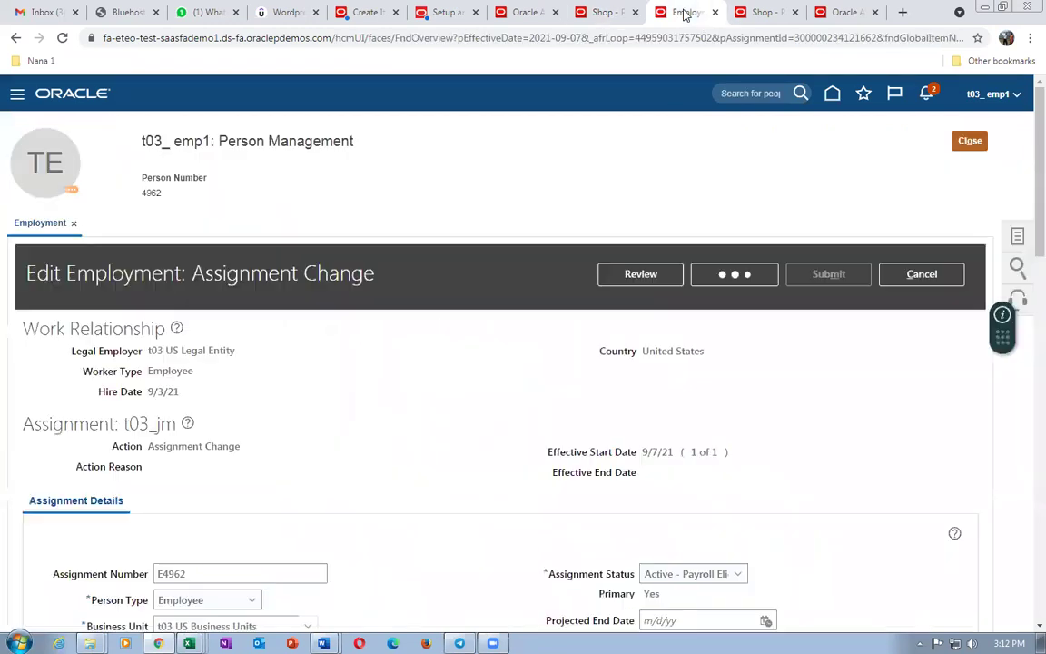
left_click(650, 281)
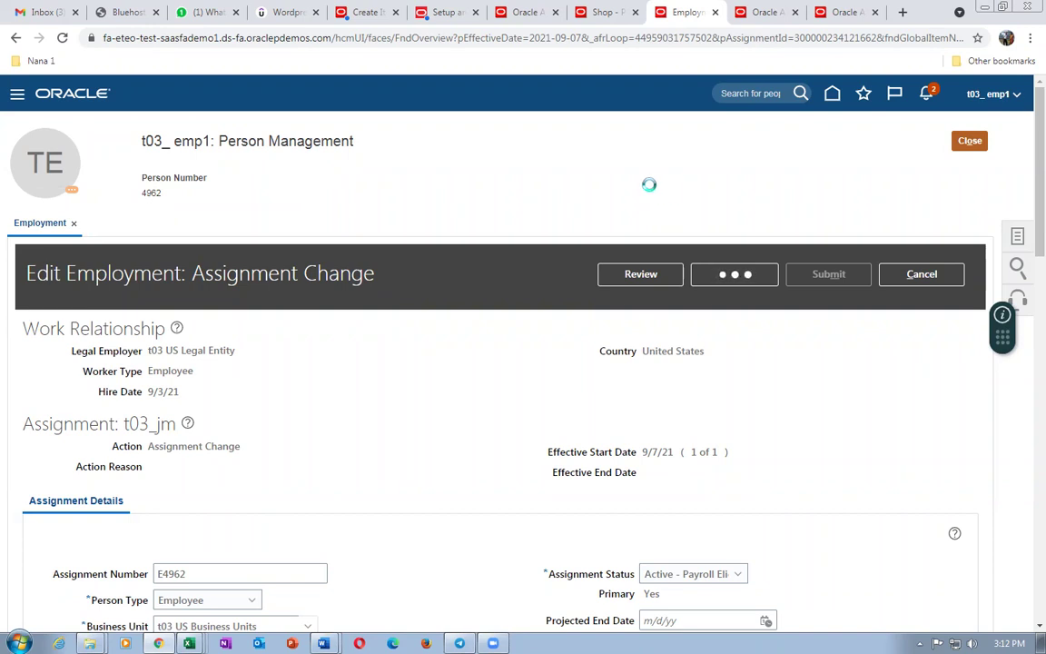
left_click(602, 13)
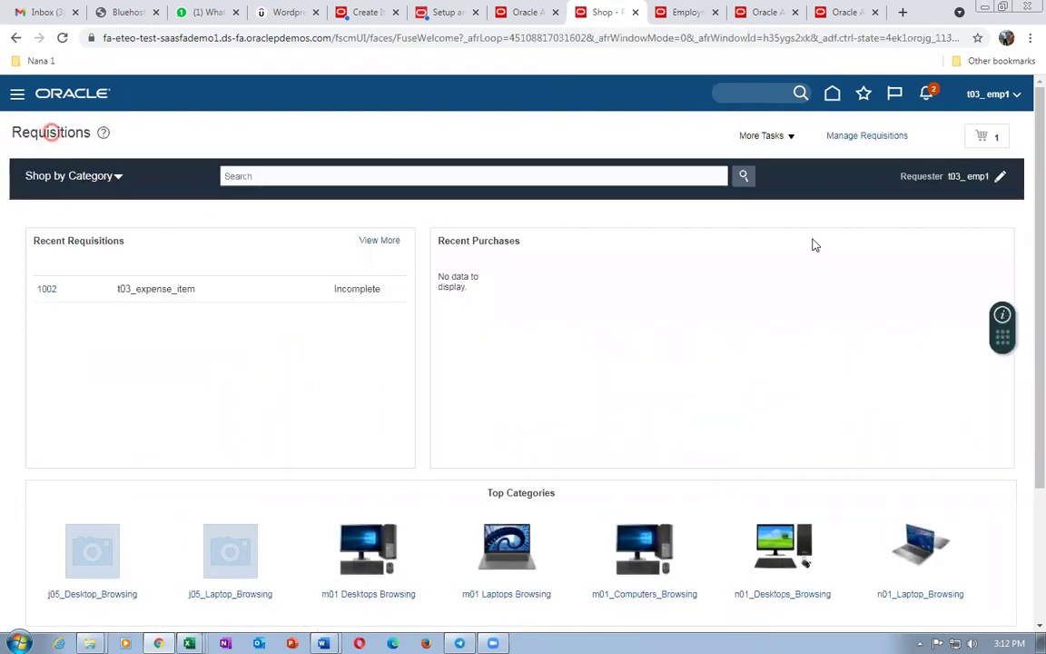
Open the requisition preferences to check the destination type
left_click(758, 137)
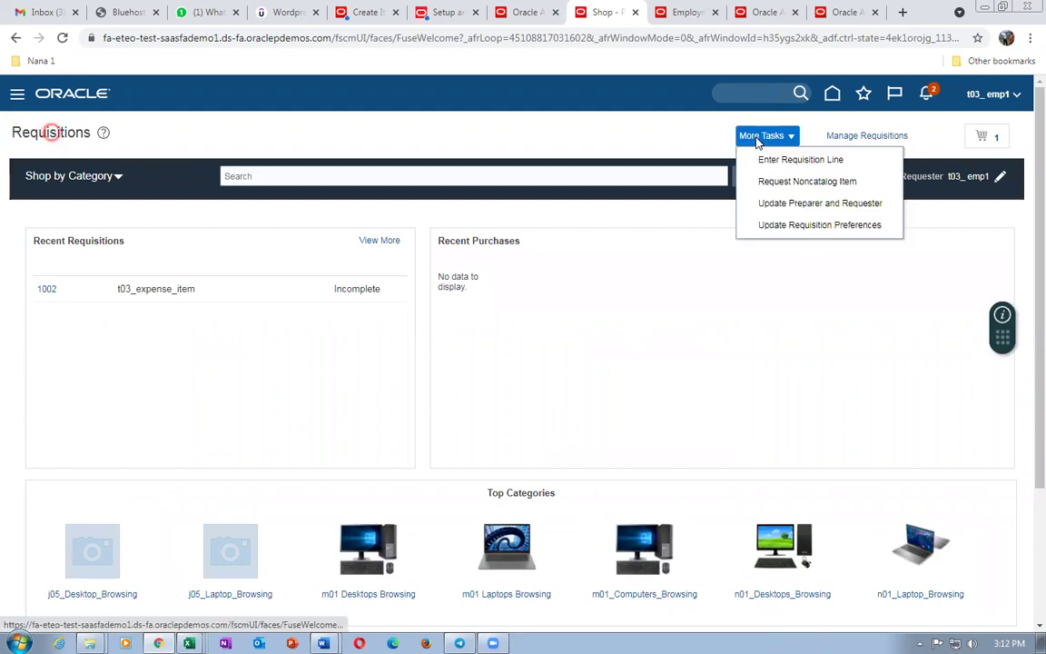
left_click(791, 230)
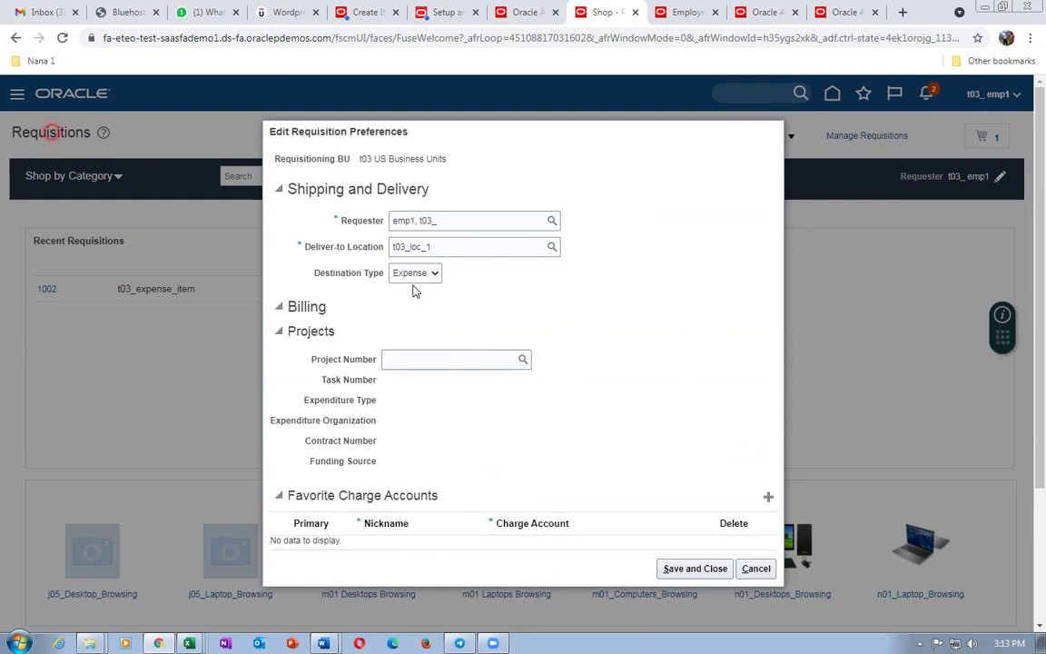
Take the employee's pending assignment change to the review page and accept the Roles dialog
left_click(700, 15)
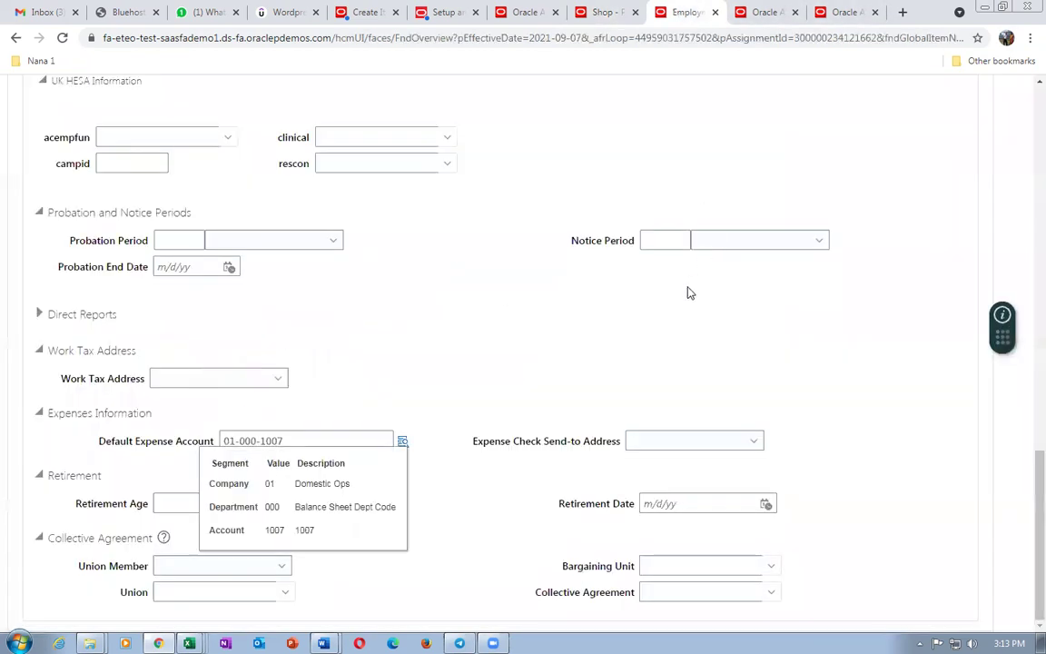
scroll(568, 334, "up", 5)
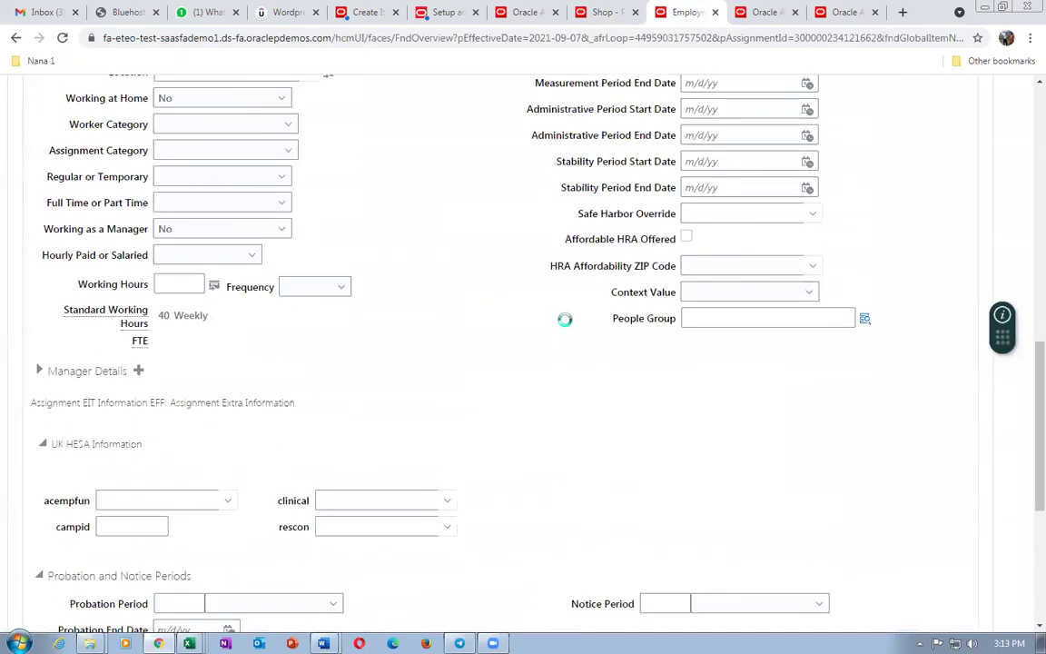
scroll(565, 319, "up", 10)
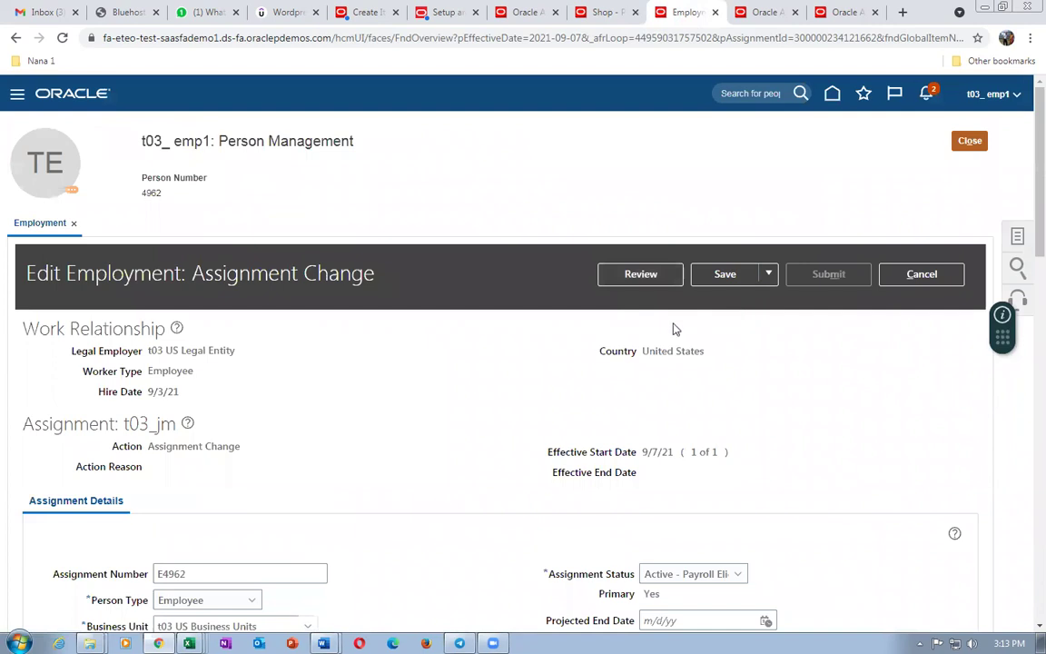
left_click(640, 273)
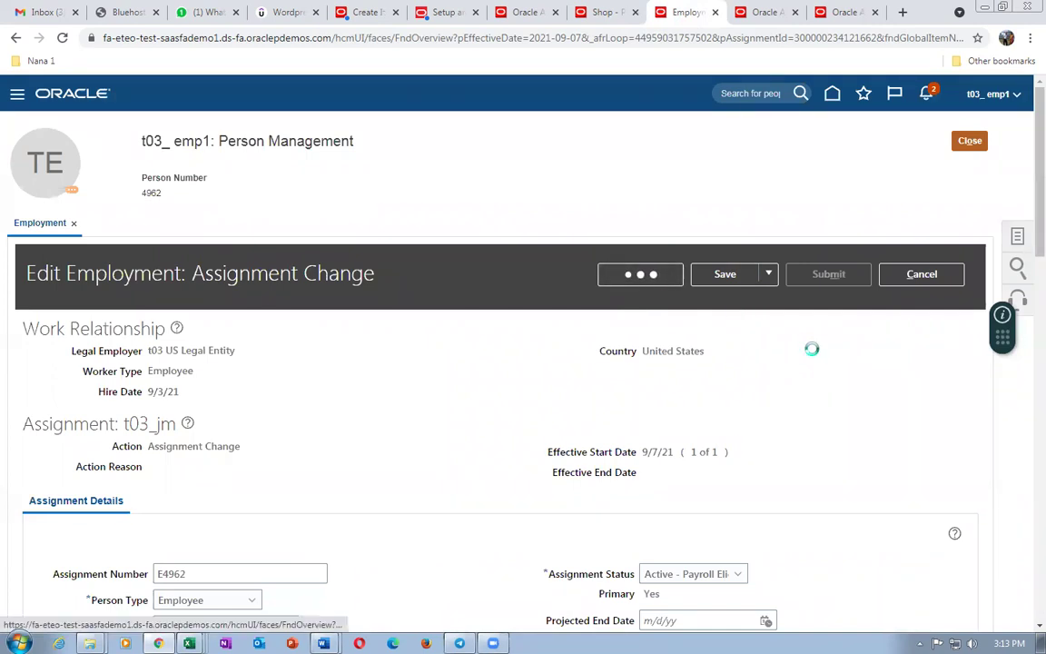
scroll(809, 350, "down", 3)
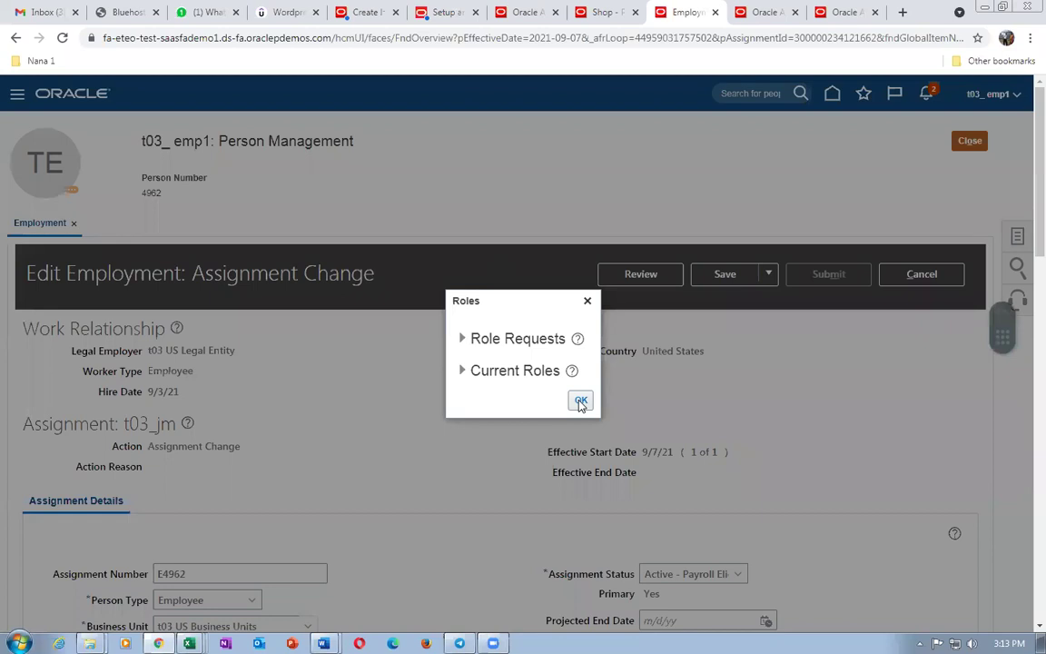
left_click(581, 400)
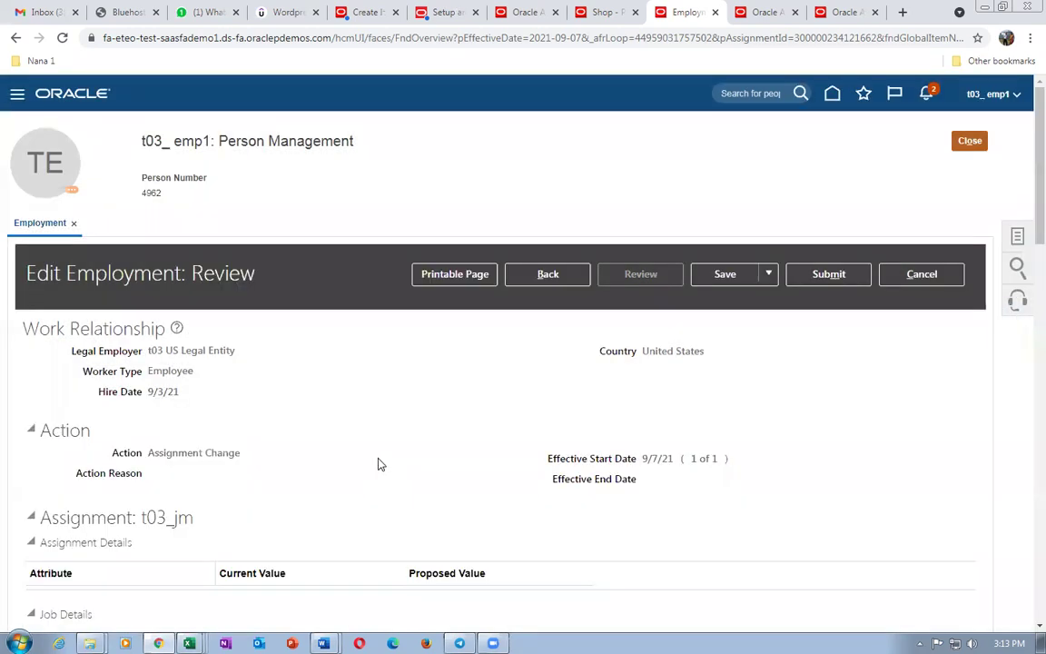
Check the default expense account in the review's expenses information, and submit the assignment change
scroll(379, 464, "down", 5)
scroll(379, 464, "down", 6)
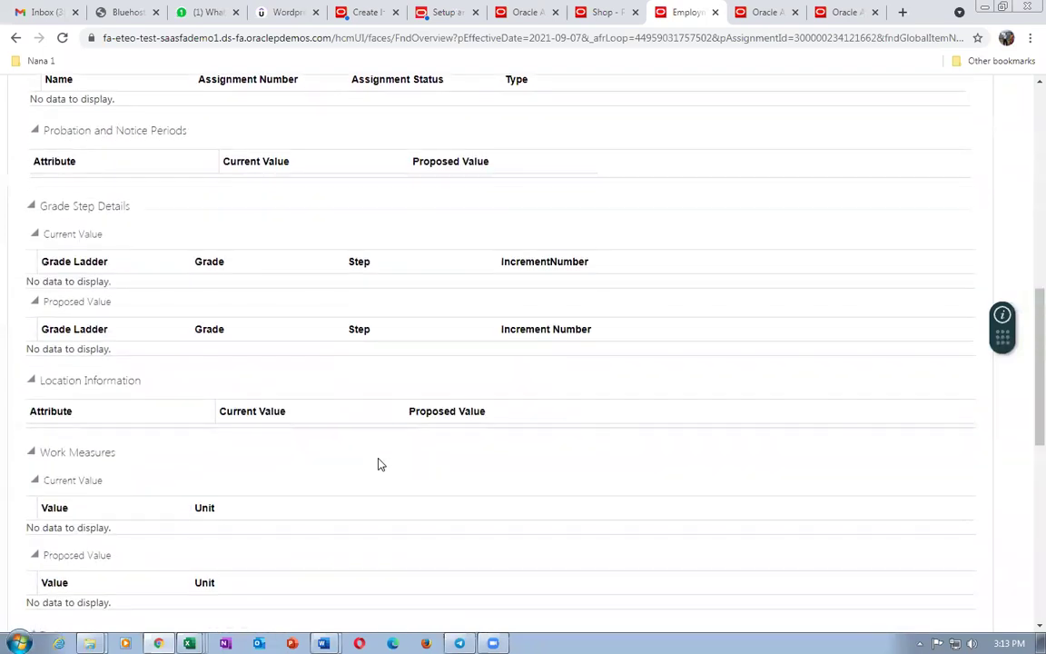
scroll(380, 464, "down", 3)
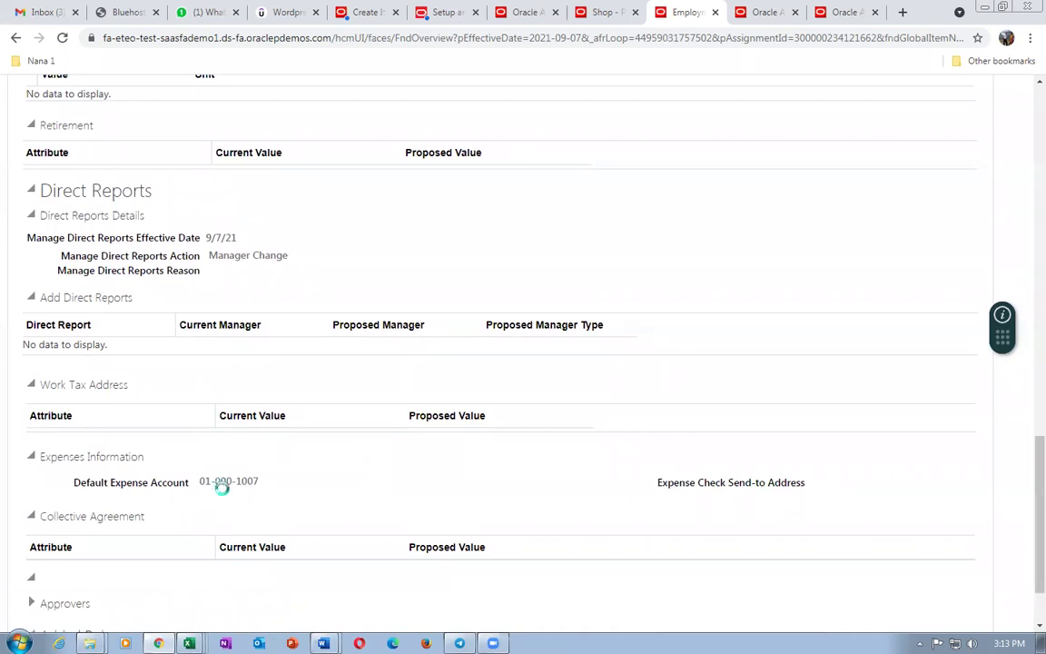
mouse_move(226, 481)
scroll(682, 331, "up", 15)
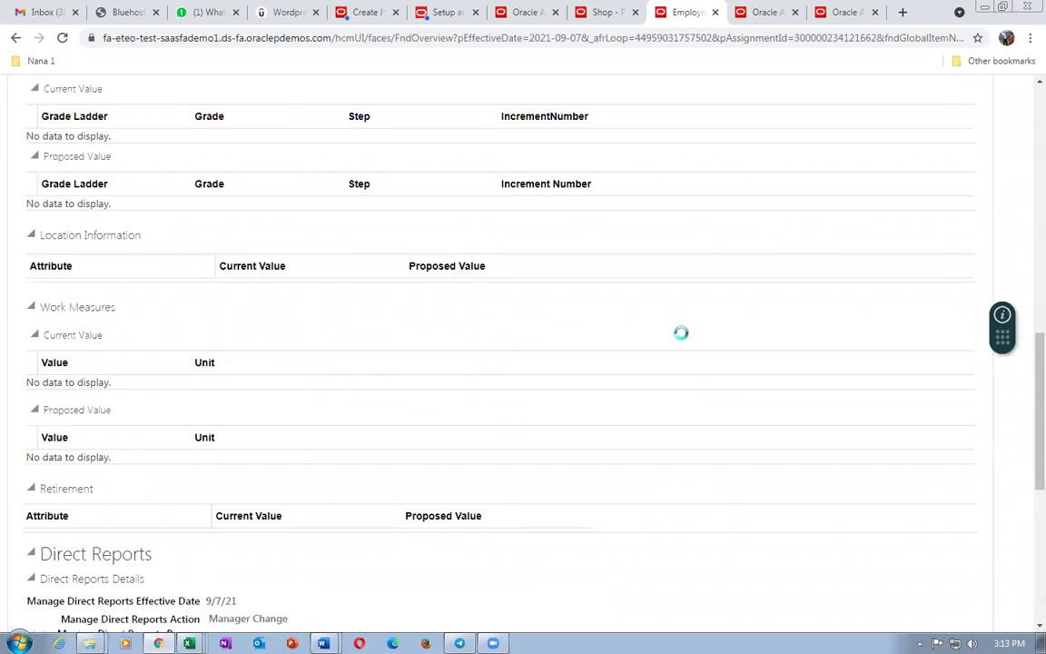
left_click(832, 275)
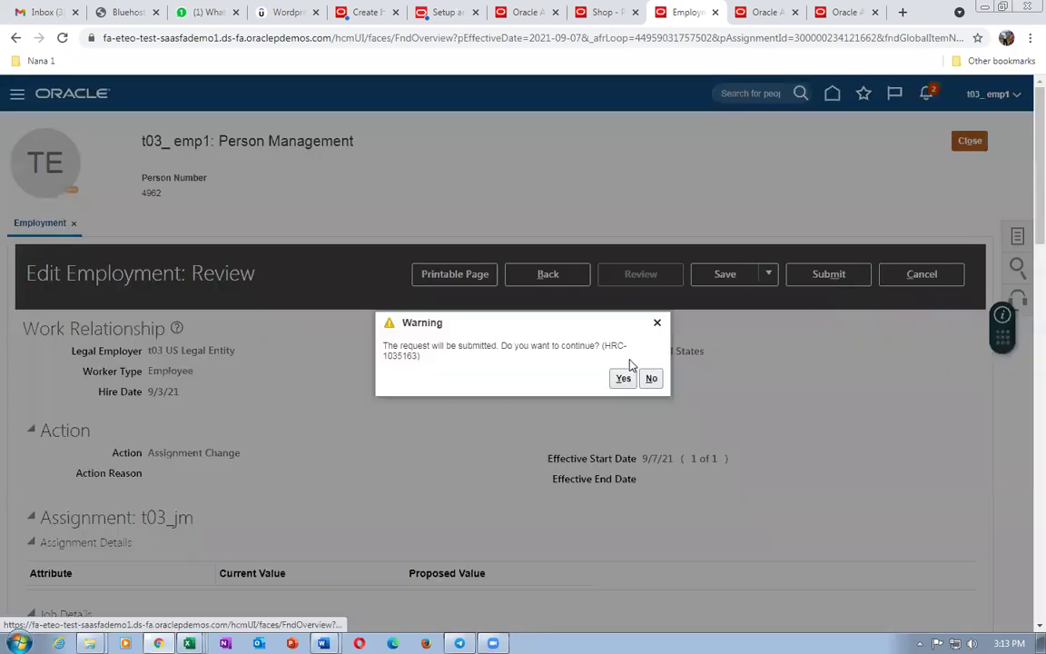
left_click(623, 378)
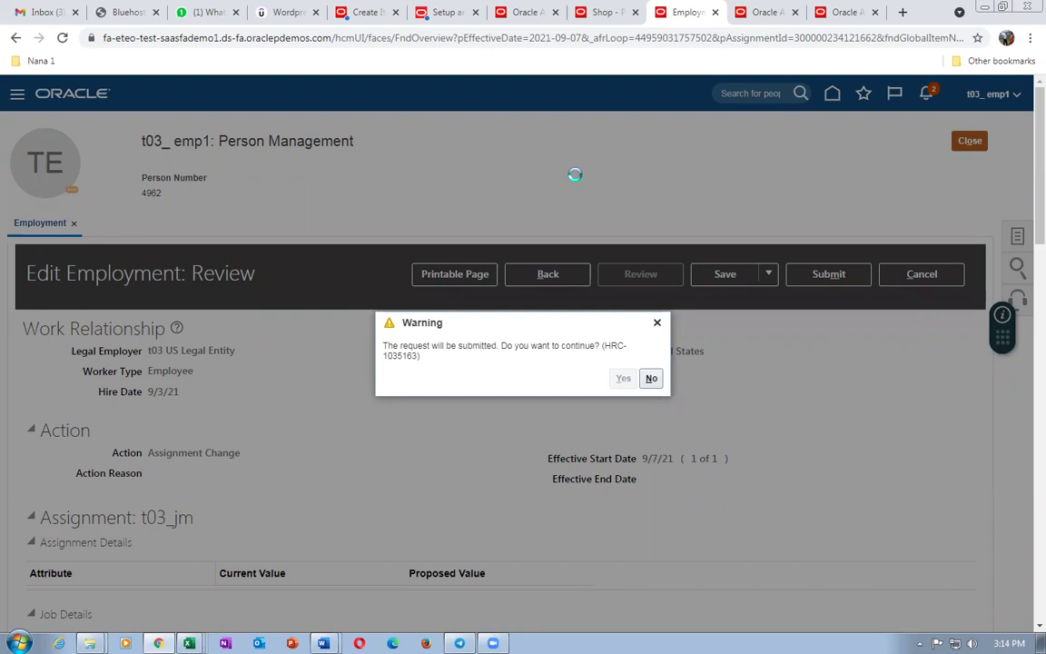
left_click(561, 378)
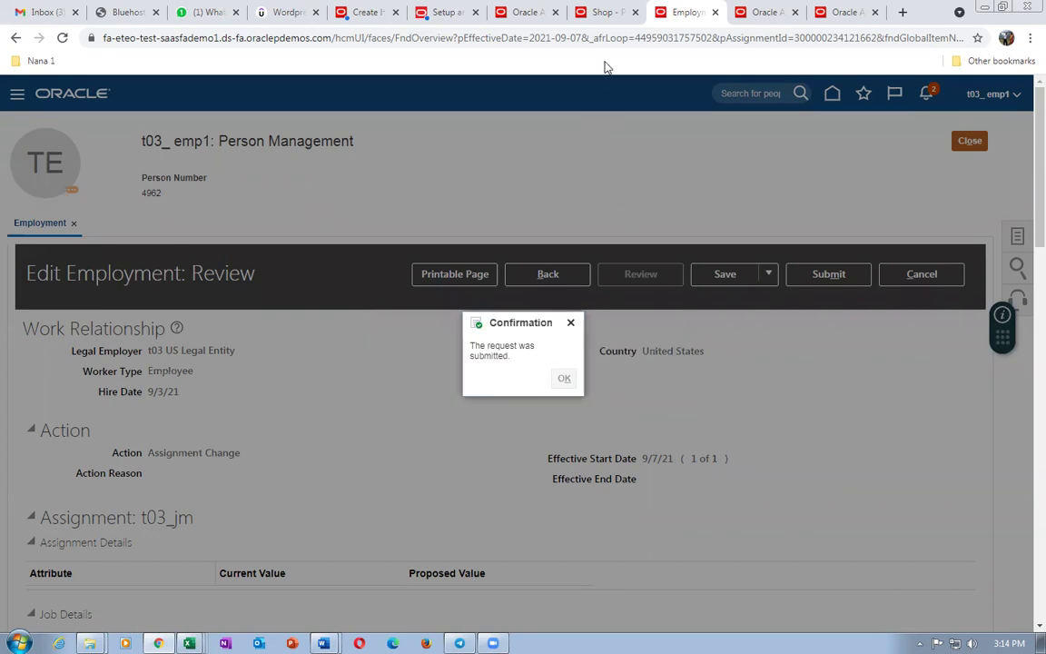
Cancel the requisition preferences and start a requisition line of type Fixed Price Services described as "AMC for 10 computewrs"
left_click(604, 13)
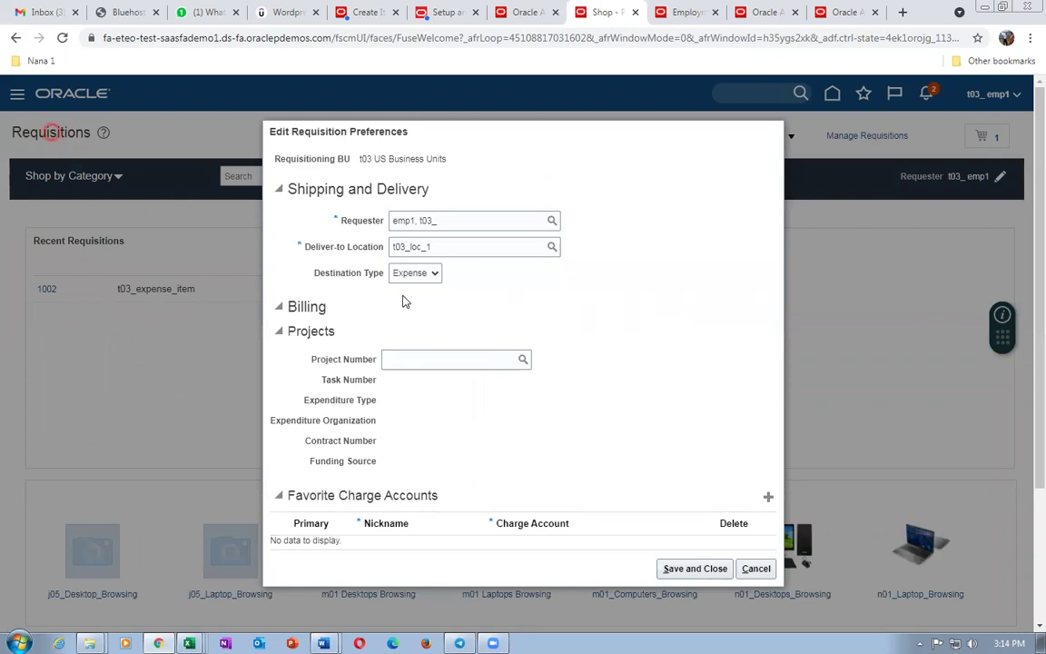
left_click(756, 570)
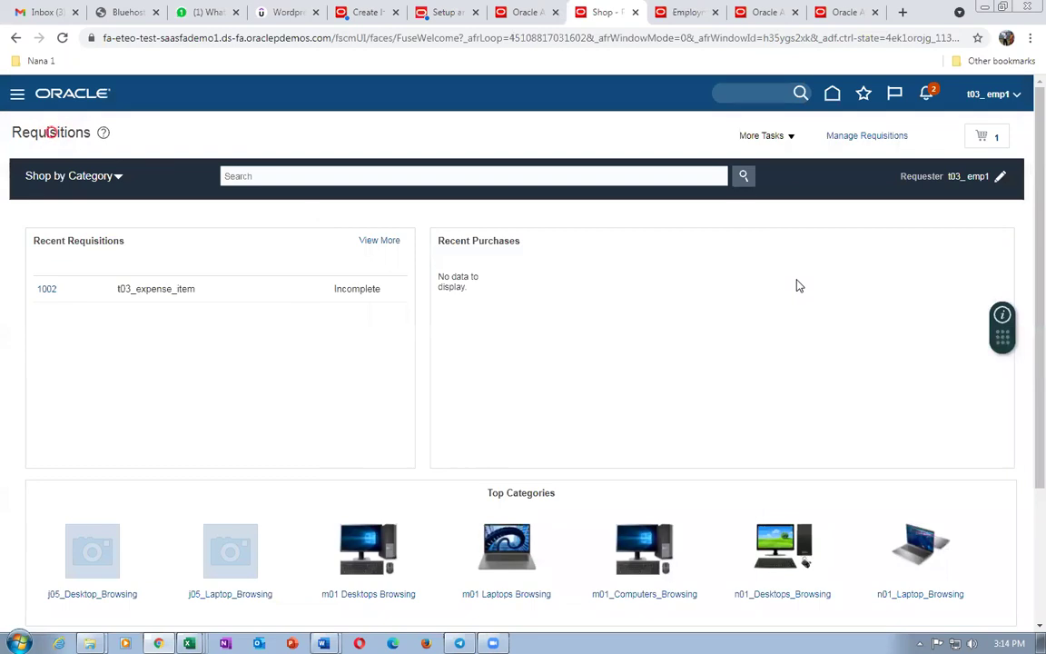
left_click(761, 136)
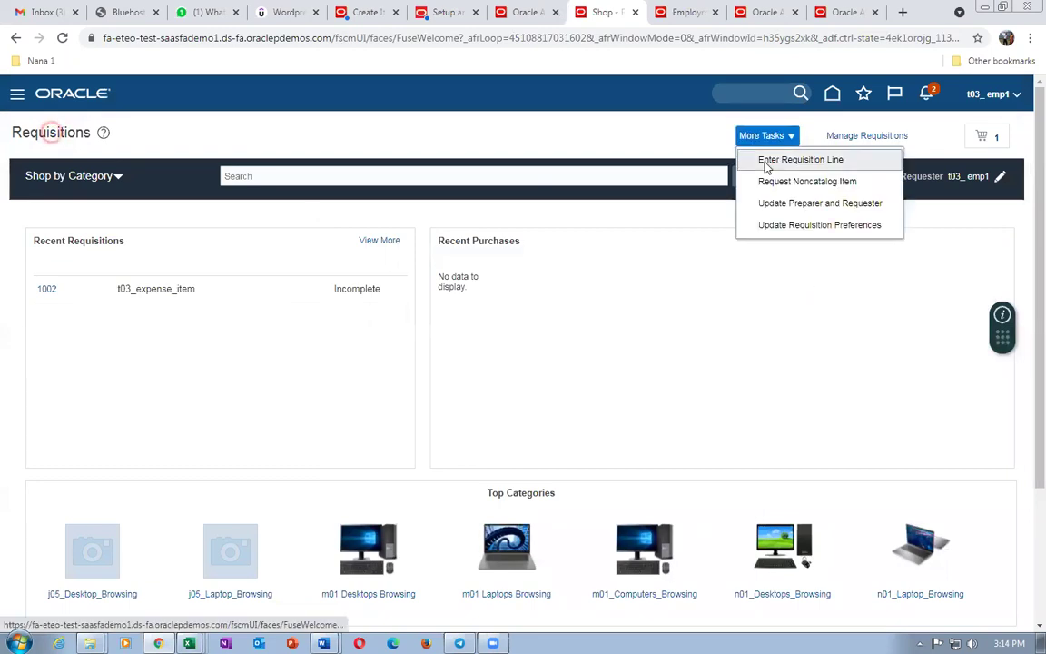
left_click(761, 160)
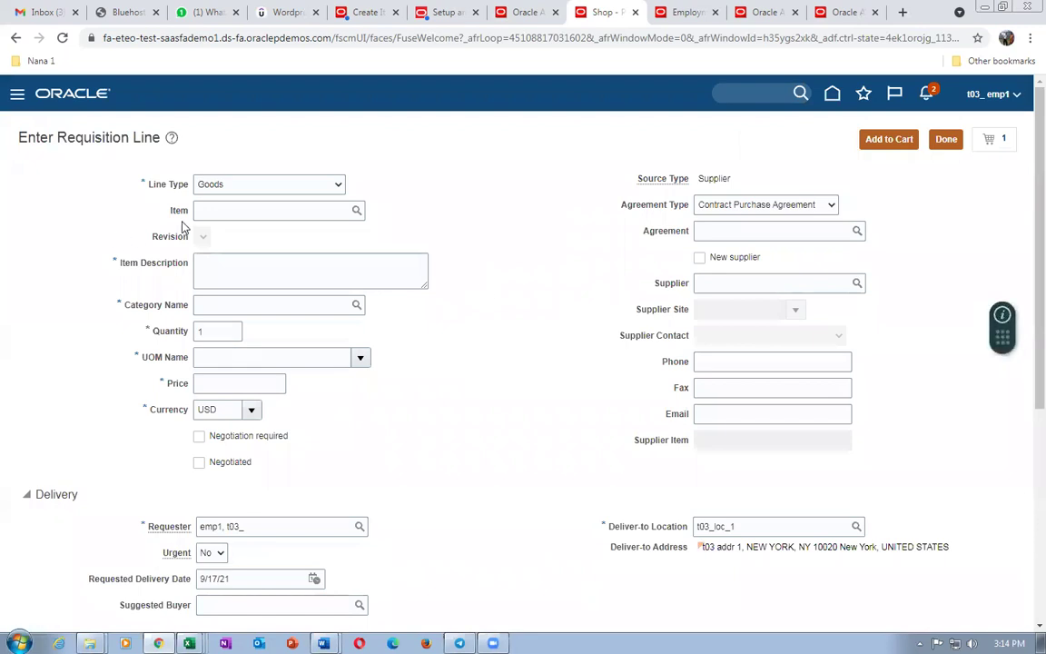
left_click(254, 188)
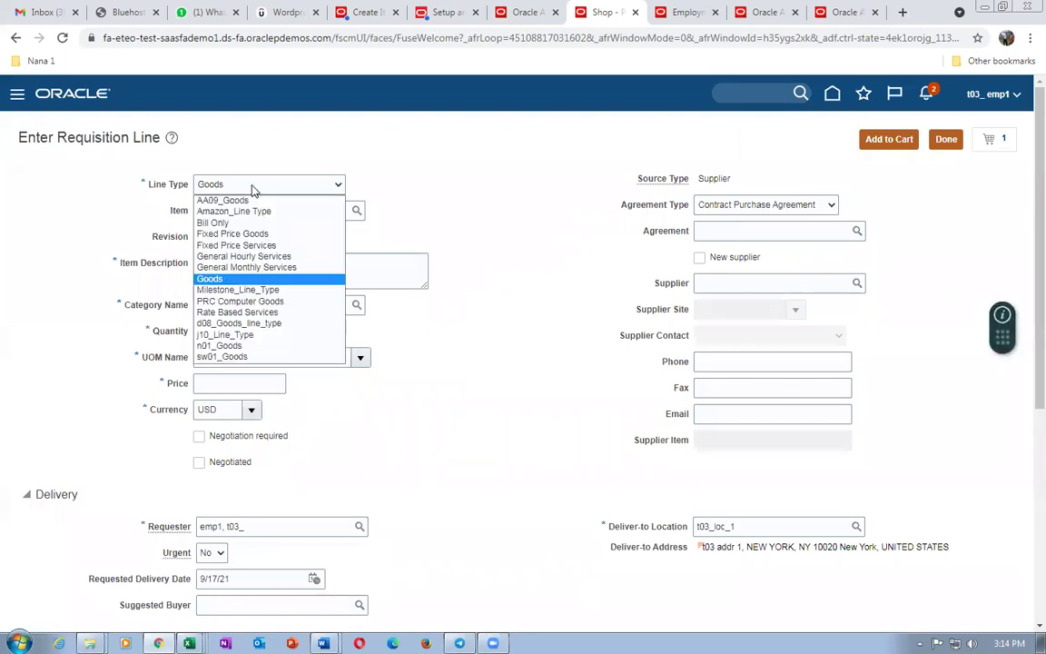
left_click(267, 247)
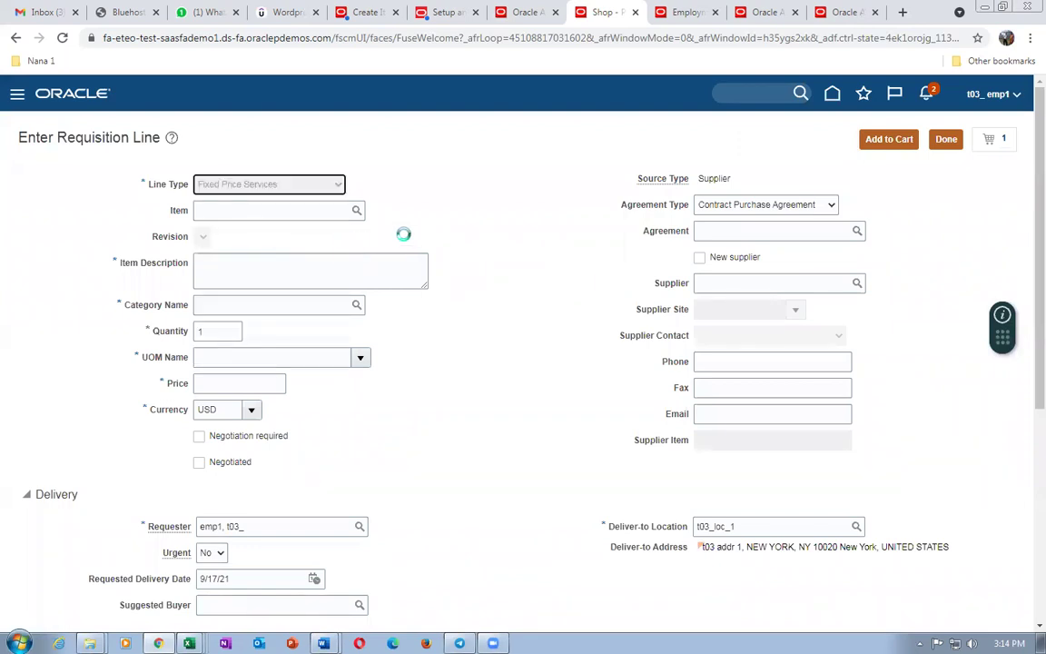
left_click(218, 269)
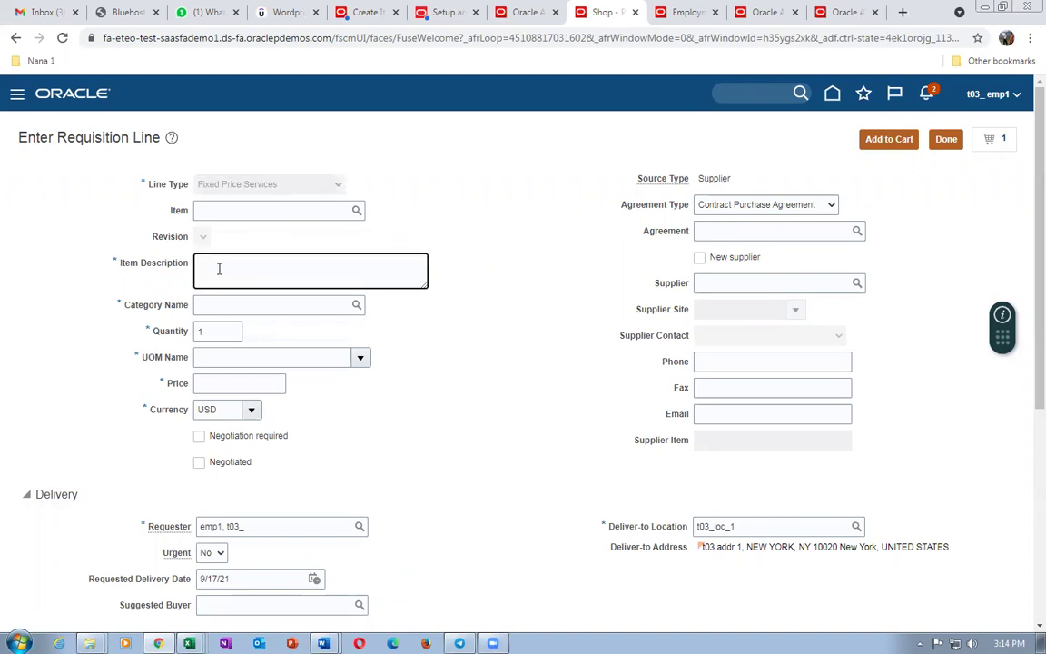
type("AMC 1")
type("or 10 comp")
type("utewrs")
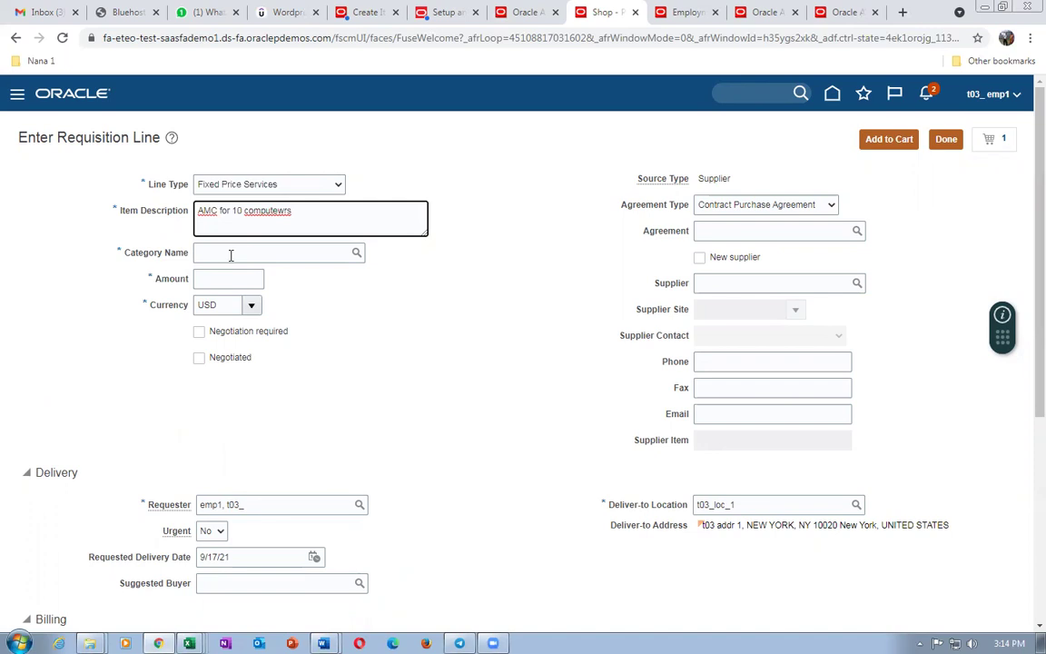
Check the charge account in the requisition line's billing section, and leave the line without adding it to the cart
scroll(305, 314, "down", 2)
key("Tab")
scroll(336, 327, "down", 4)
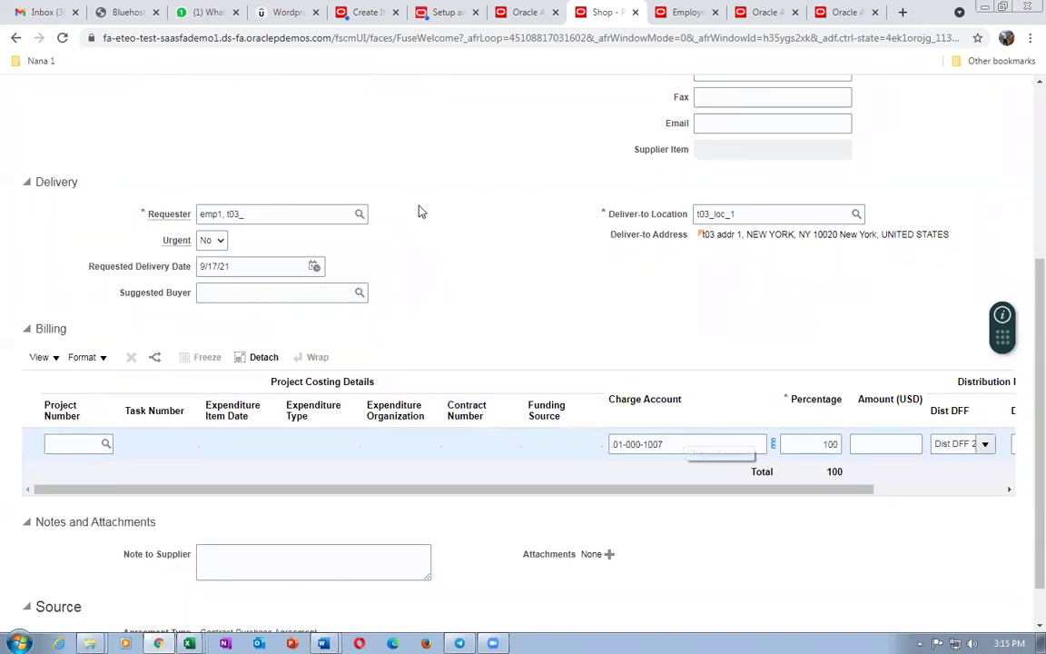
scroll(448, 269, "up", 4)
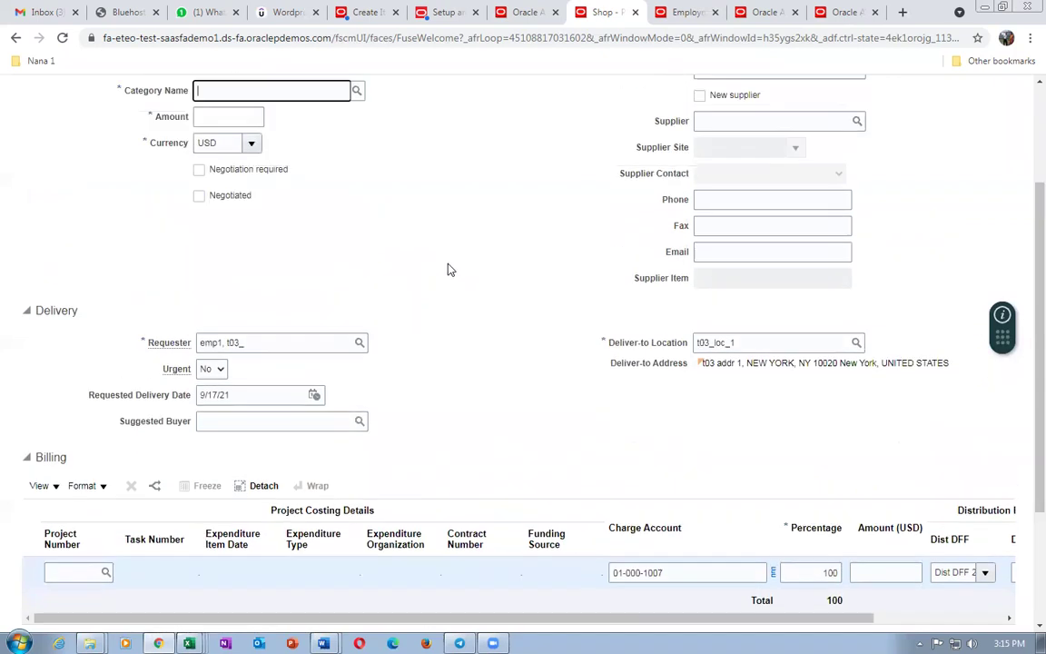
left_click(216, 281)
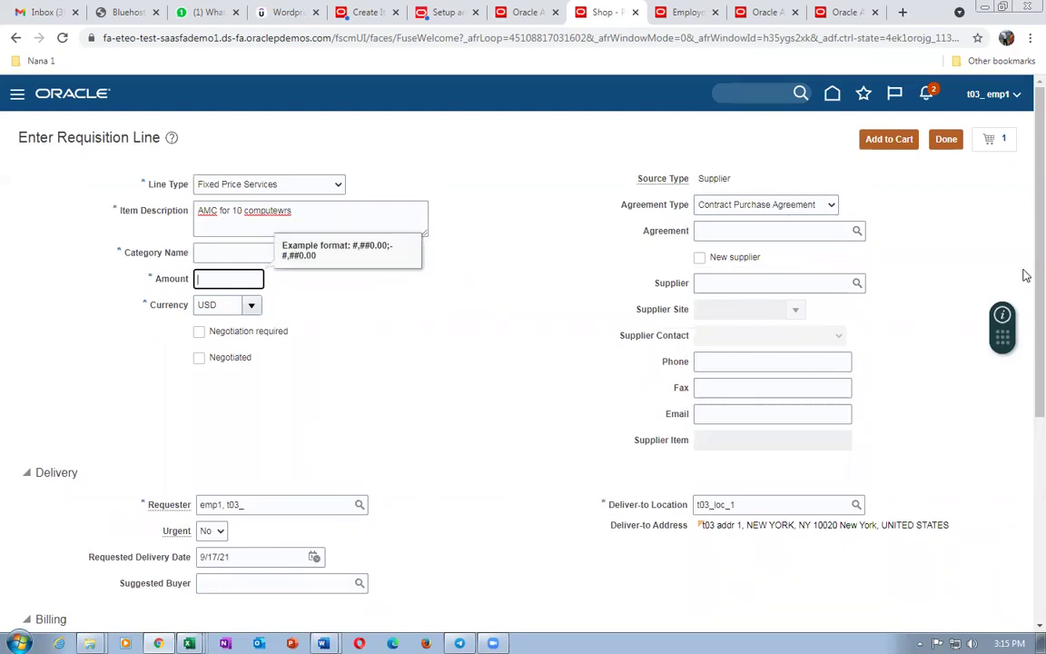
left_click(948, 141)
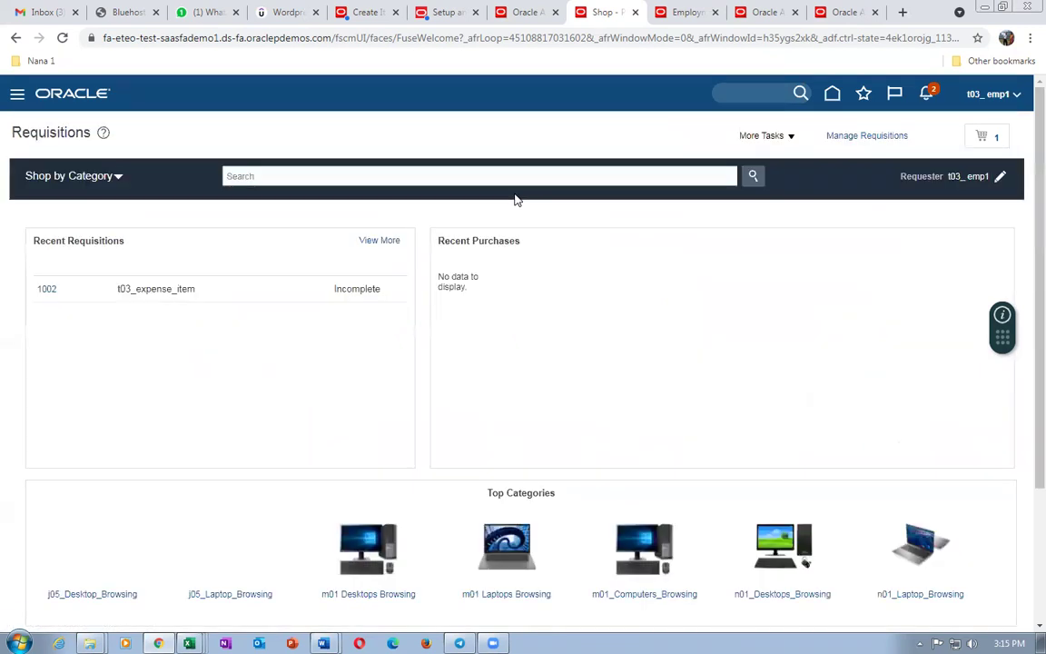
Add a favorite charge account nicknamed "Tata's expense charge account" with account 01-000-1004 to the requisition preferences and save them
left_click(751, 137)
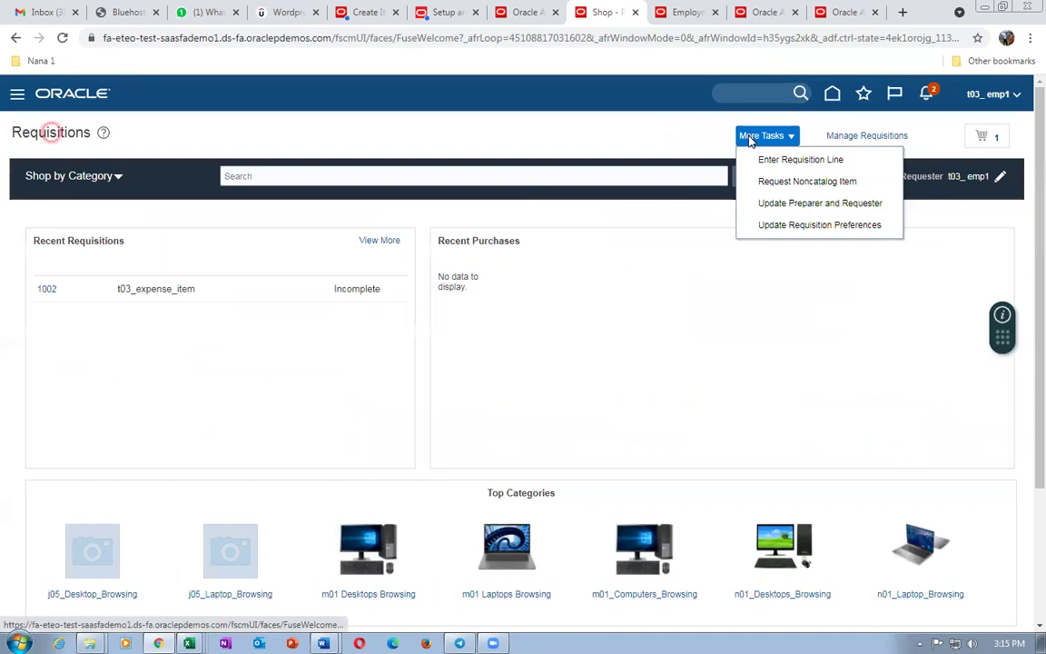
left_click(767, 225)
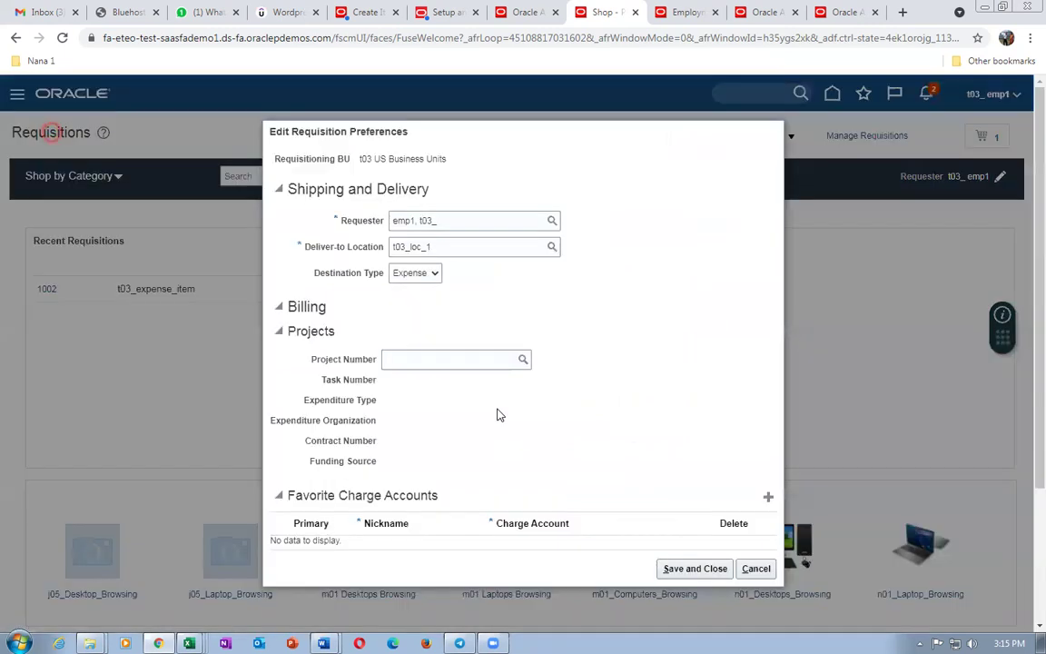
scroll(509, 422, "down", 2)
left_click(769, 501)
left_click(415, 543)
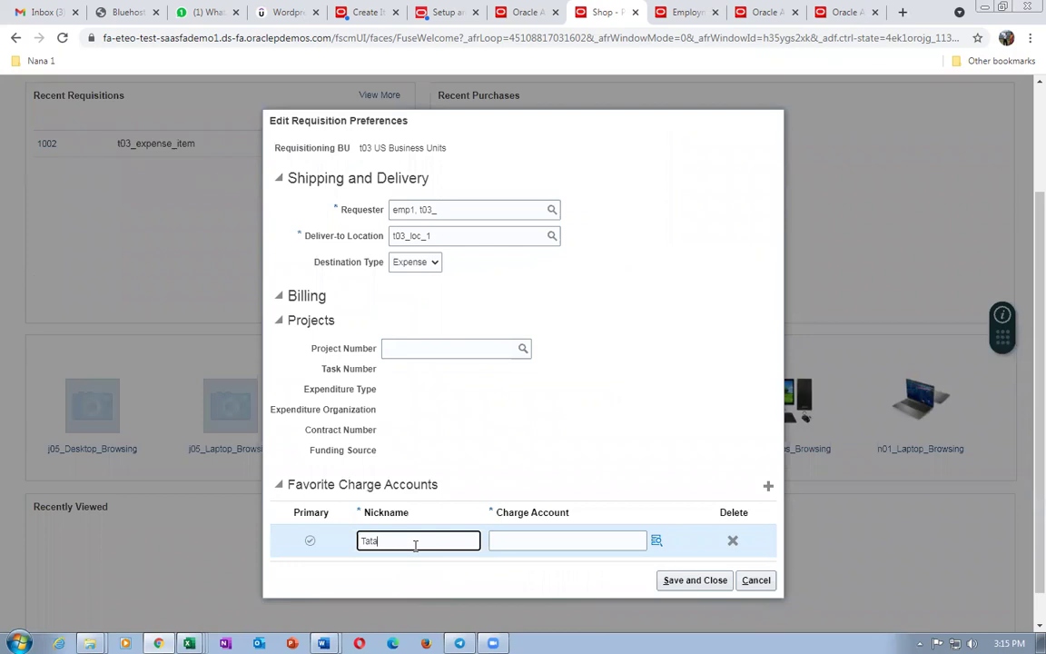
type("Tata's expense charge account")
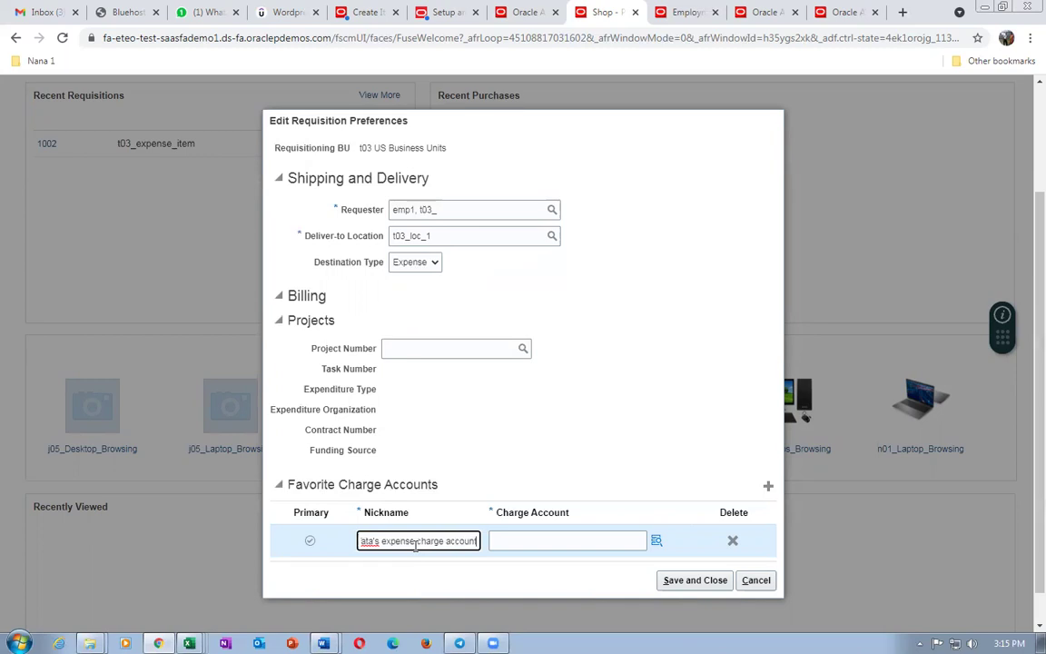
left_click(518, 544)
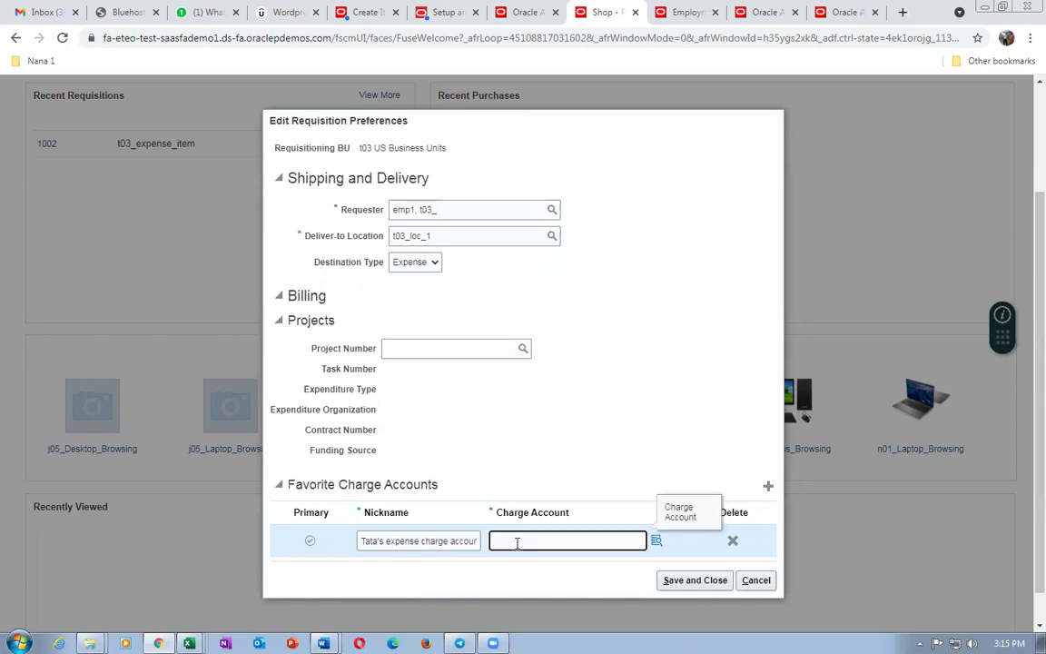
type("01-000-1004")
key("Tab")
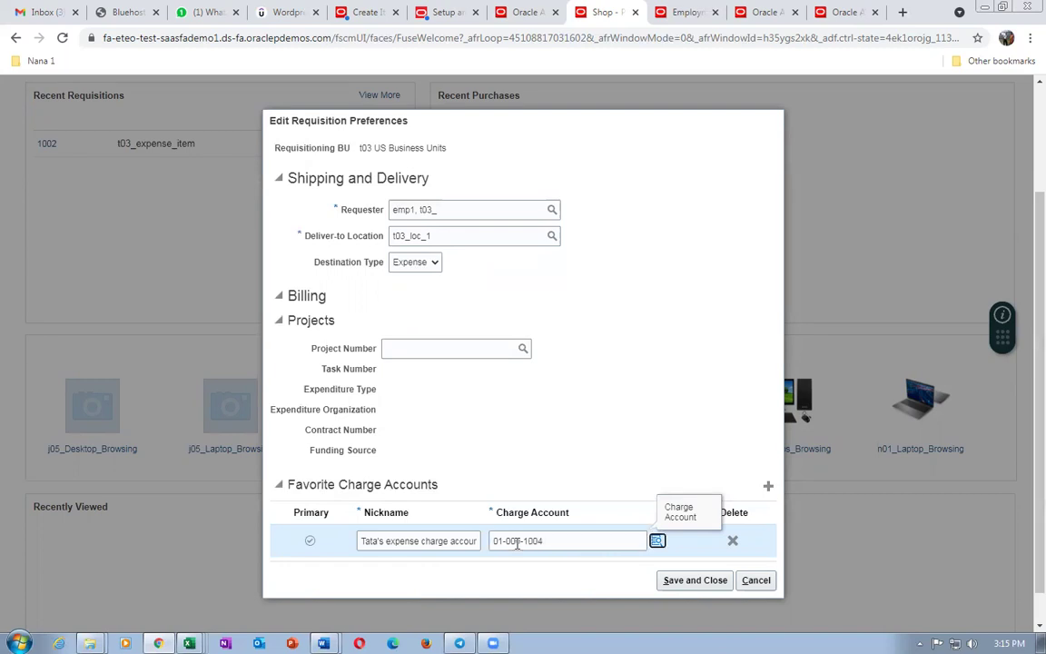
left_click(687, 582)
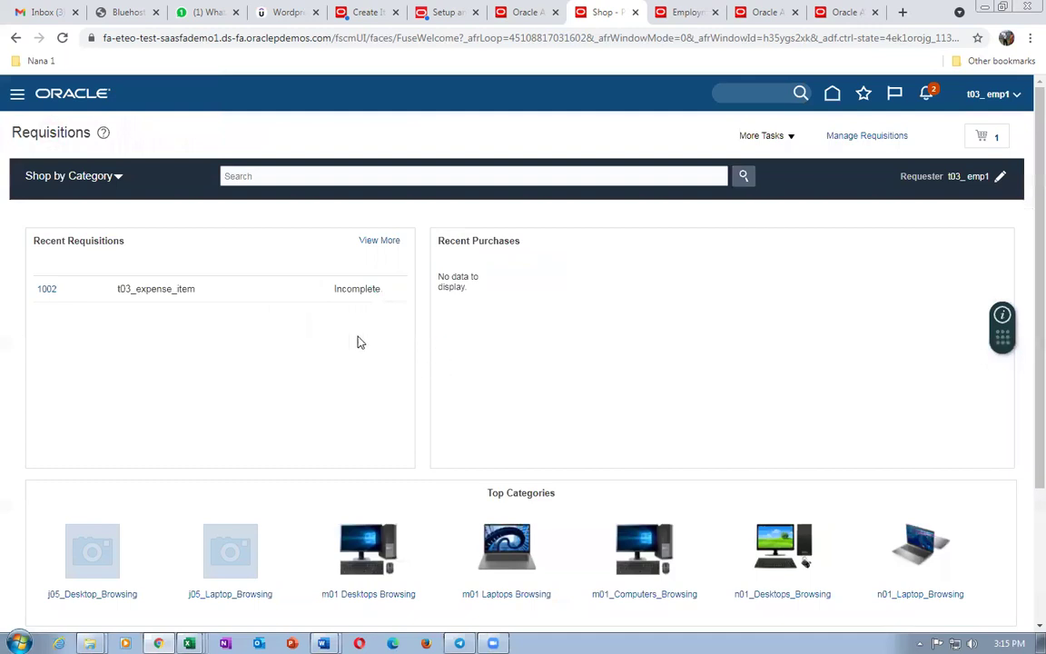
Start a requisition line of type Fixed Price Services with the item description "xdfhxdgf dfgbh f"
left_click(778, 136)
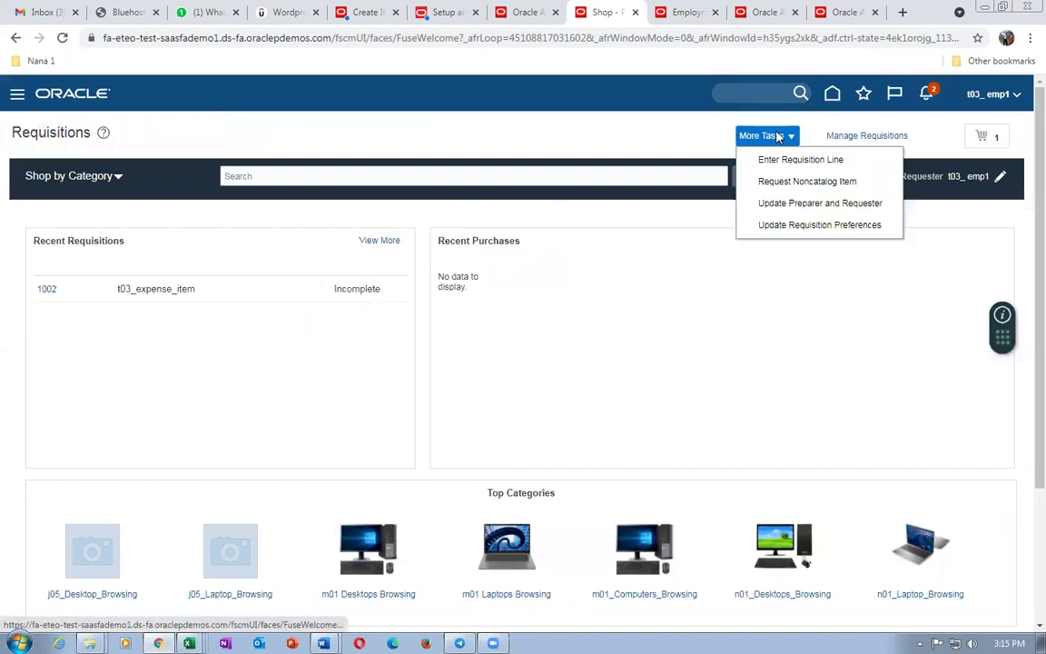
left_click(791, 161)
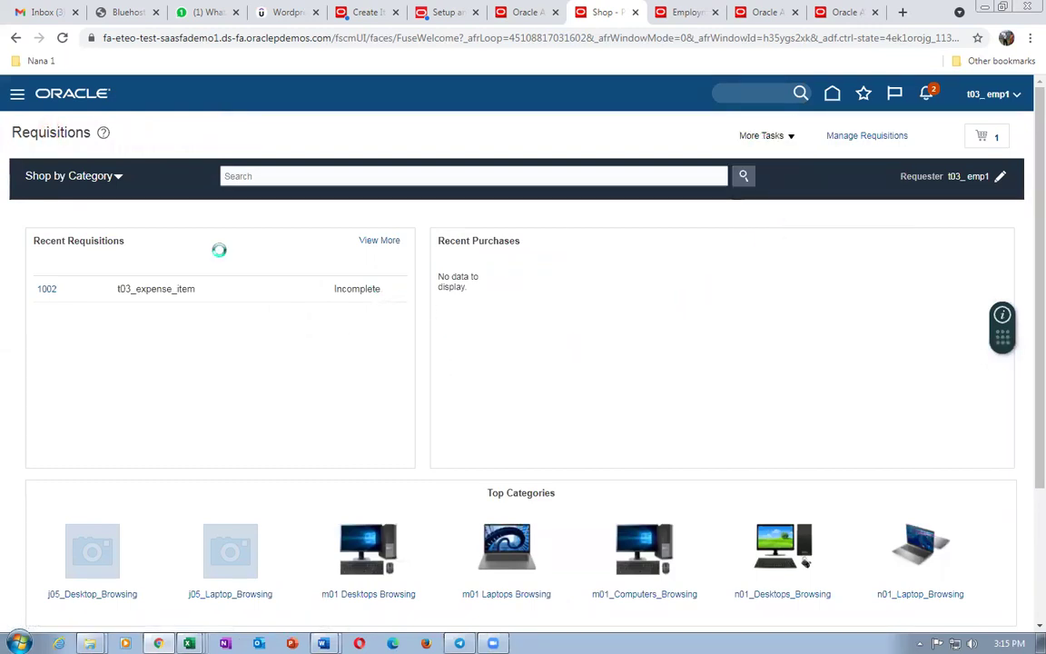
left_click(207, 178)
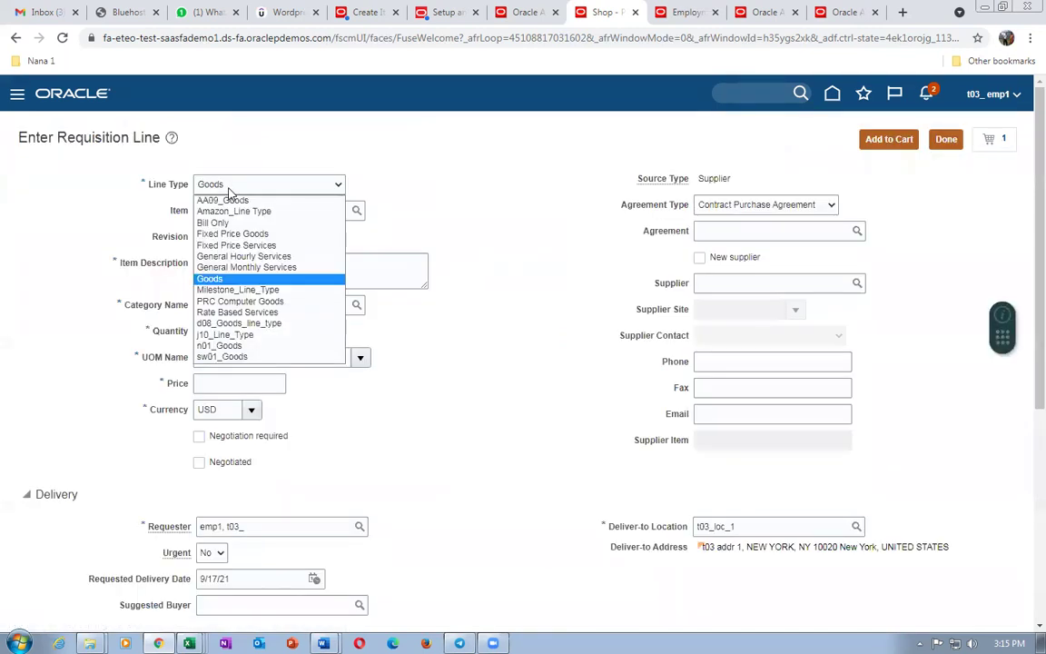
left_click(236, 245)
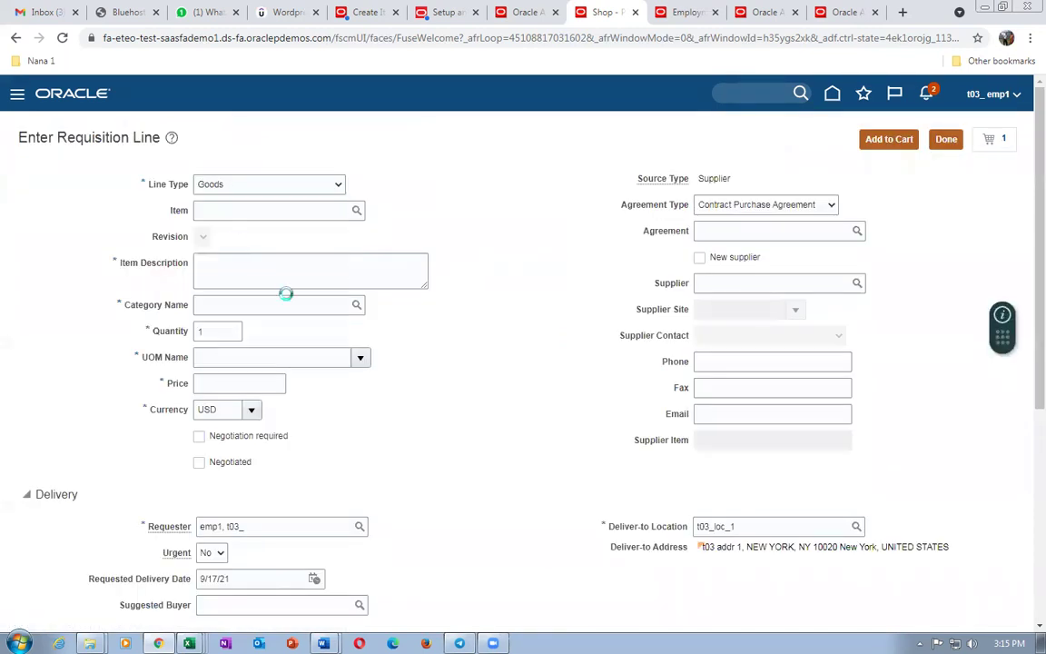
left_click(248, 221)
type("xdfhxdgf dfgbh f")
key("Tab")
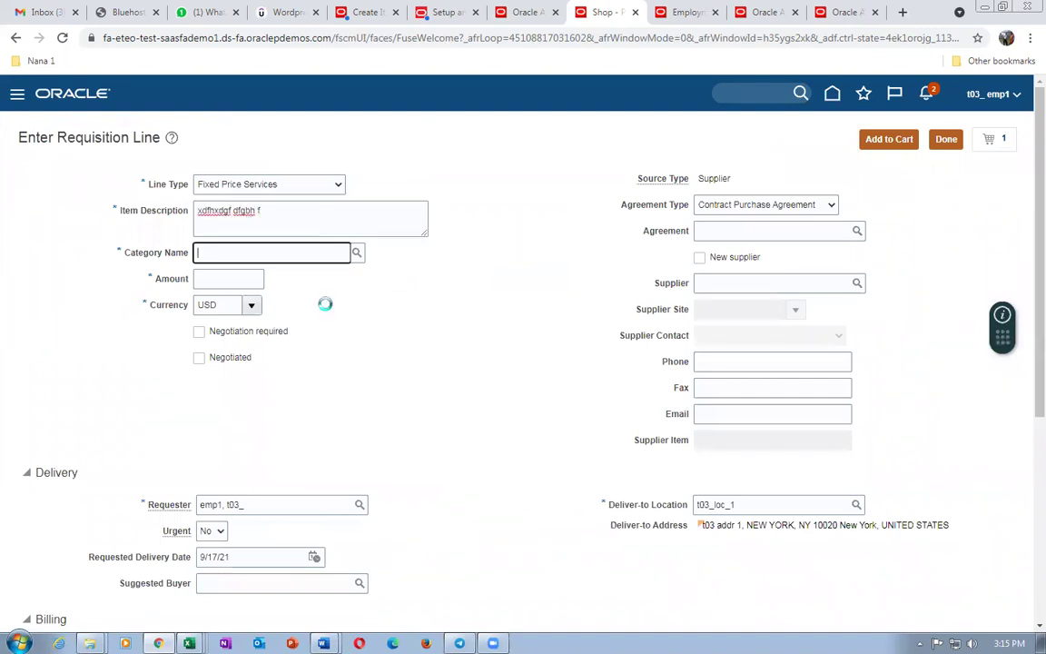
Compare the line's billing charge account with the service item rows 7 and 8 in the Fusion Purchasing Accounting Word document, and return to the requisition line
scroll(362, 334, "down", 2)
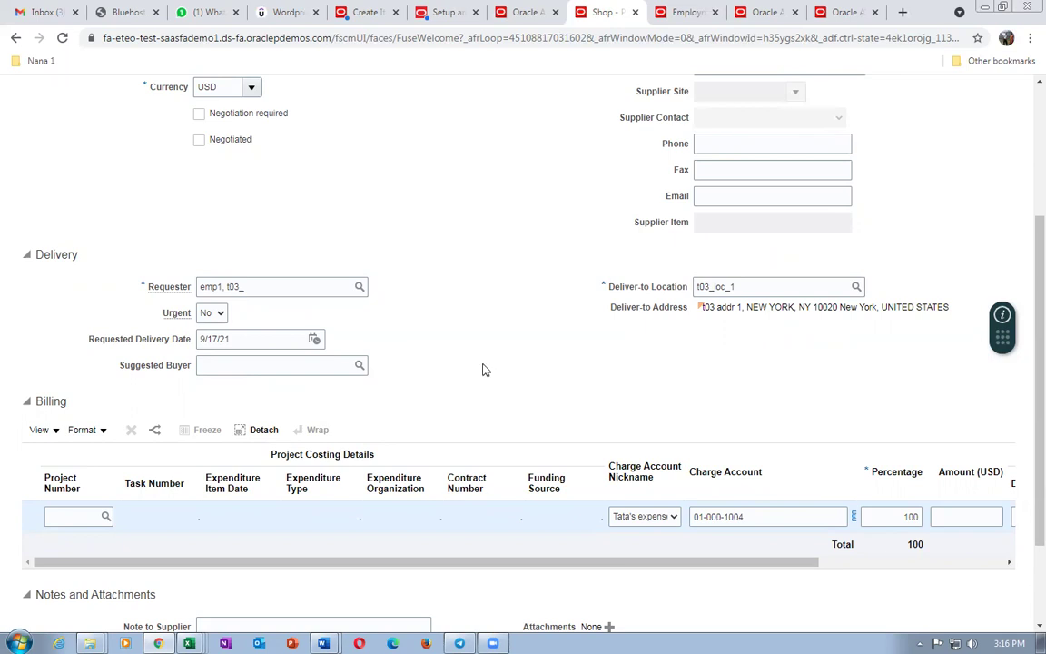
key("alt+Tab")
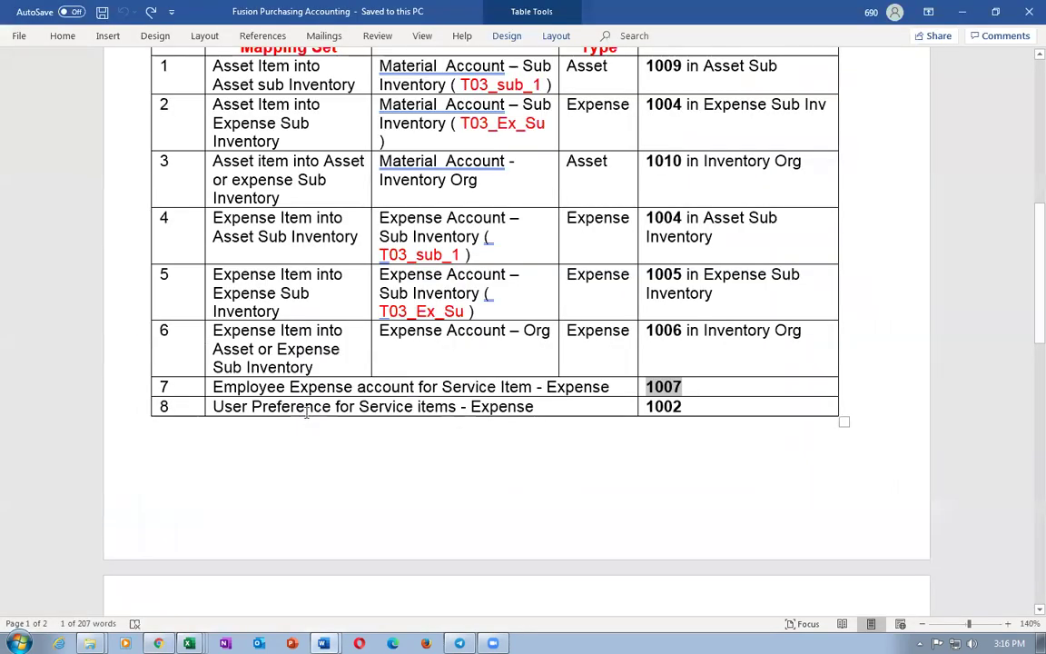
left_click_drag(105, 400, 110, 409)
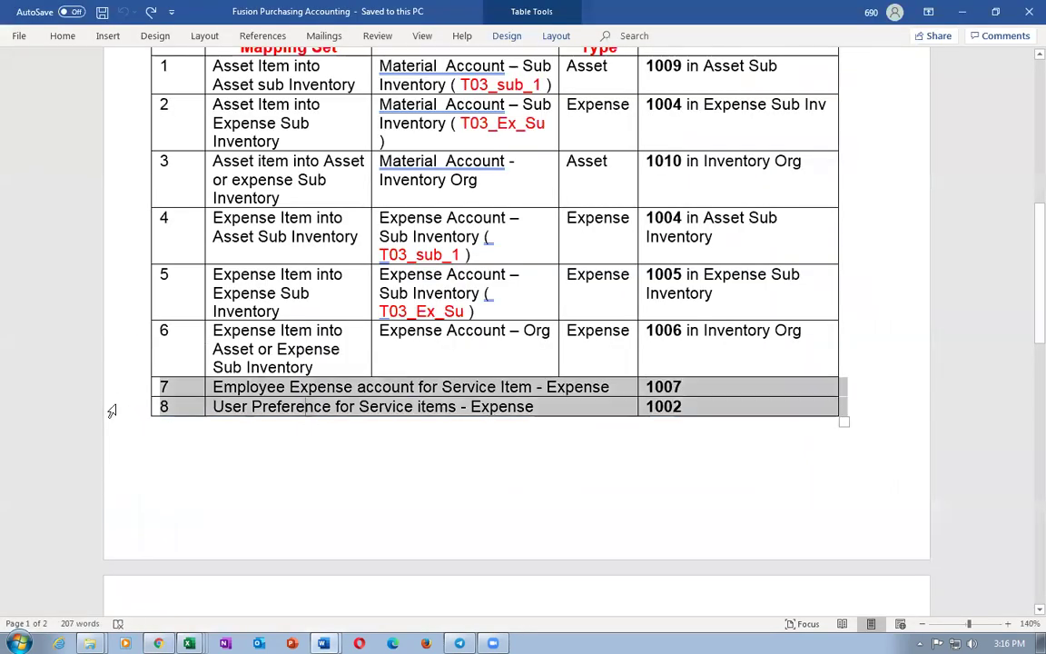
left_click(415, 484)
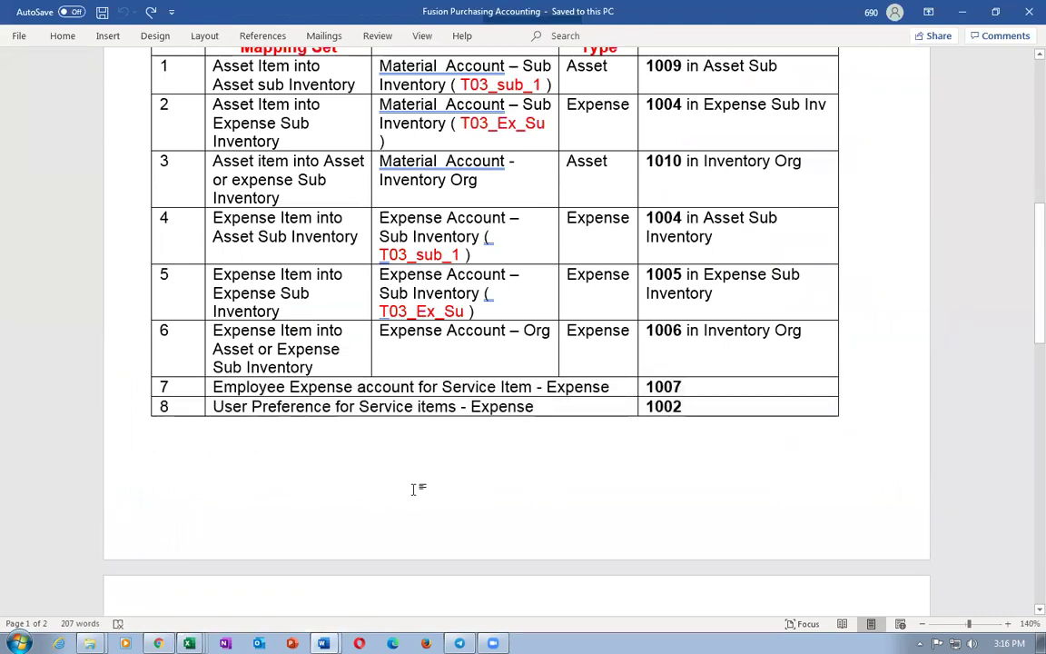
key("alt+Tab")
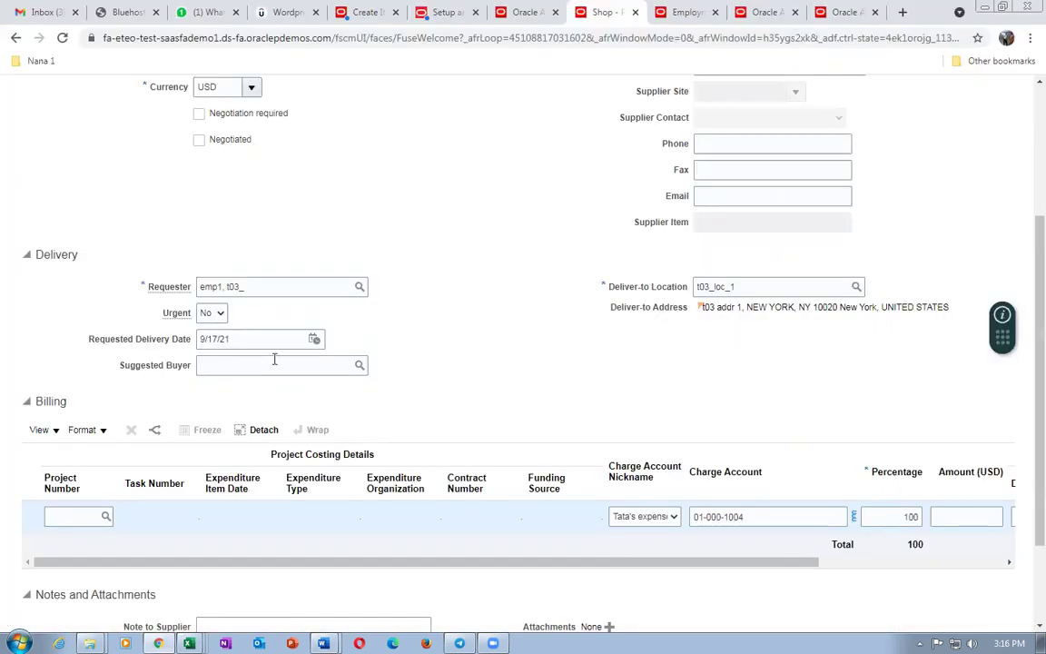